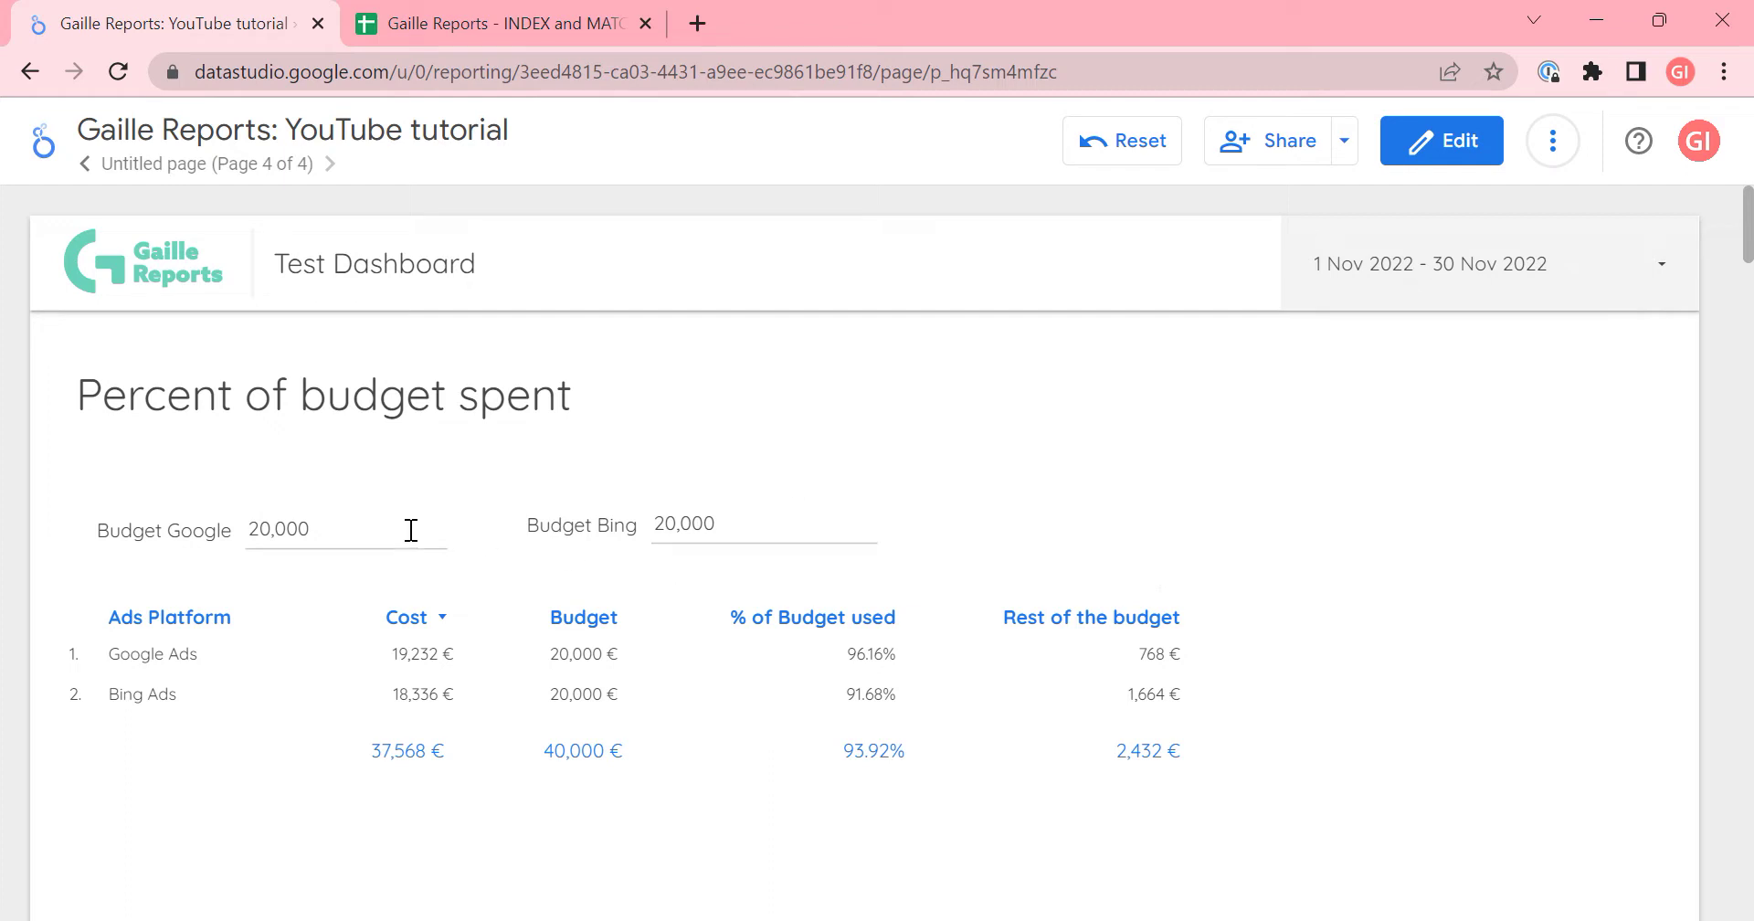
- Set the Budget Google value above the Percent of budget spent table to 25,000
drag(260, 526, 327, 527)
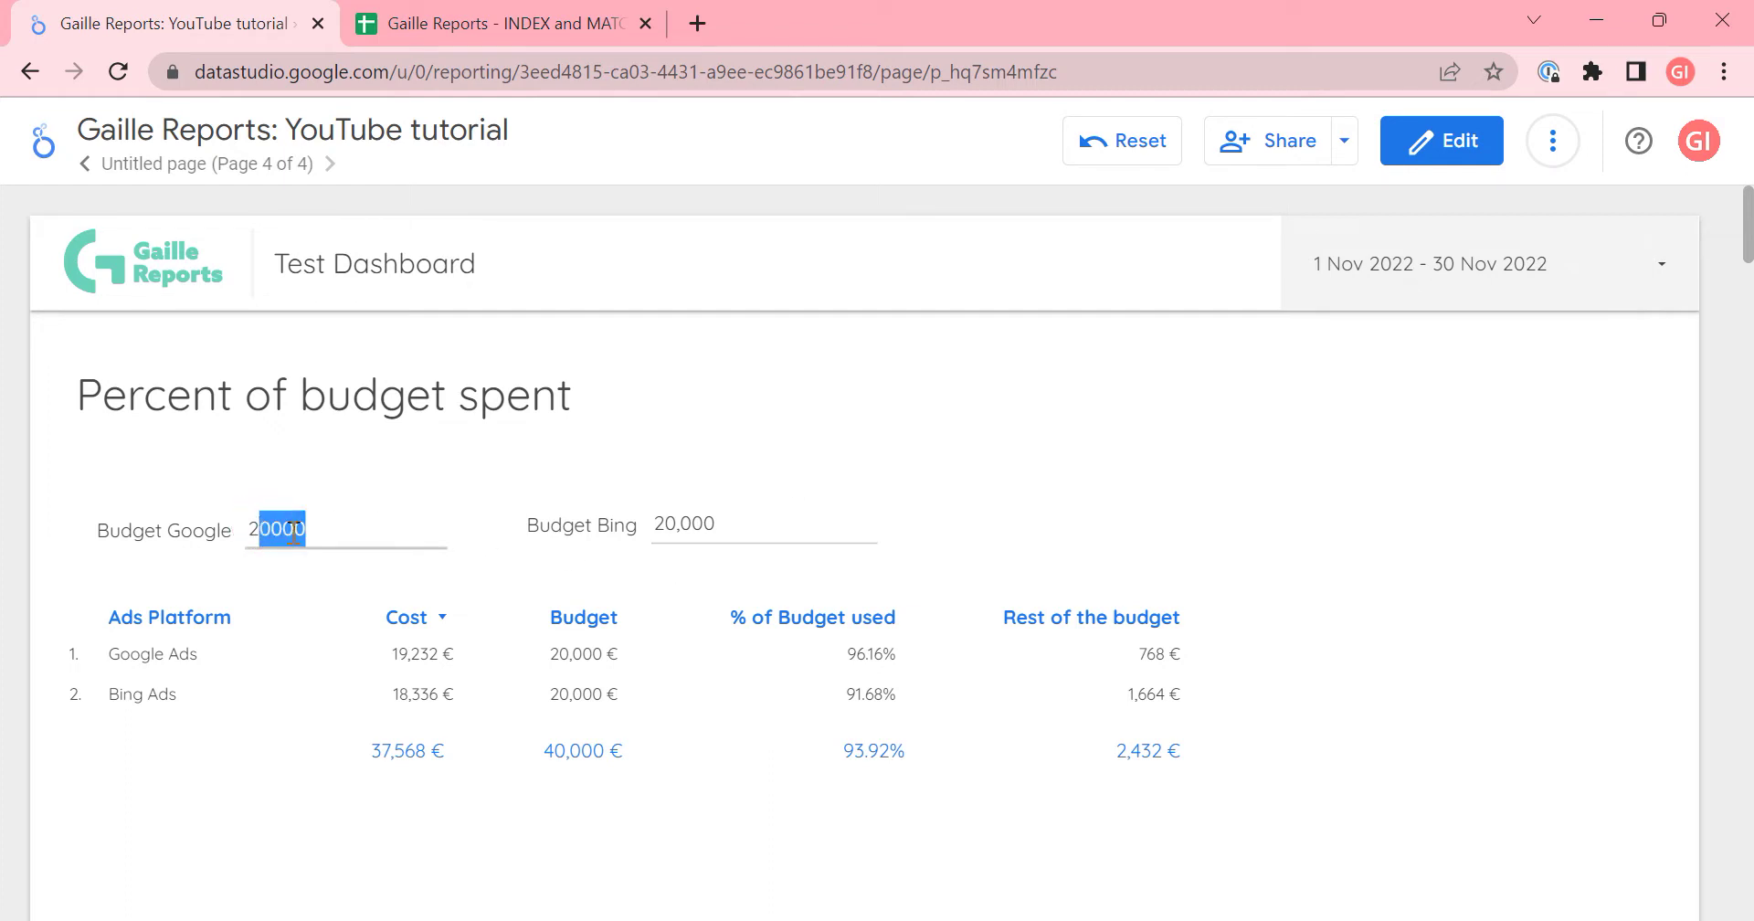
text(5,)
text(000)
key(Return)
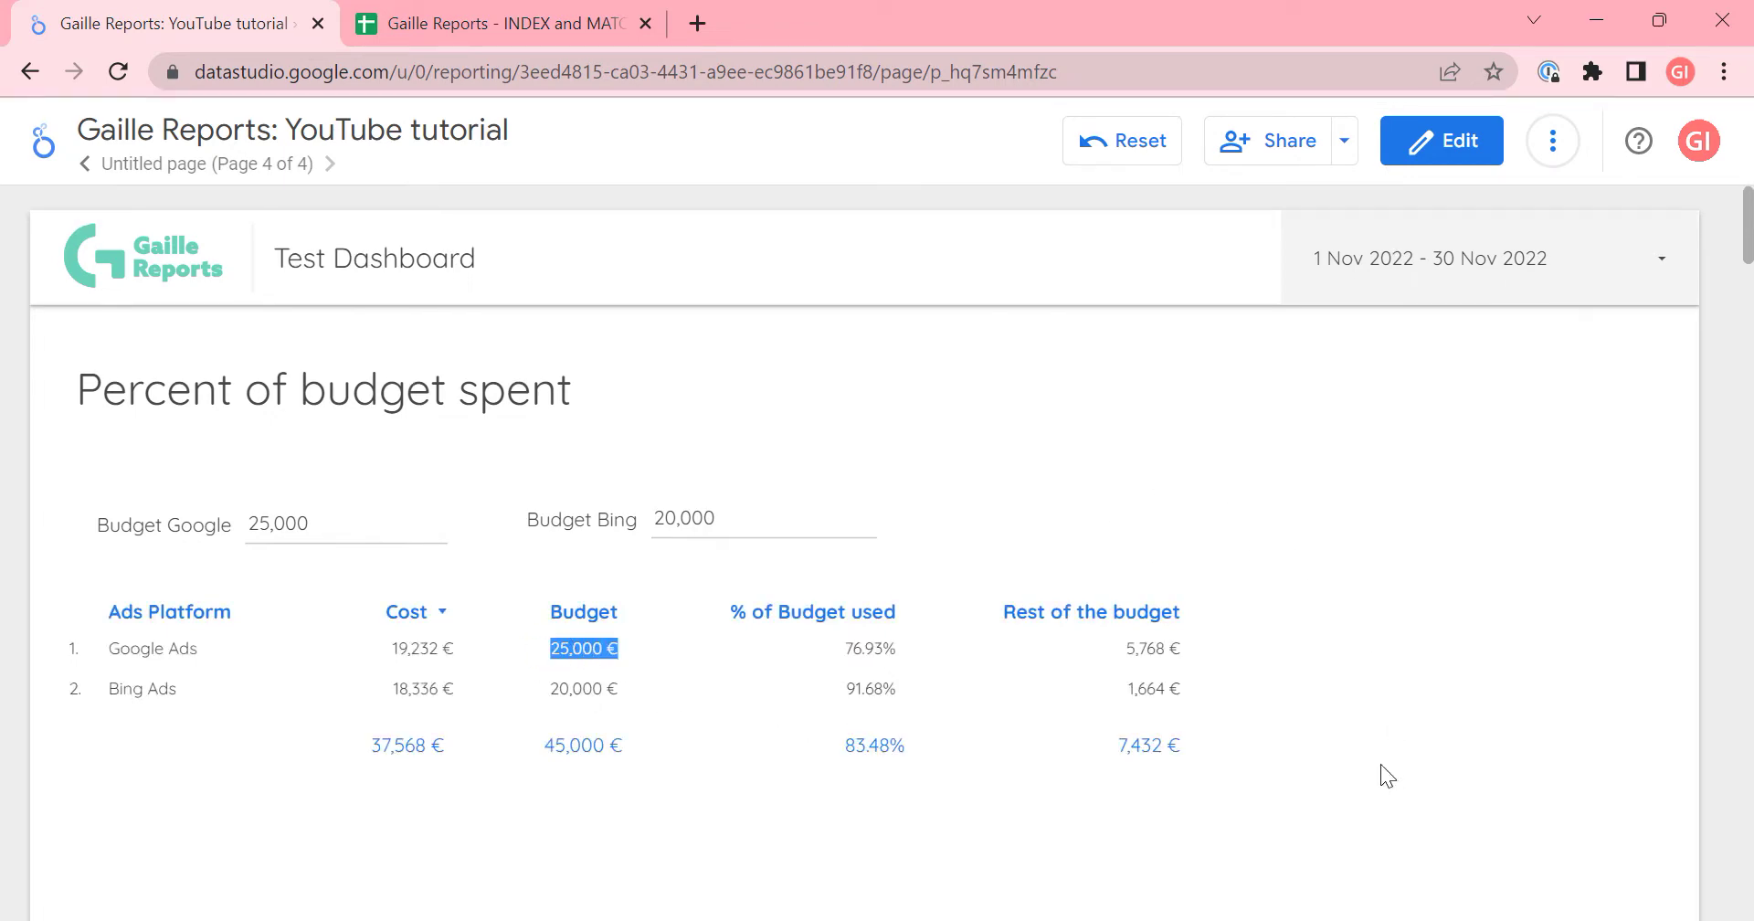
- Examine the daily budget table below the overall budget table, particularly its Grand total row
scroll(1379, 771, down, 6)
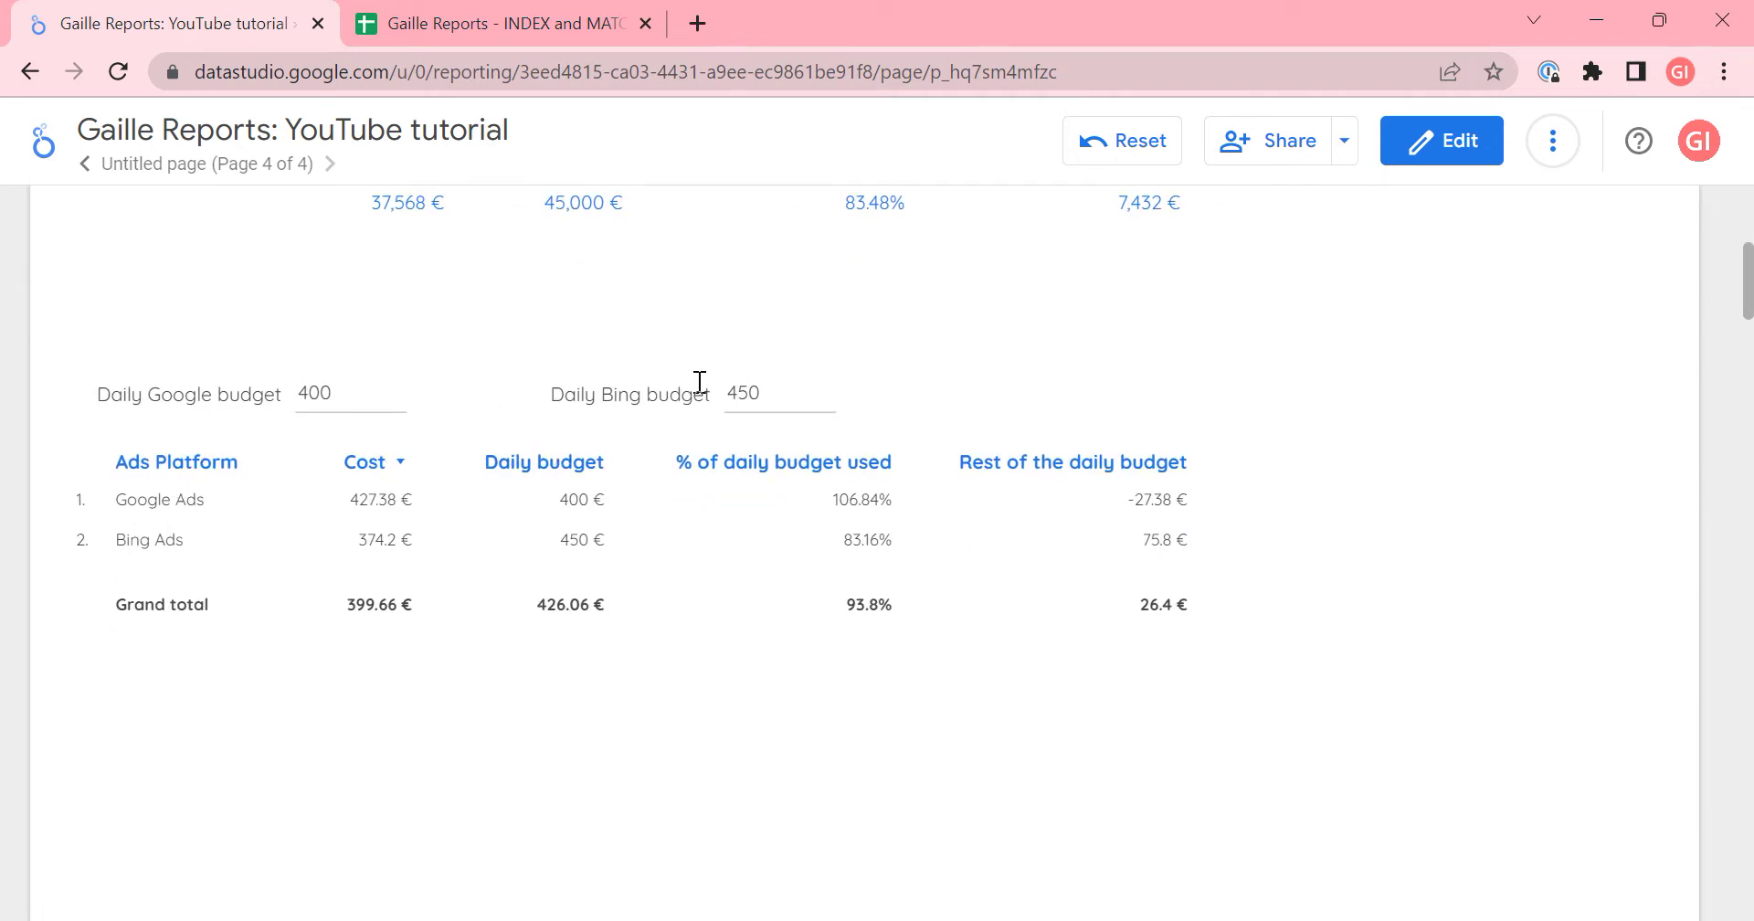
scroll(700, 382, up, 6)
scroll(722, 538, down, 3)
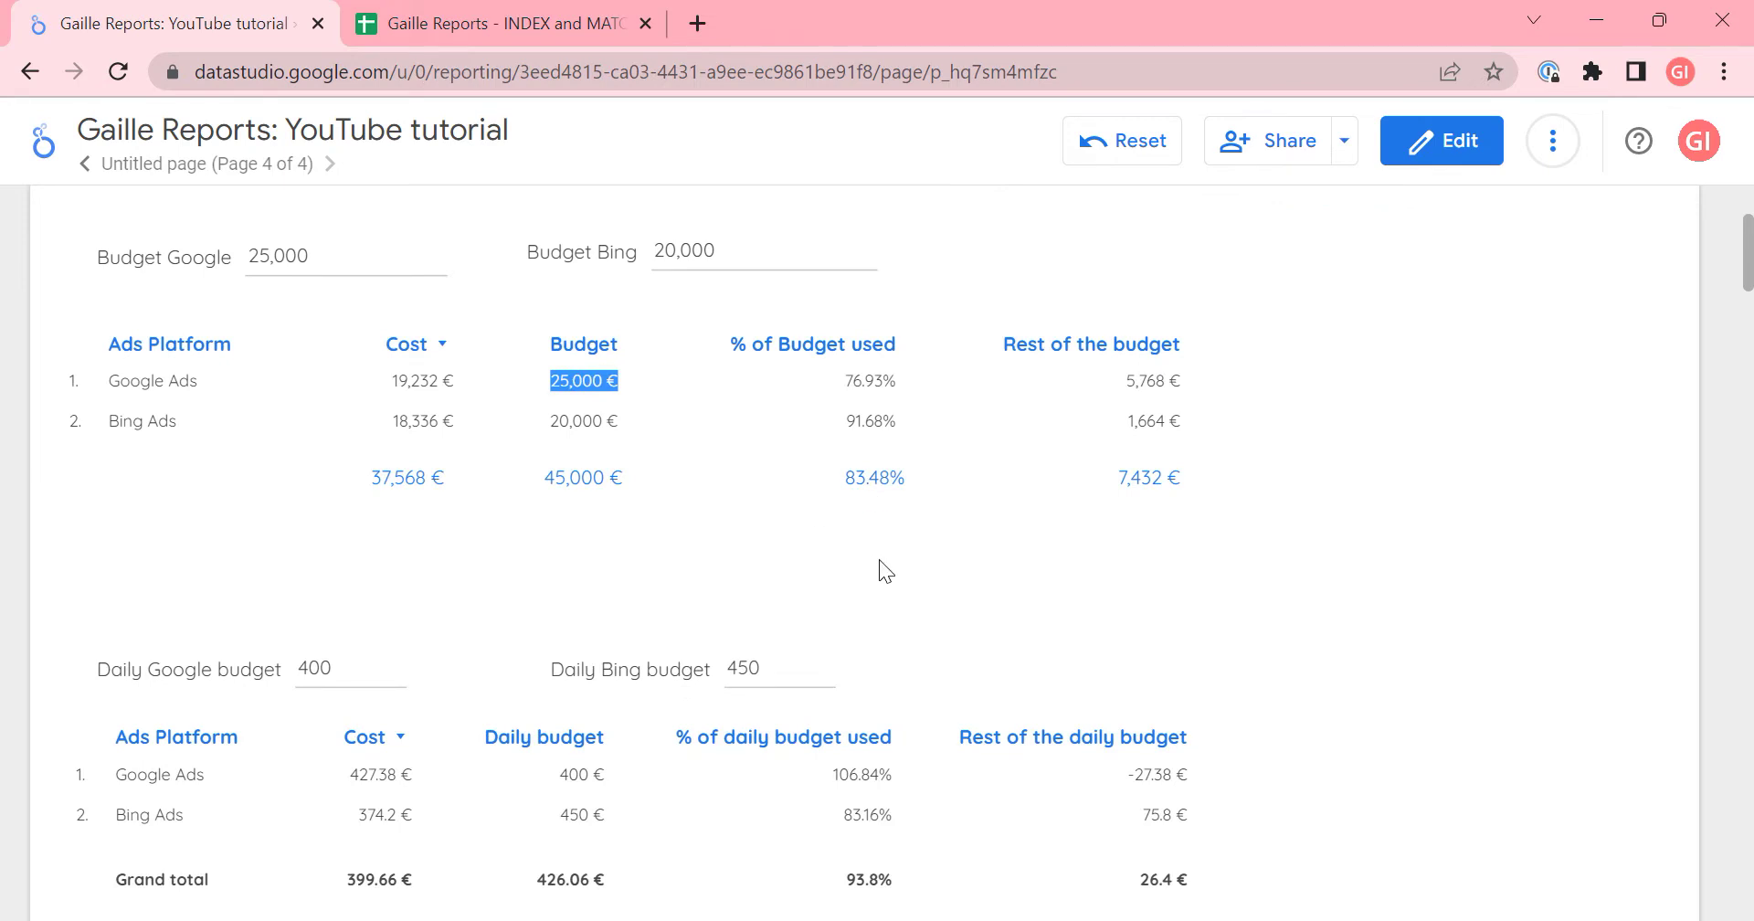
scroll(646, 481, down, 4)
scroll(631, 466, up, 2)
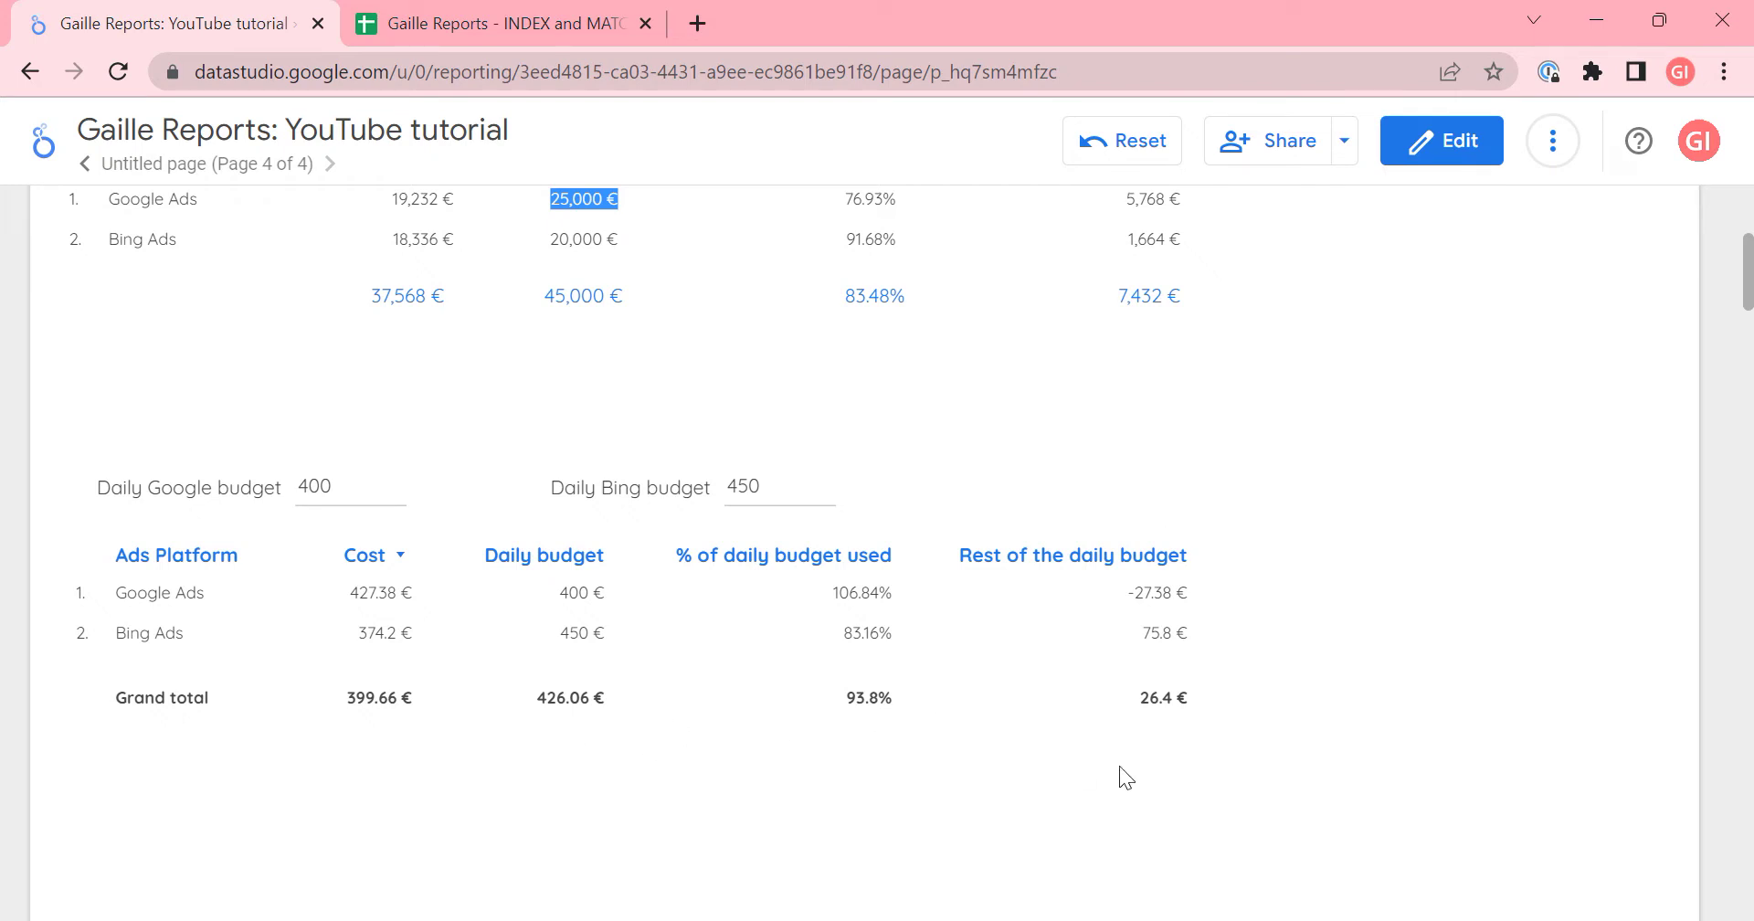
drag(1210, 697, 332, 680)
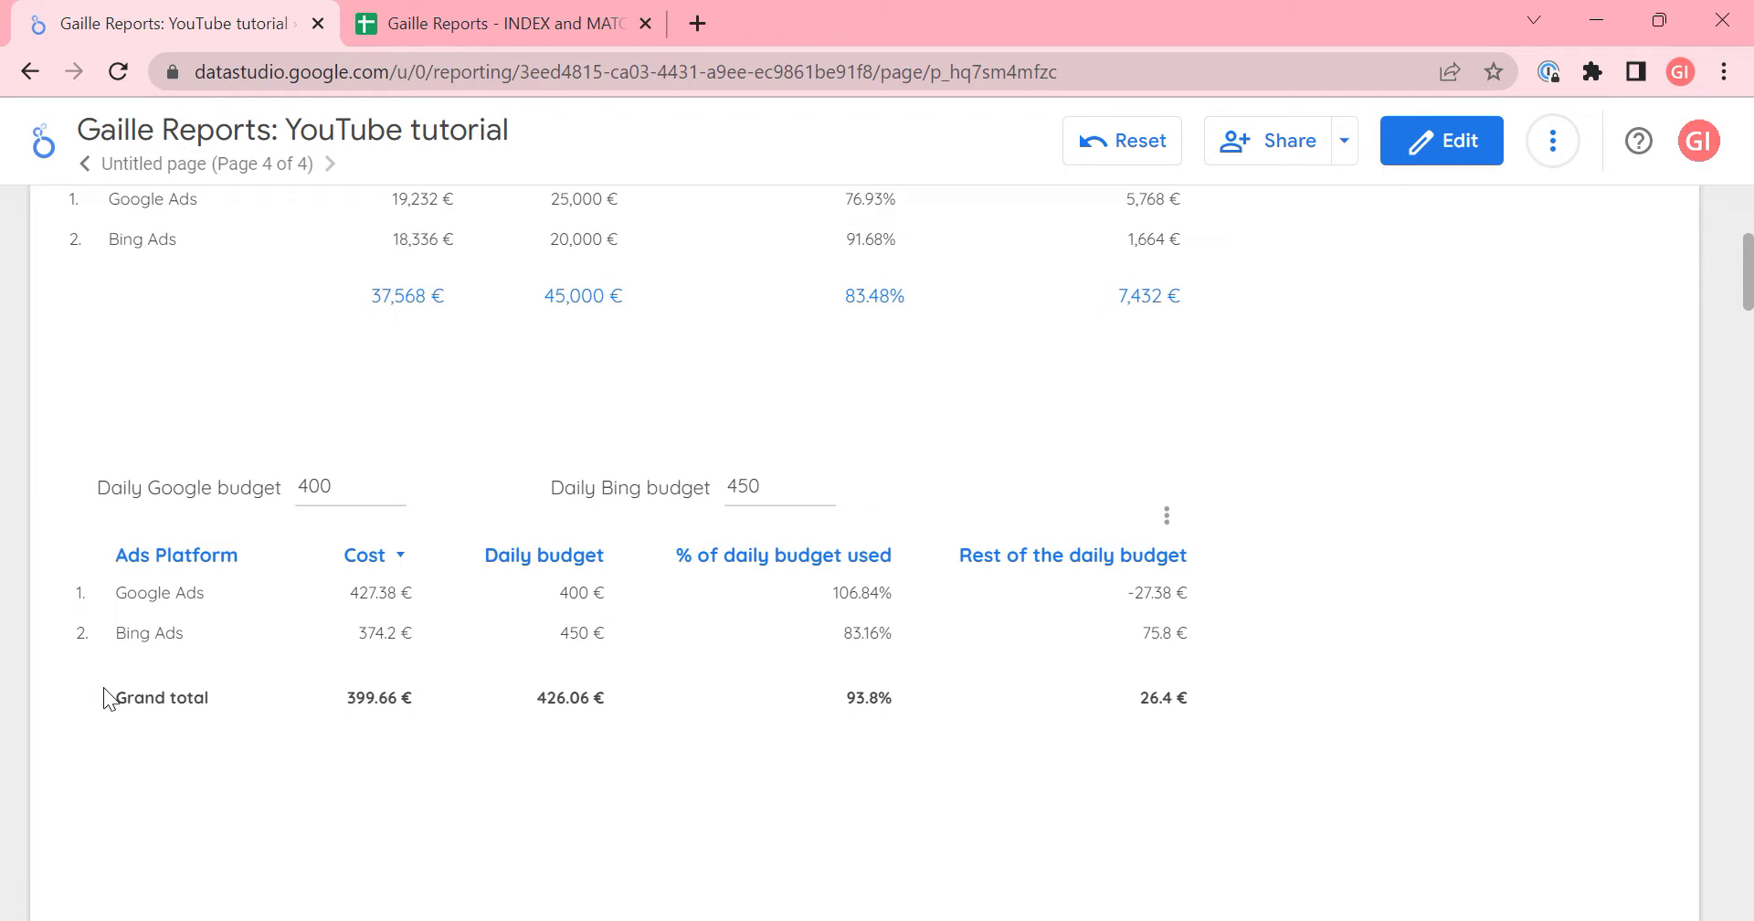
drag(126, 697, 1192, 705)
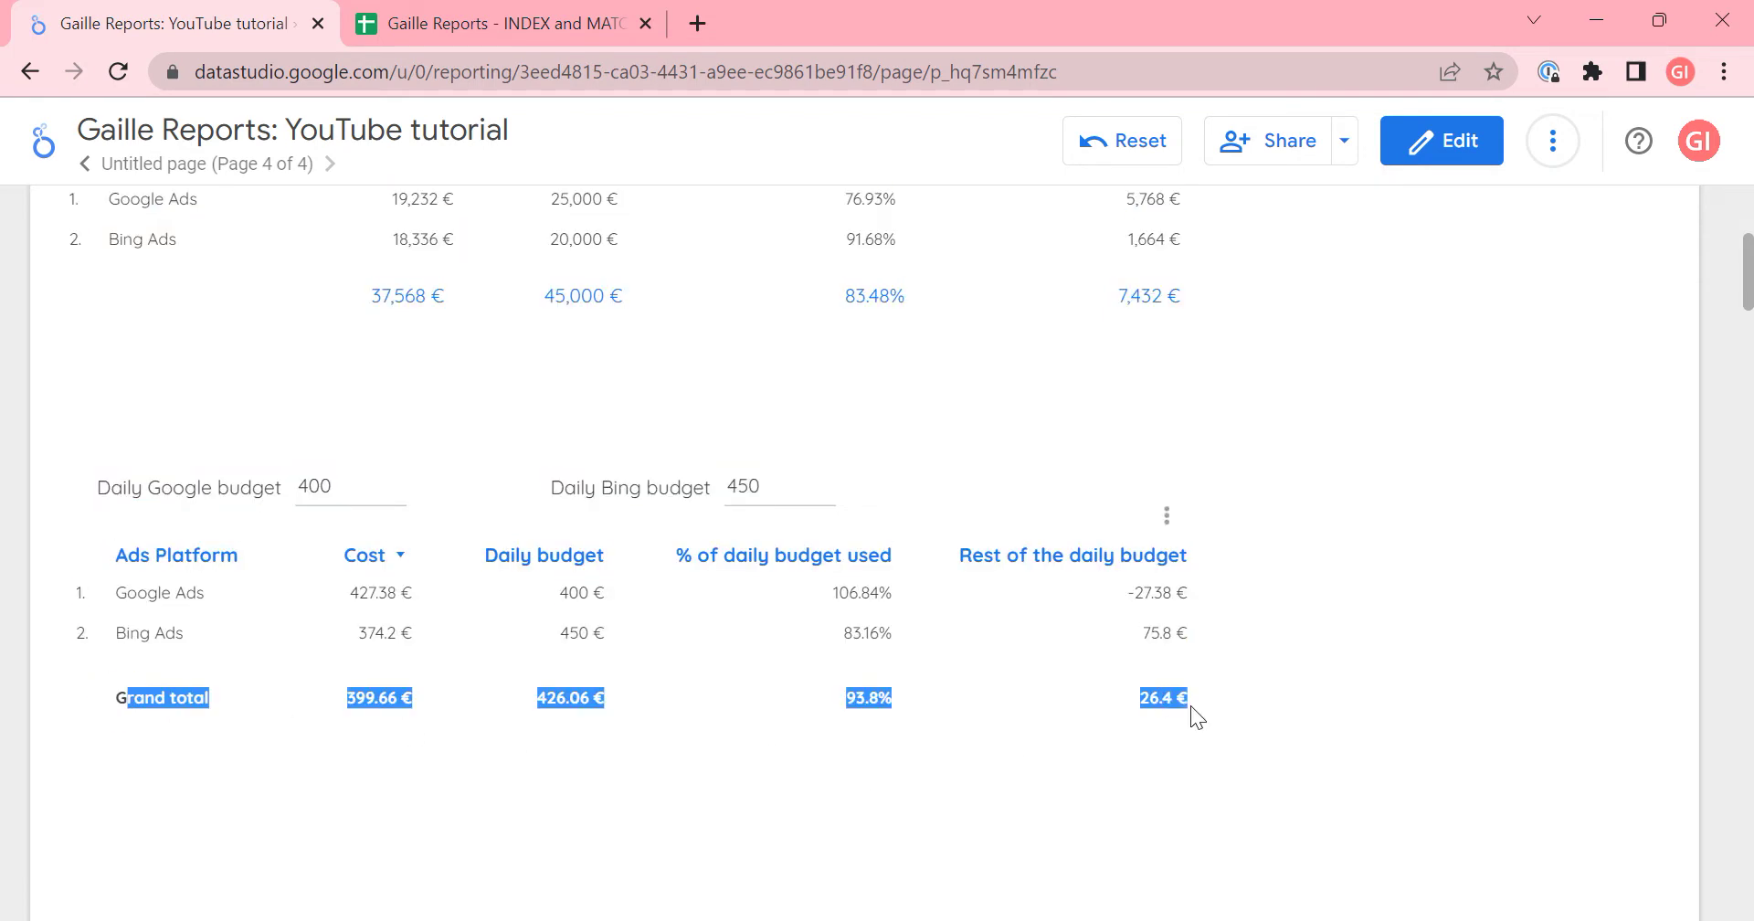
- Switch the report to edit mode and select the daily budget table
click(1445, 144)
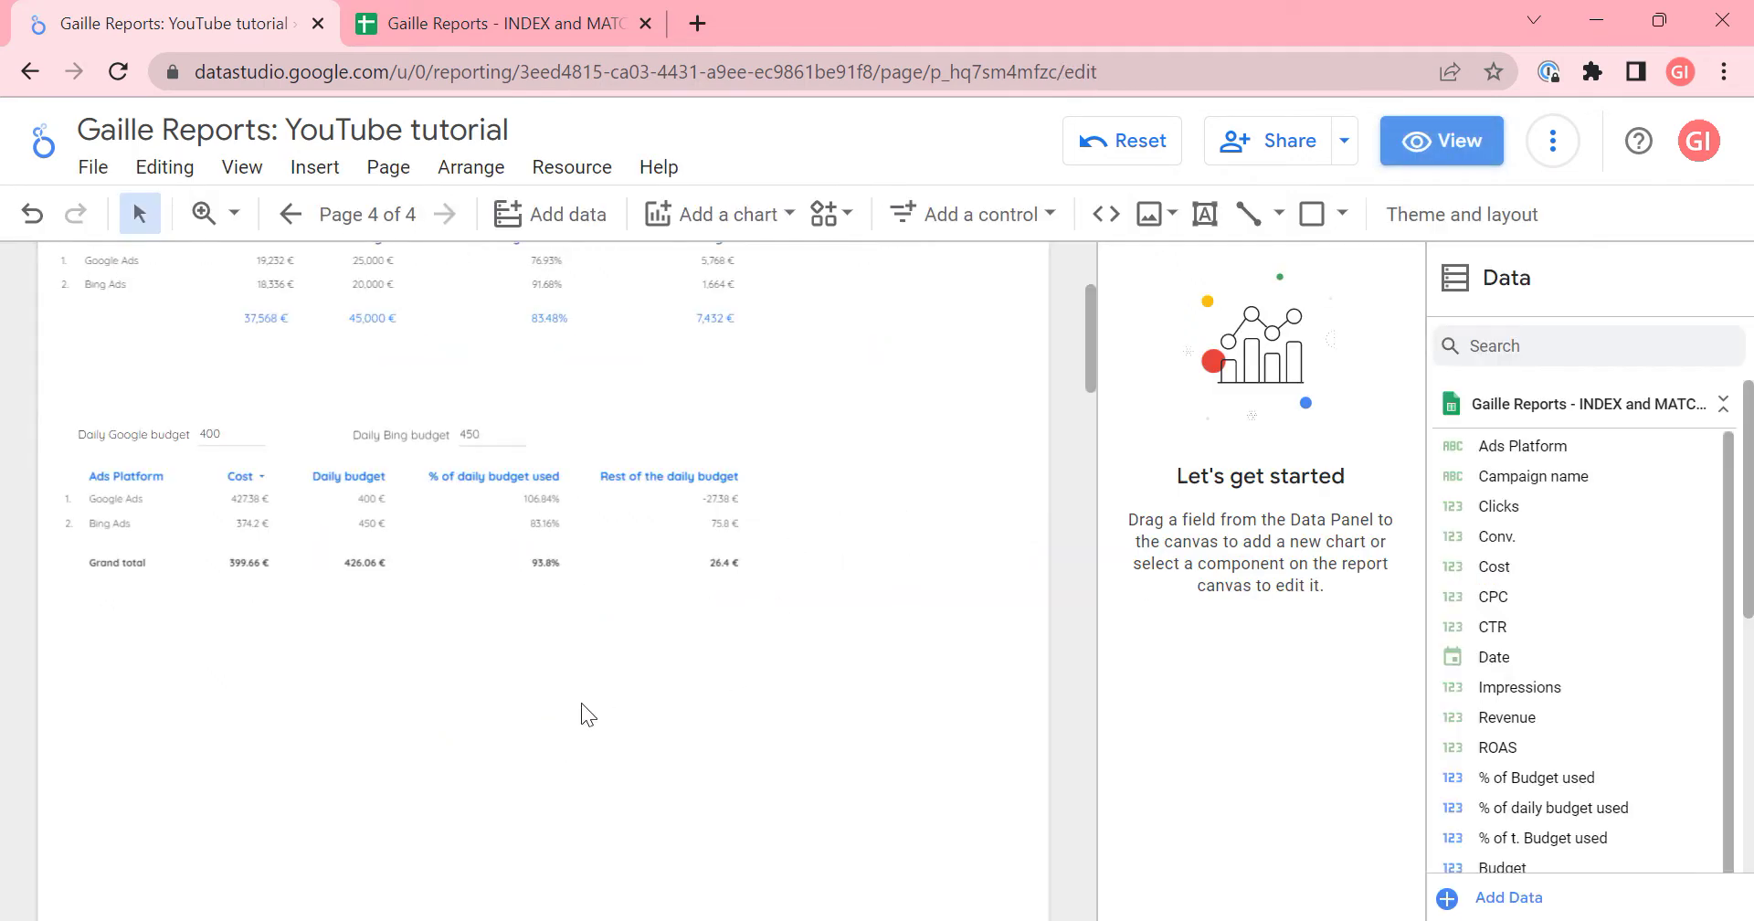
scroll(573, 694, up, 1)
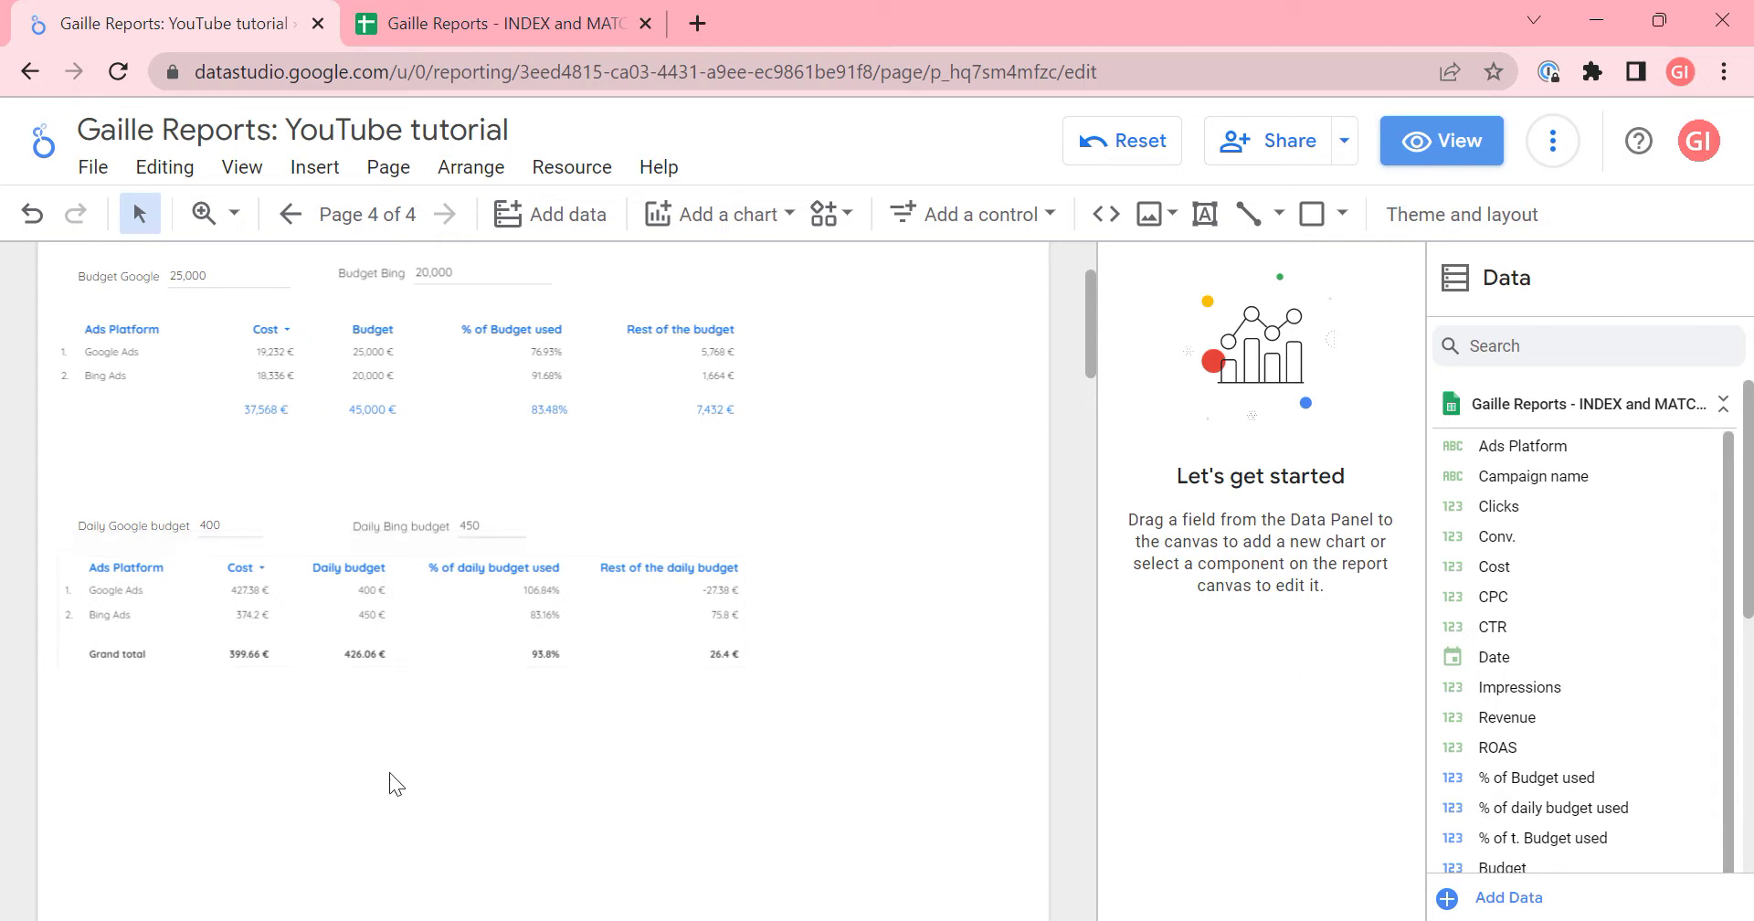
click(650, 590)
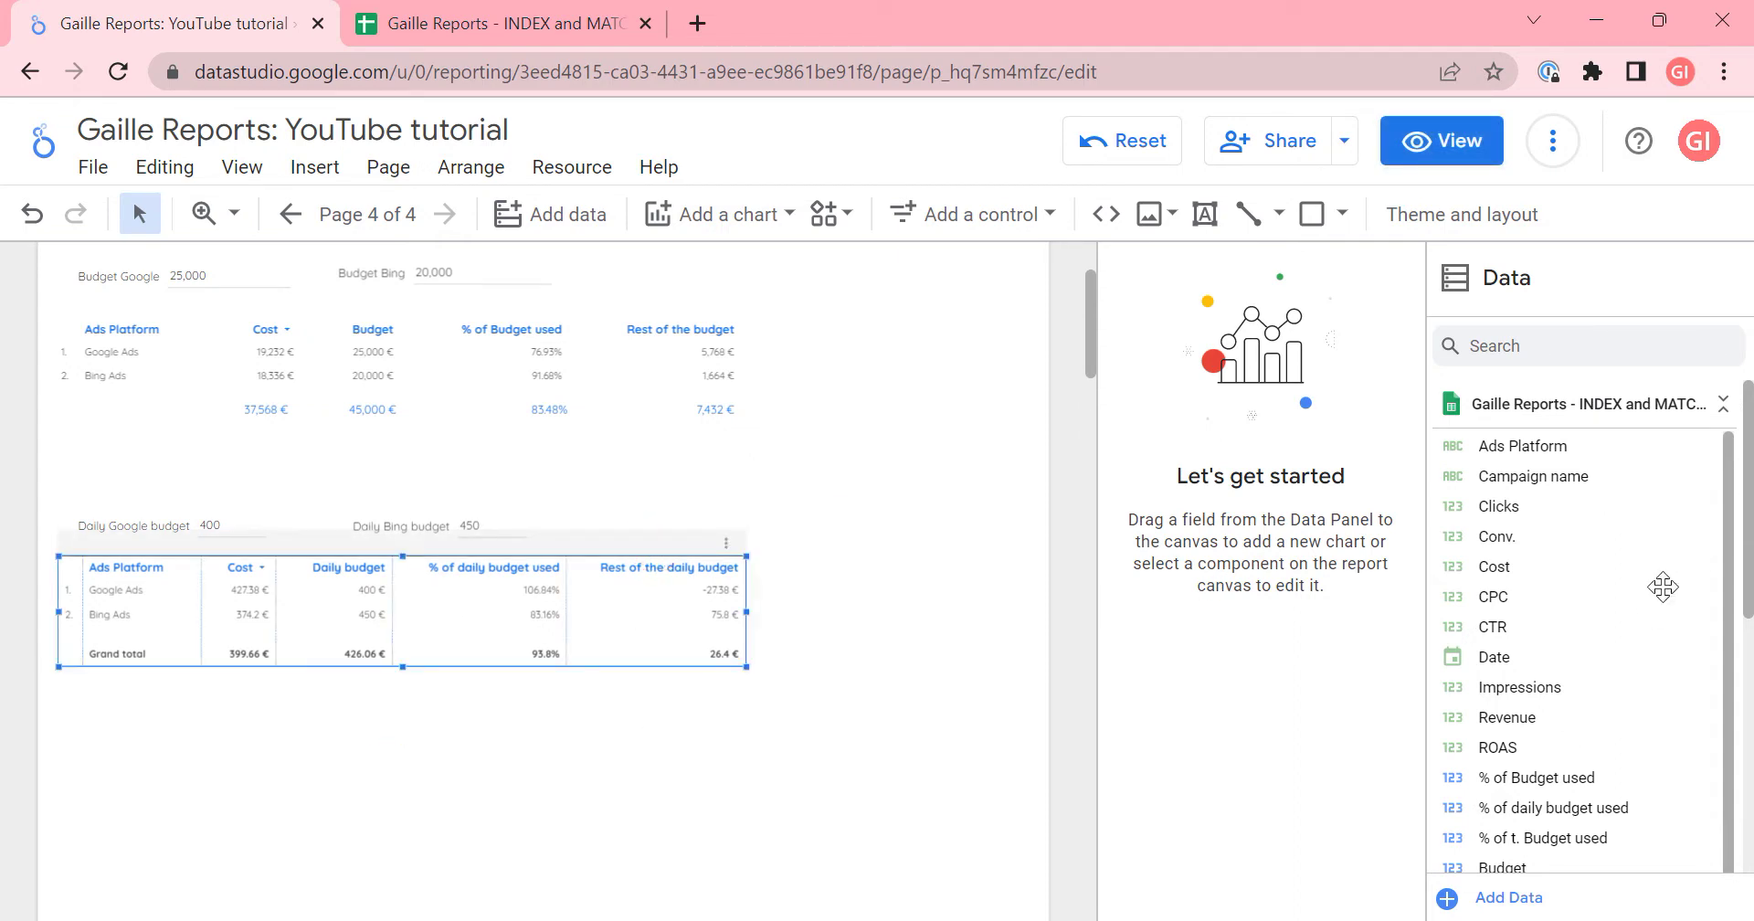
- Add a calculated field to the Gaille Reports - INDEX and MATCH data source and name it "Daily t. budget"
scroll(1604, 569, down, 3)
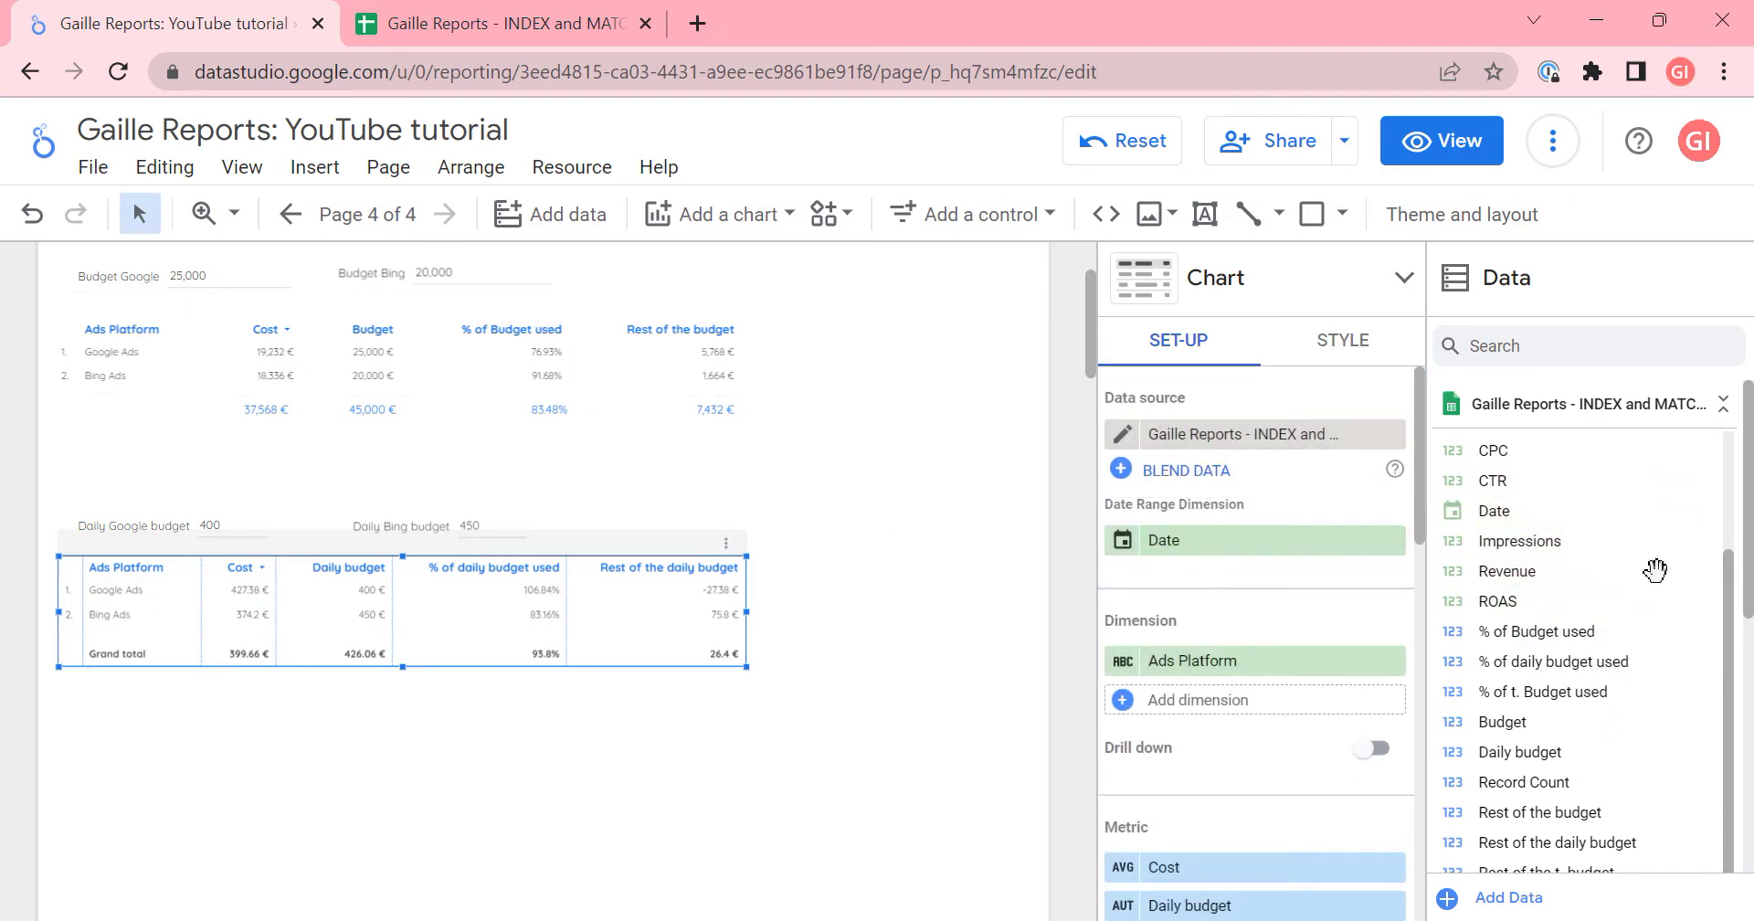
scroll(1676, 595, down, 5)
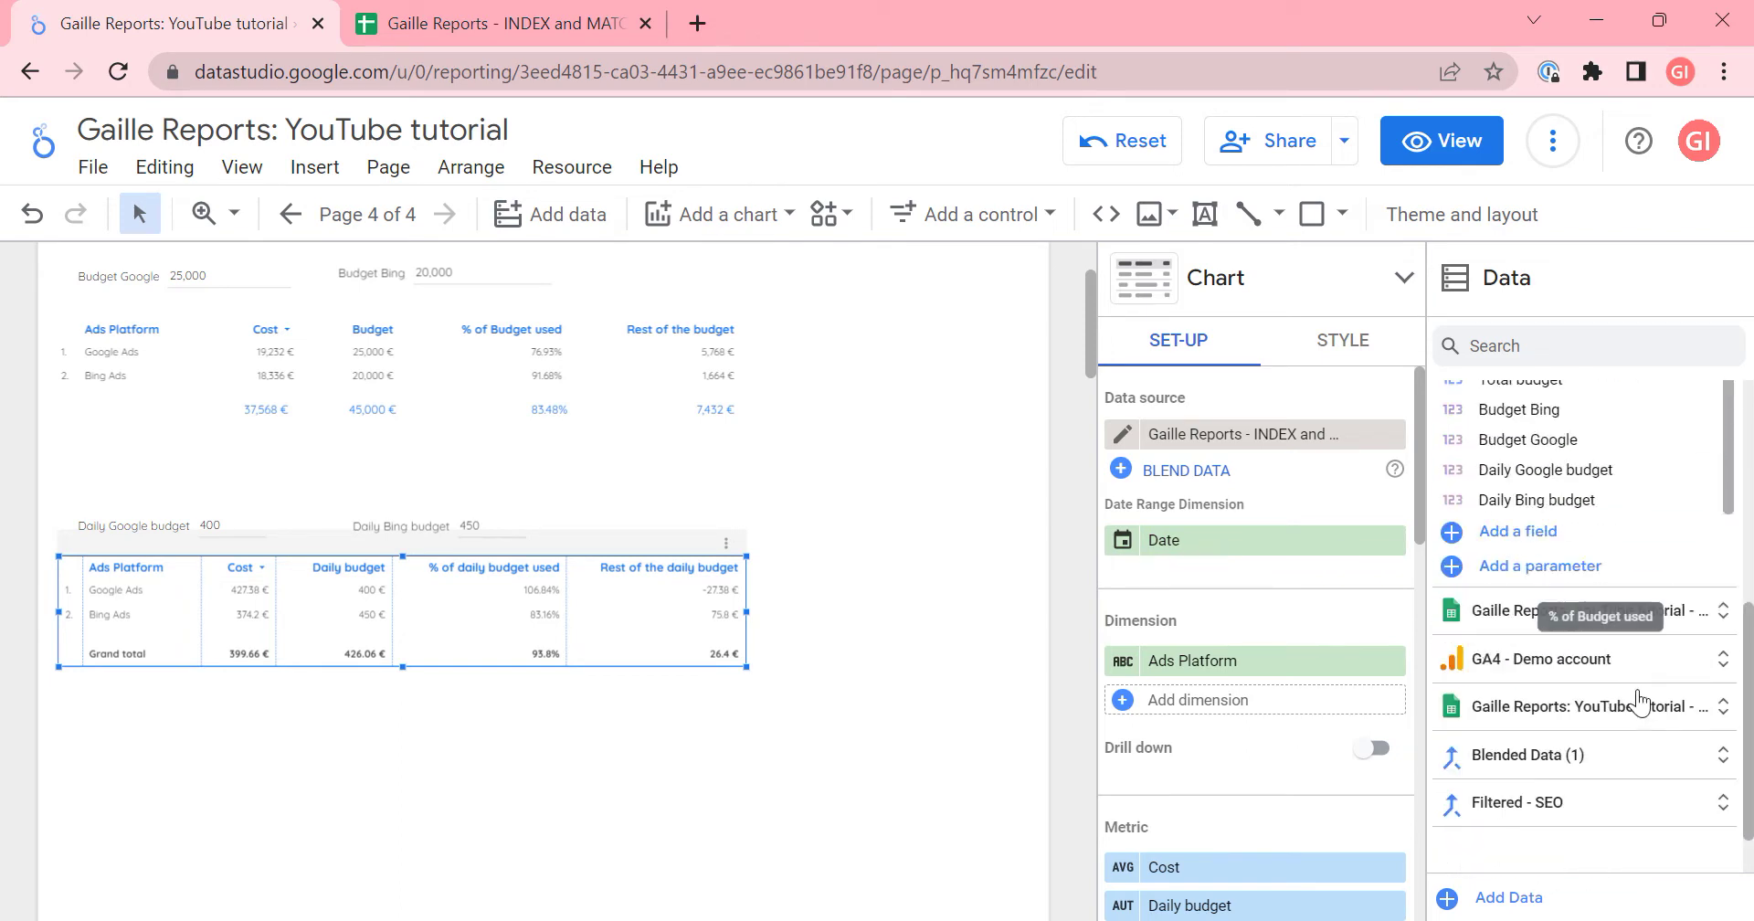
click(1520, 530)
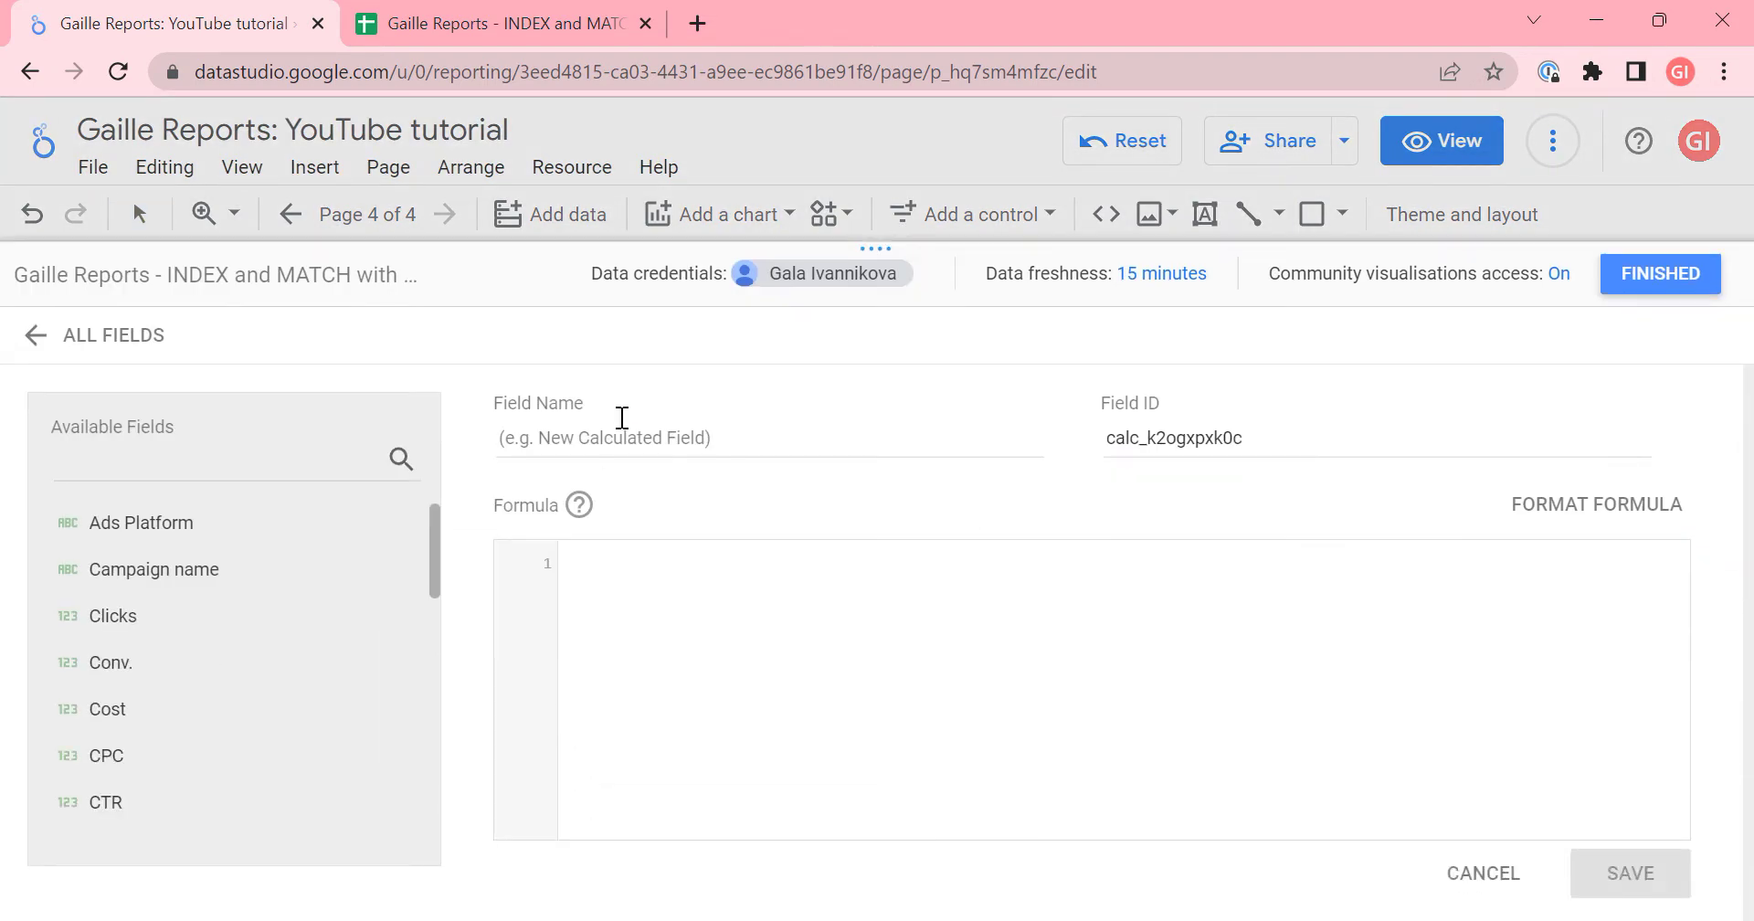
click(607, 439)
text(Вфшдн)
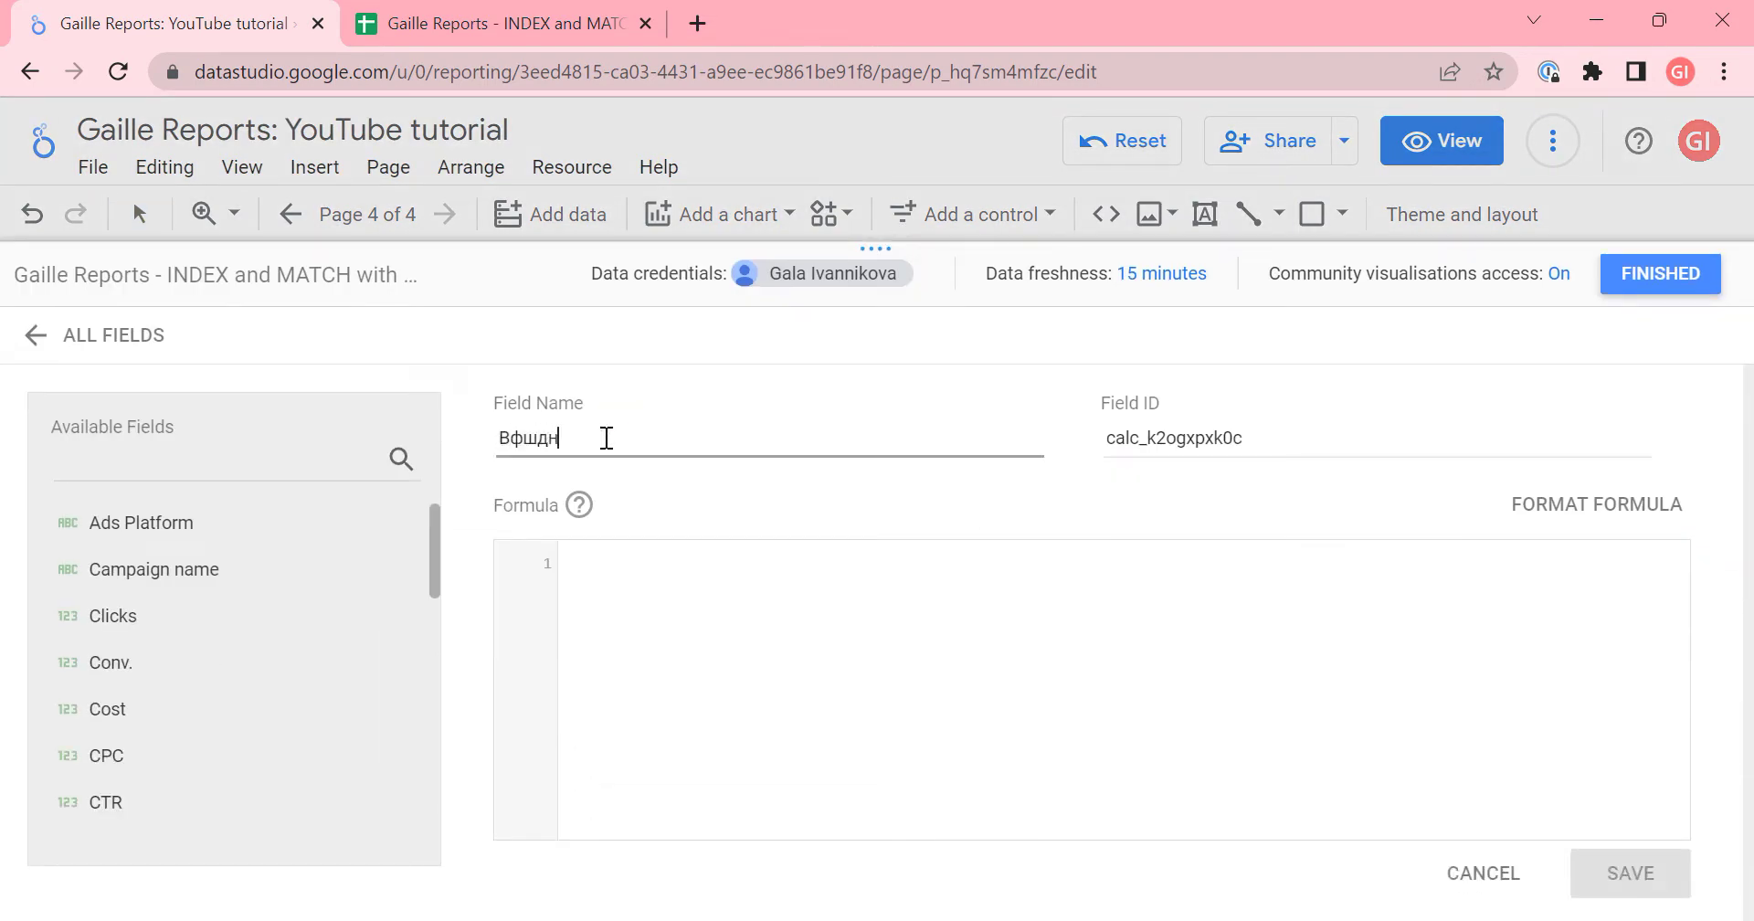
key(BackSpace)
key(BackSpace)
text(Daily t. budget)
- Enter the formula AVG(Daily Bing budget + Daily Google budget) for the Daily t. budget field and save it
click(816, 604)
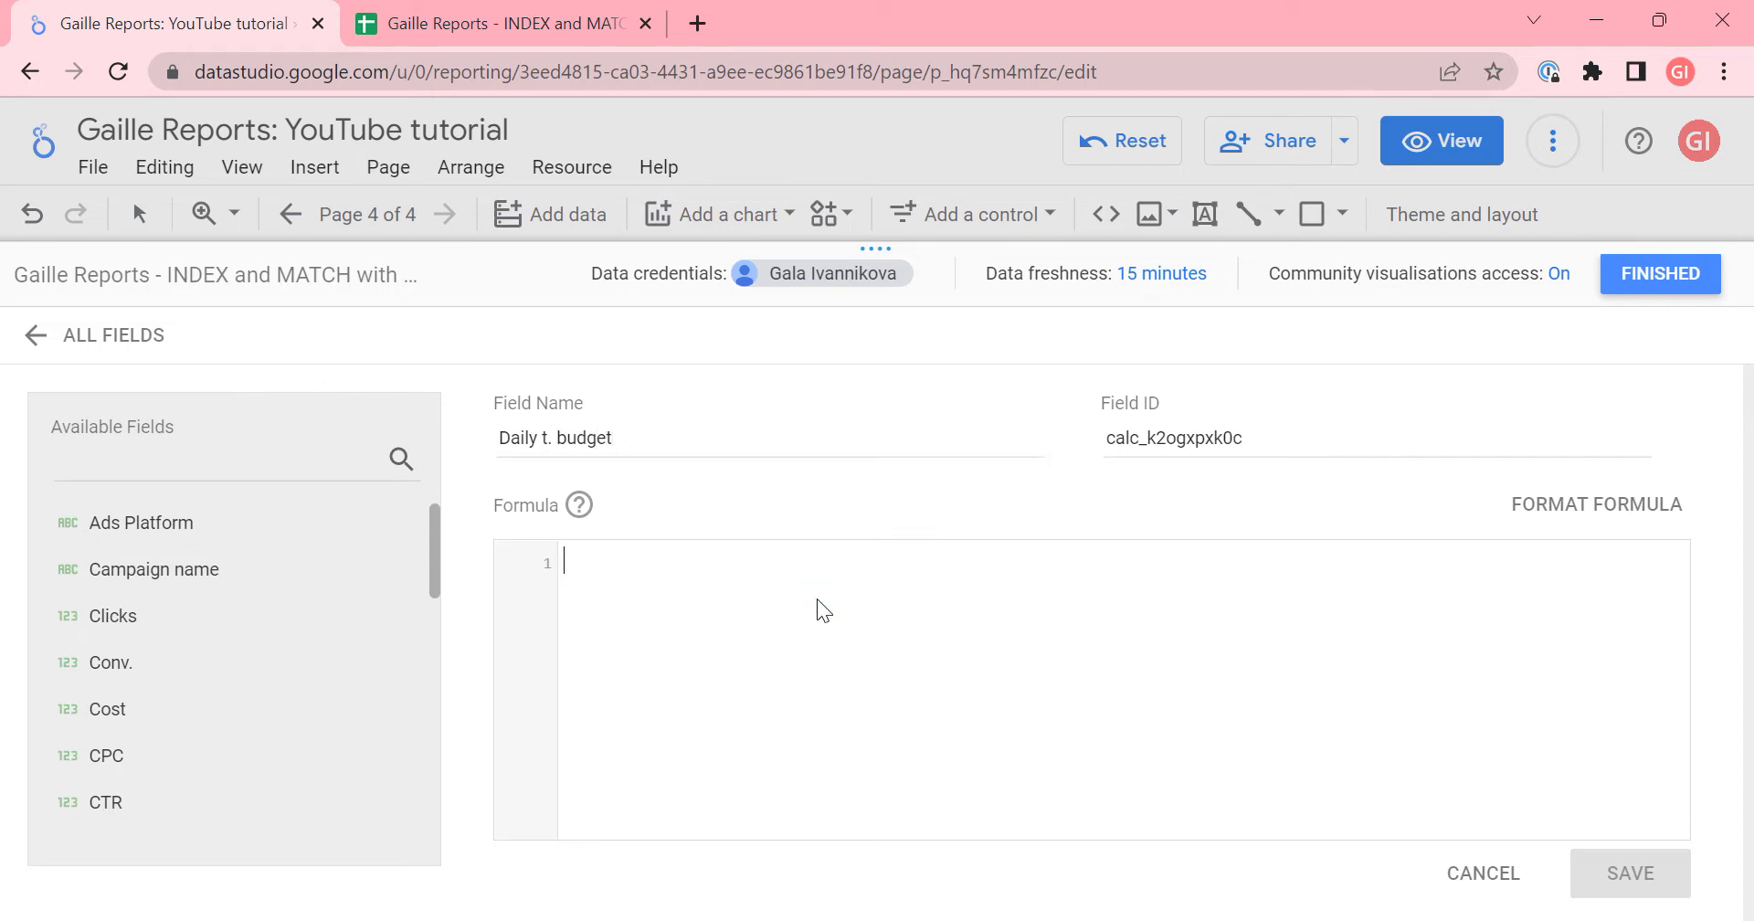
text(acp)
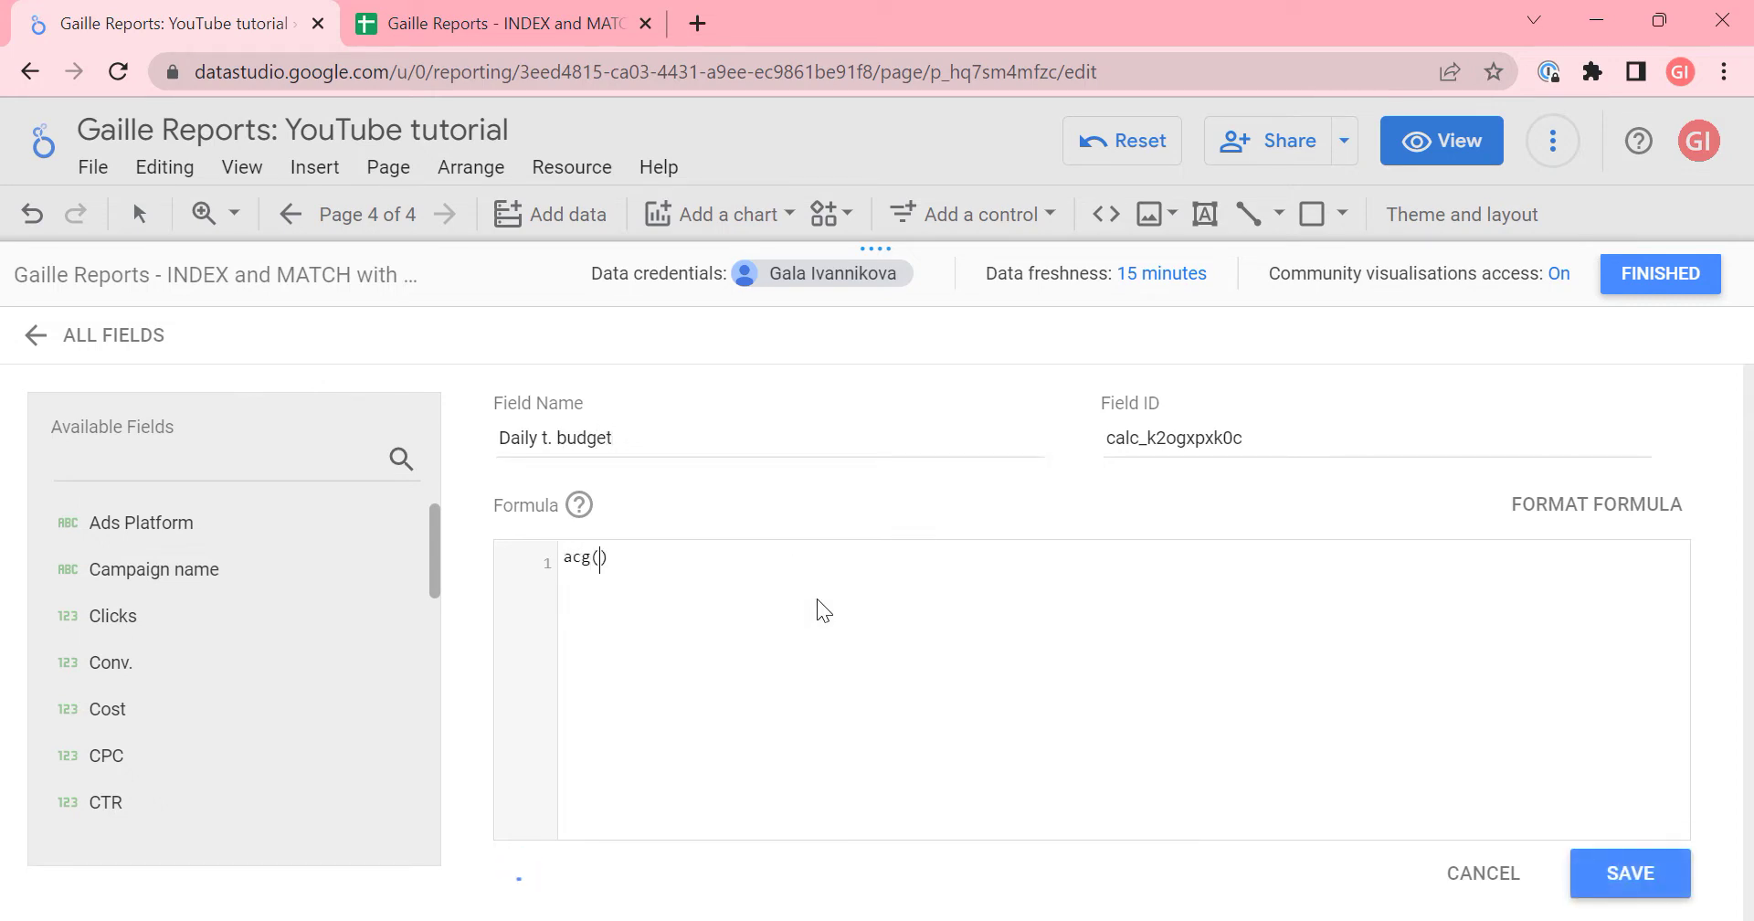
key(BackSpace)
key(BackSpace)
text(vg)
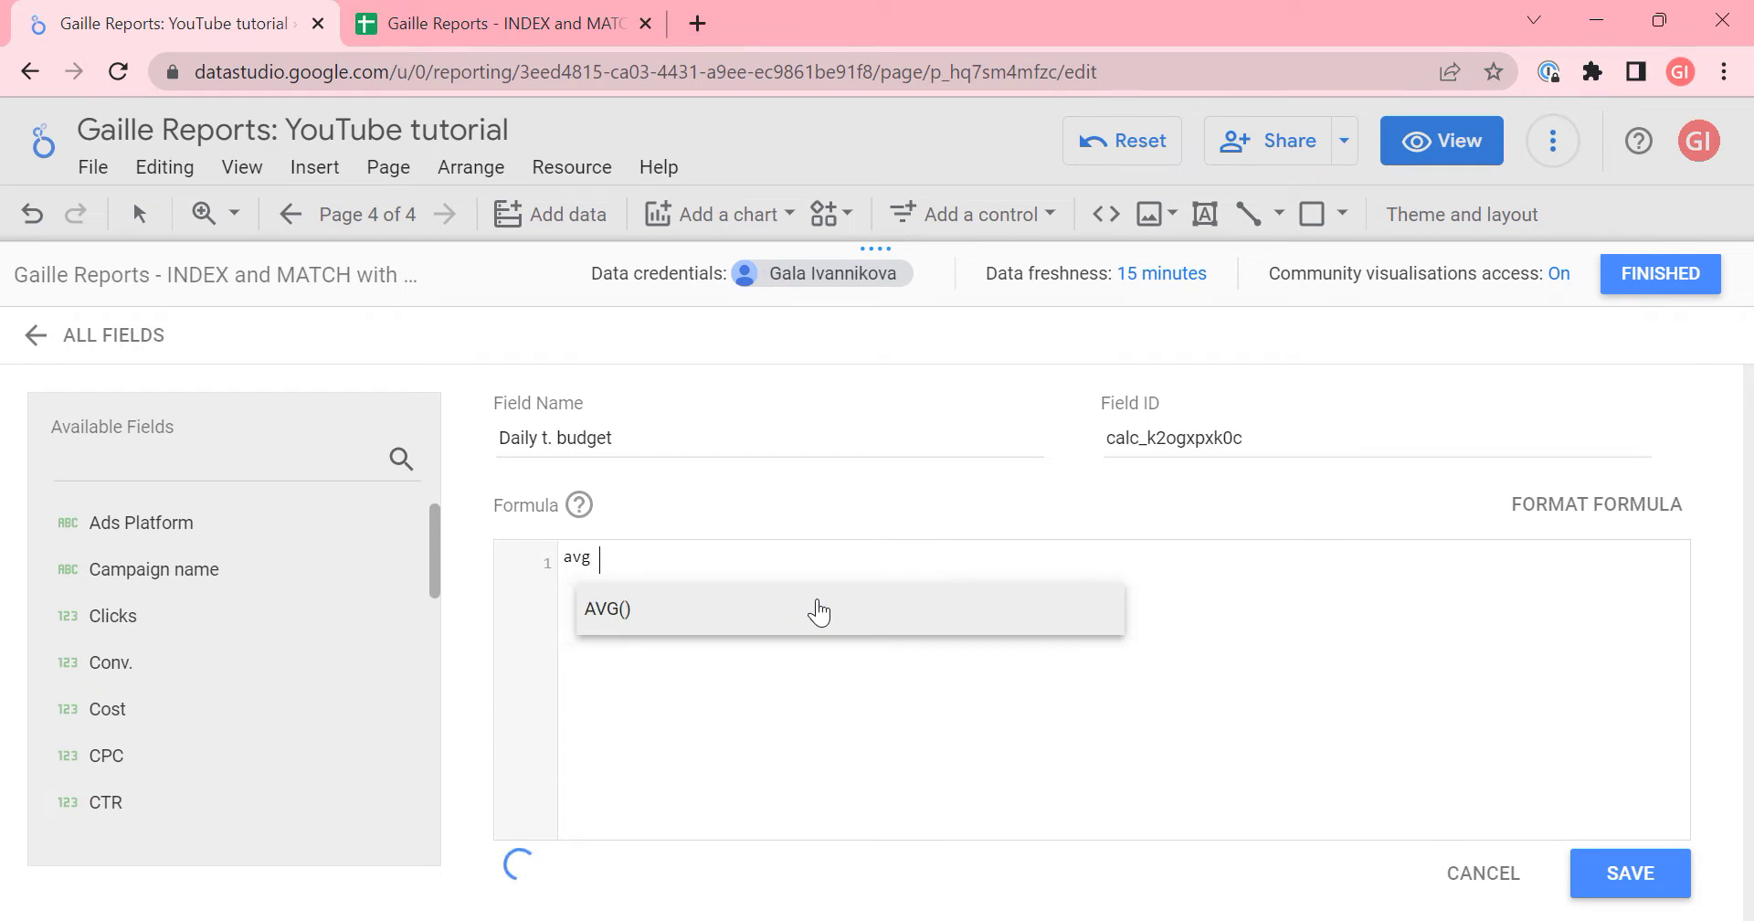
click(819, 610)
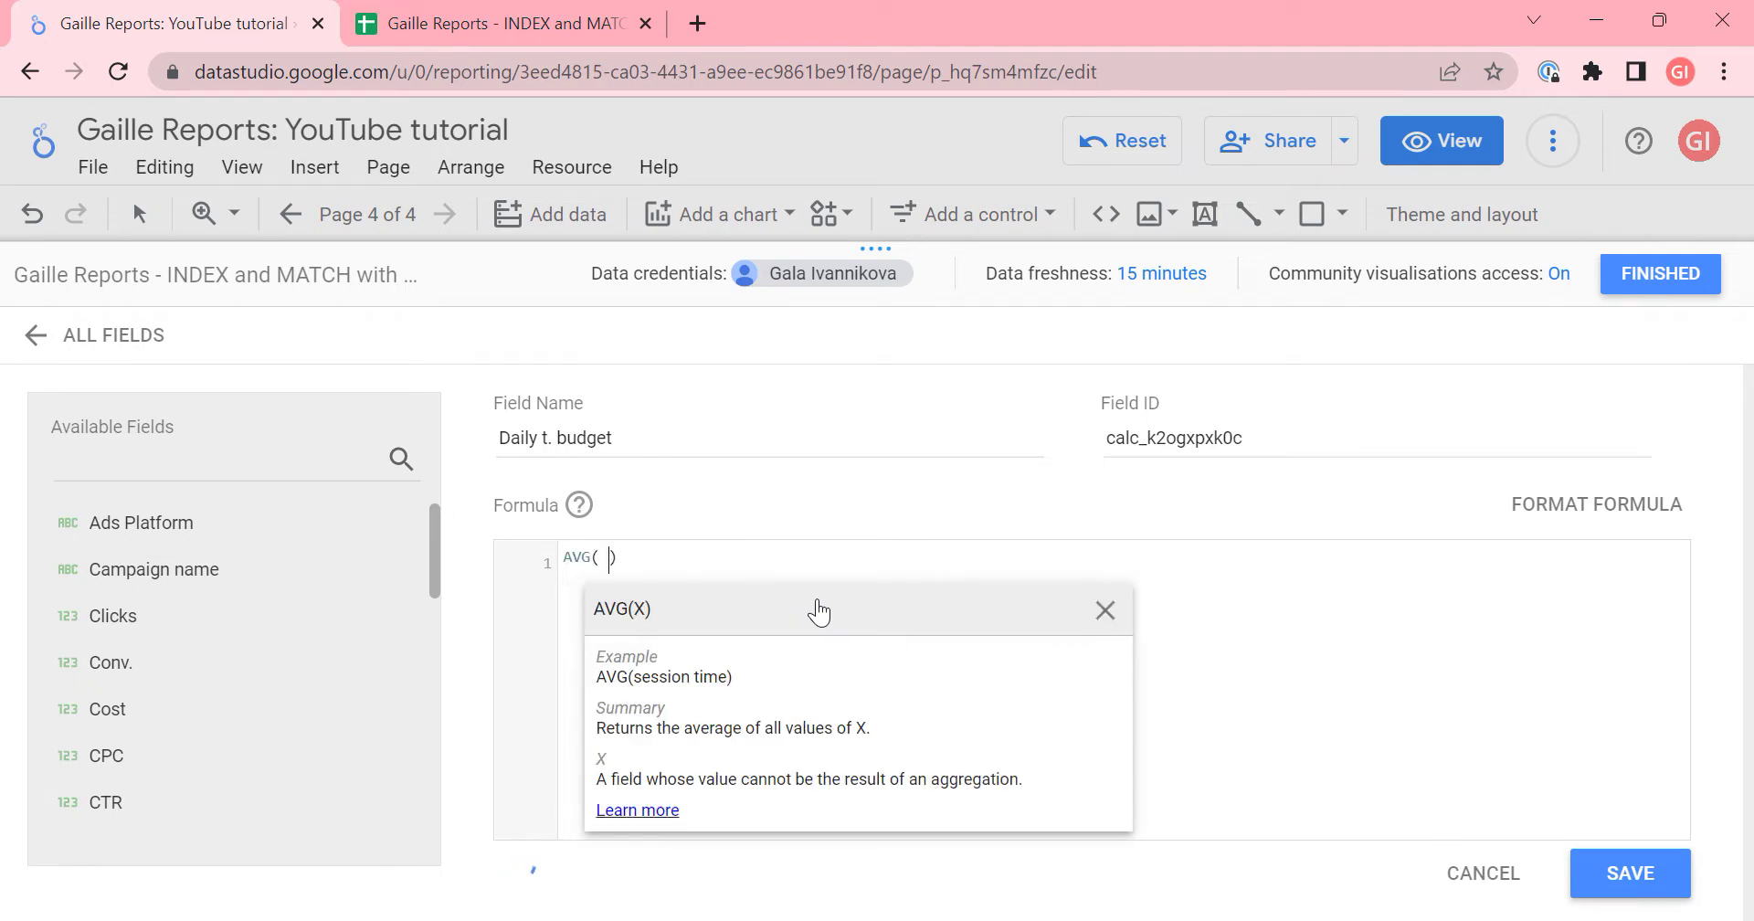
text(dai)
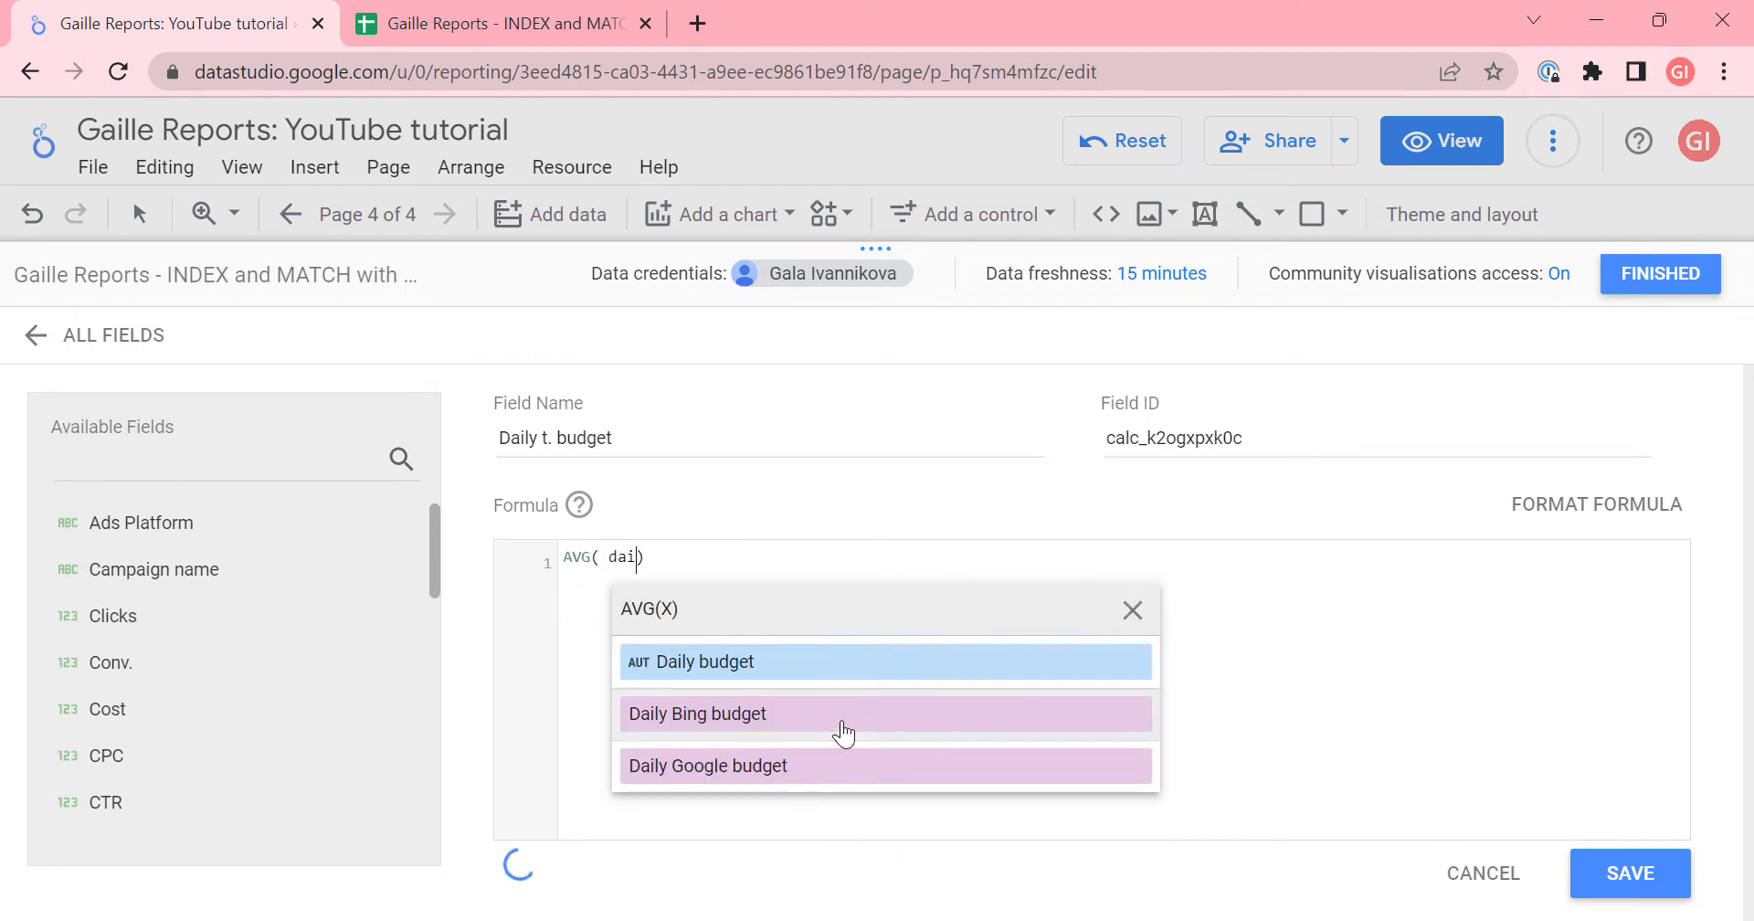
click(843, 731)
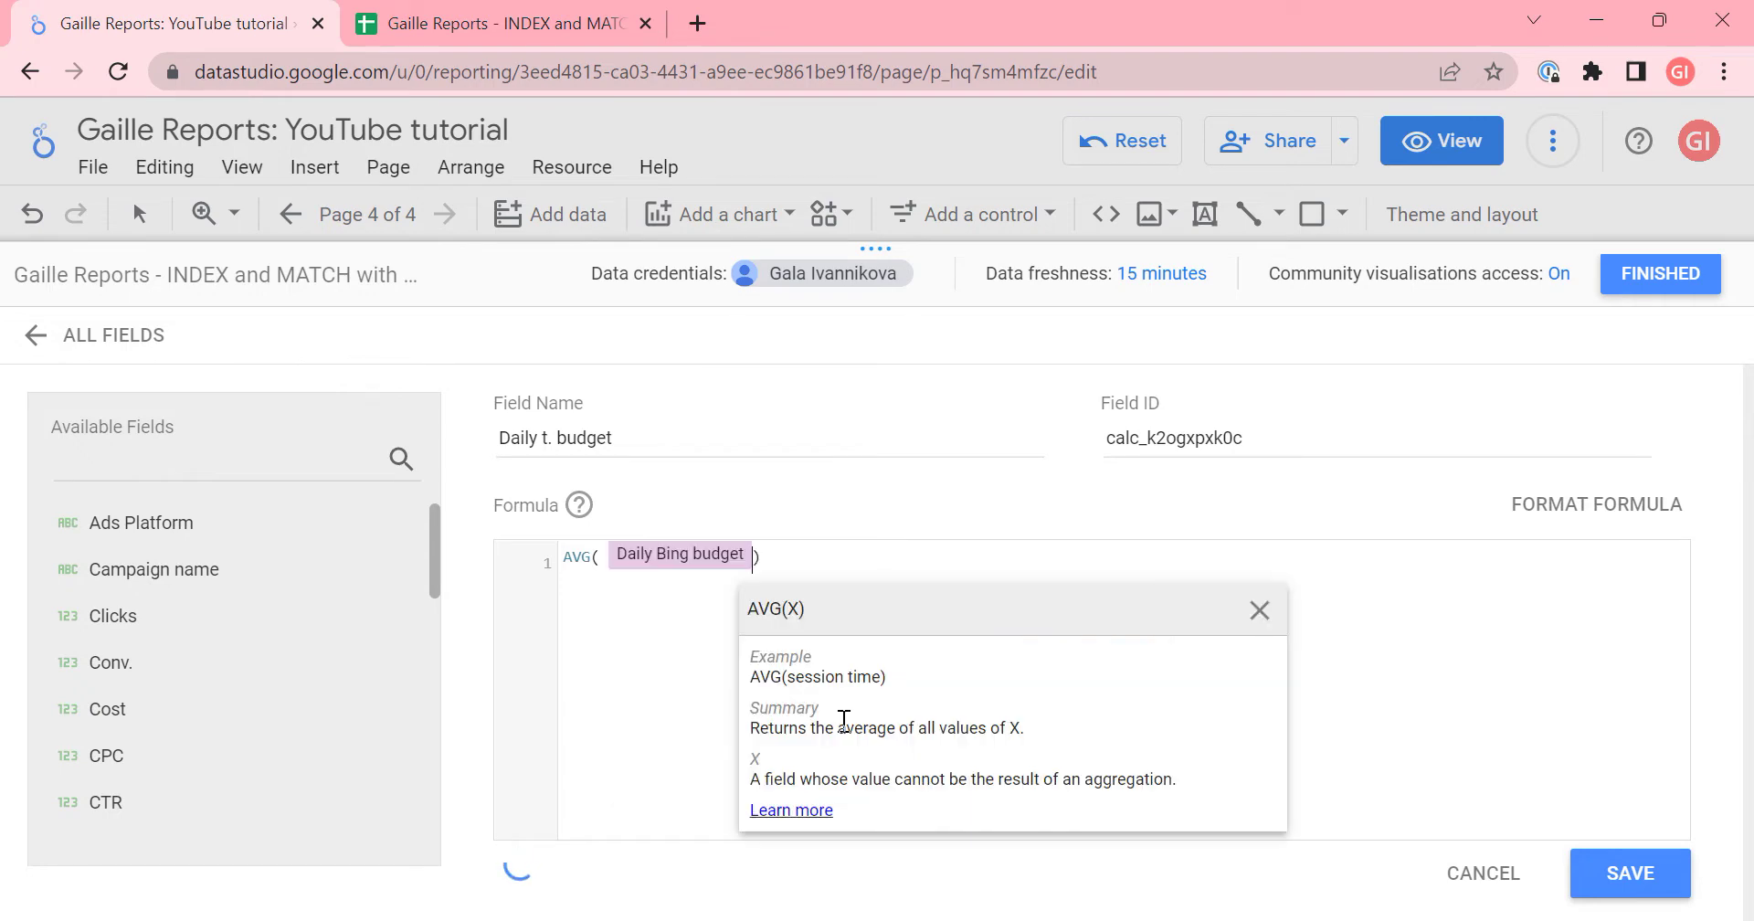
text(+ dail)
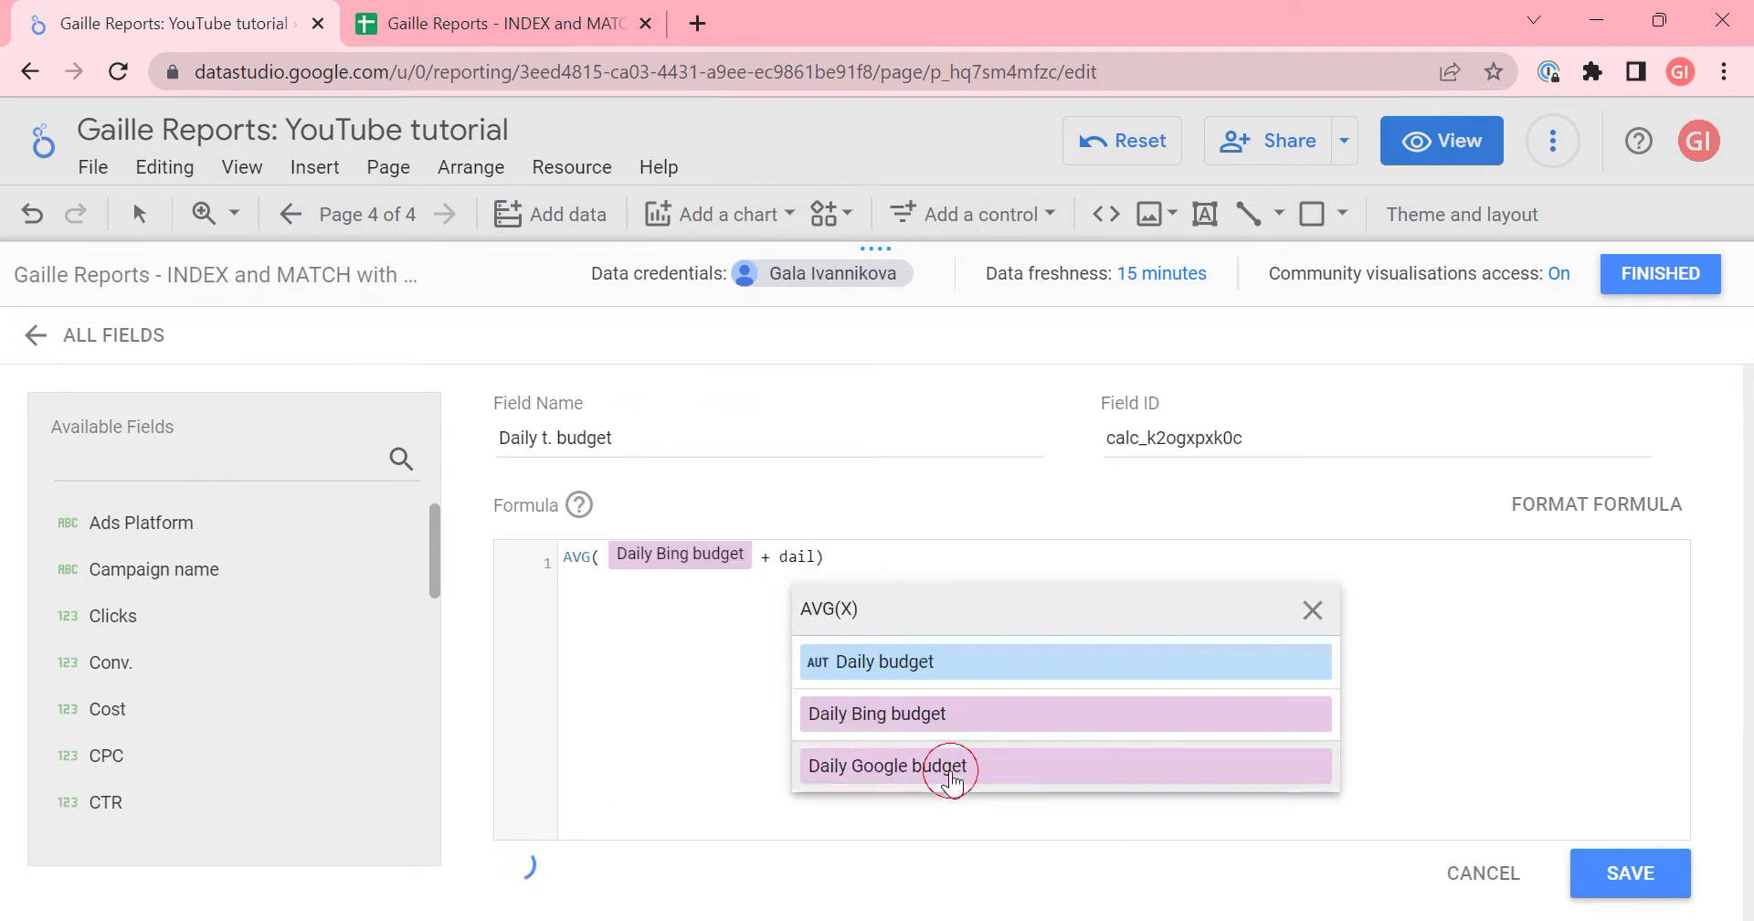
click(949, 768)
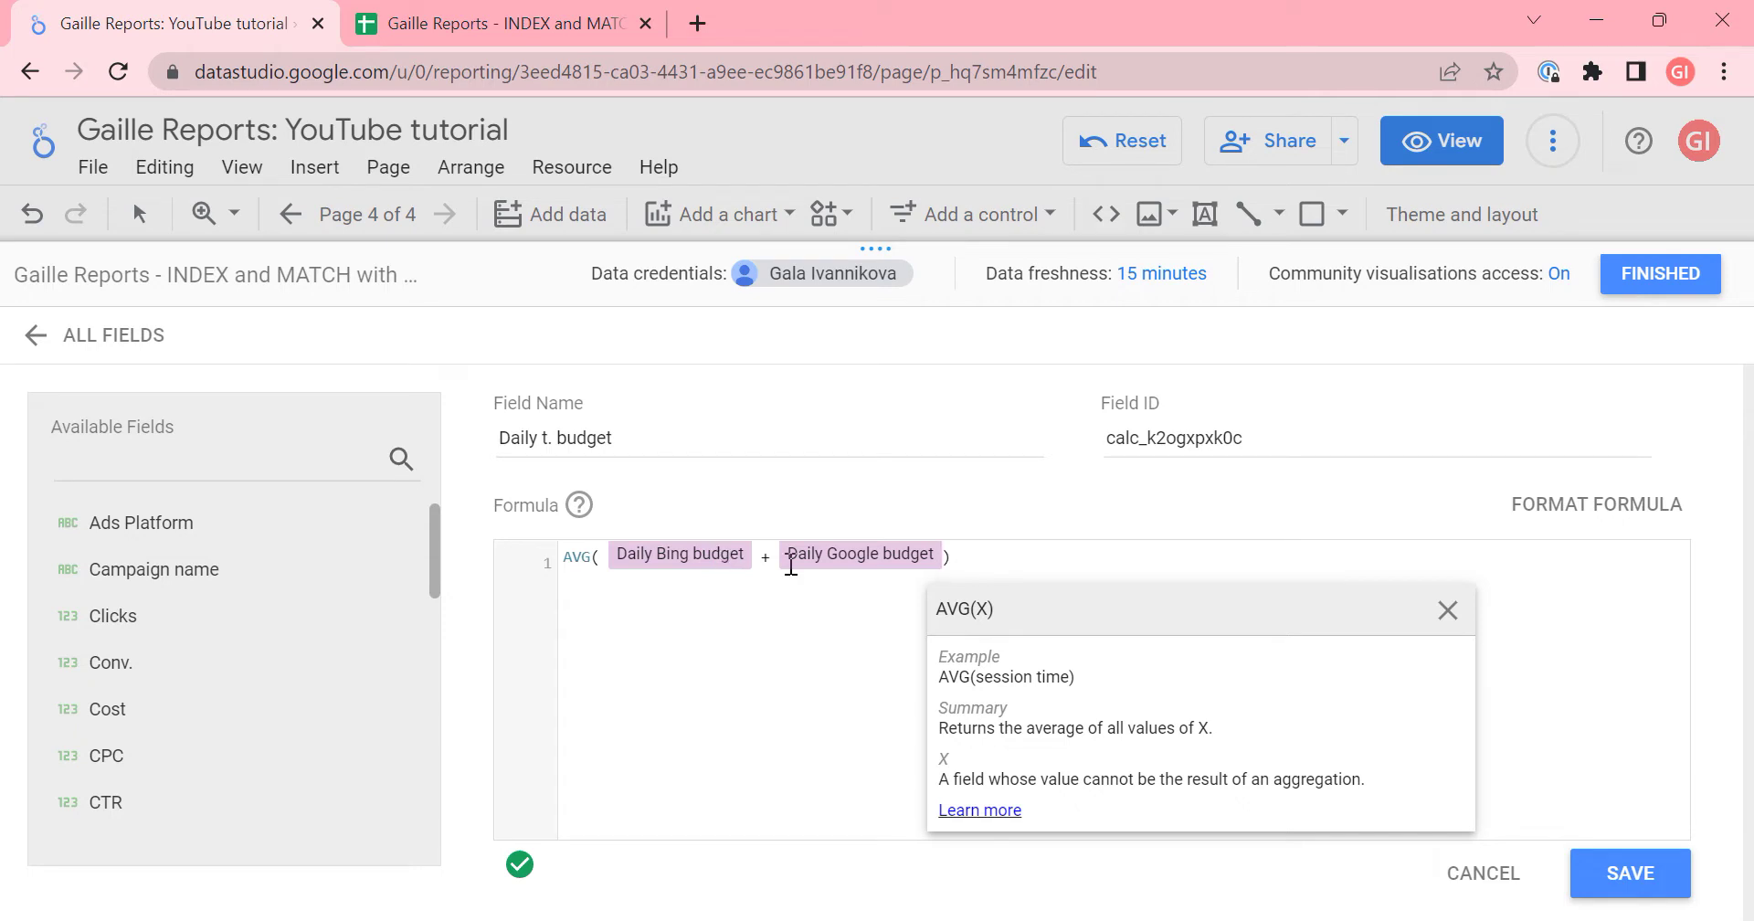
click(1647, 884)
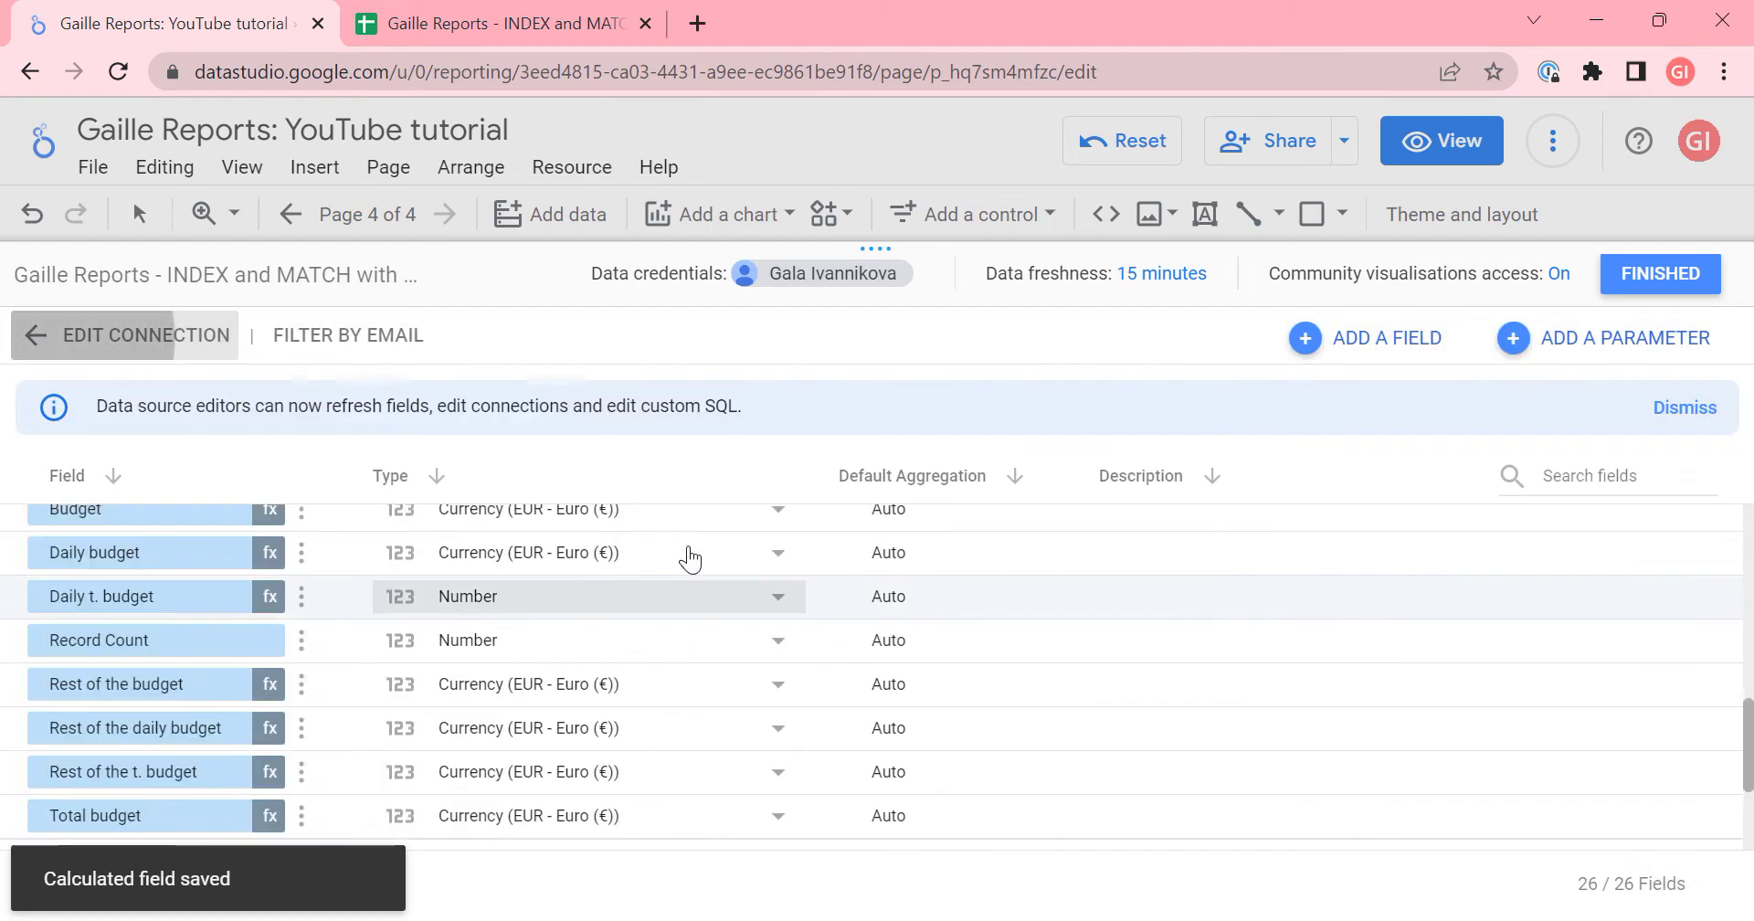
- Change the data type of the Daily t. budget field to Currency (EUR - Euro (€))
scroll(690, 559, down, 3)
scroll(642, 689, up, 4)
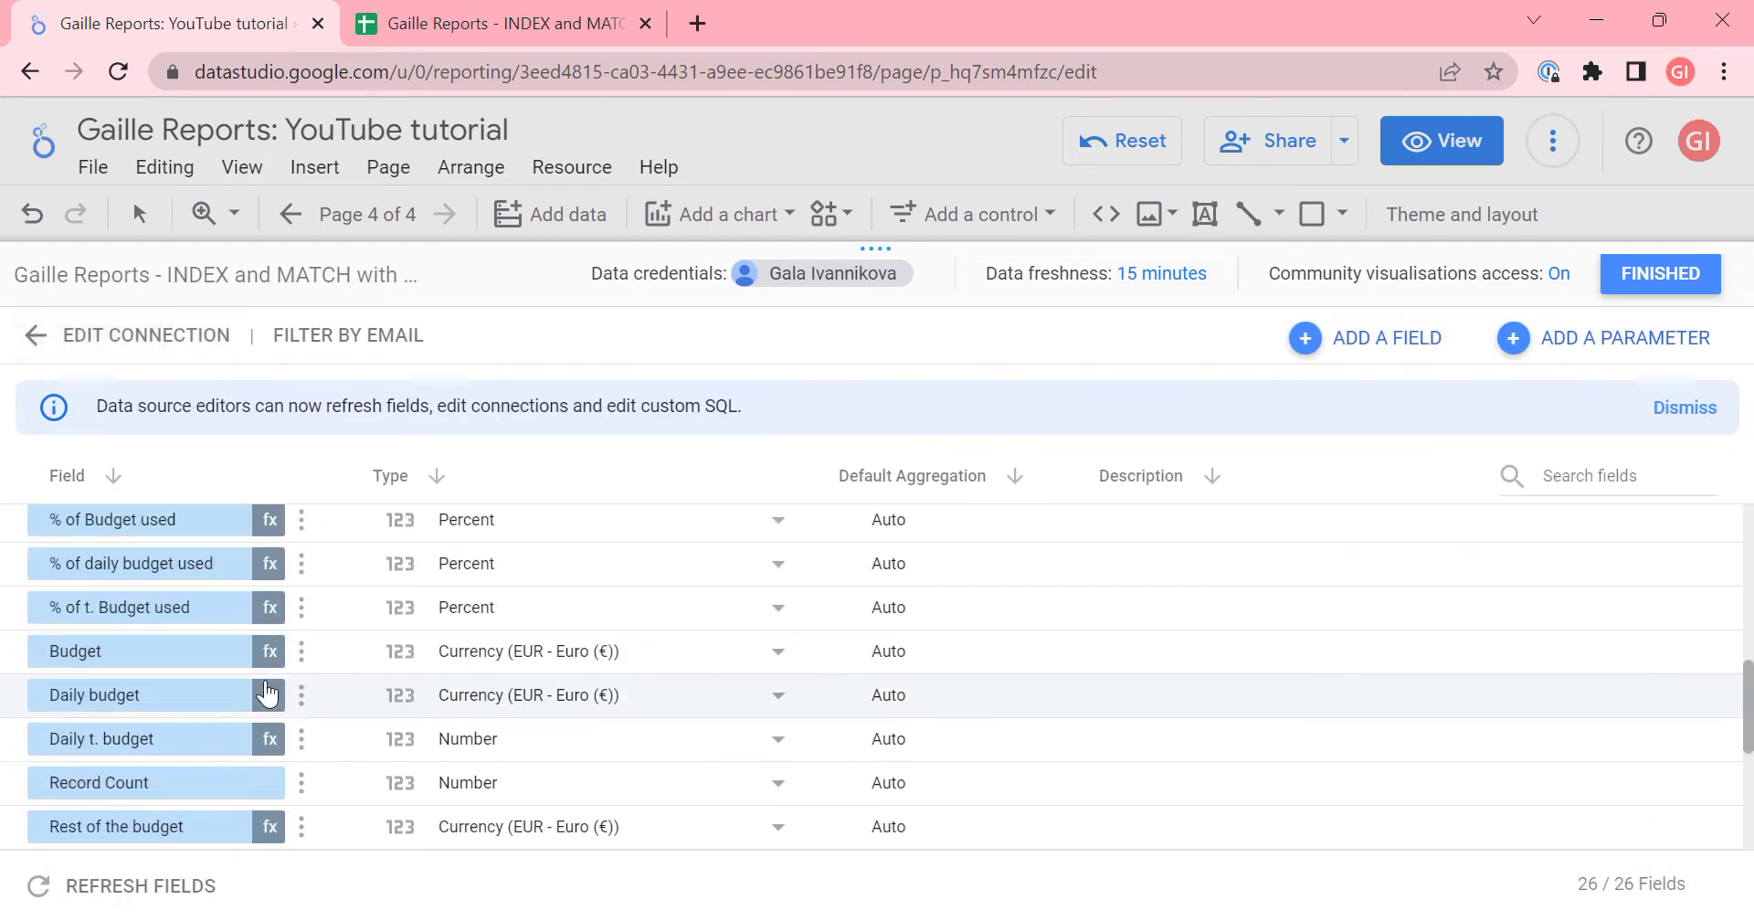
click(61, 738)
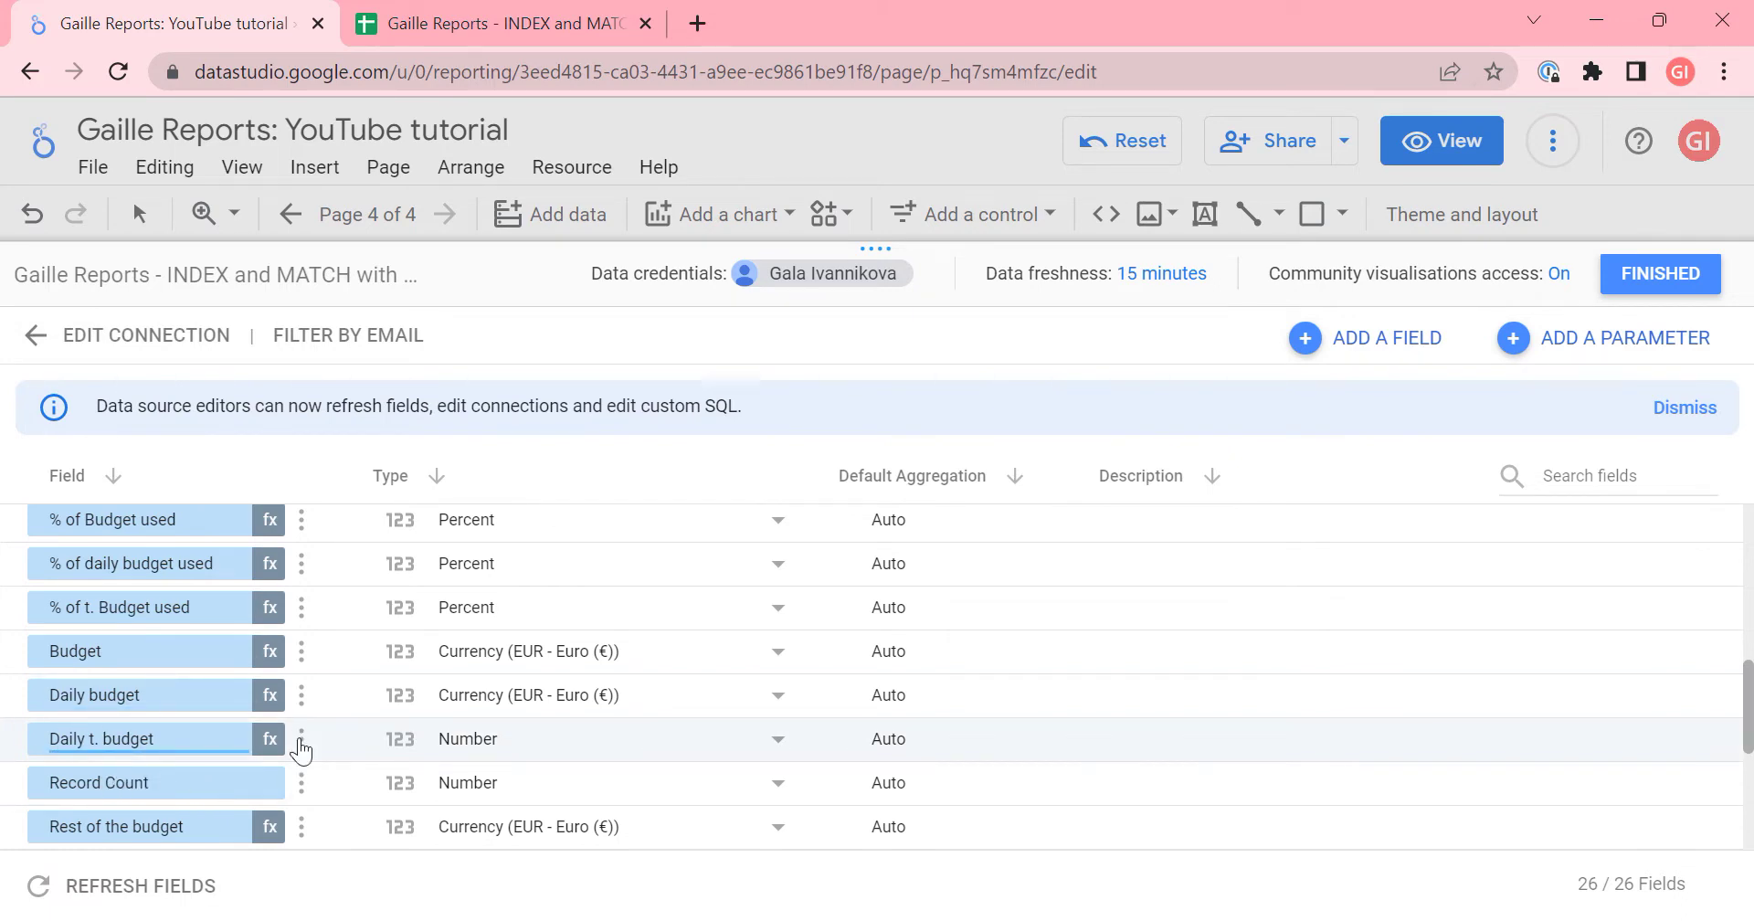
click(533, 755)
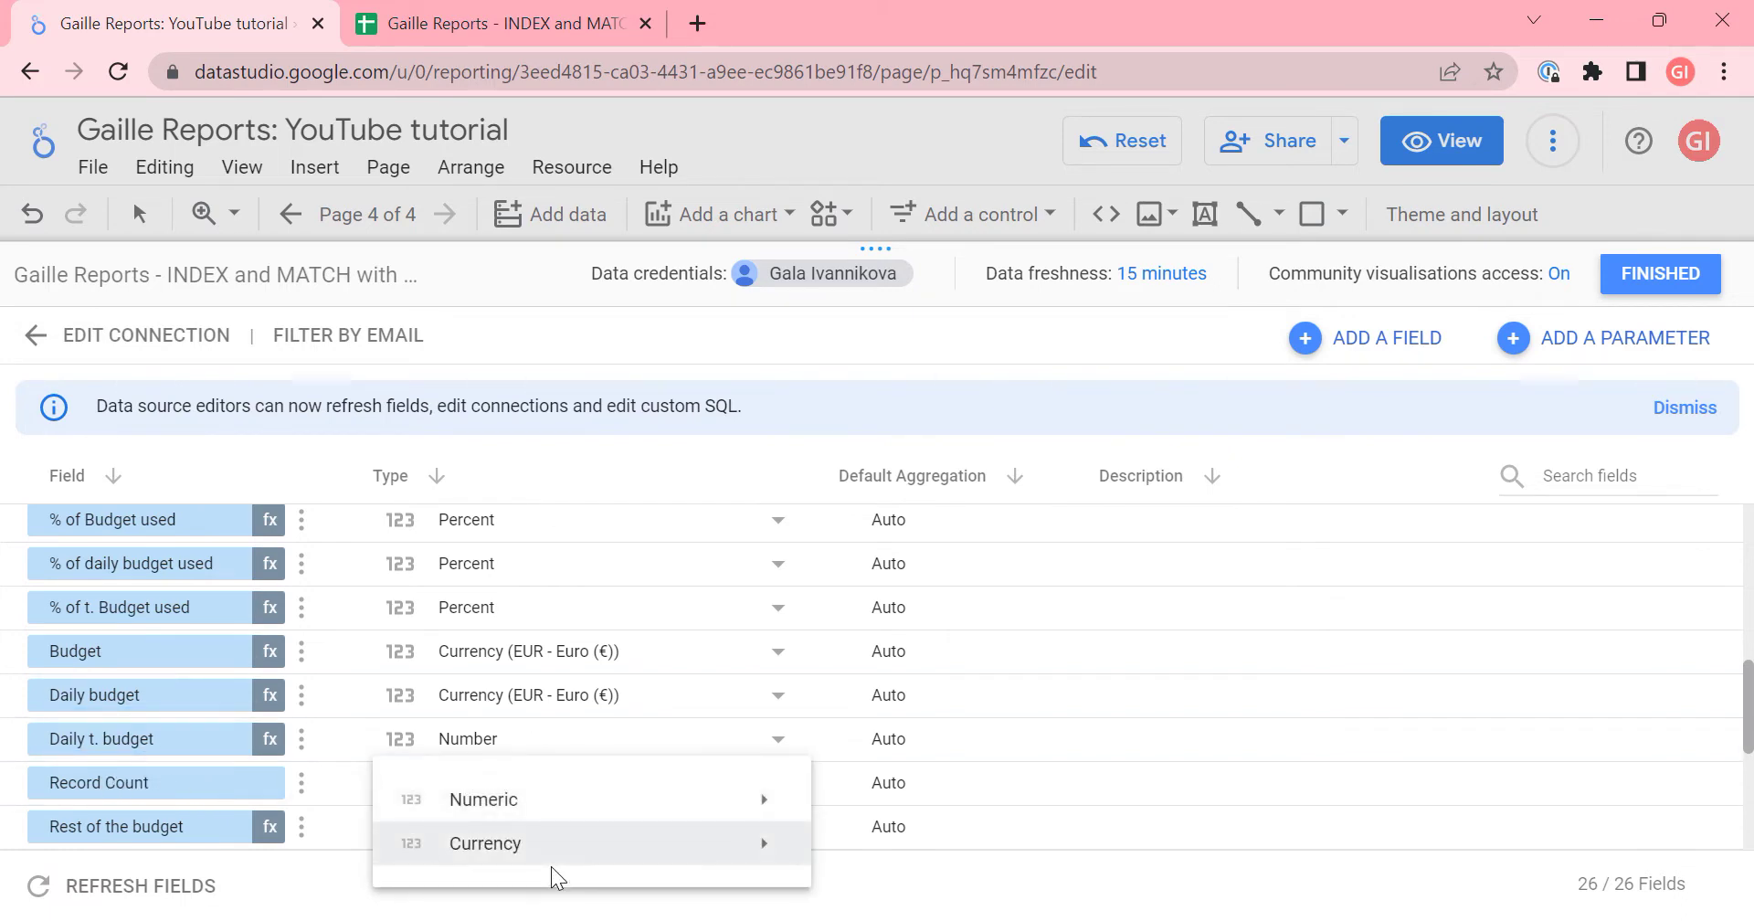
mouse_move(552, 863)
click(887, 500)
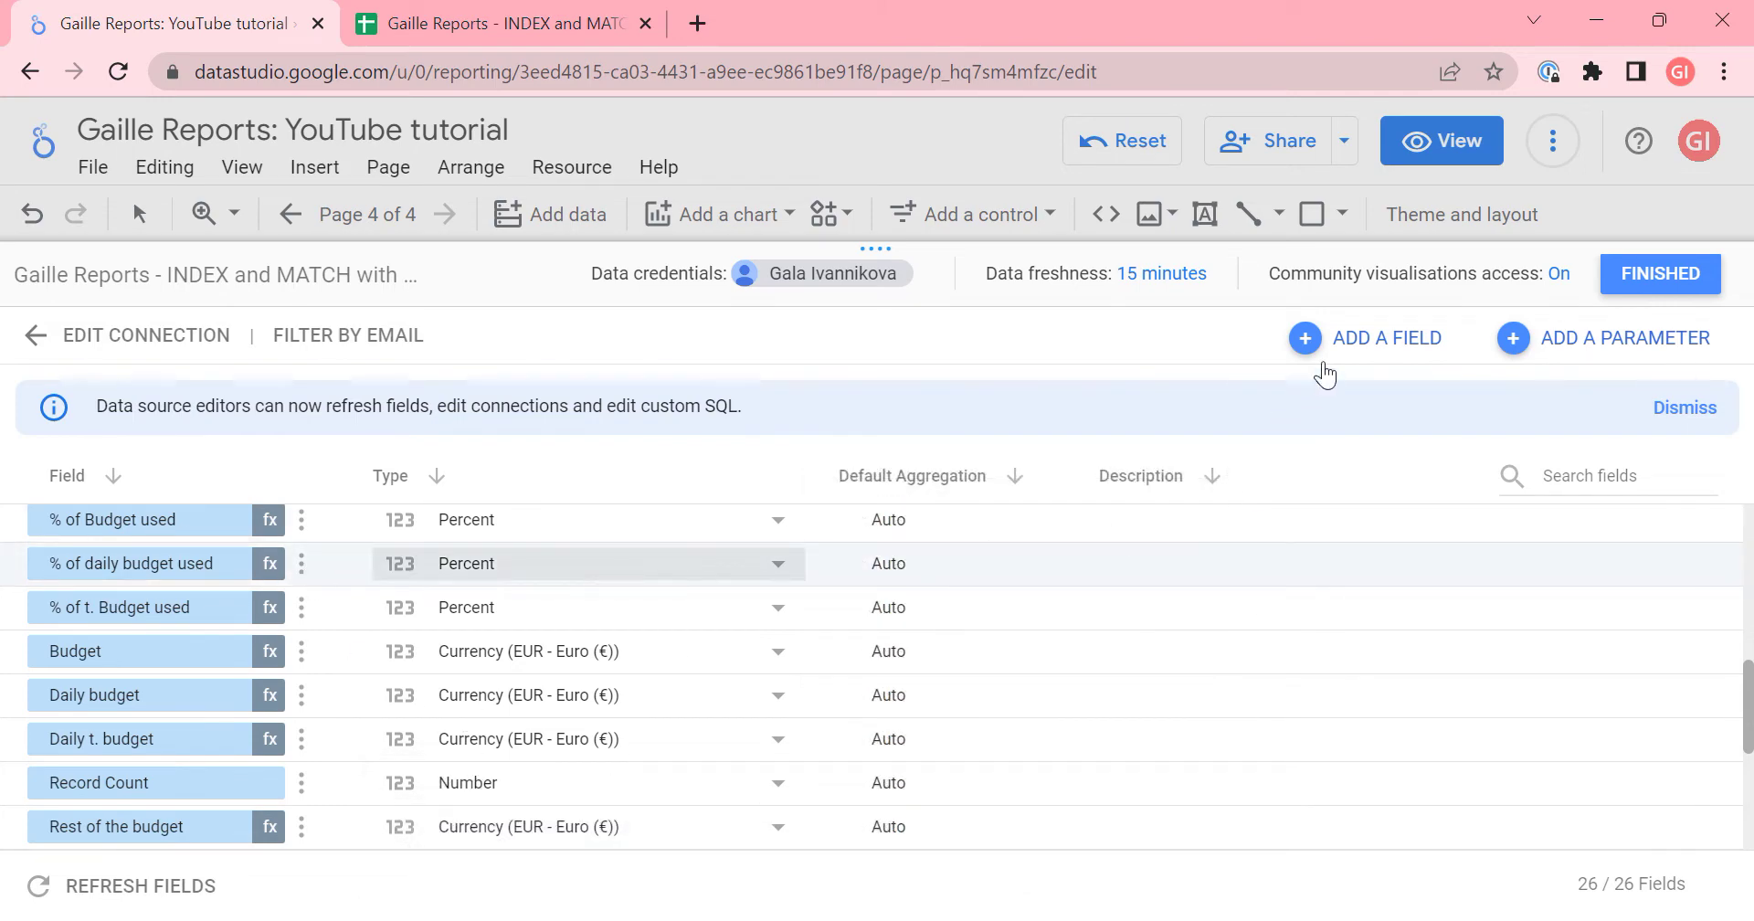
- Add another calculated field and name it "% of t. daily budget used"
click(1413, 345)
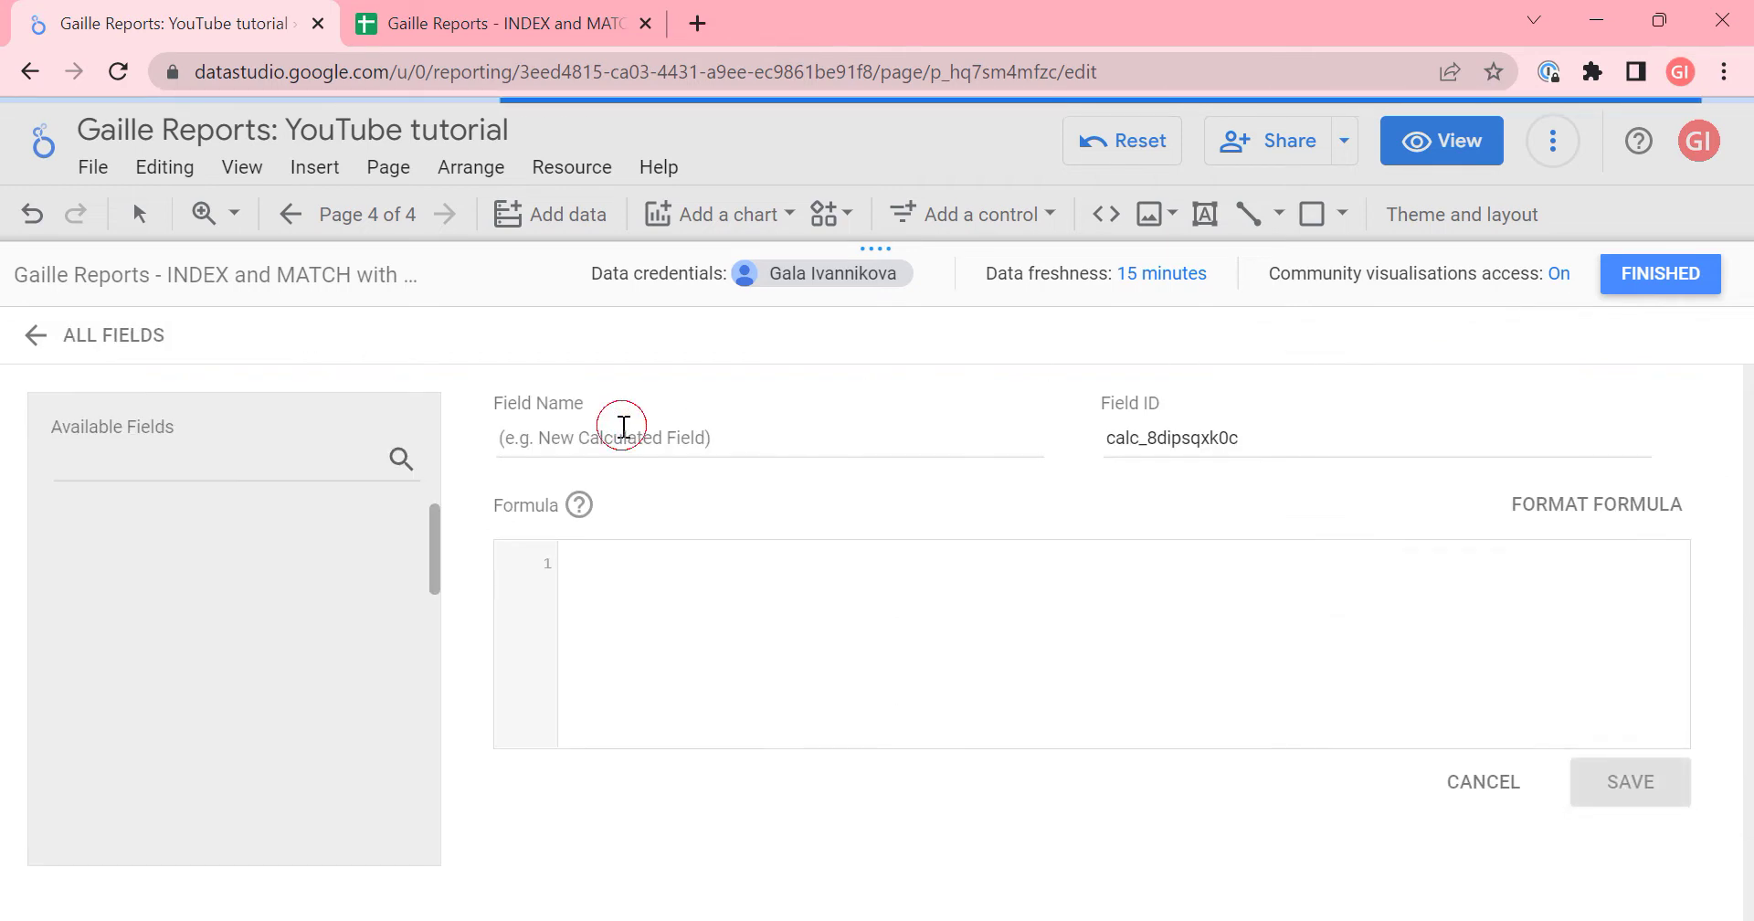
click(622, 426)
text(% of t.)
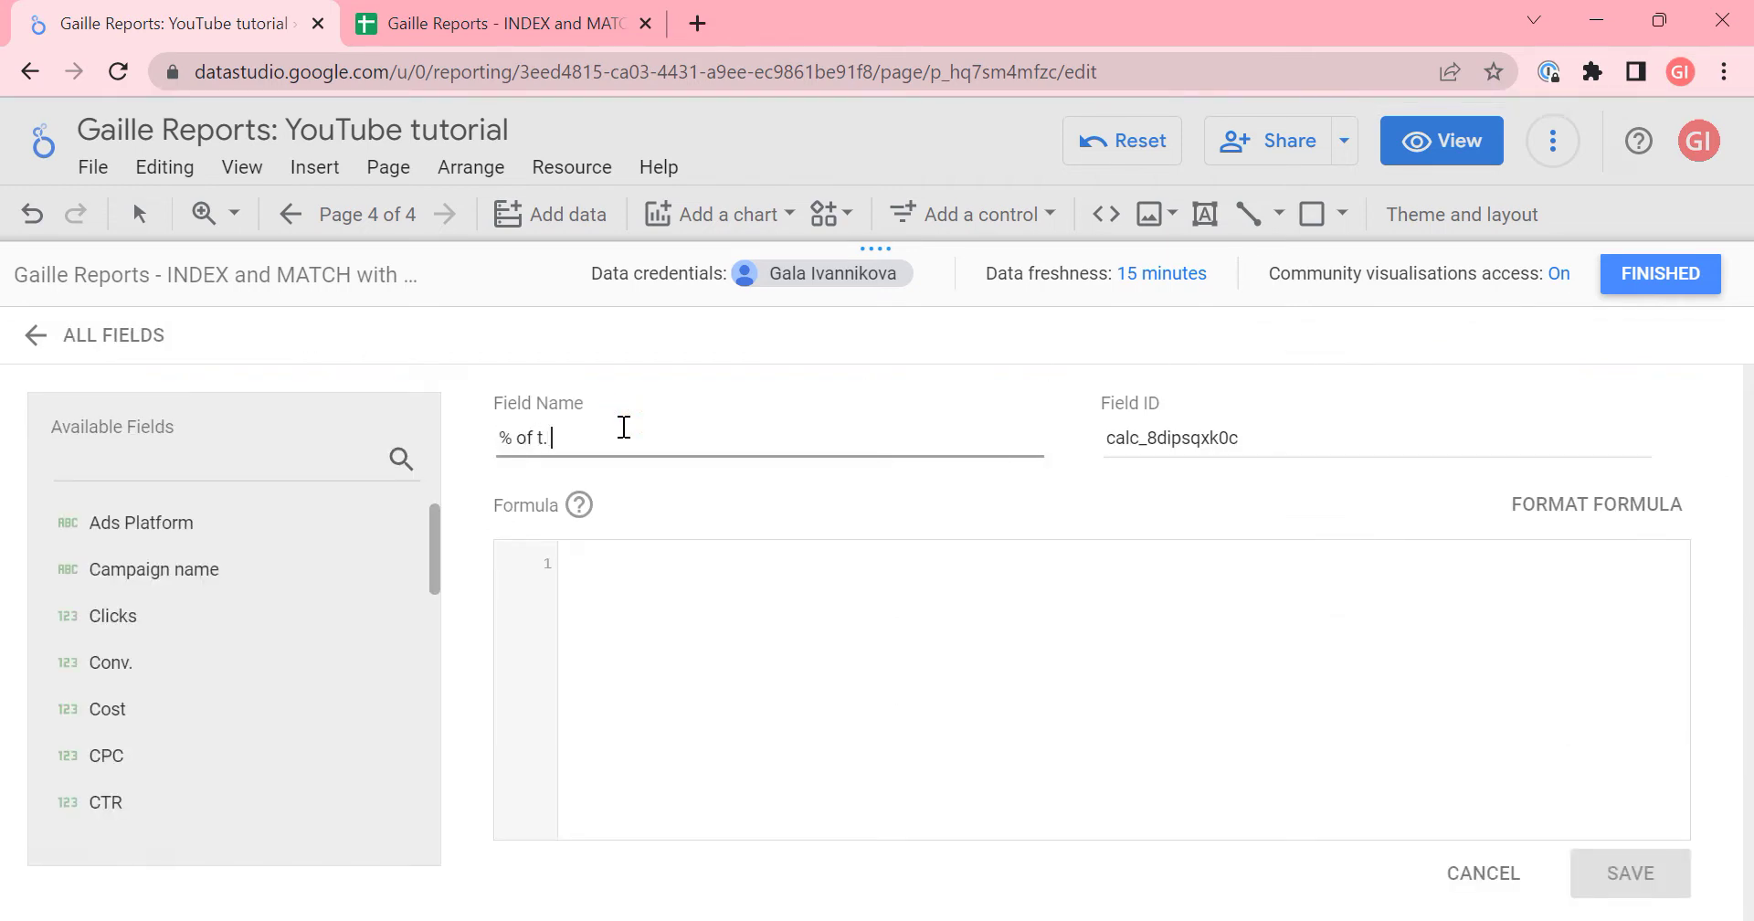
text( daily bus)
- Enter the formula AVG(Cost) / Daily t. budget for the % of t. daily budget used field
click(728, 576)
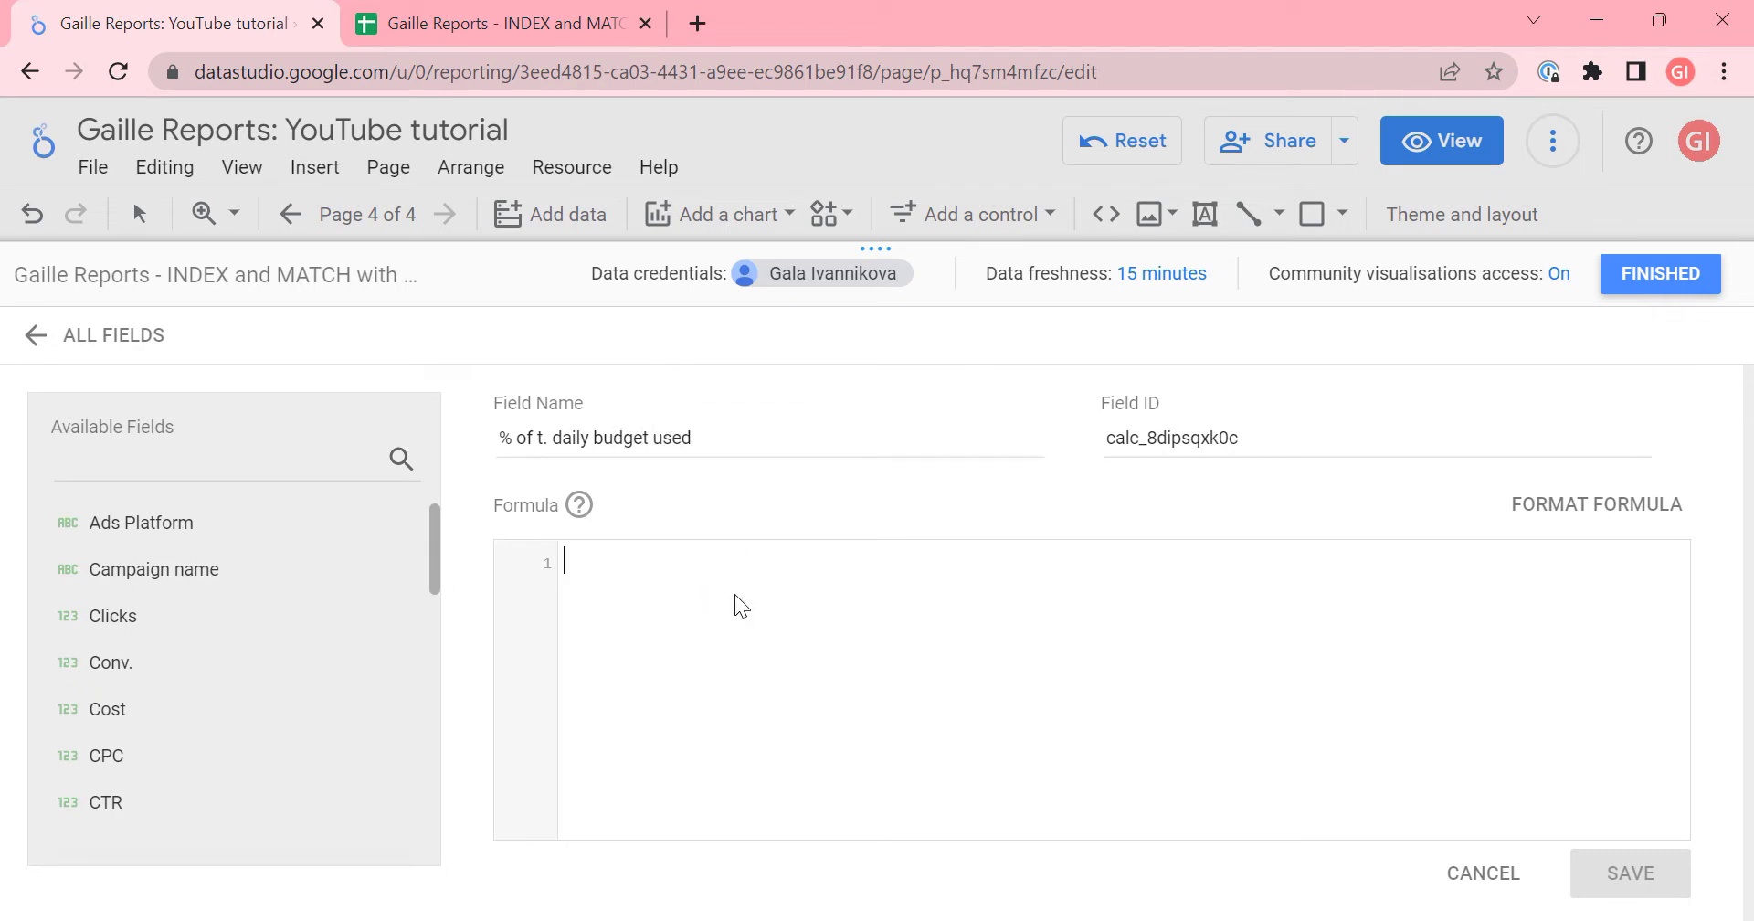
text(avg)
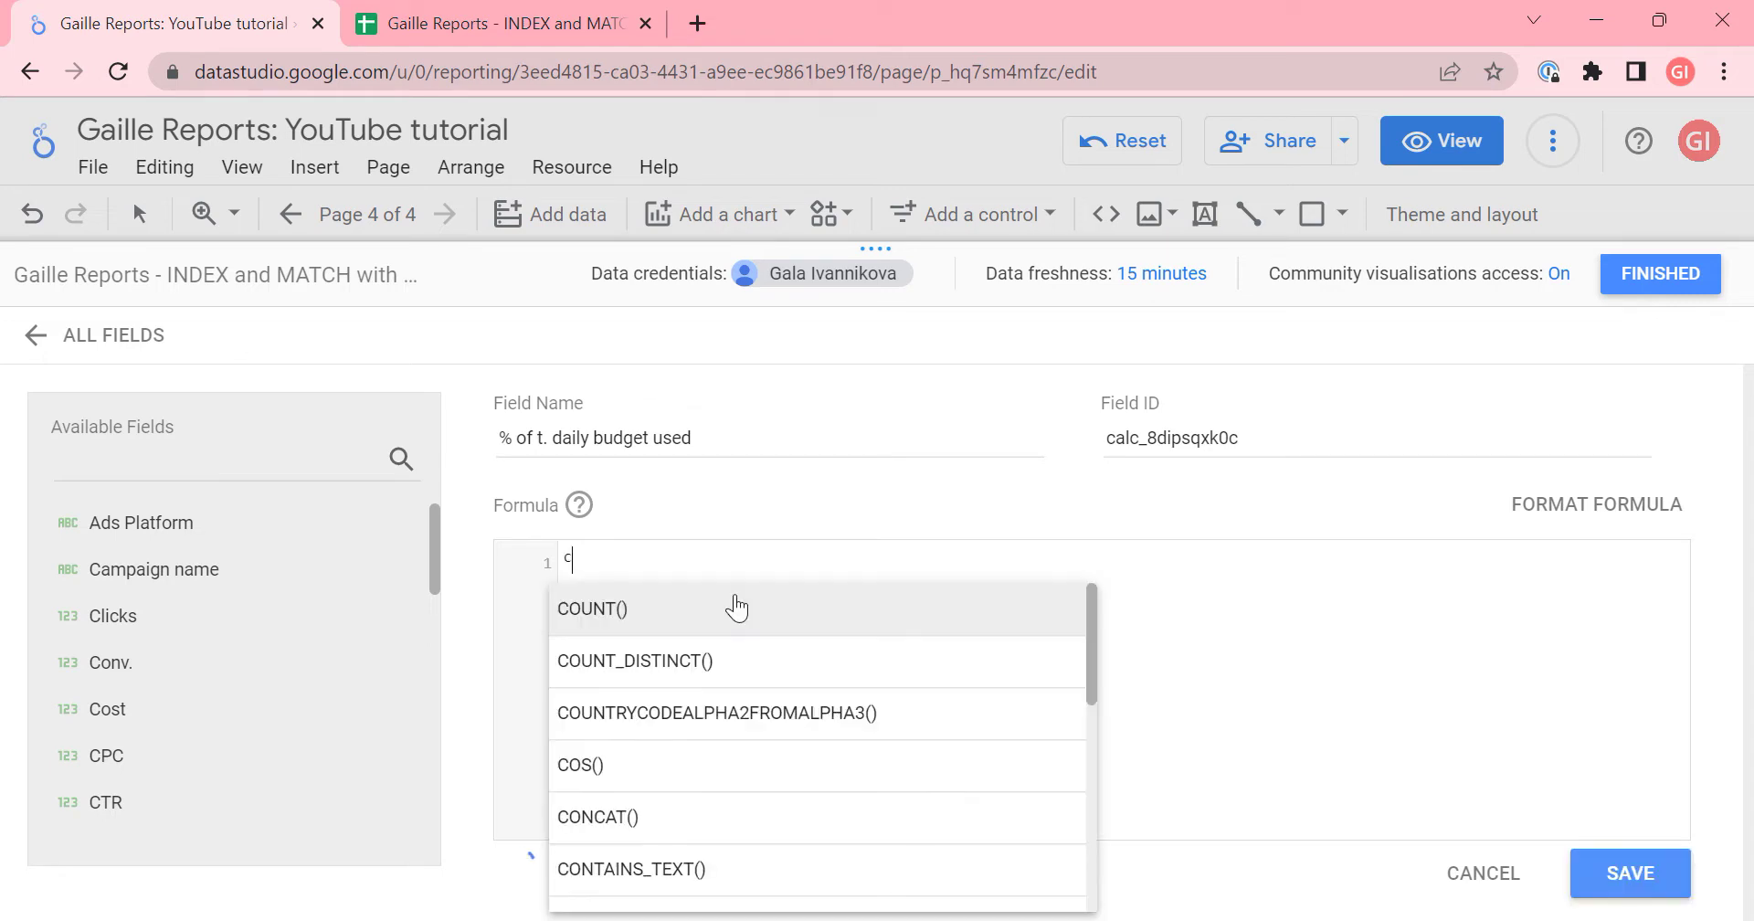
click(737, 607)
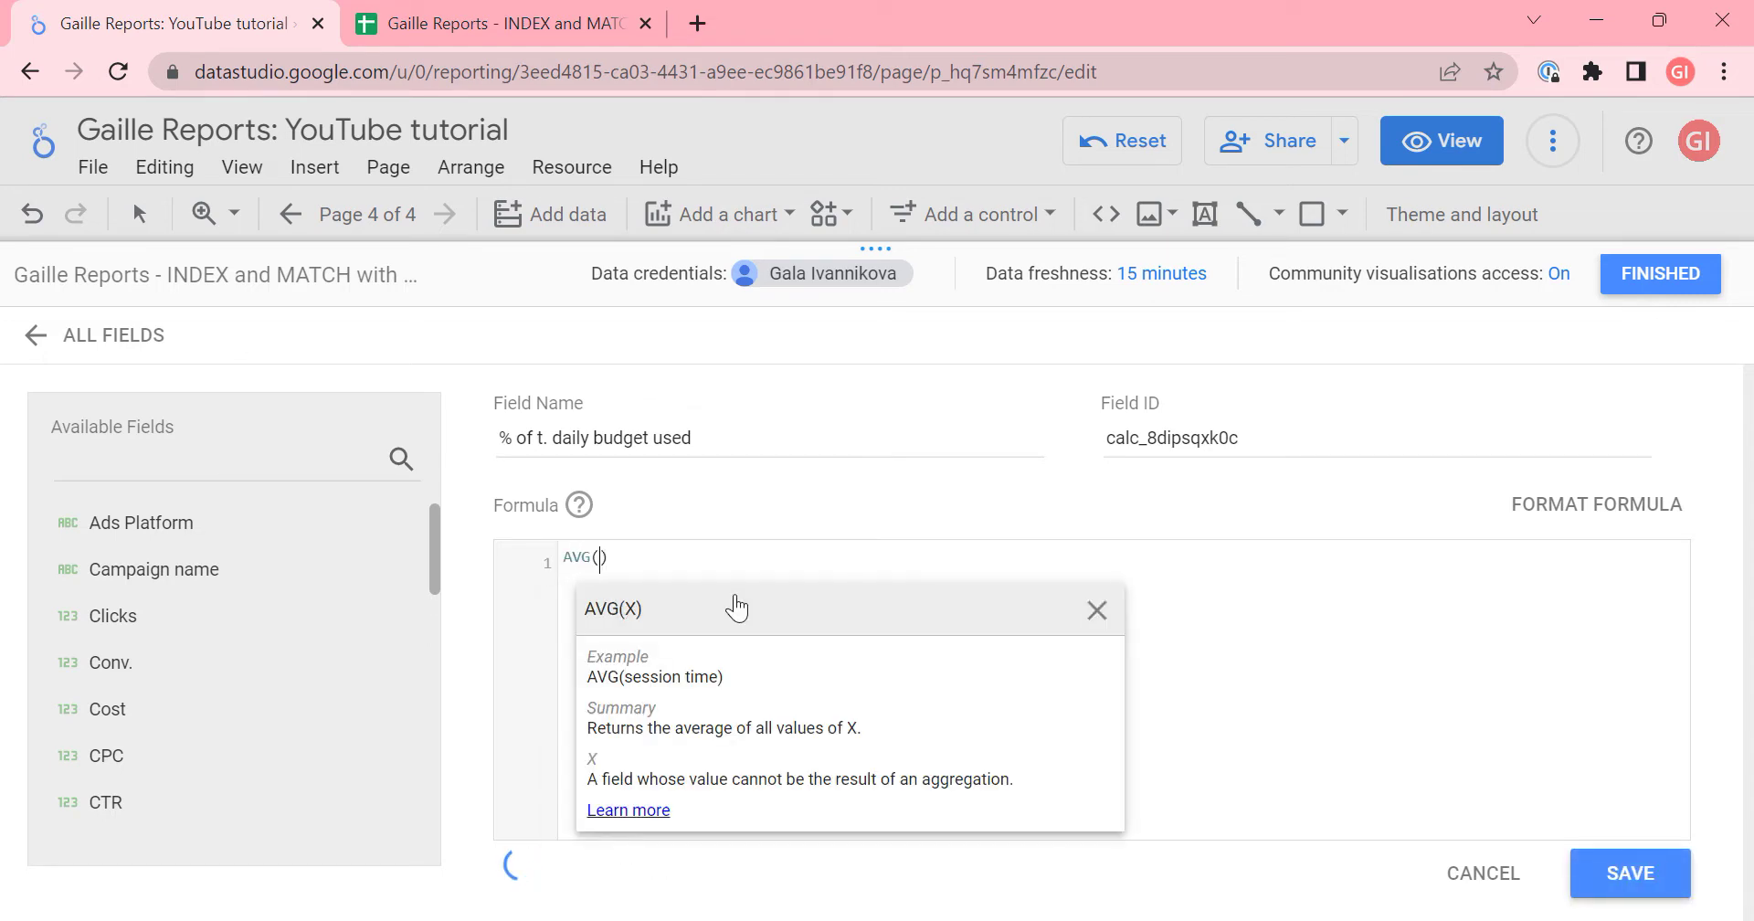
text(cost) /)
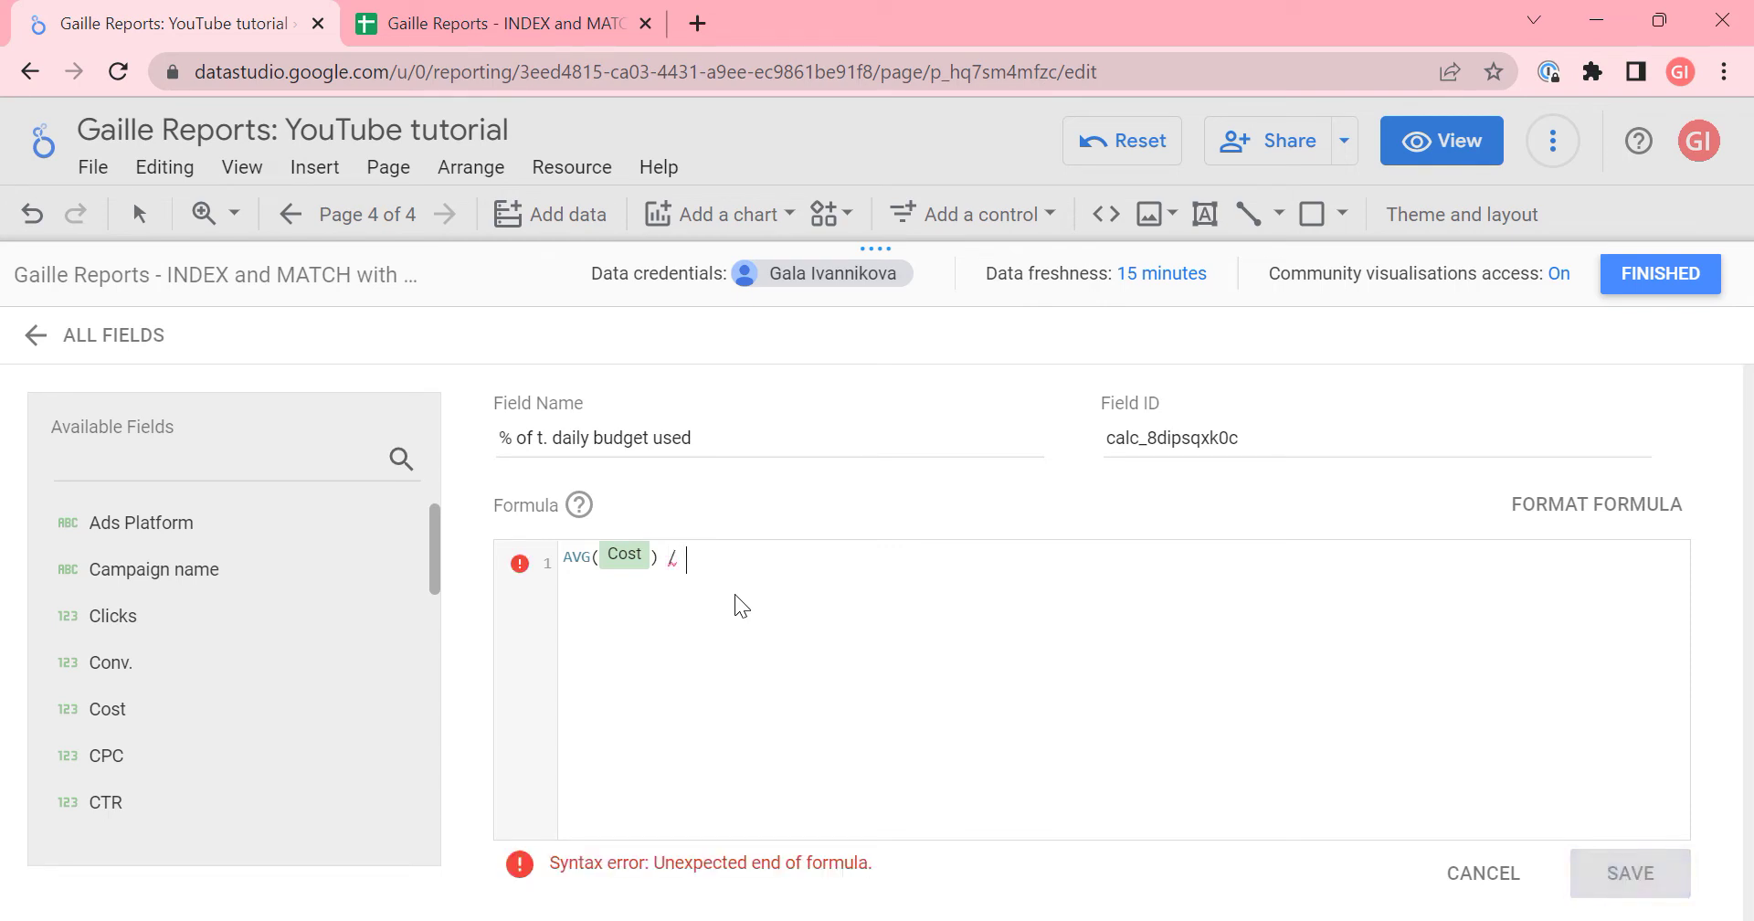
text(dai)
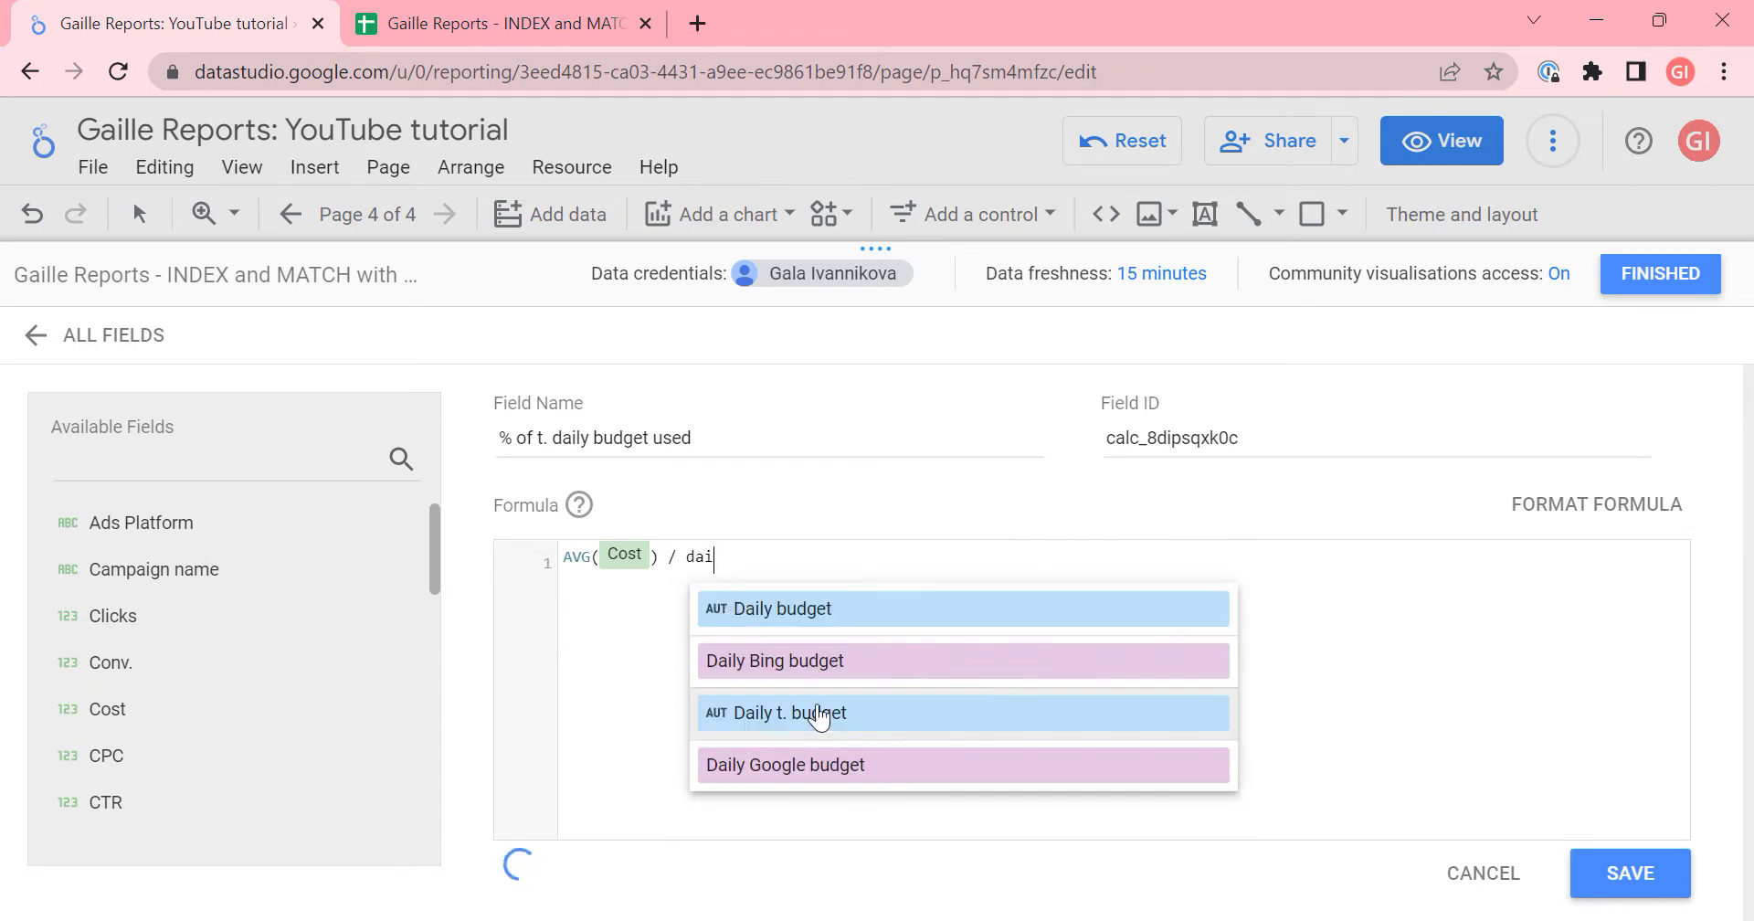
click(826, 707)
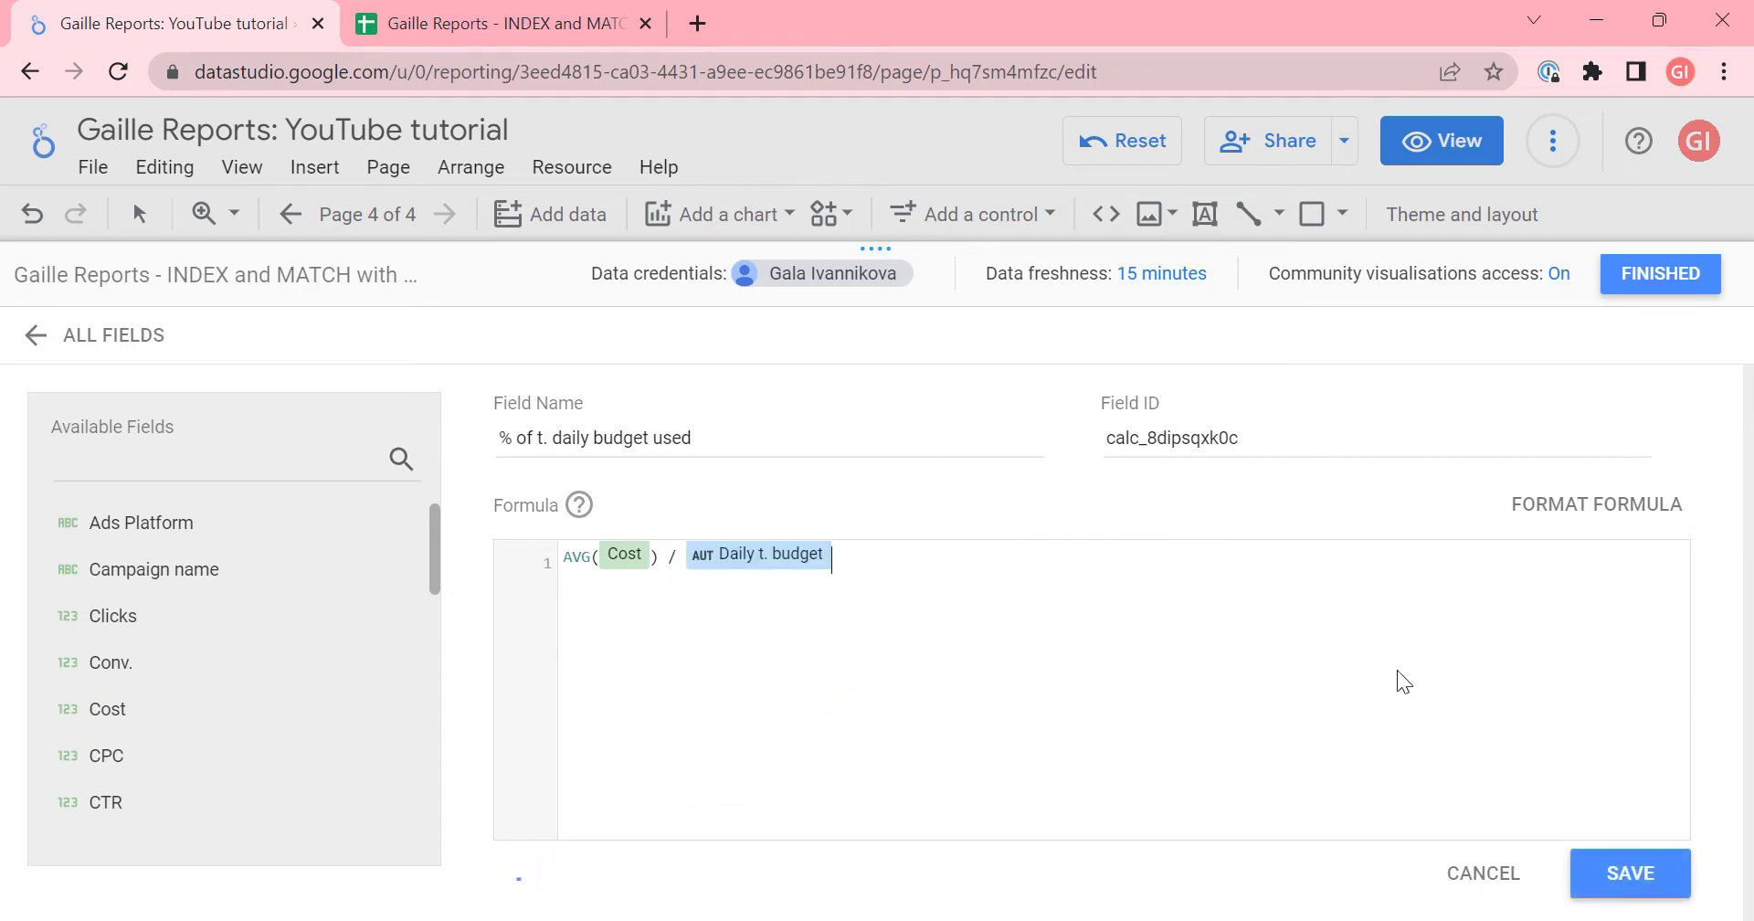
- Save the % of t. daily budget used field and change its data type to Percent
click(1641, 893)
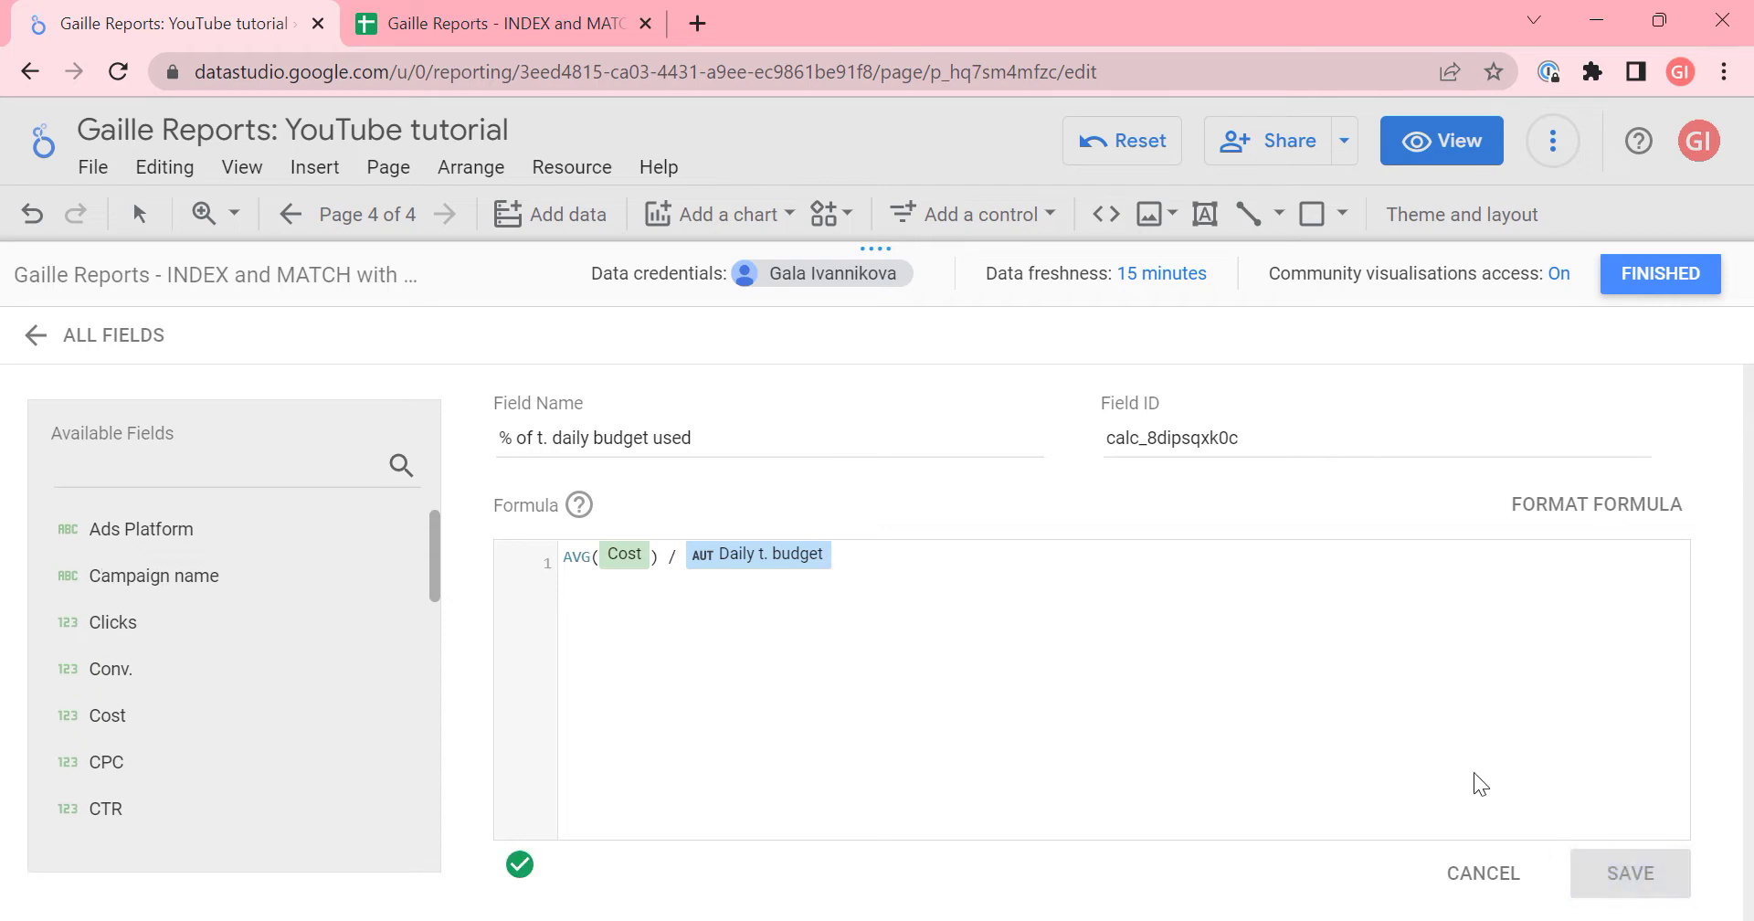
click(33, 343)
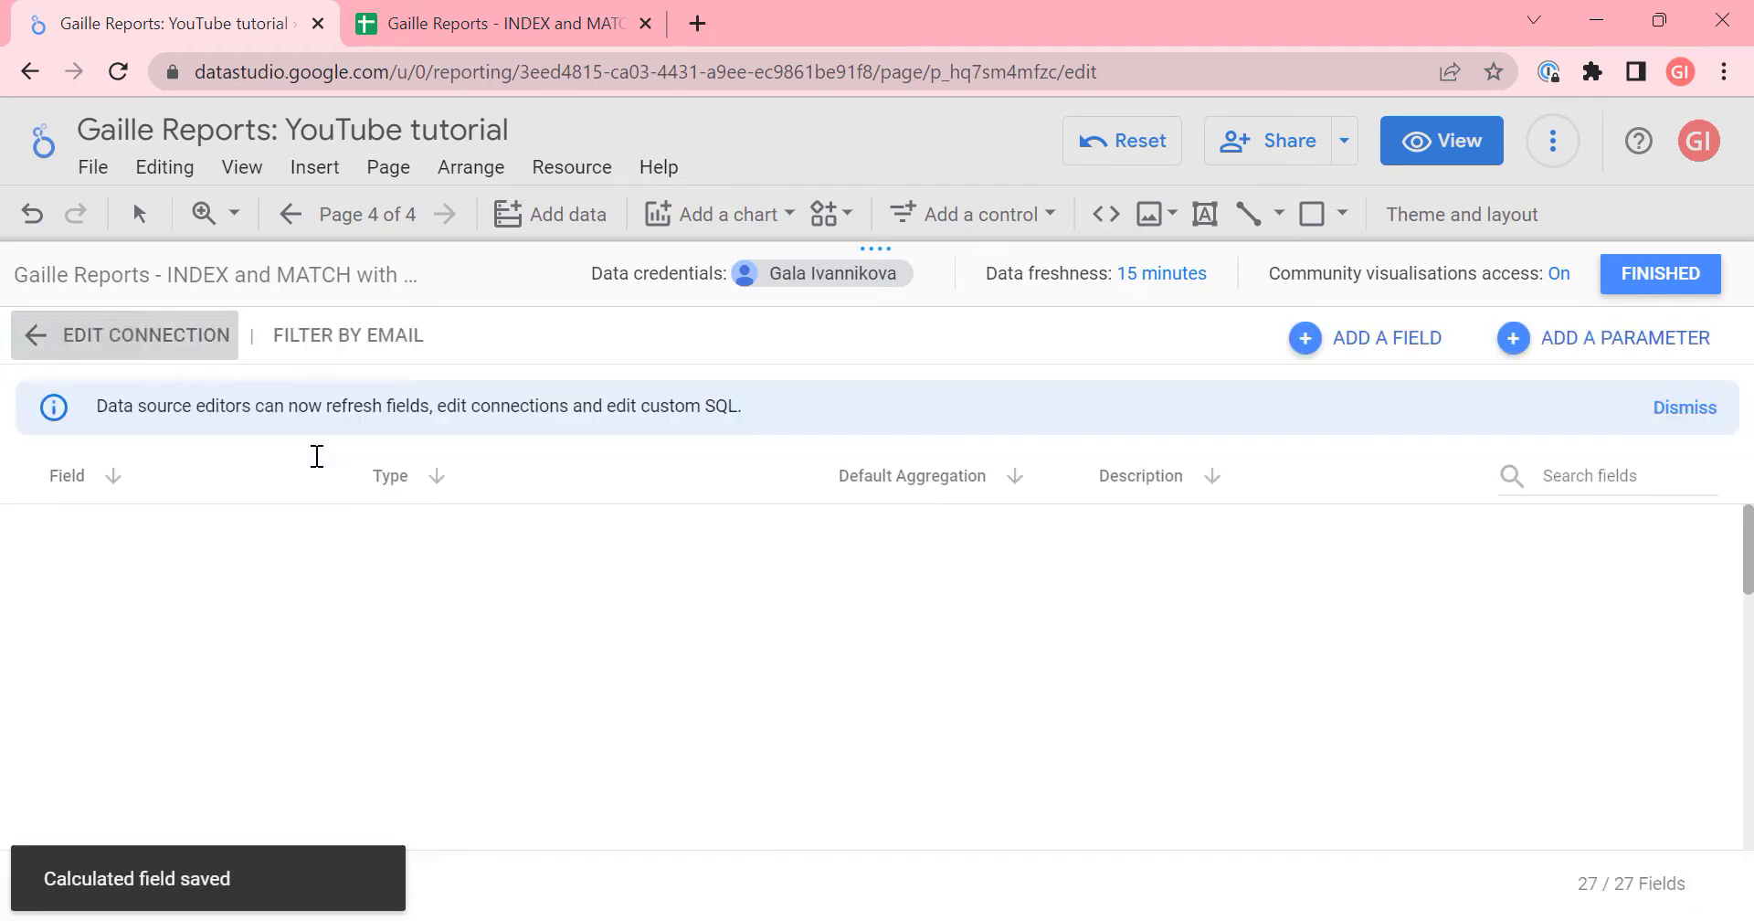
scroll(640, 686, down, 10)
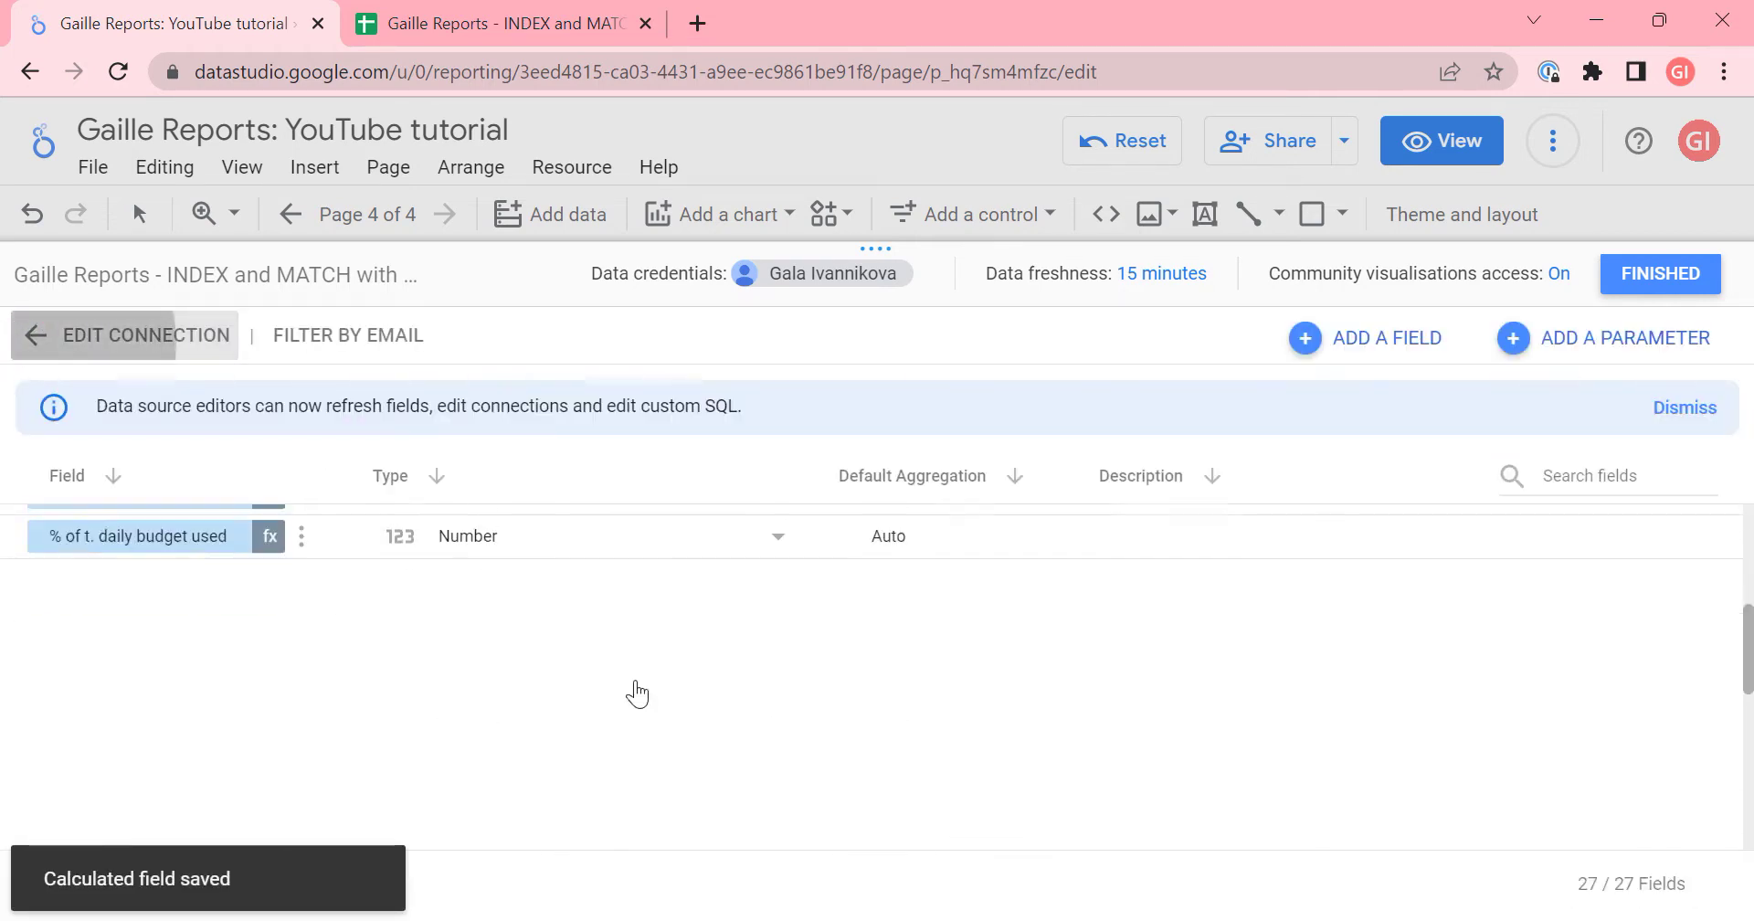
scroll(620, 703, down, 3)
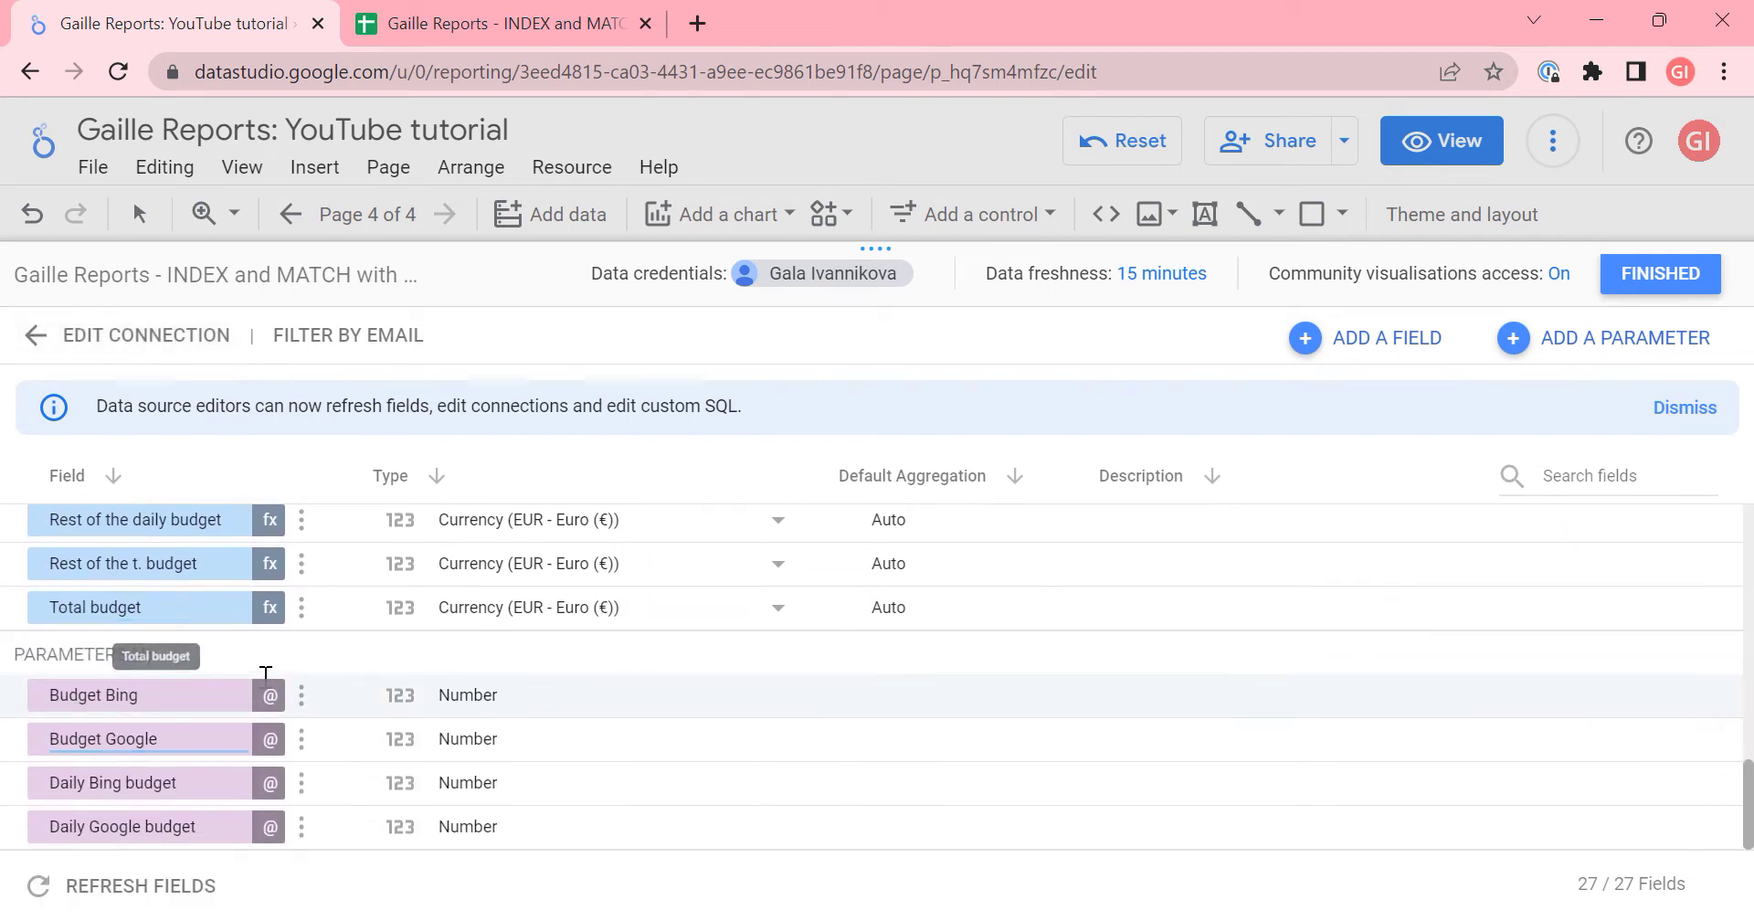
scroll(427, 627, up, 4)
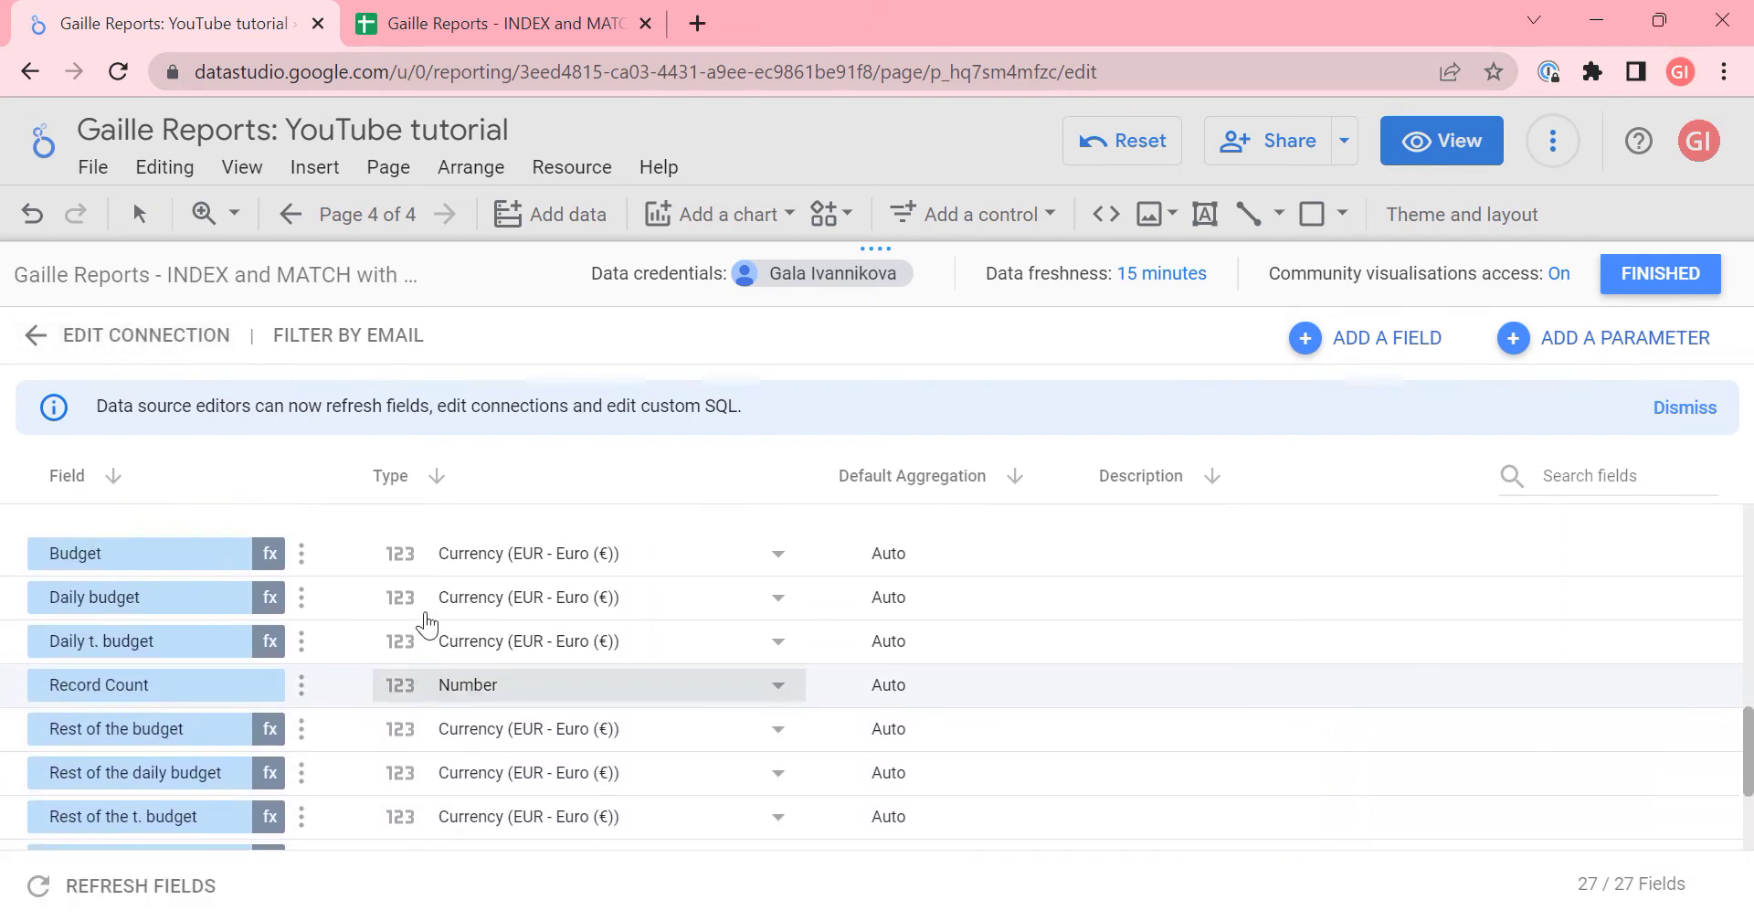
scroll(345, 615, up, 2)
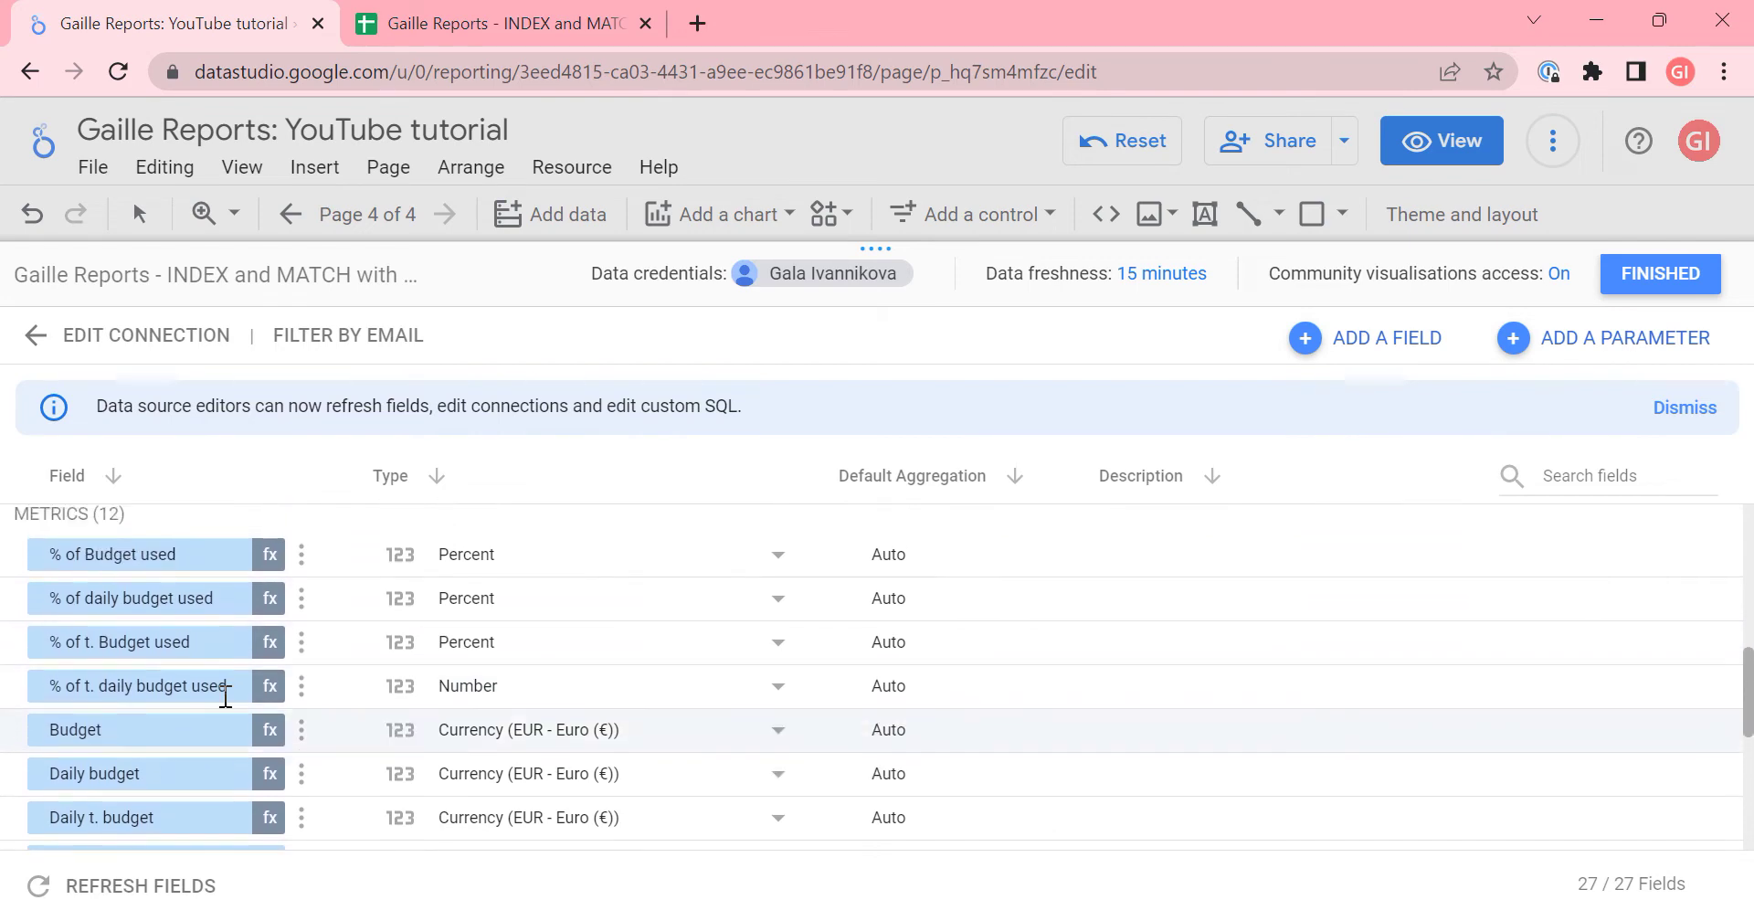
click(500, 709)
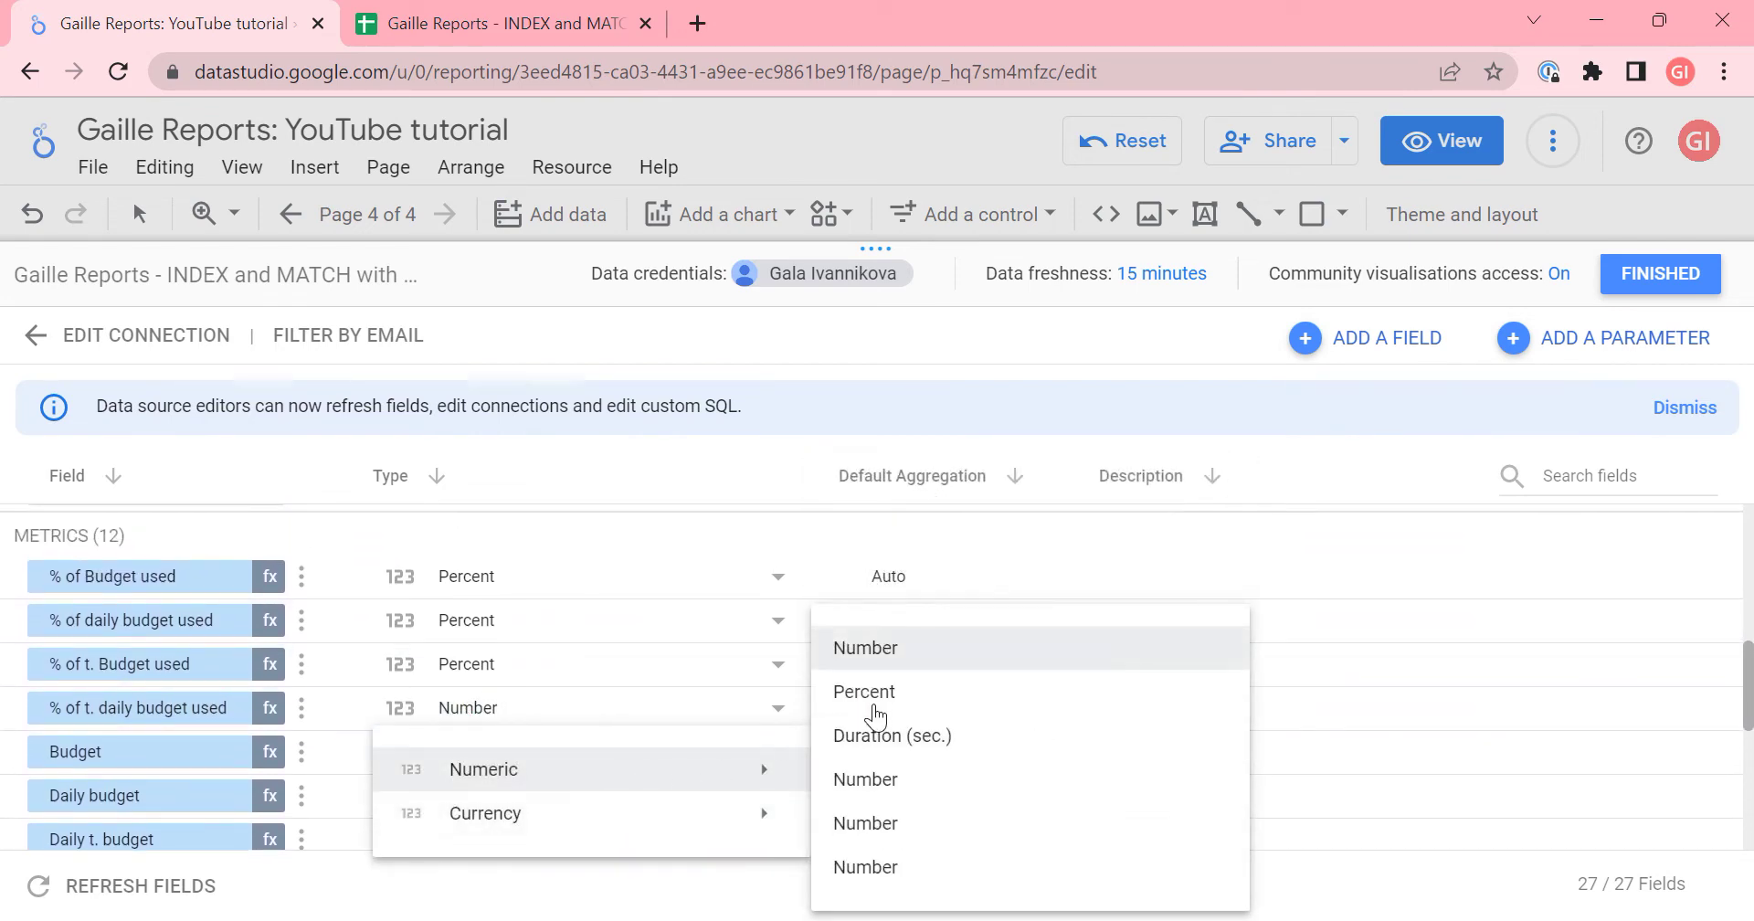
click(863, 691)
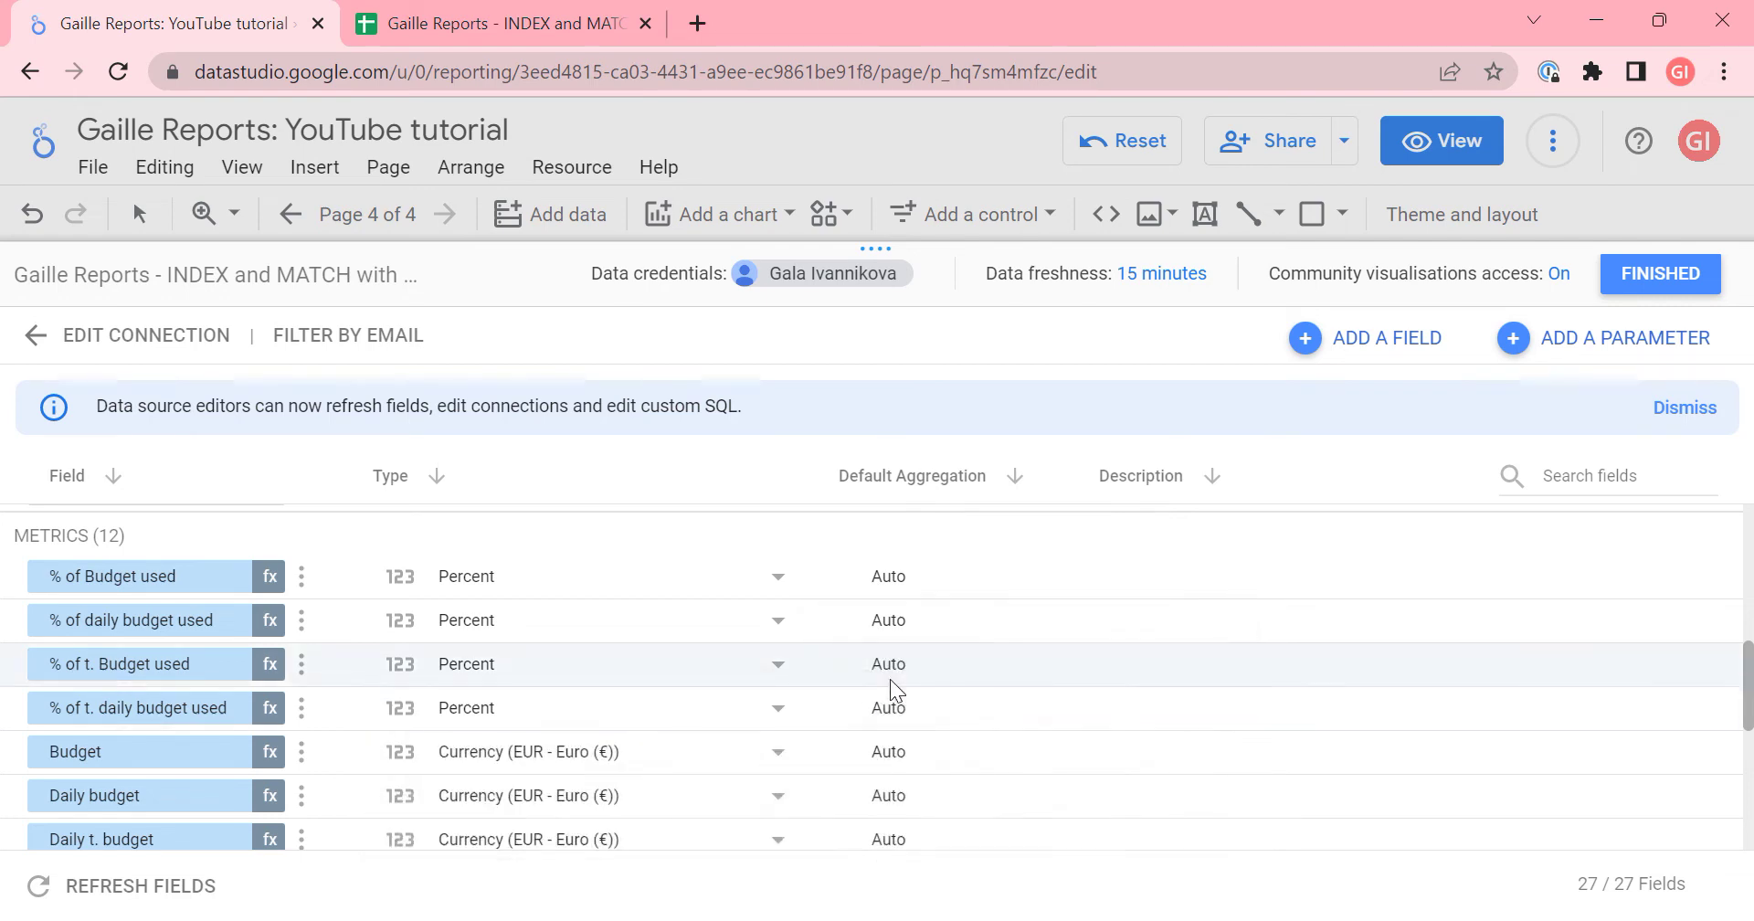
- Add another calculated field and name it "Rest of the t. daily budget"
click(1352, 336)
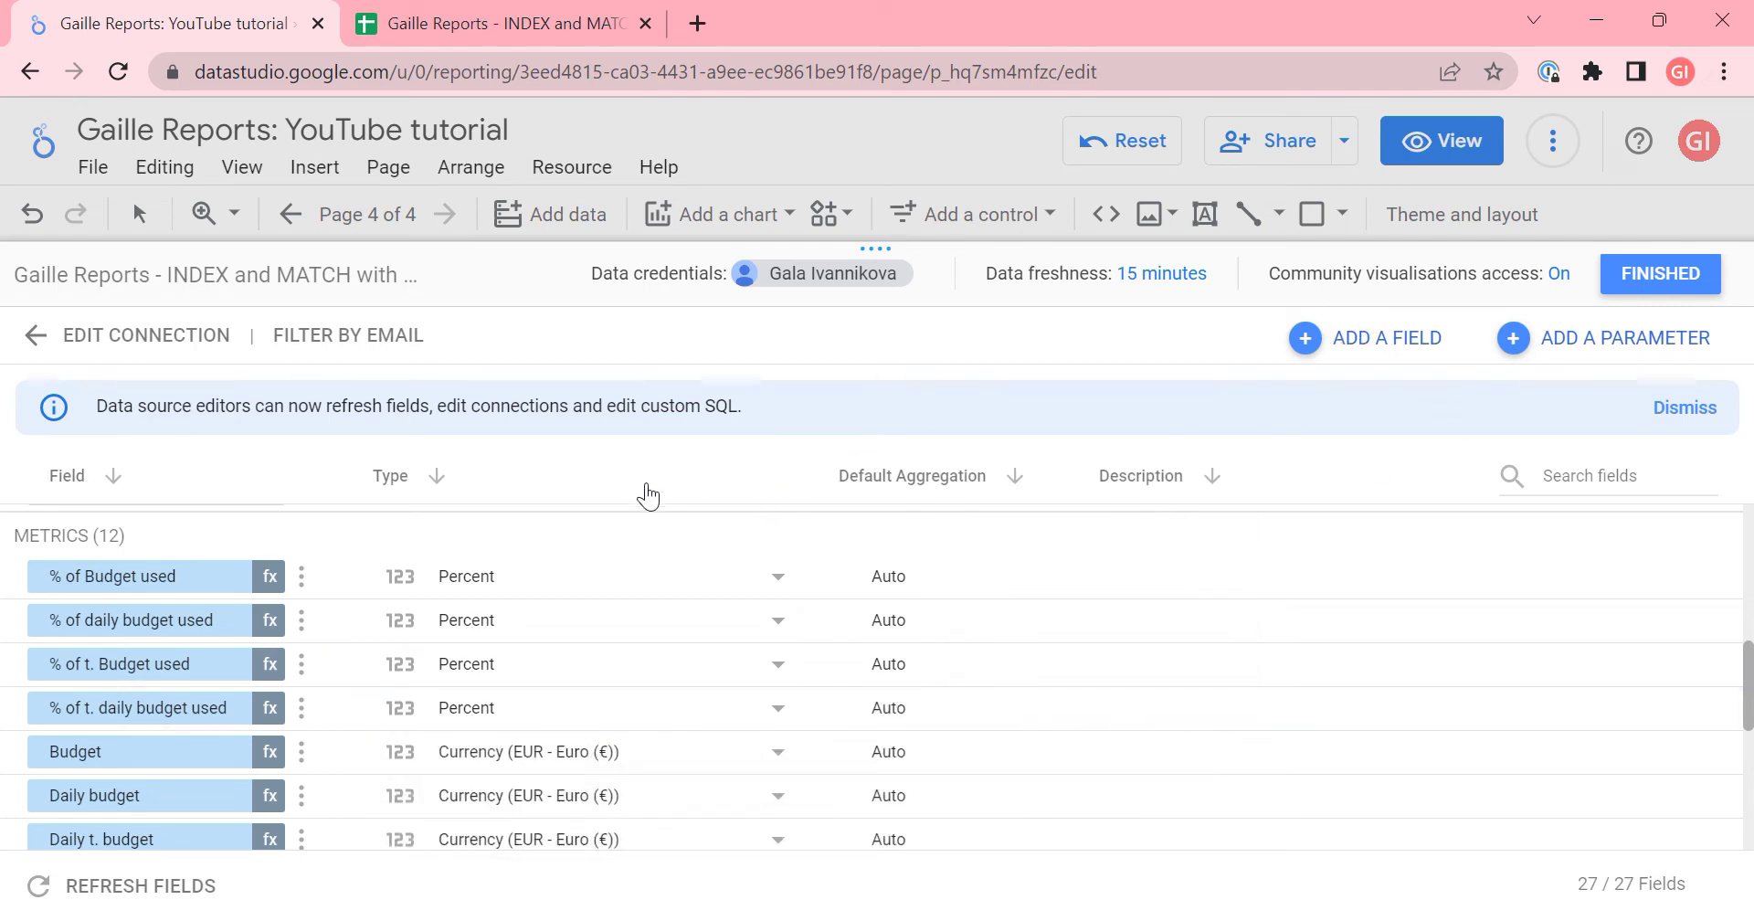
click(1316, 354)
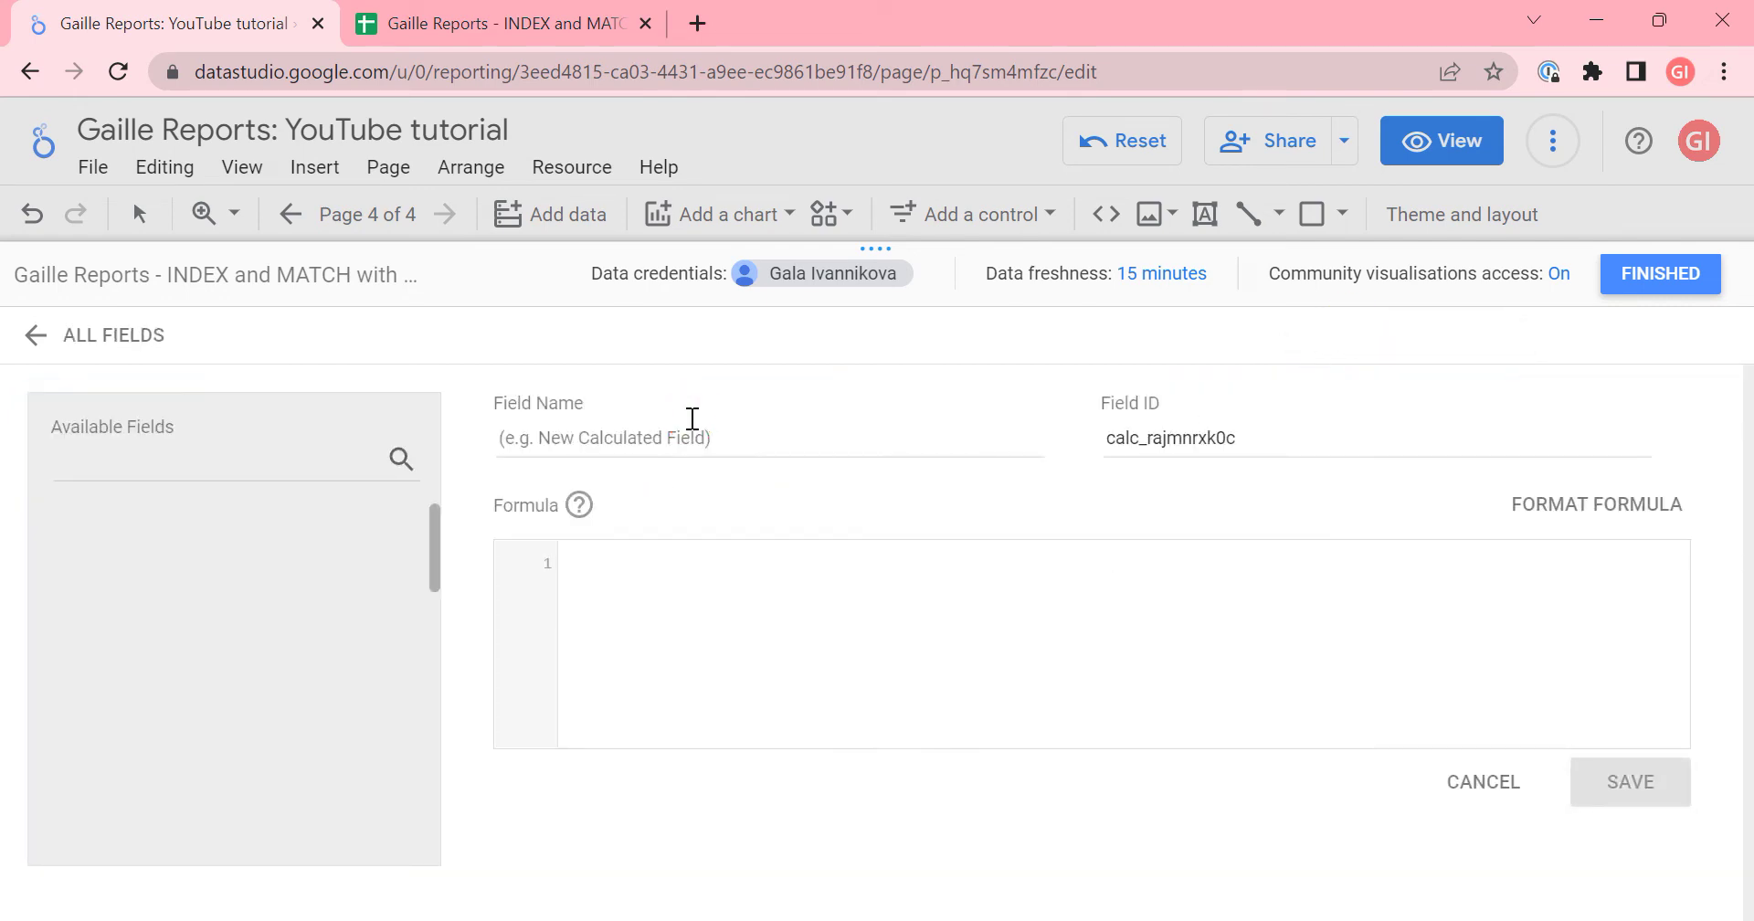
click(685, 429)
text(Rest o)
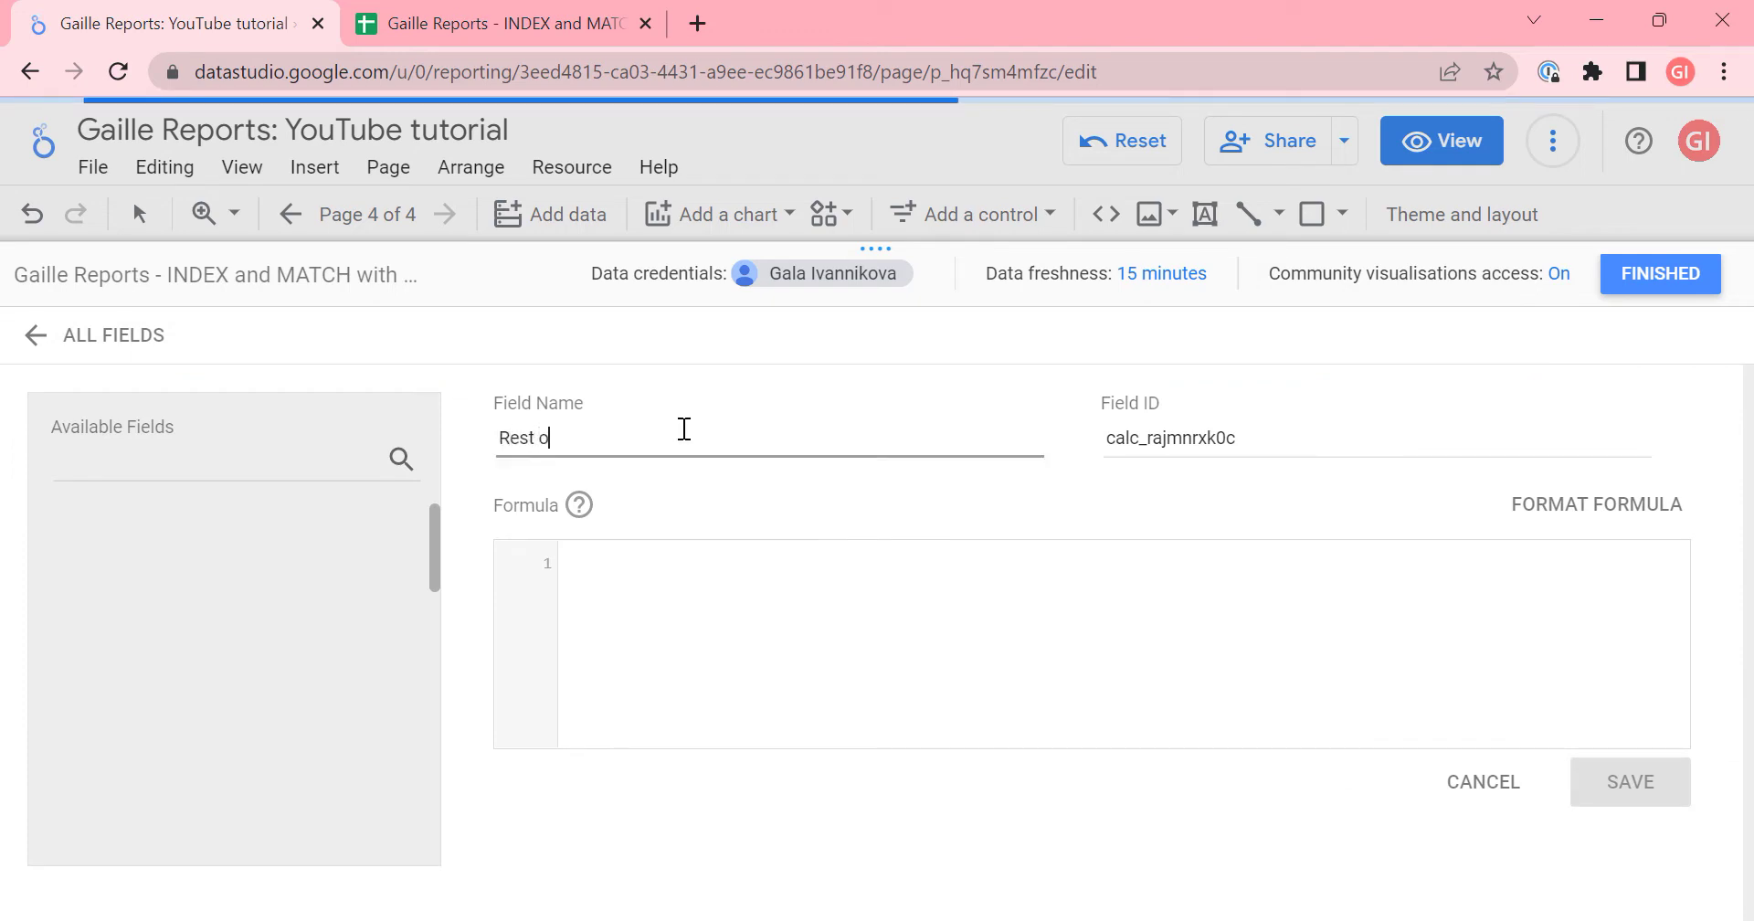
text(f the t)
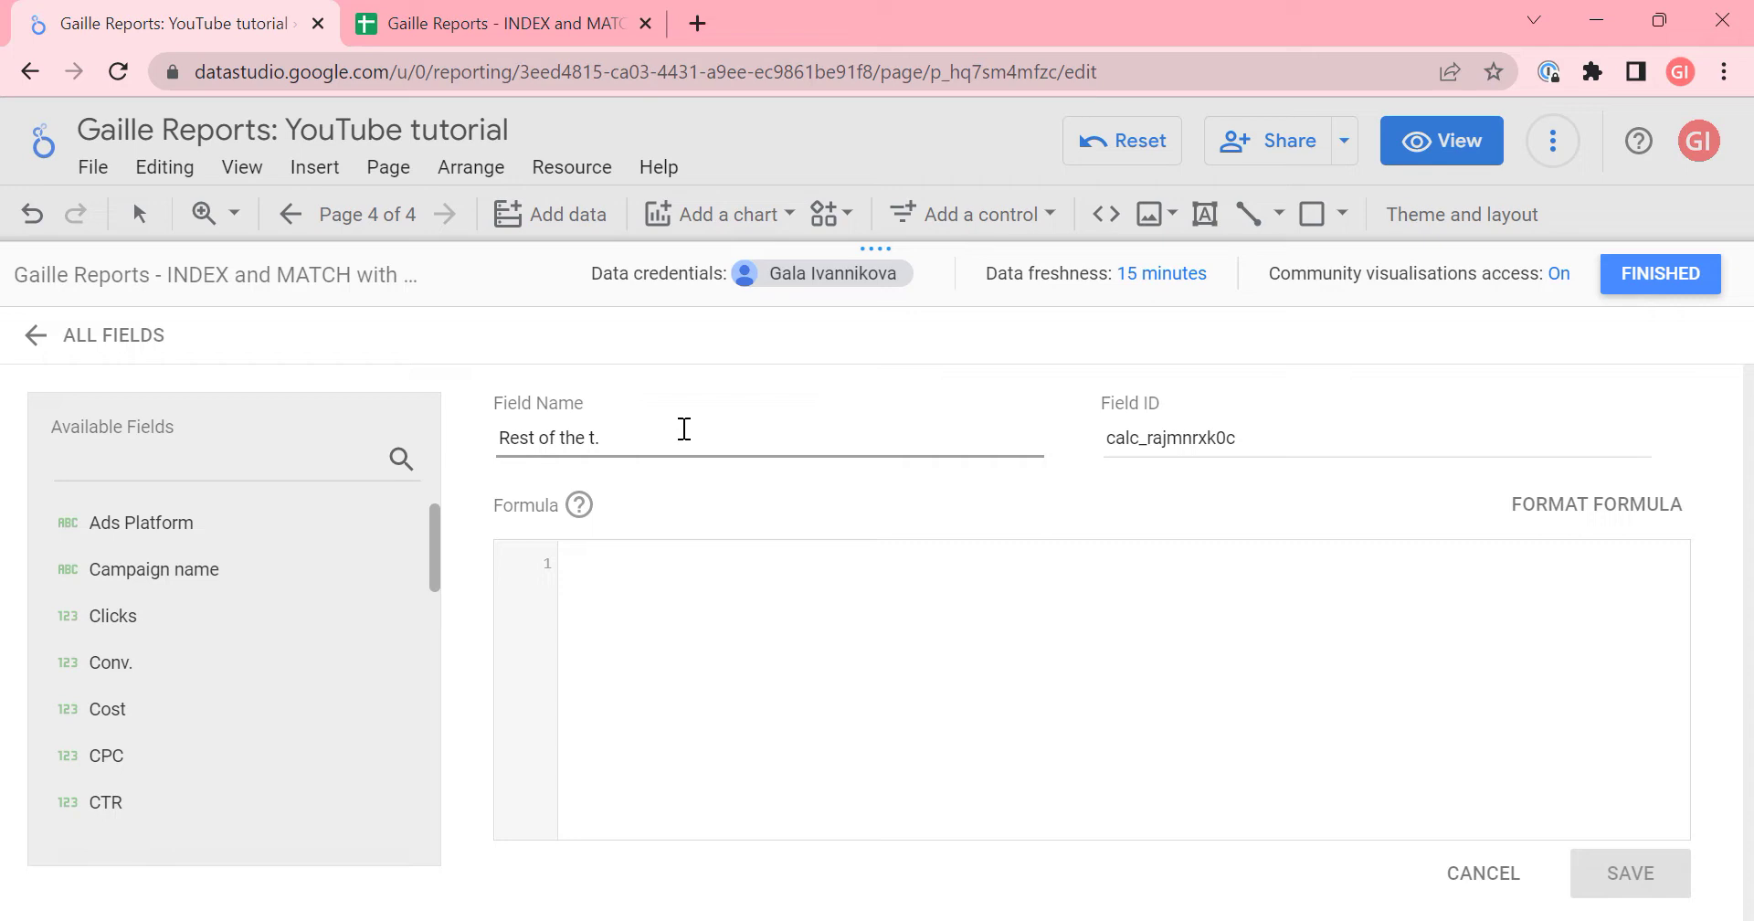
text(. daily budget)
click(893, 673)
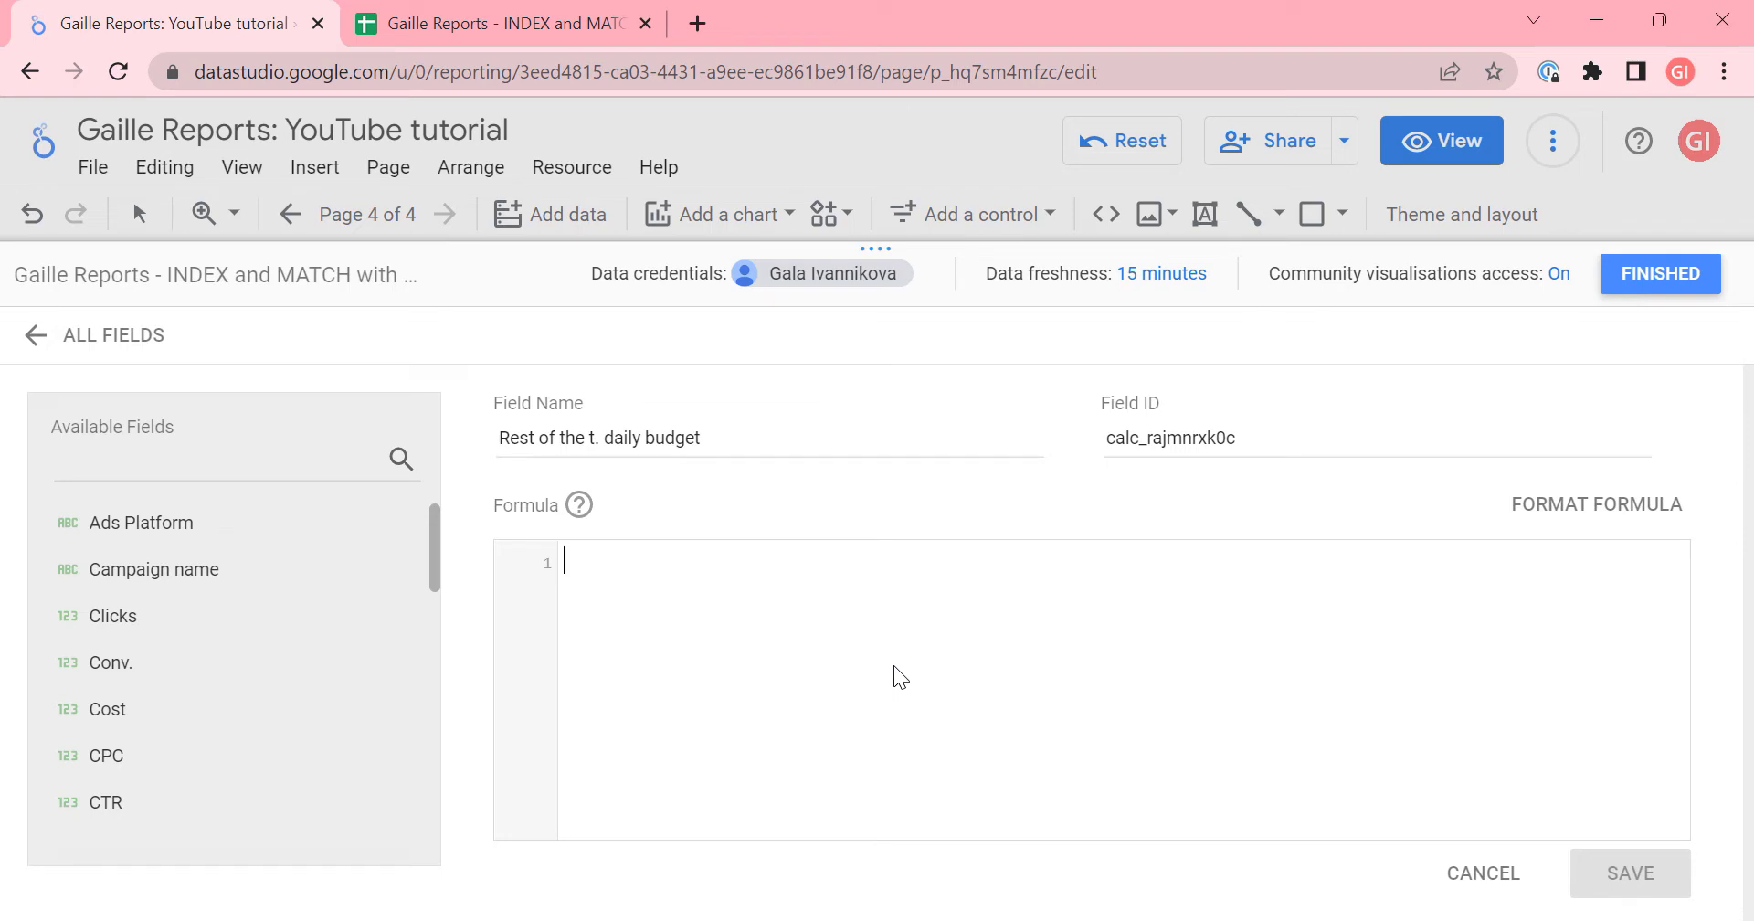
text(t of )
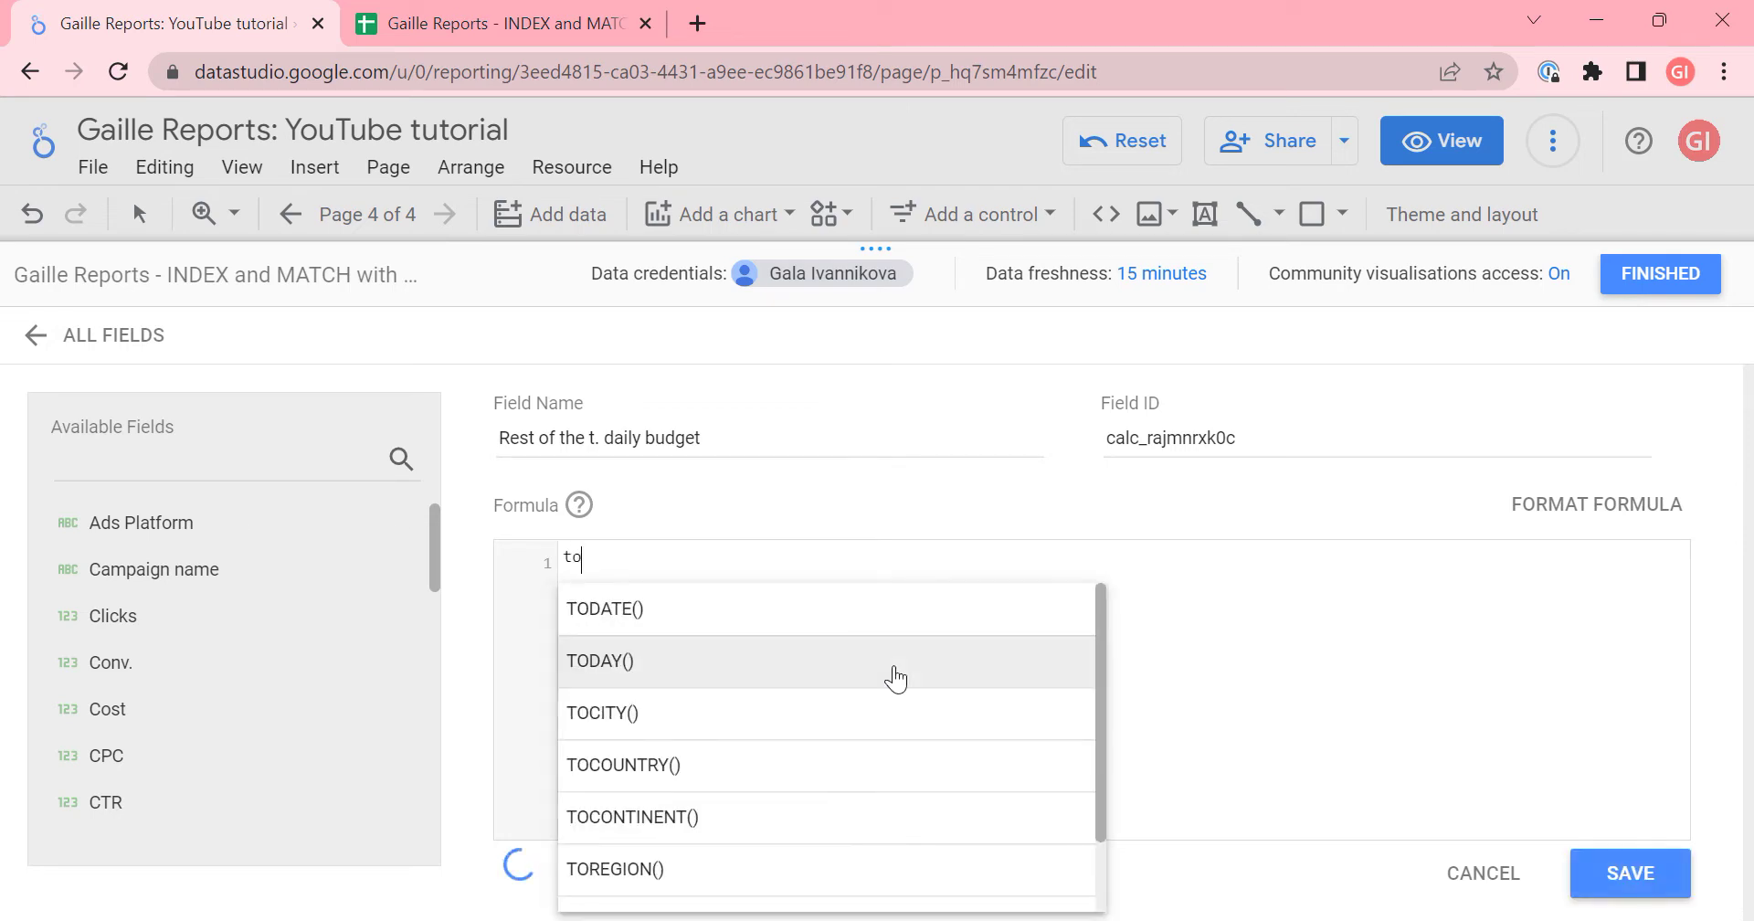
text(t)
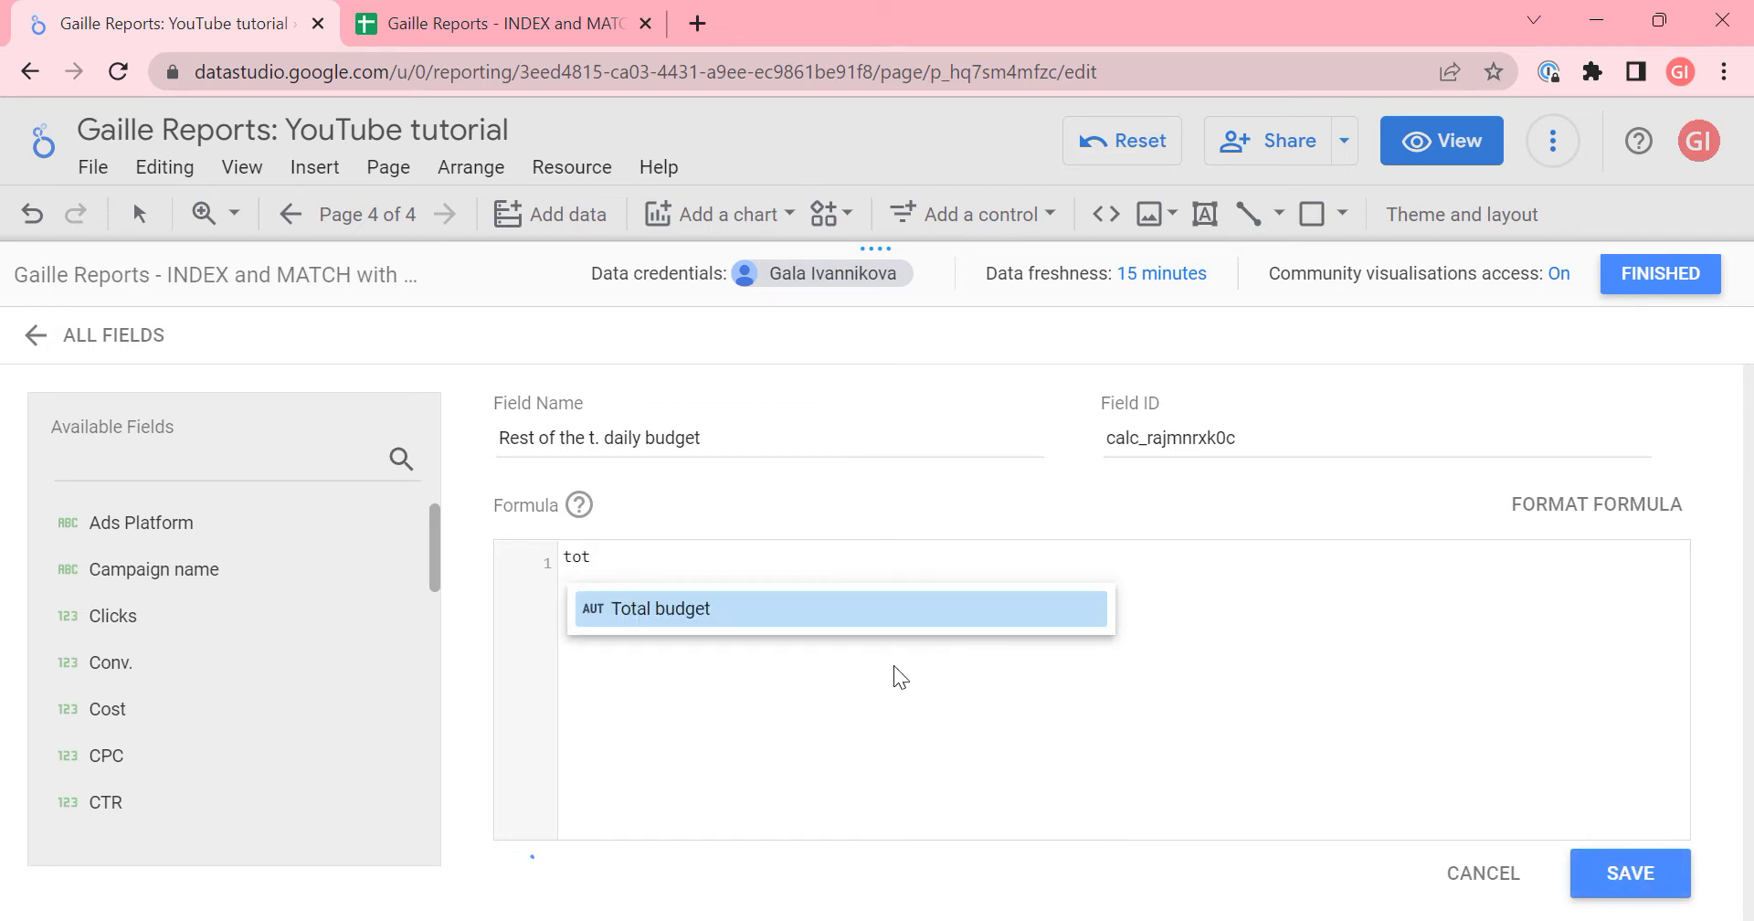
key(BackSpace)
key(BackSpace)
key(BackSpace)
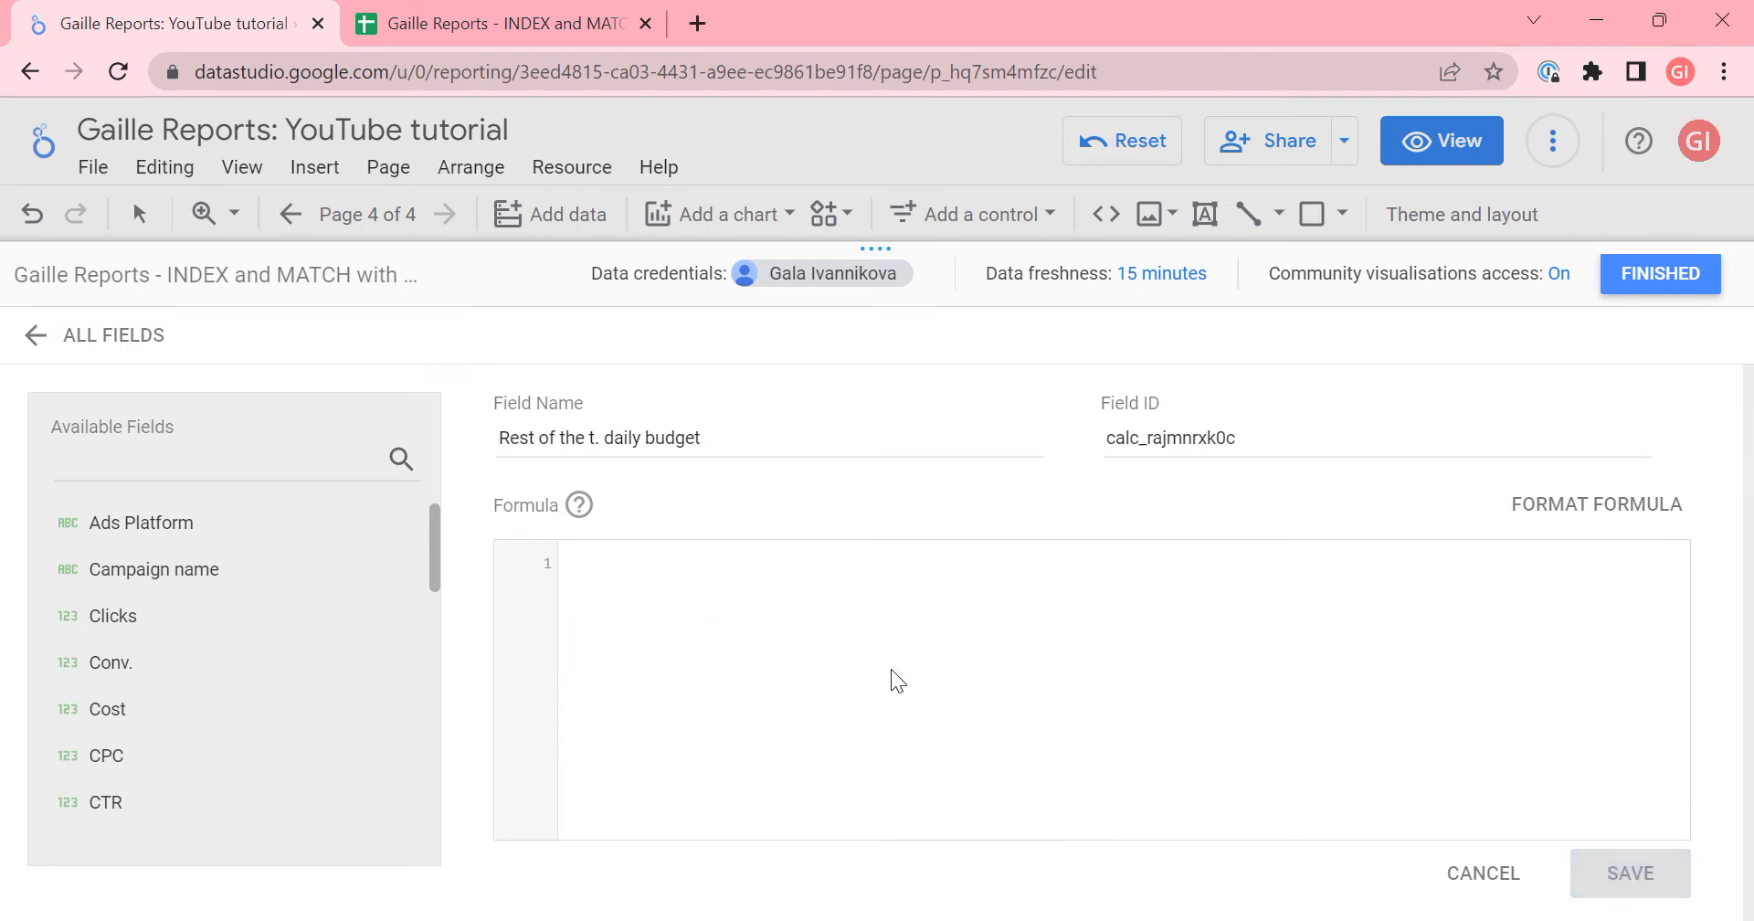
- Start the formula with the Daily t. budget field minus an AVG function
text(dai)
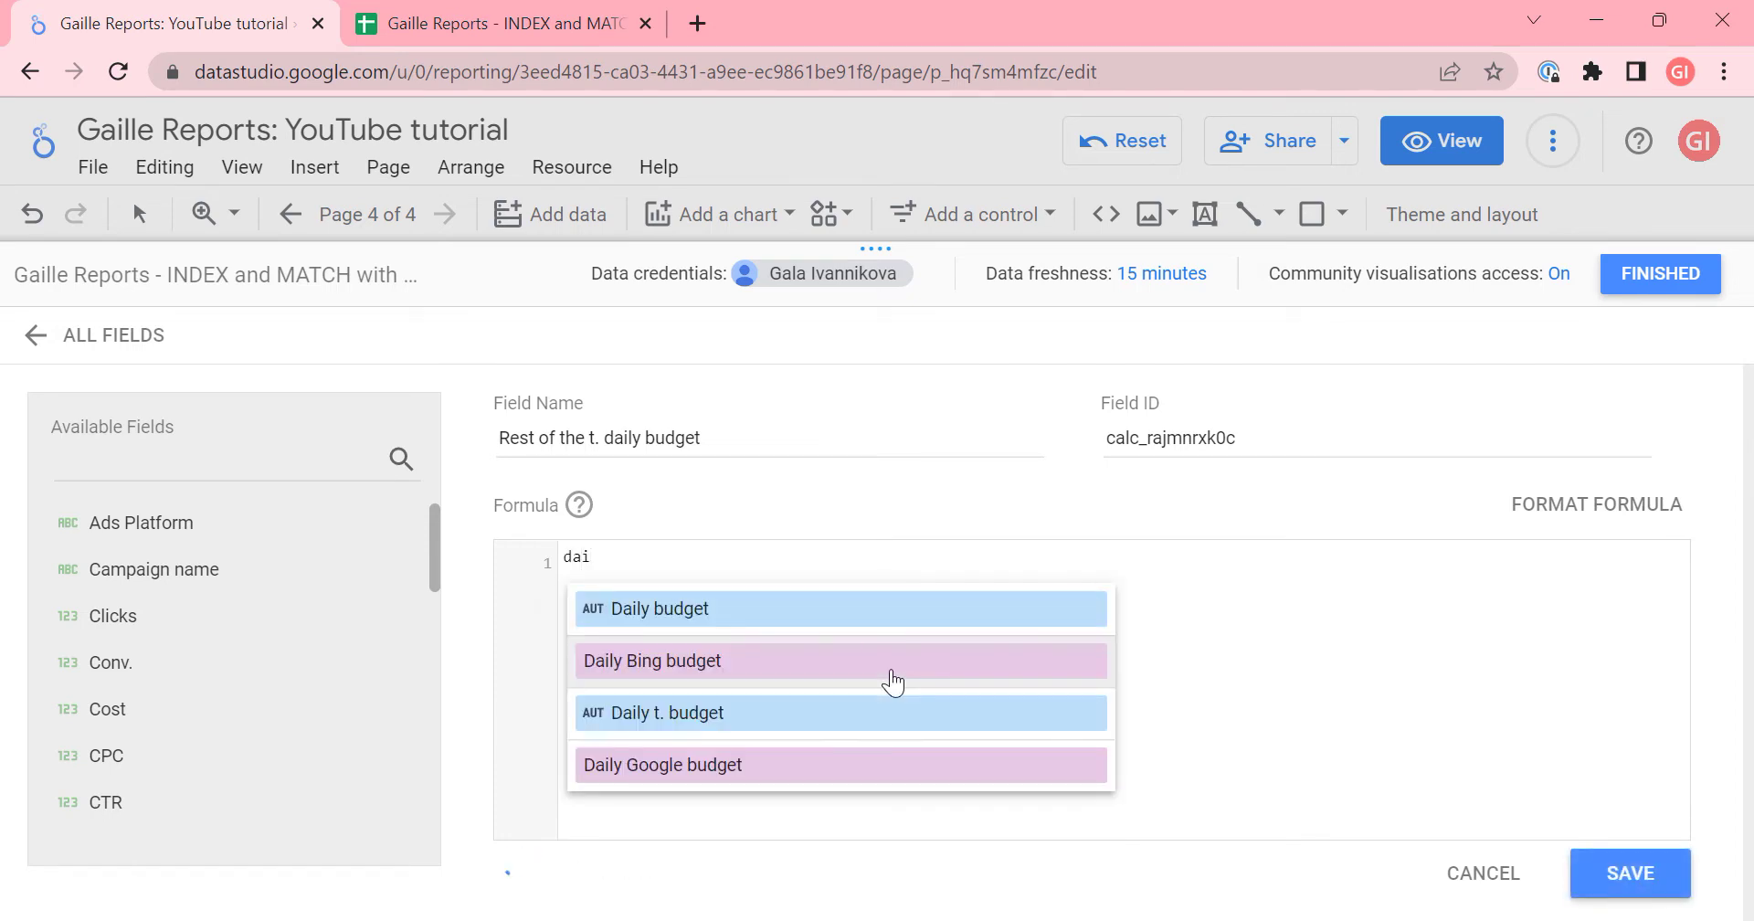
click(791, 714)
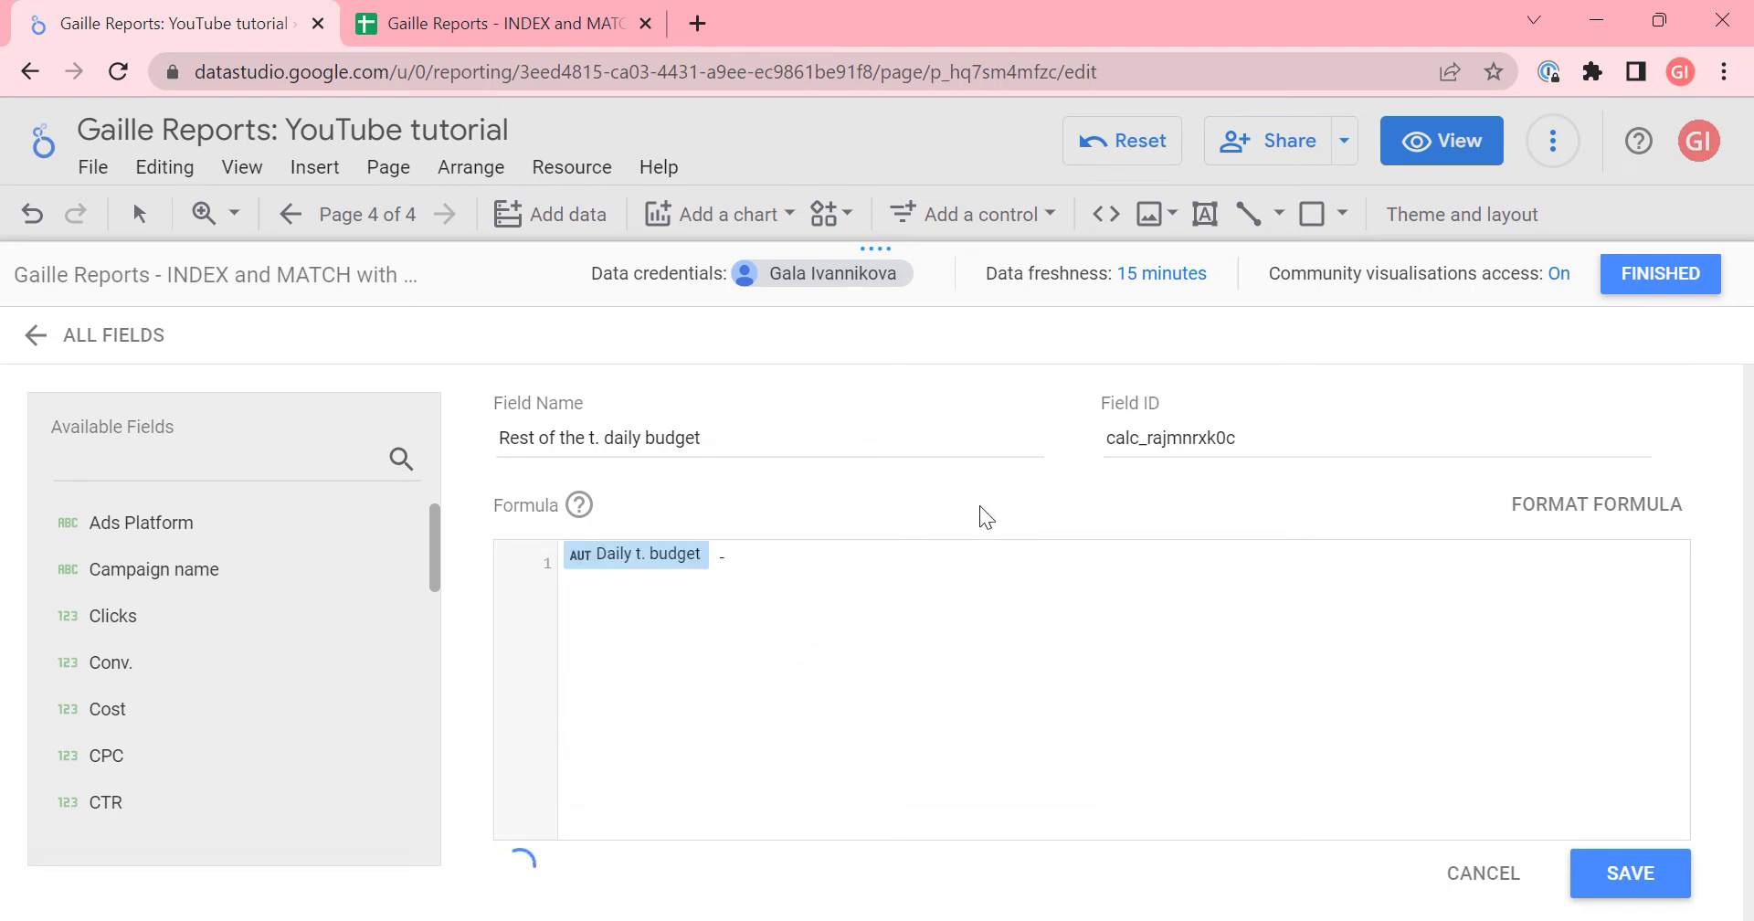
text(- avg)
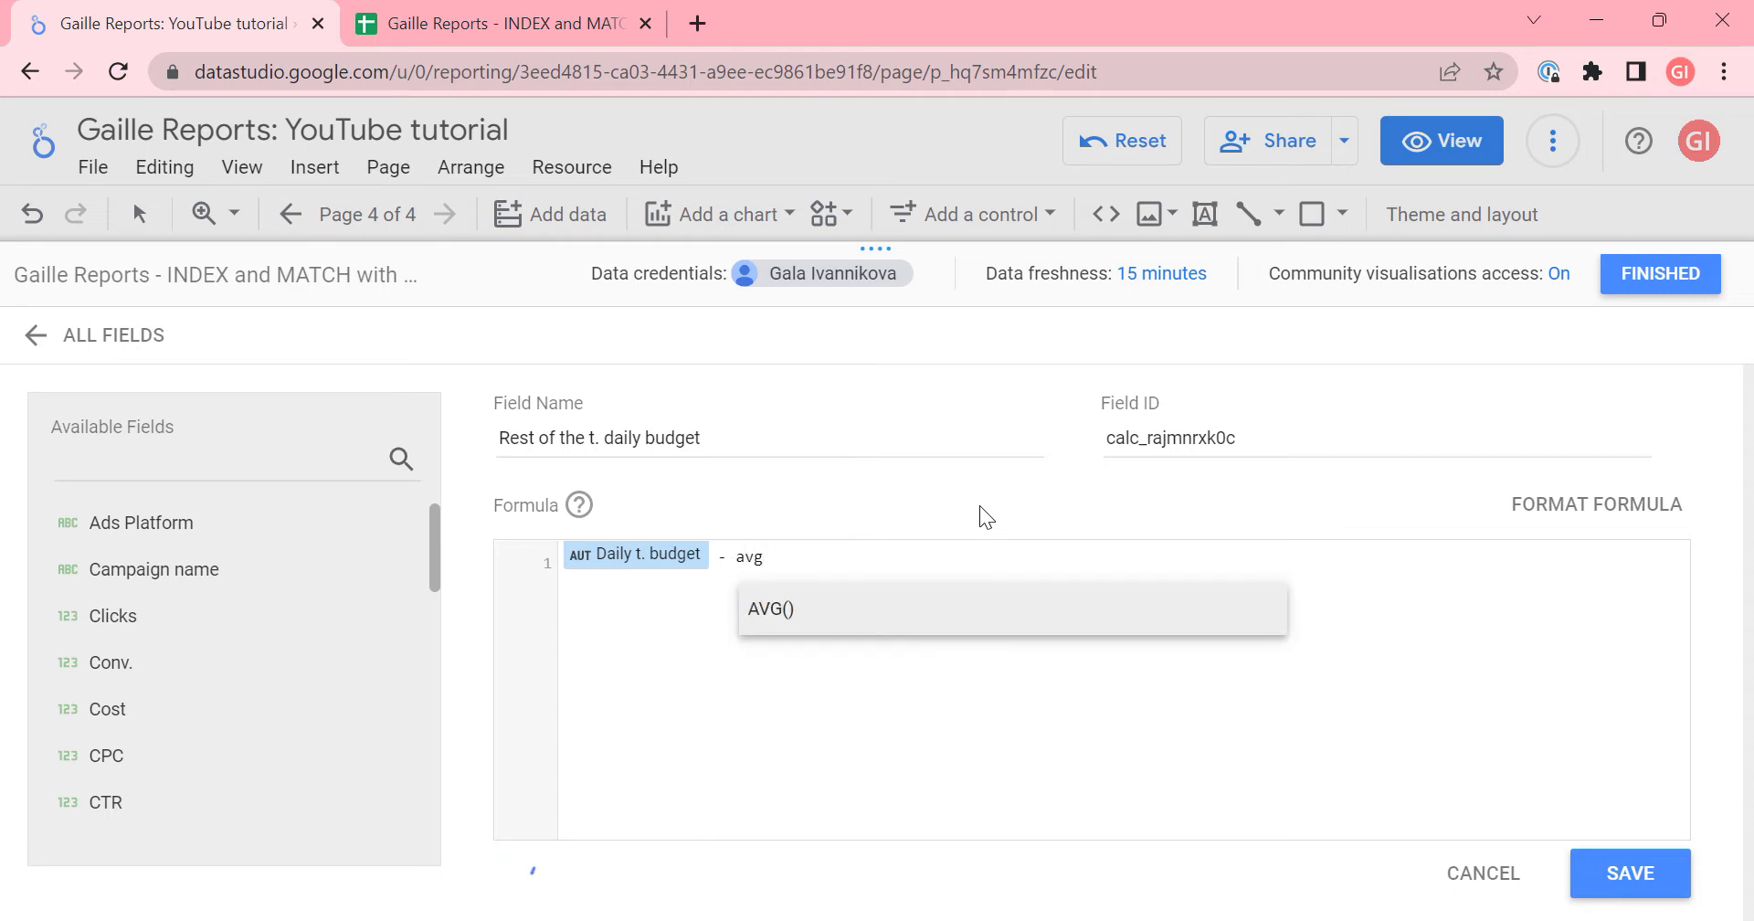
key(Return)
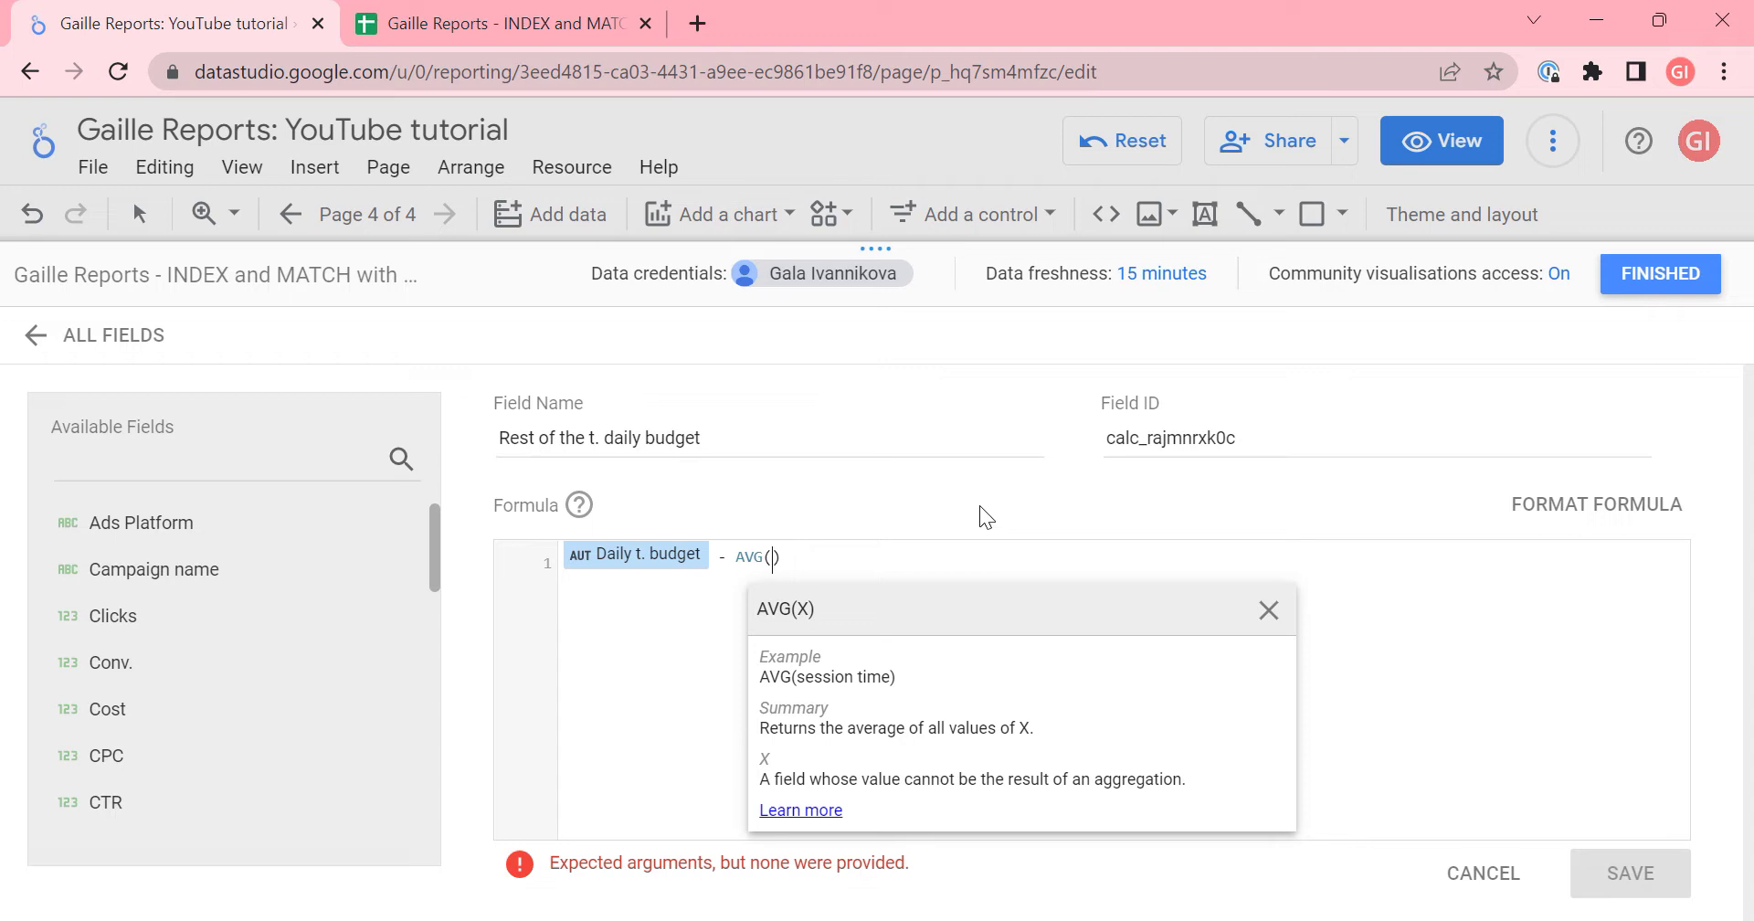
- Inside the AVG function, begin a CASE expression with the condition WHEN Ads Platform = "Google Ads"
text(CASE )
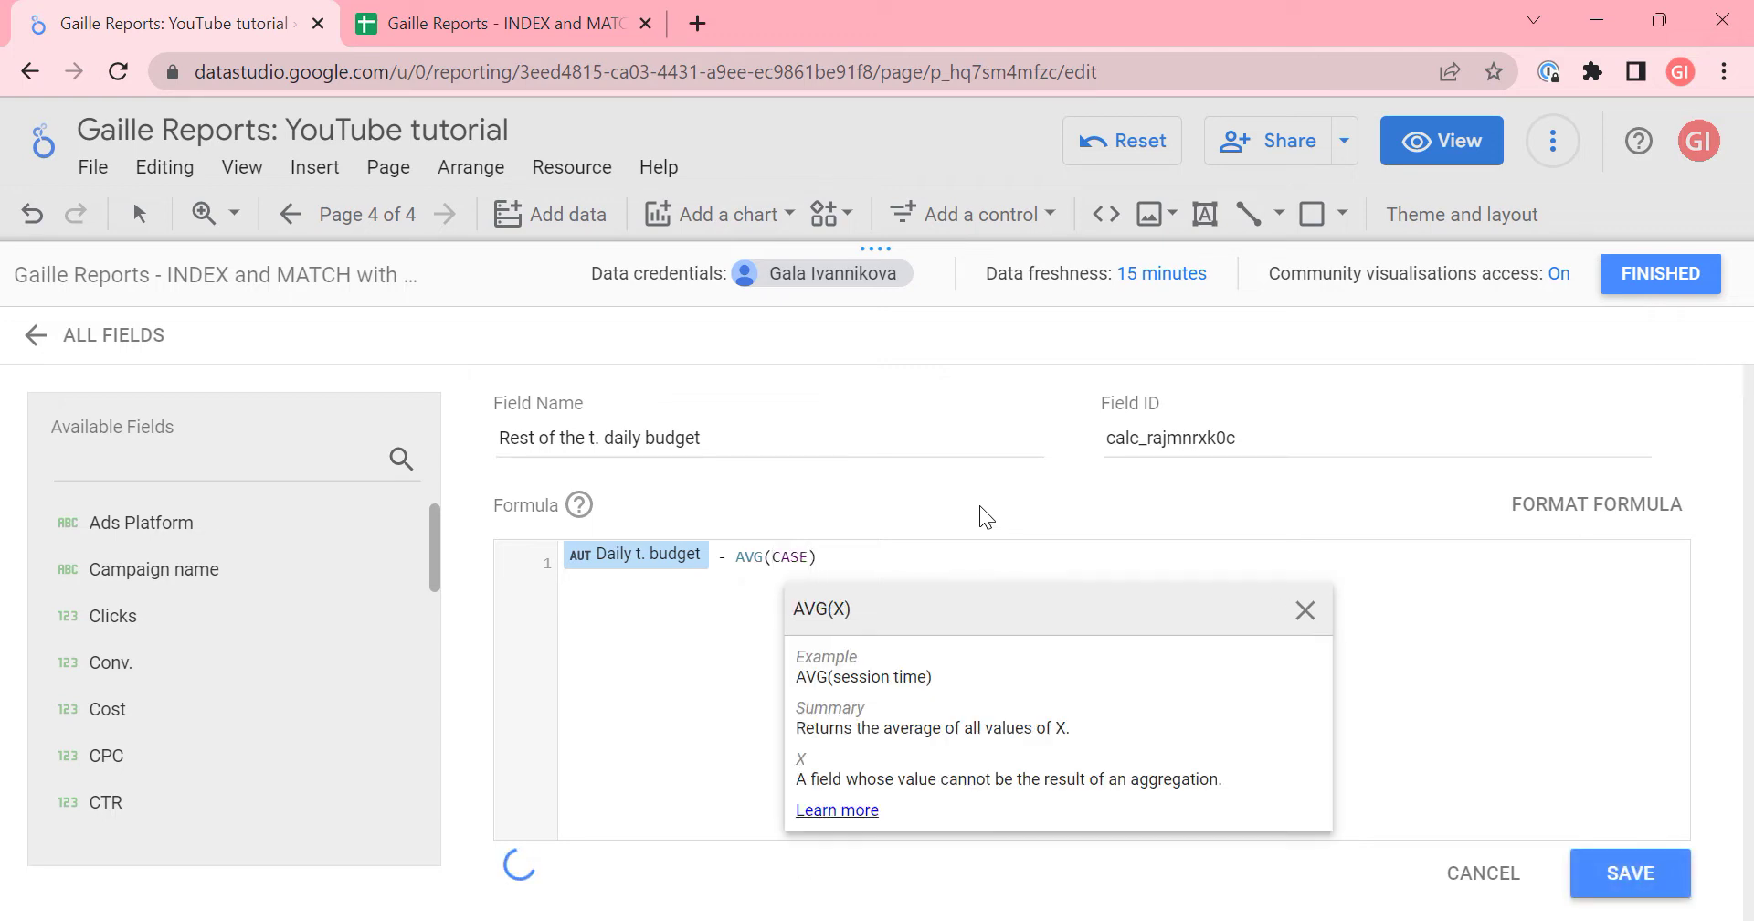
text(WHEN ads)
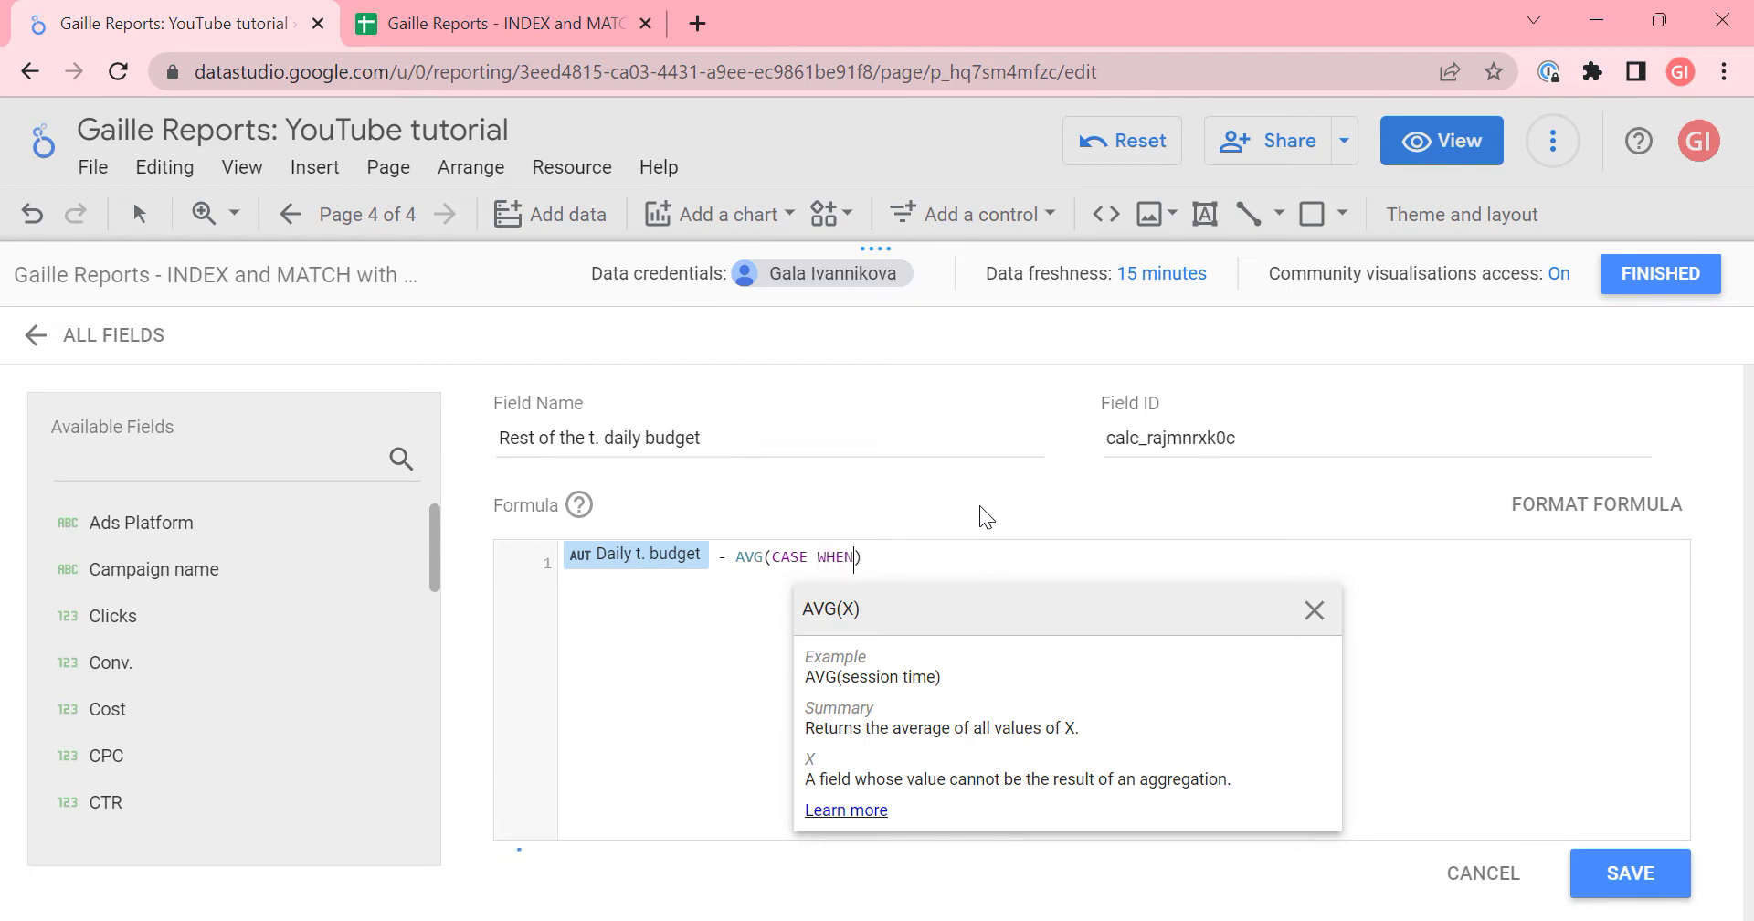
key(Return)
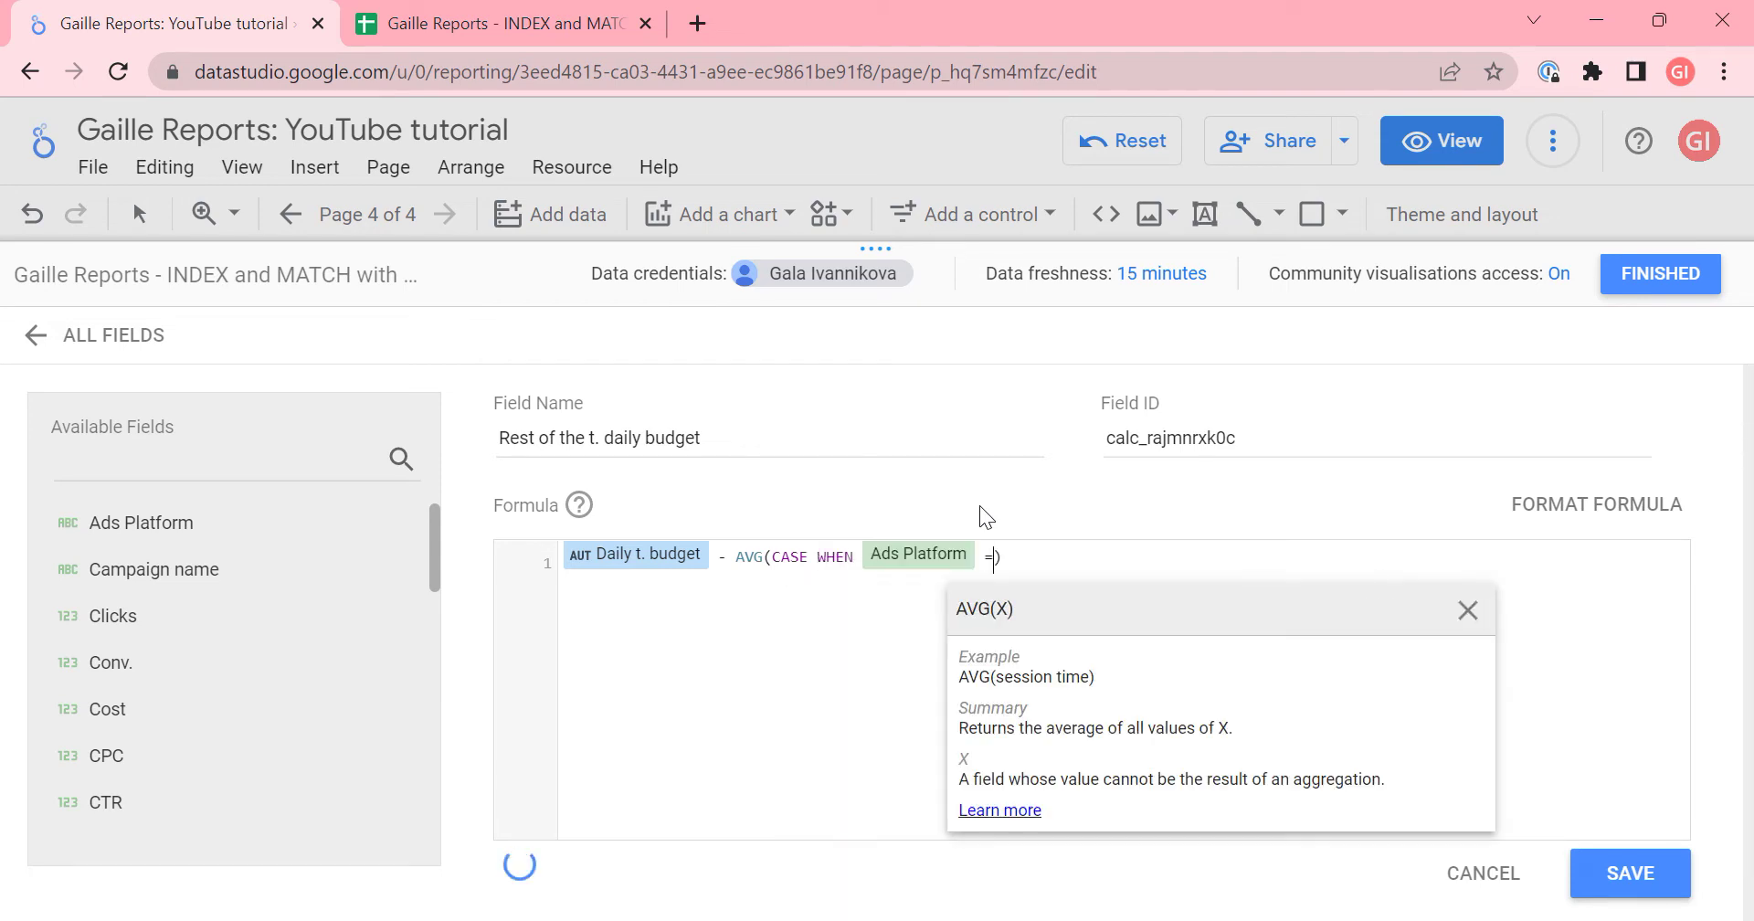
text(= G)
key(BackSpace)
text("Googl)
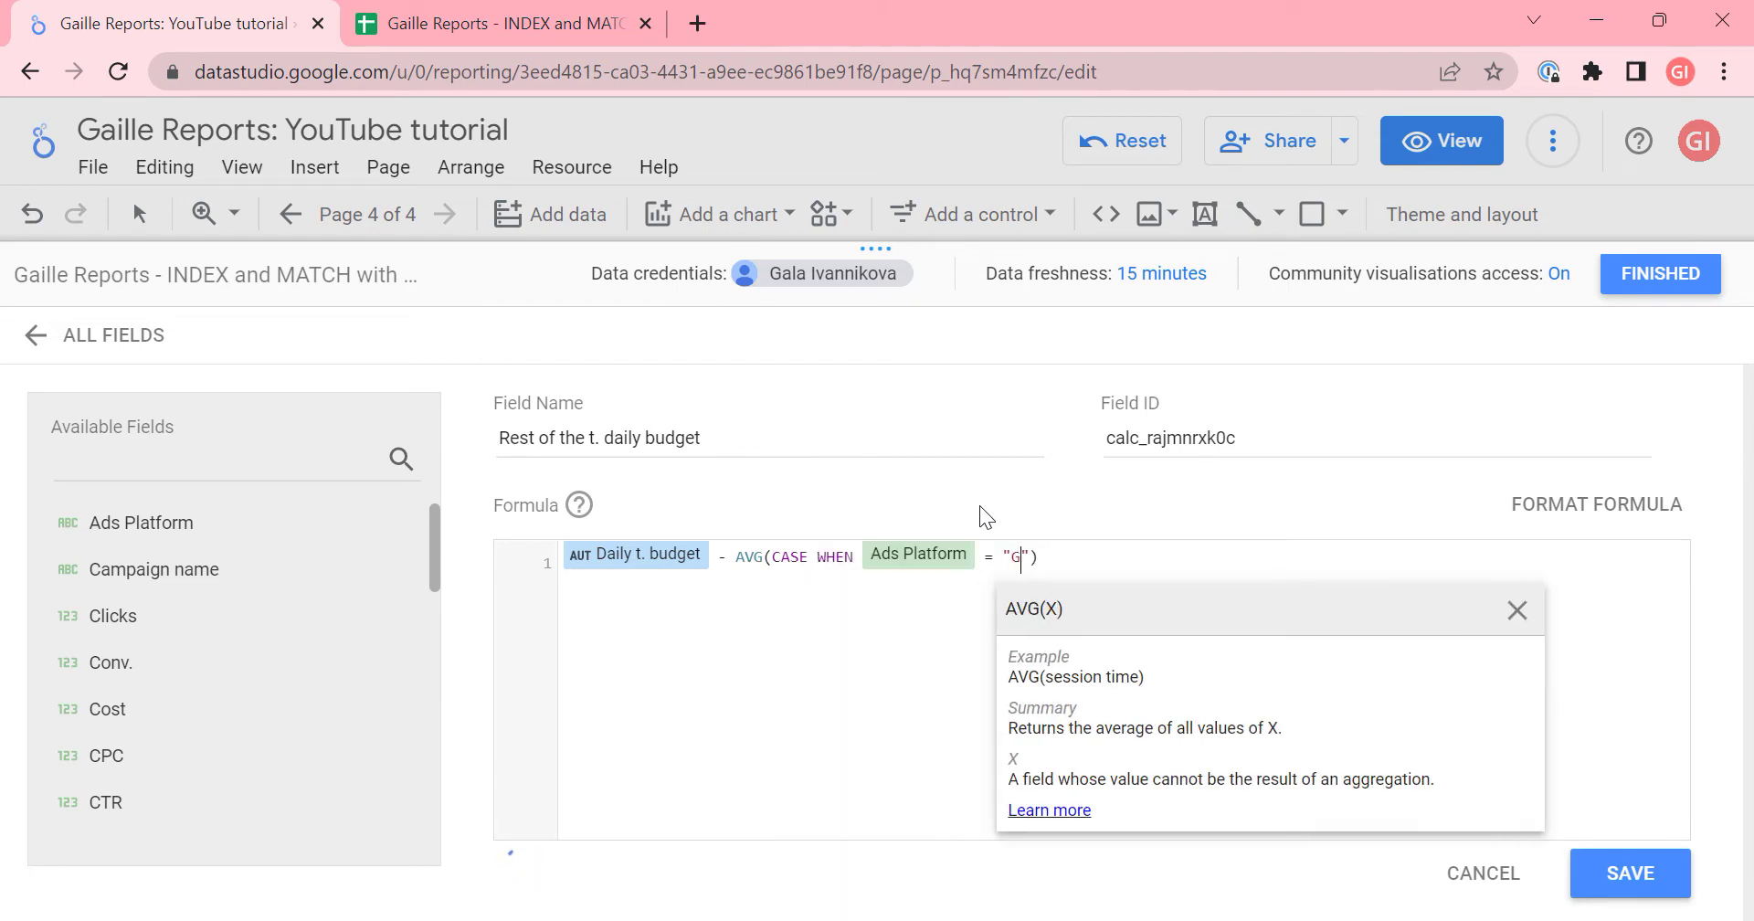
text(e Ads )
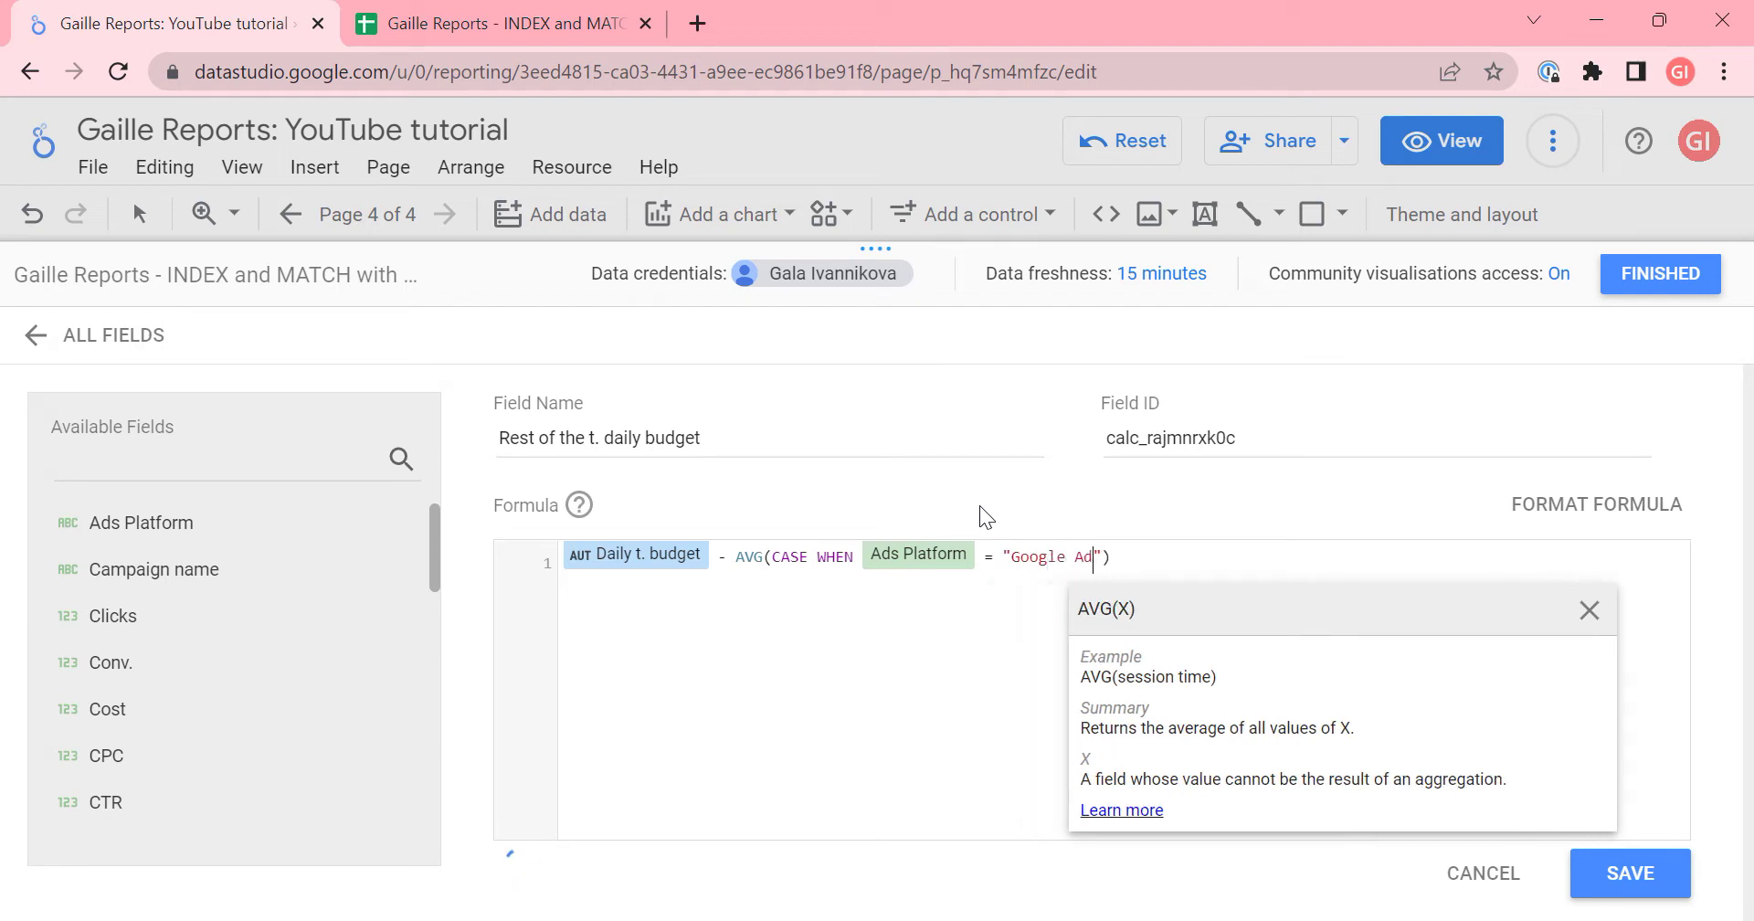
- Complete the CASE expression after "Google Ads" with then Cost else 0 end
text(Then)
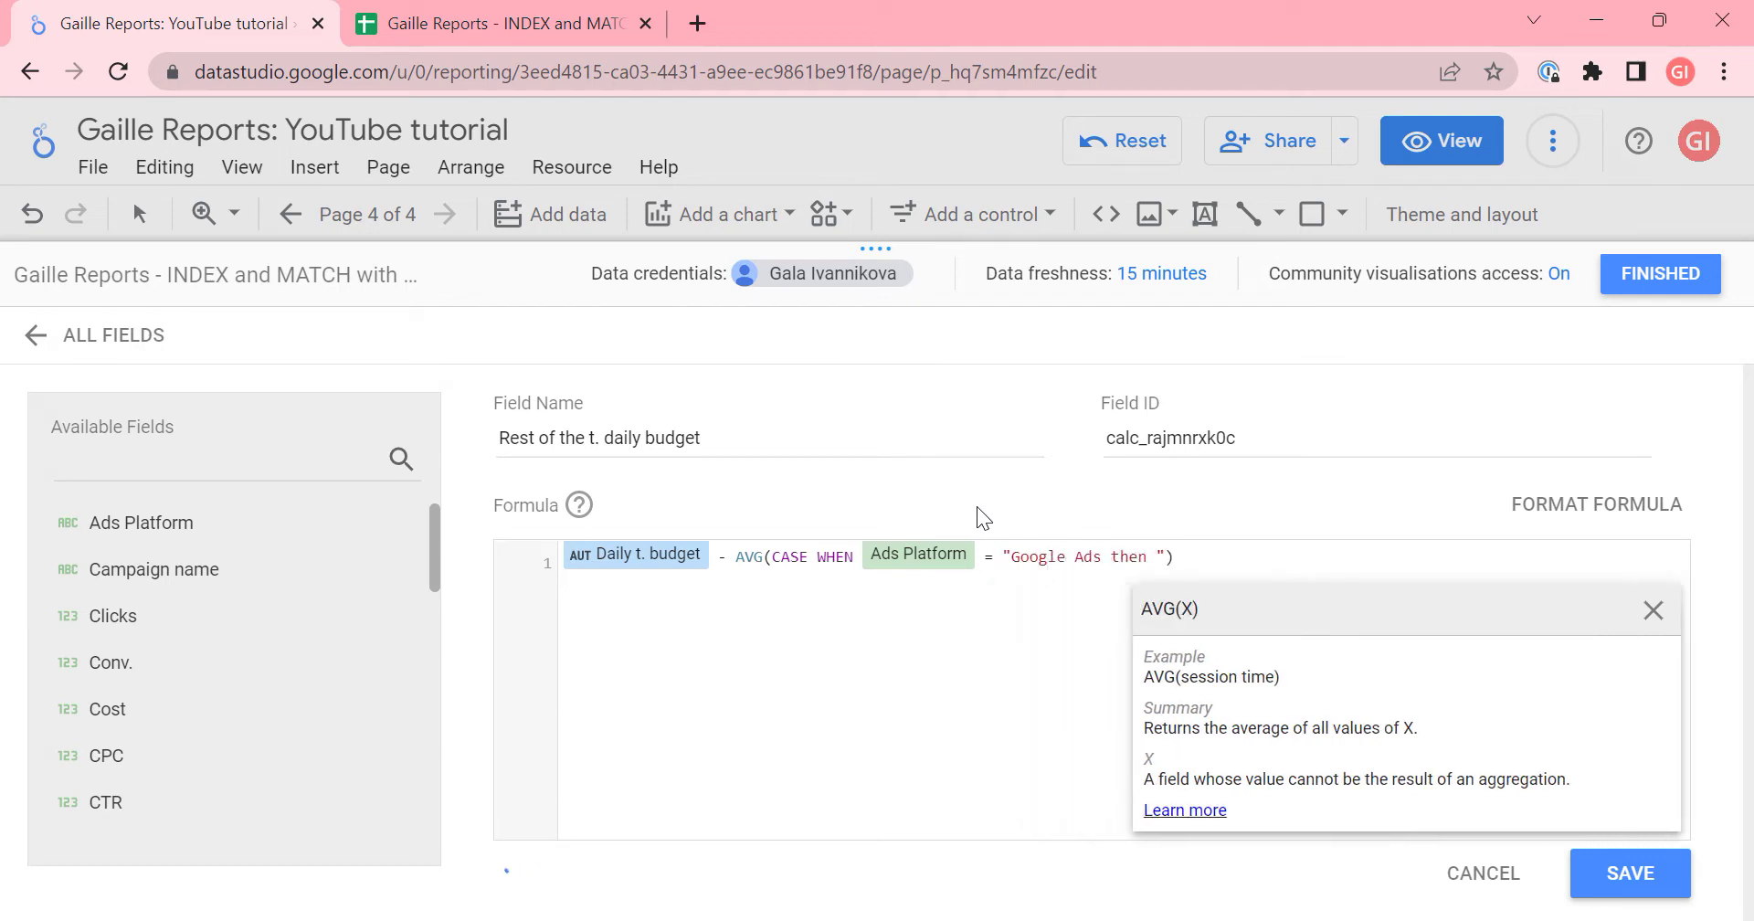
key(BackSpace)
key(BackSpace)
key(BackSpace)
key(BackSpace)
key(BackSpace)
text(" then )
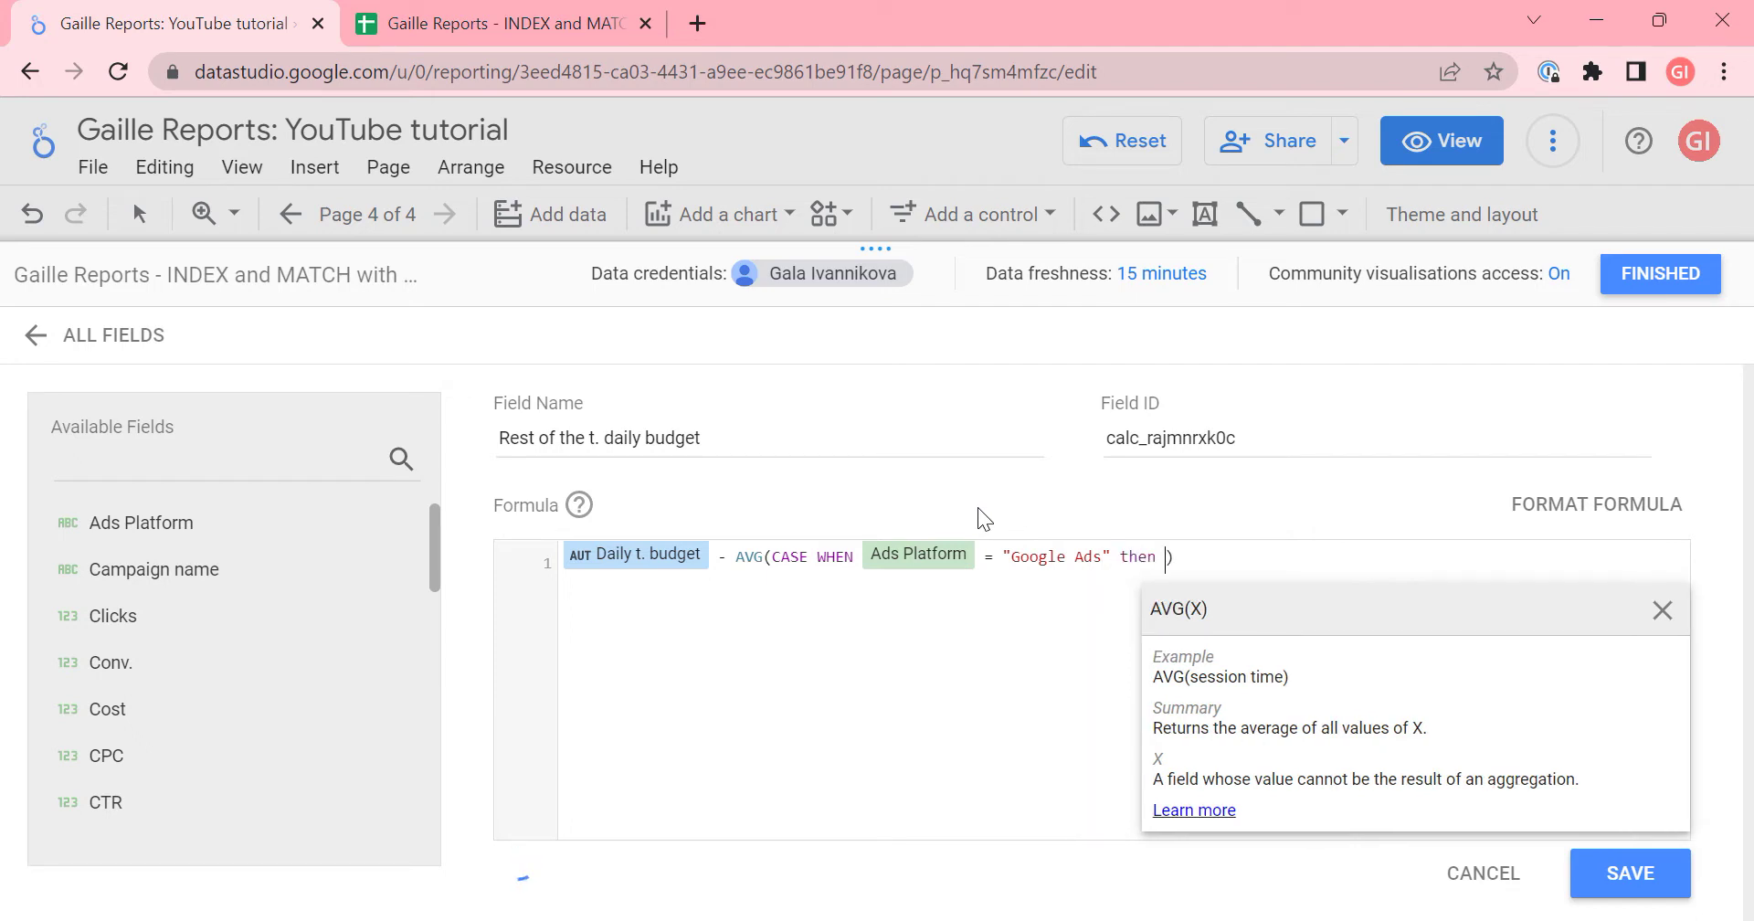
text(Cost else )
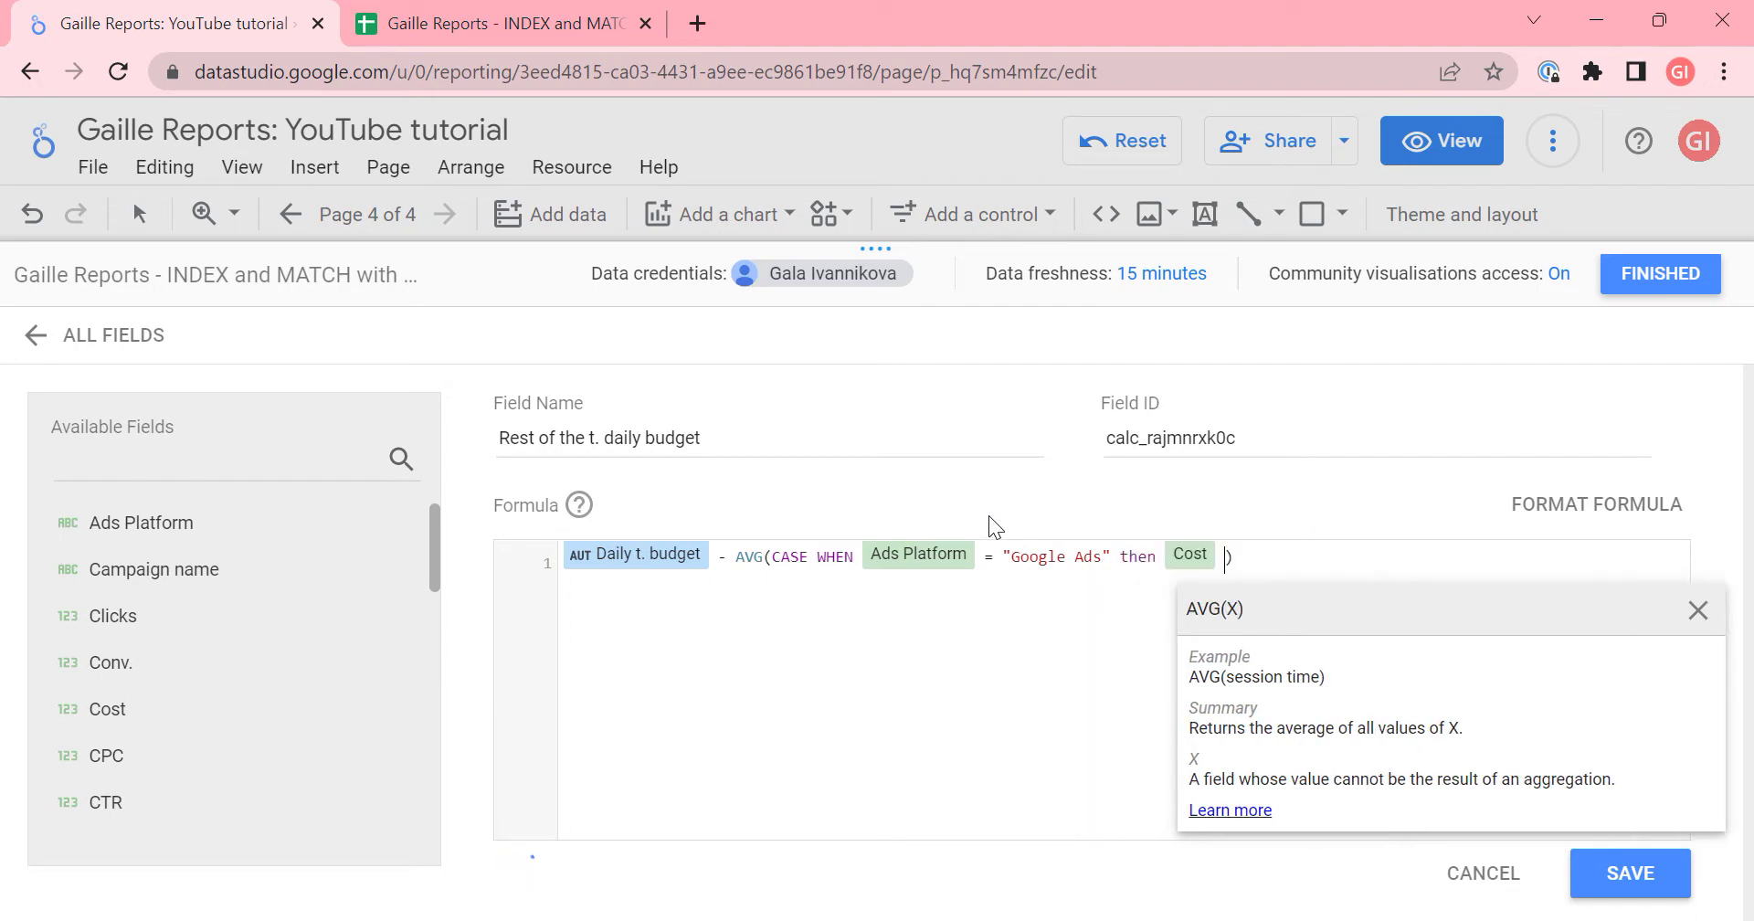
text(0)
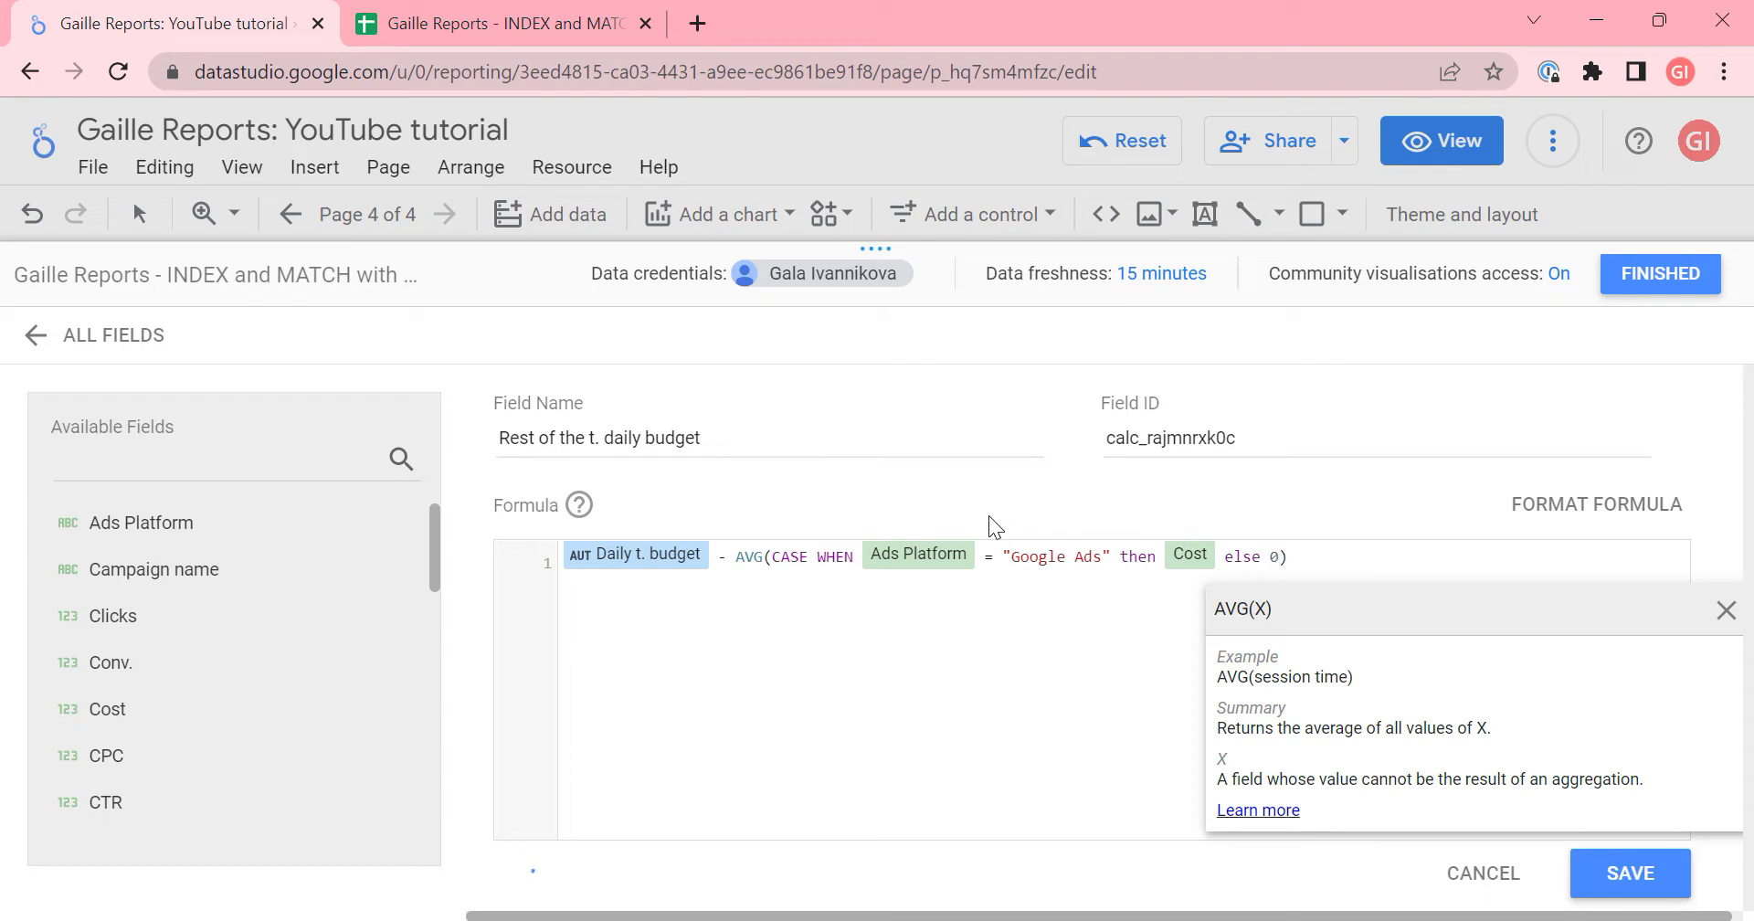
text( end)
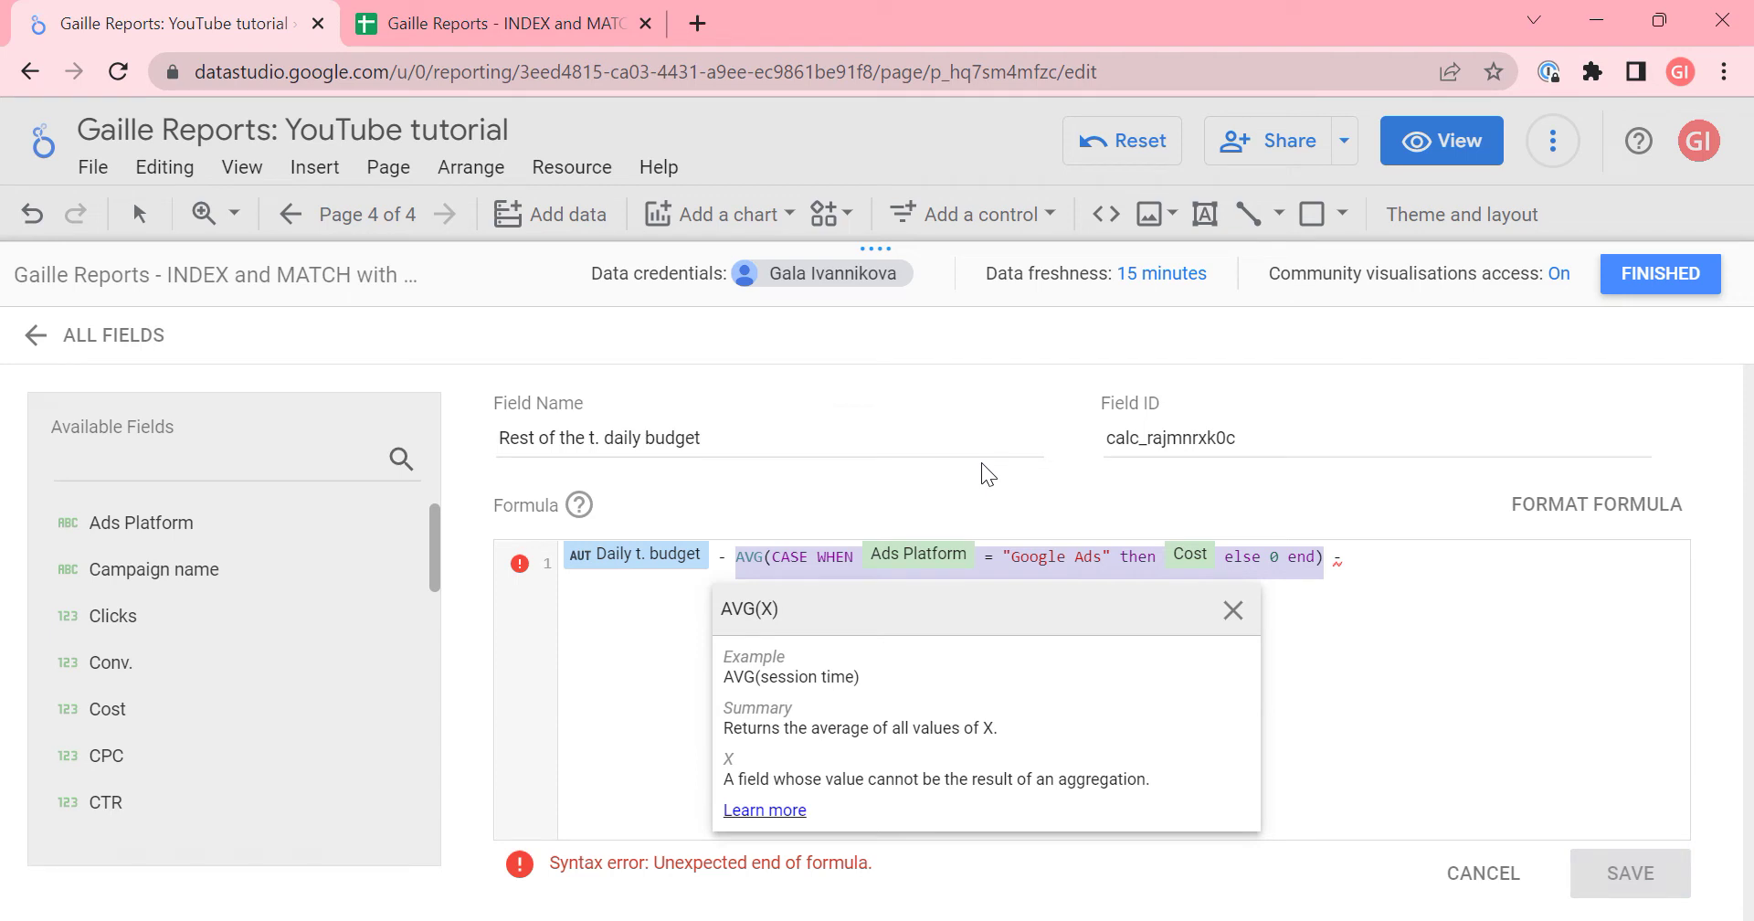
- Subtract a second term at the formula's end by pasting a copy of the AVG(CASE …) expression
key(Right)
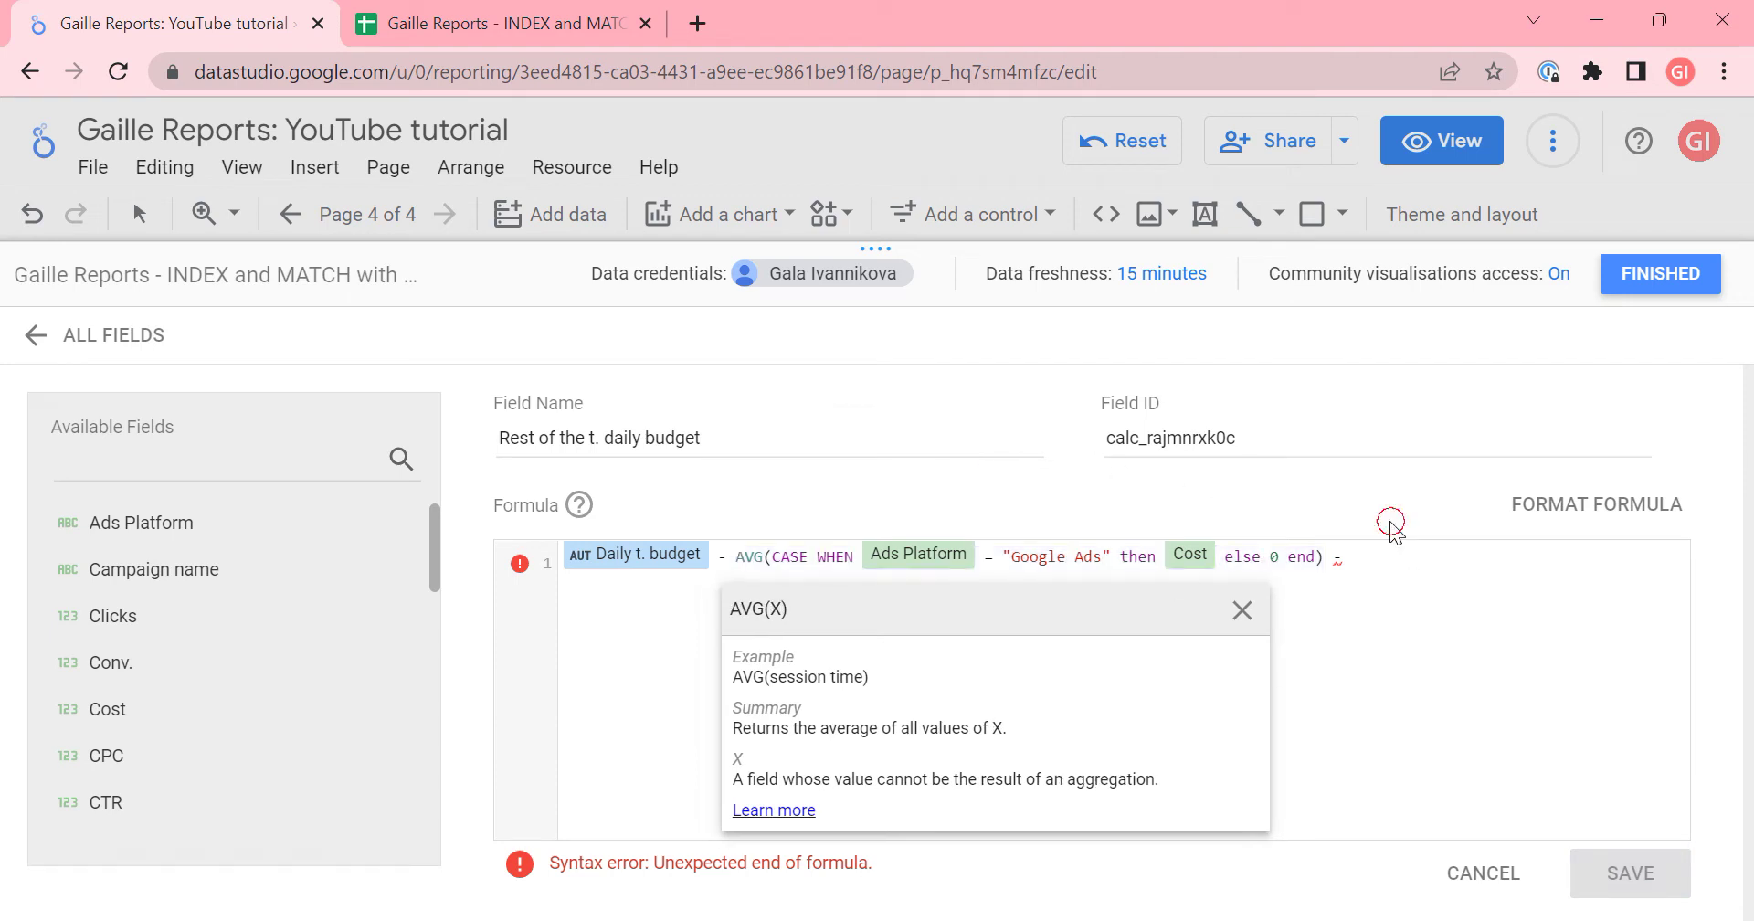
click(1402, 553)
key(ctrl+v)
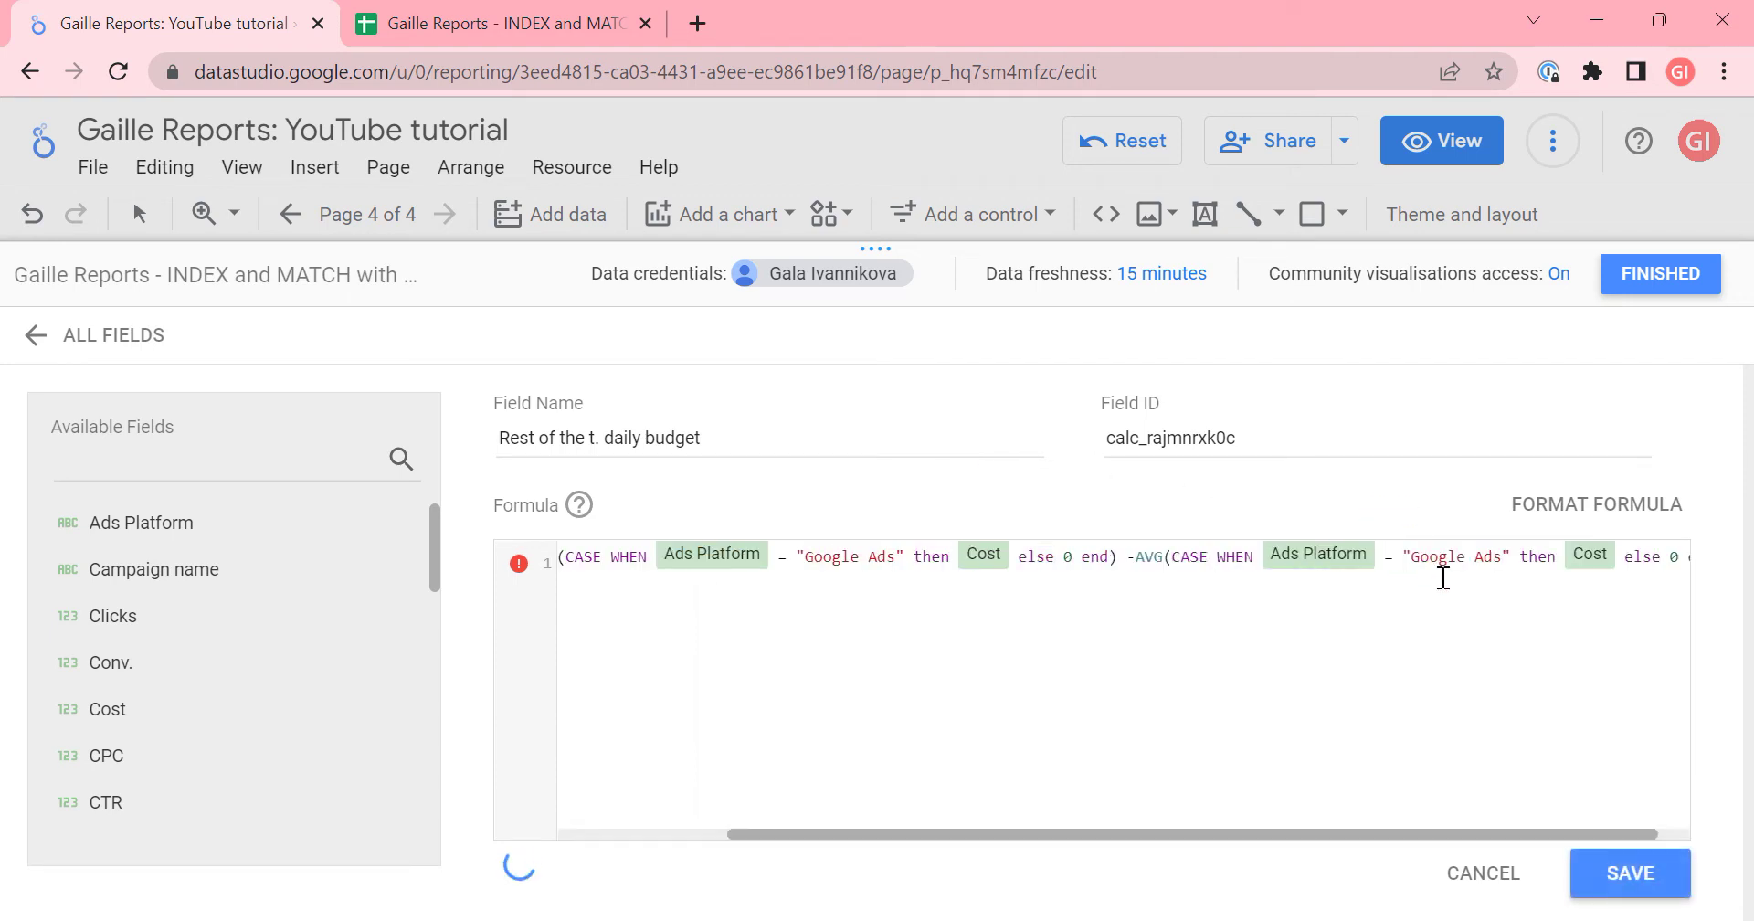
- Change the platform name in the second AVG expression from "Google Ads" to "Bing Ads"
click(1430, 560)
key(ctrl+Left)
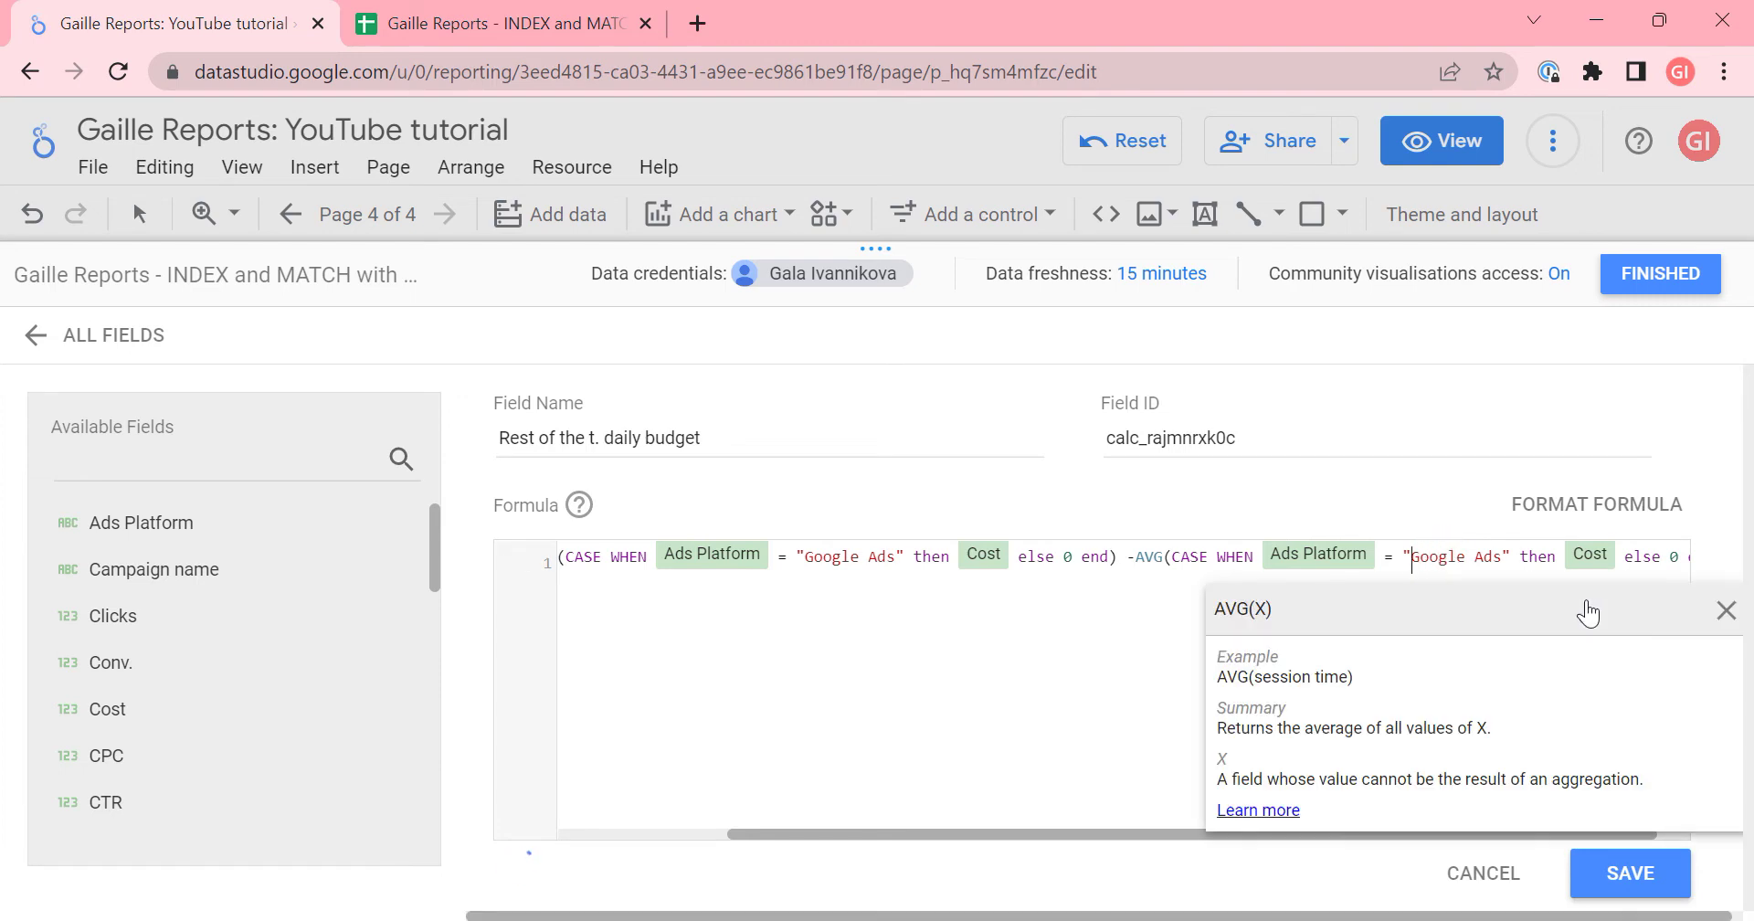
key(shift+Right)
key(shift+Right)
key(shift+Right)
key(shift+Right)
key(shift+Right)
key(shift+Right)
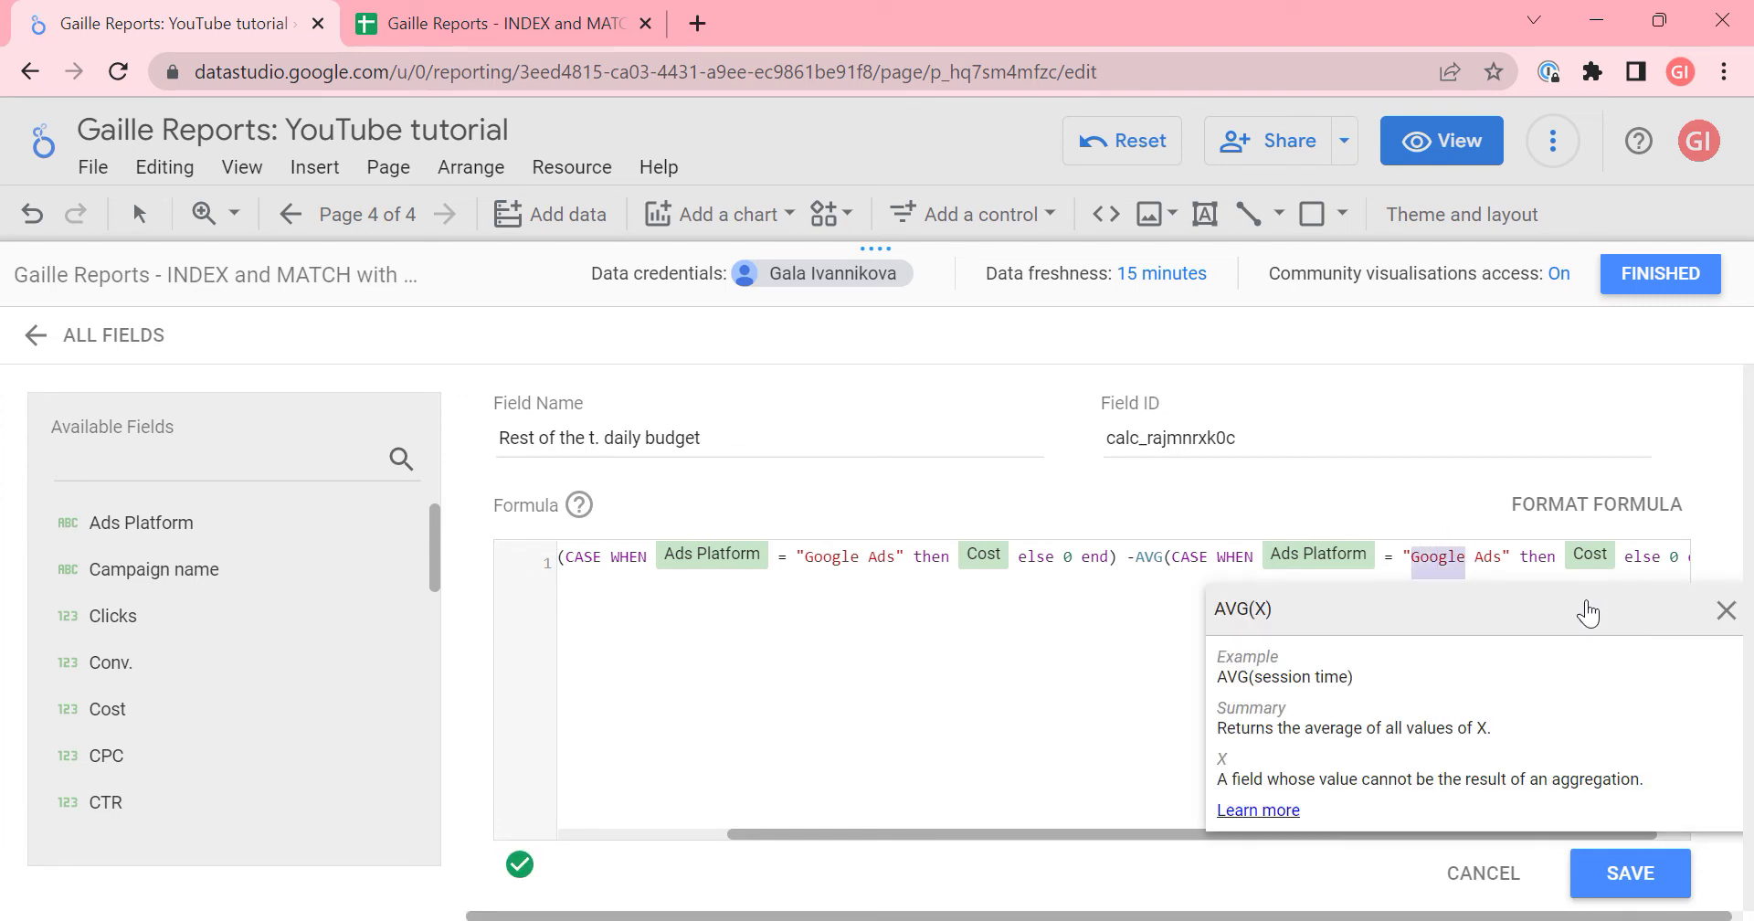
text(Bing)
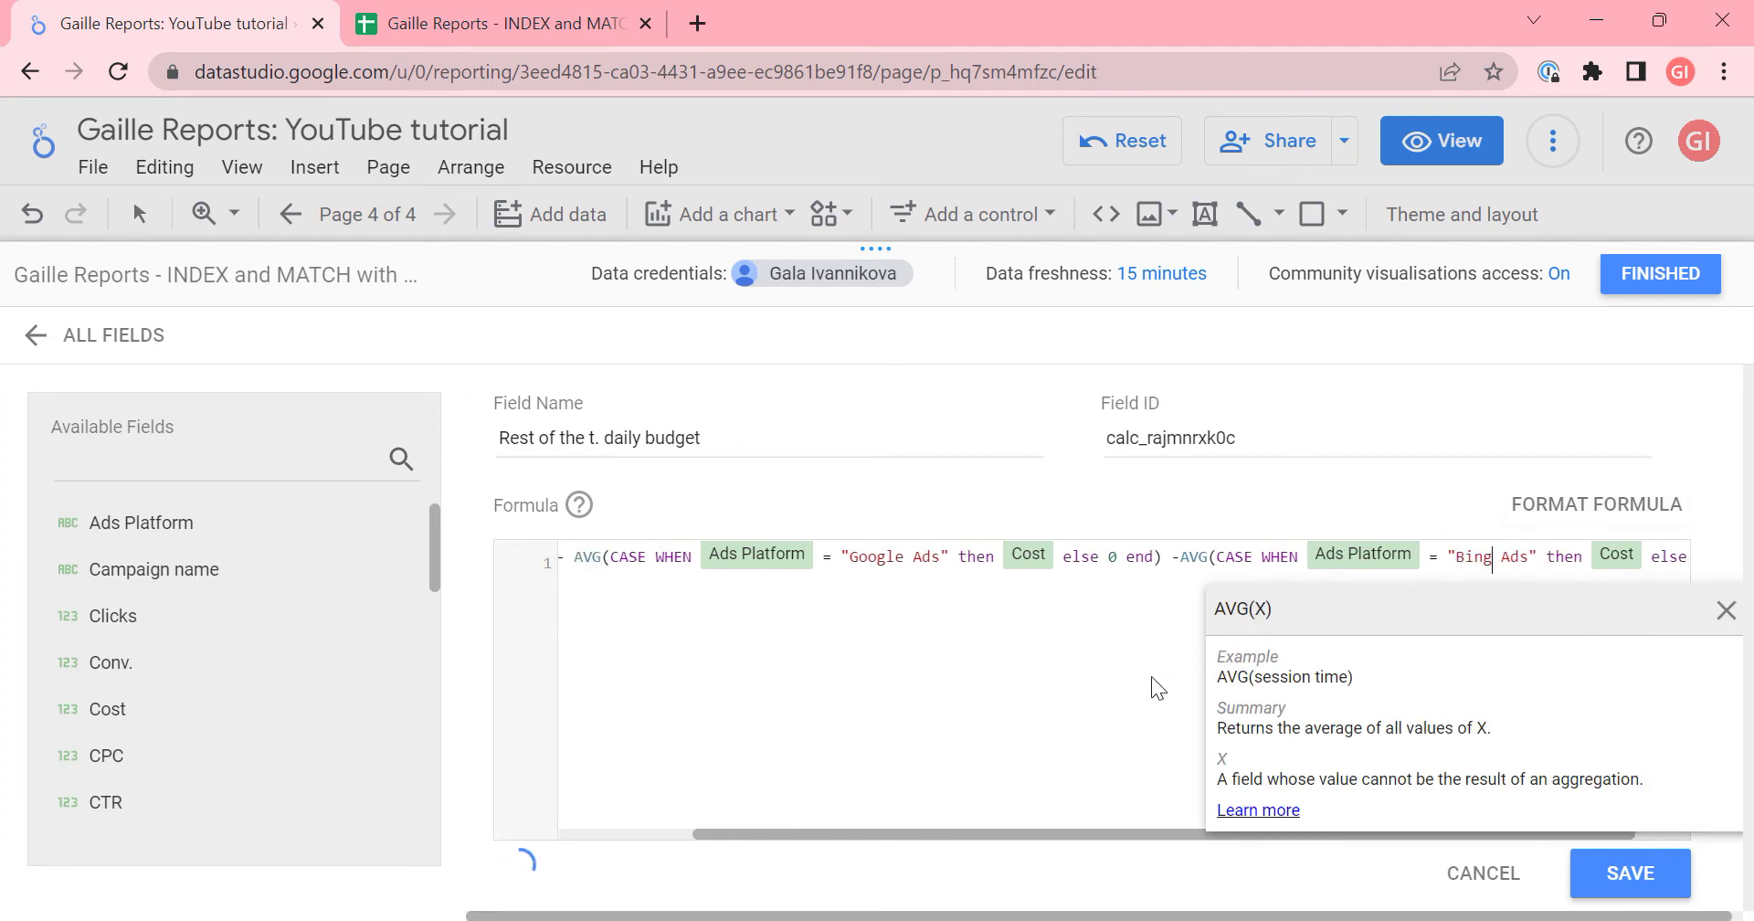
- Break the Rest of the t. daily budget formula into three lines, with each AVG(CASE …) expression starting its own line
key(End)
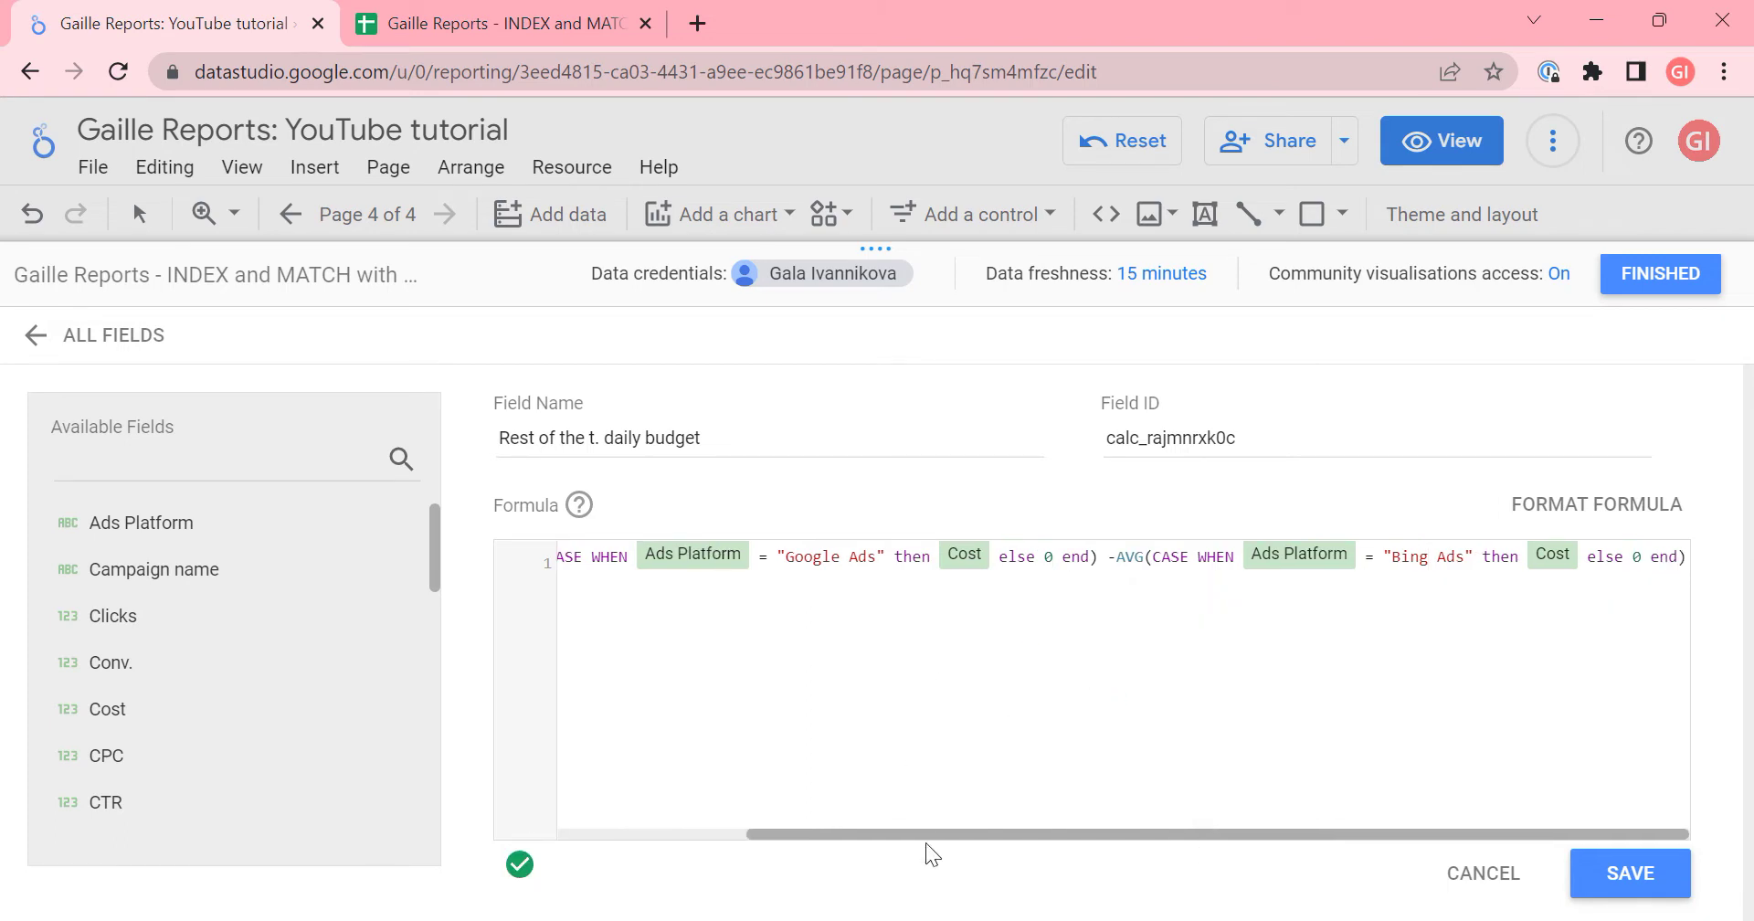
drag(942, 835, 702, 820)
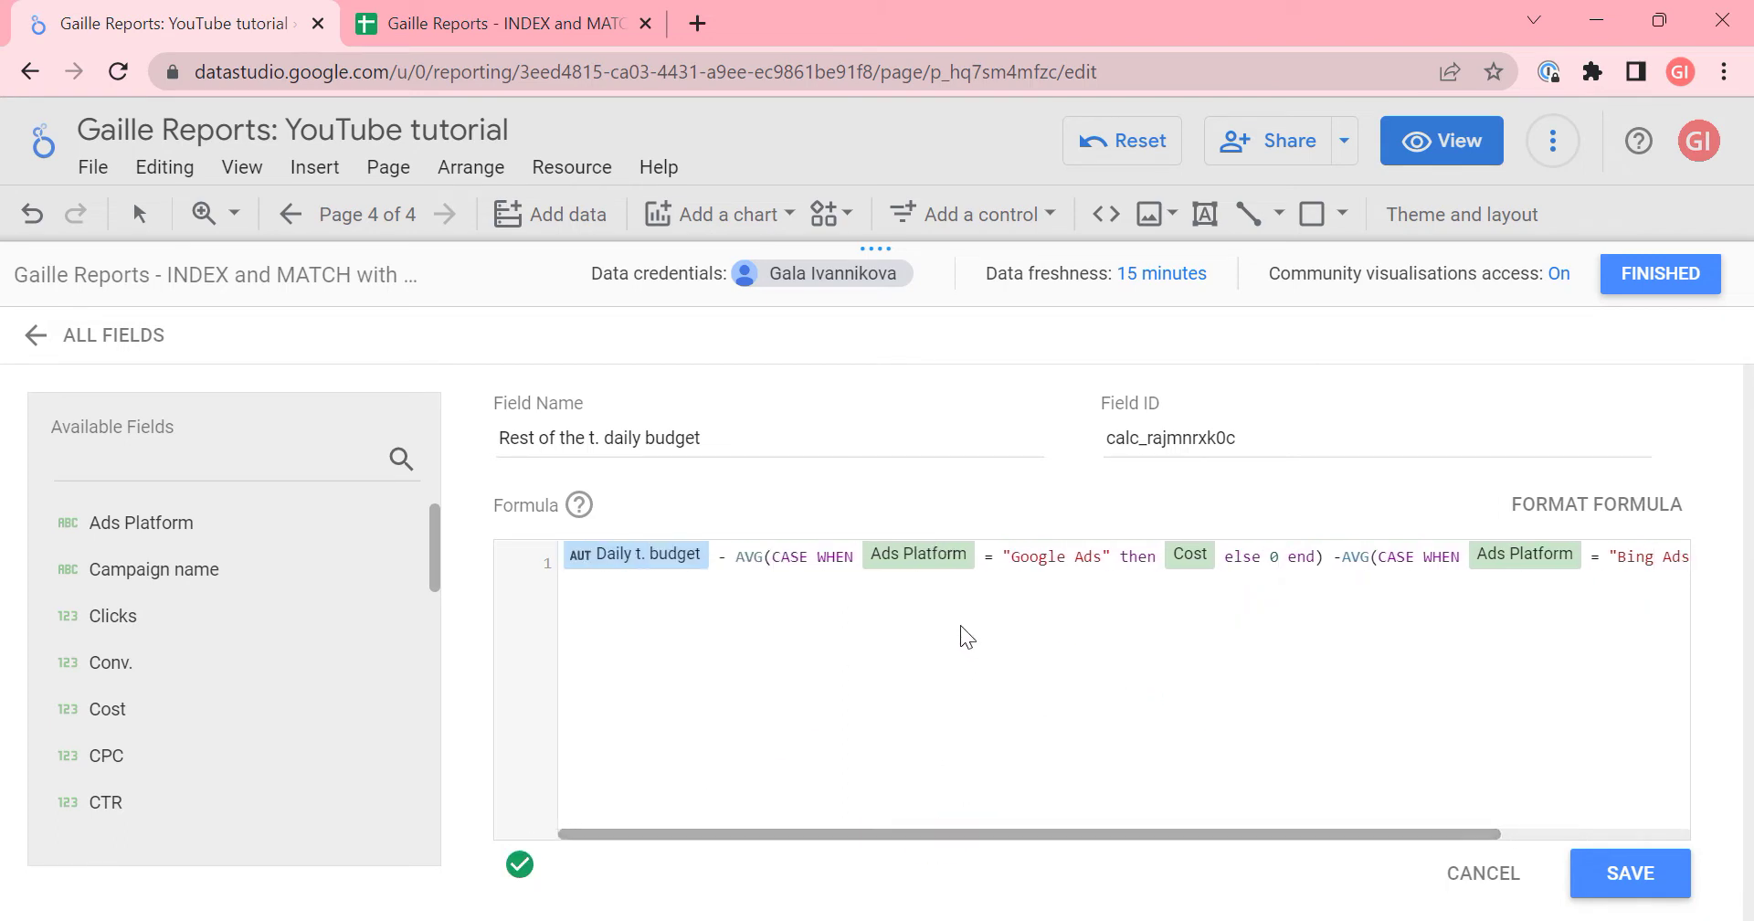
click(738, 557)
key(Return)
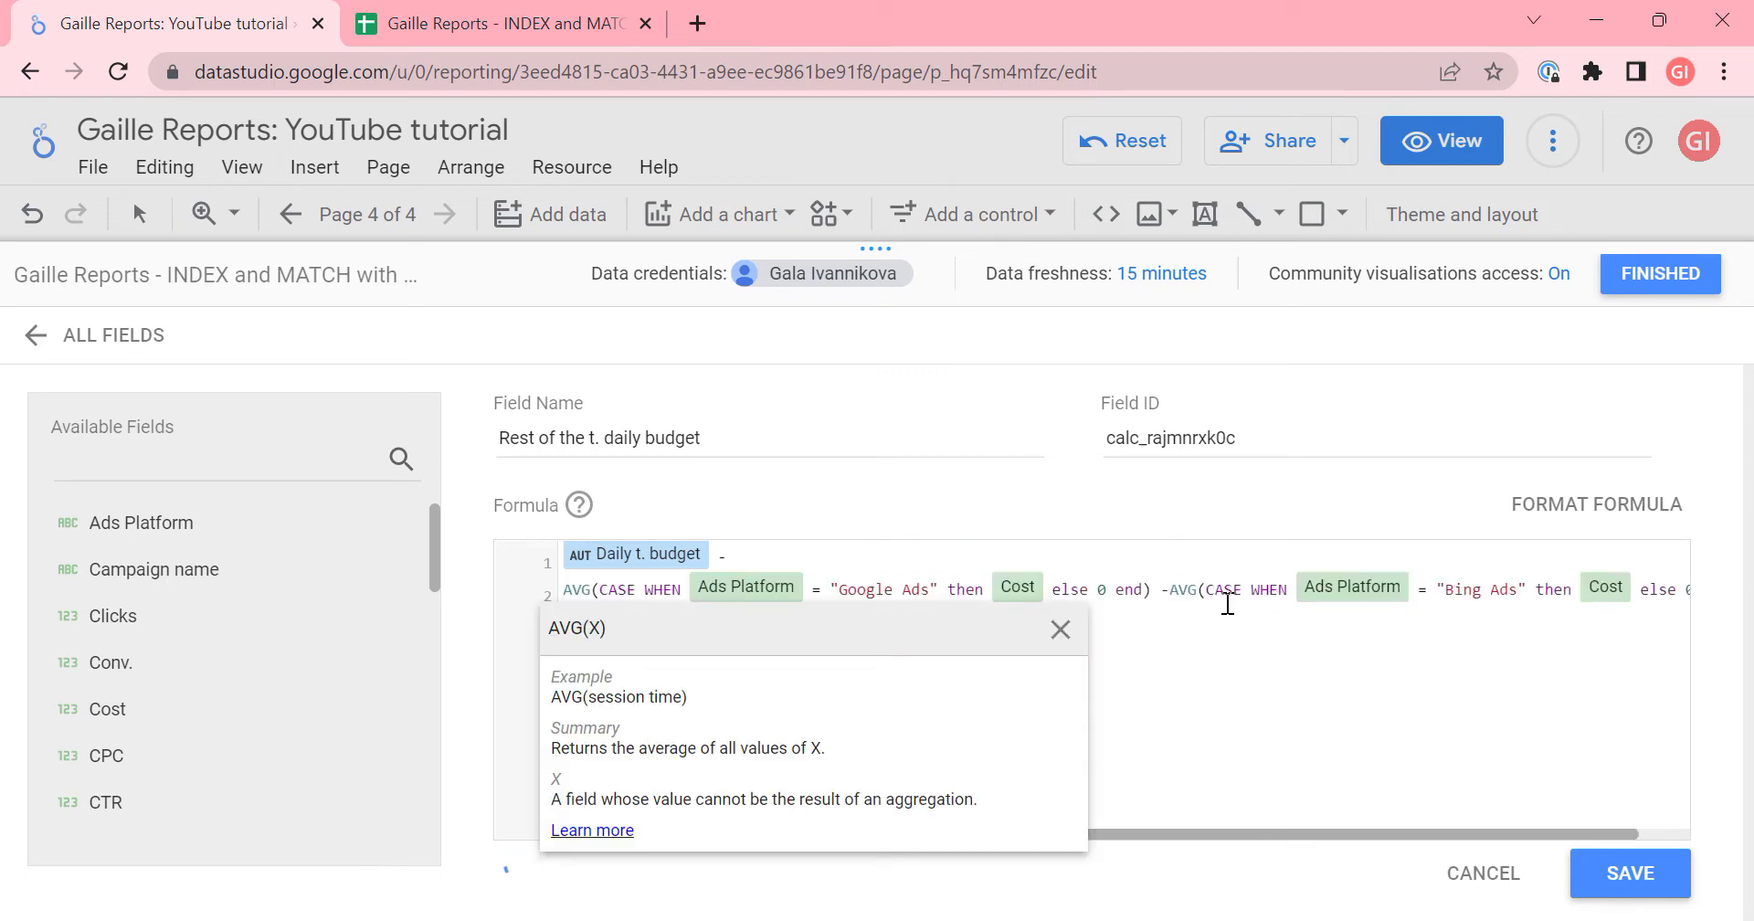
click(1176, 589)
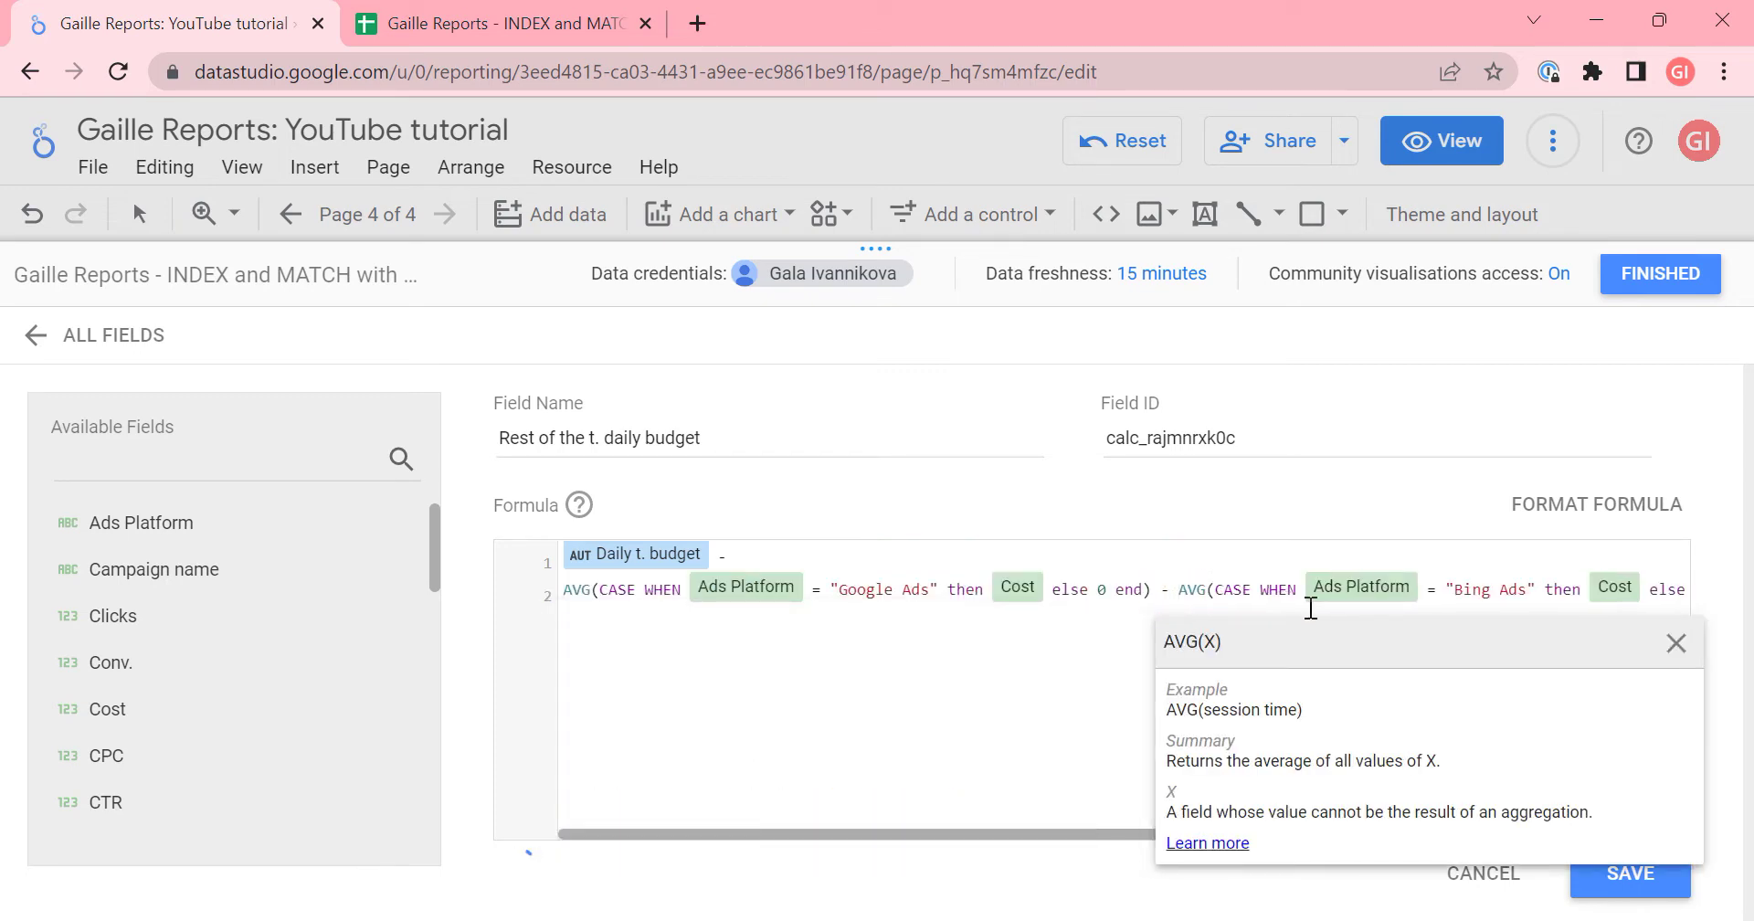
key(Return)
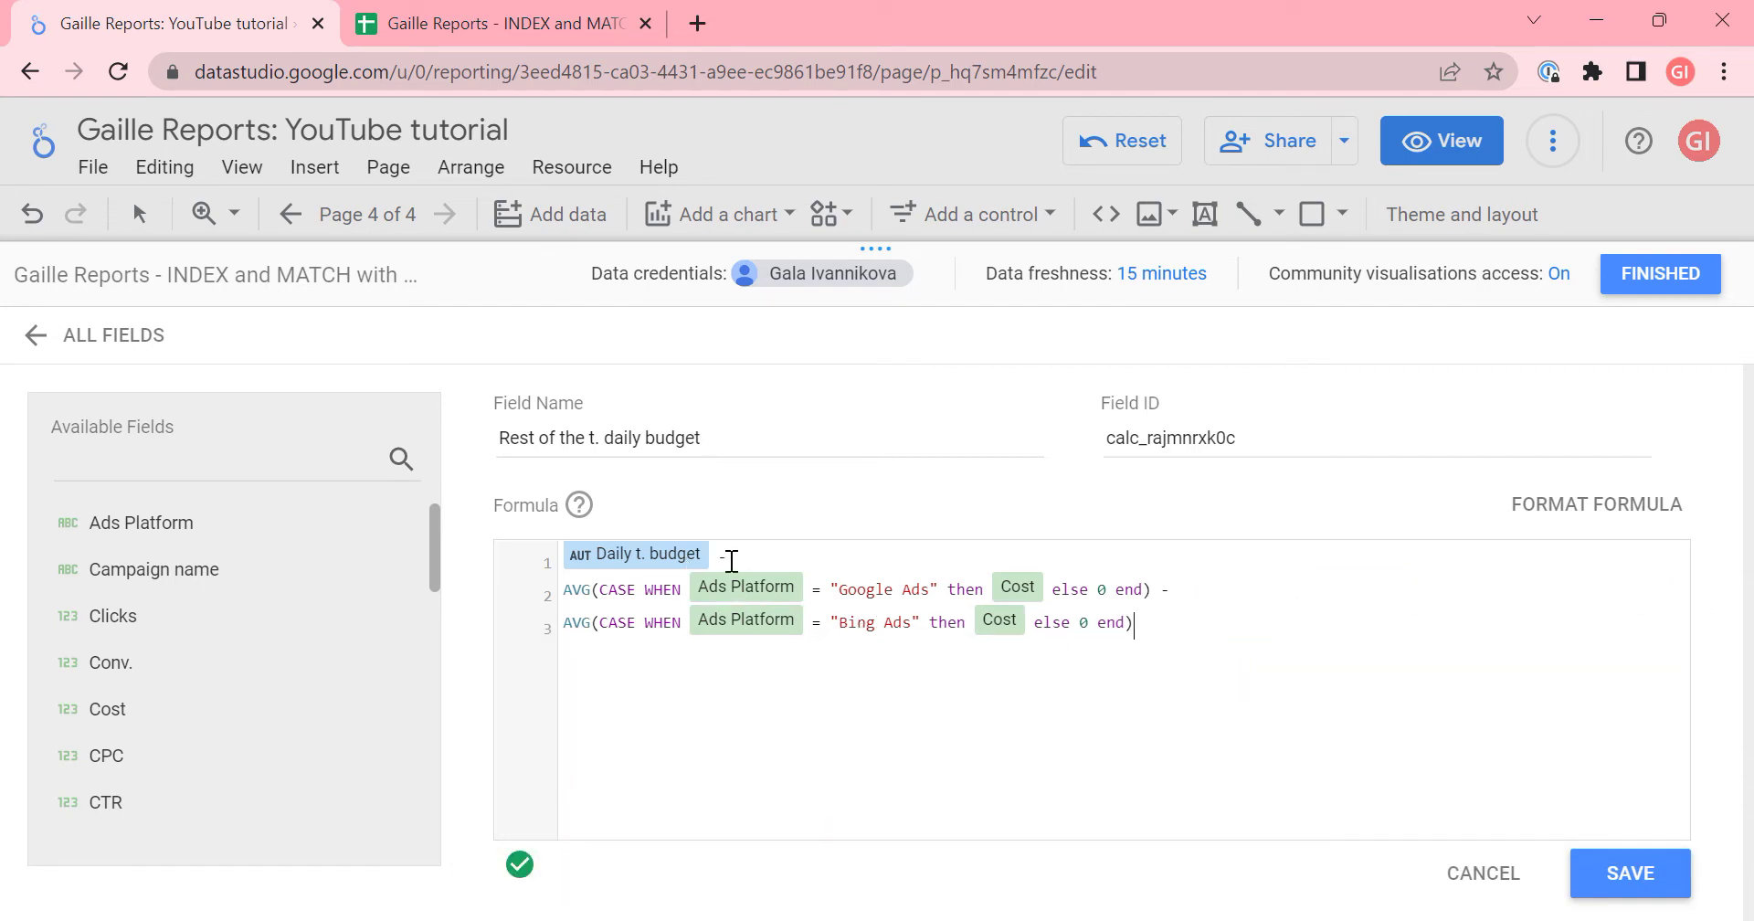
- Enclose the two AVG expressions in one pair of parentheses joined by a plus sign, and save the calculated field
drag(1153, 592, 532, 578)
click(1251, 646)
click(1149, 622)
click(813, 566)
key(Right)
text(()
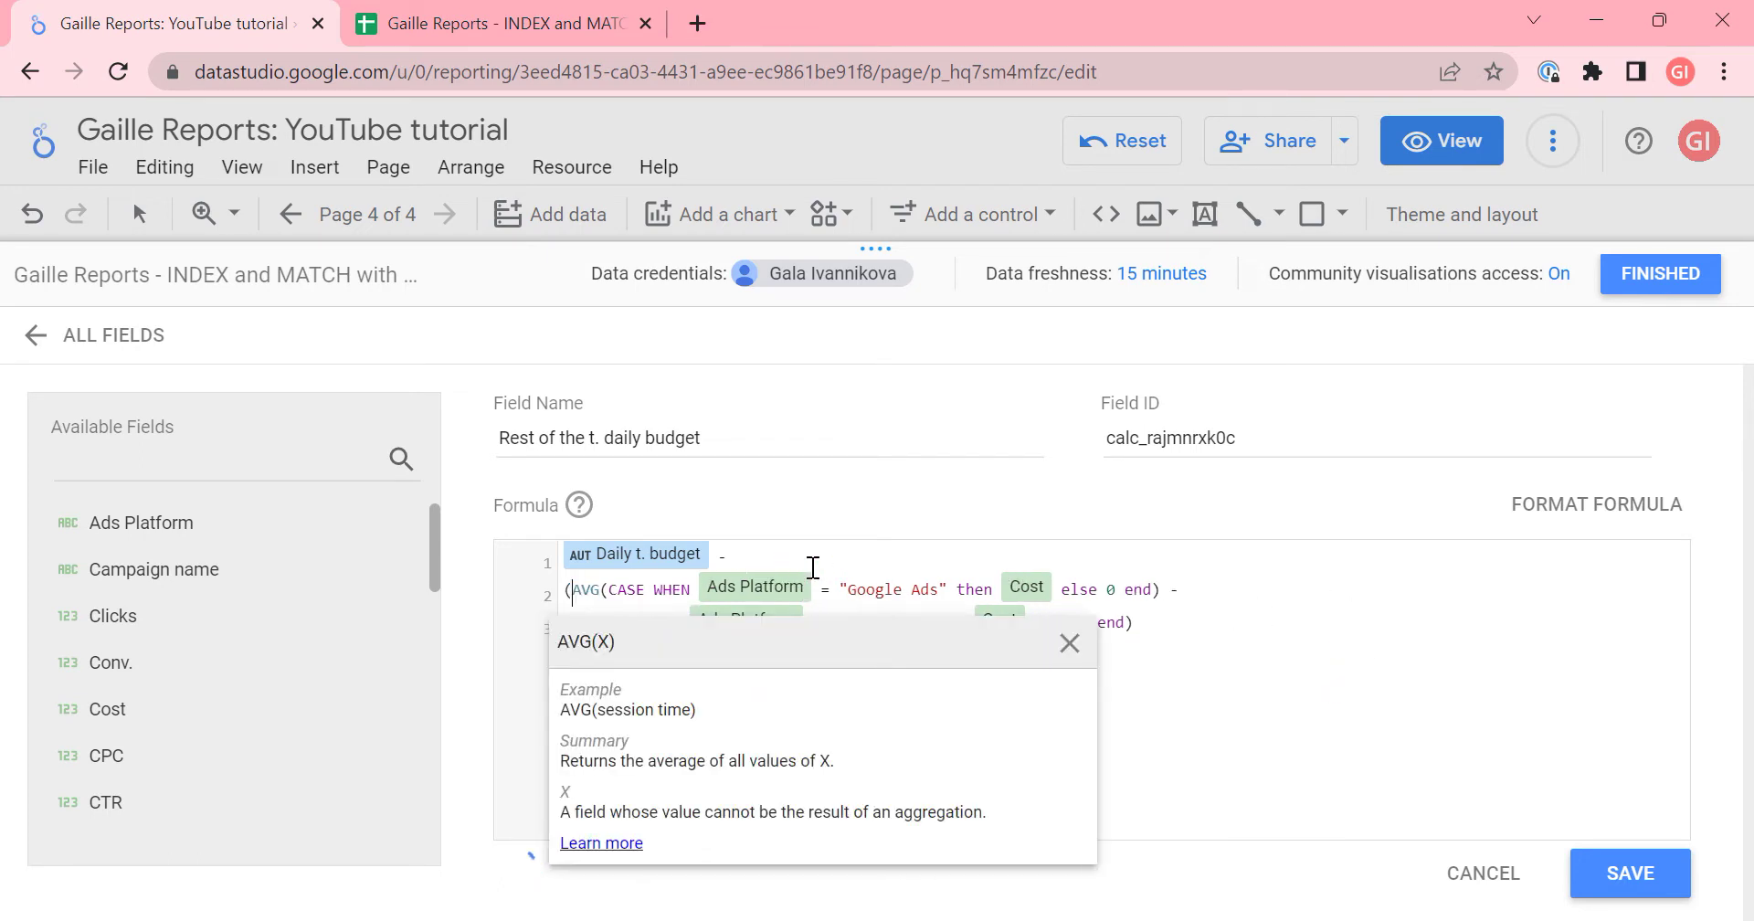
click(1206, 592)
key(BackSpace)
text(+)
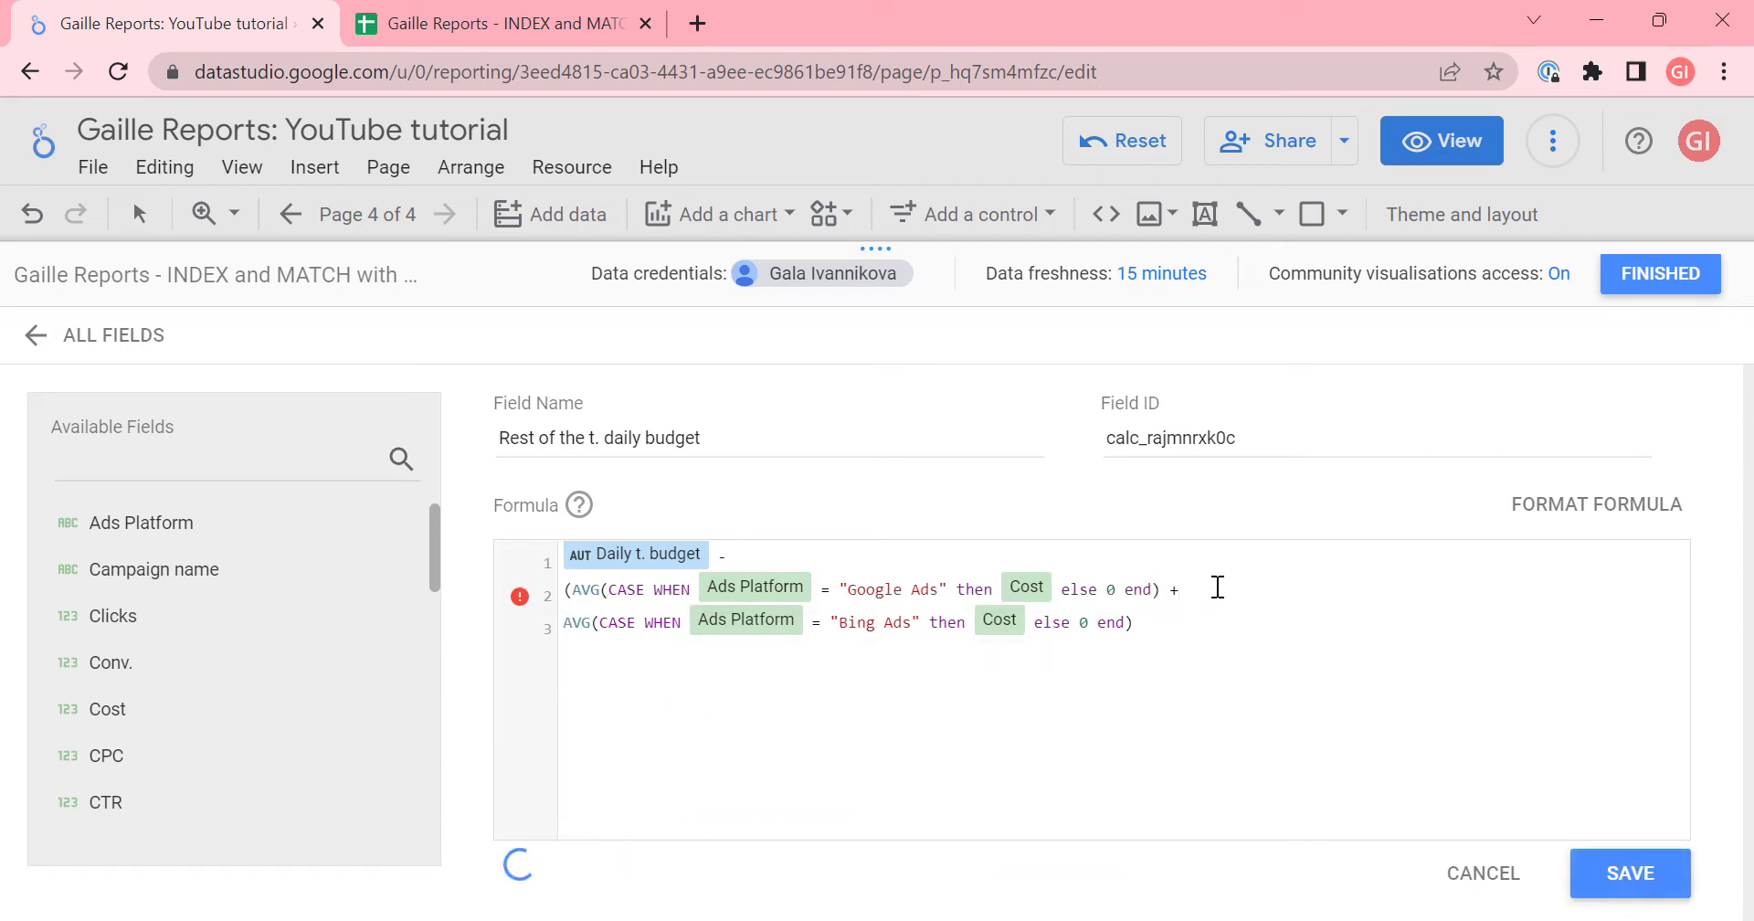
click(1179, 628)
text())
click(1653, 887)
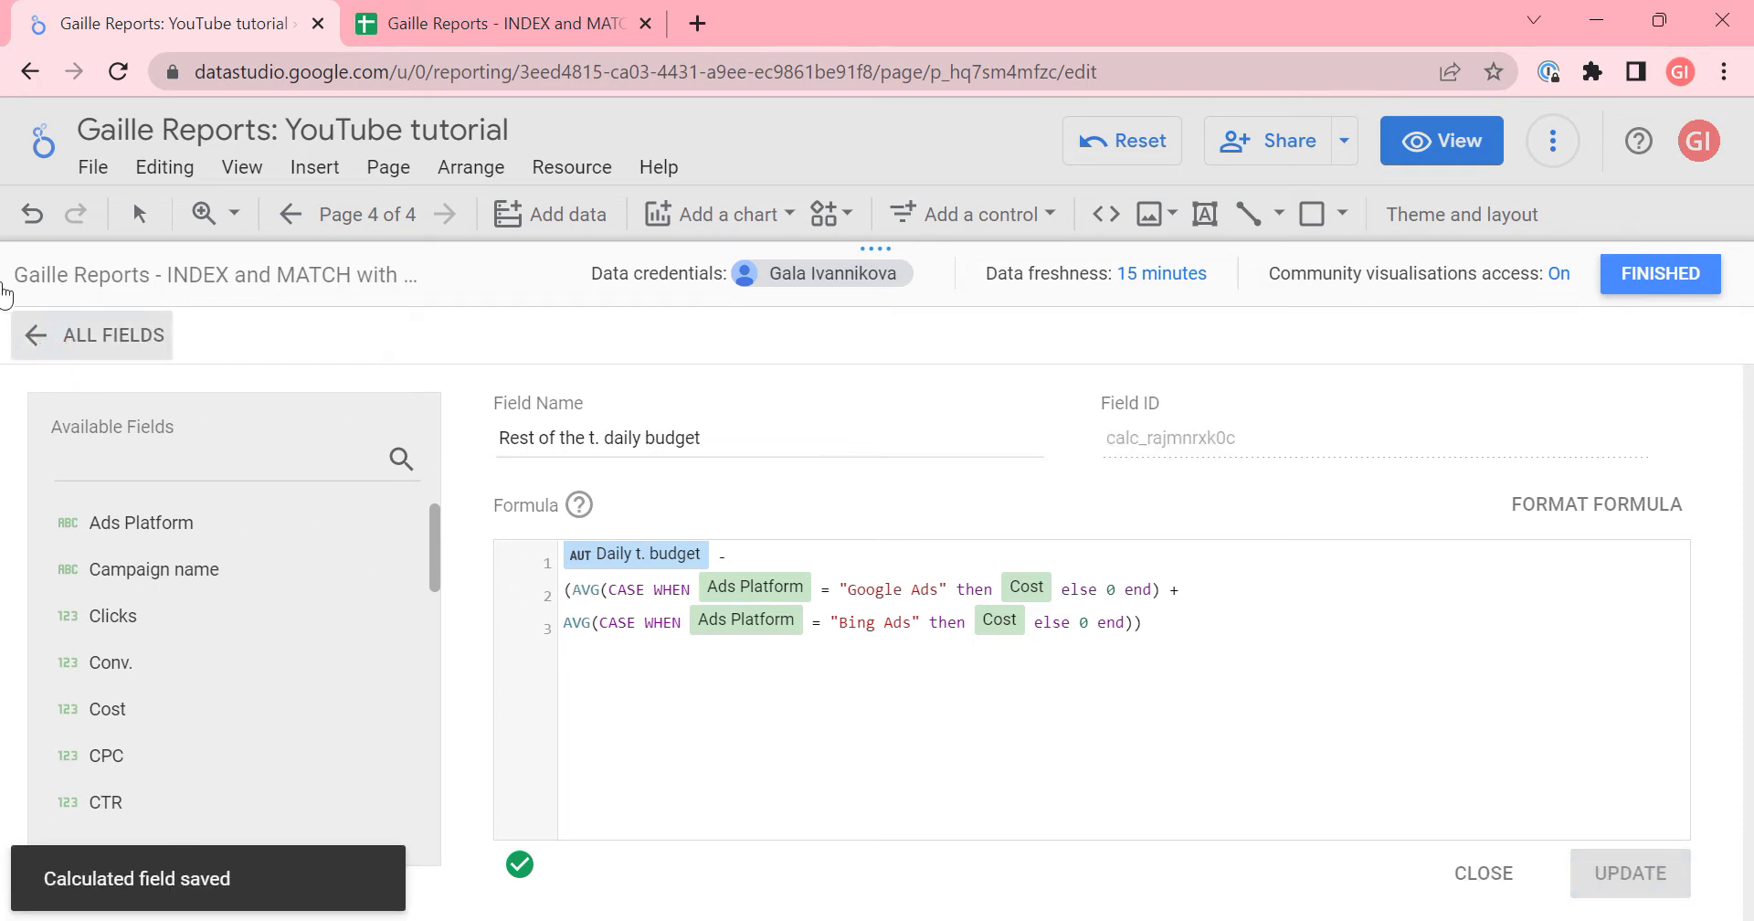
- Set the Rest of the t. daily budget field's type to Currency EUR - Euro (€) and finish editing the data source
click(18, 336)
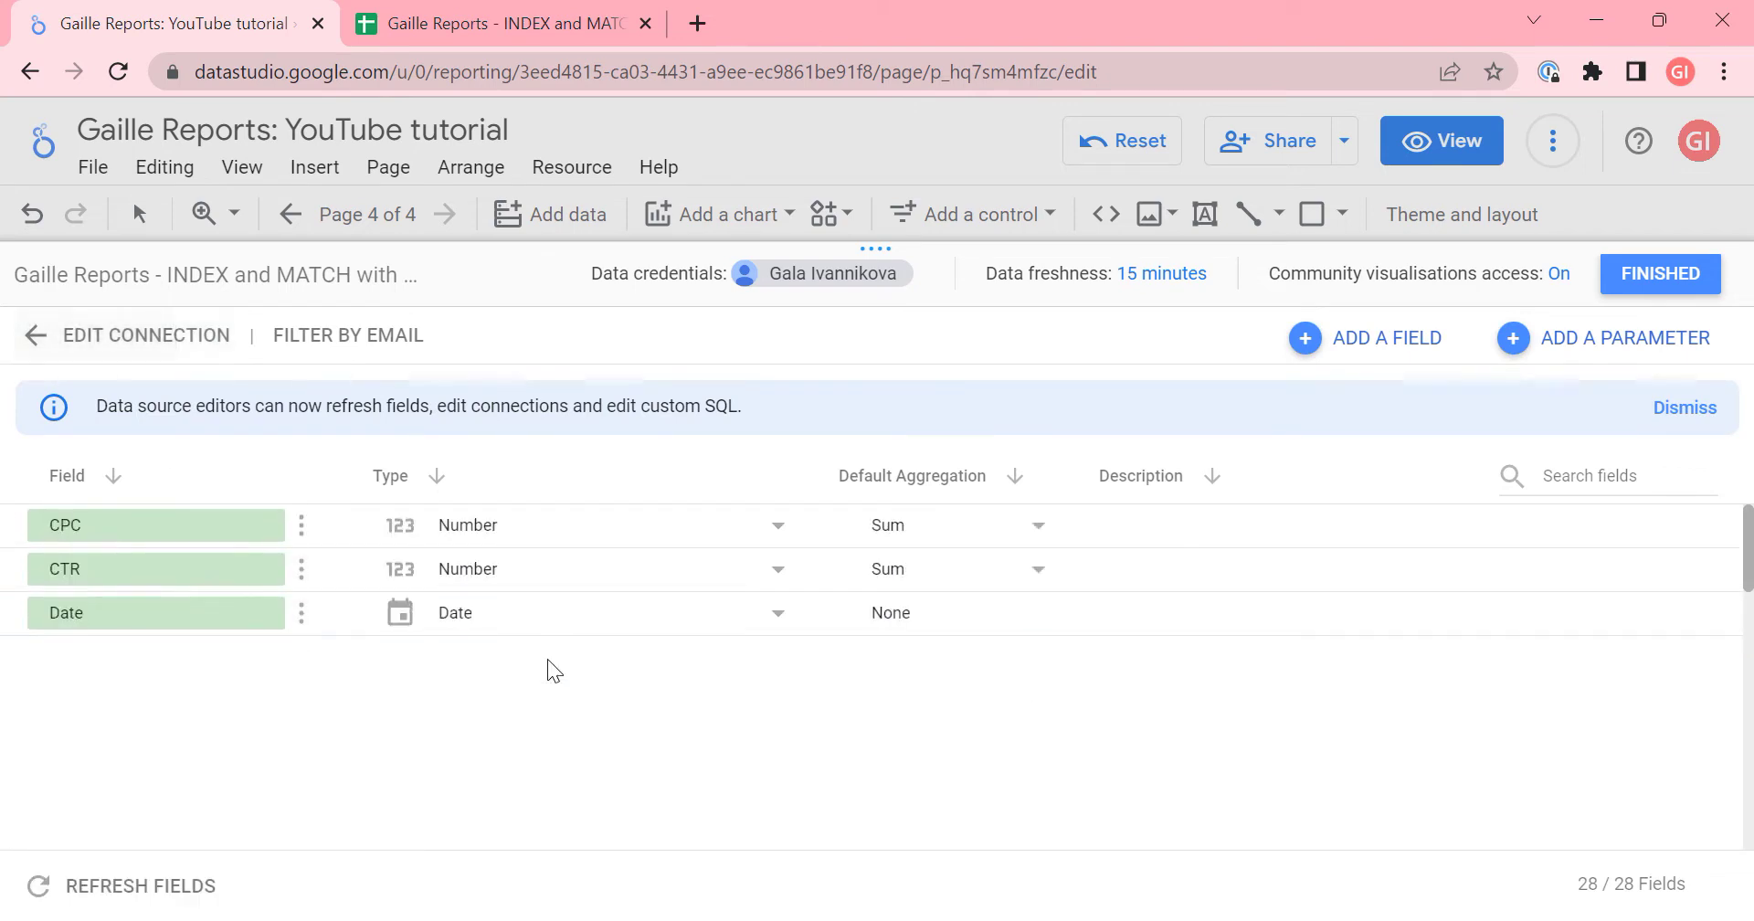
scroll(568, 651, down, 6)
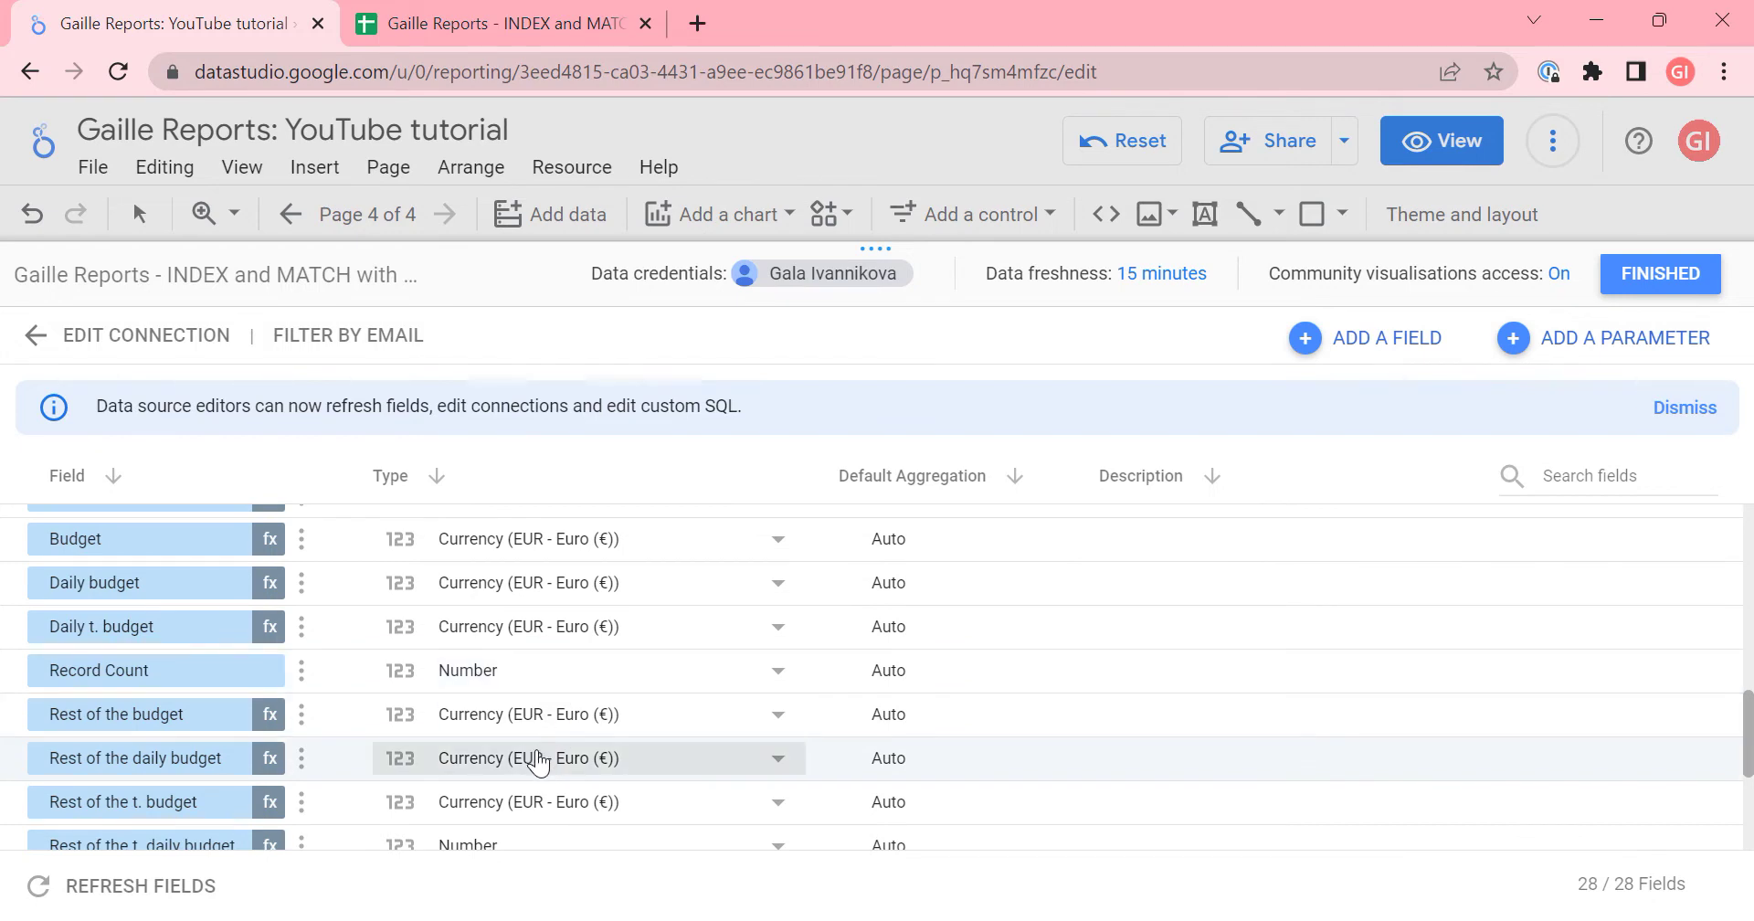
scroll(518, 811, down, 1)
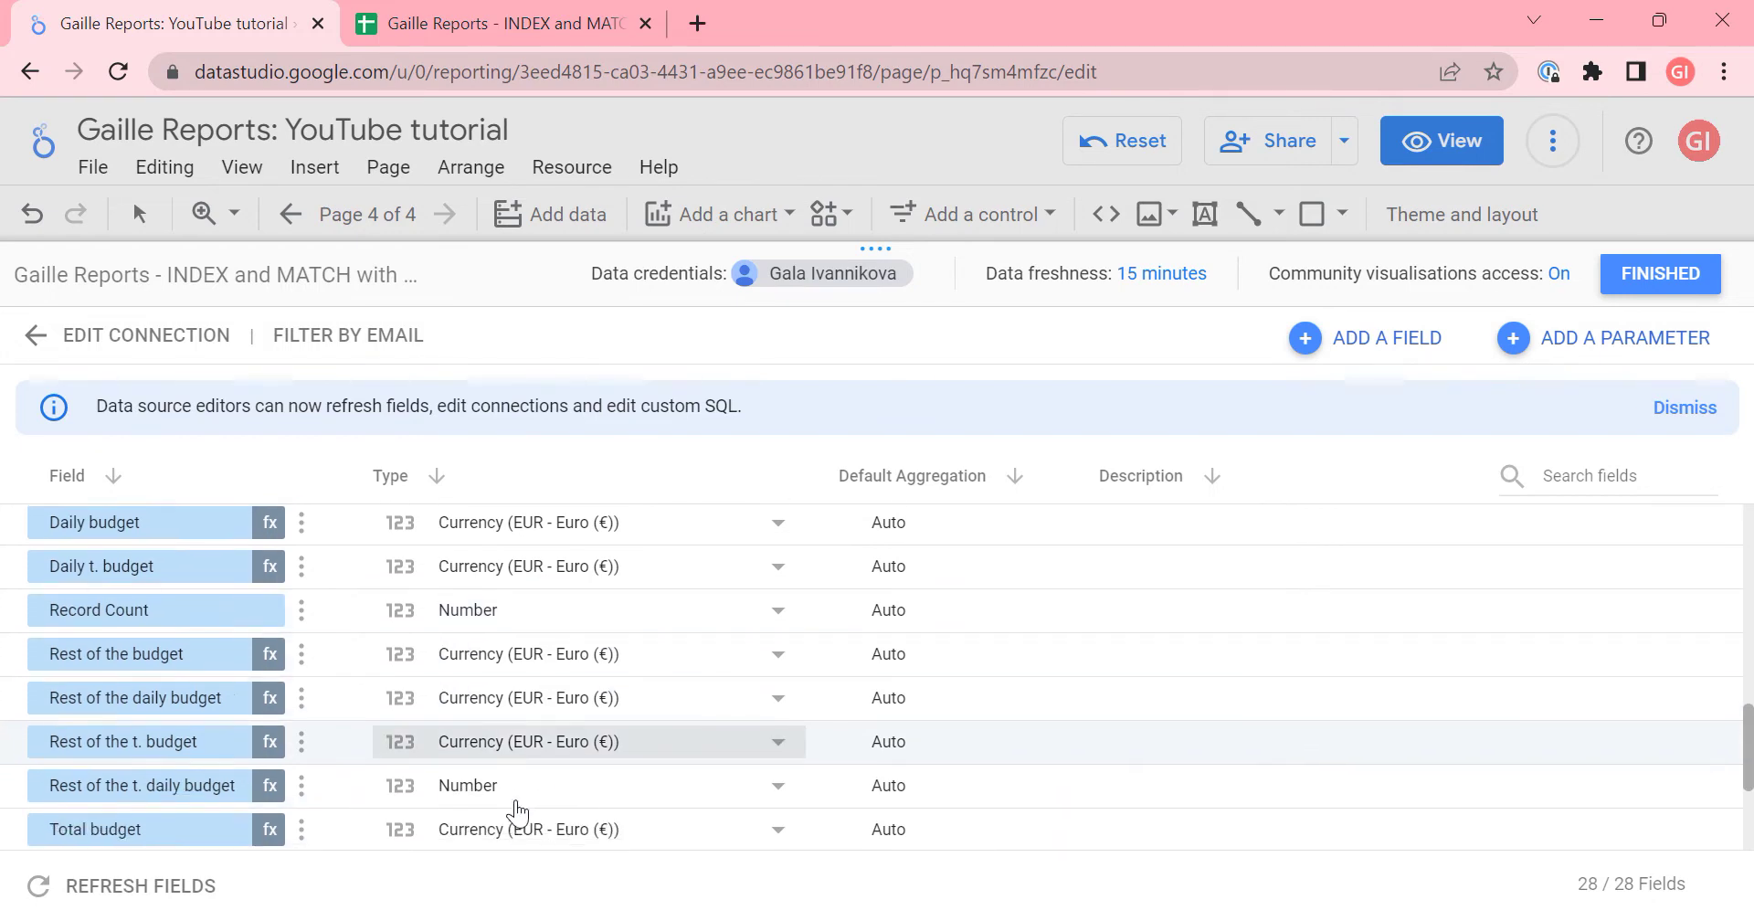
scroll(518, 810, down, 1)
click(534, 762)
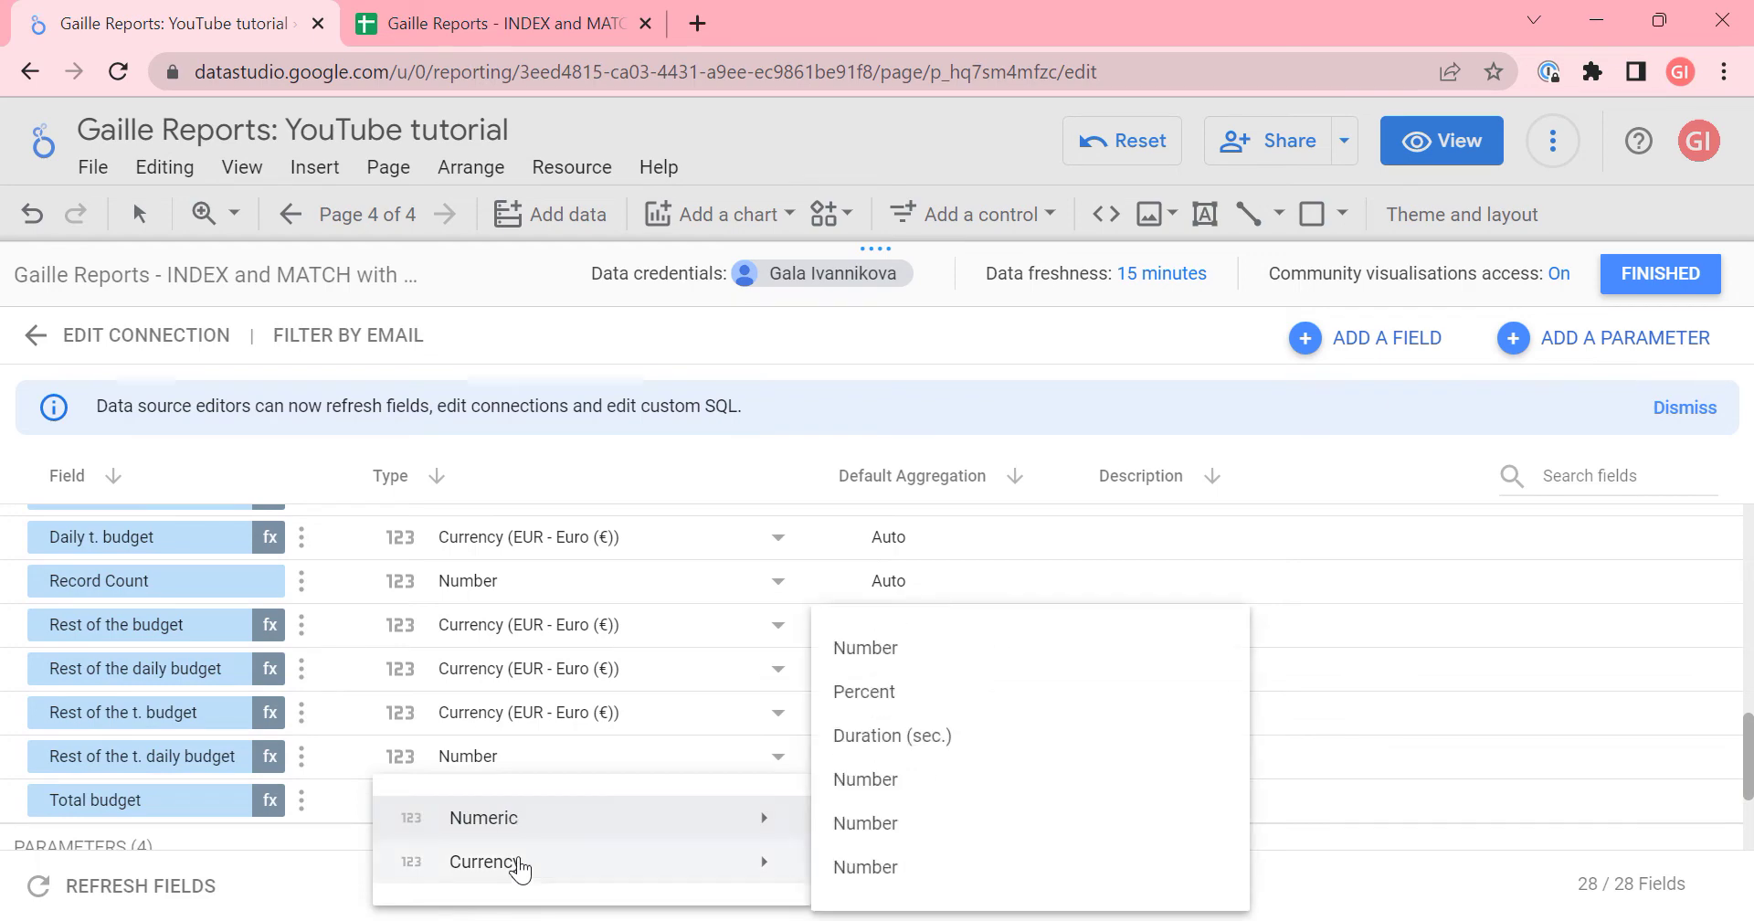
mouse_move(521, 870)
click(1010, 497)
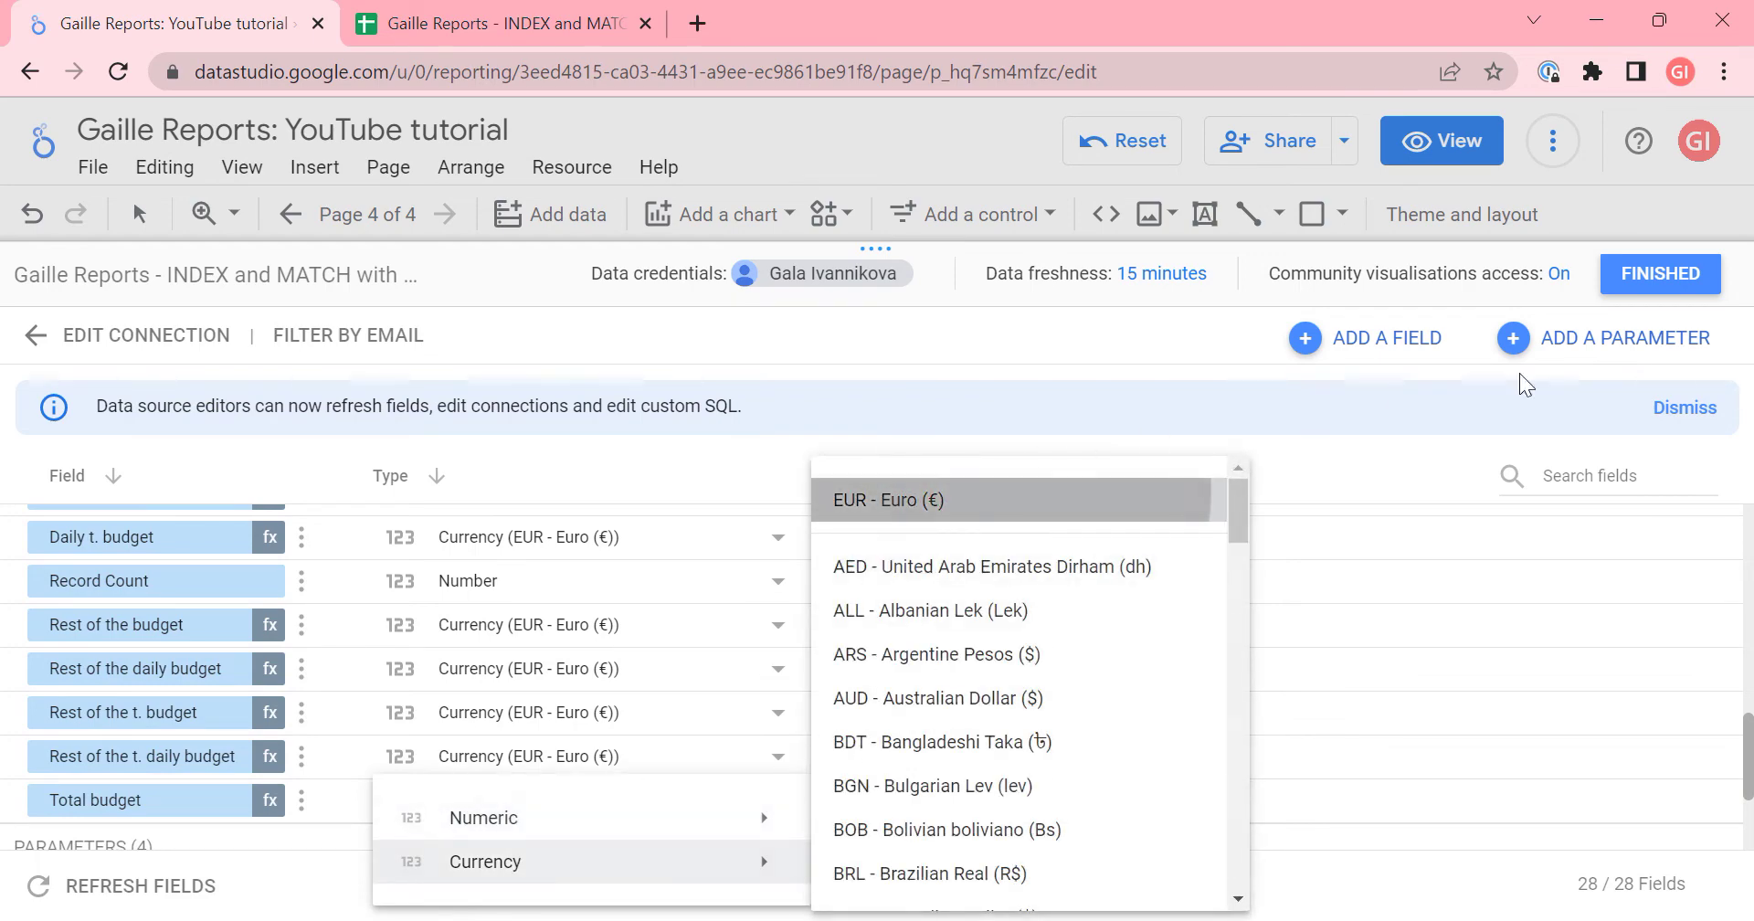
click(1656, 274)
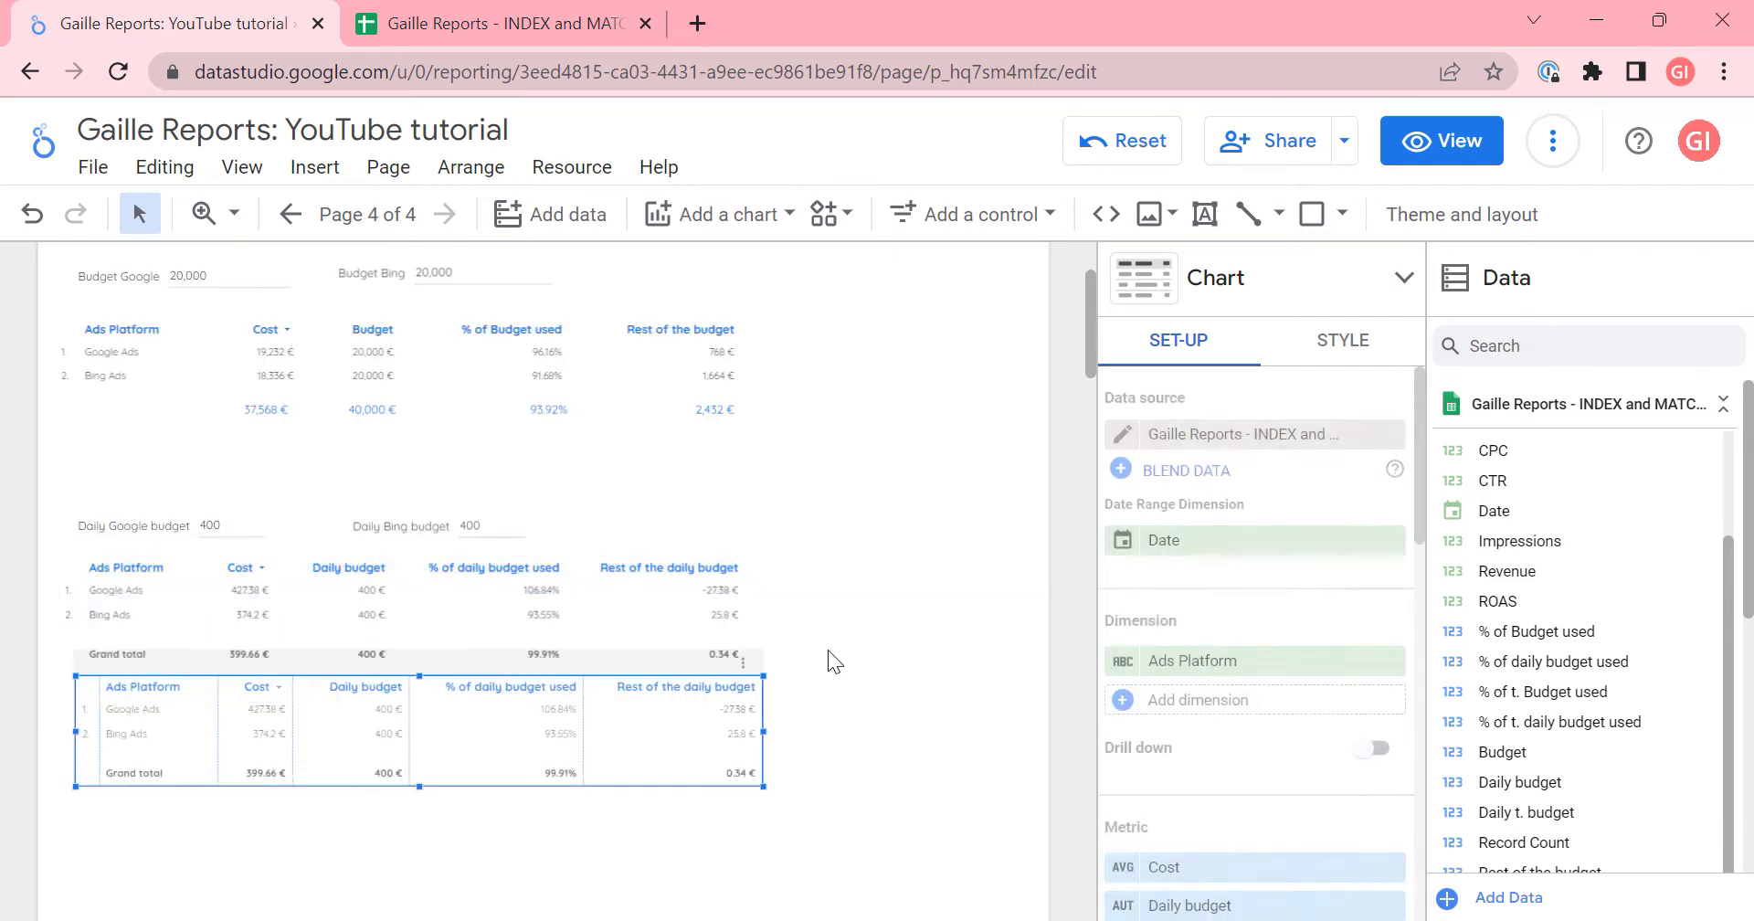
- Remove the Ads Platform dimension from the duplicated daily budget table
drag(757, 723, 756, 682)
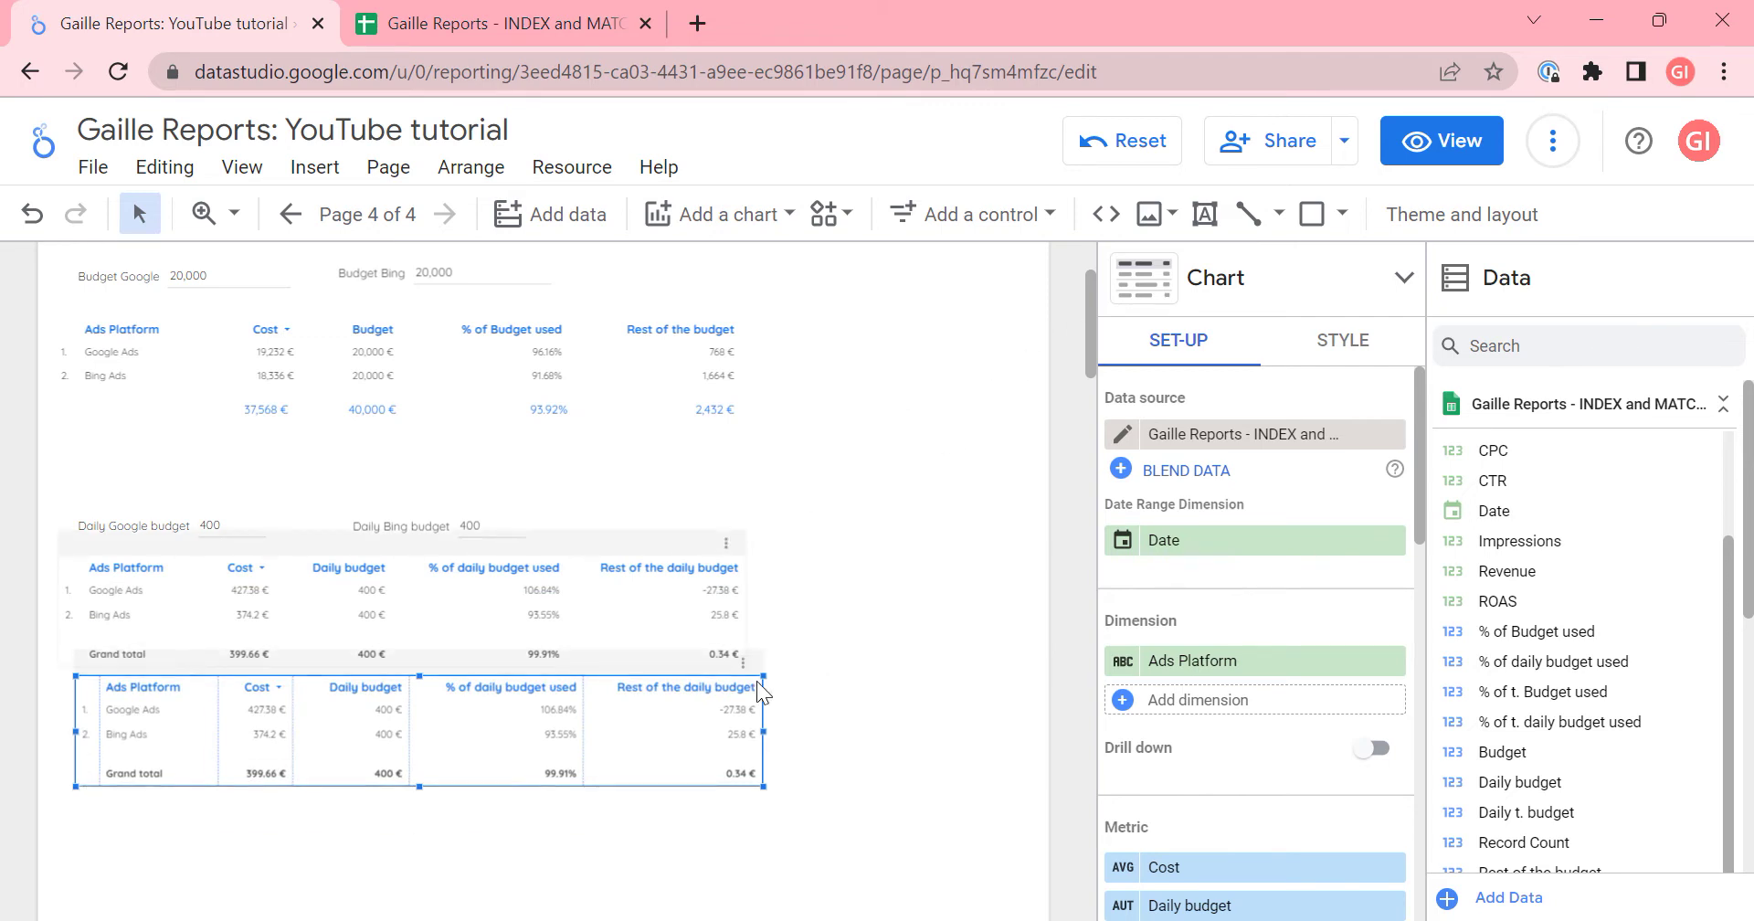
click(1393, 662)
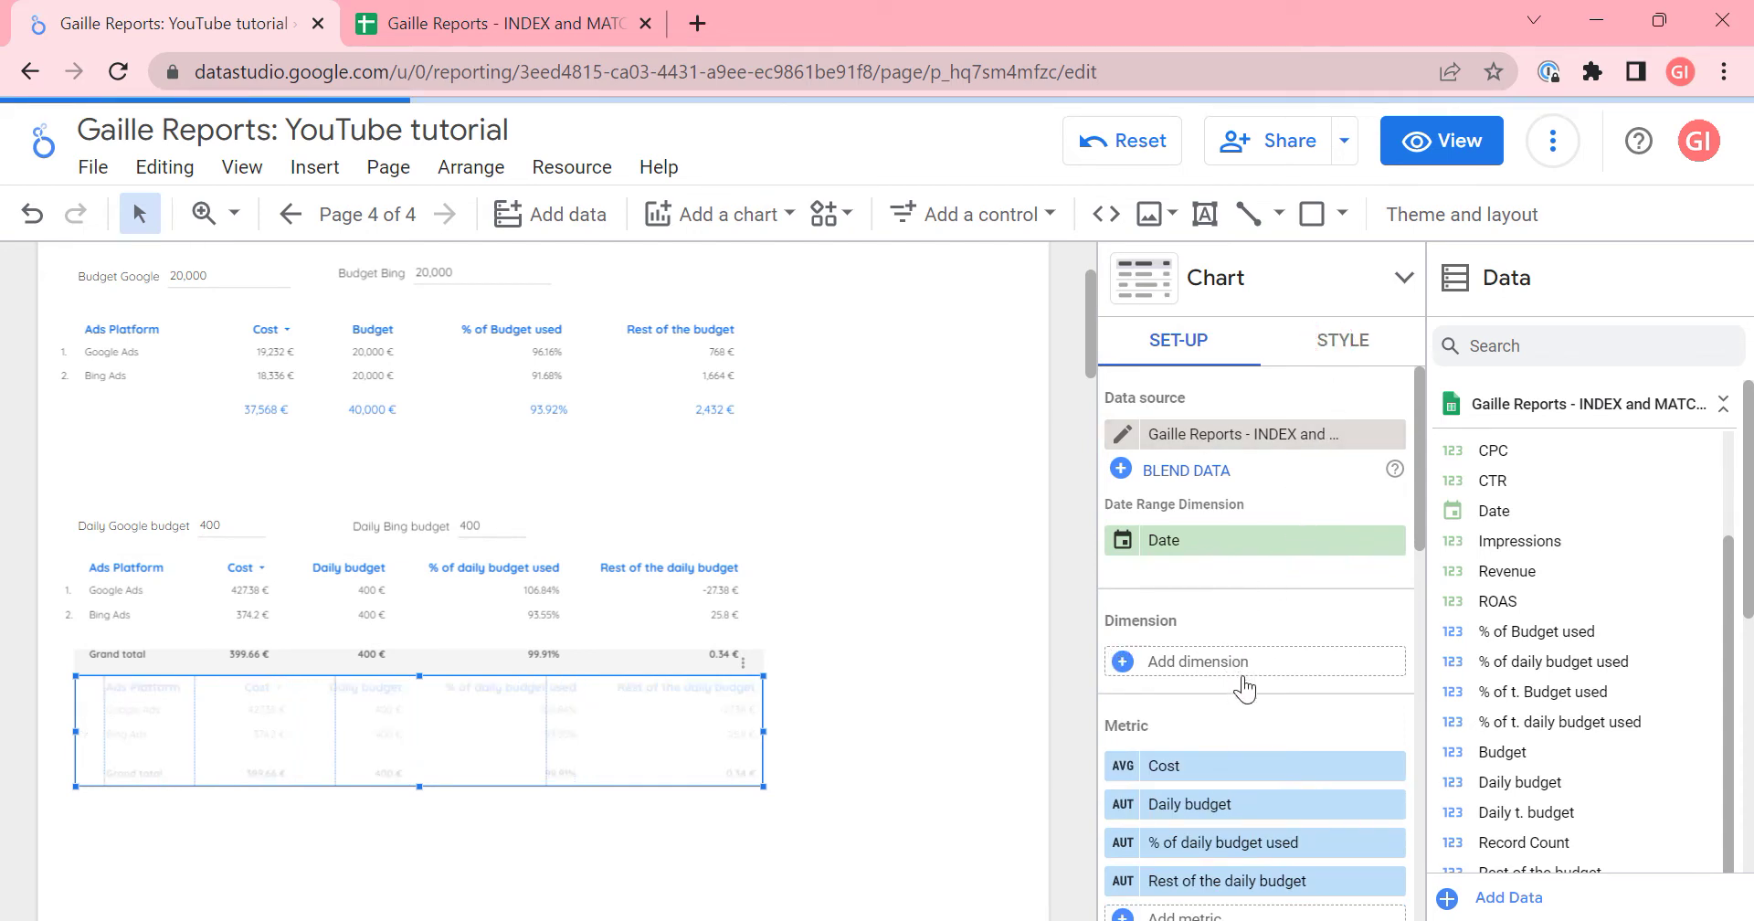
- Turn off the row numbers and the summary row of the duplicated daily budget table
click(1343, 340)
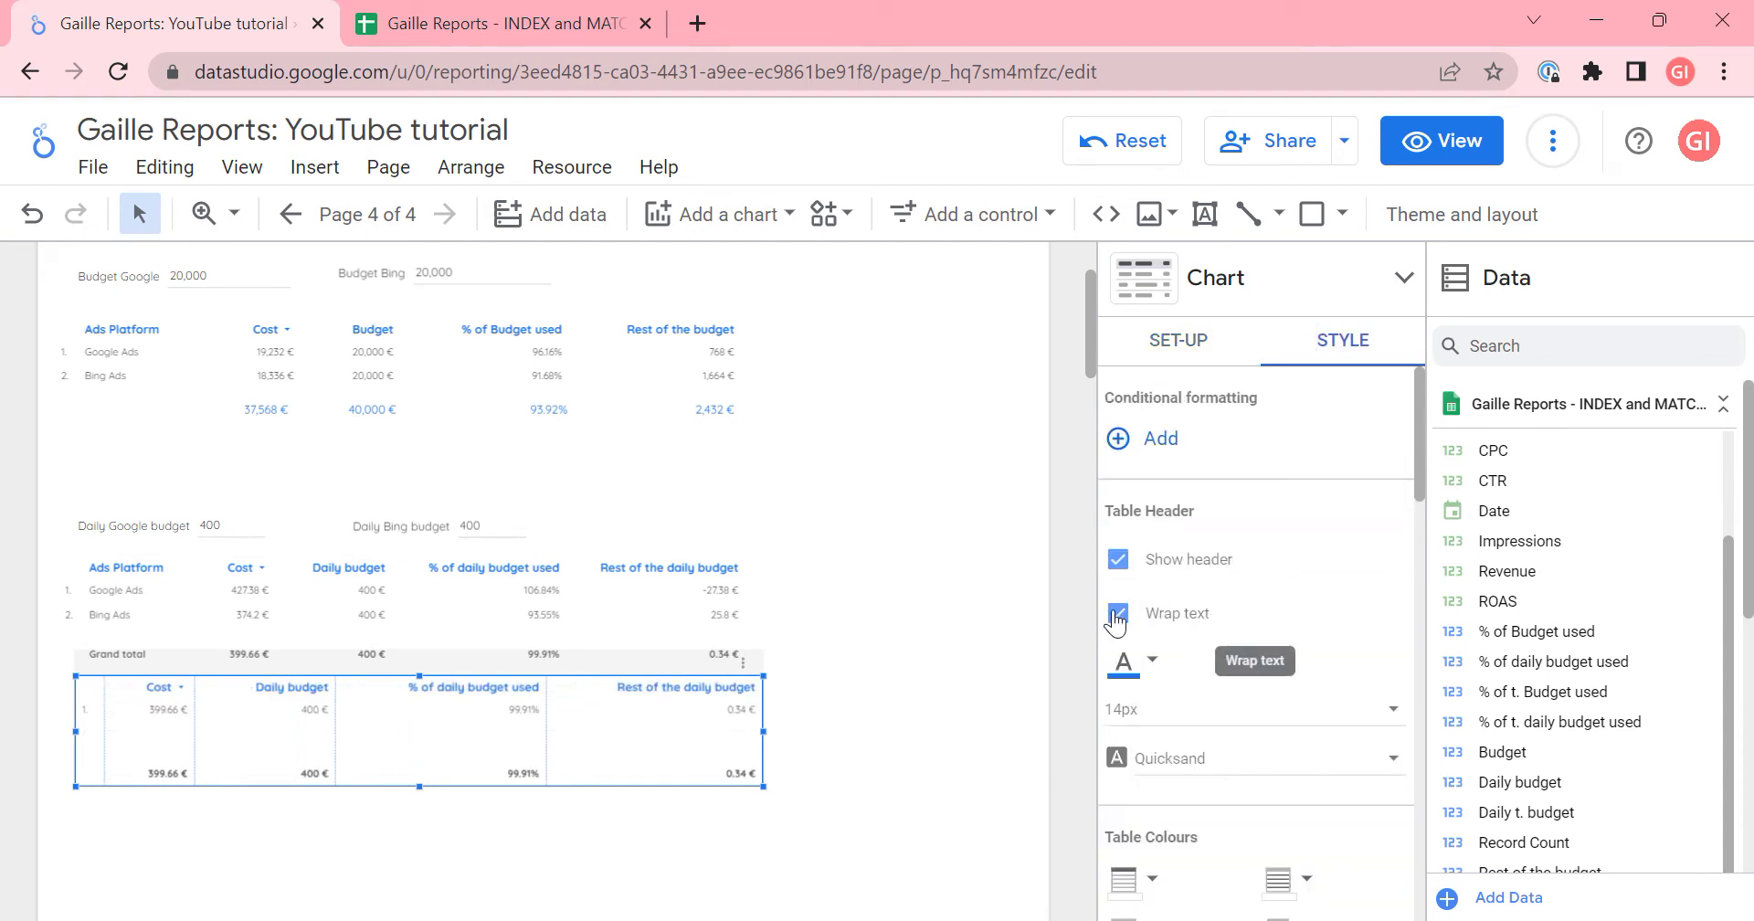
scroll(1273, 732, down, 2)
scroll(1298, 756, down, 2)
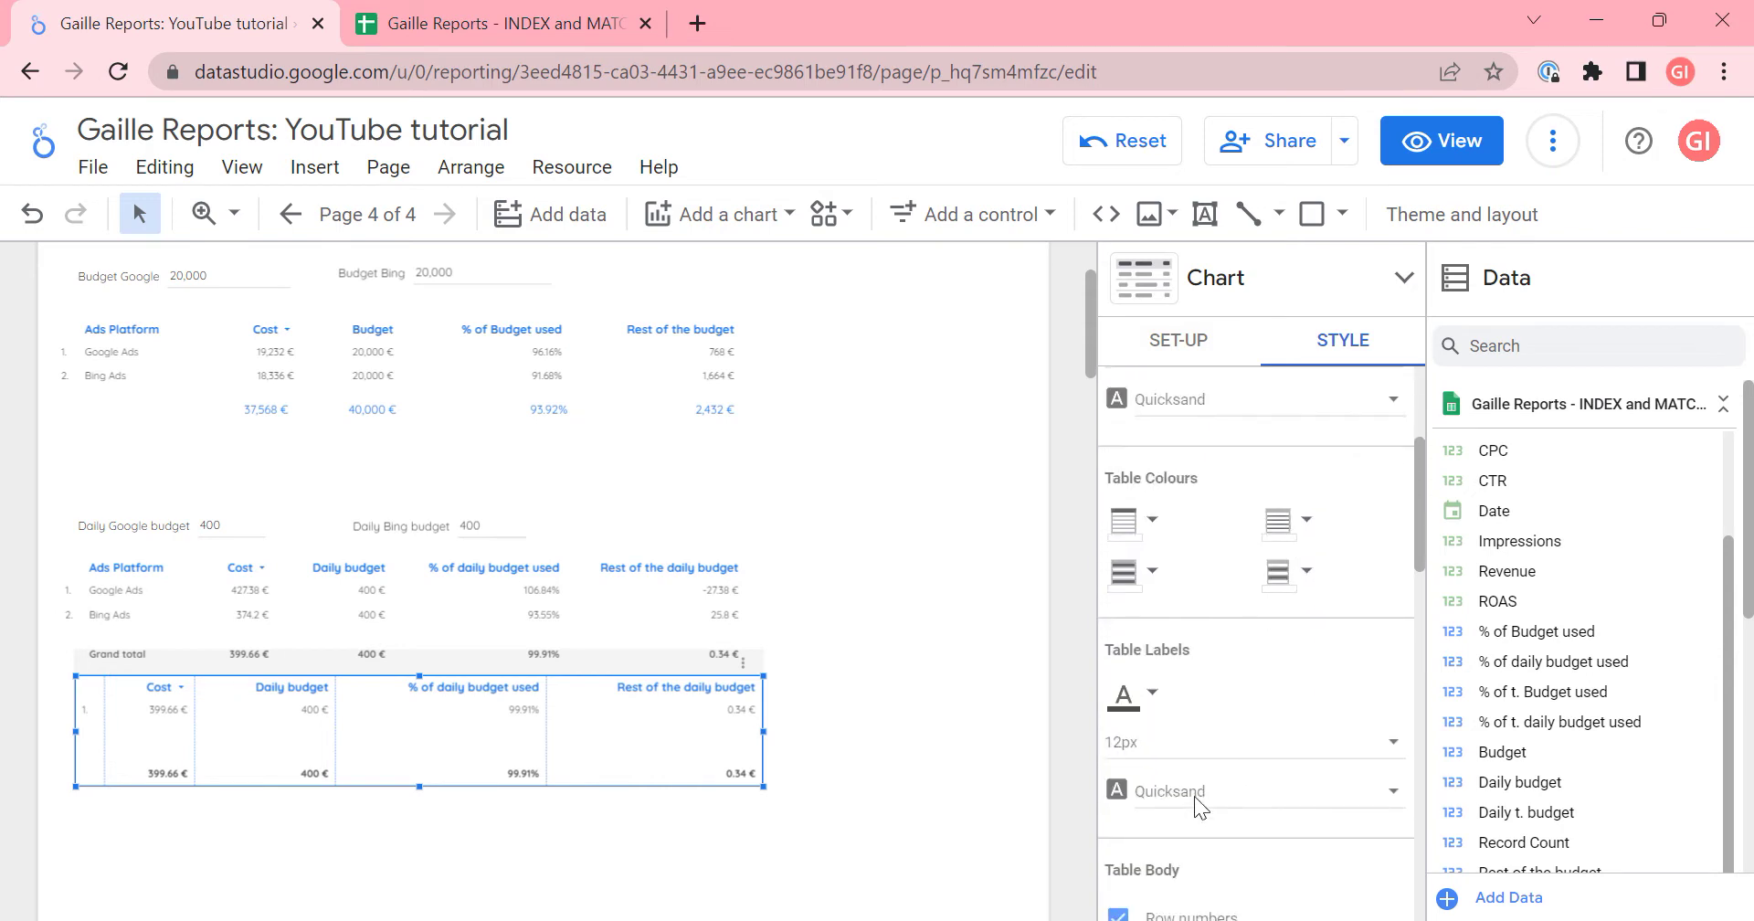
scroll(1172, 827, down, 3)
click(1119, 643)
click(1118, 643)
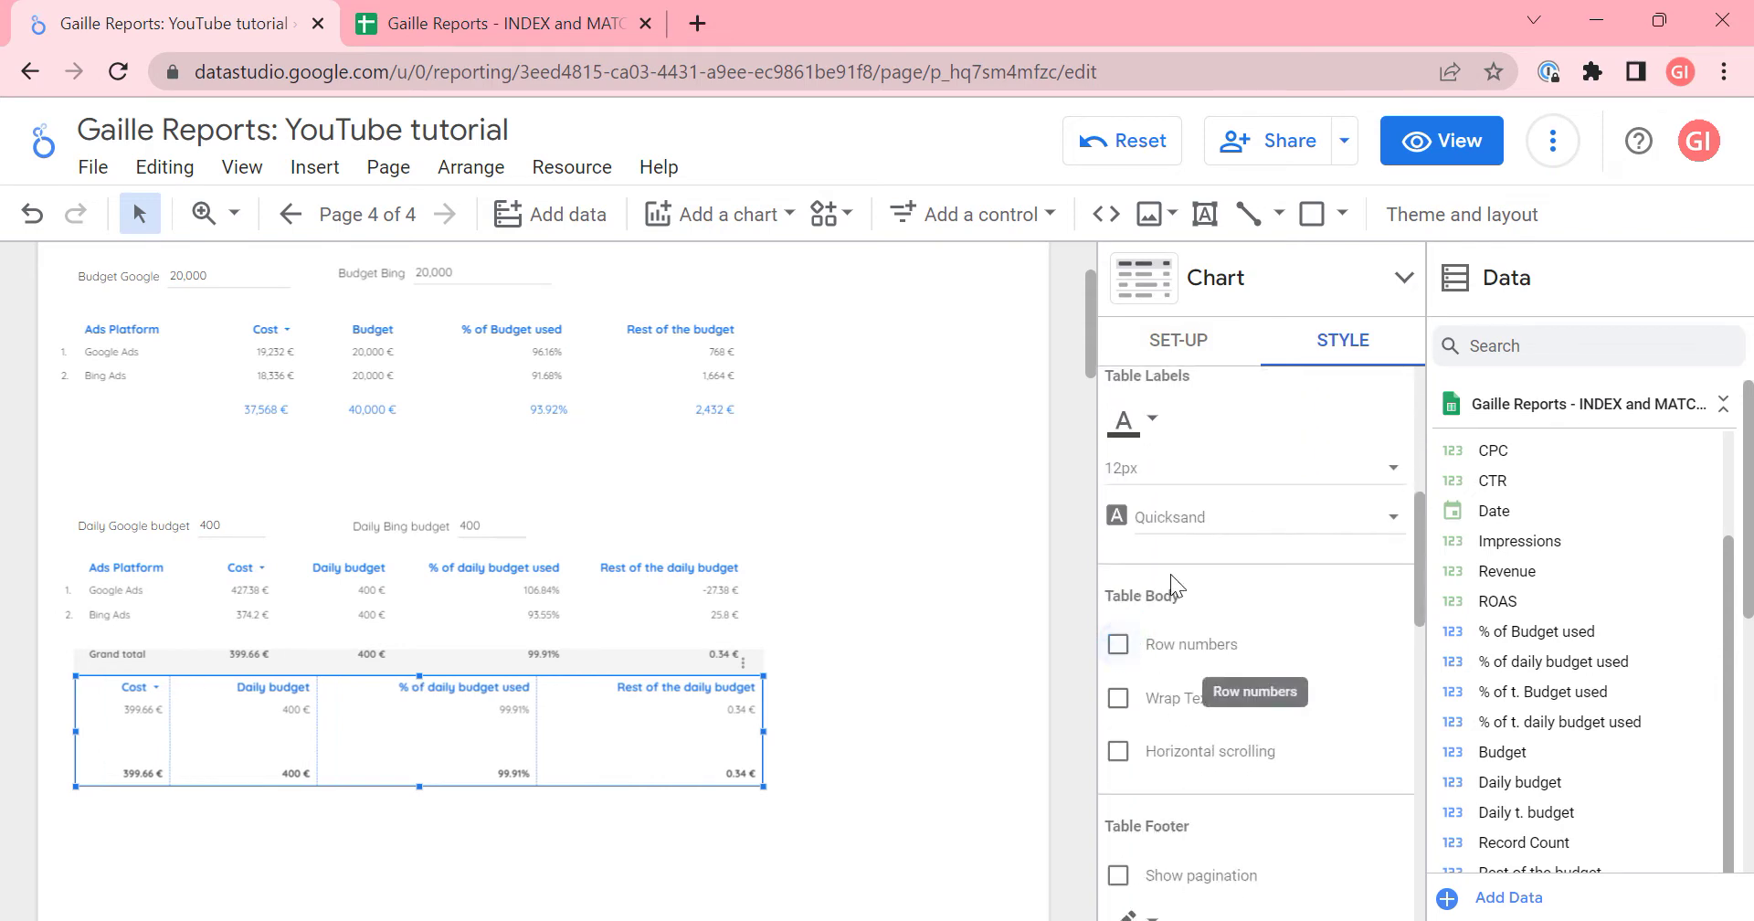
click(1178, 341)
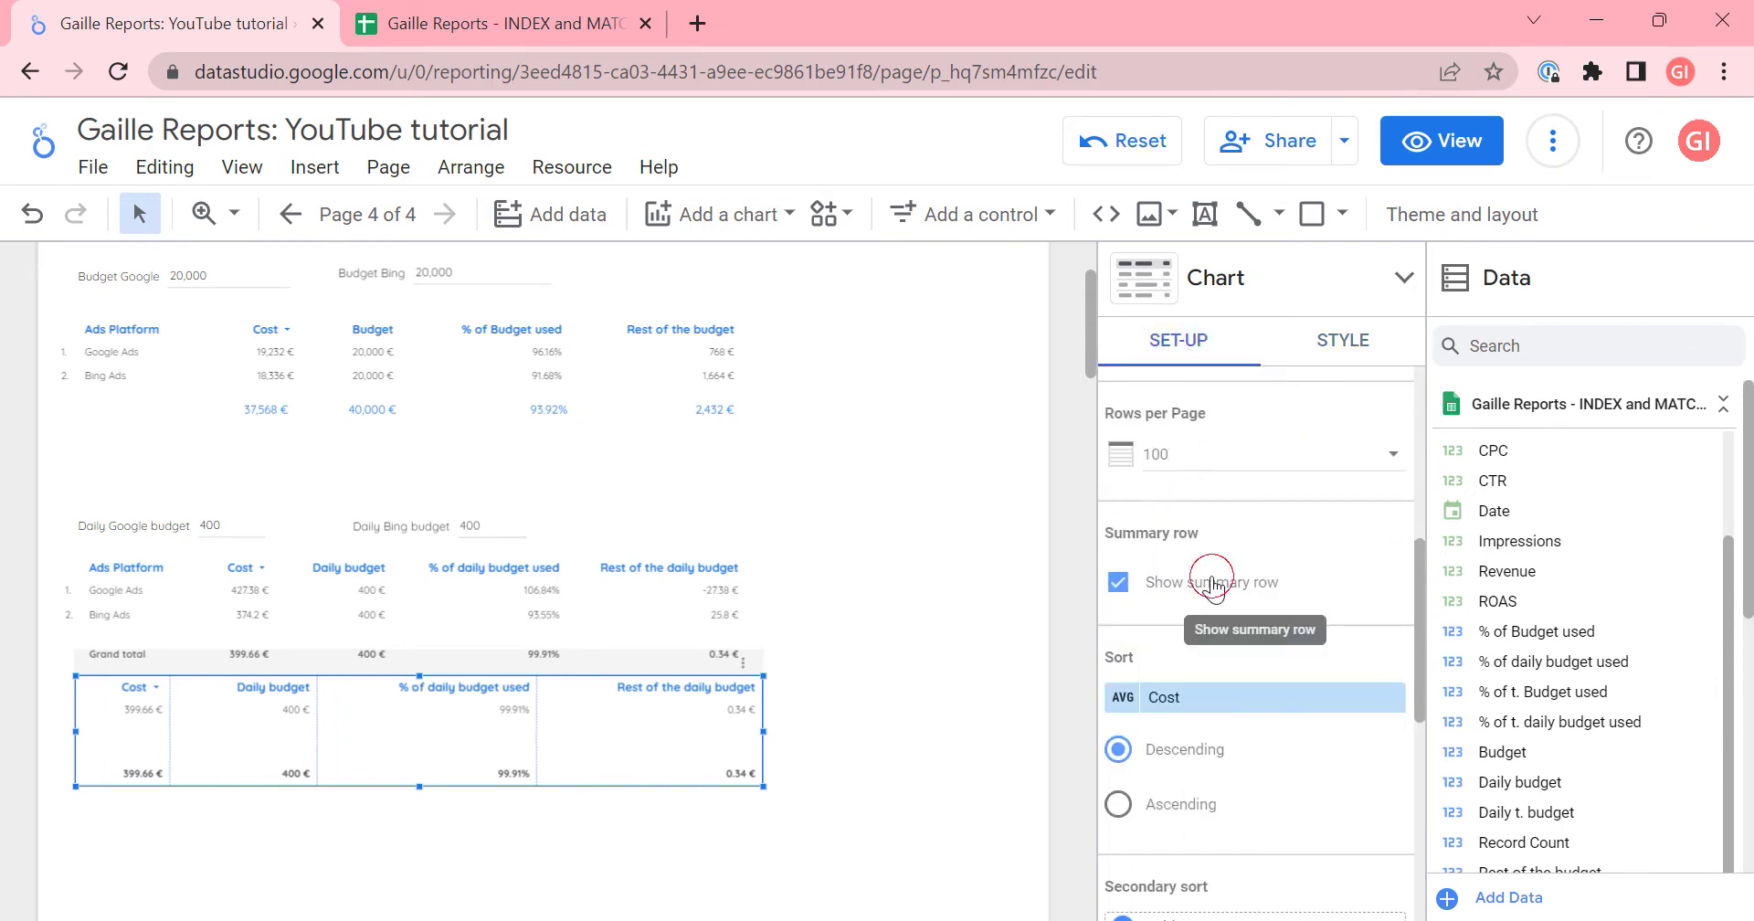
click(1212, 580)
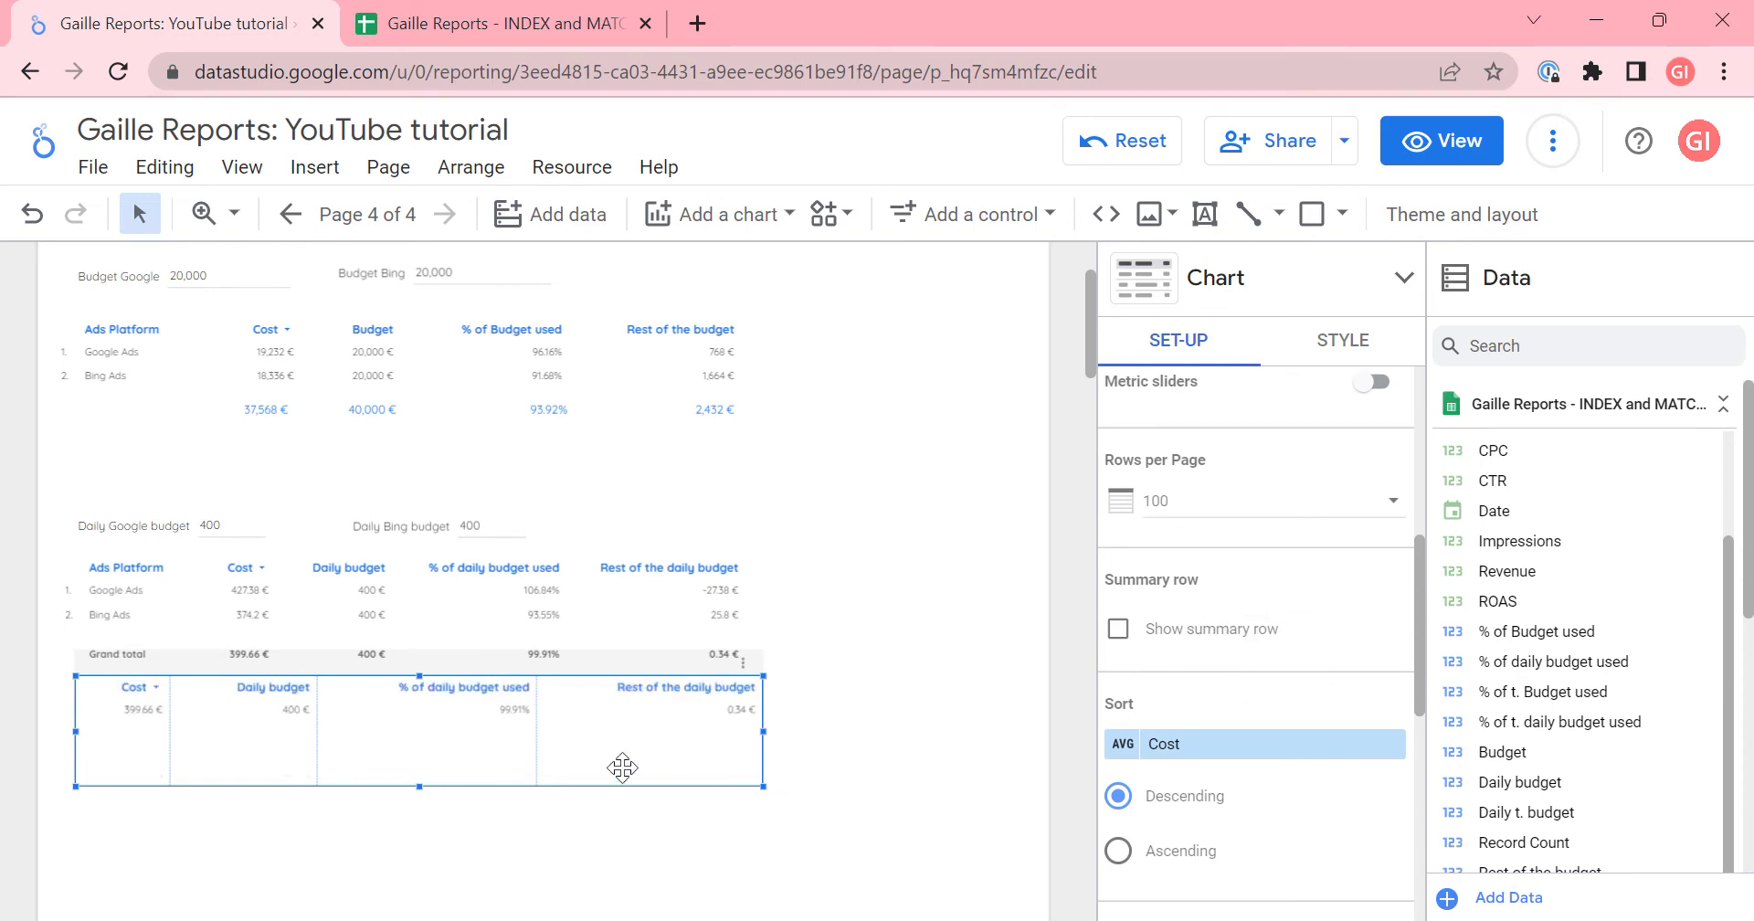
- Shrink the duplicated table to its single row, align its columns with the daily budget table above, and lower it slightly
drag(72, 733, 183, 733)
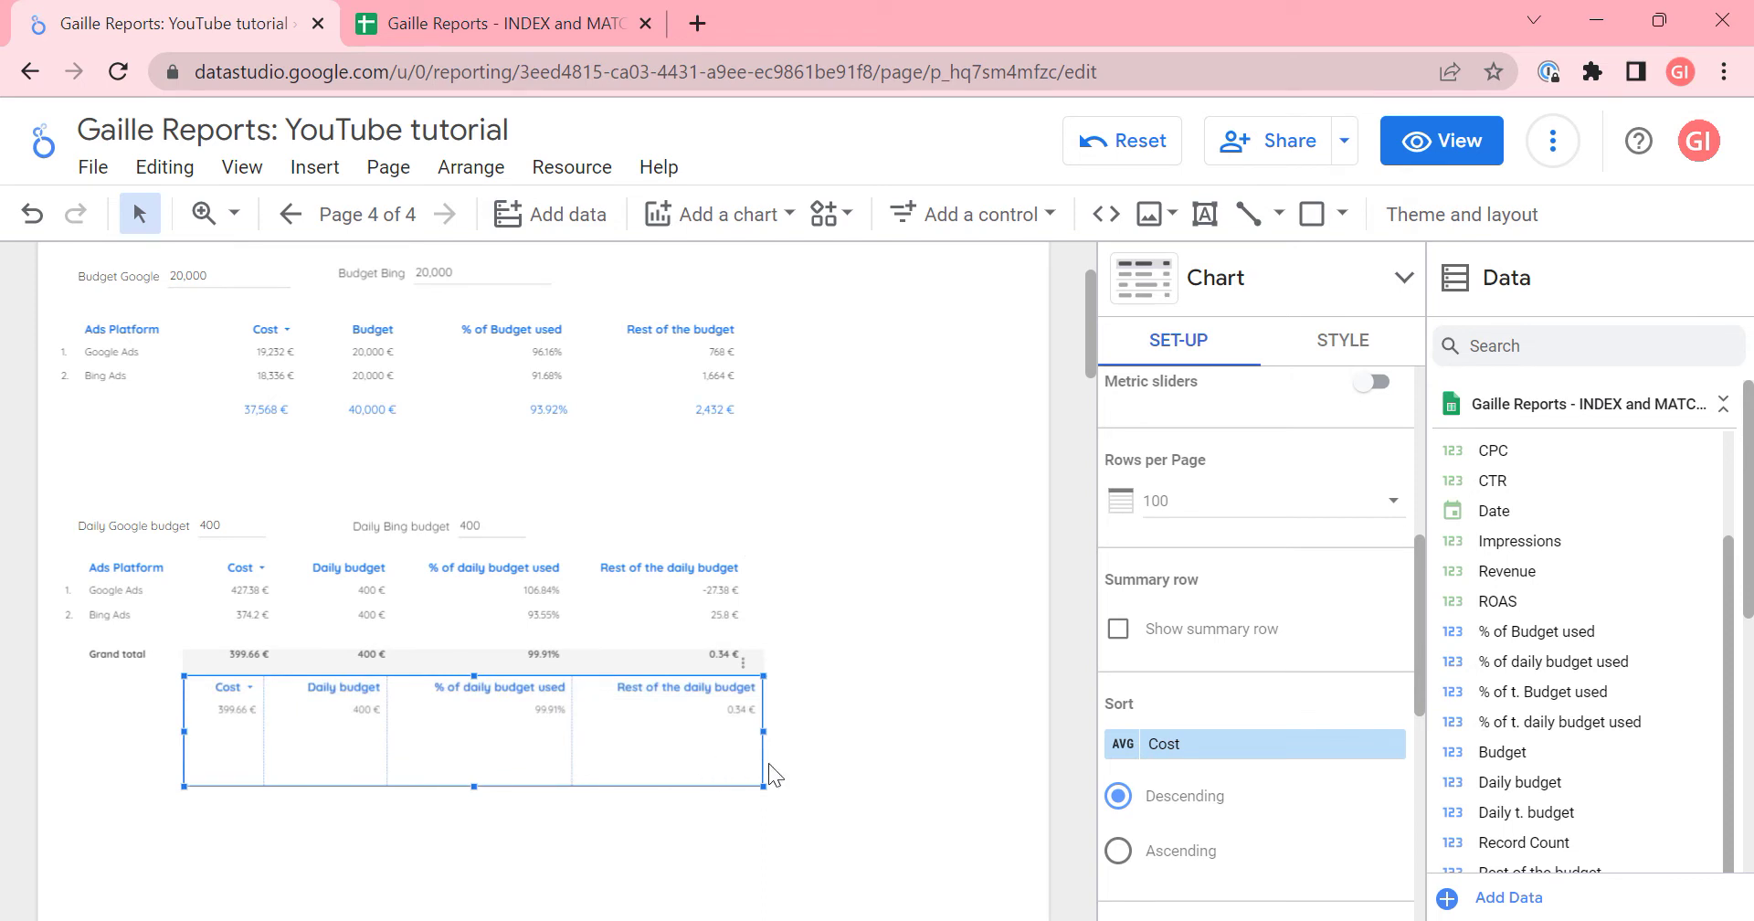
mouse_move(763, 732)
mouse_down()
mouse_move(746, 727)
mouse_move(760, 723)
mouse_move(768, 777)
mouse_move(746, 731)
mouse_up()
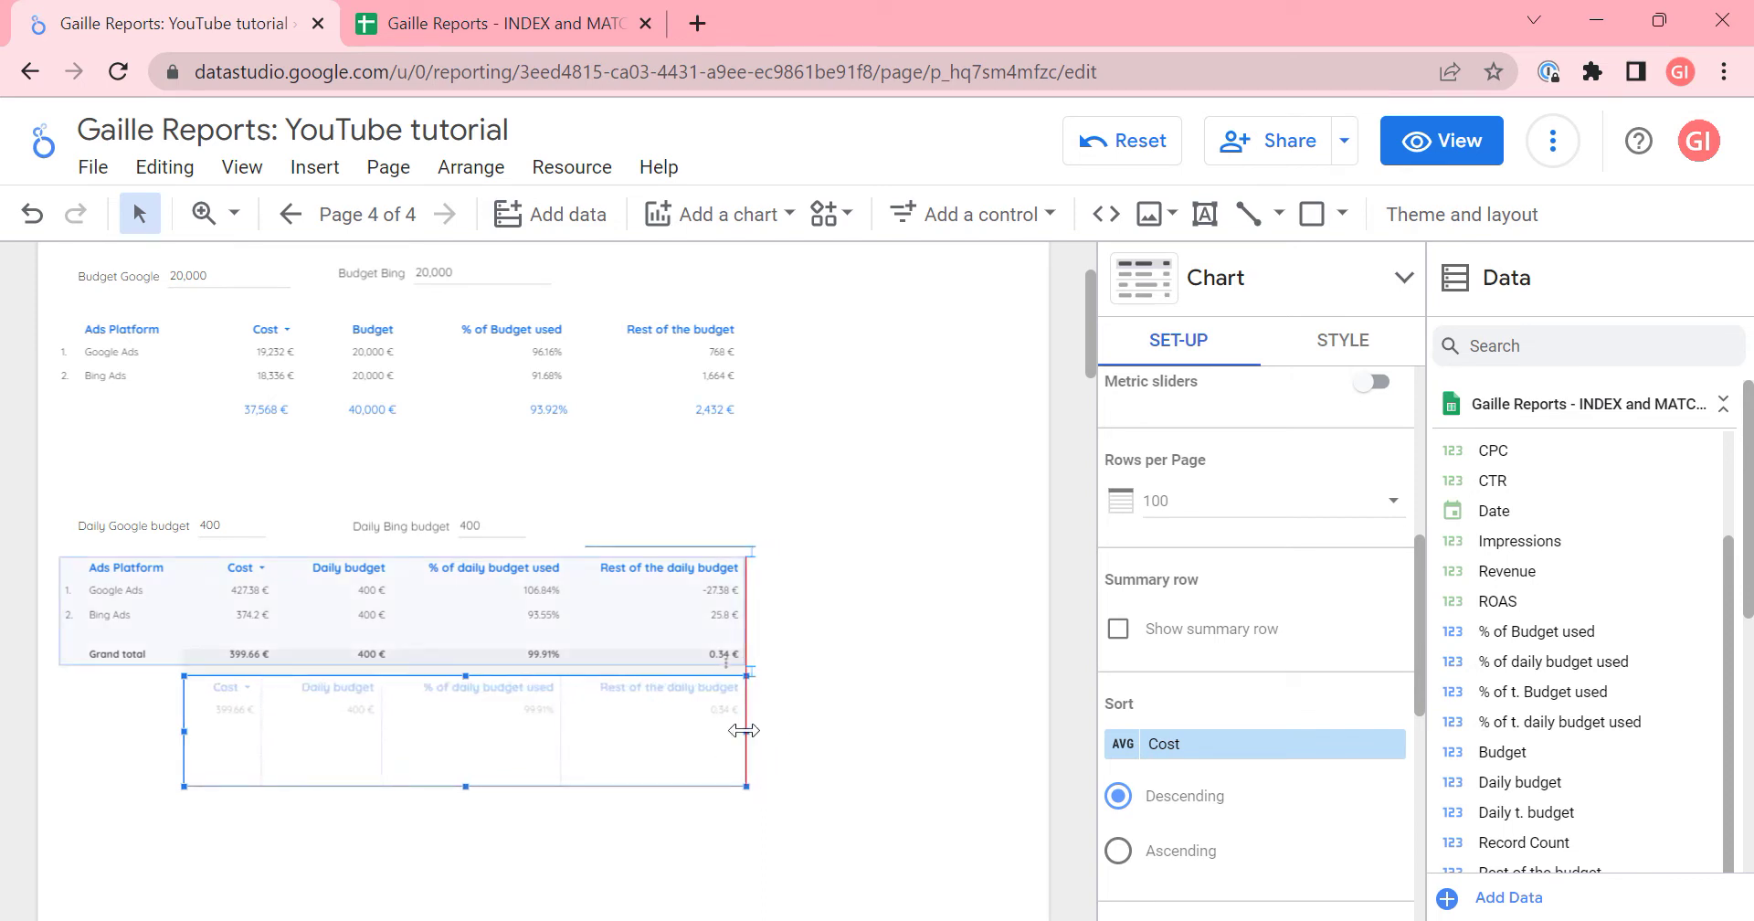
drag(466, 786, 470, 733)
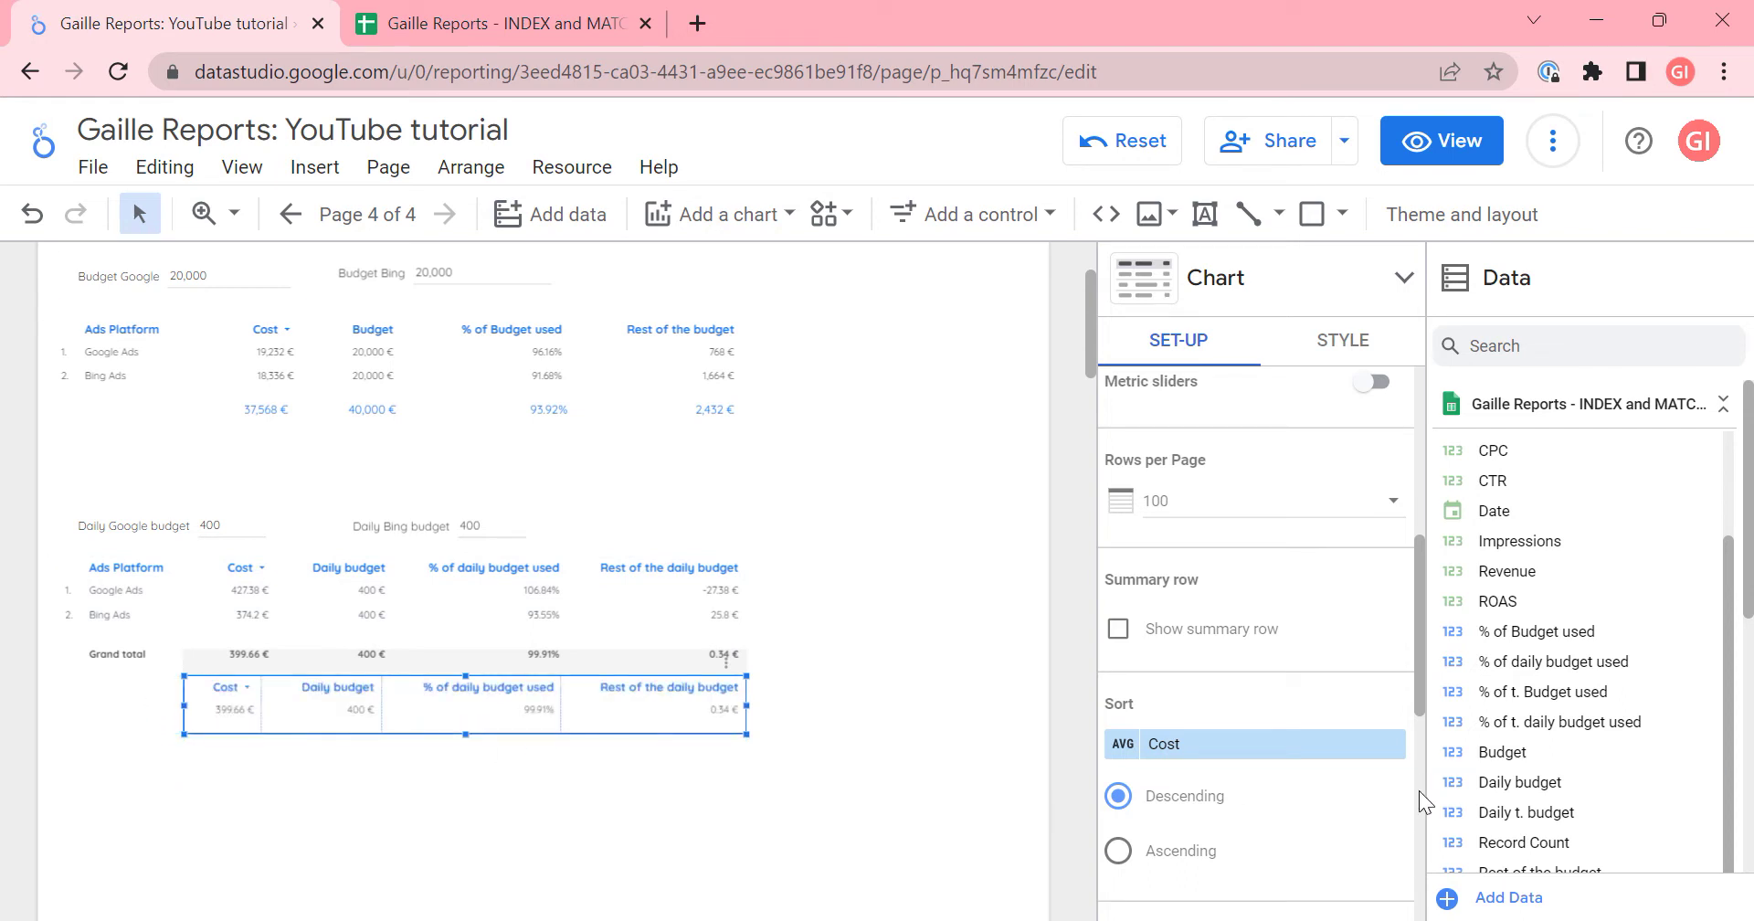
key(ctrl+z)
key(ctrl+z)
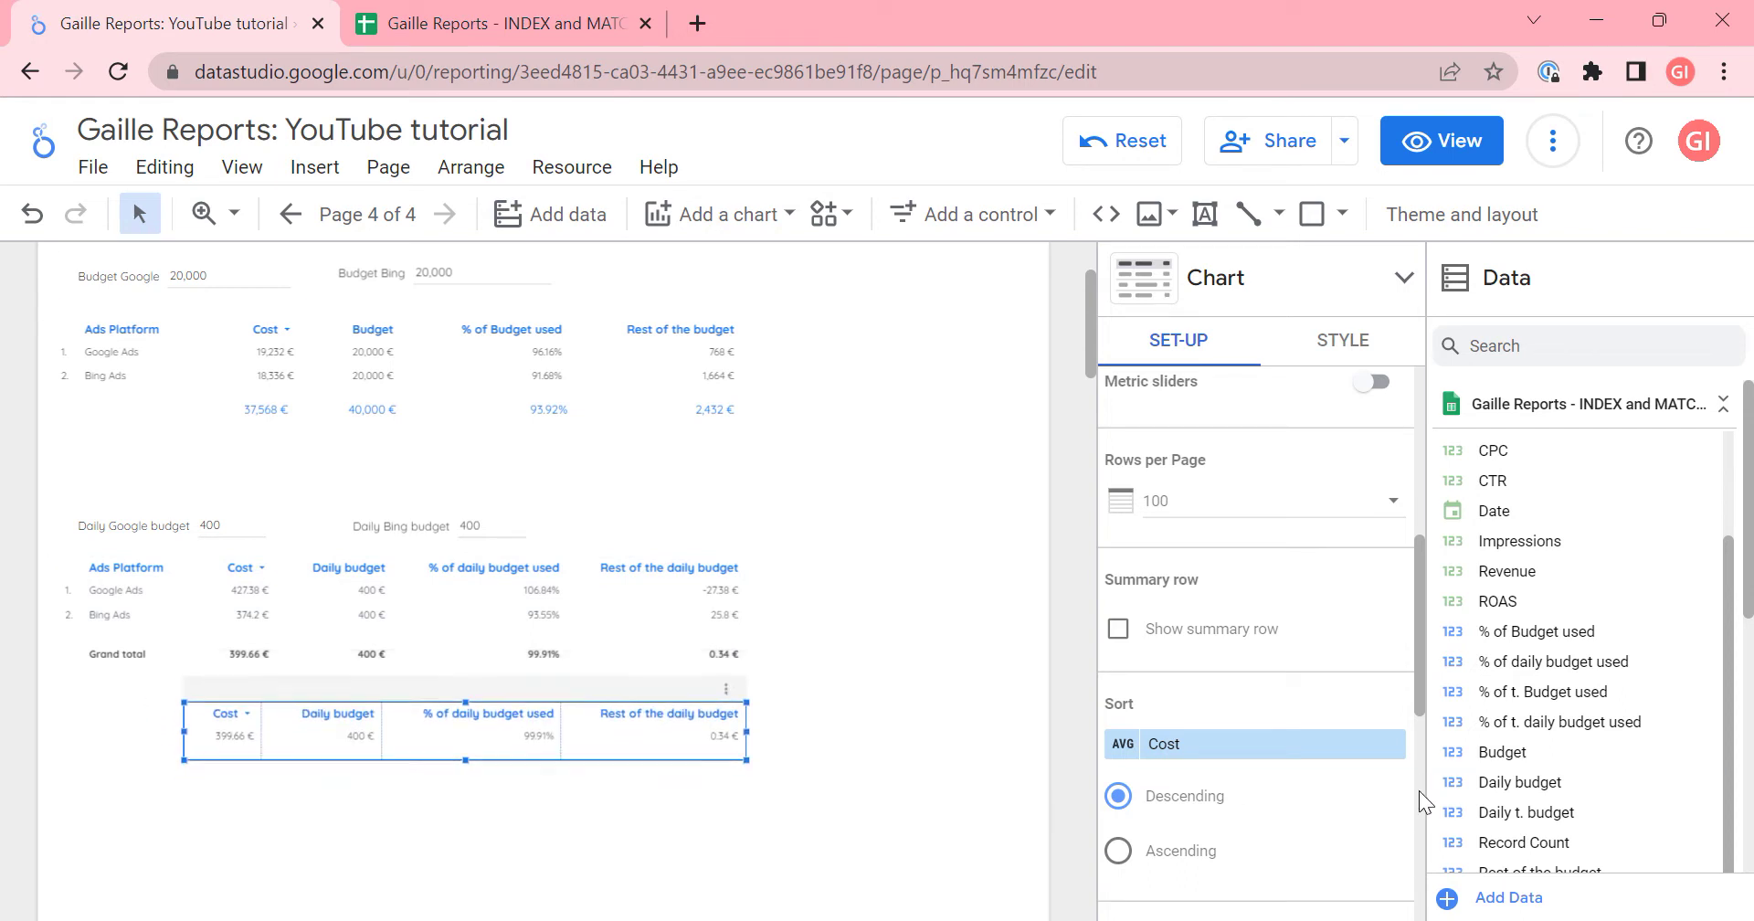
- Add a new calculated field to the data source and name it Avg. Daily Cost
scroll(1274, 576, up, 6)
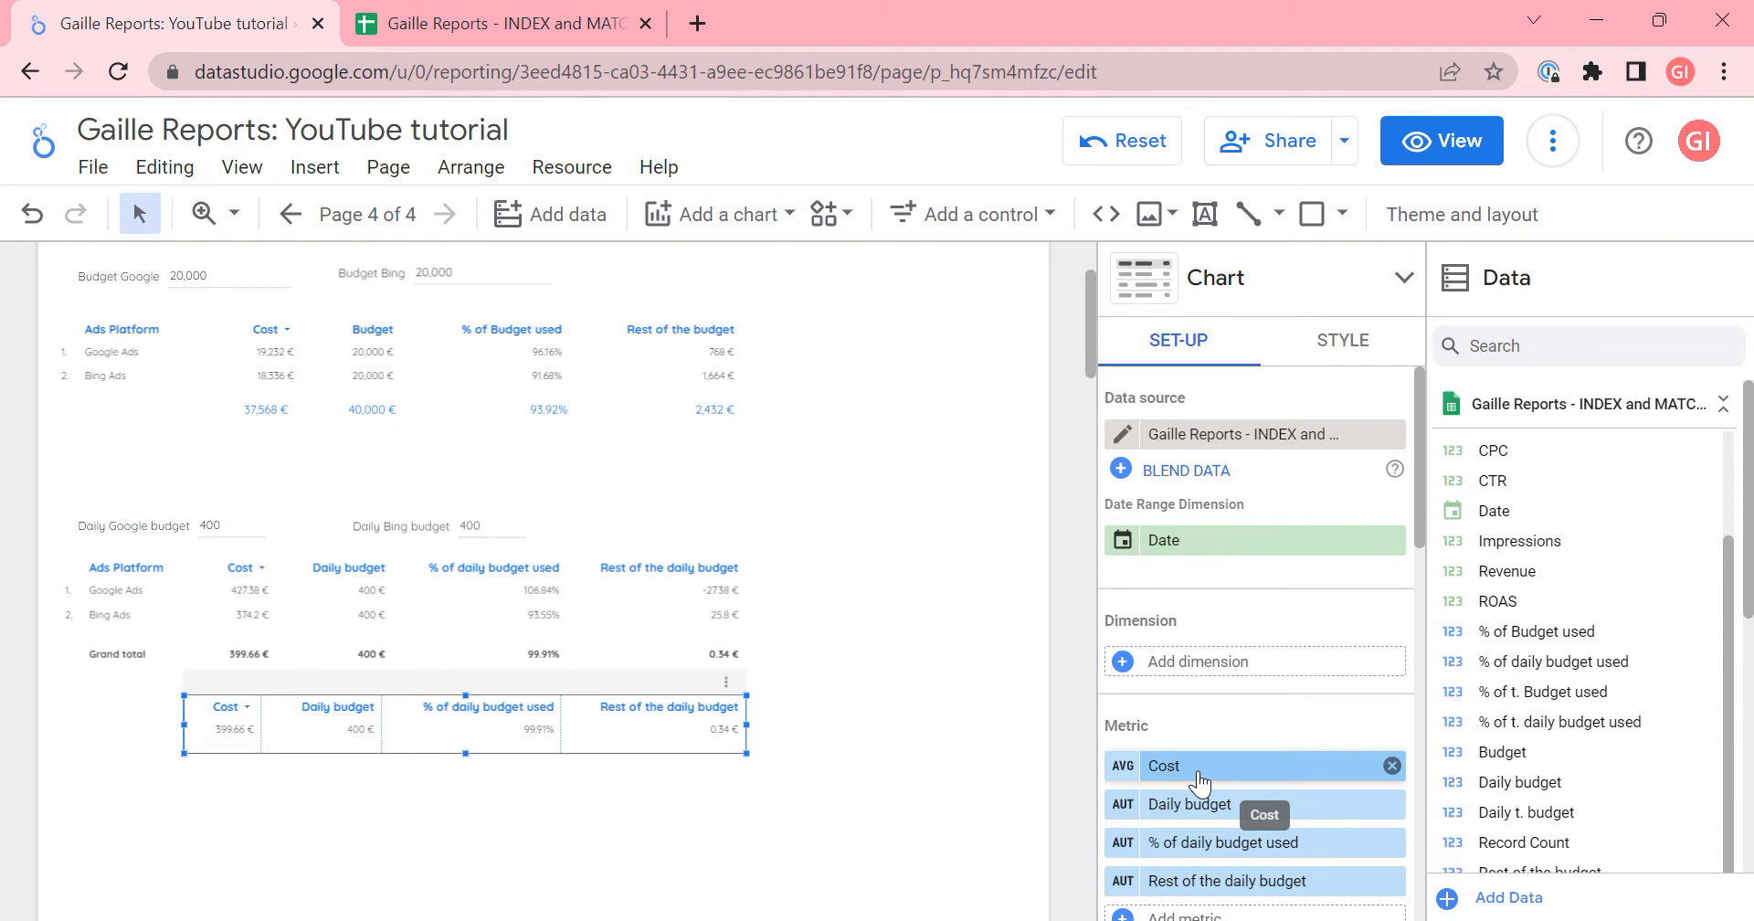
scroll(1593, 777, down, 7)
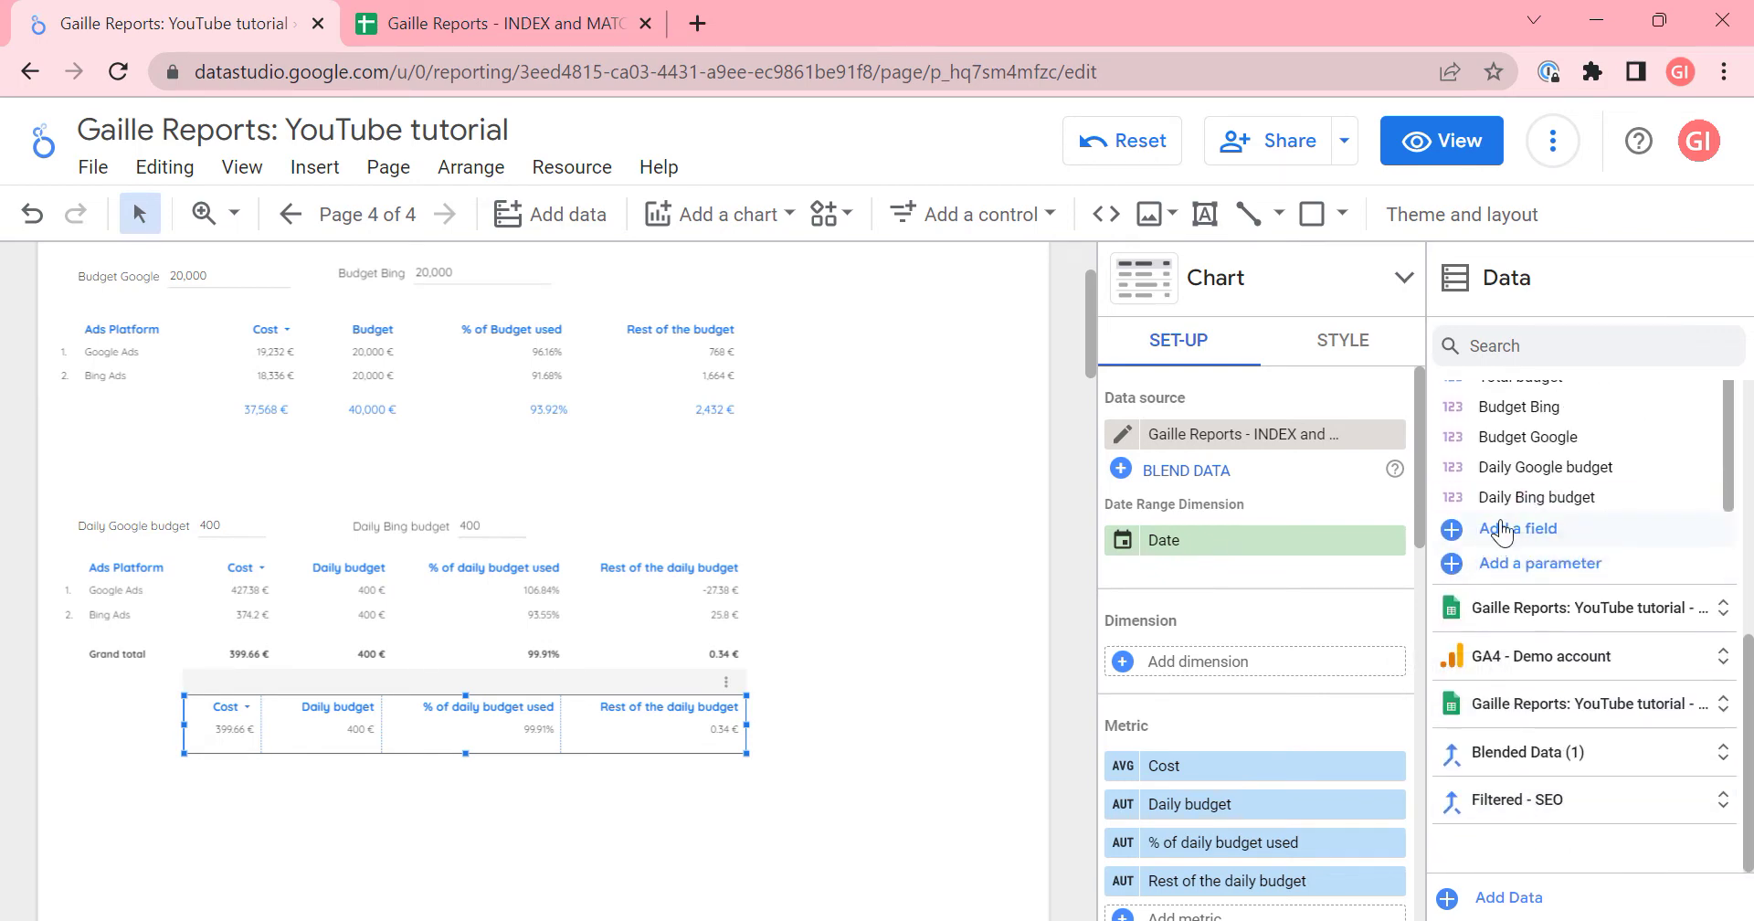
click(1504, 532)
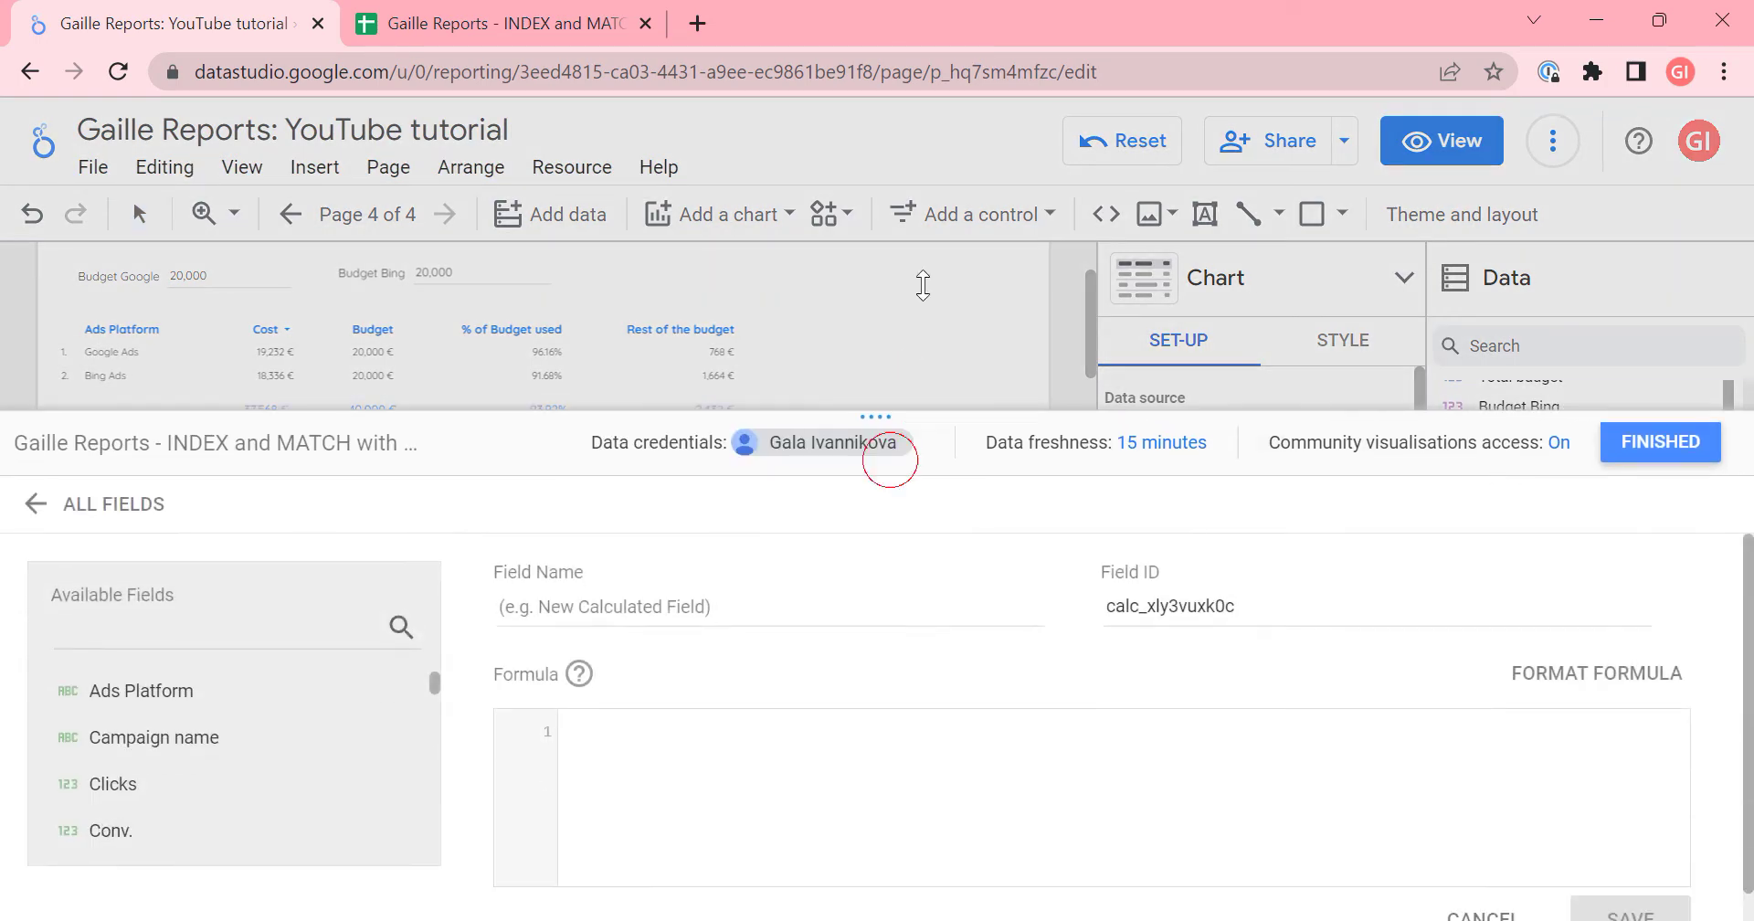
click(628, 460)
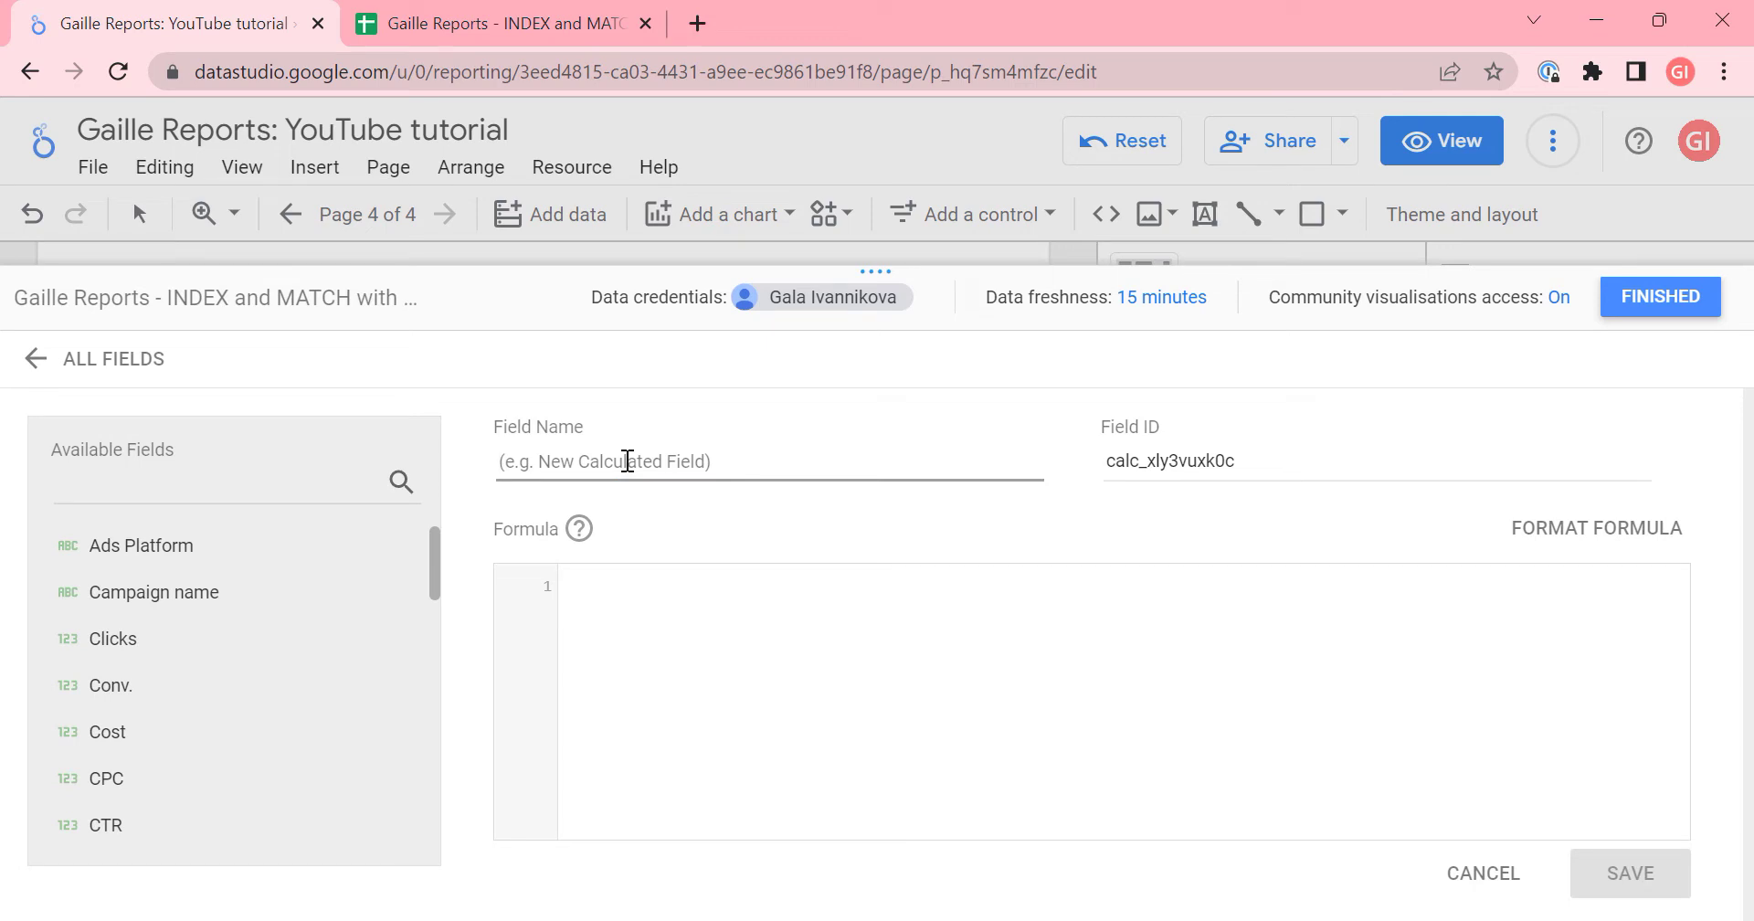
text(Avg. Daily Cost)
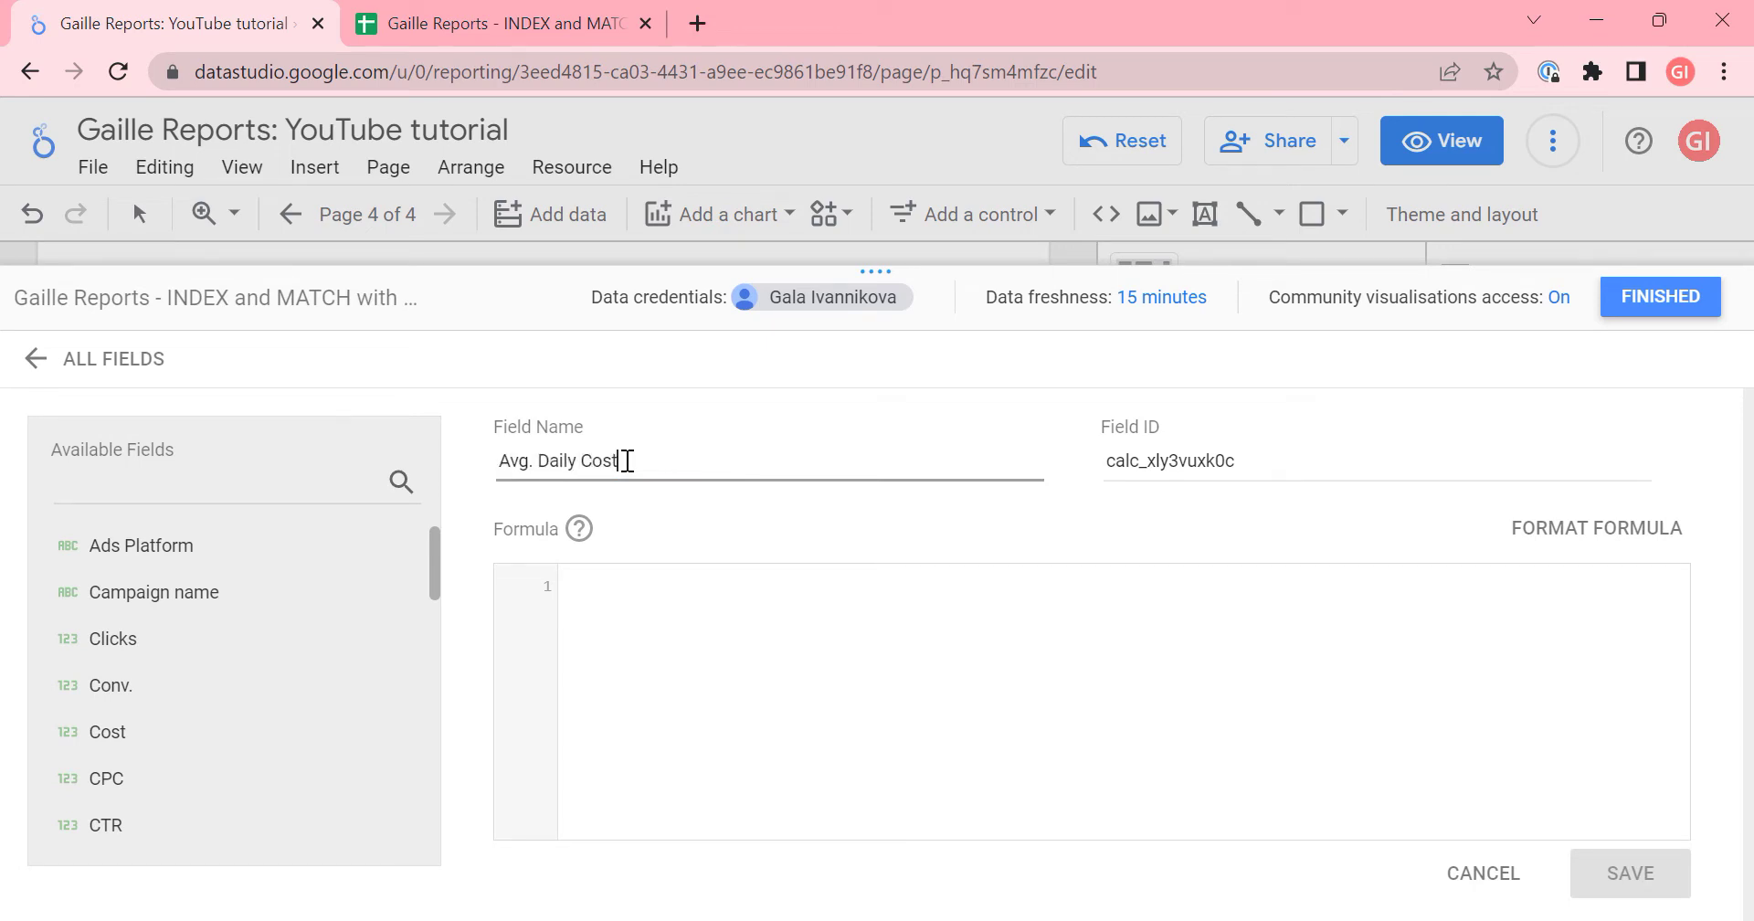
click(683, 682)
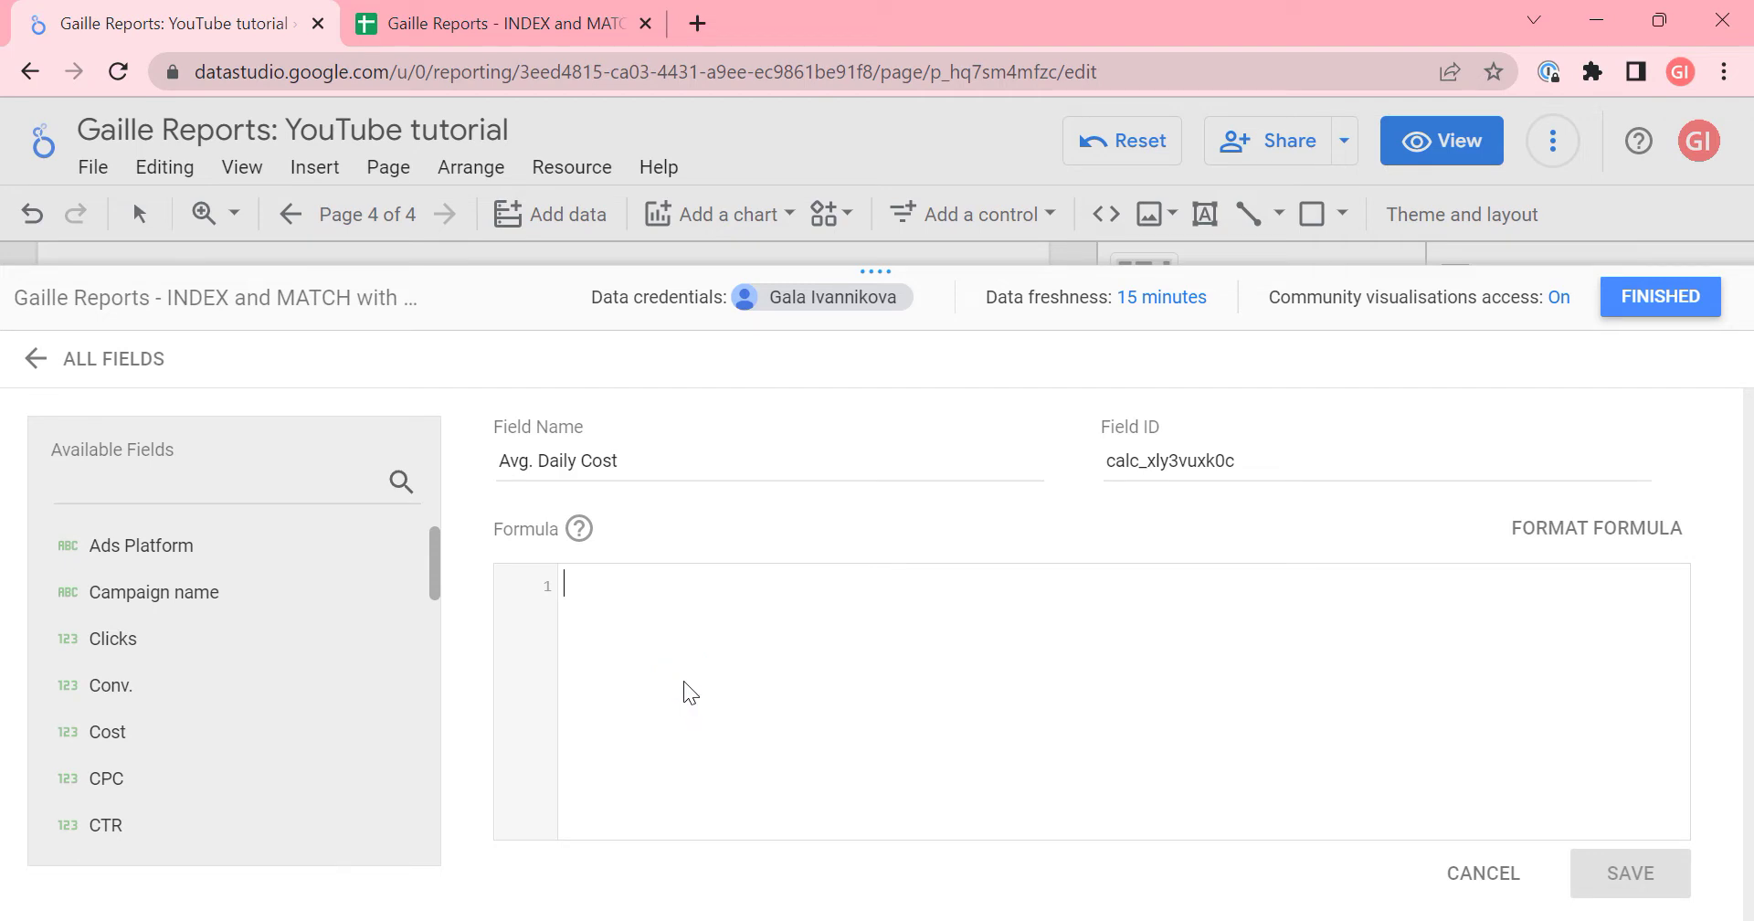
text(WH)
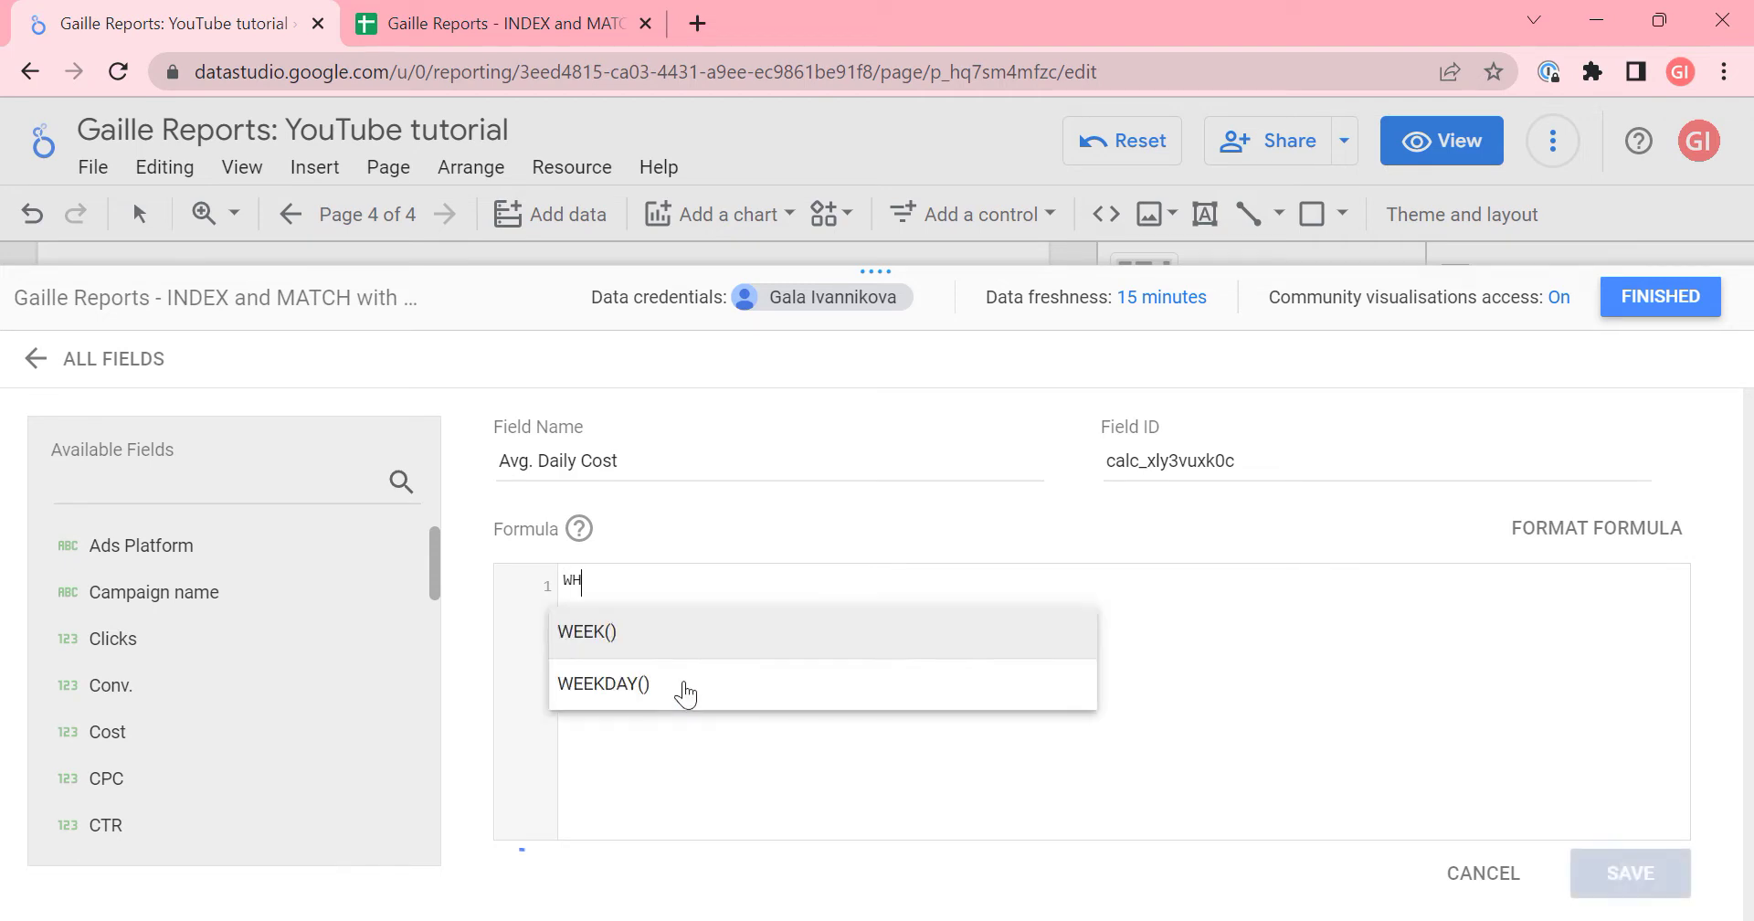
key(BackSpace)
key(BackSpace)
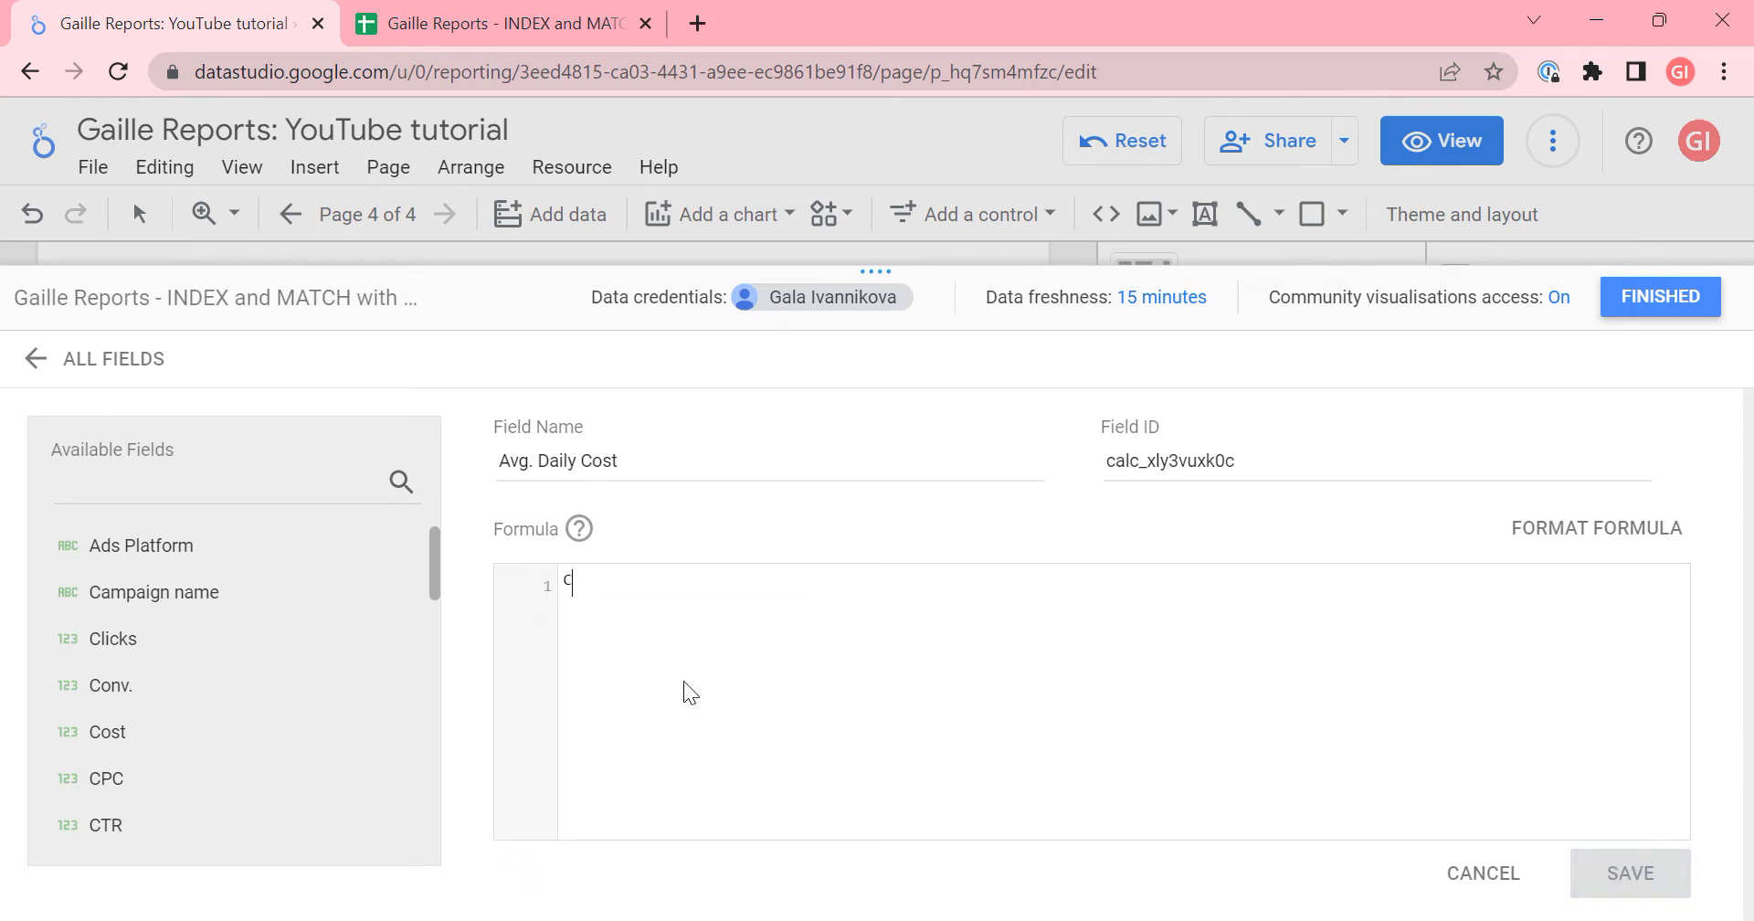
- Enter the field's formula as CASE WHEN Ads Platform = "Google Ads" THEN Cost else 0 end
text(CASE WHEN )
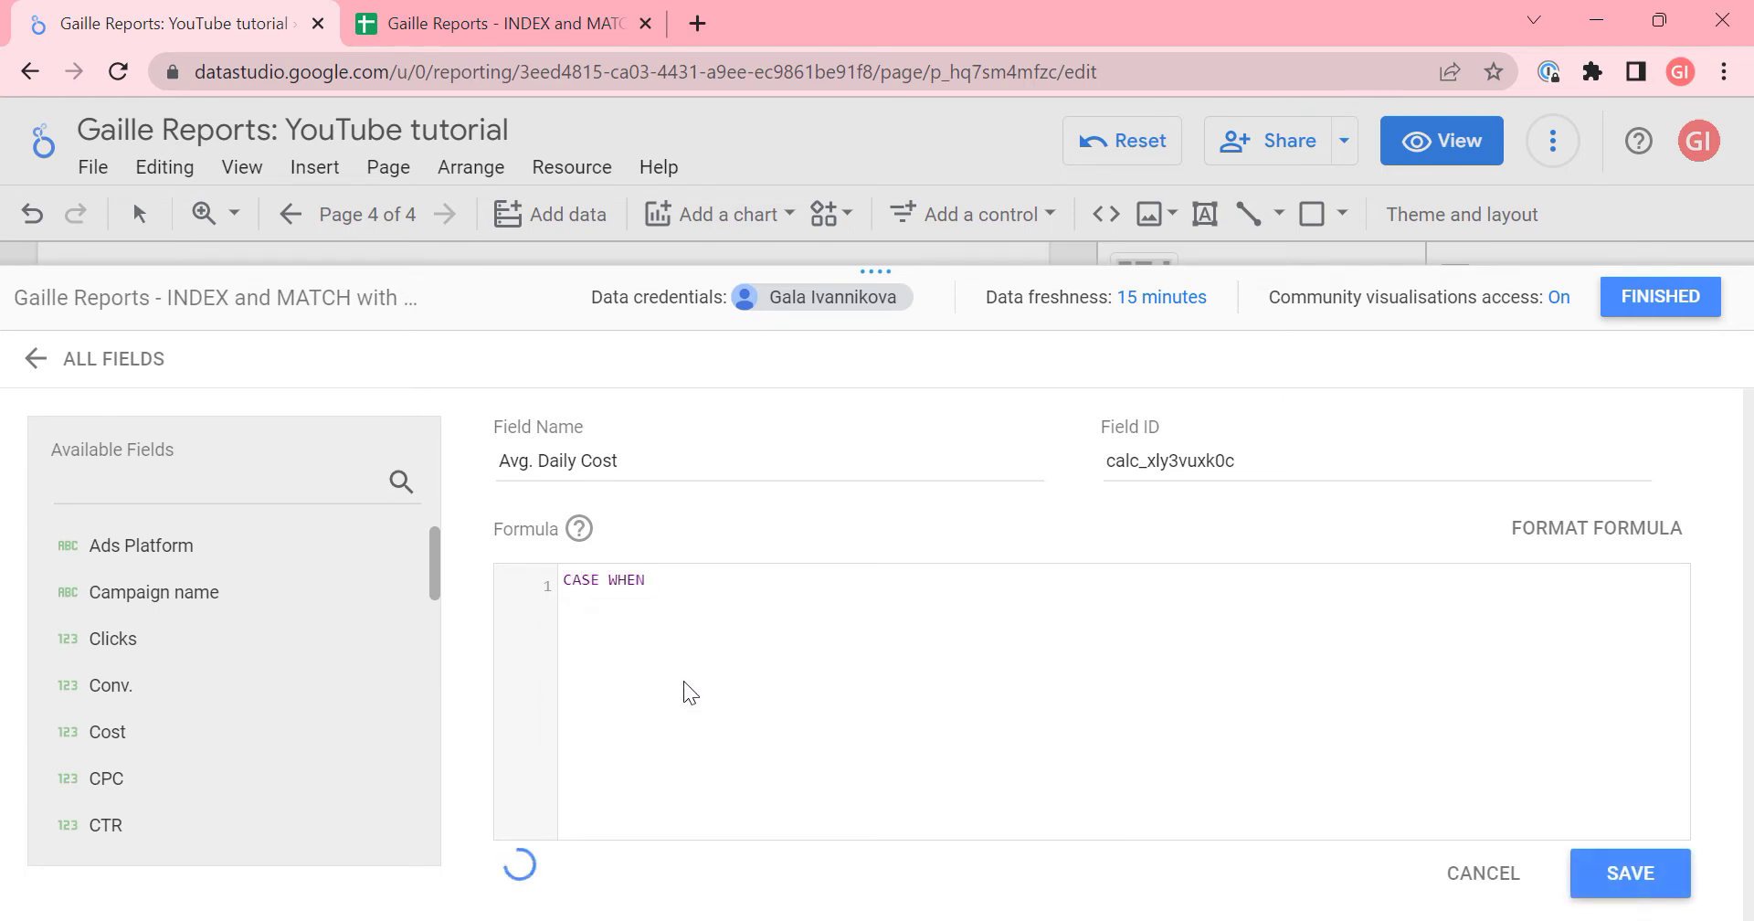
text(ads p)
key(Return)
text(= )
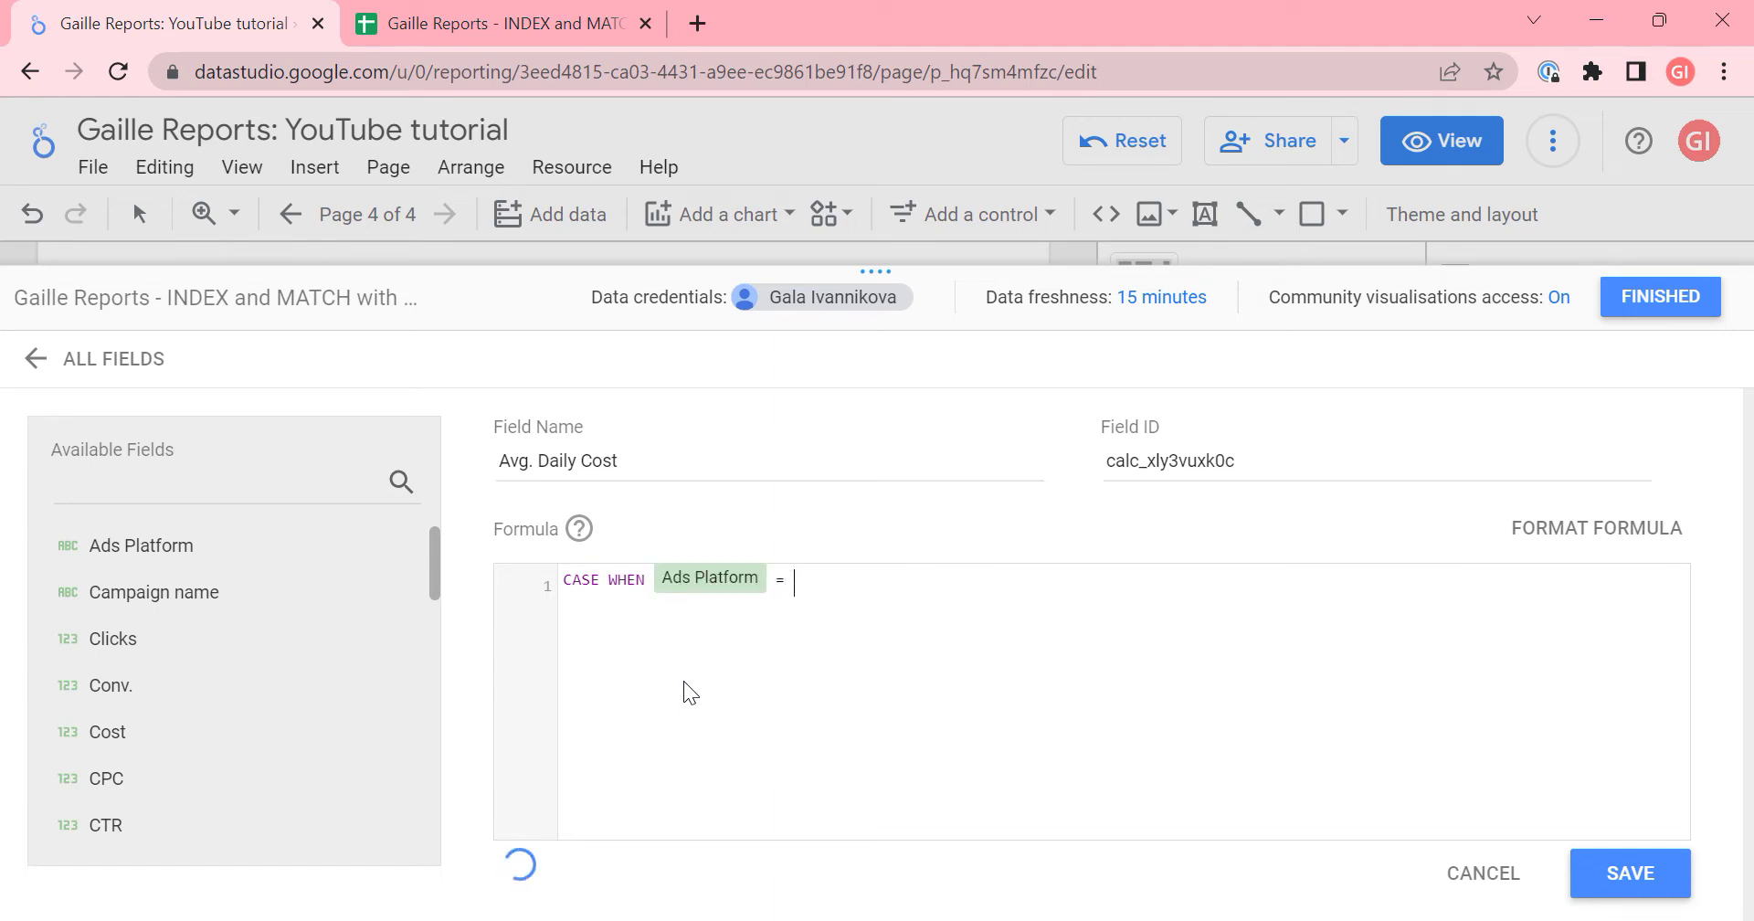
text("Google Ads" THEN )
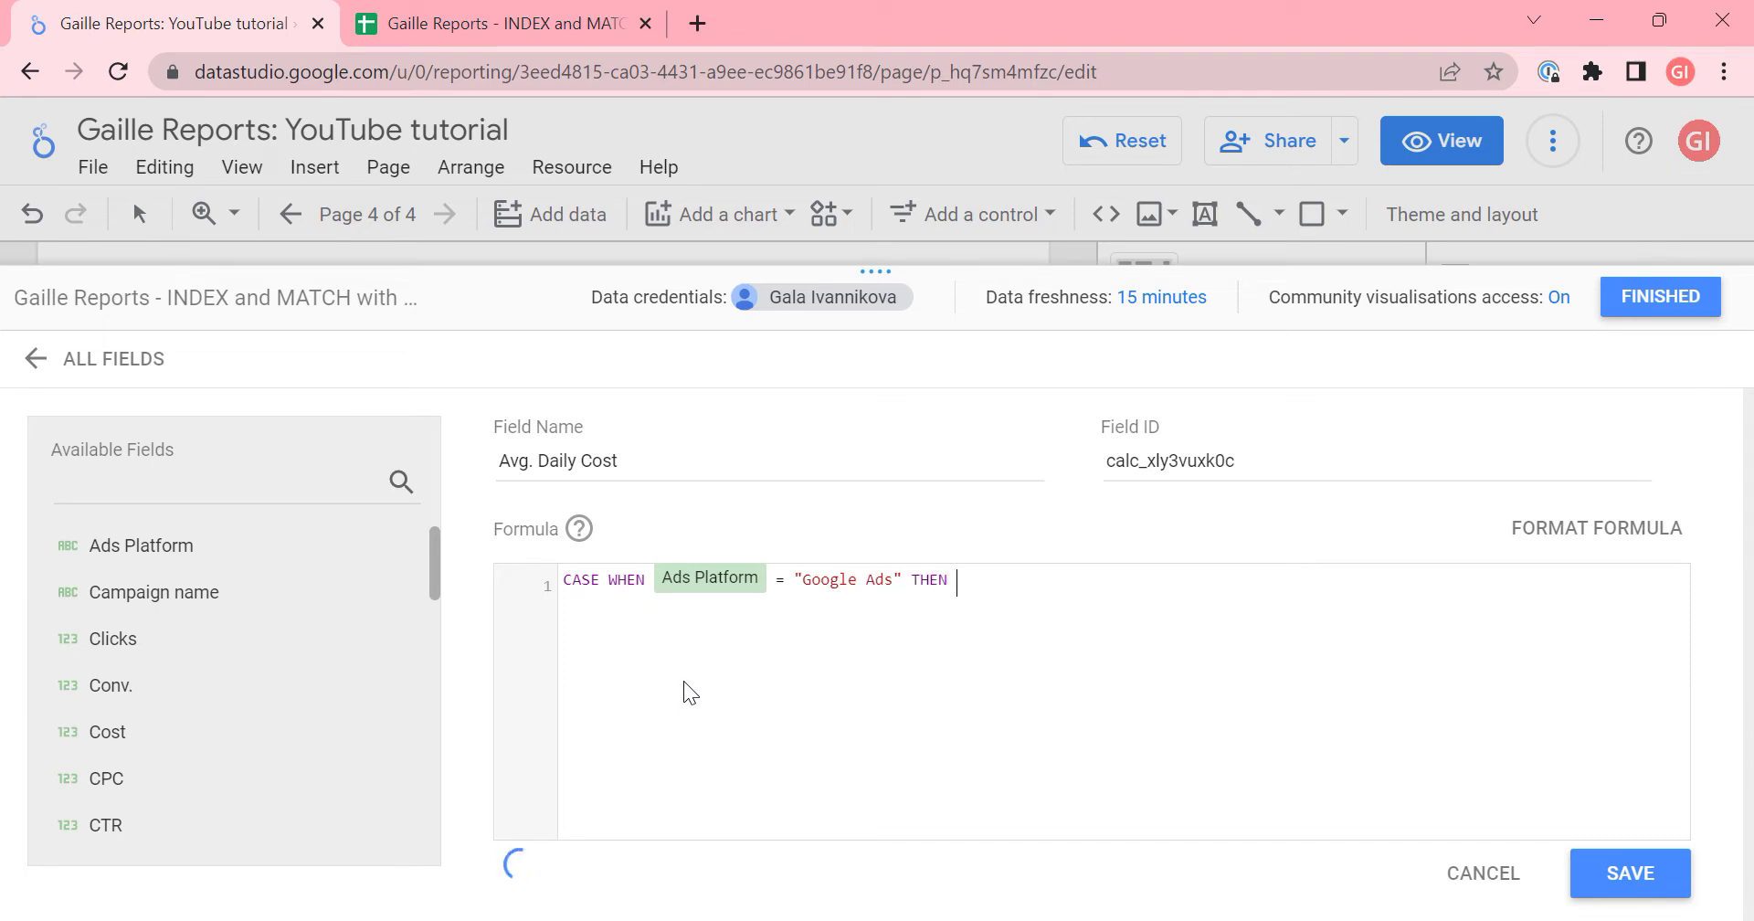
text(Cost)
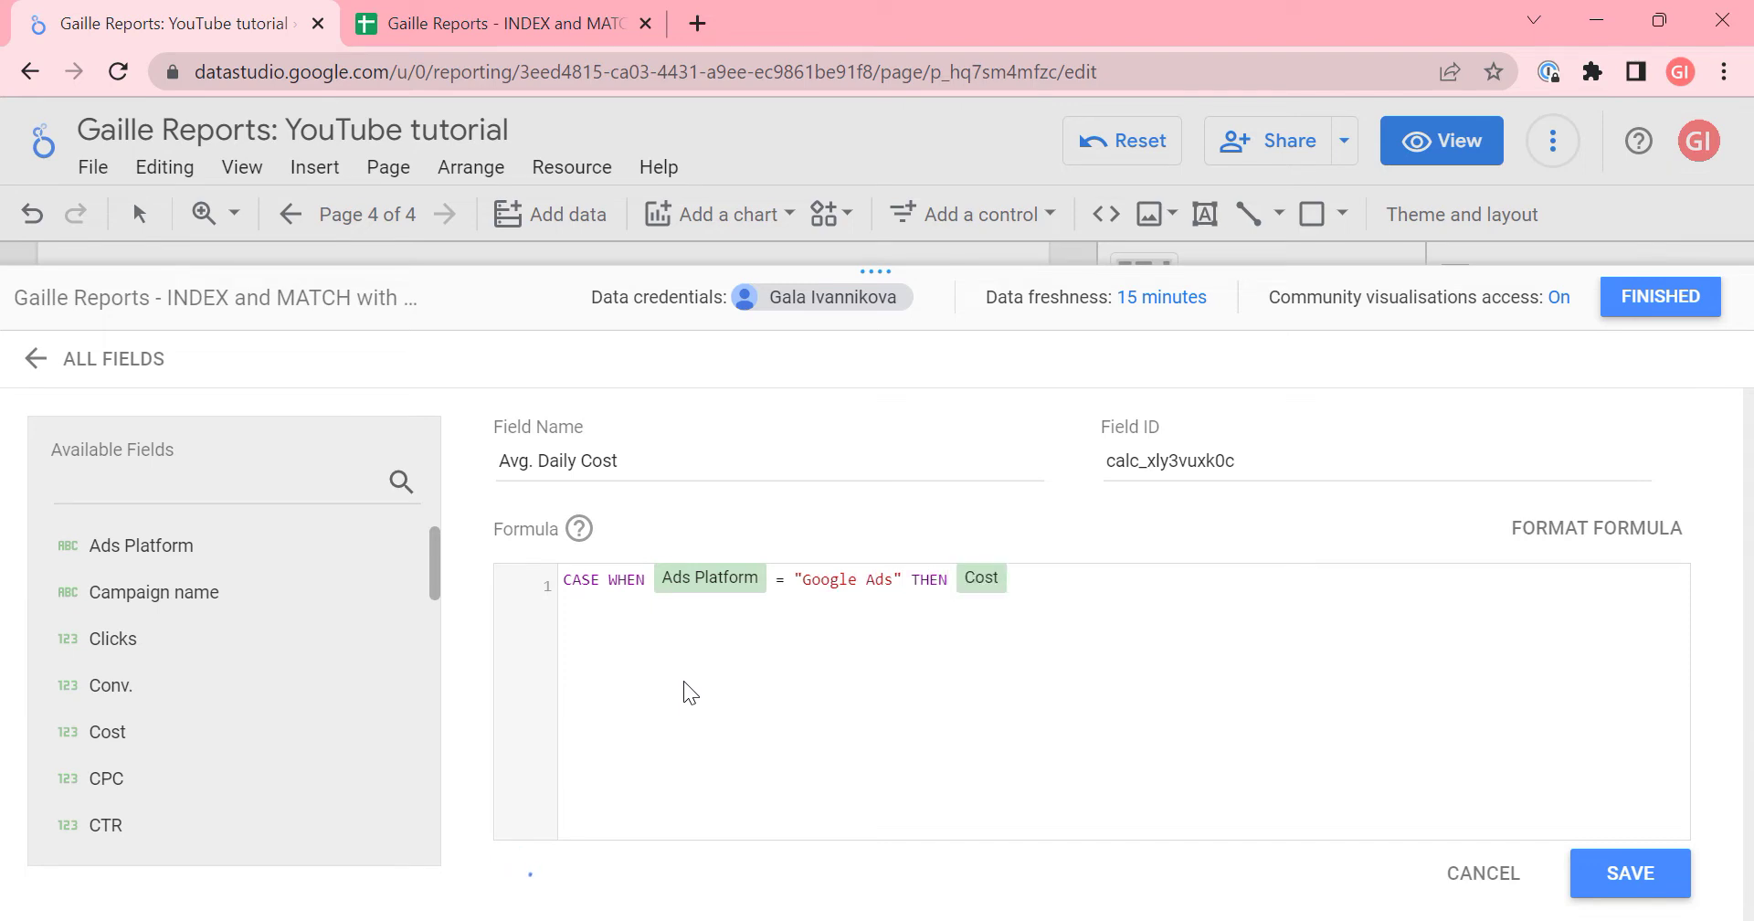
text(e)
text(les)
text(end )
- Wrap the CASE expression in an AVG() function and append a plus sign after it
text(()
text(a)
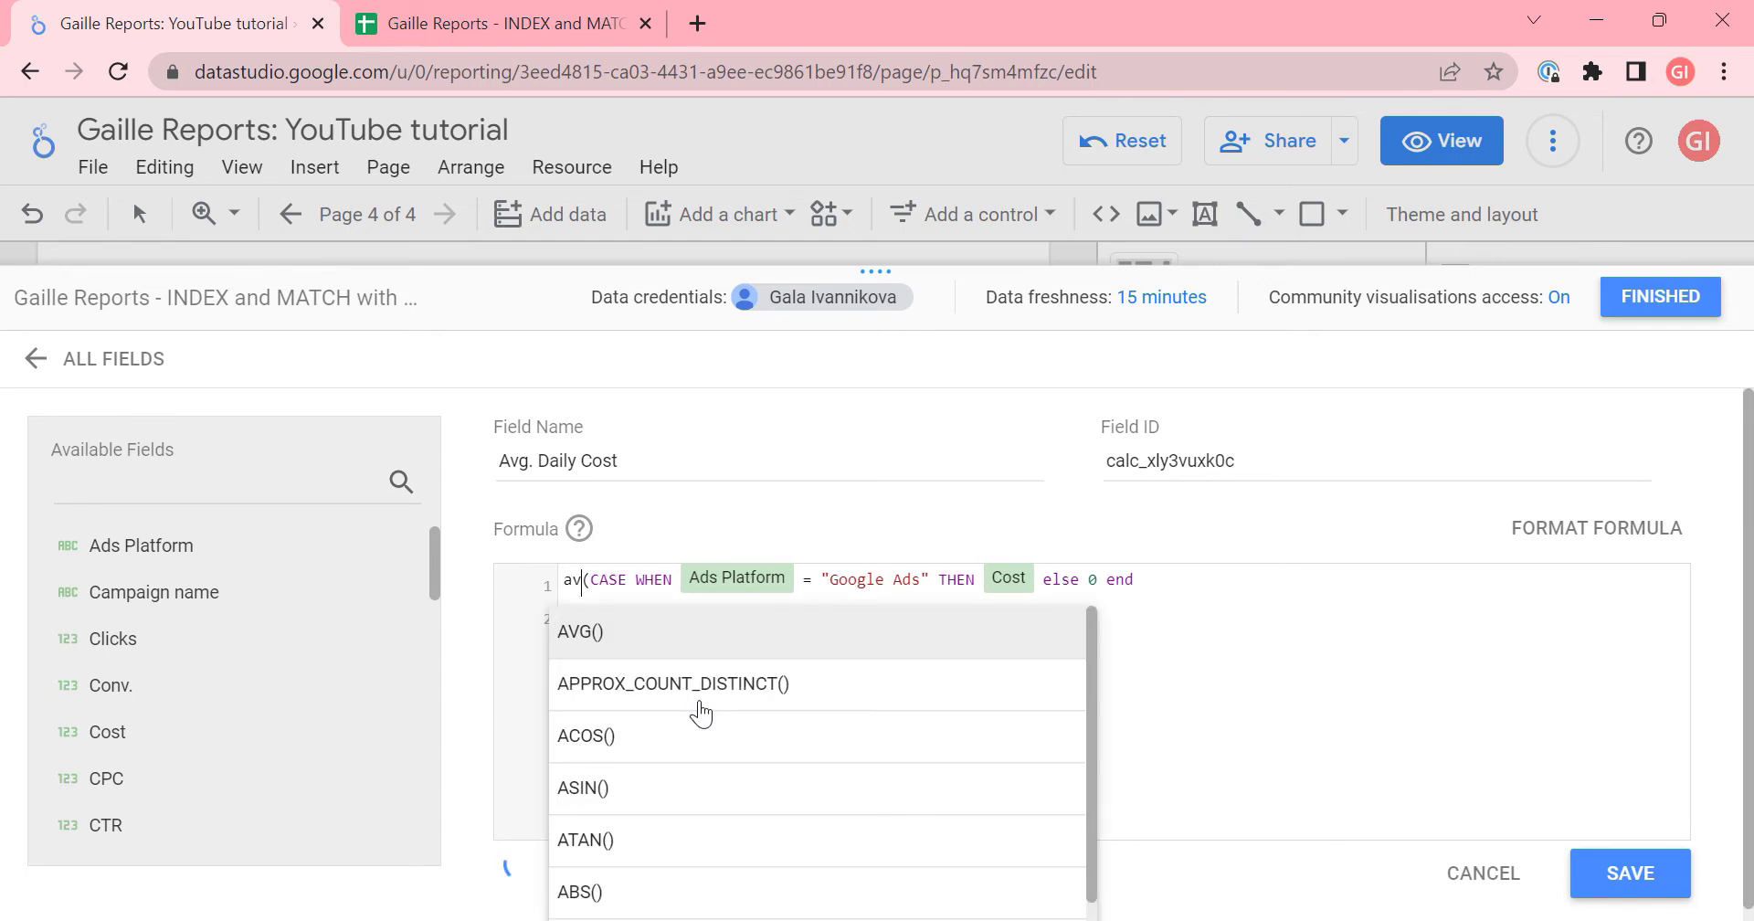
key(Return)
key(Right)
key(Right)
key(Right)
key(Right)
key(Right)
key(Right)
key(Right)
key(Right)
key(Right)
key(Right)
key(Right)
key(Right)
key(Right)
key(Right)
key(Right)
key(Right)
key(Right)
key(Right)
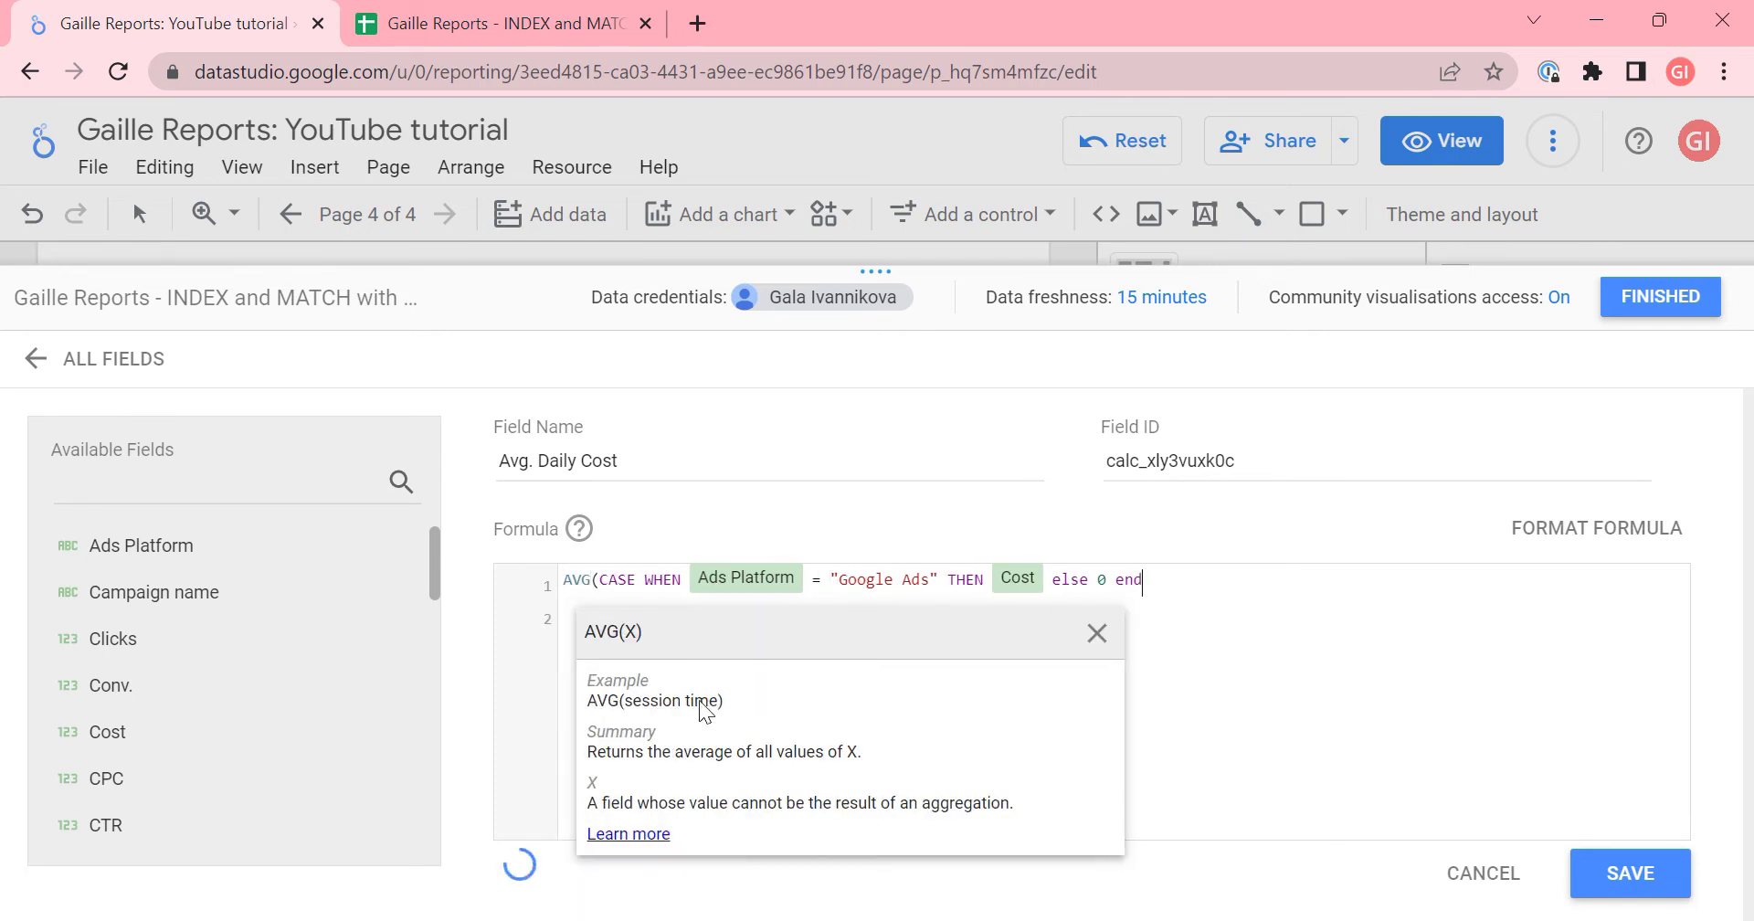
text() +)
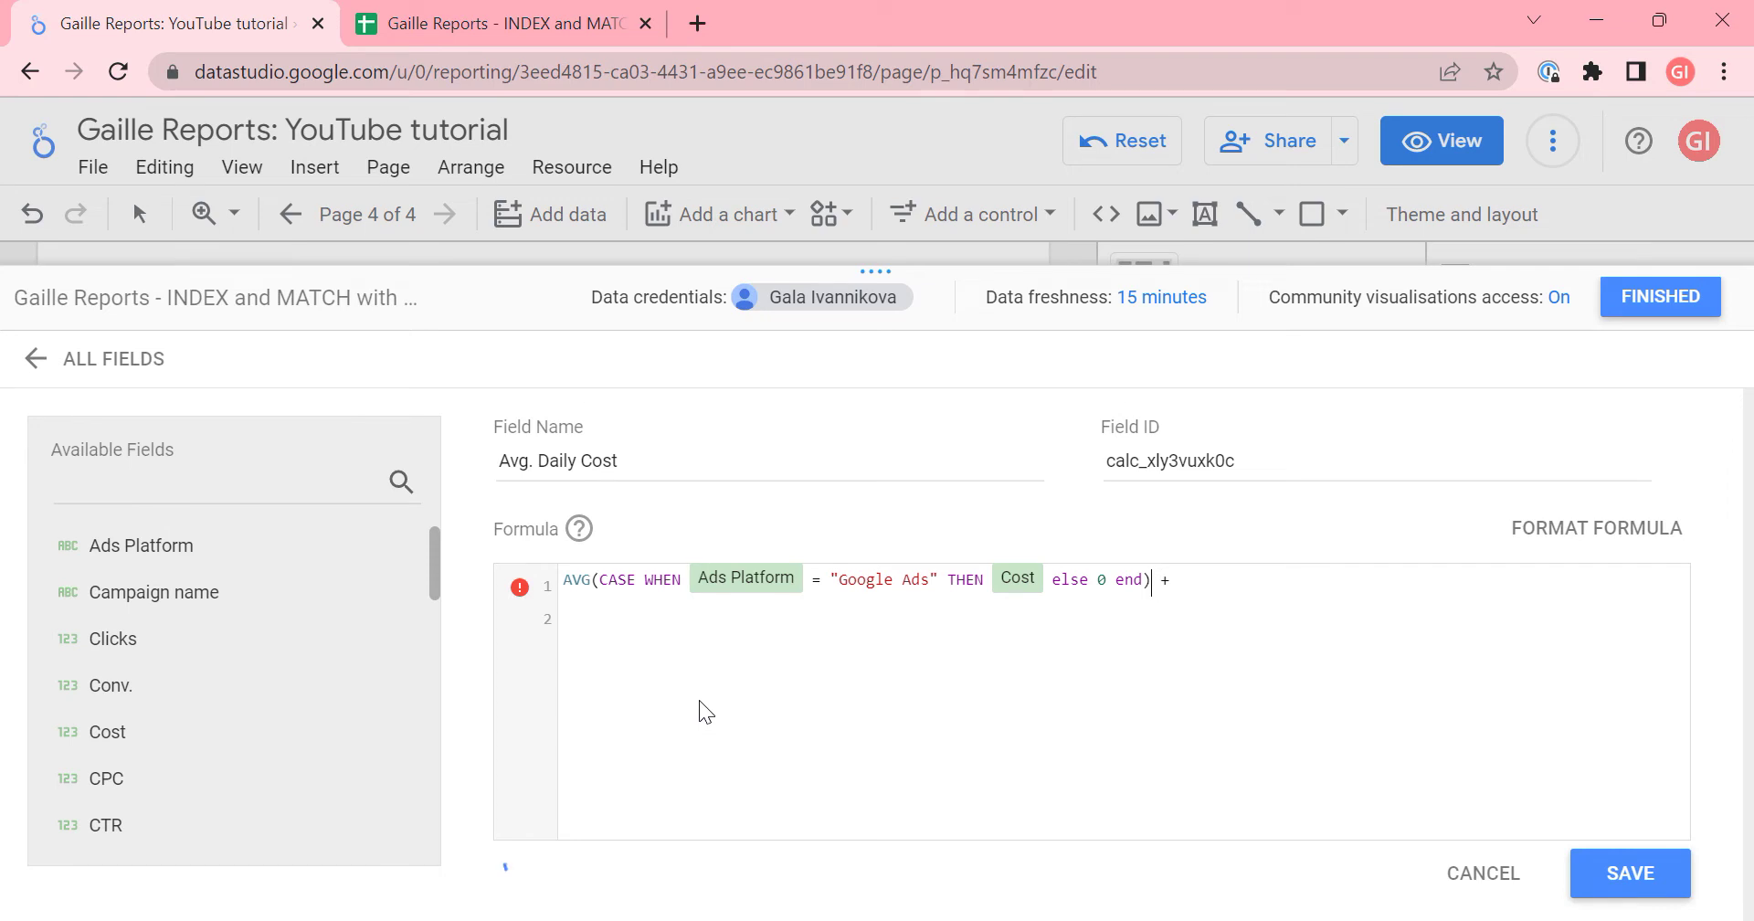
- Copy the whole AVG expression, without the plus sign, onto the second line of the formula
key(Home)
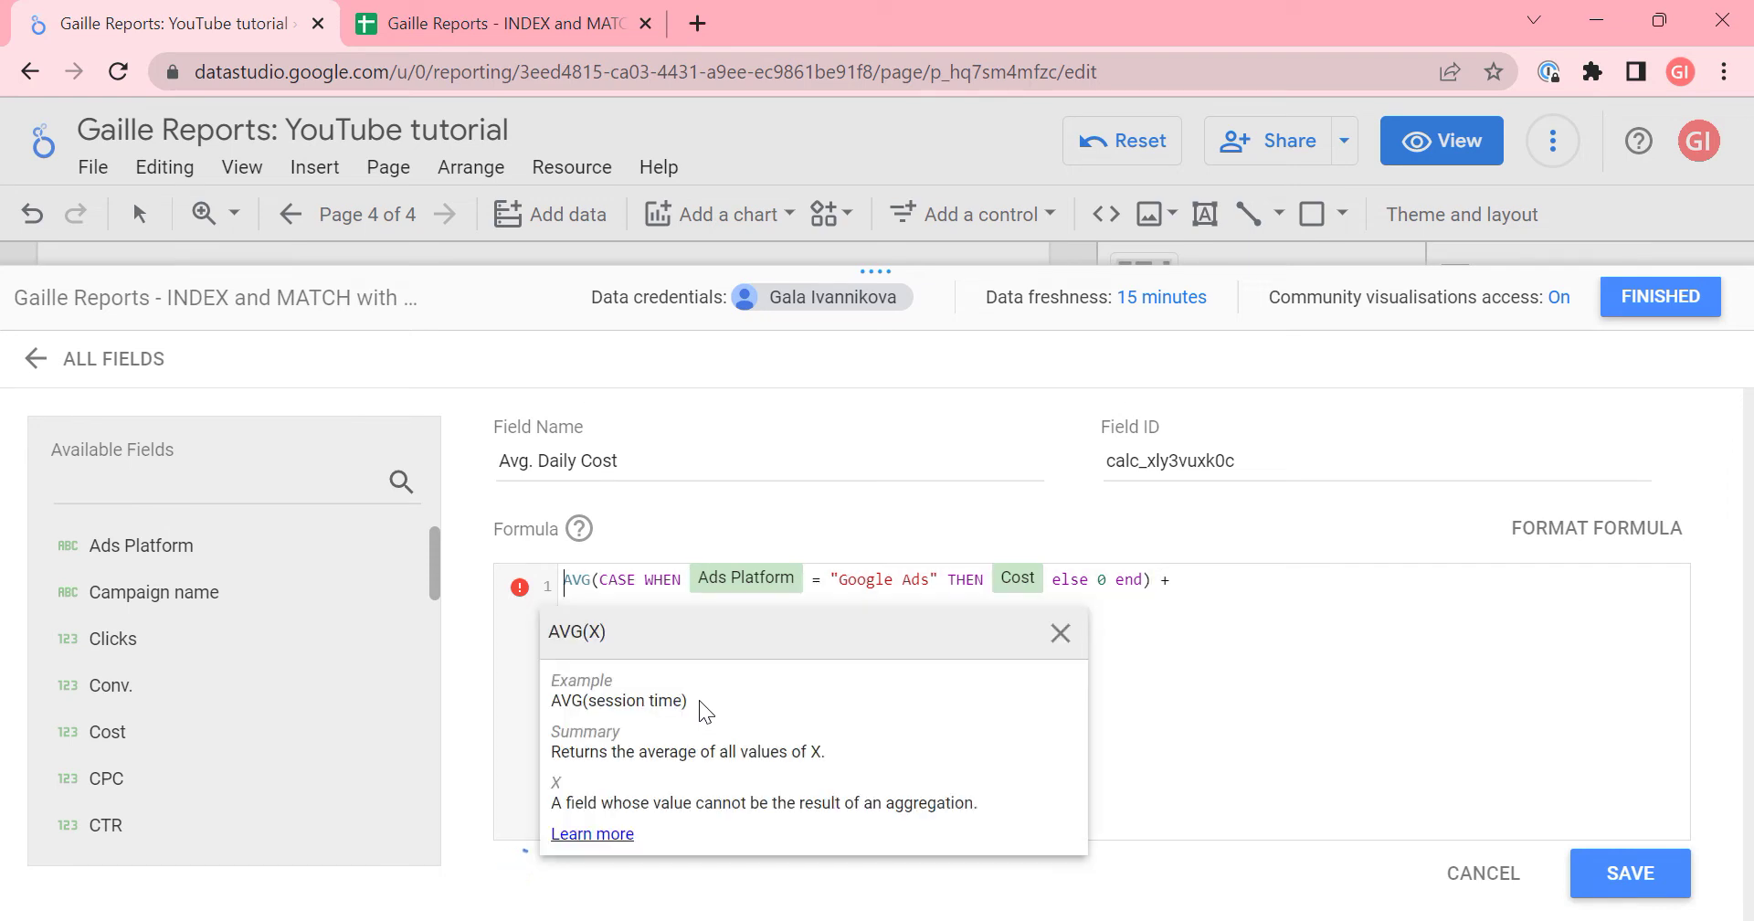
key(shift+End)
key(shift+Left)
key(shift+Left)
key(shift+Left)
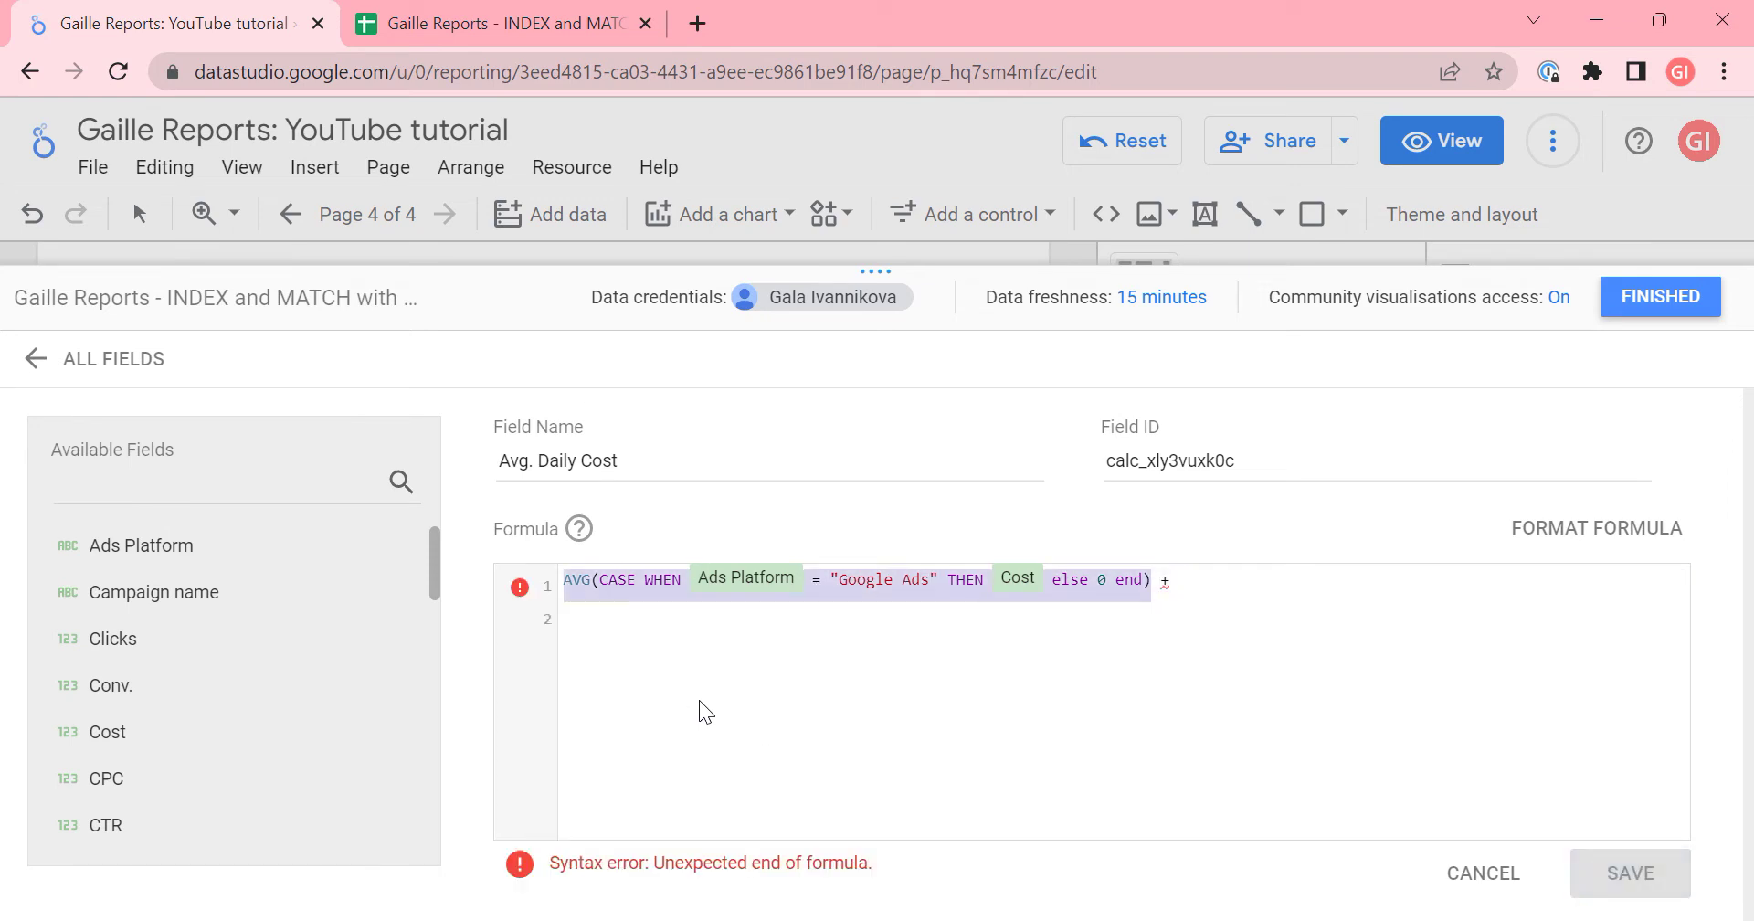
key(ctrl+c)
key(Down)
key(ctrl+v)
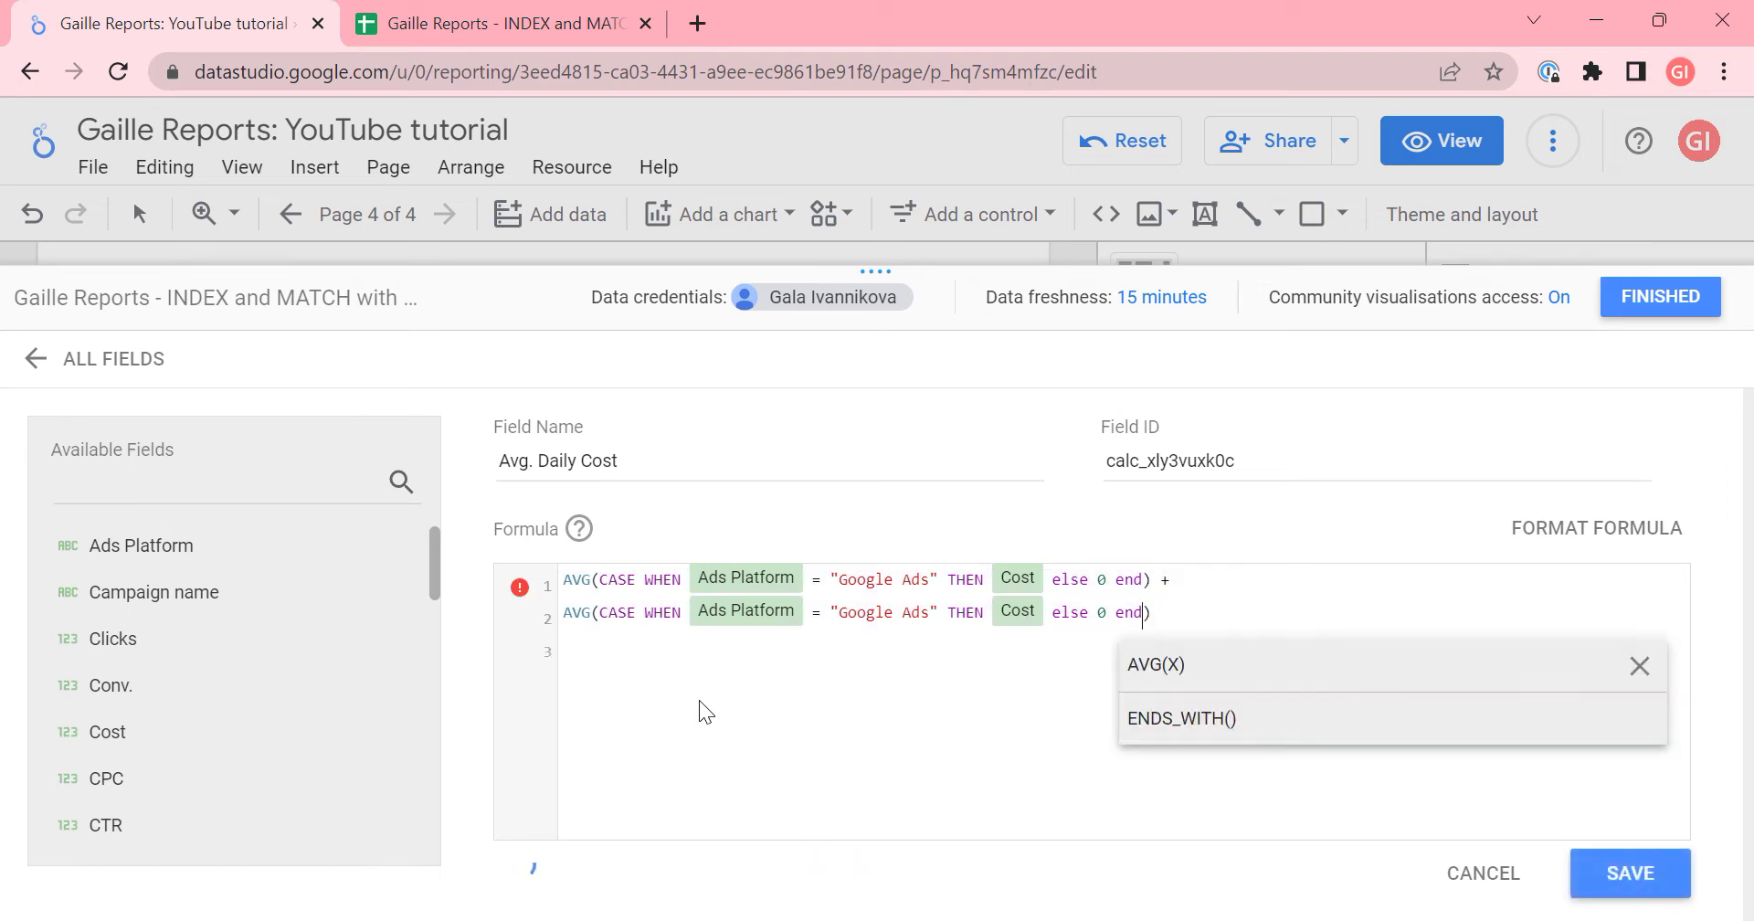
- Change the platform name in the second AVG expression to "Bing Ads"
key(Left)
key(Left)
key(Left)
key(Left)
key(Left)
key(Left)
key(Left)
key(Left)
key(Left)
key(Left)
key(Left)
key(Left)
key(Left)
key(Left)
key(Left)
key(Left)
key(Left)
key(Left)
key(Left)
key(Left)
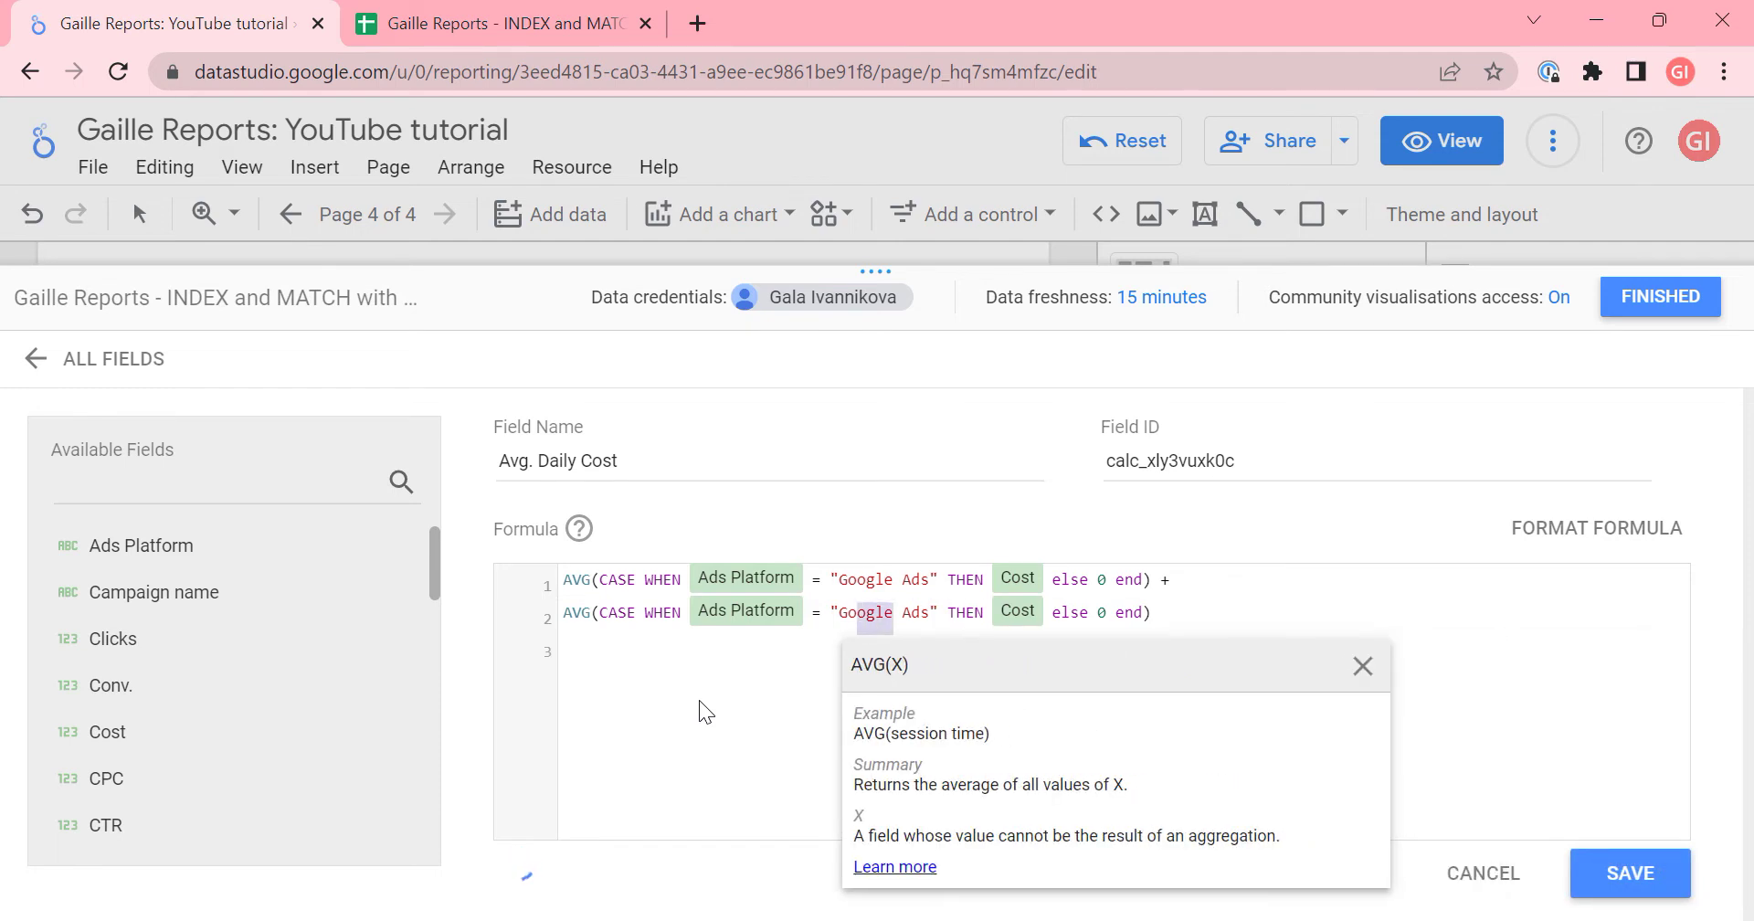
key(ctrl+shift+Left)
text(Bing)
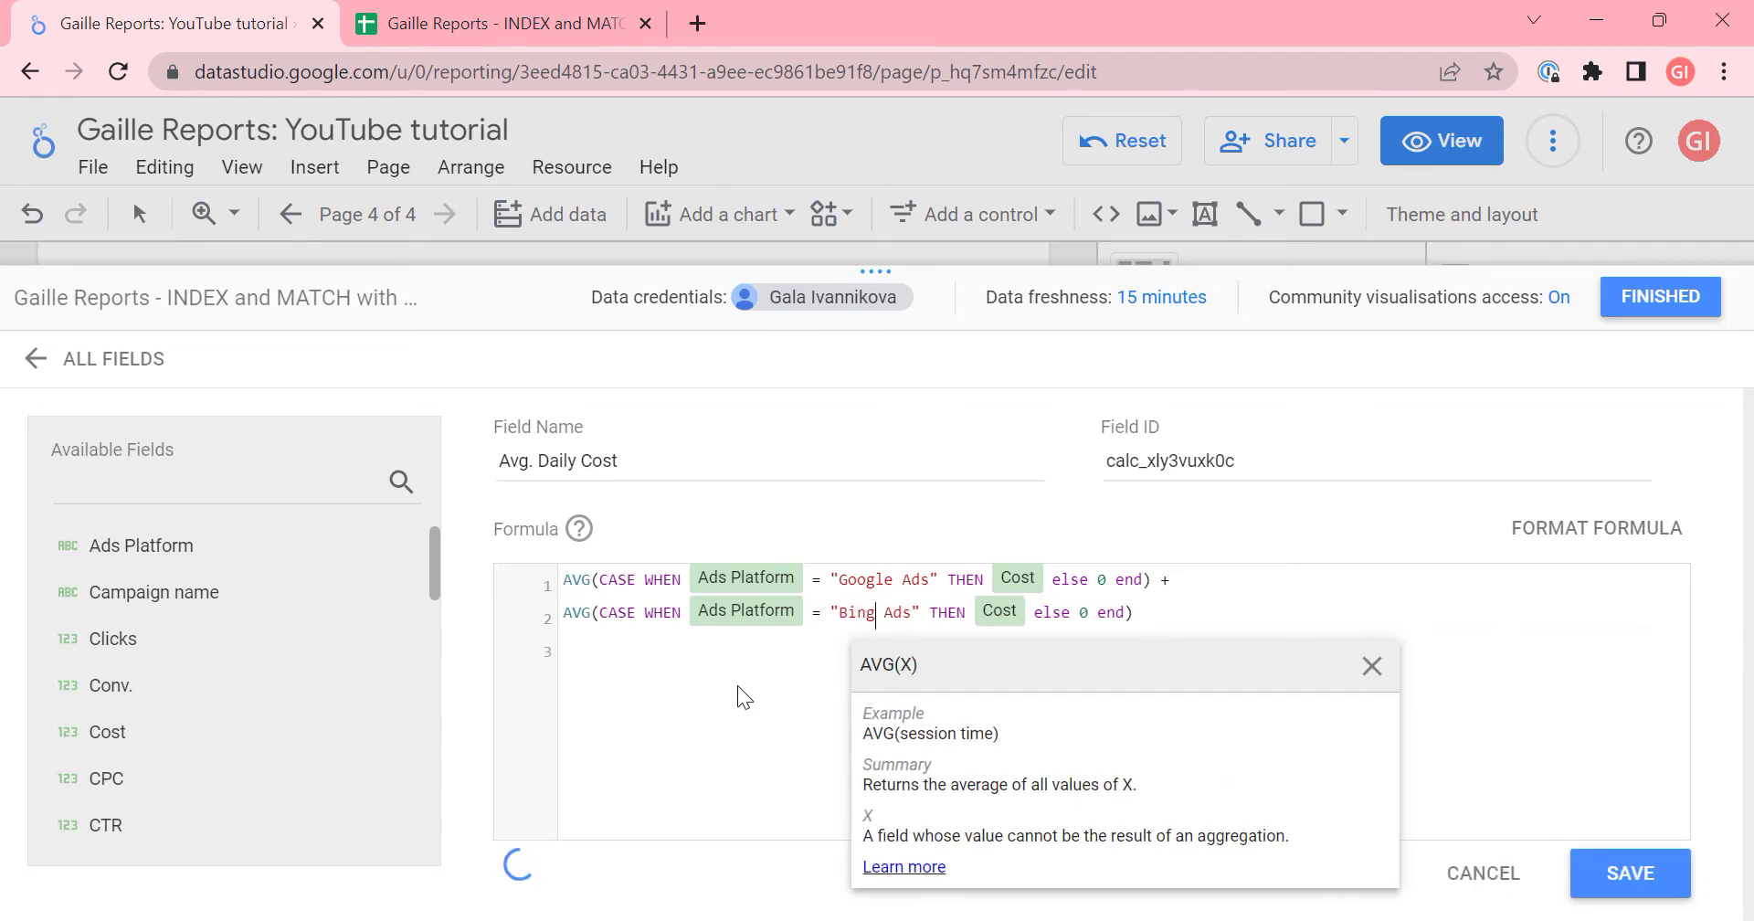
- Save the Avg. Daily Cost calculated field and return to the report
click(1554, 731)
click(1618, 869)
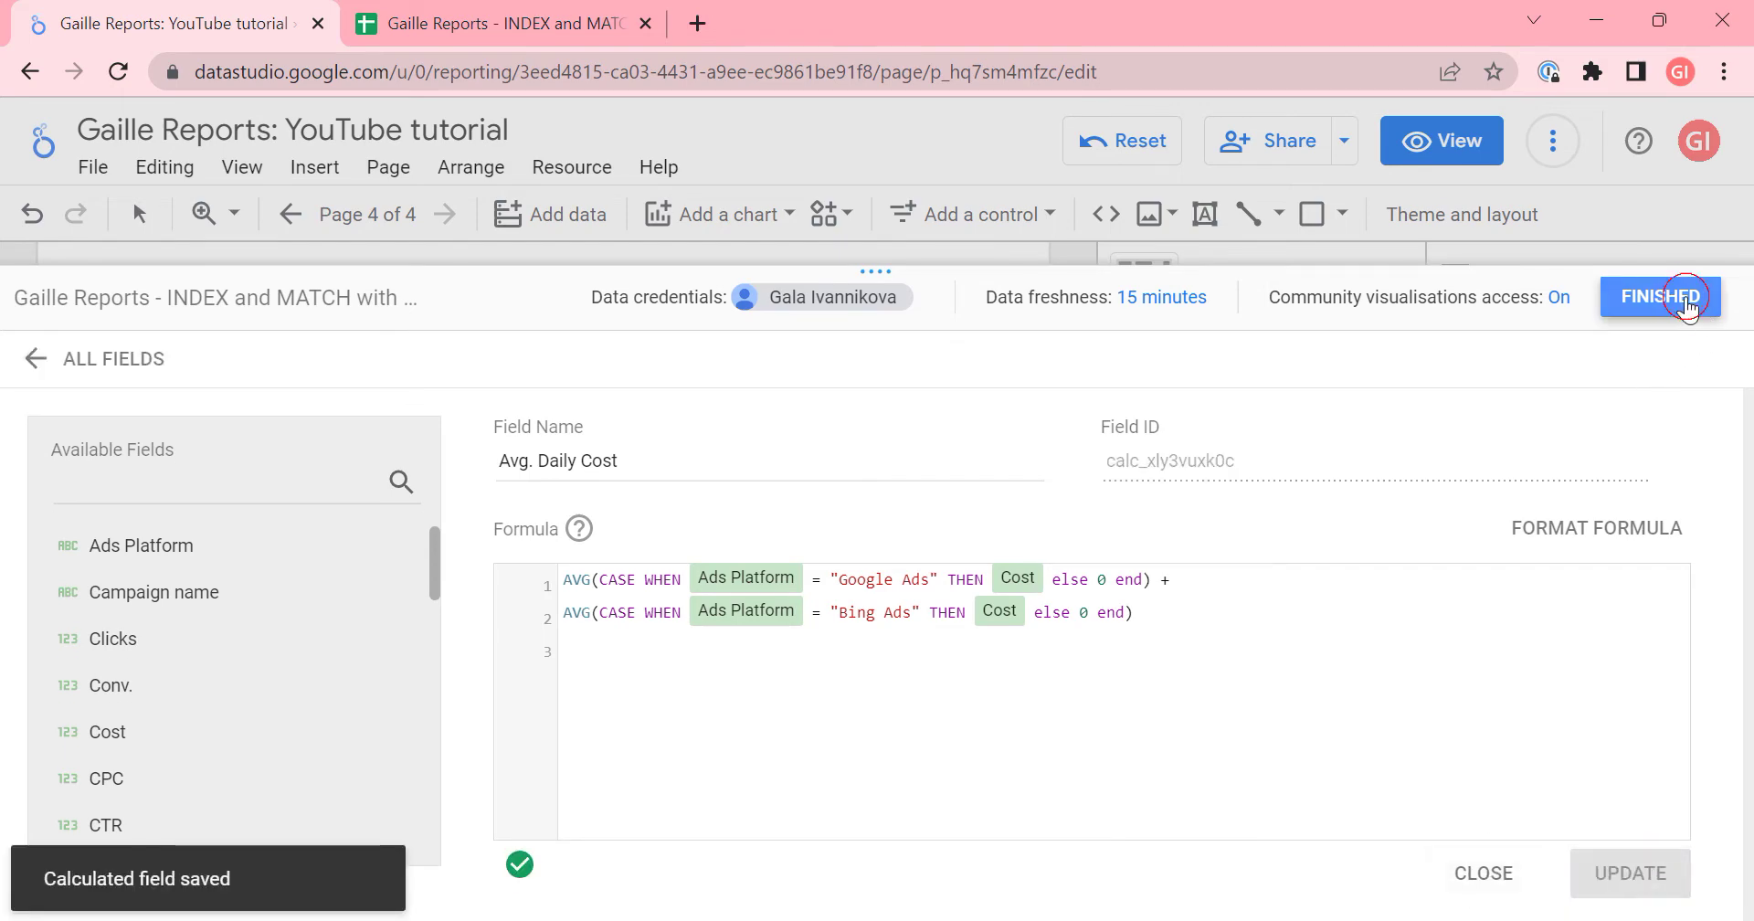
click(1645, 298)
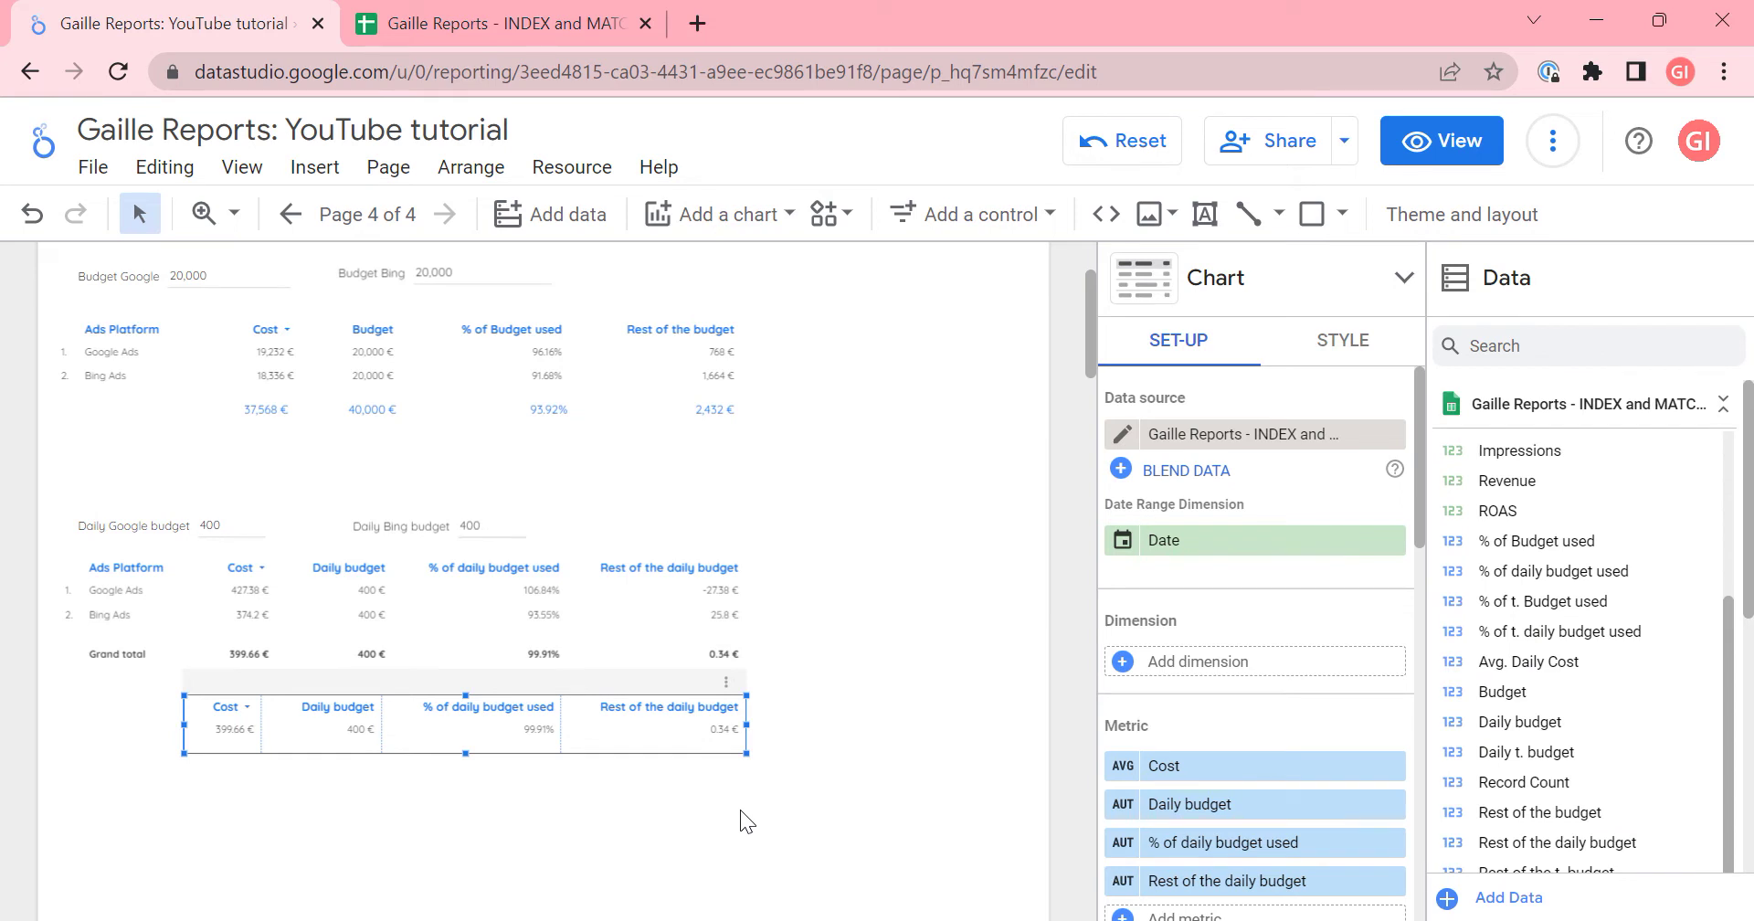
- Replace the Cost metric of the lower totals table with Avg. Daily Cost
click(1221, 764)
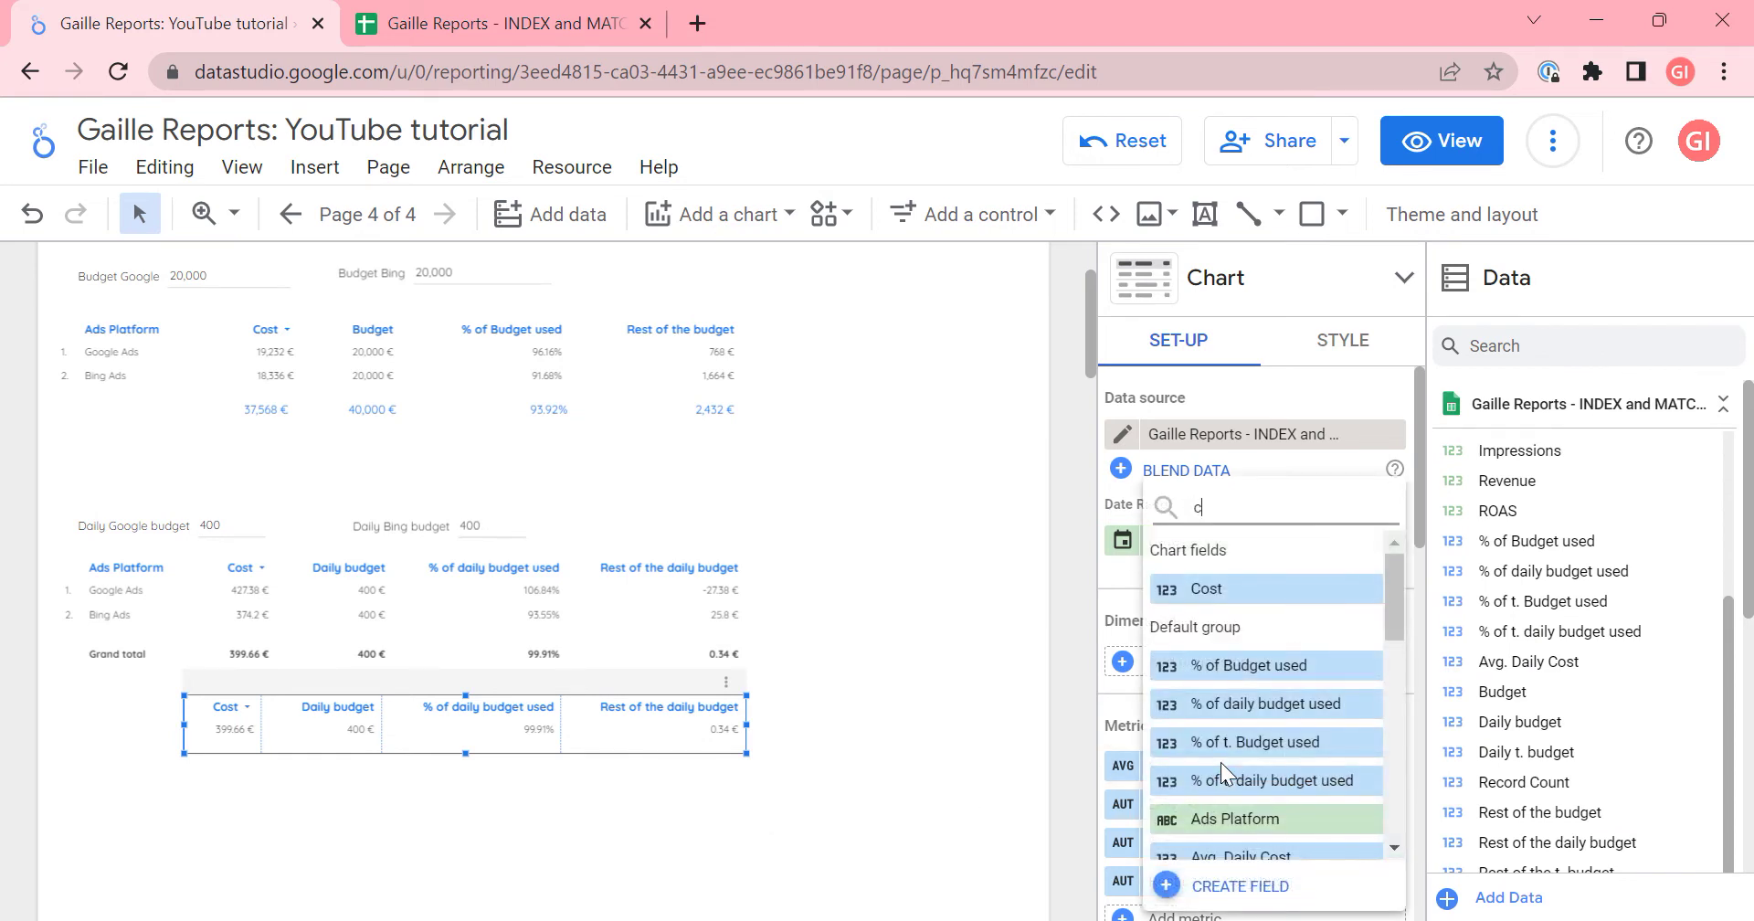
text(co)
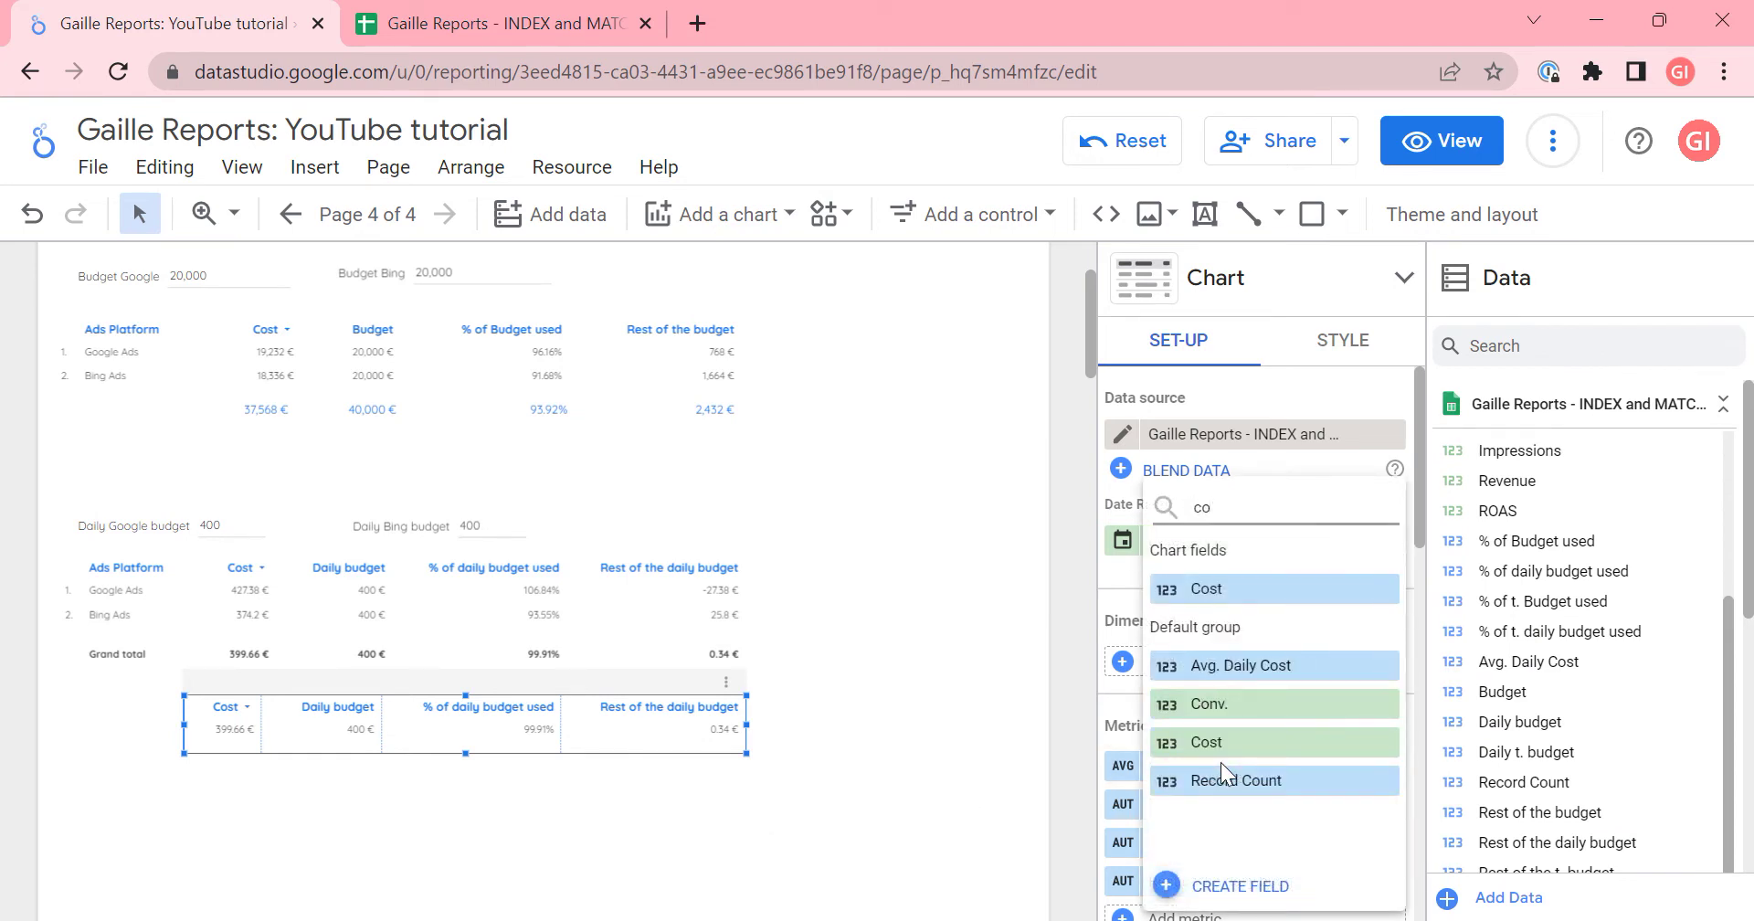
click(1275, 665)
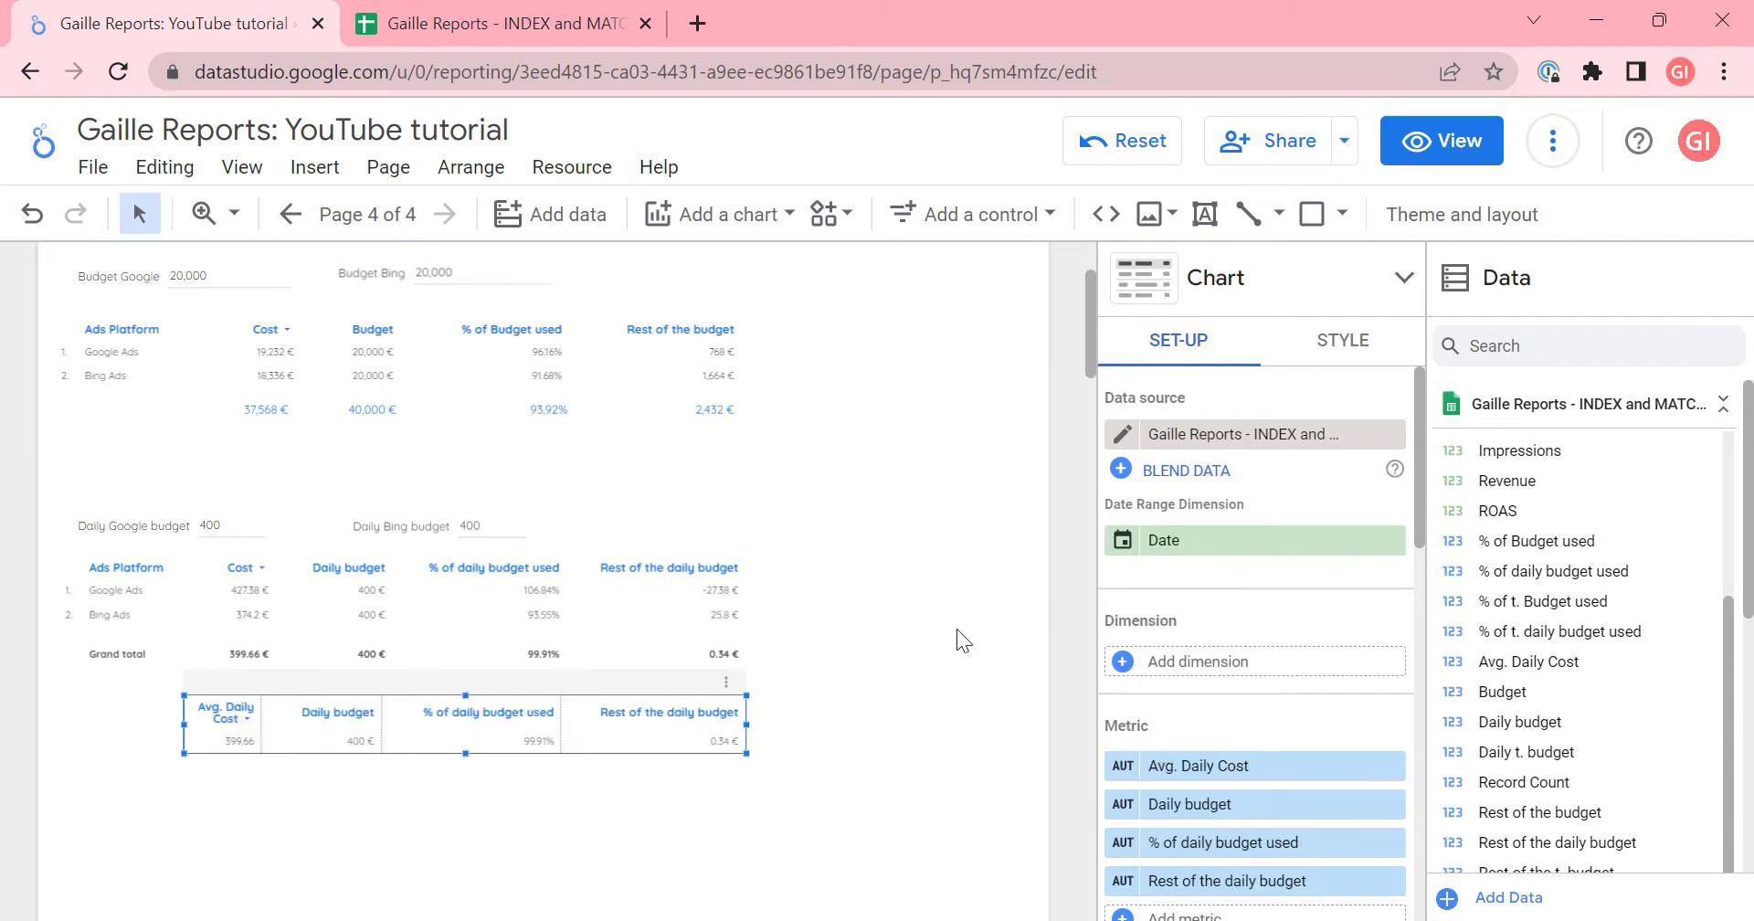
- Set the data type of the Avg. Daily Cost field to Currency, EUR - Euro (€), in the data source
click(1115, 433)
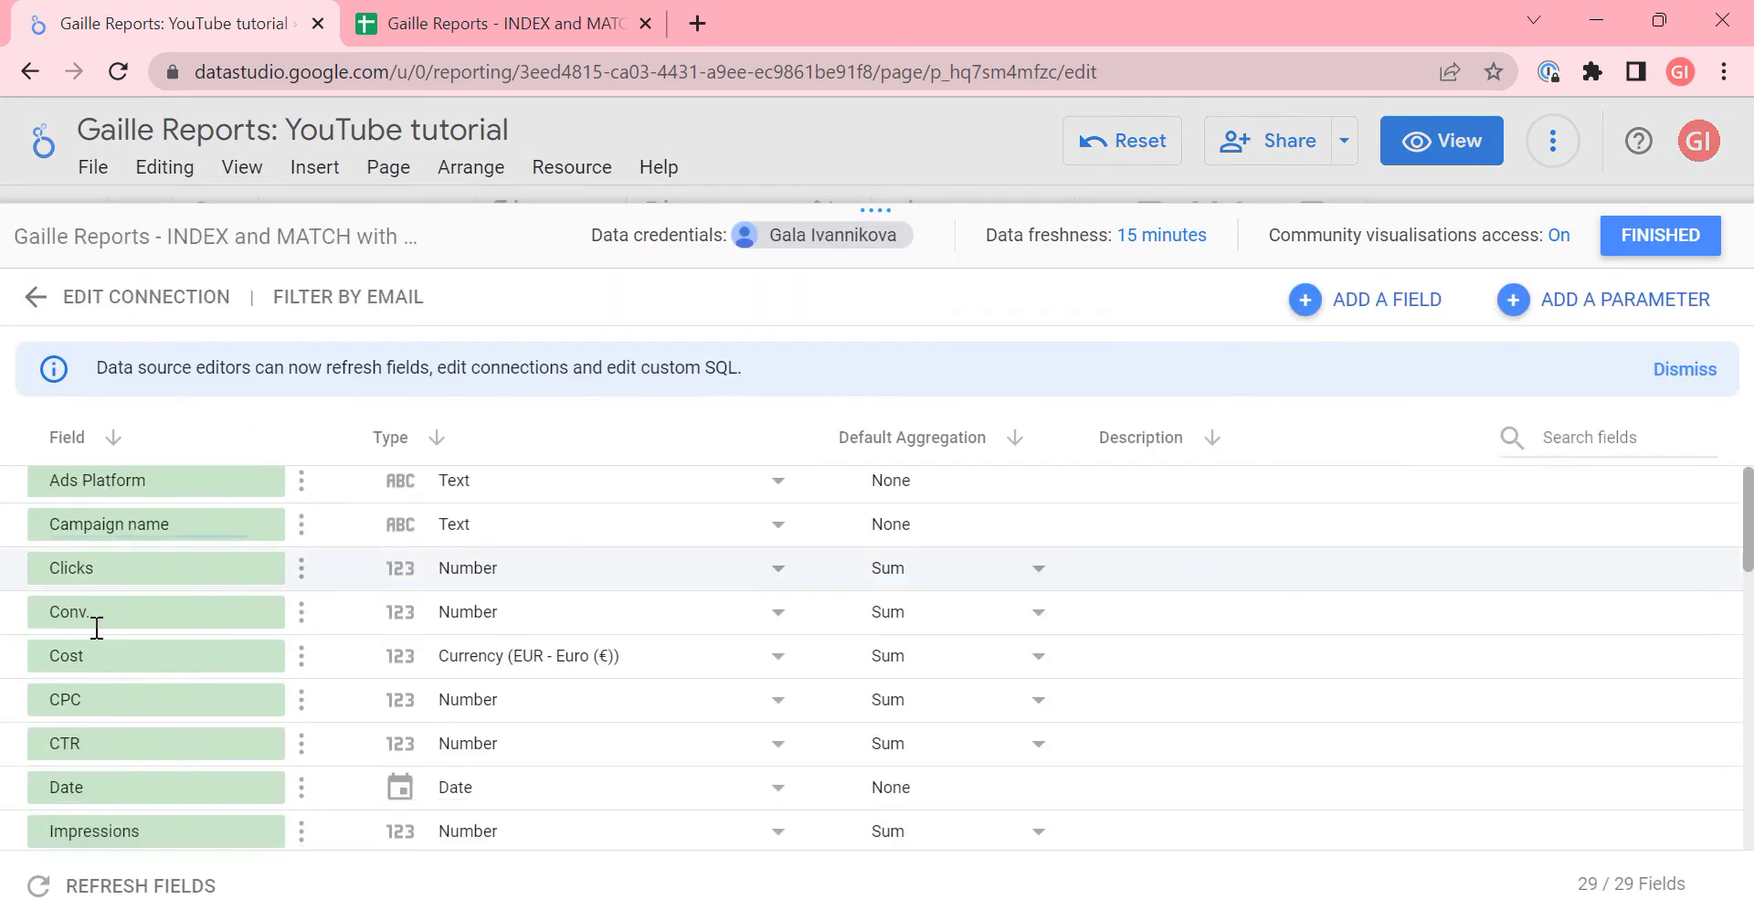
scroll(36, 606, down, 9)
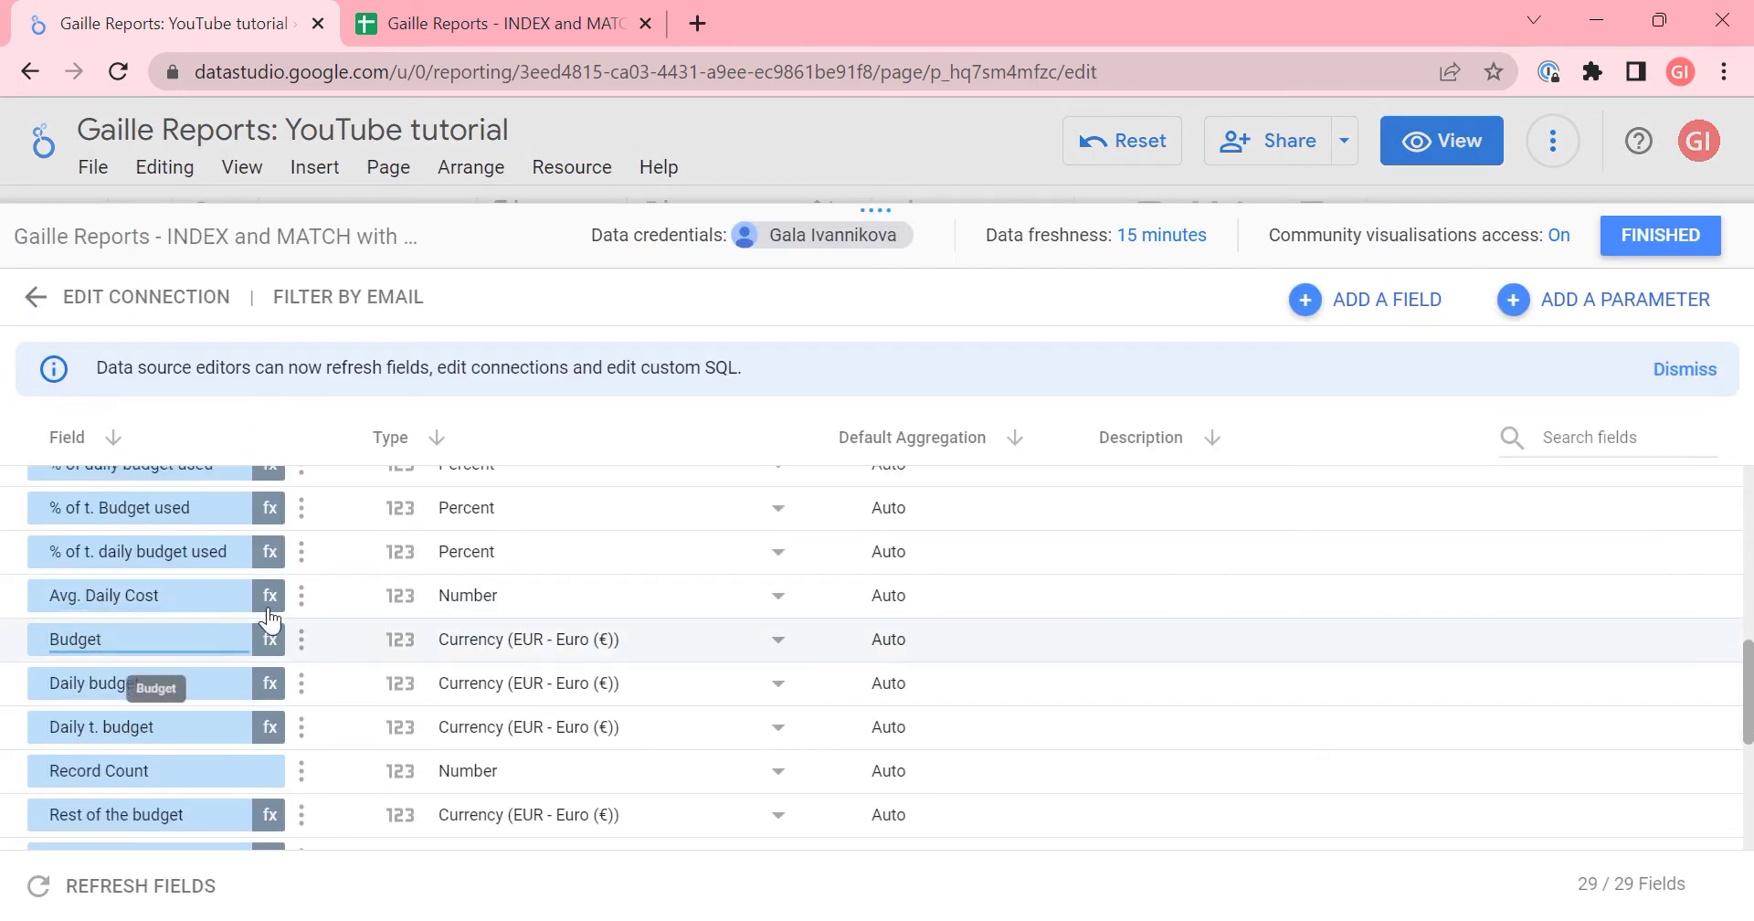
click(463, 599)
click(501, 726)
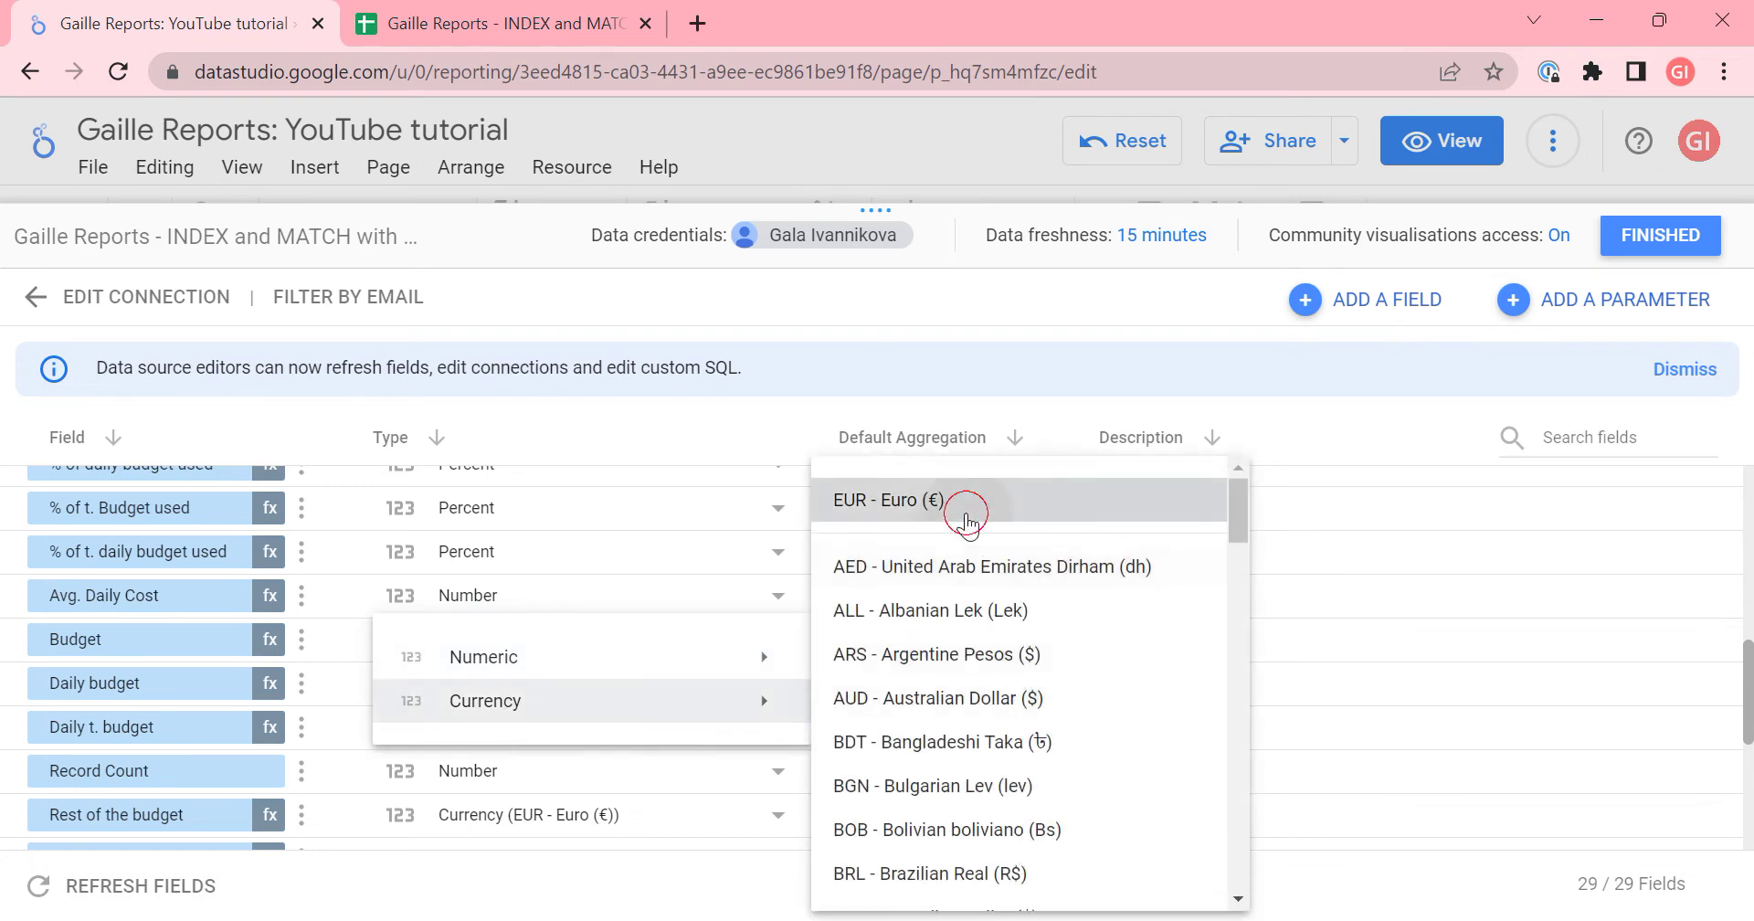
click(967, 501)
click(1653, 240)
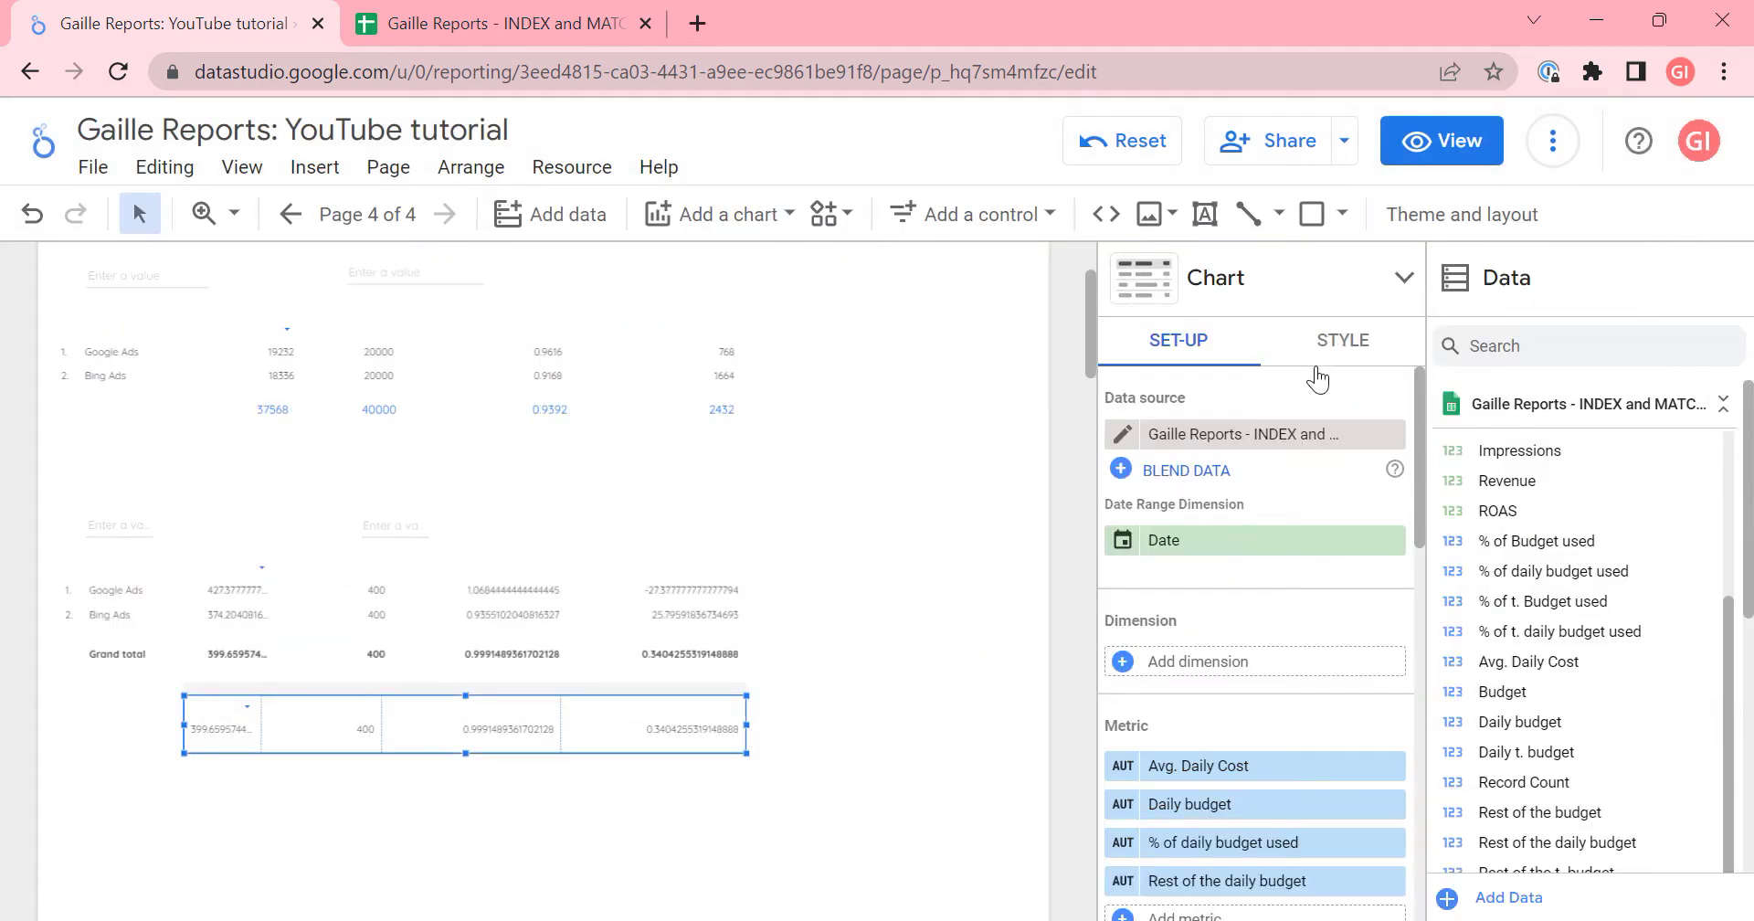
- Set the totals table to show "-" for missing data
click(1343, 342)
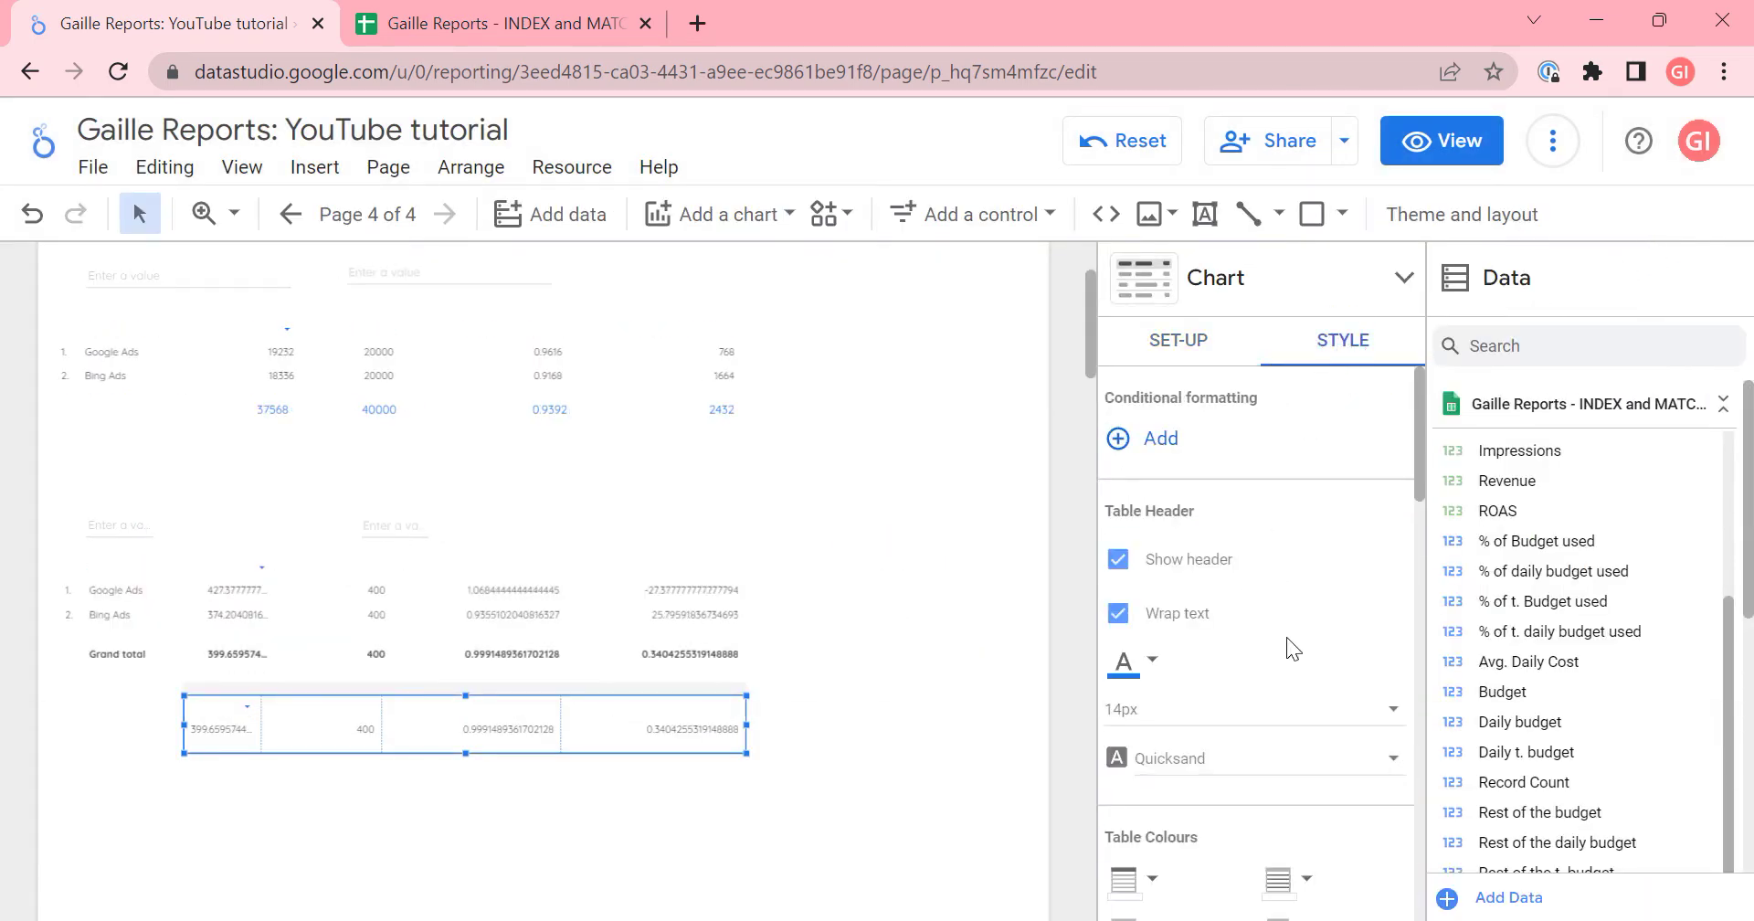
scroll(1286, 634, down, 5)
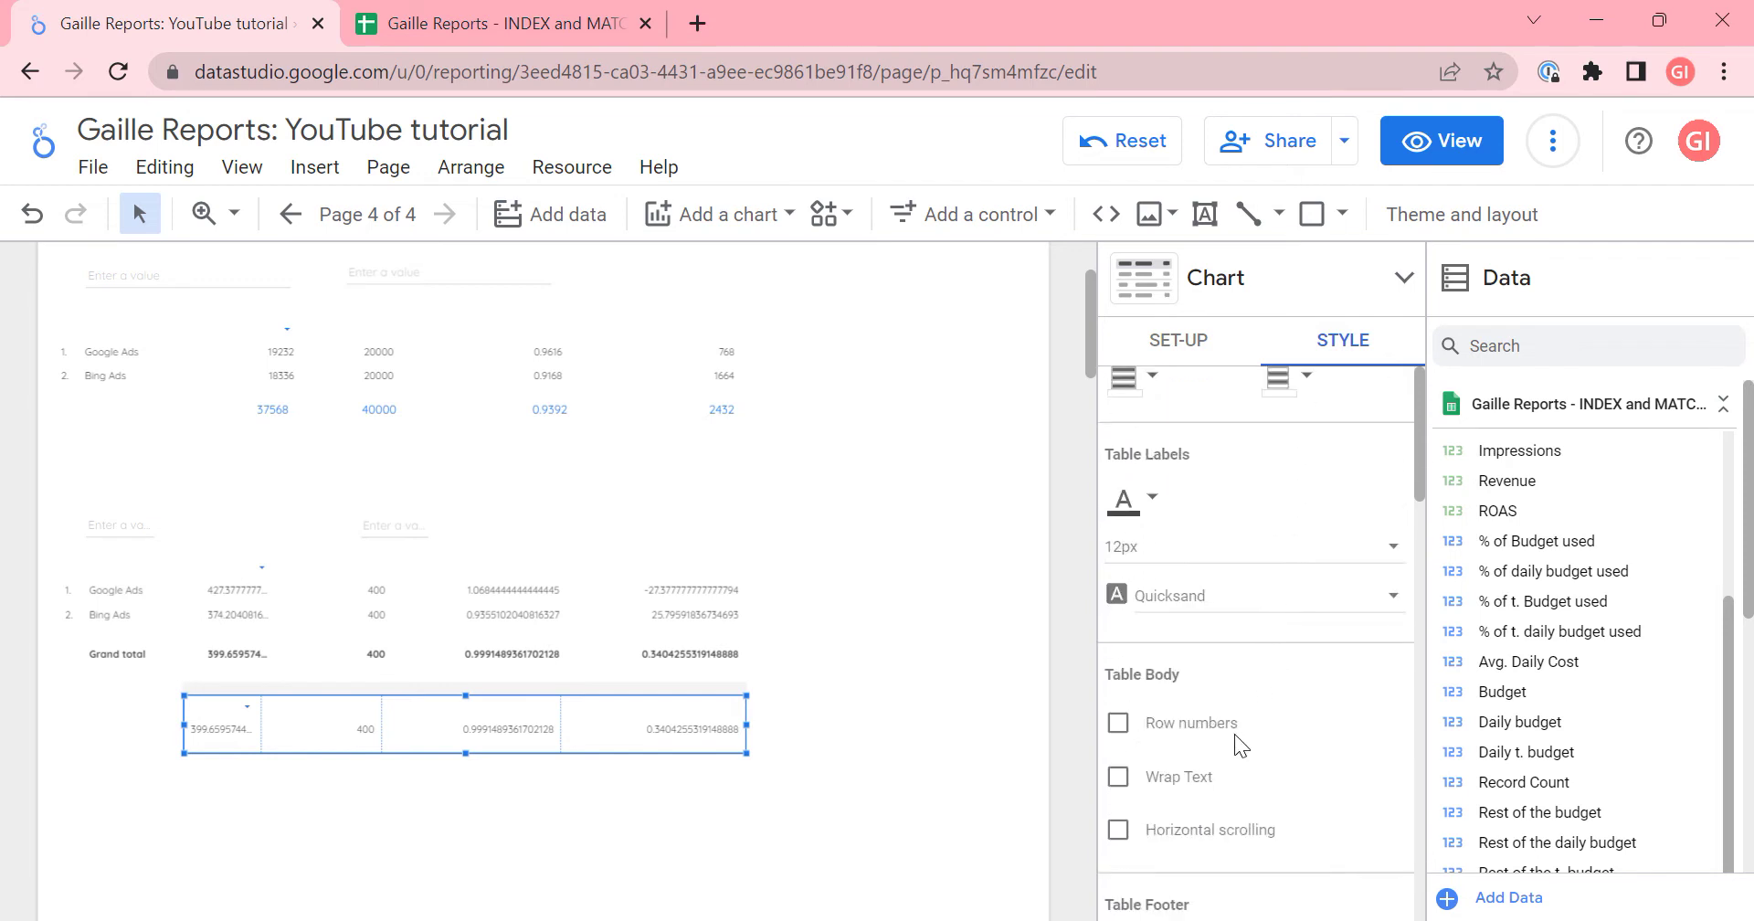
scroll(1239, 735, down, 5)
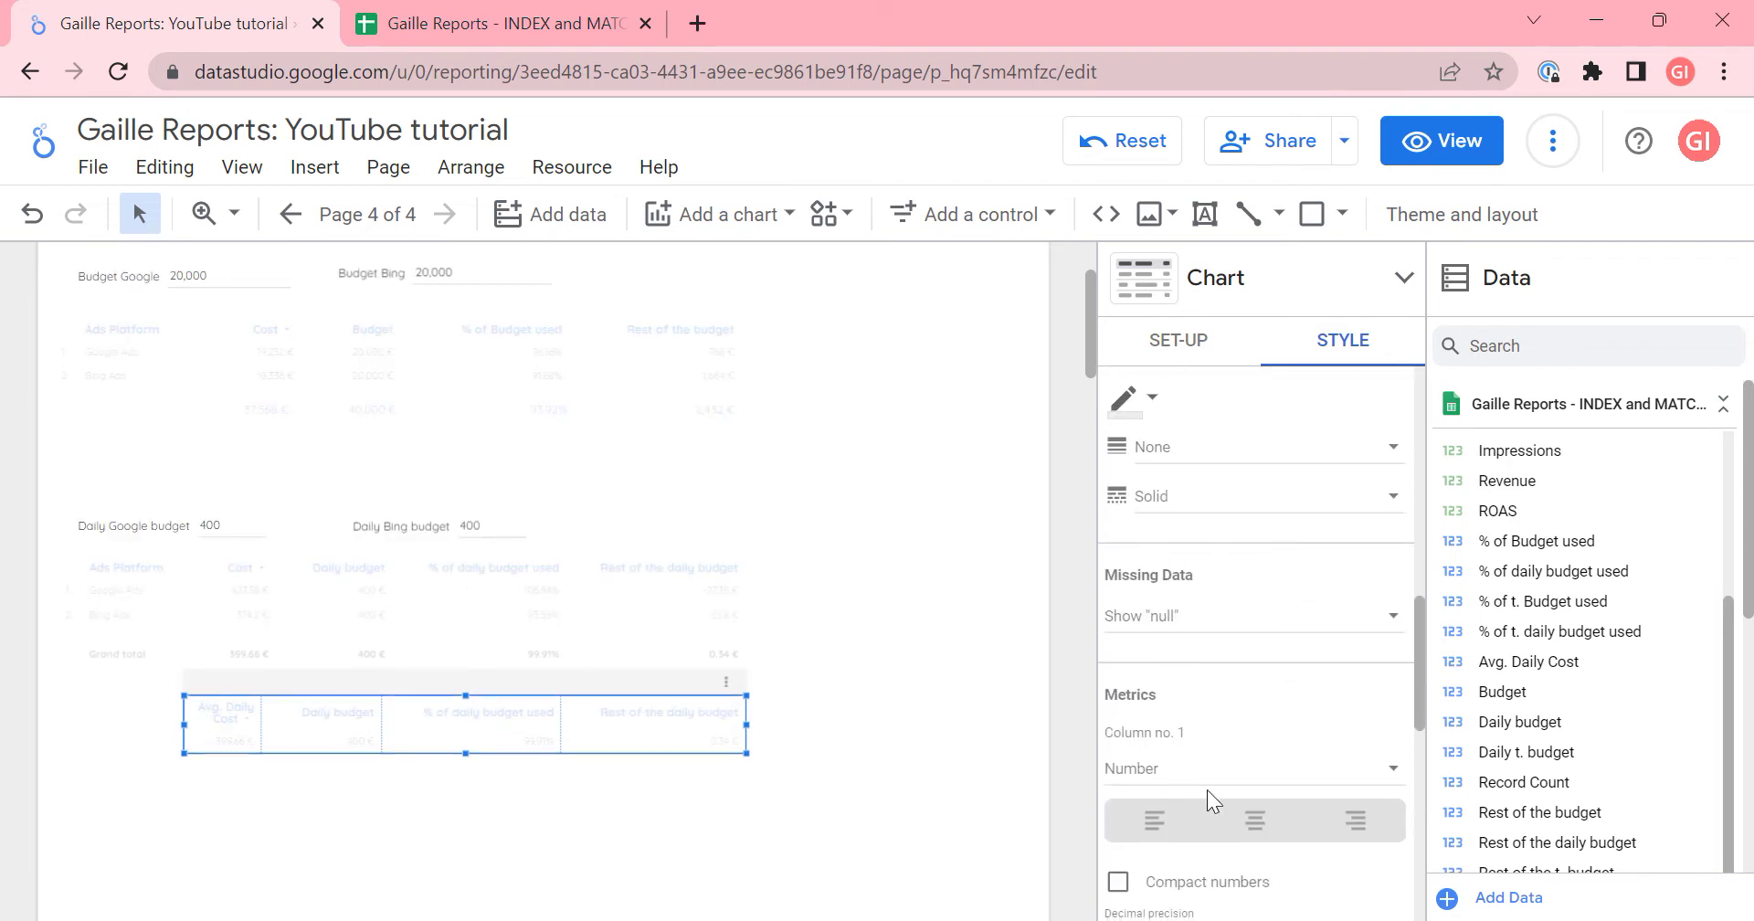
scroll(1208, 790, down, 2)
scroll(1188, 589, up, 12)
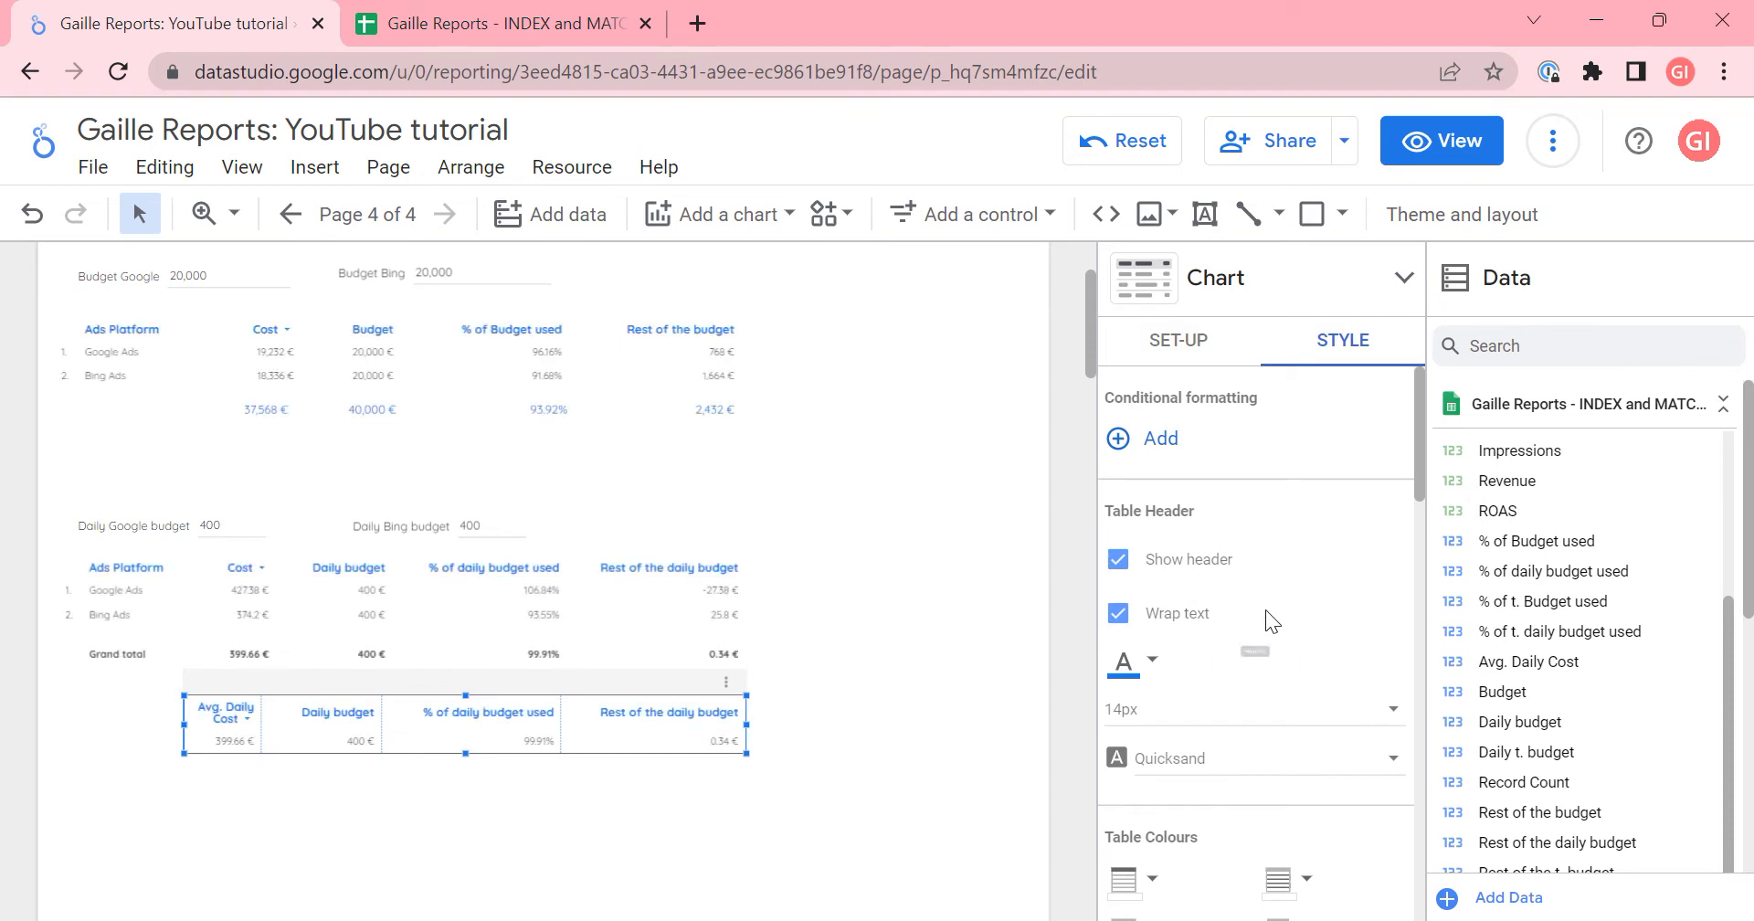
scroll(1269, 631, down, 5)
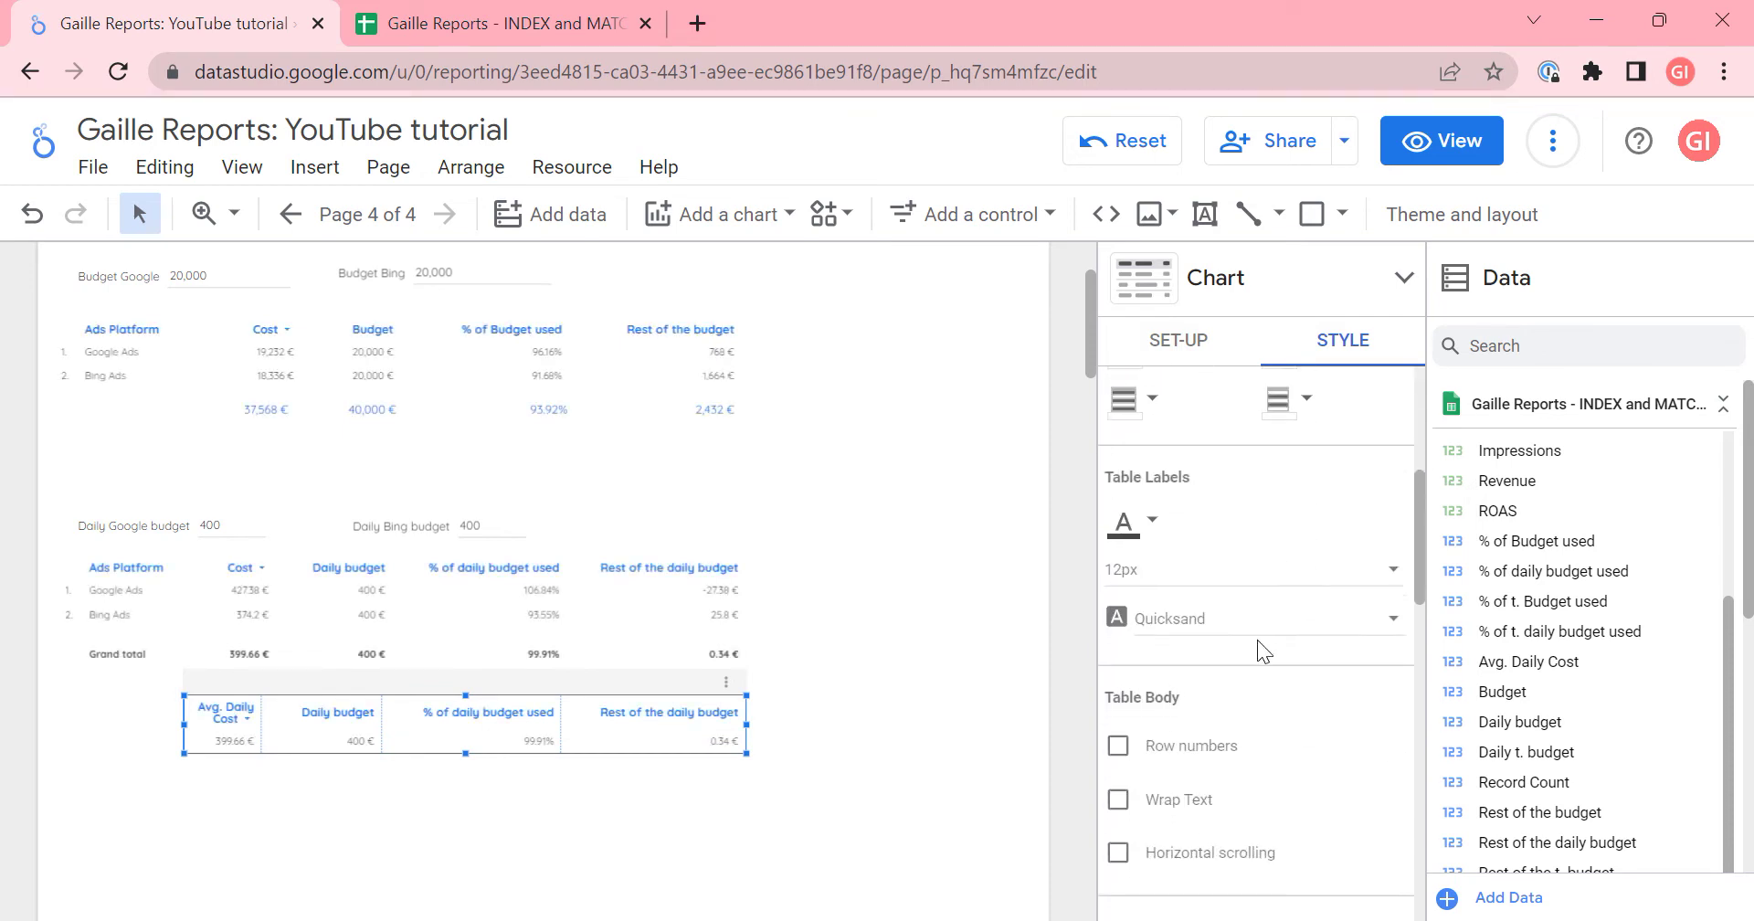
scroll(1257, 639, down, 6)
click(1216, 722)
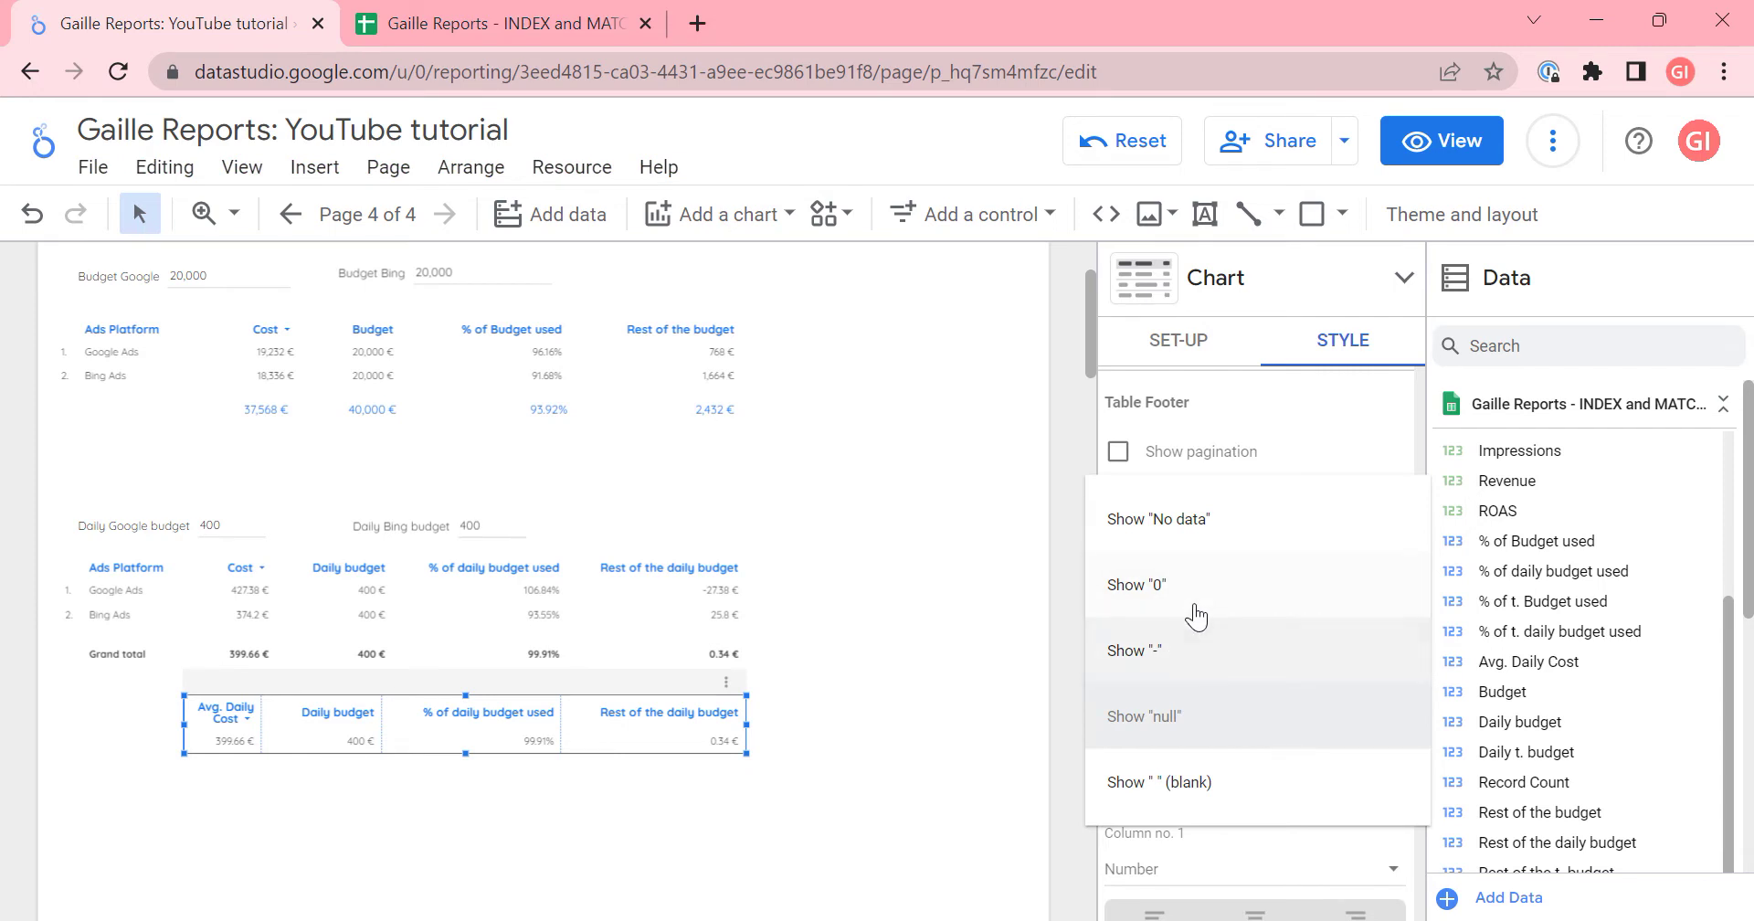
click(1203, 675)
- Set the decimal precision of the totals table's first metric column to 0
scroll(1279, 758, down, 2)
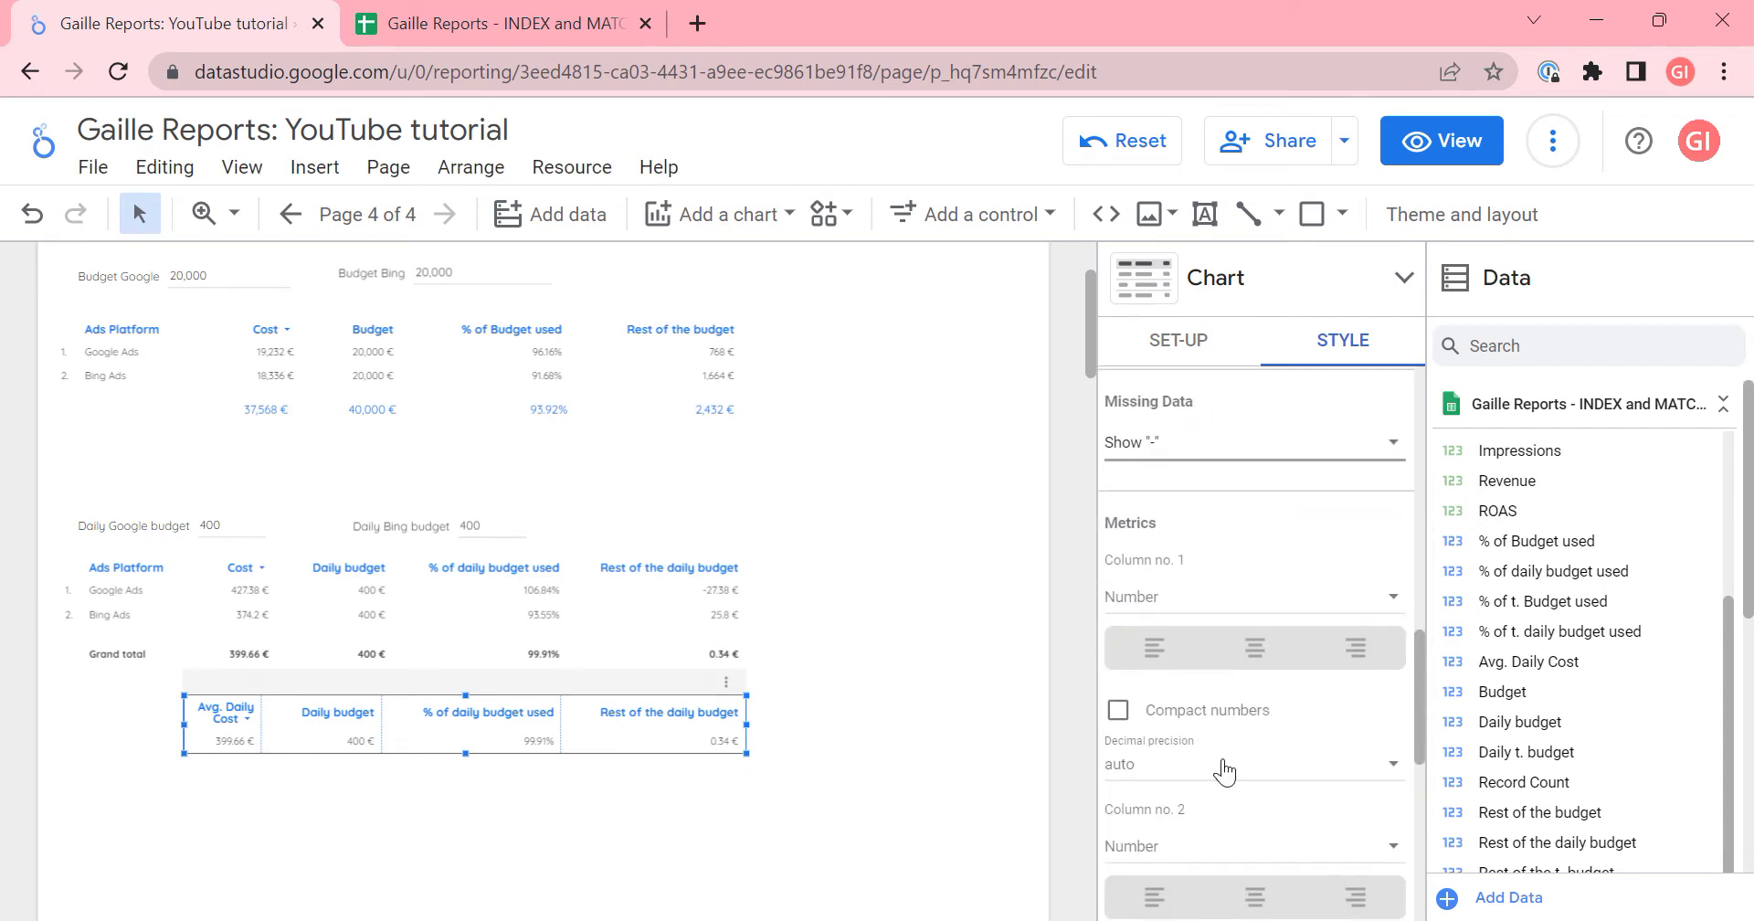
click(1219, 764)
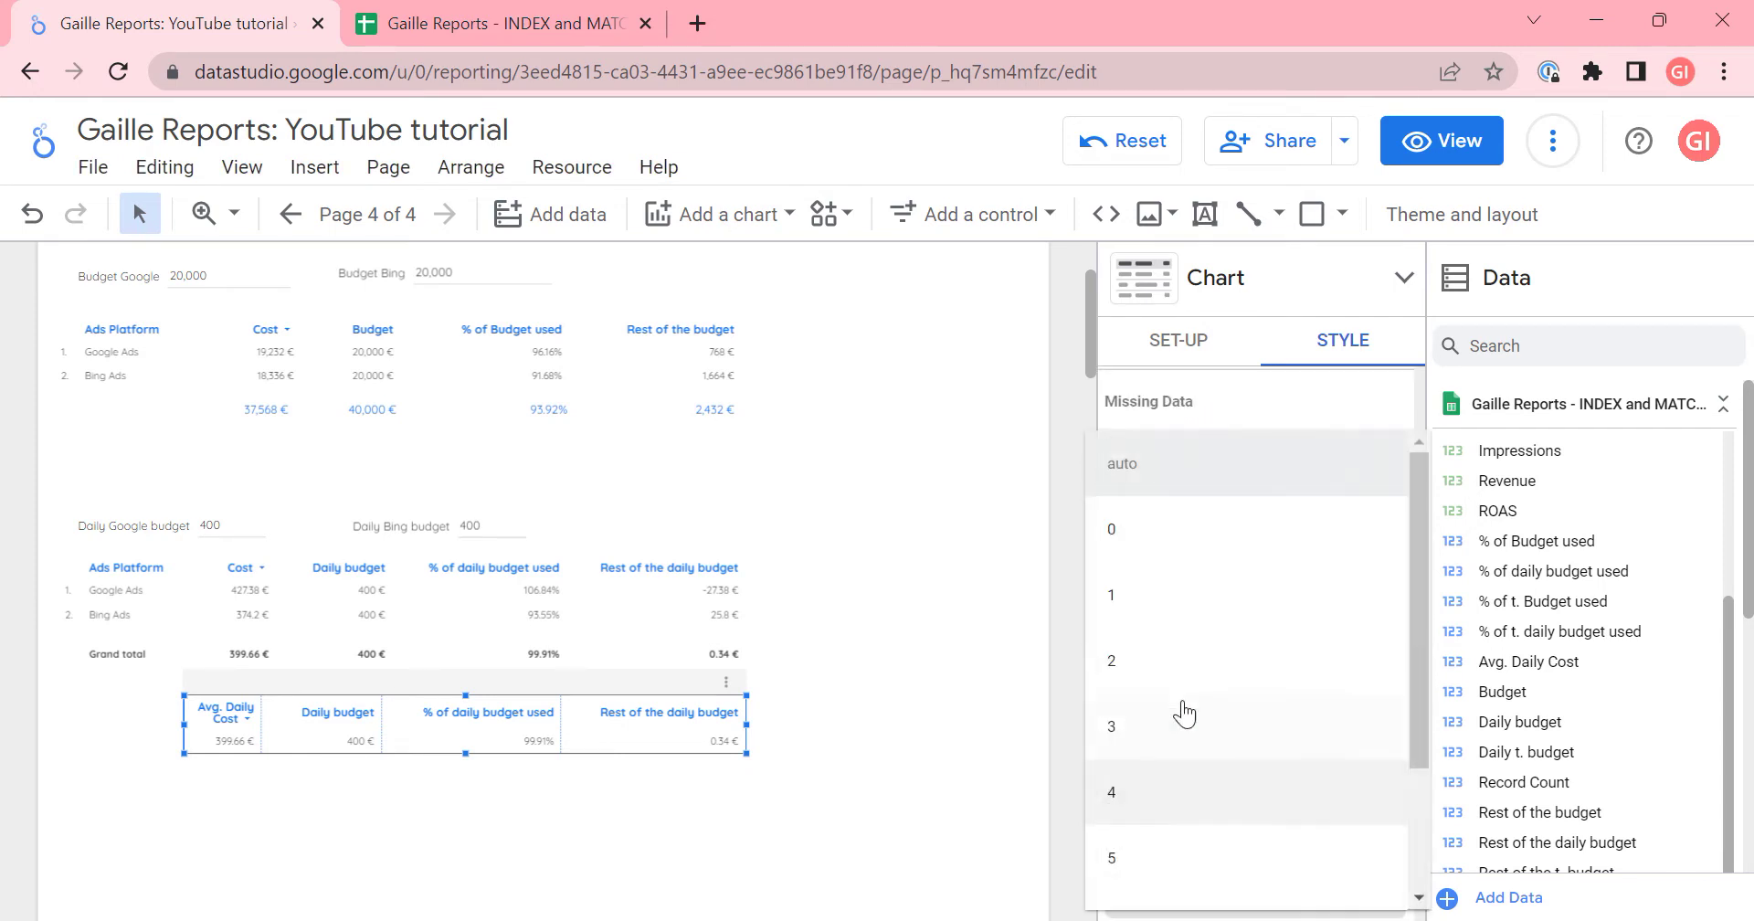
click(1198, 523)
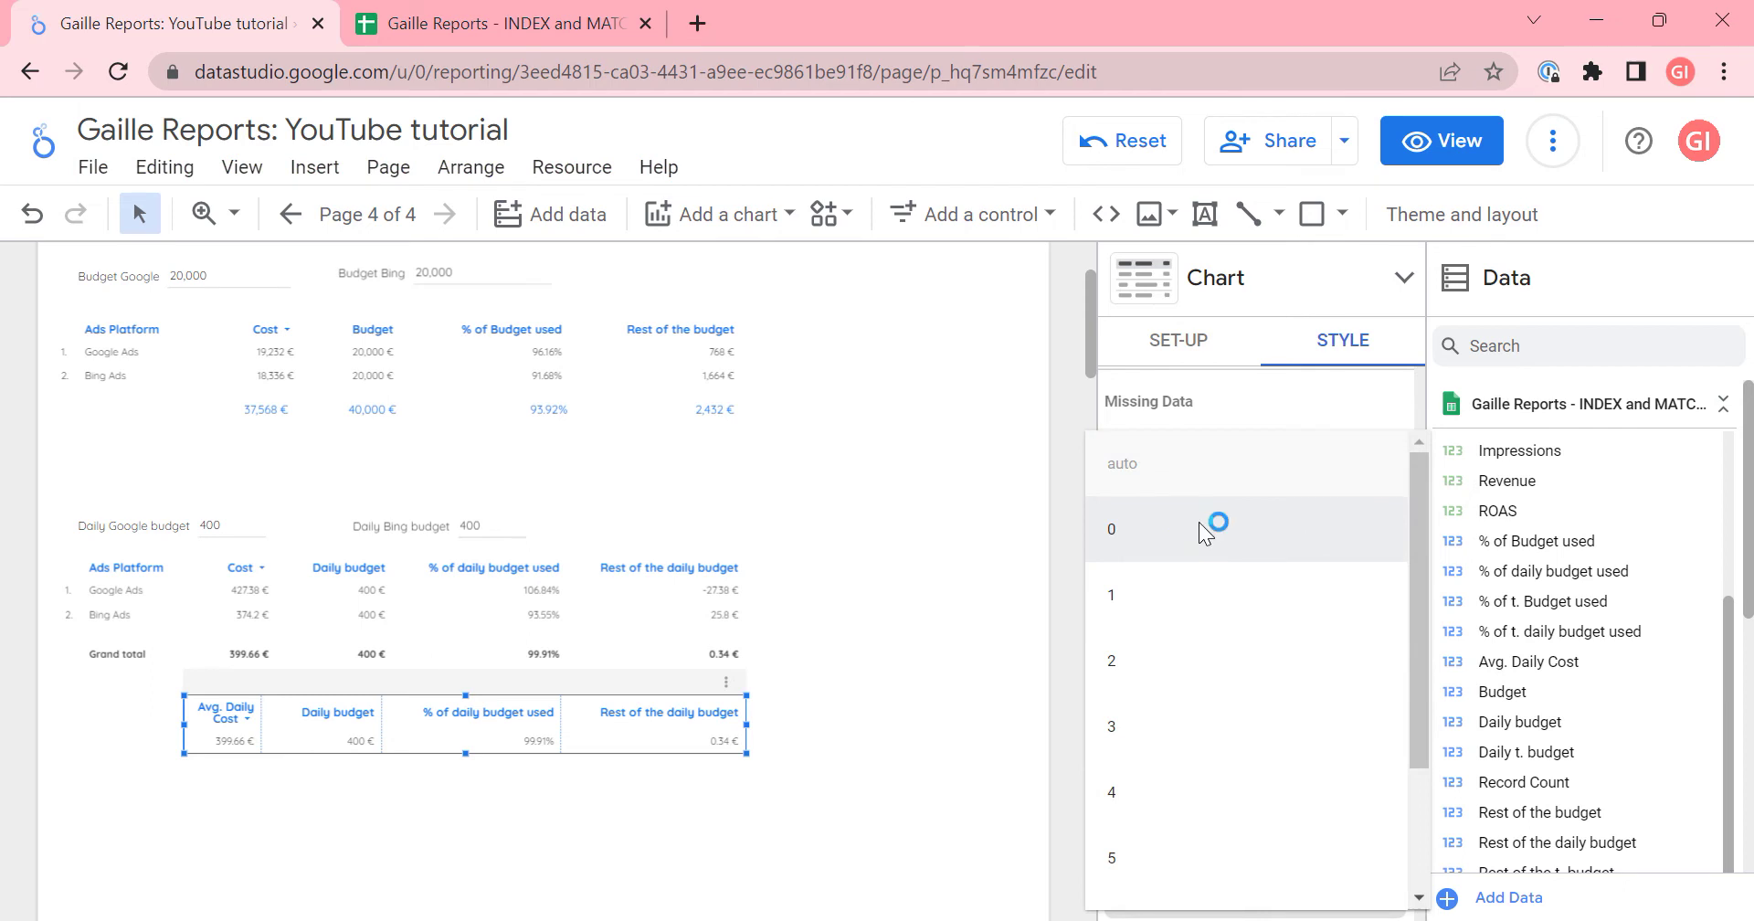
- Set the decimal precision of the Cost column in the daily budget table to 0
click(263, 552)
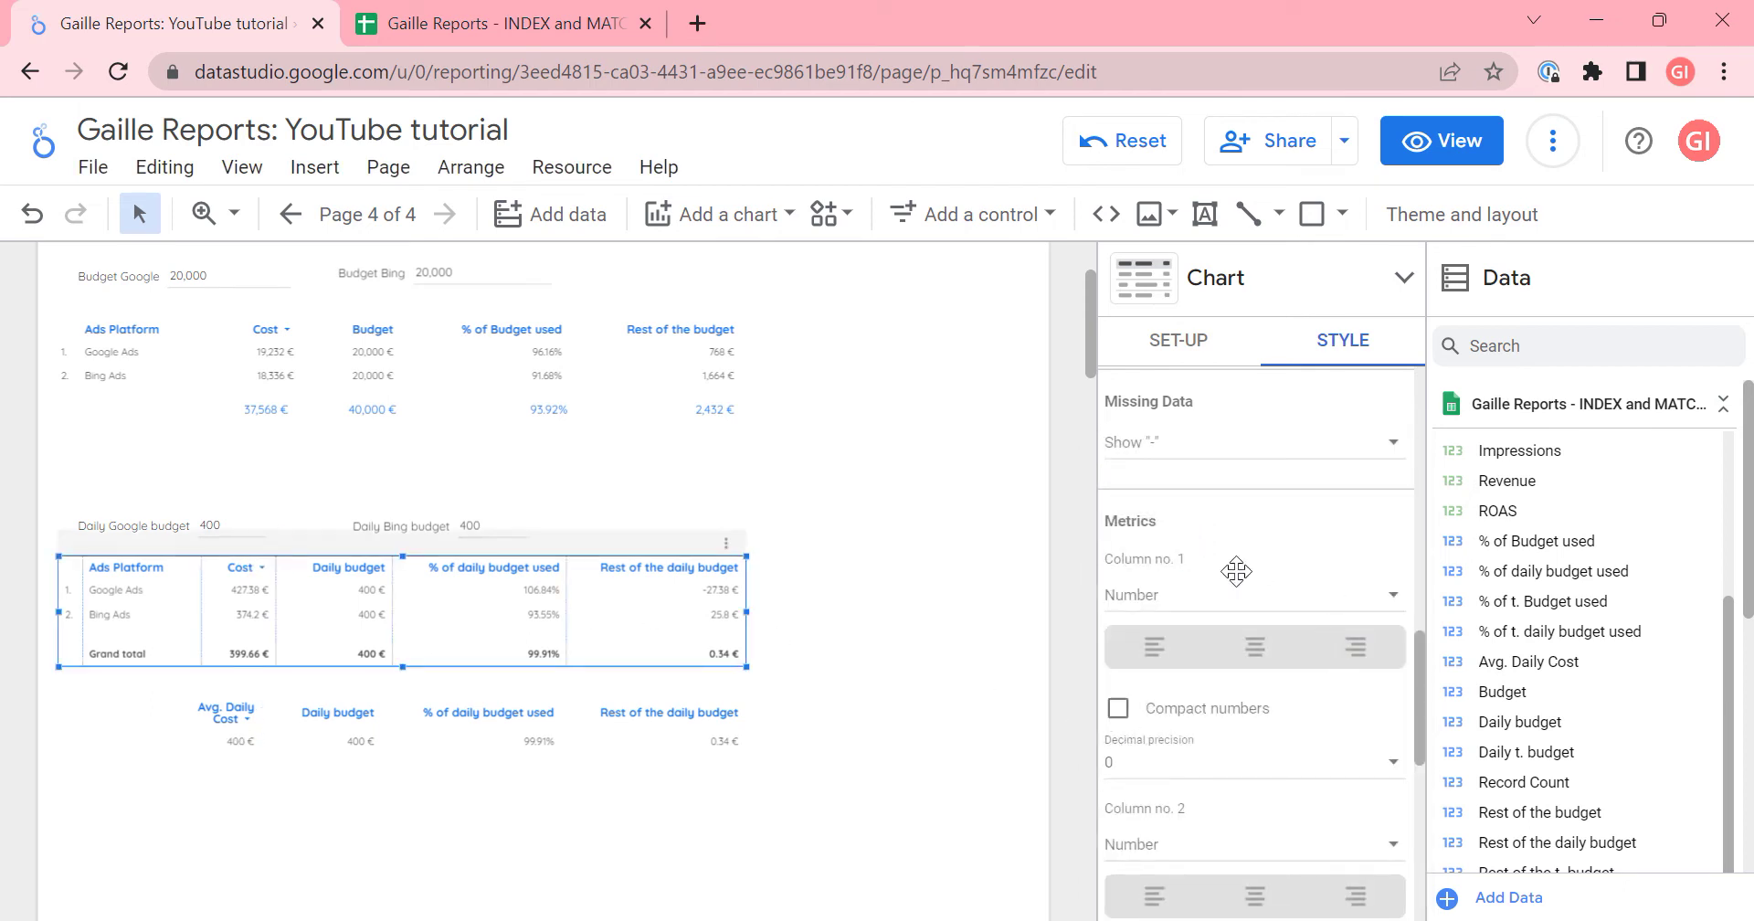
scroll(1225, 605, down, 4)
scroll(1232, 594, down, 10)
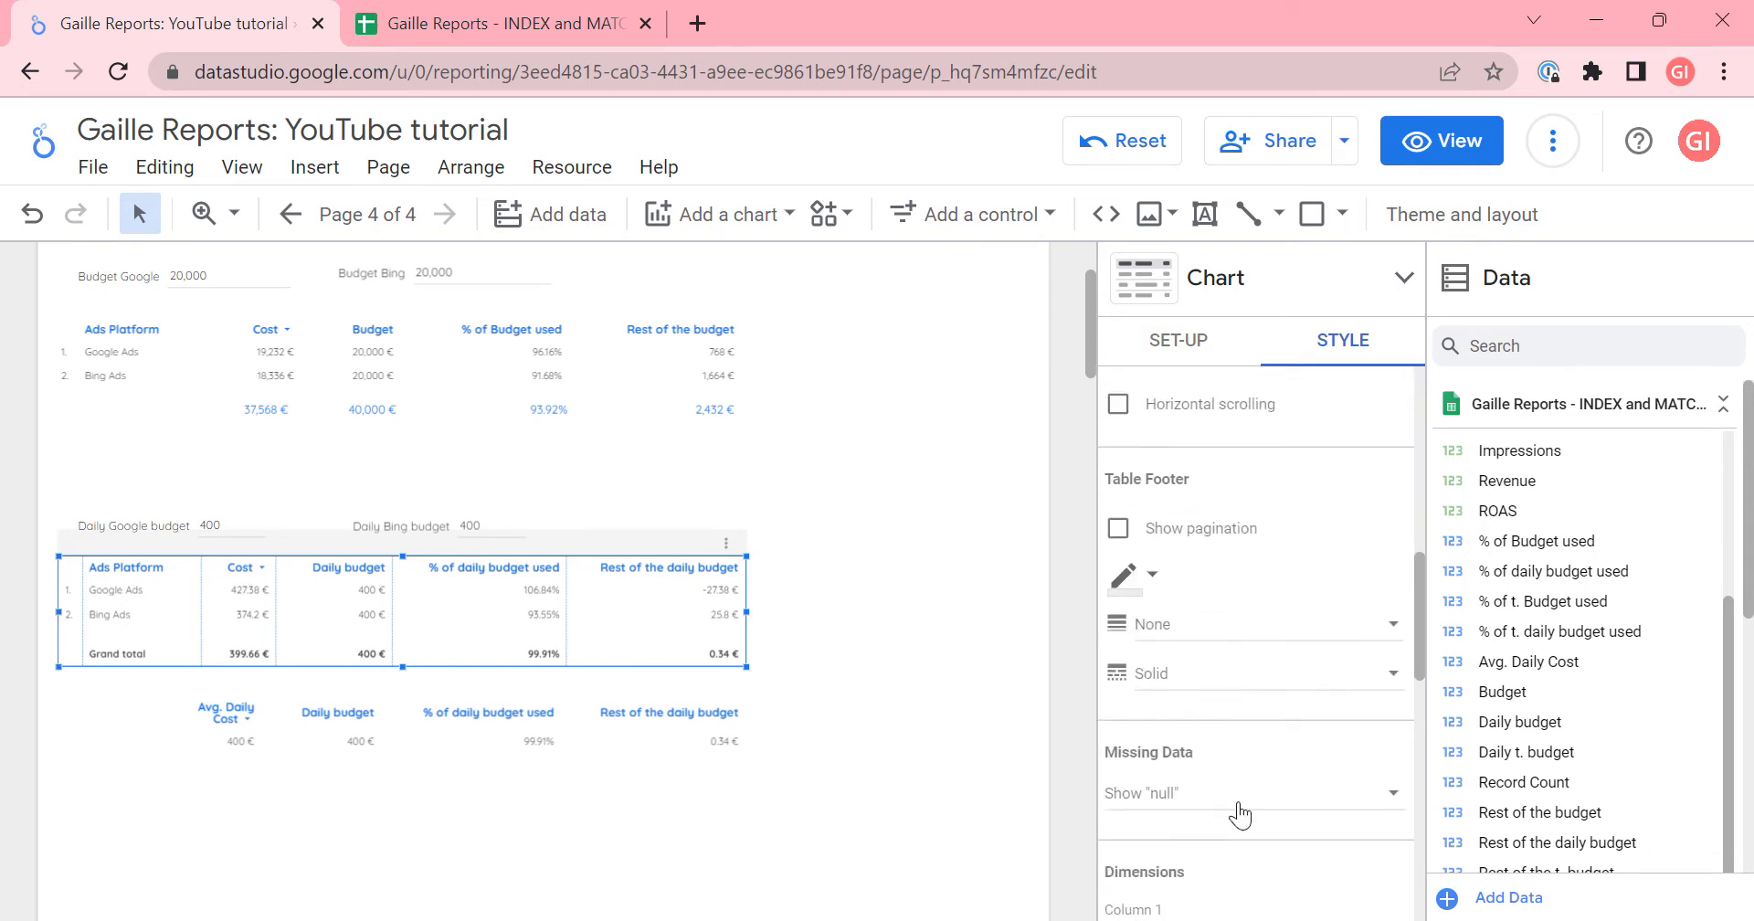
scroll(1234, 809, down, 3)
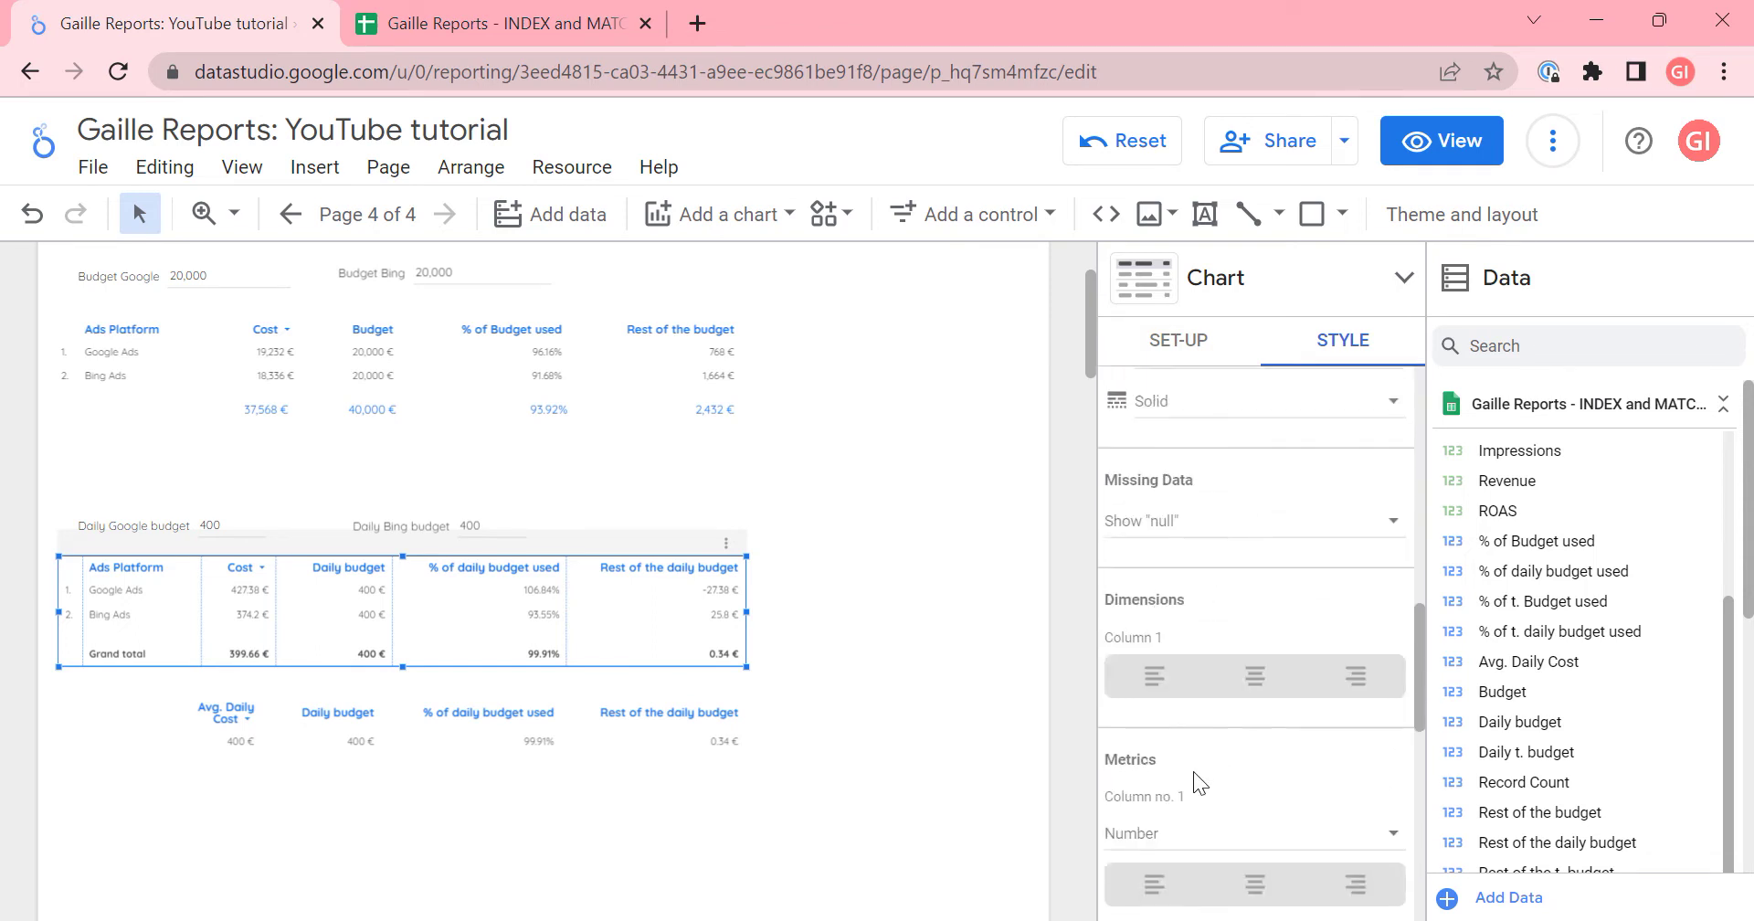
click(1148, 842)
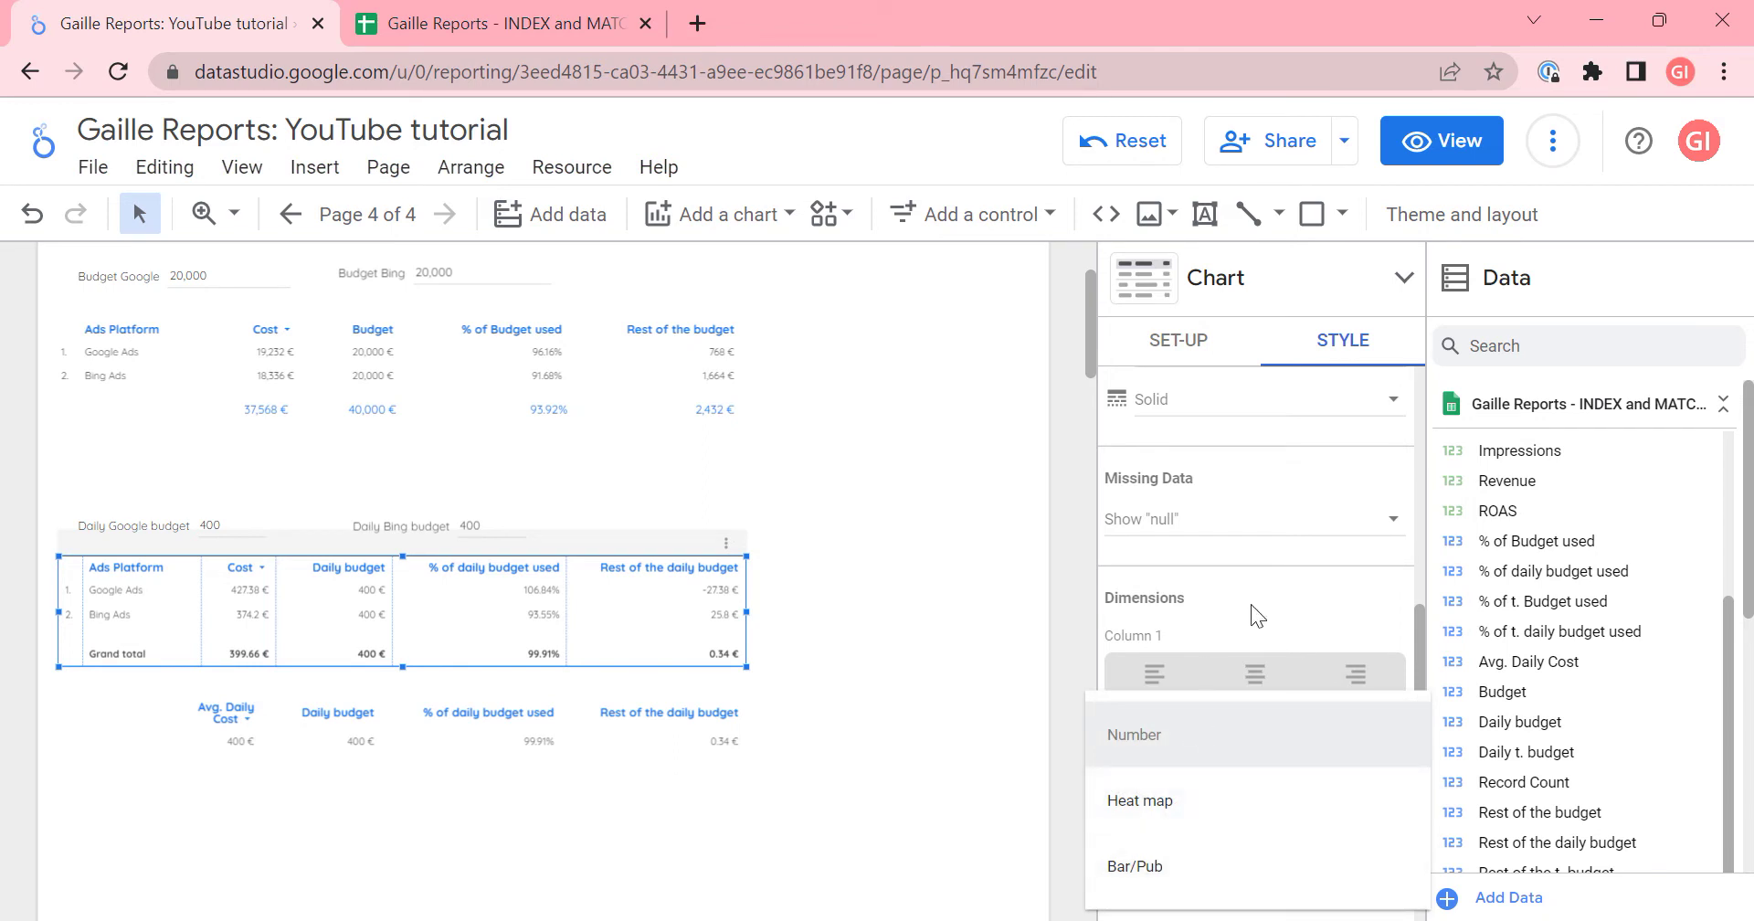
click(1197, 715)
scroll(1198, 797, down, 2)
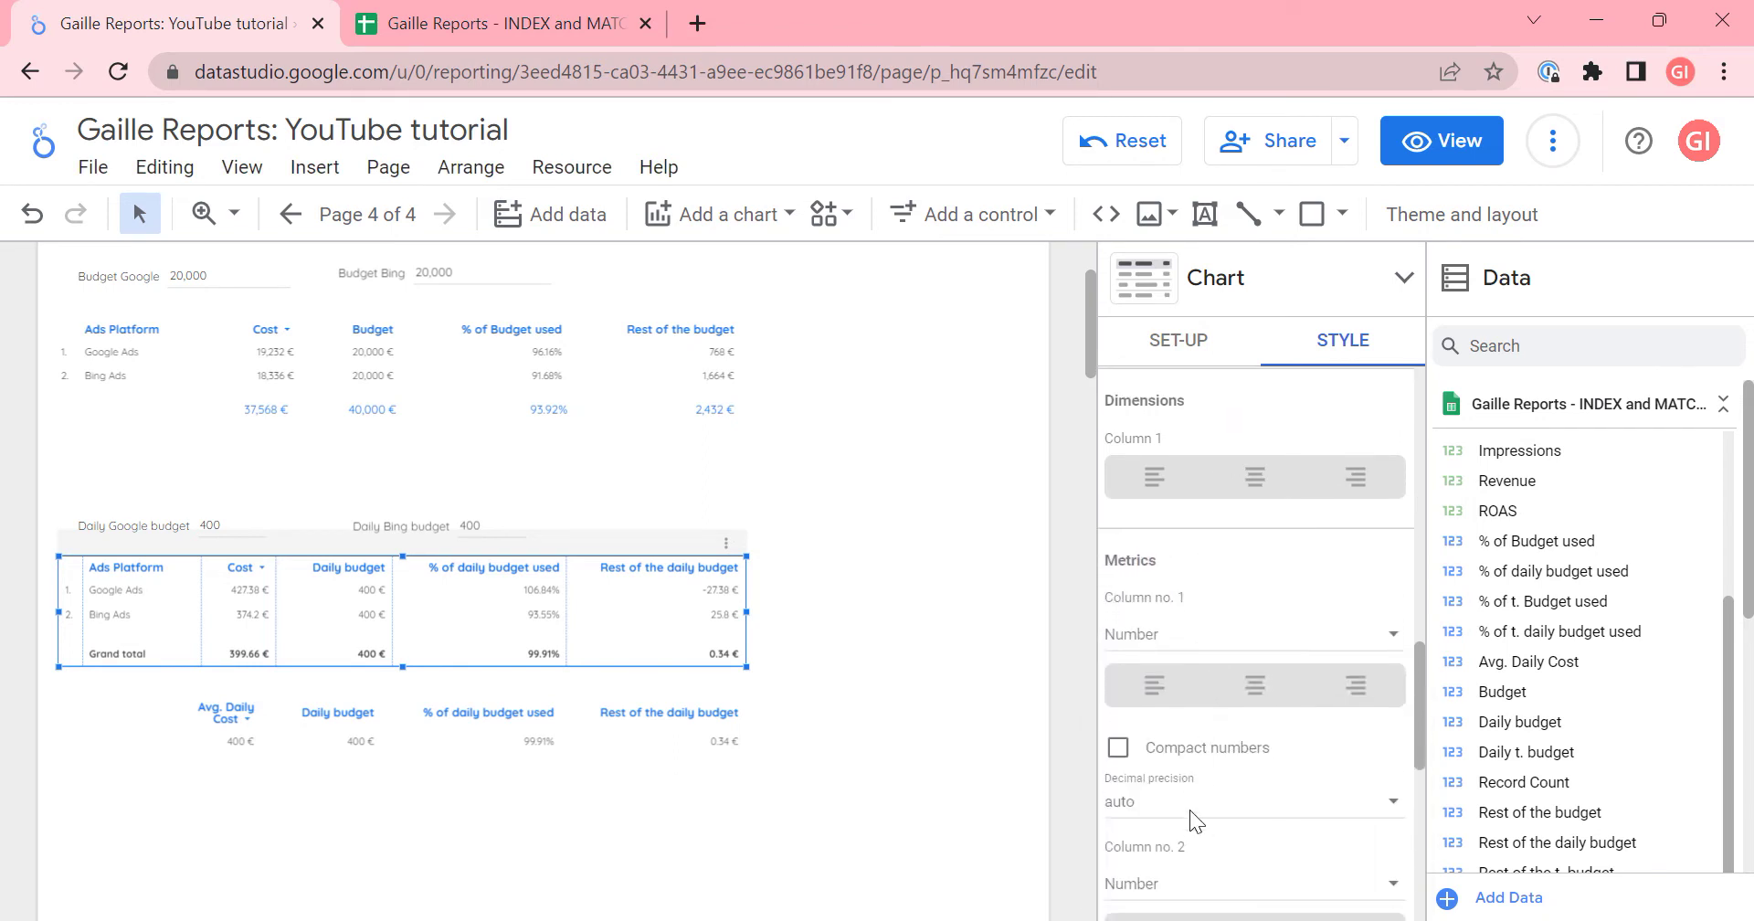
click(1190, 810)
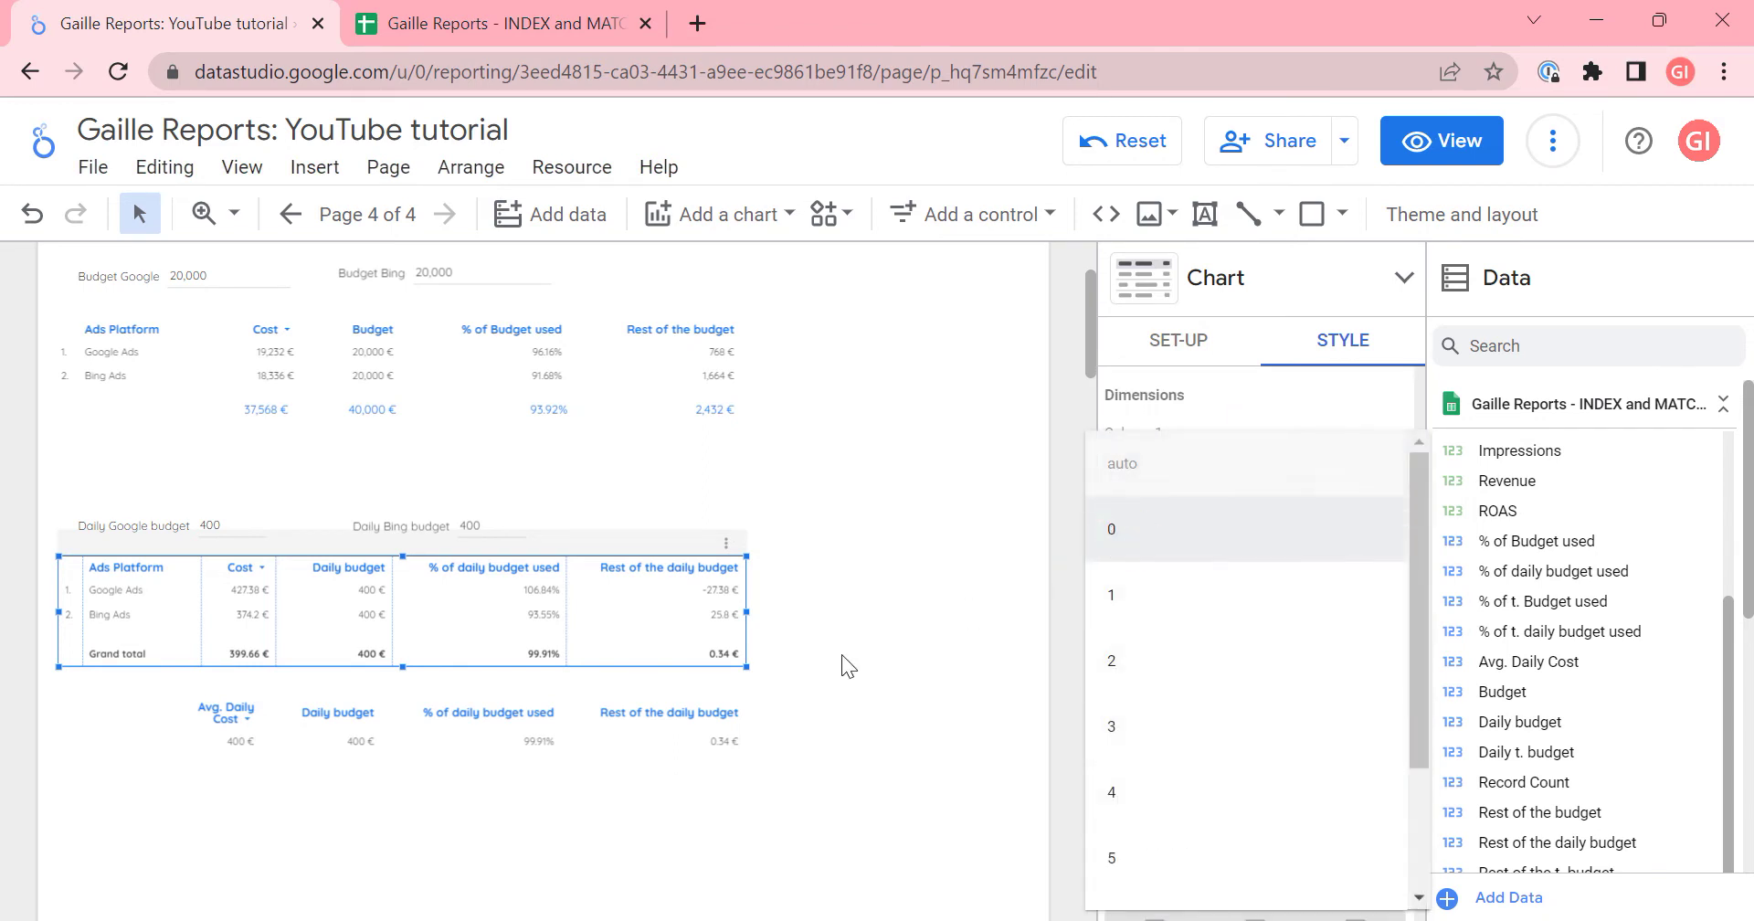
key(Return)
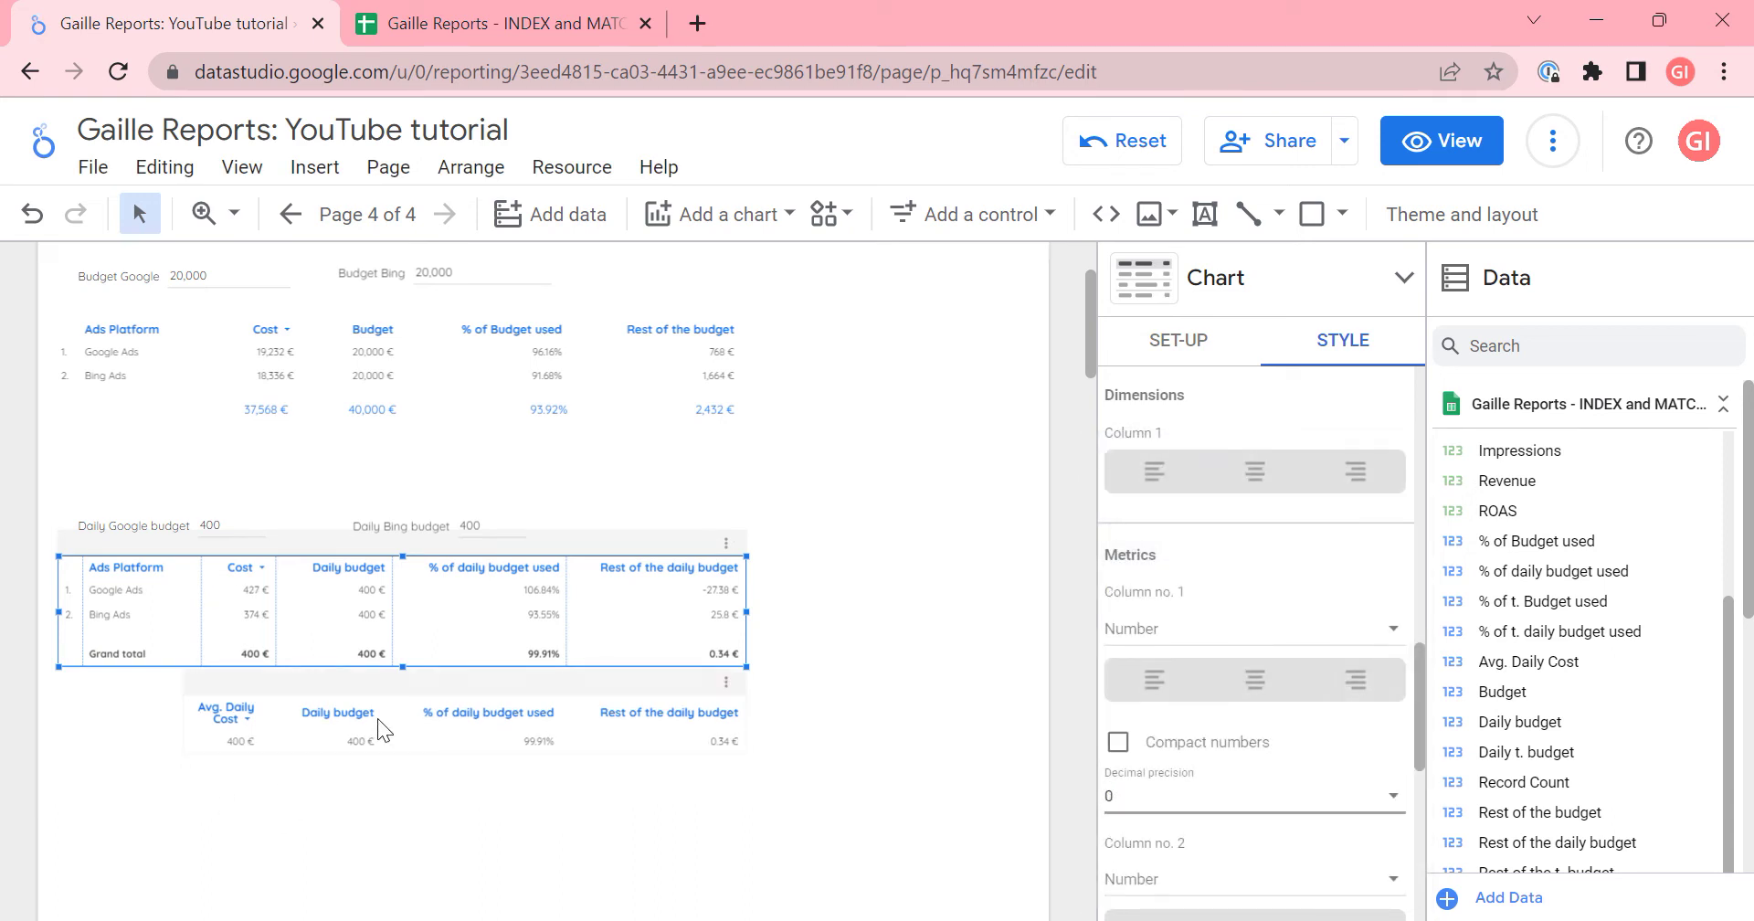
- Replace the Daily budget metric of the lower totals table with Daily t. budget
click(386, 718)
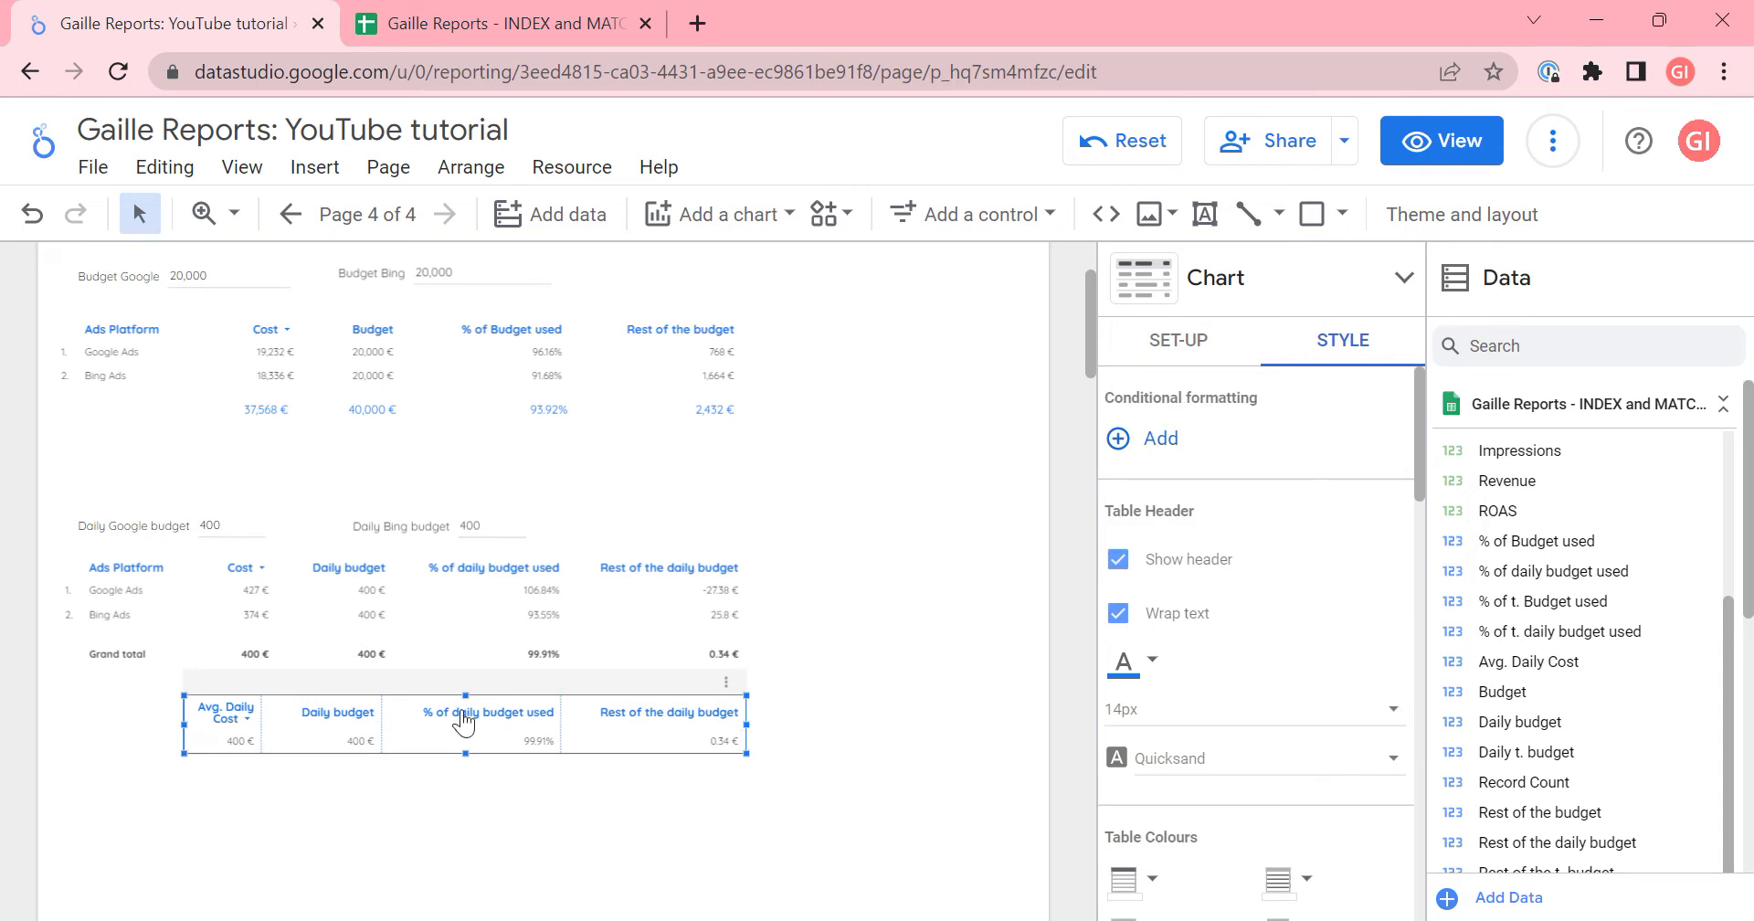
click(1170, 345)
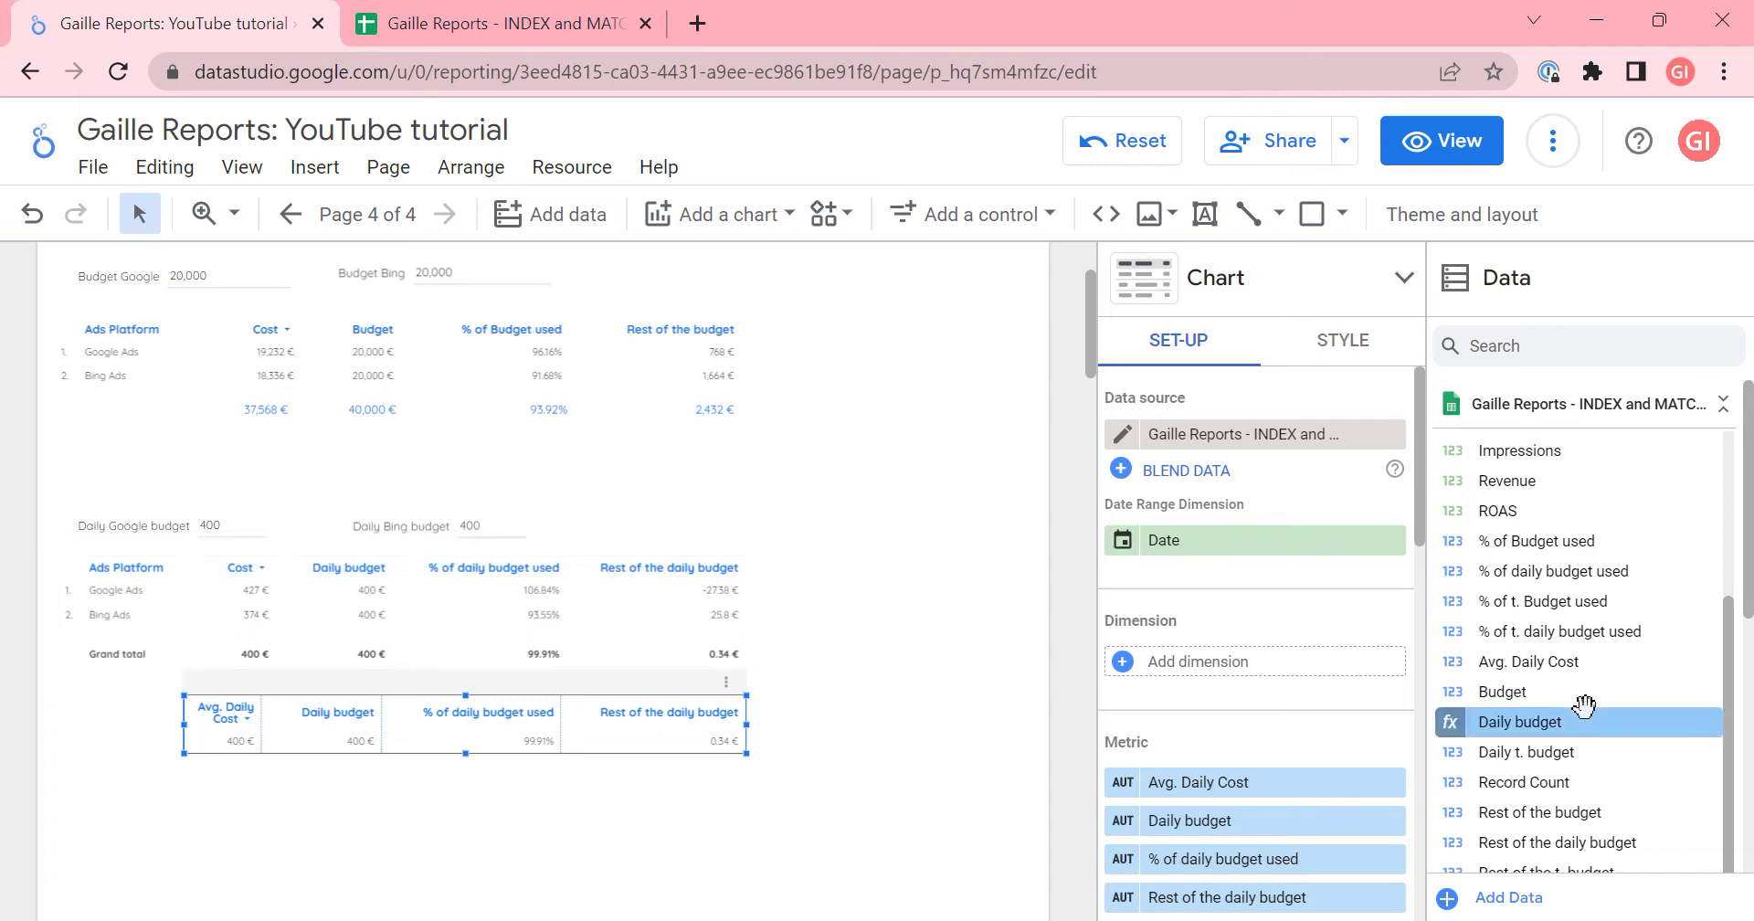
click(1133, 784)
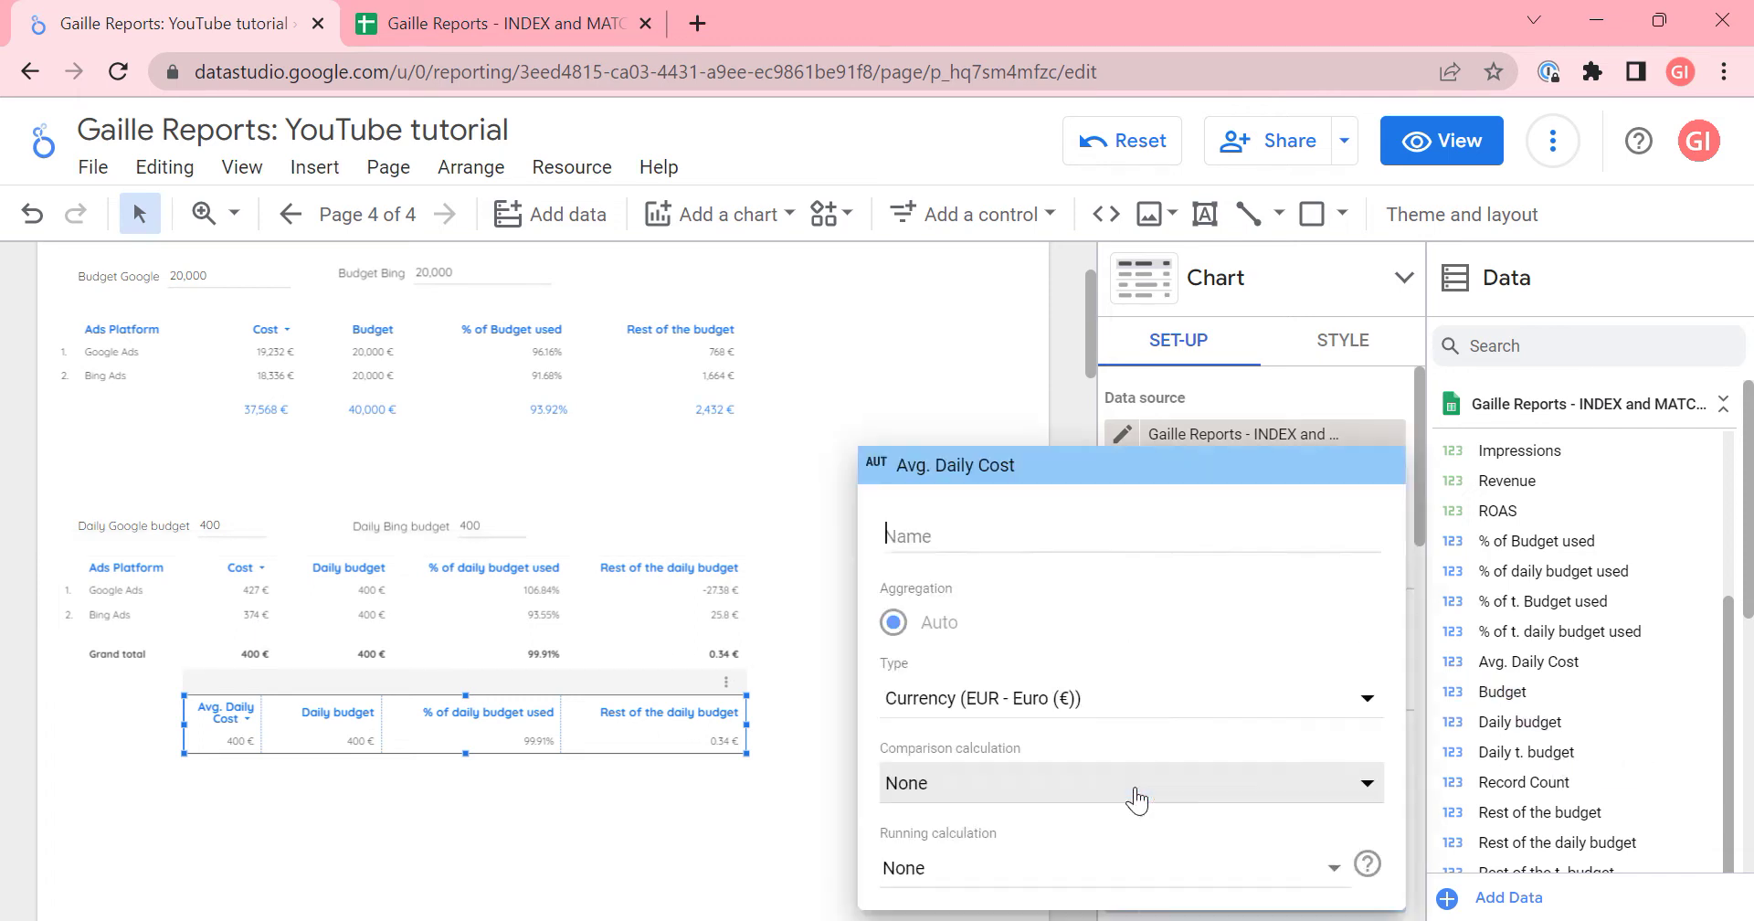
click(705, 810)
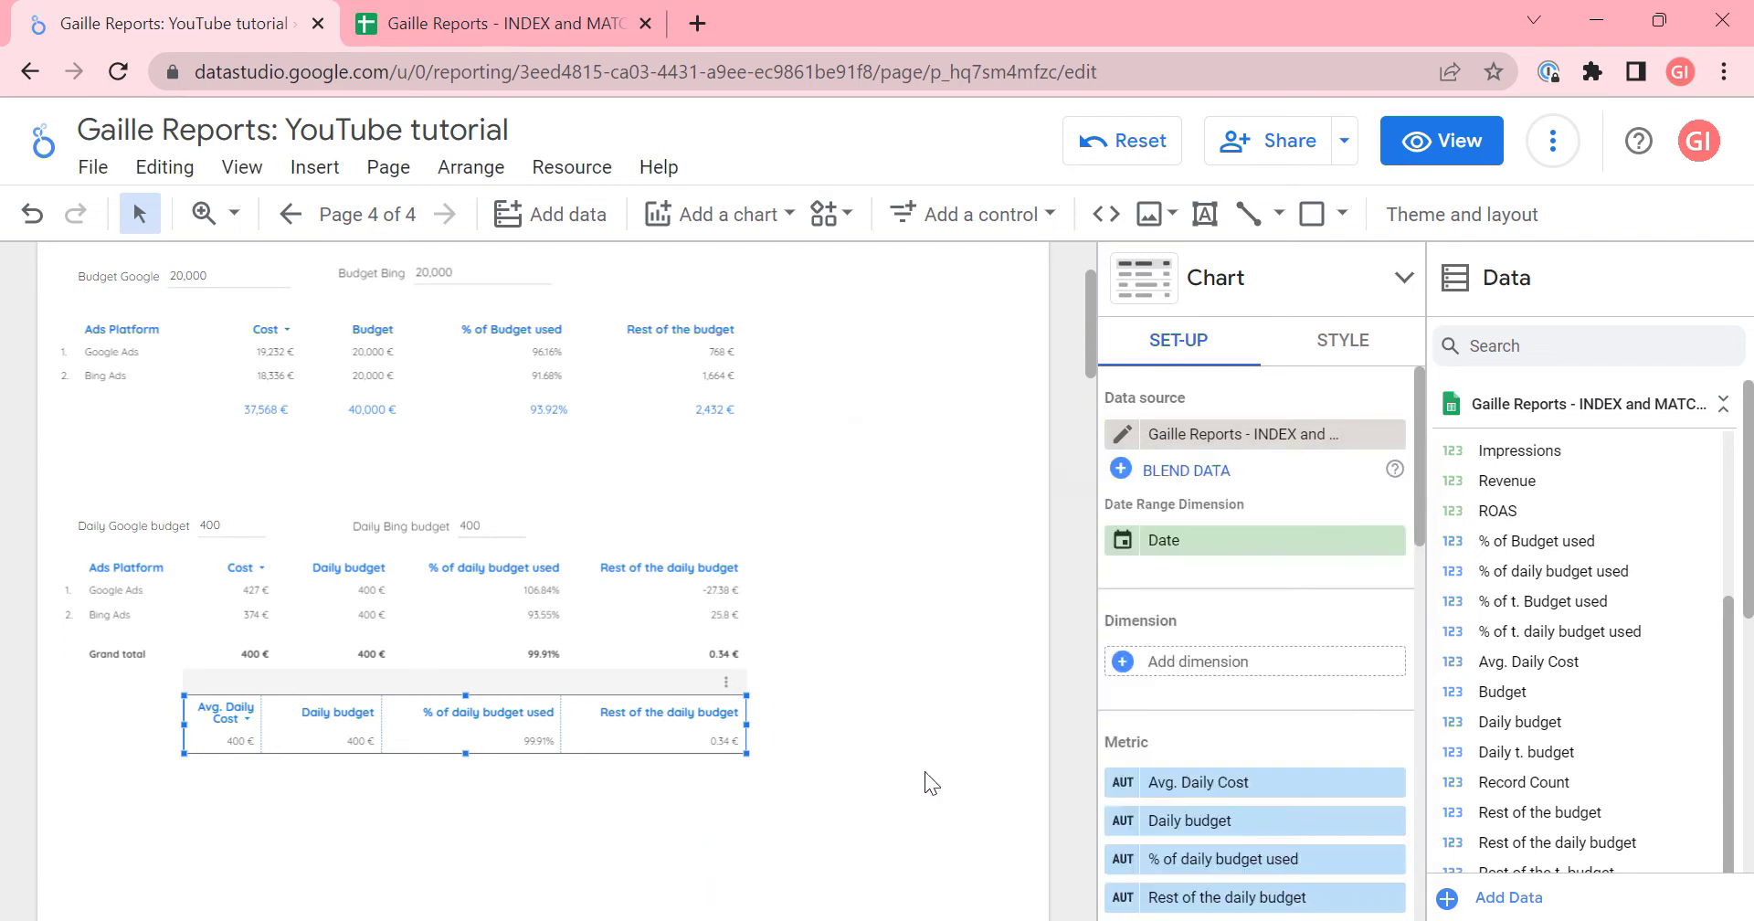
click(1253, 820)
text(d)
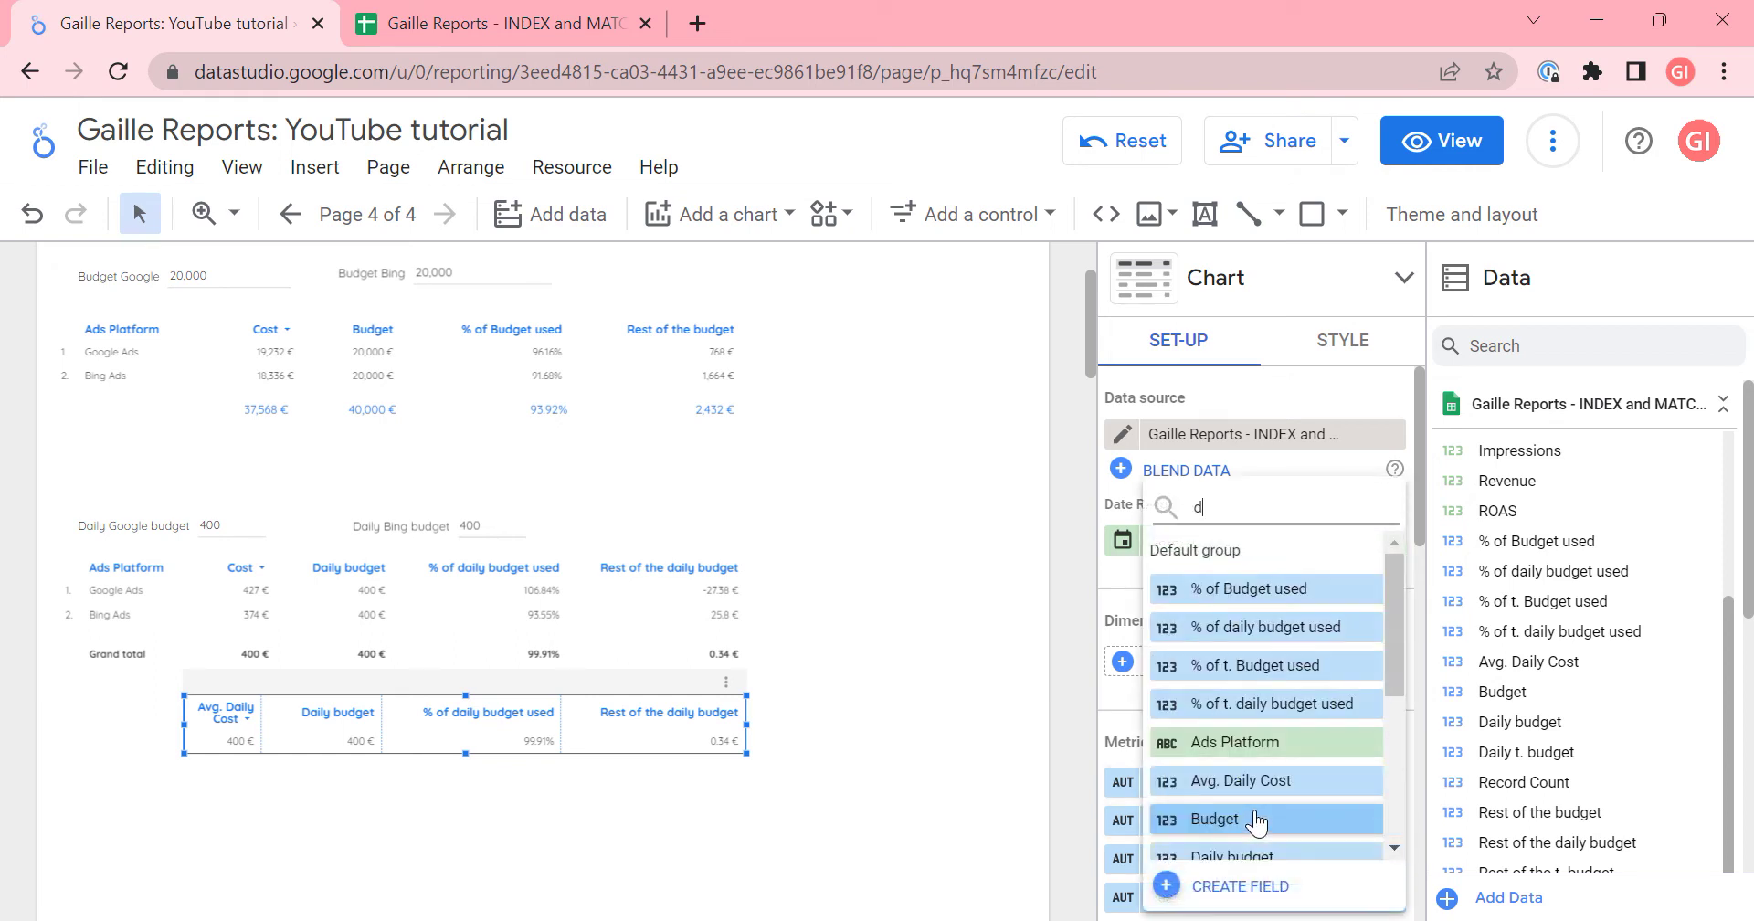
text(ai)
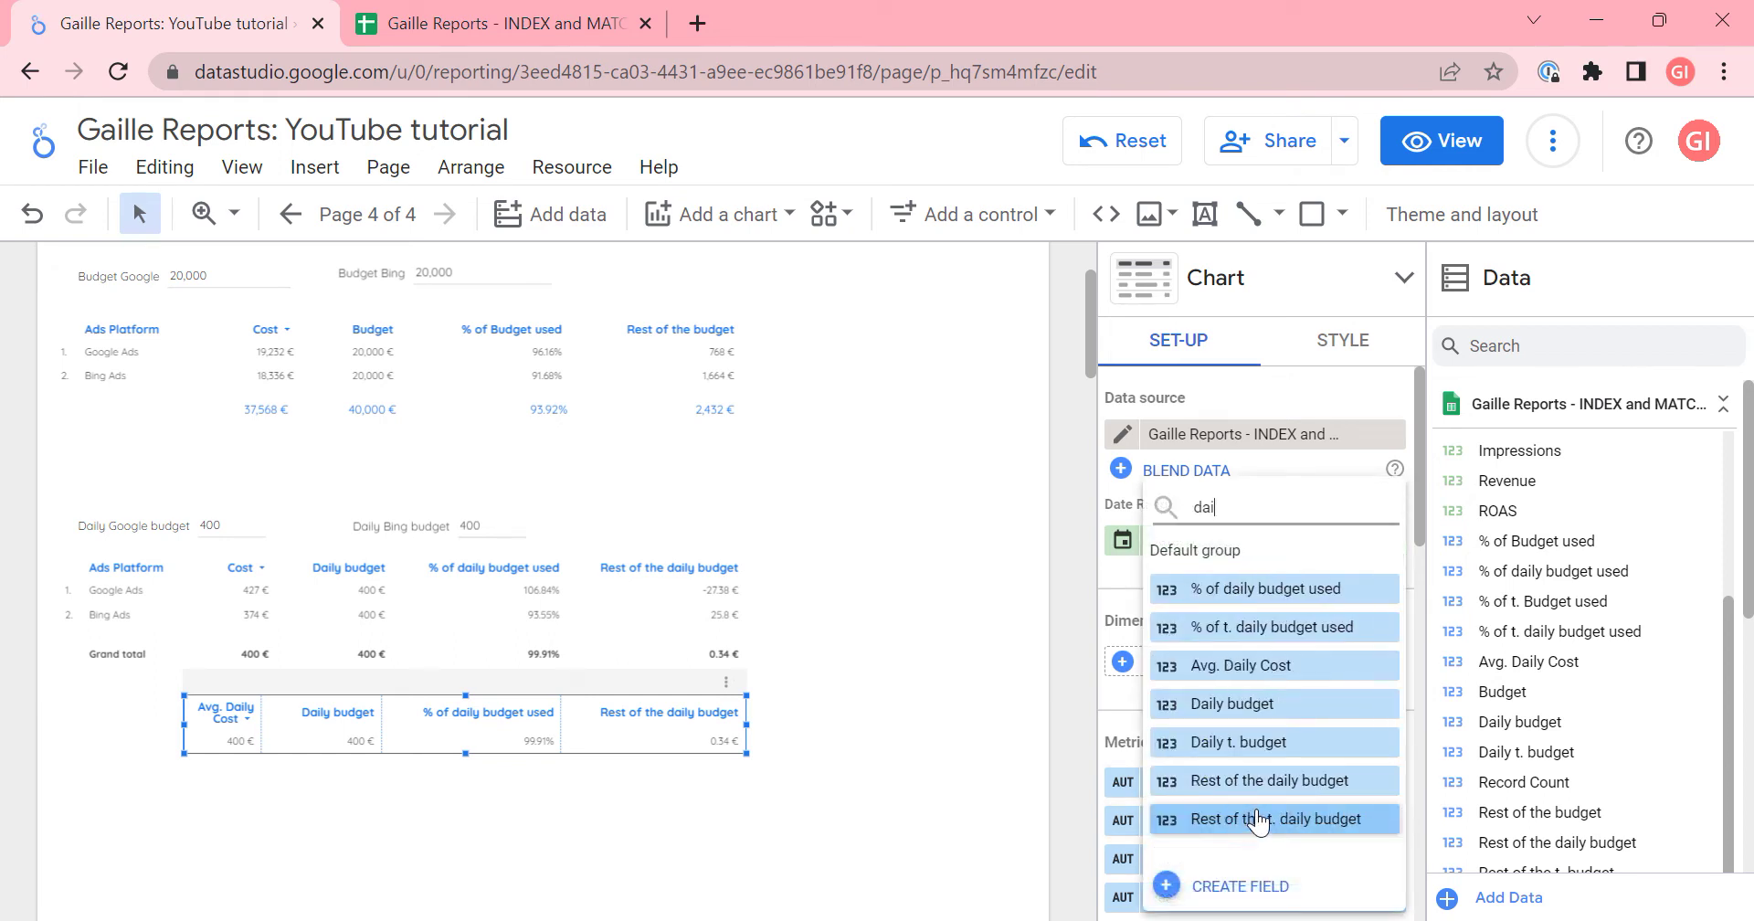
key(Return)
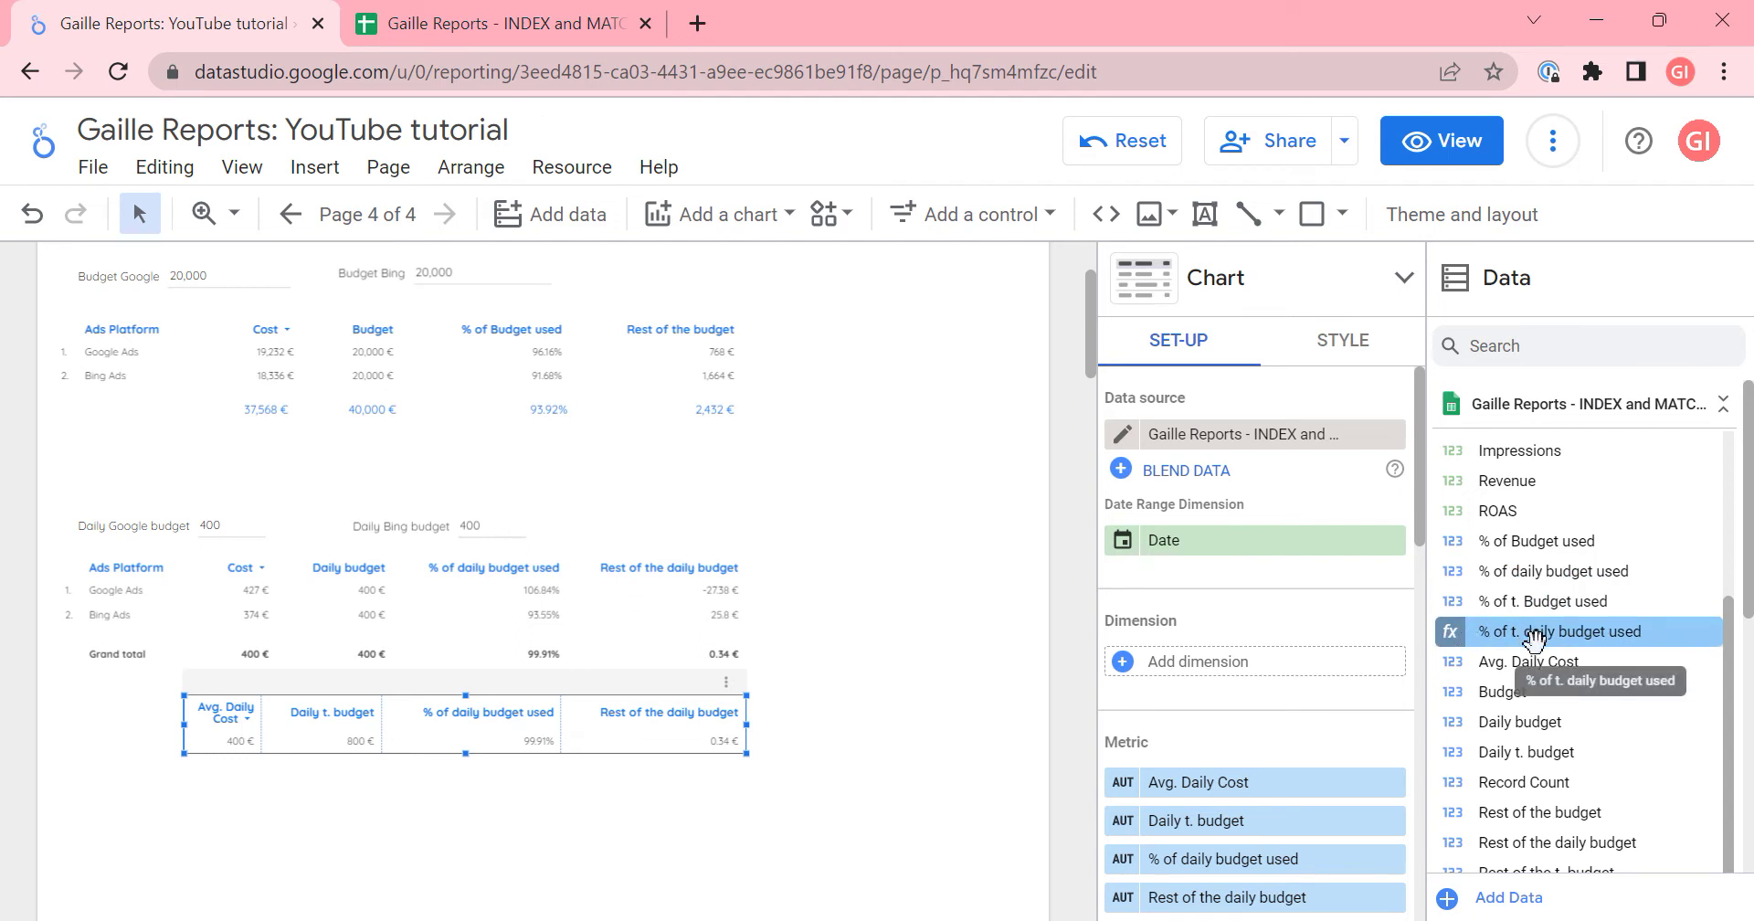
- Replace the % of daily budget used metric of the totals table with % of t. daily budget used
scroll(1535, 639, up, 3)
scroll(1581, 572, down, 3)
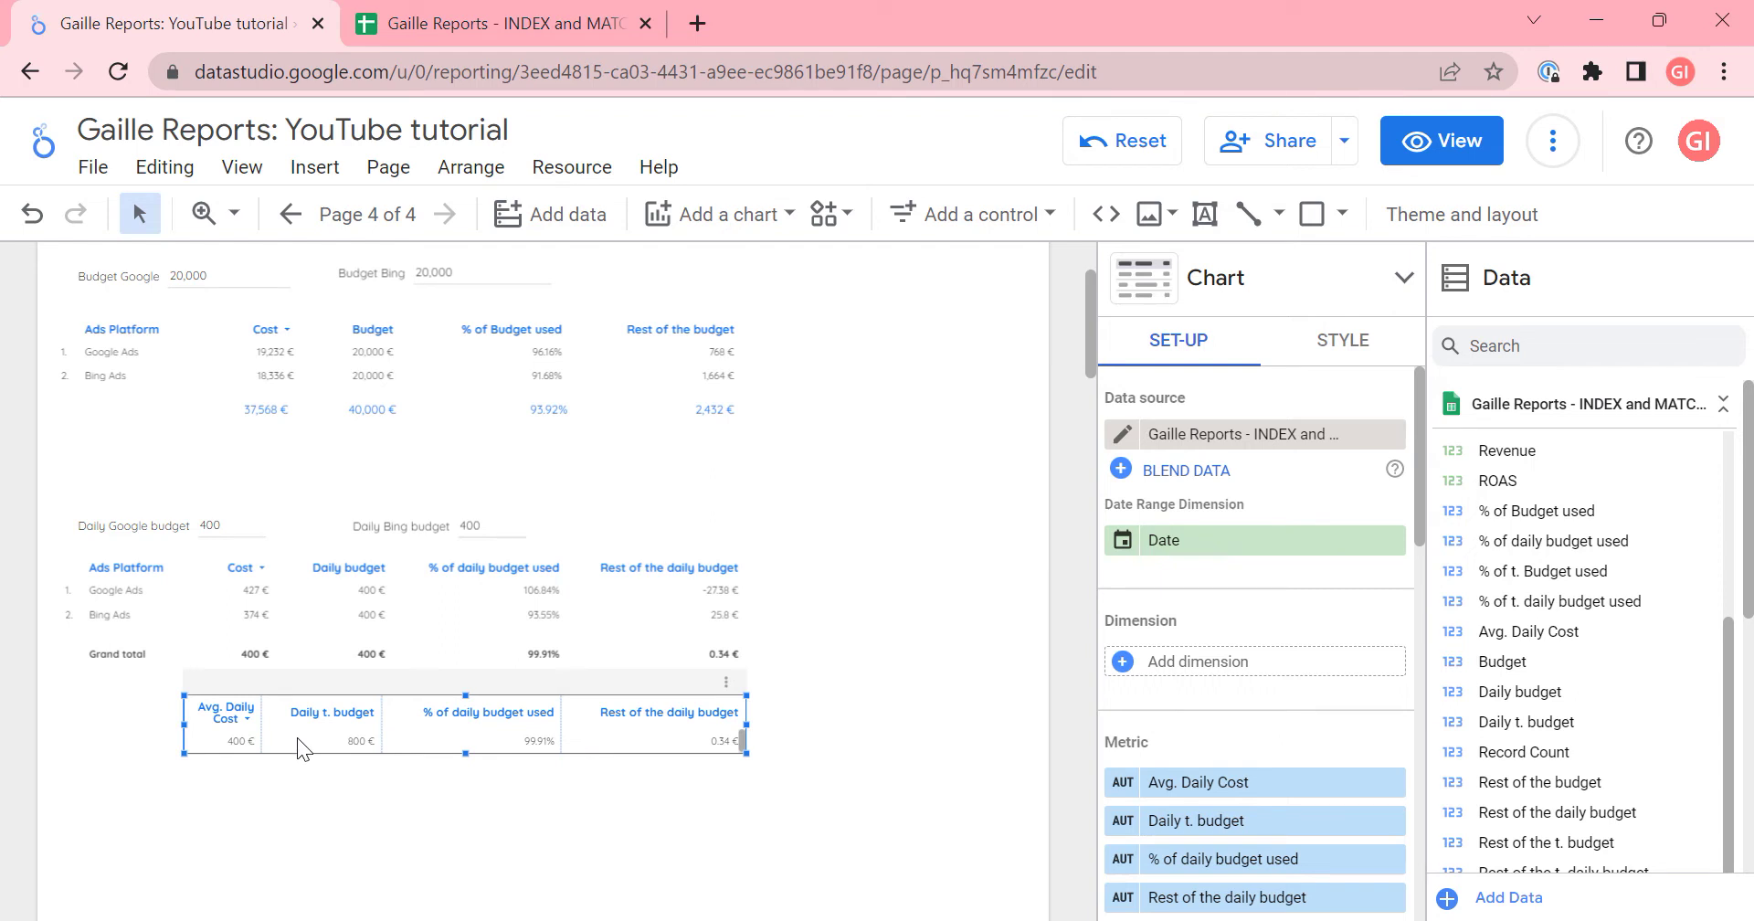
scroll(1256, 787, down, 3)
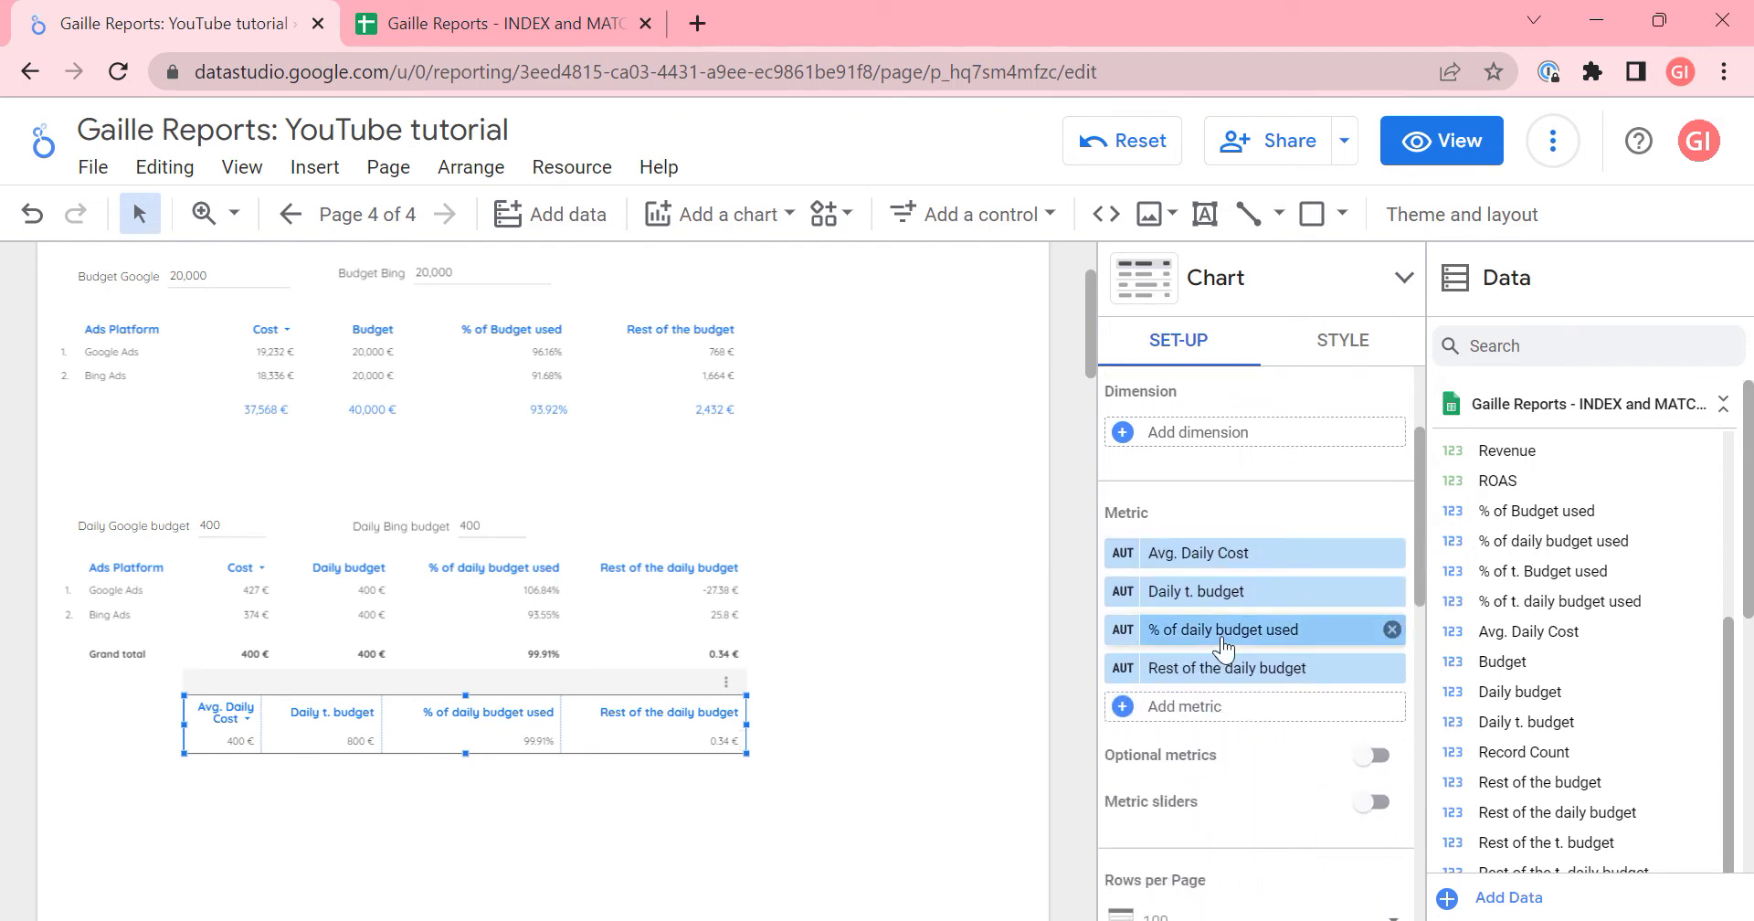
click(1221, 636)
text(%)
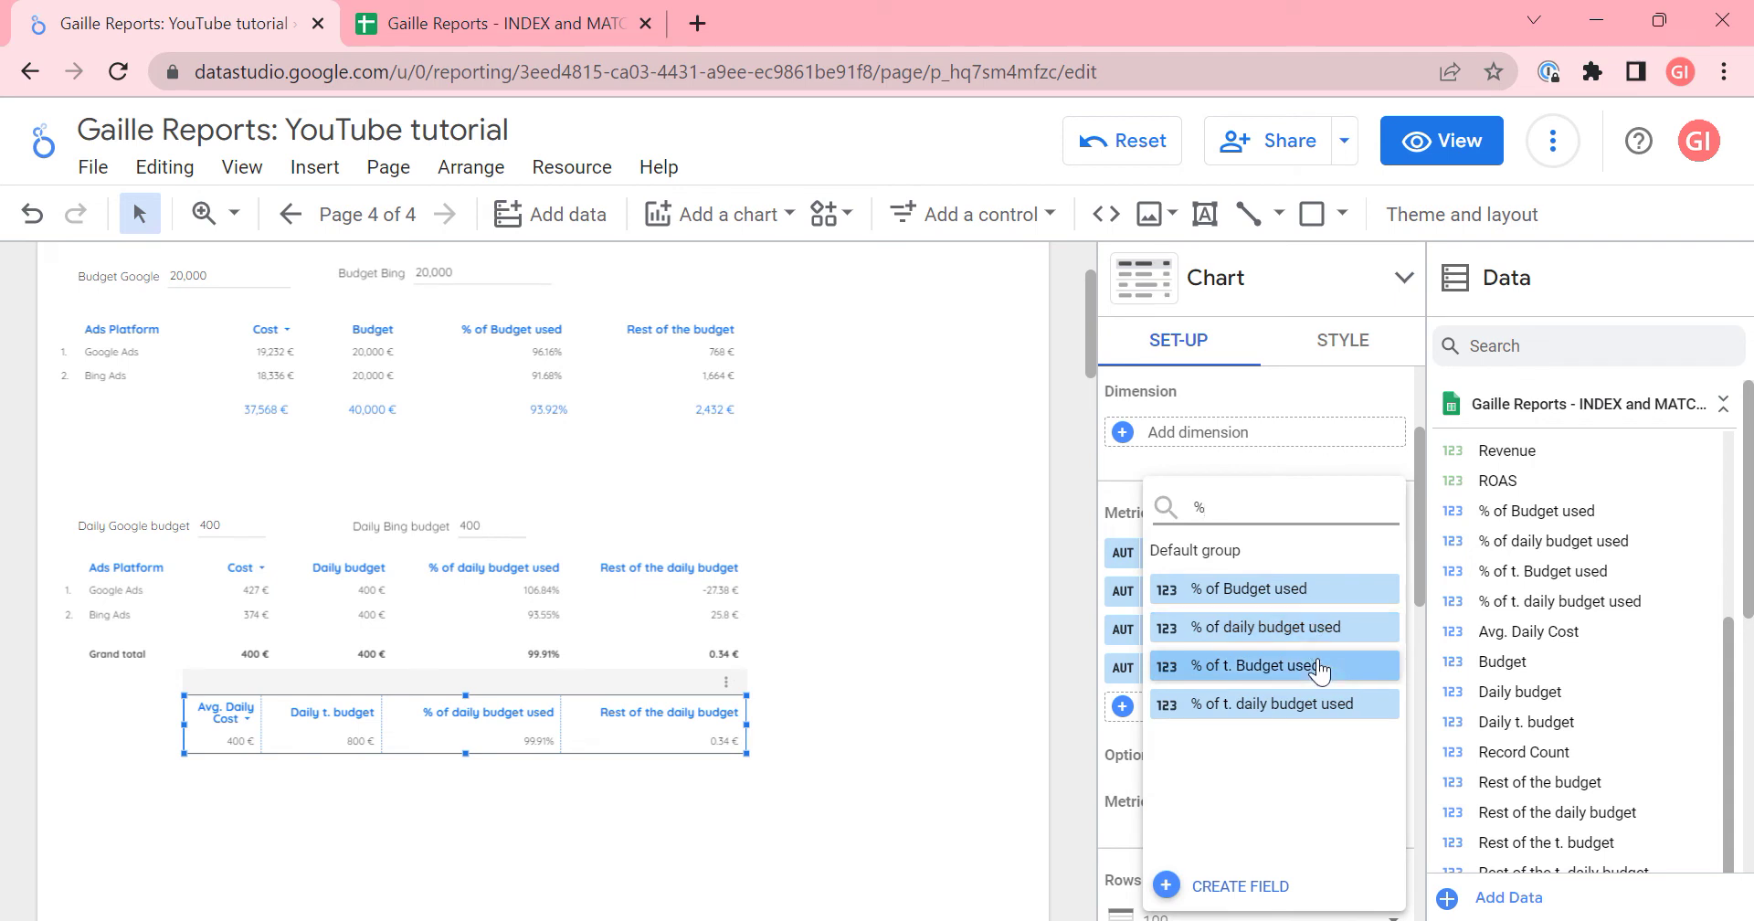
click(1332, 709)
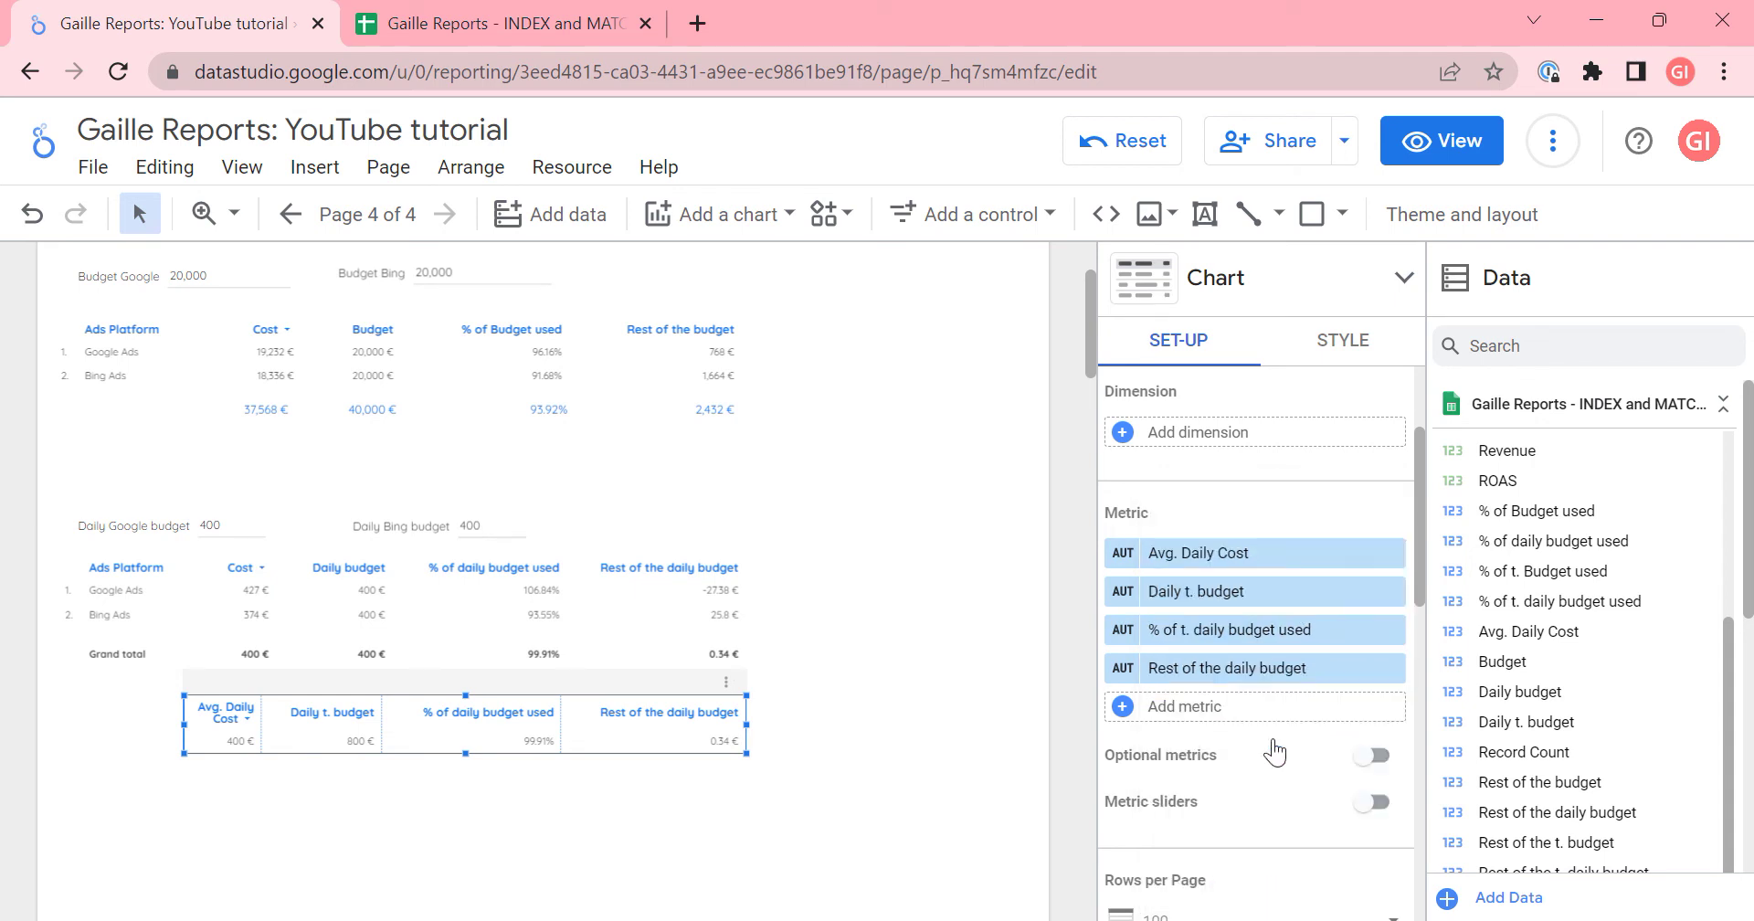
- Replace the Rest of the daily budget metric of the totals table with Rest of the t. daily budget
click(1243, 678)
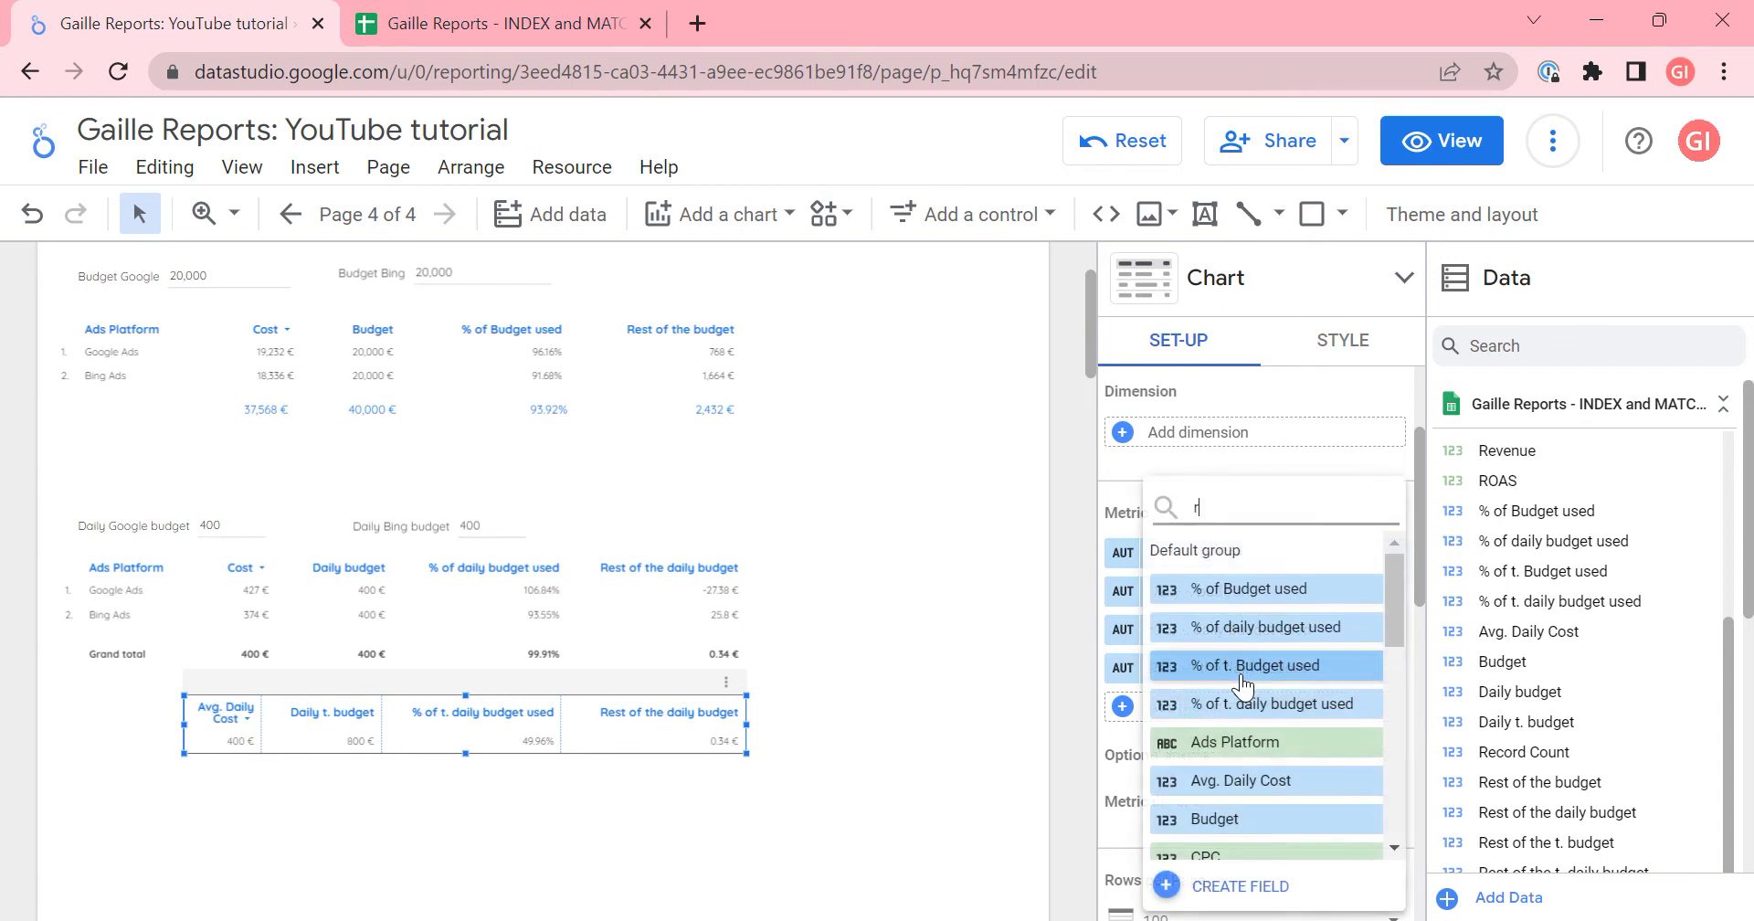
text(res)
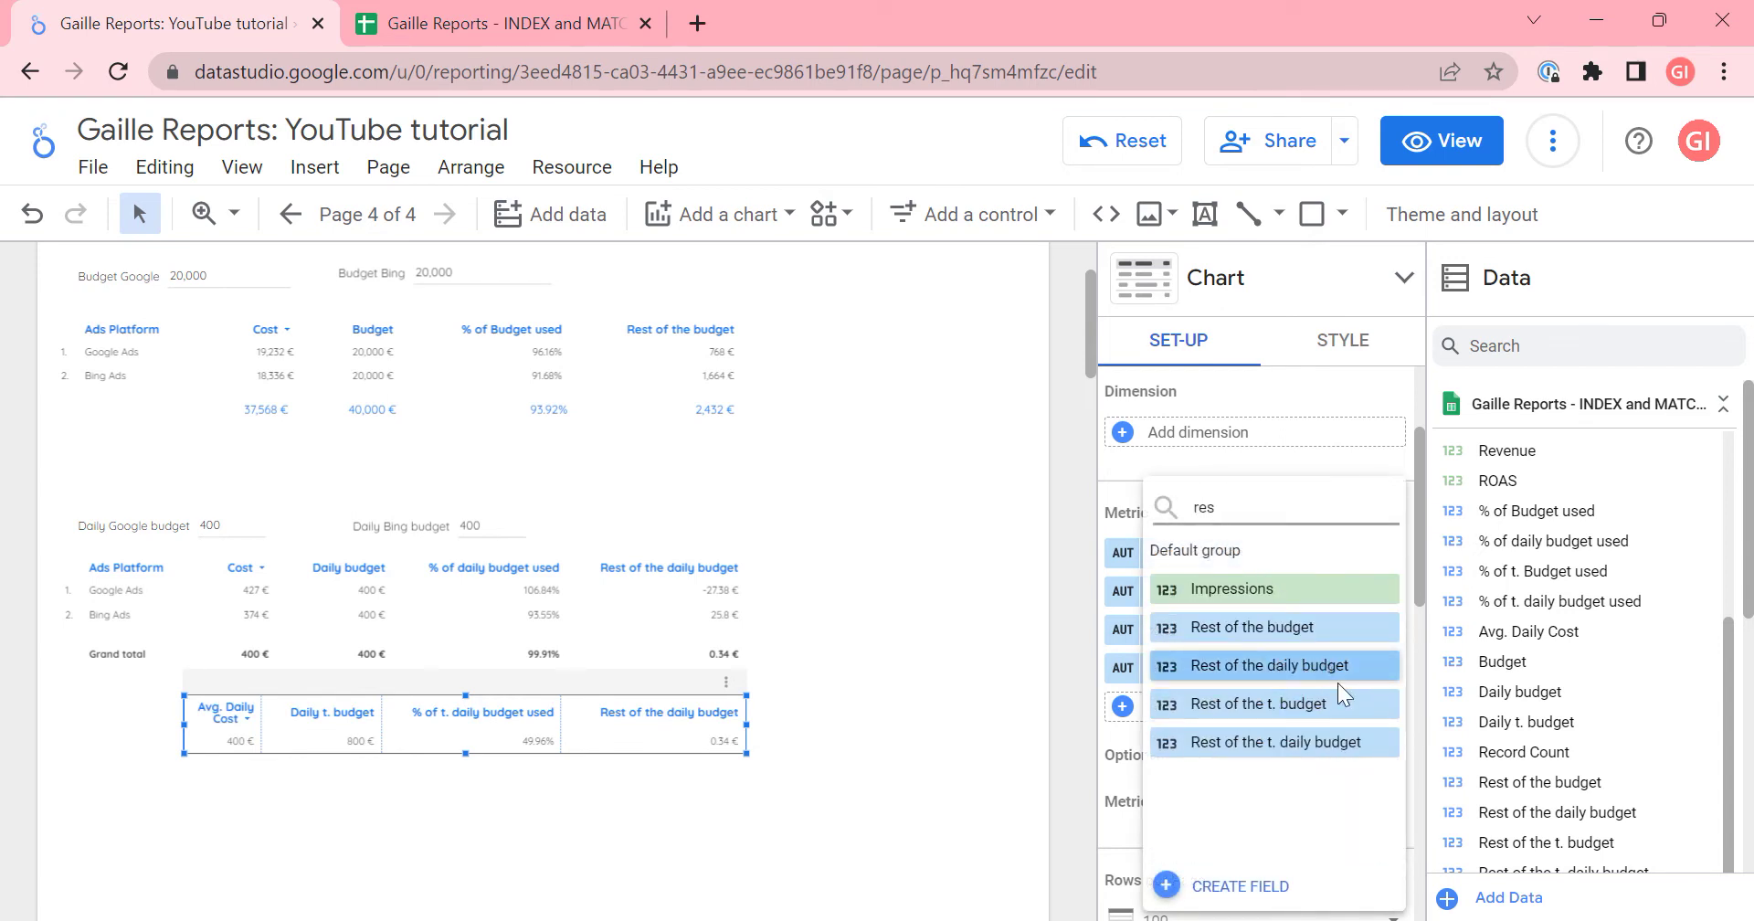
click(1316, 745)
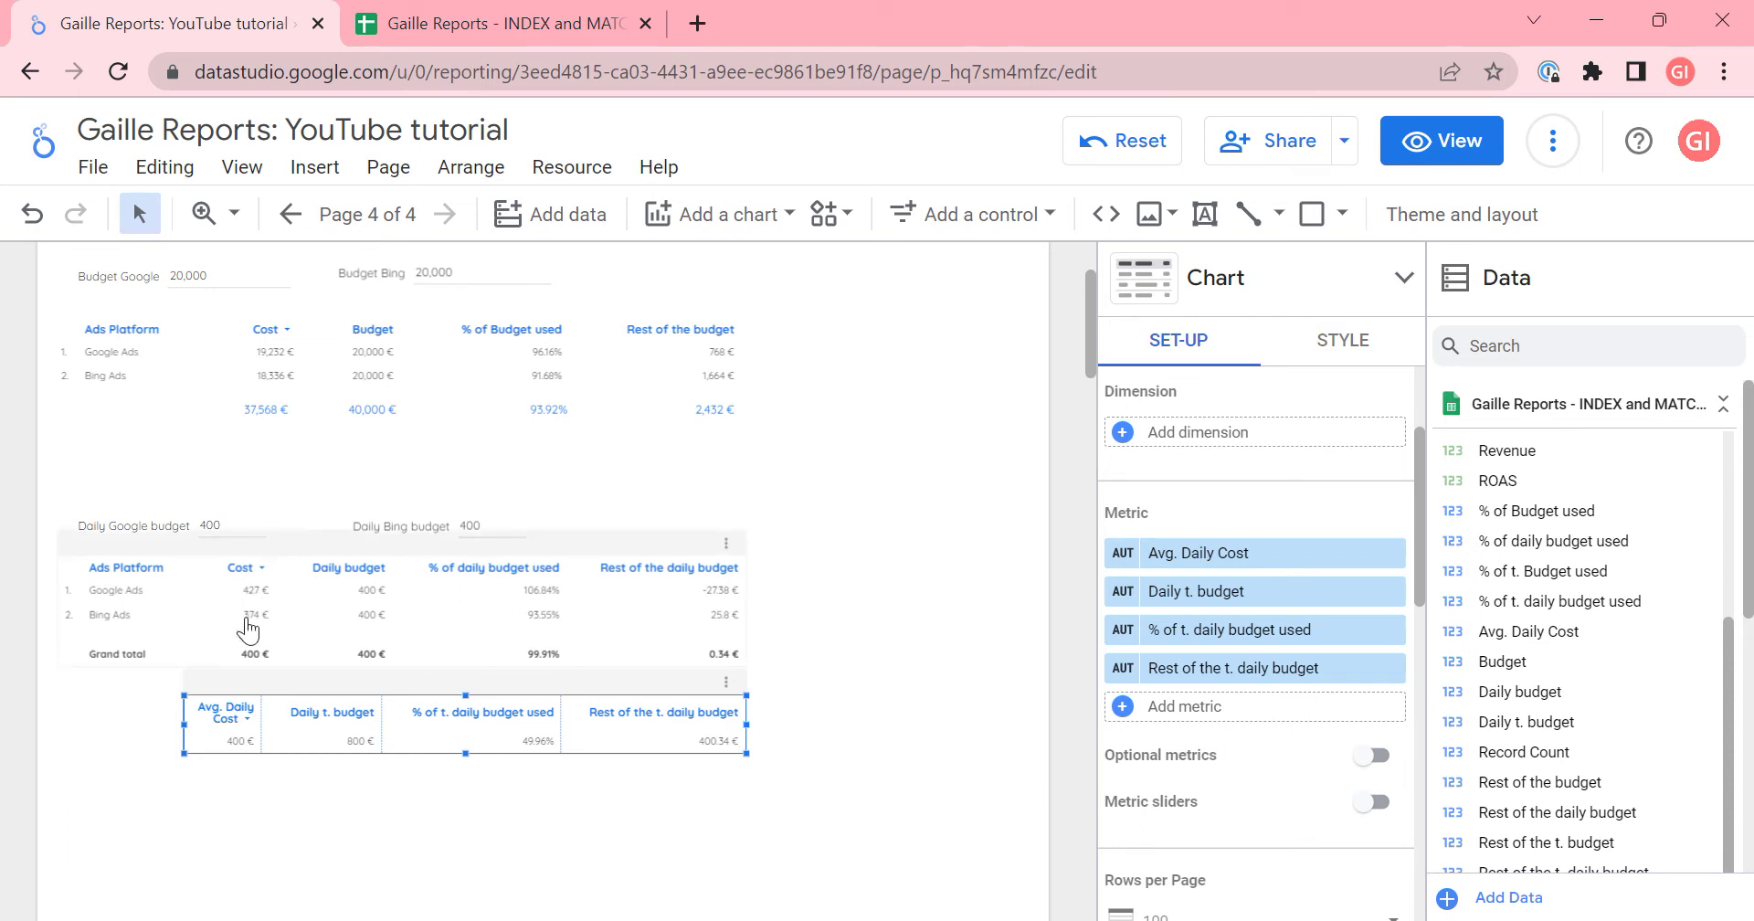
- Open the formula of the Avg. Daily Cost calculated field for editing
scroll(1553, 640, down, 5)
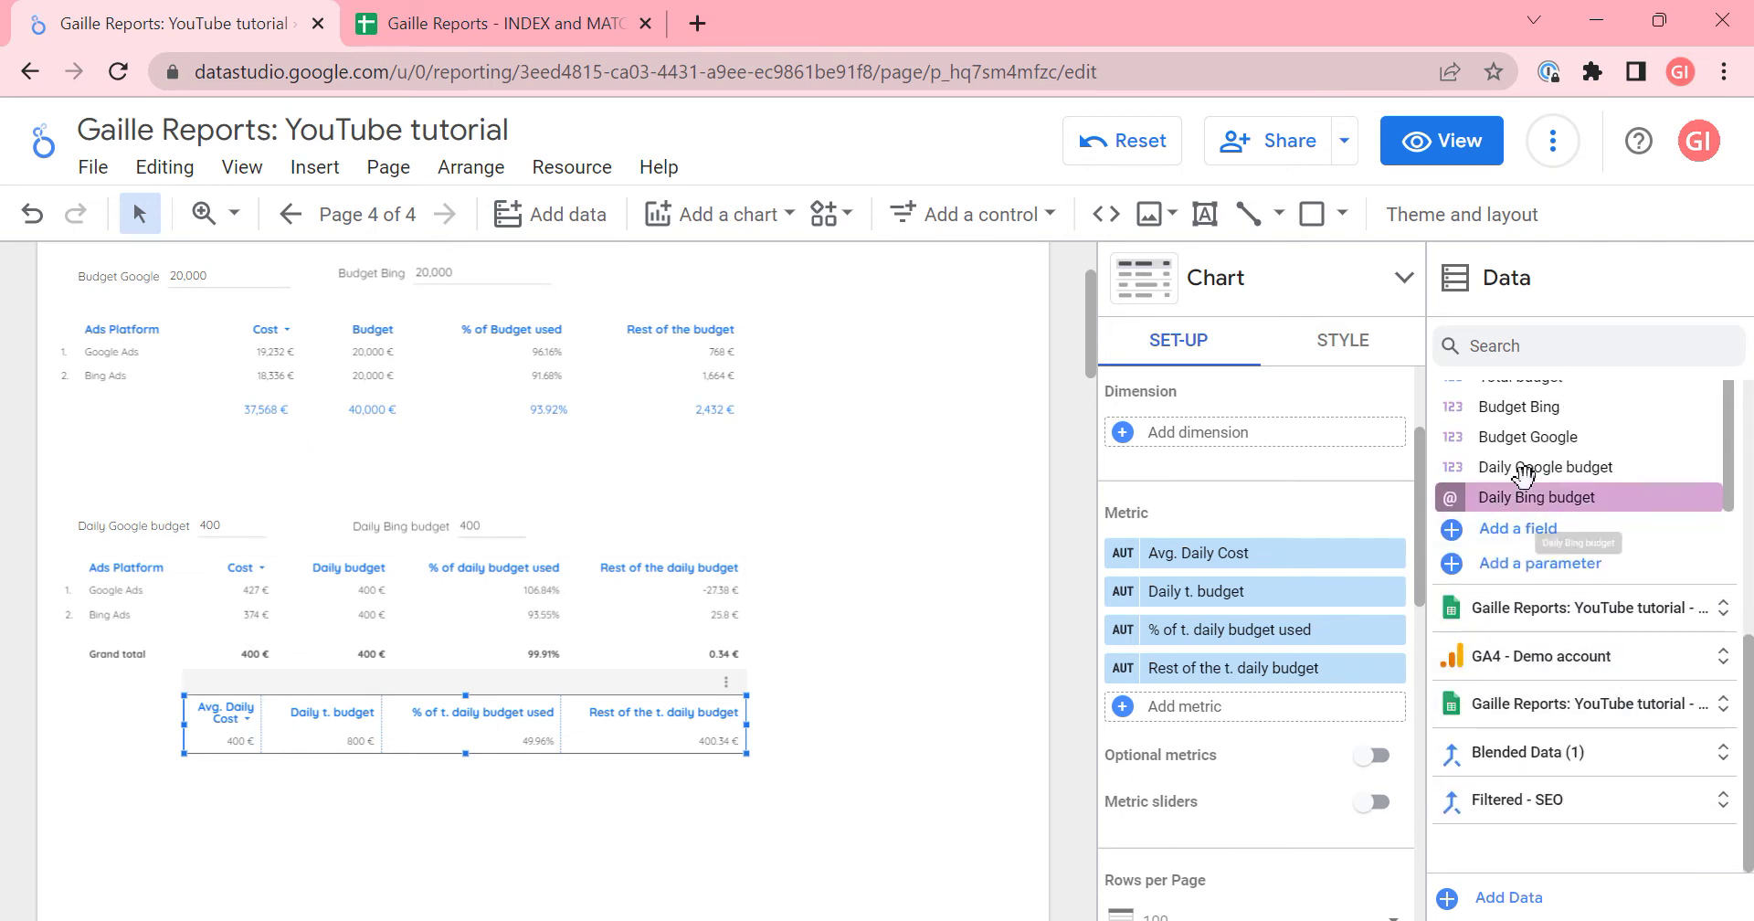
scroll(1463, 457, up, 3)
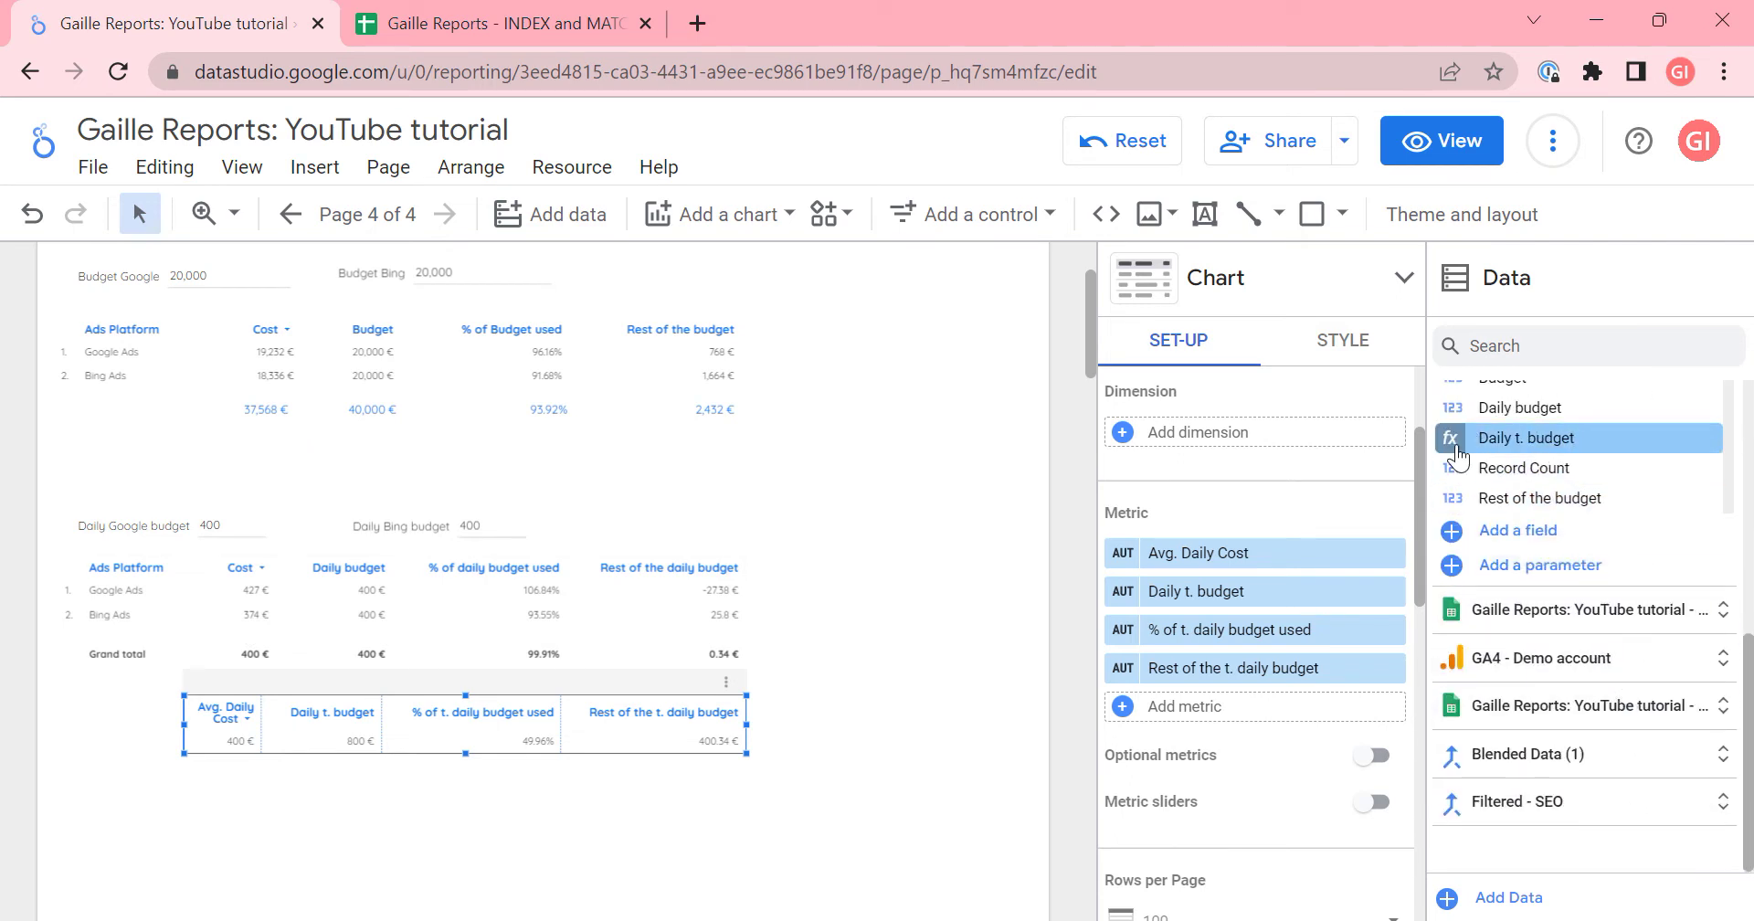
scroll(1452, 450, up, 1)
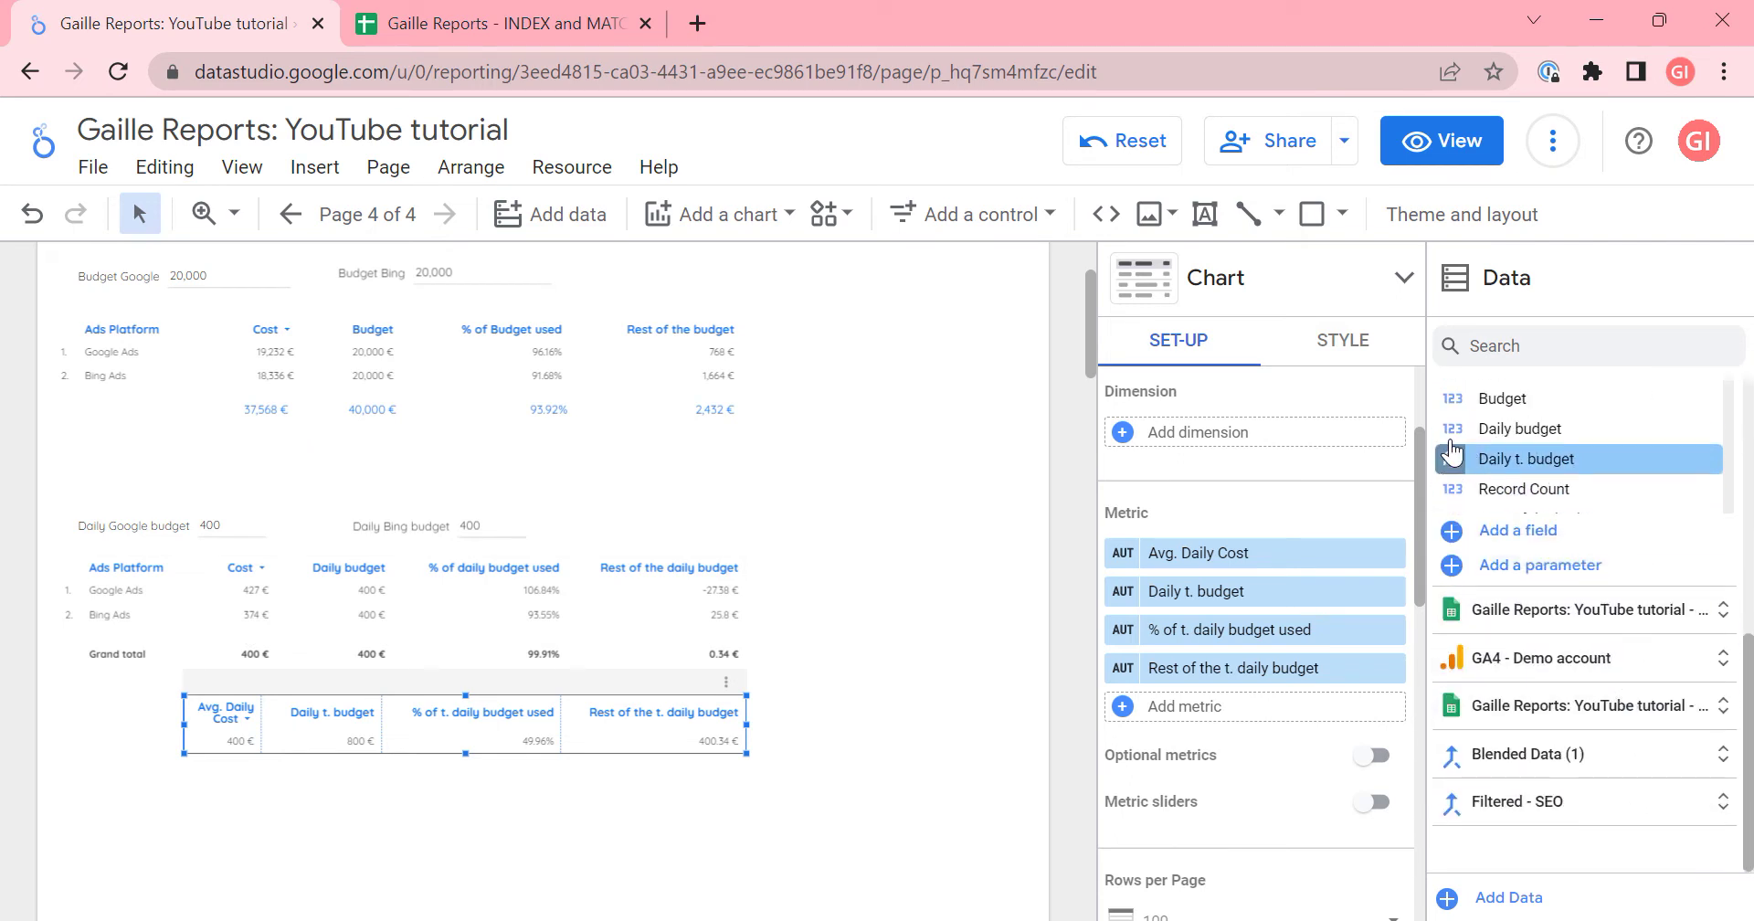
scroll(1553, 457, up, 10)
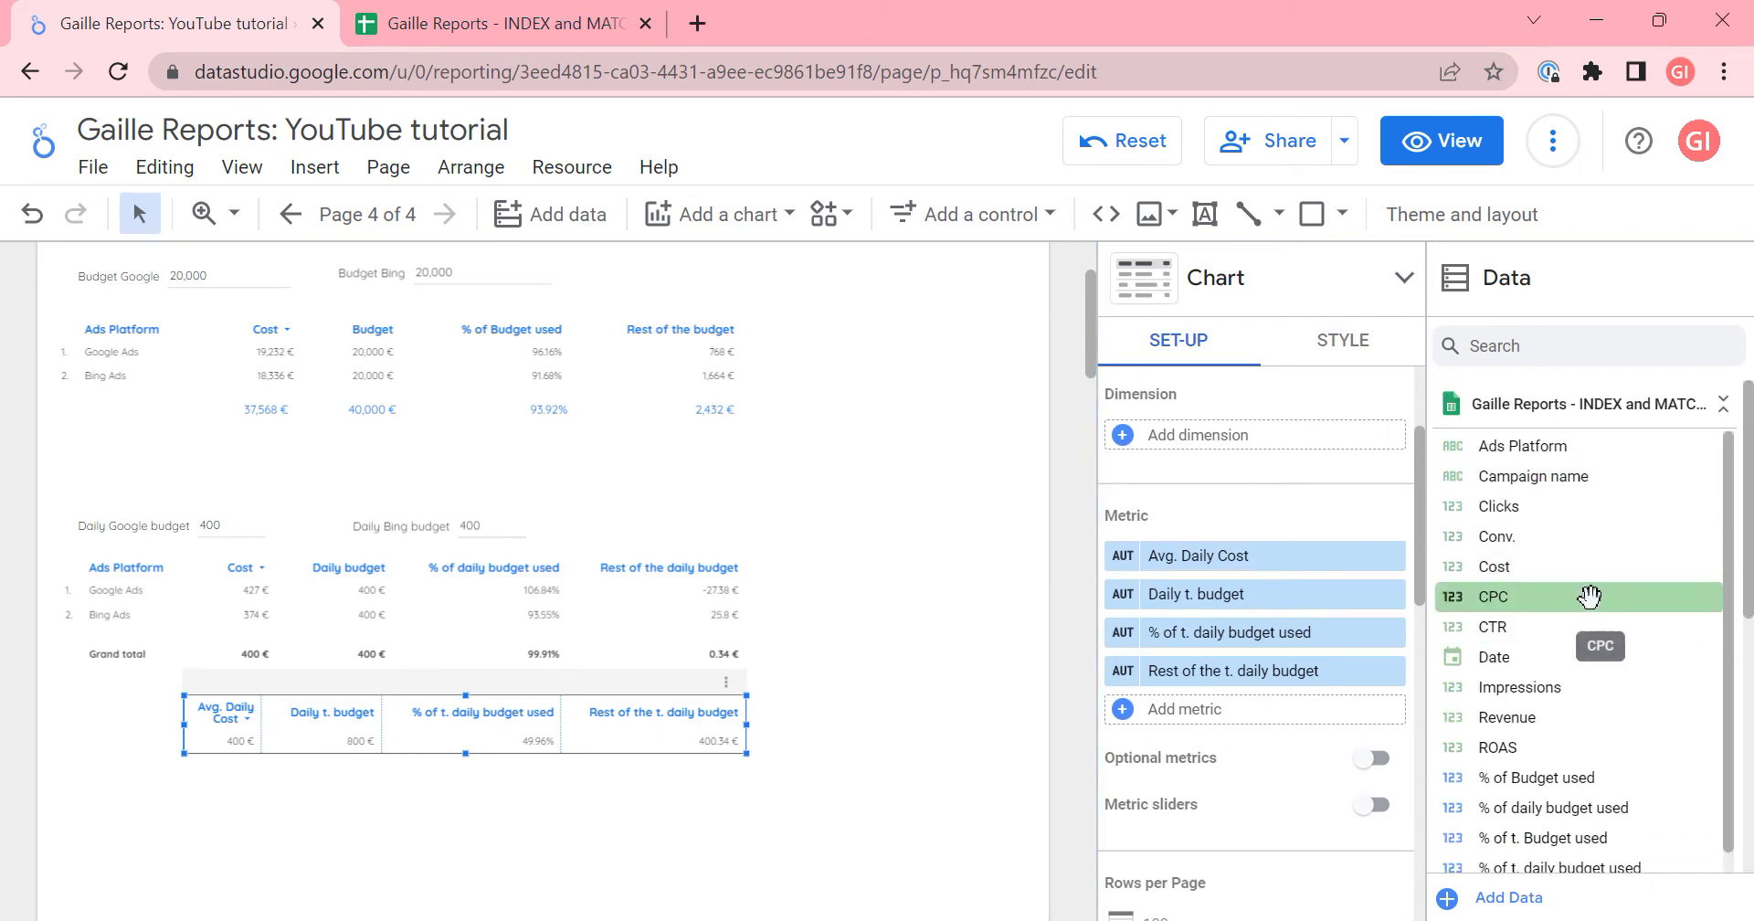
scroll(1582, 576, down, 5)
scroll(1582, 560, down, 1)
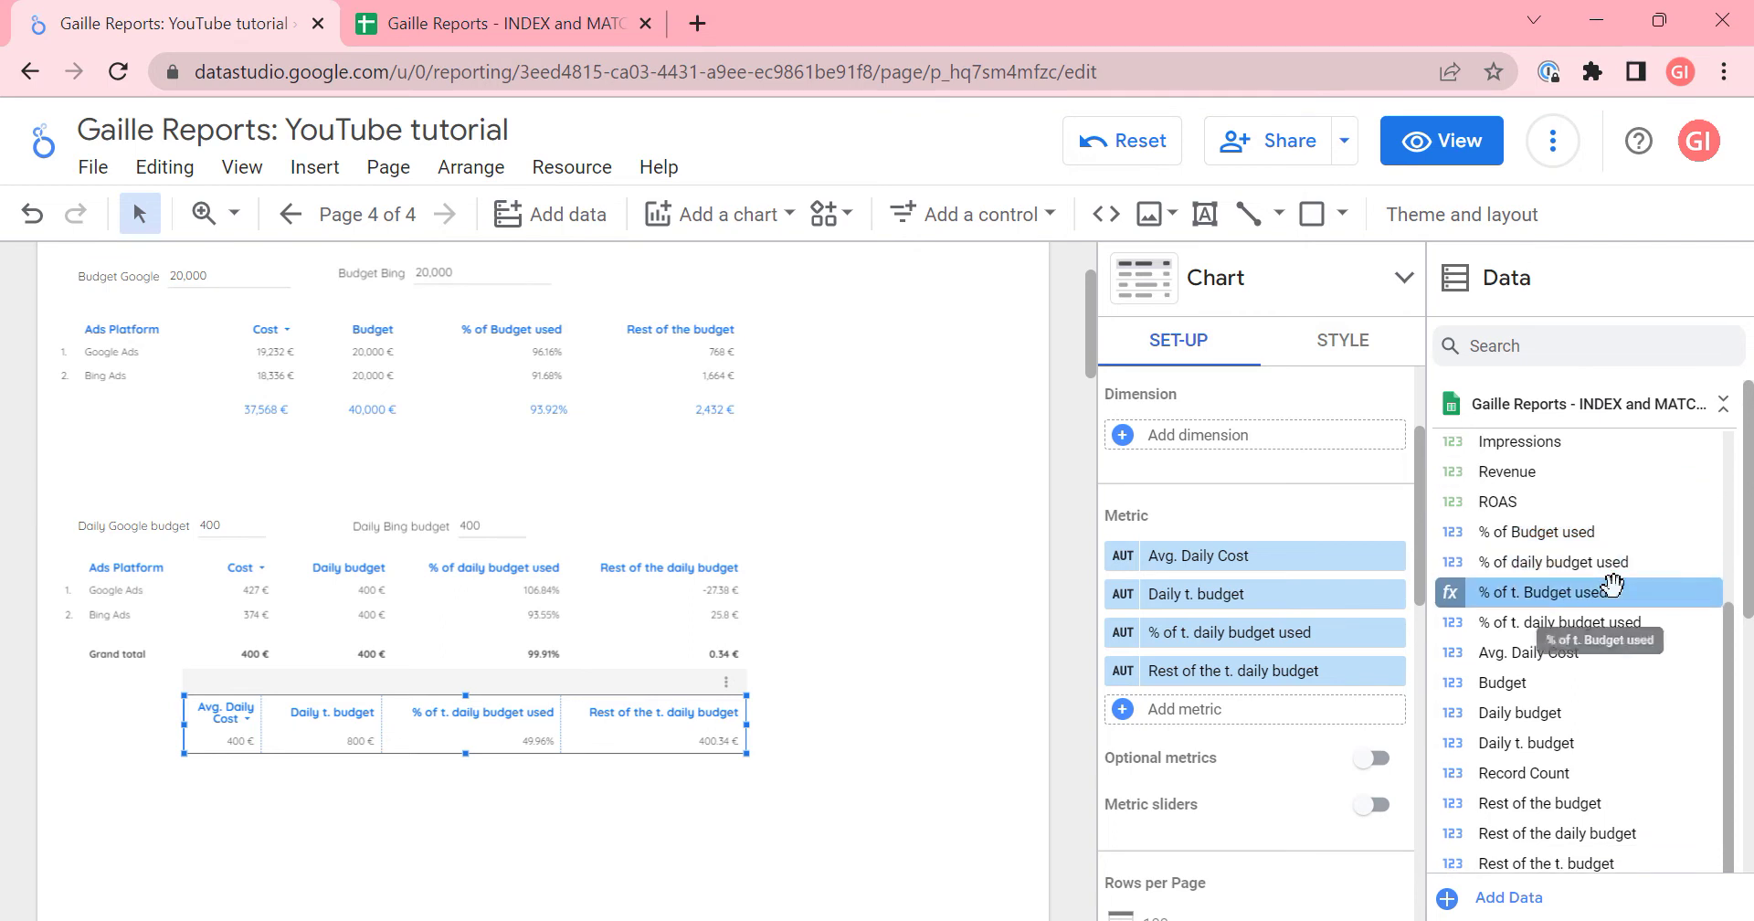
click(1466, 654)
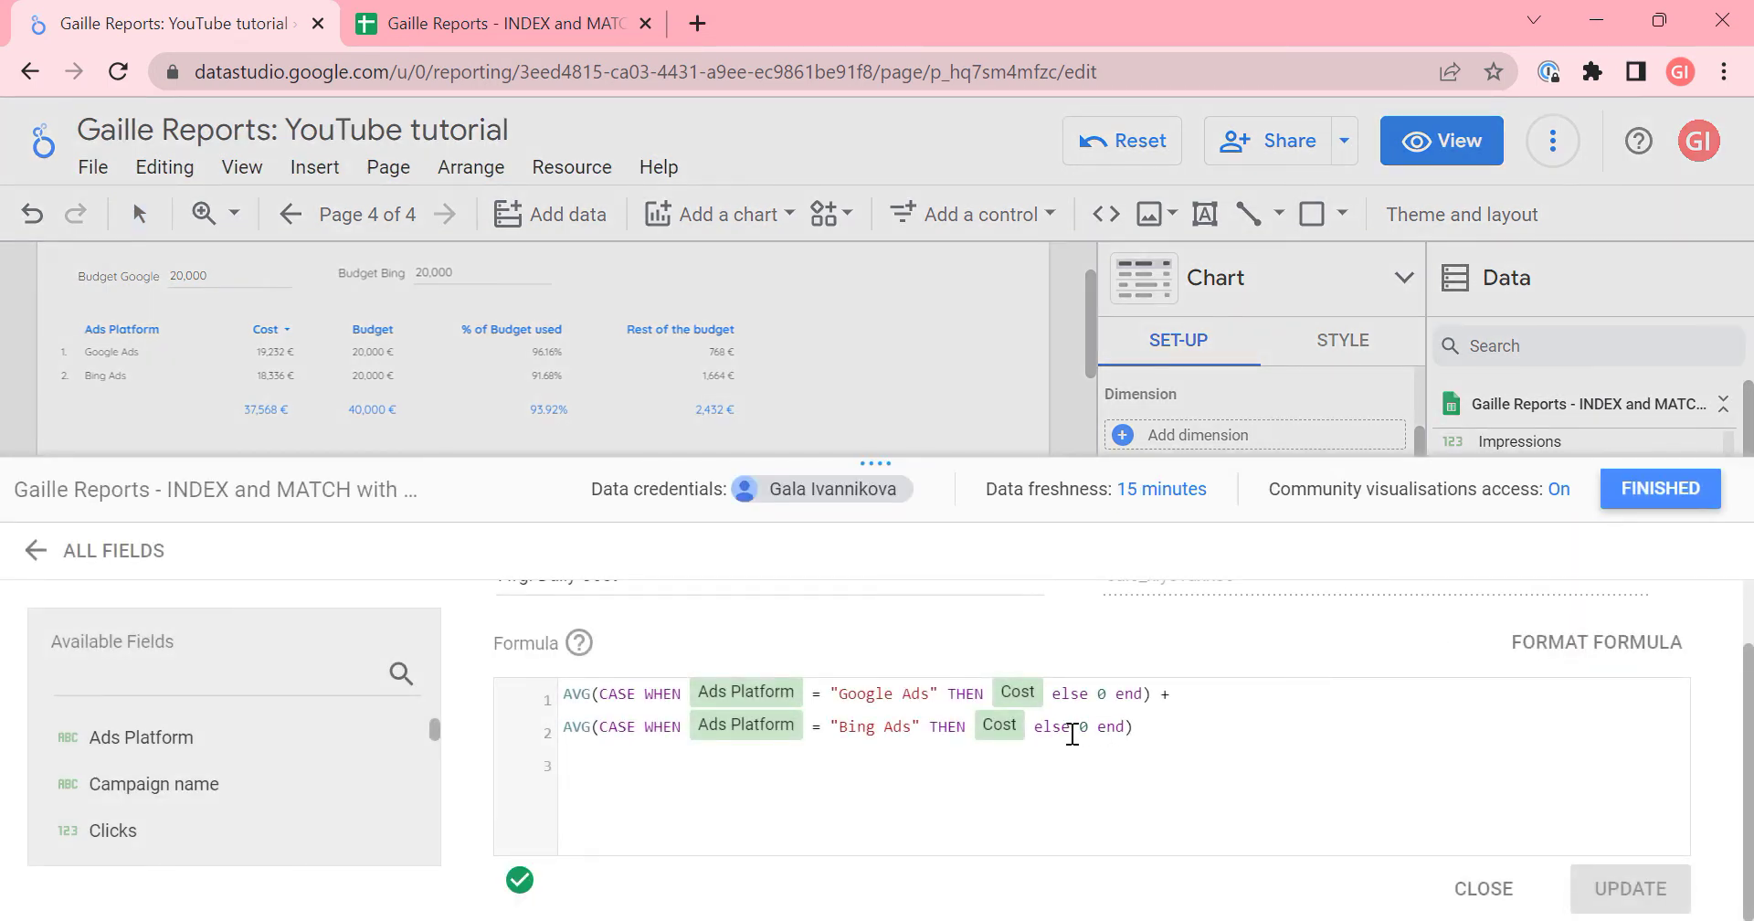
- Try to wrap both AVG(CASE WHEN ...) expressions of the Avg. Daily Cost formula in a single SUM( ) function
click(561, 692)
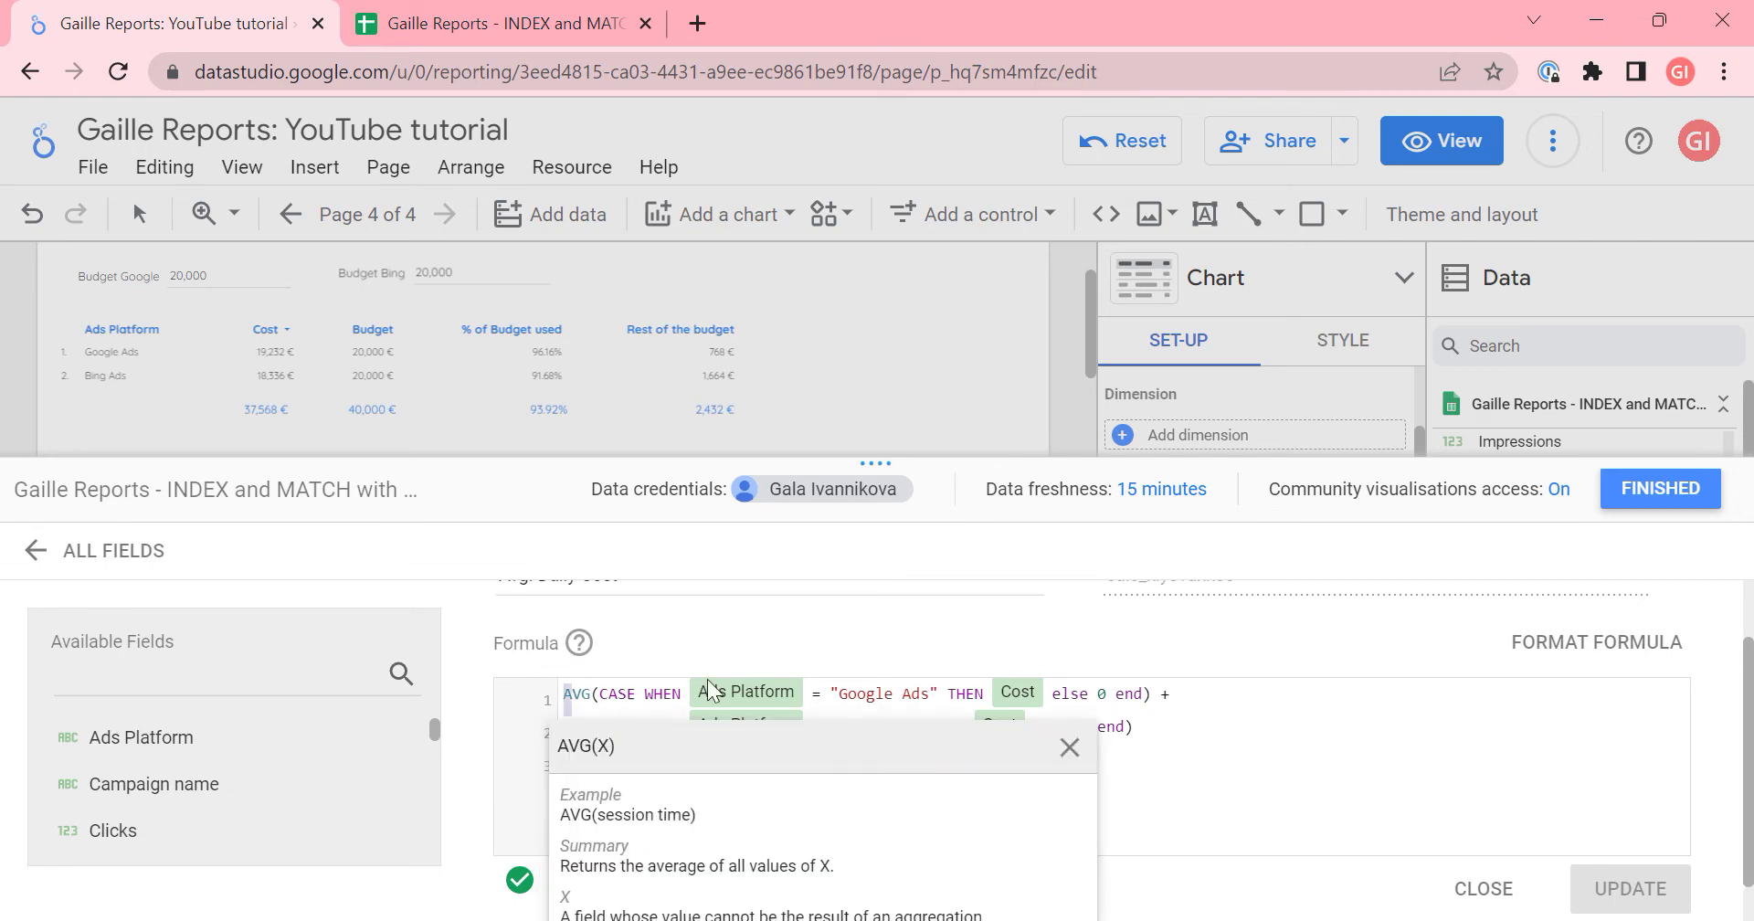
text(SUM()
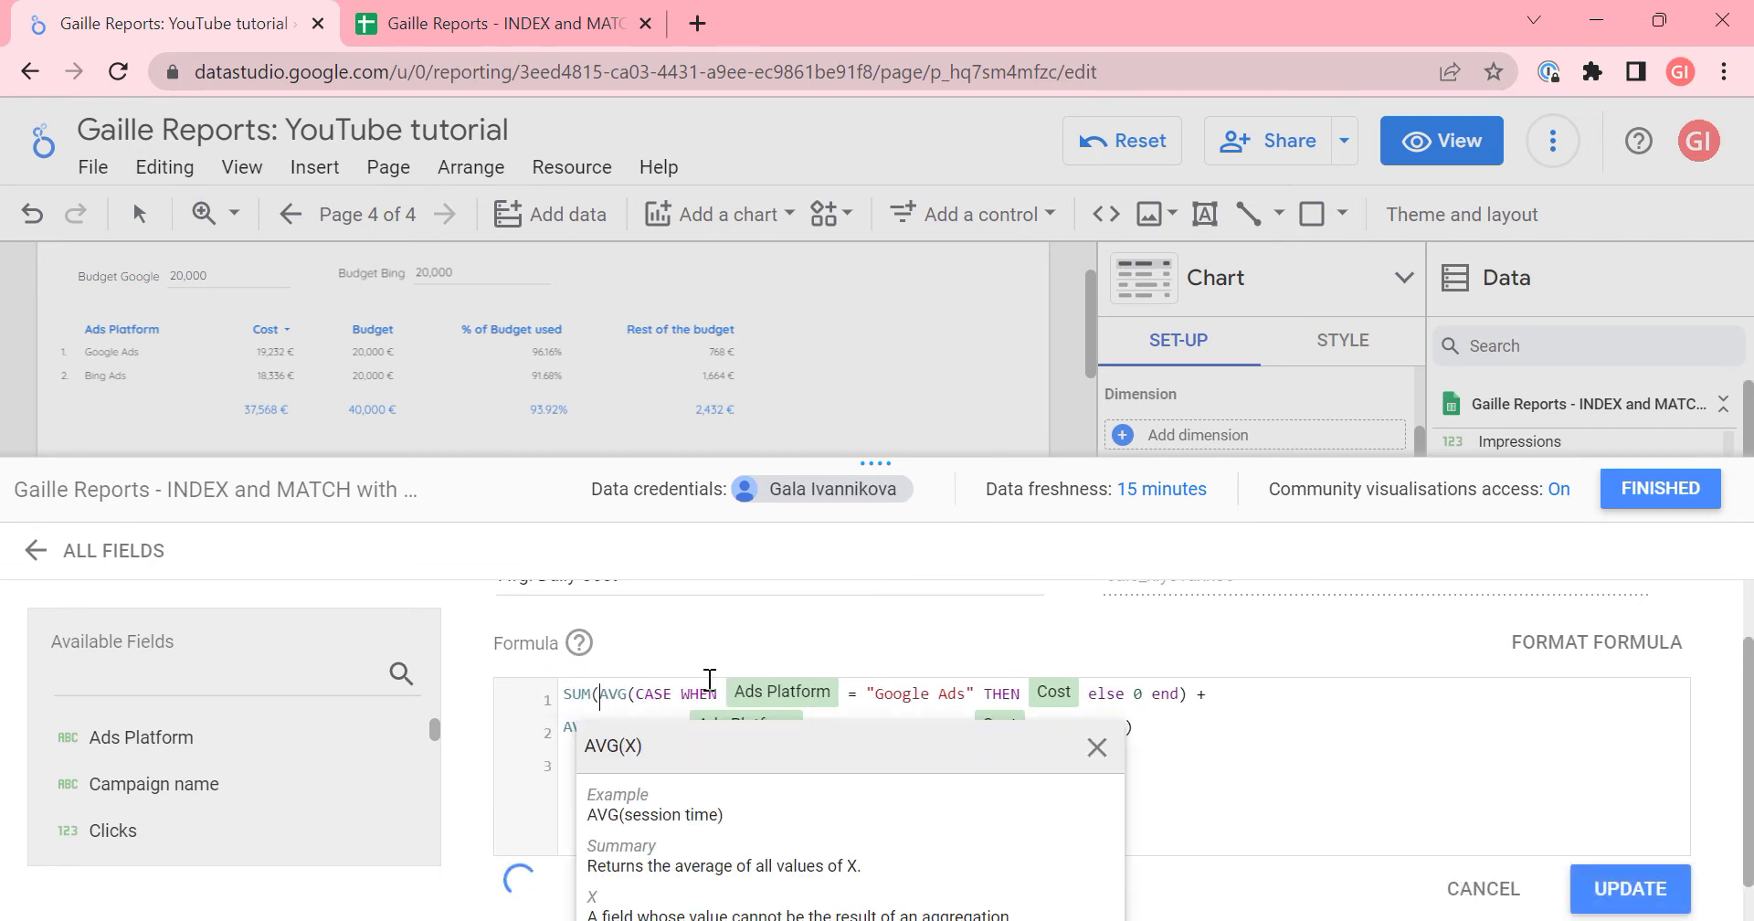
key(Right)
key(Right)
key(Right)
key(Right)
key(Right)
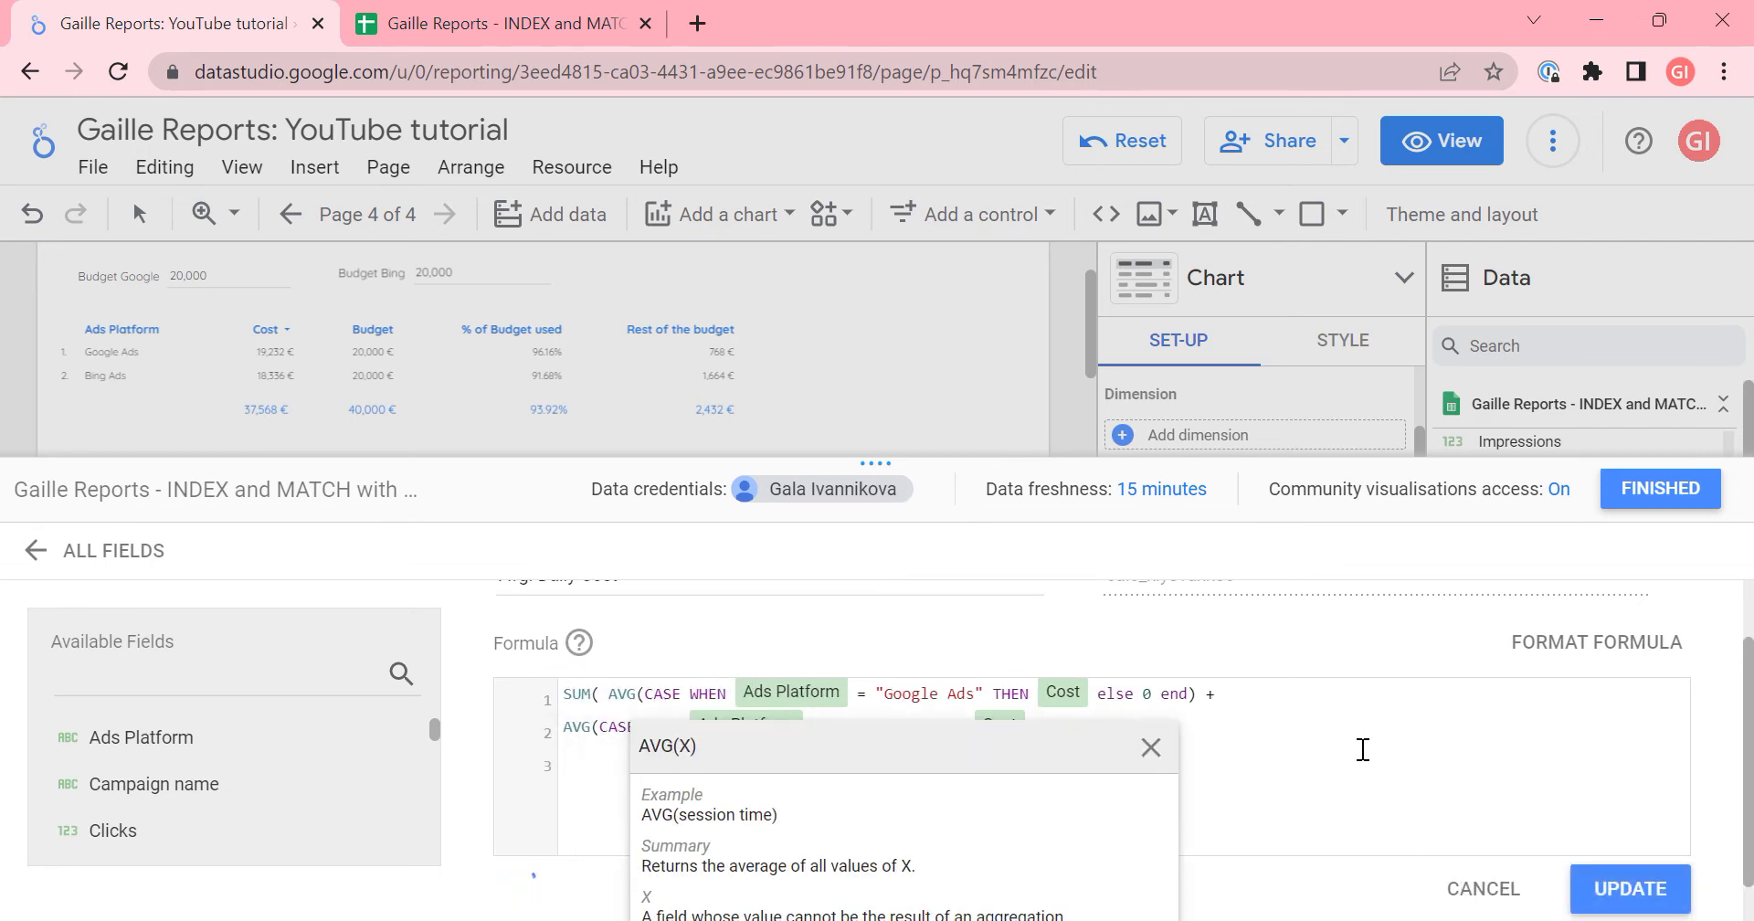
click(1288, 763)
text())
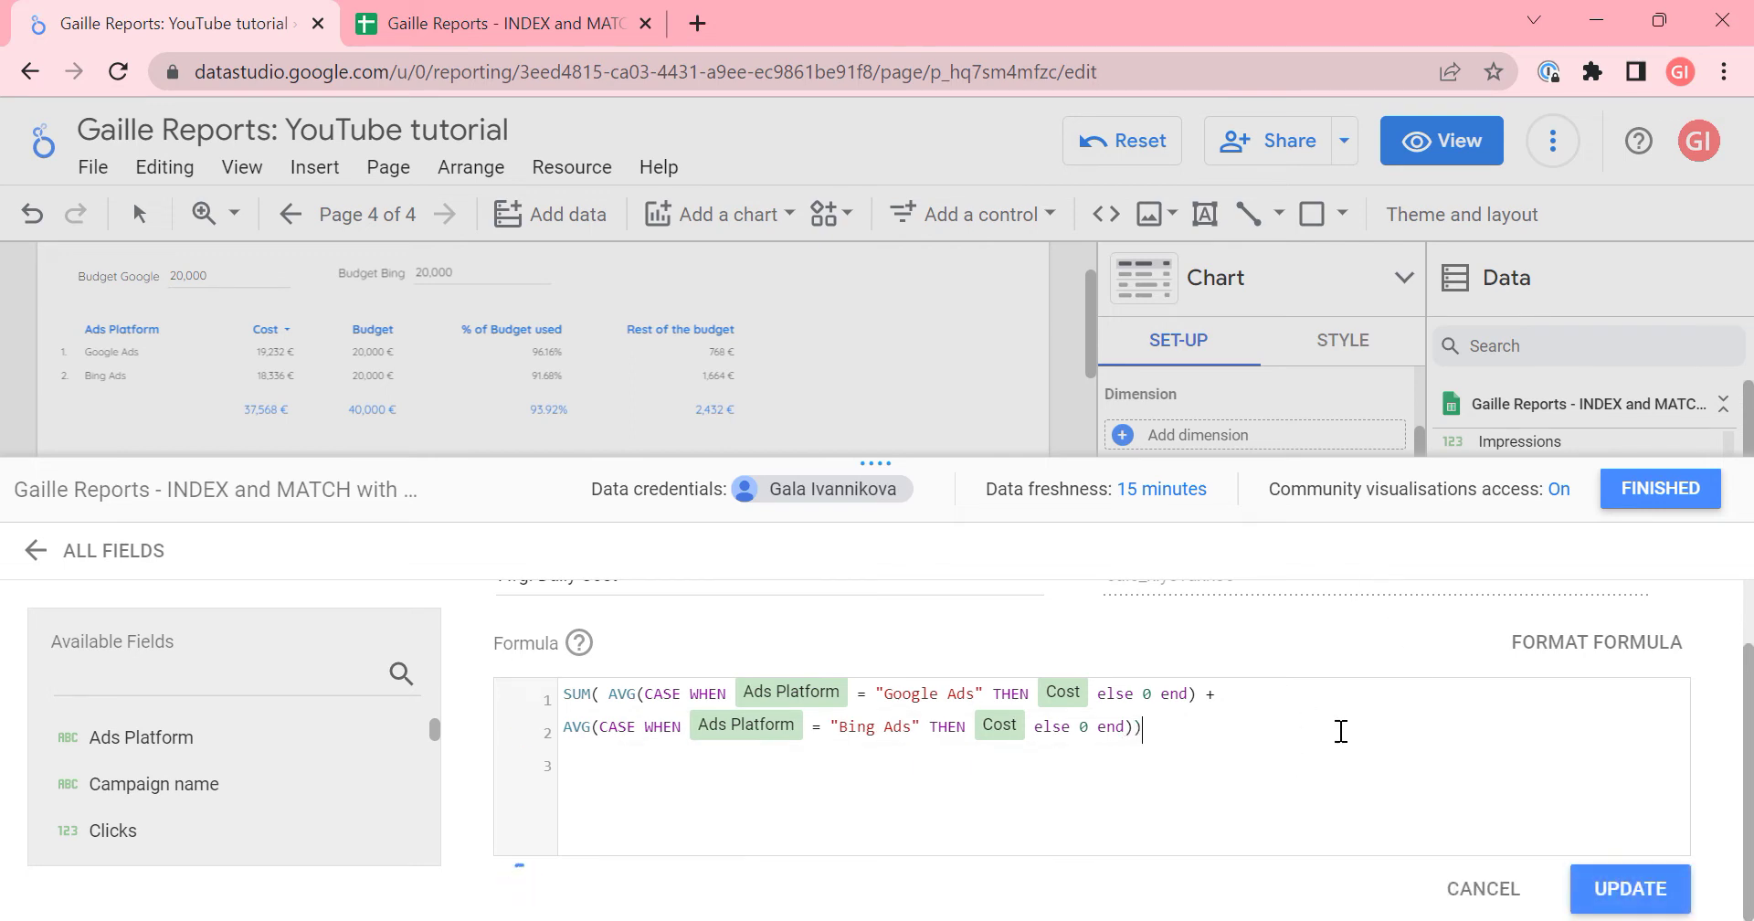
- Remove the SUM( ) wrapper from the Avg. Daily Cost formula
click(1282, 771)
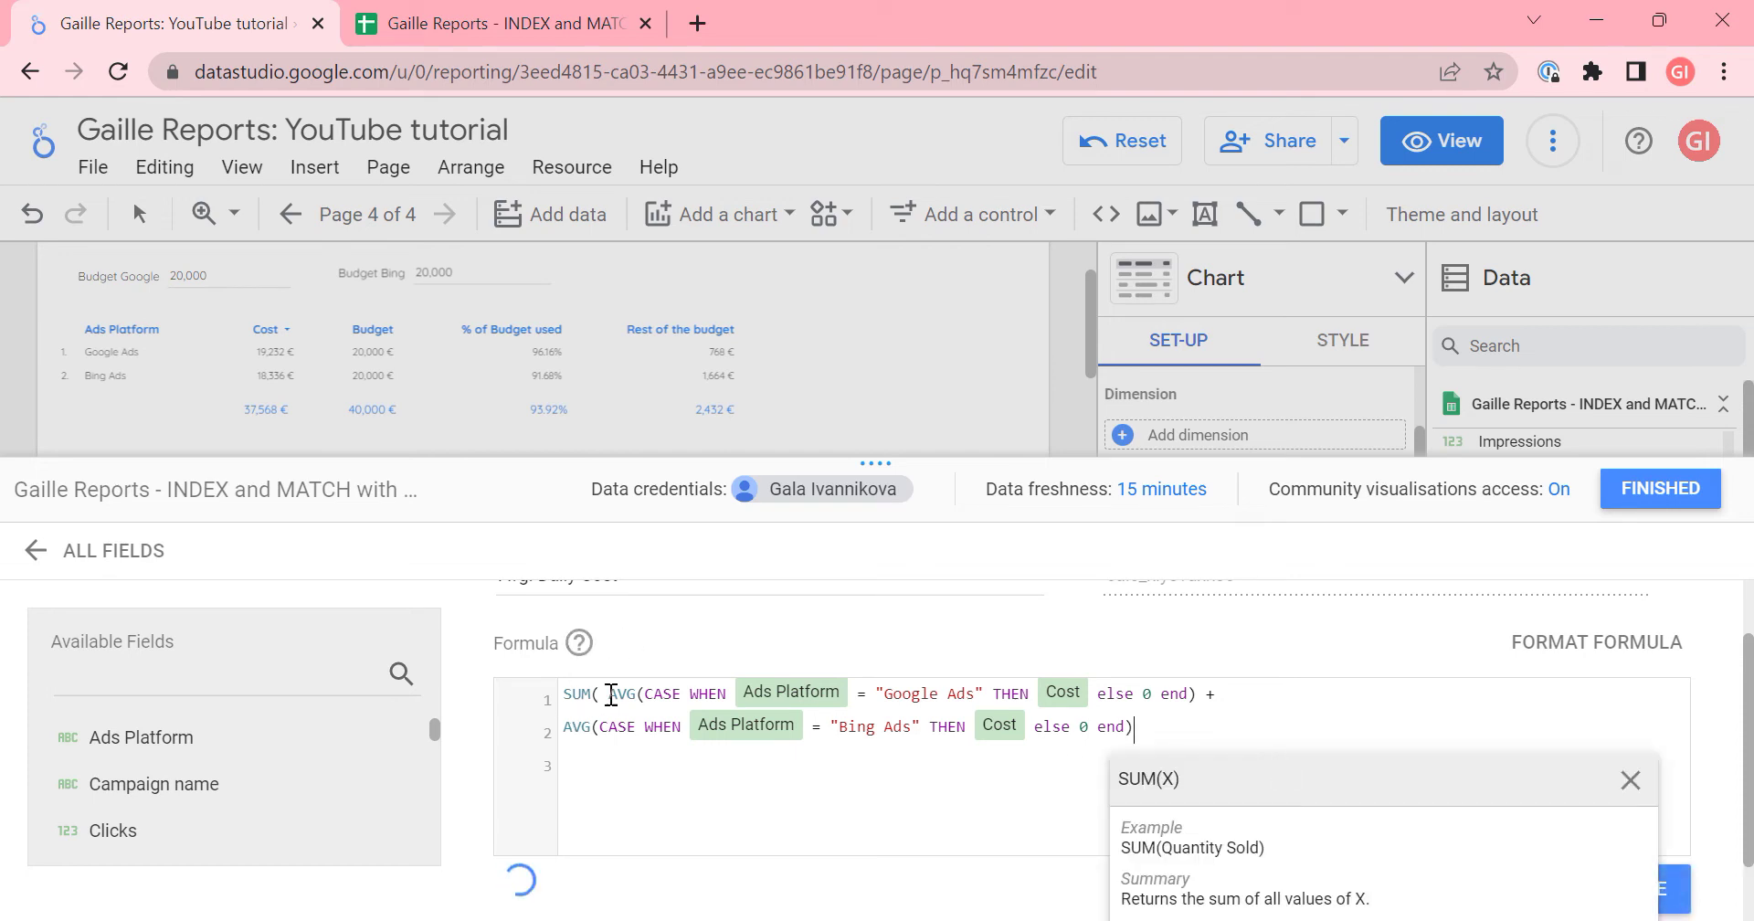
drag(606, 693, 462, 685)
key(BackSpace)
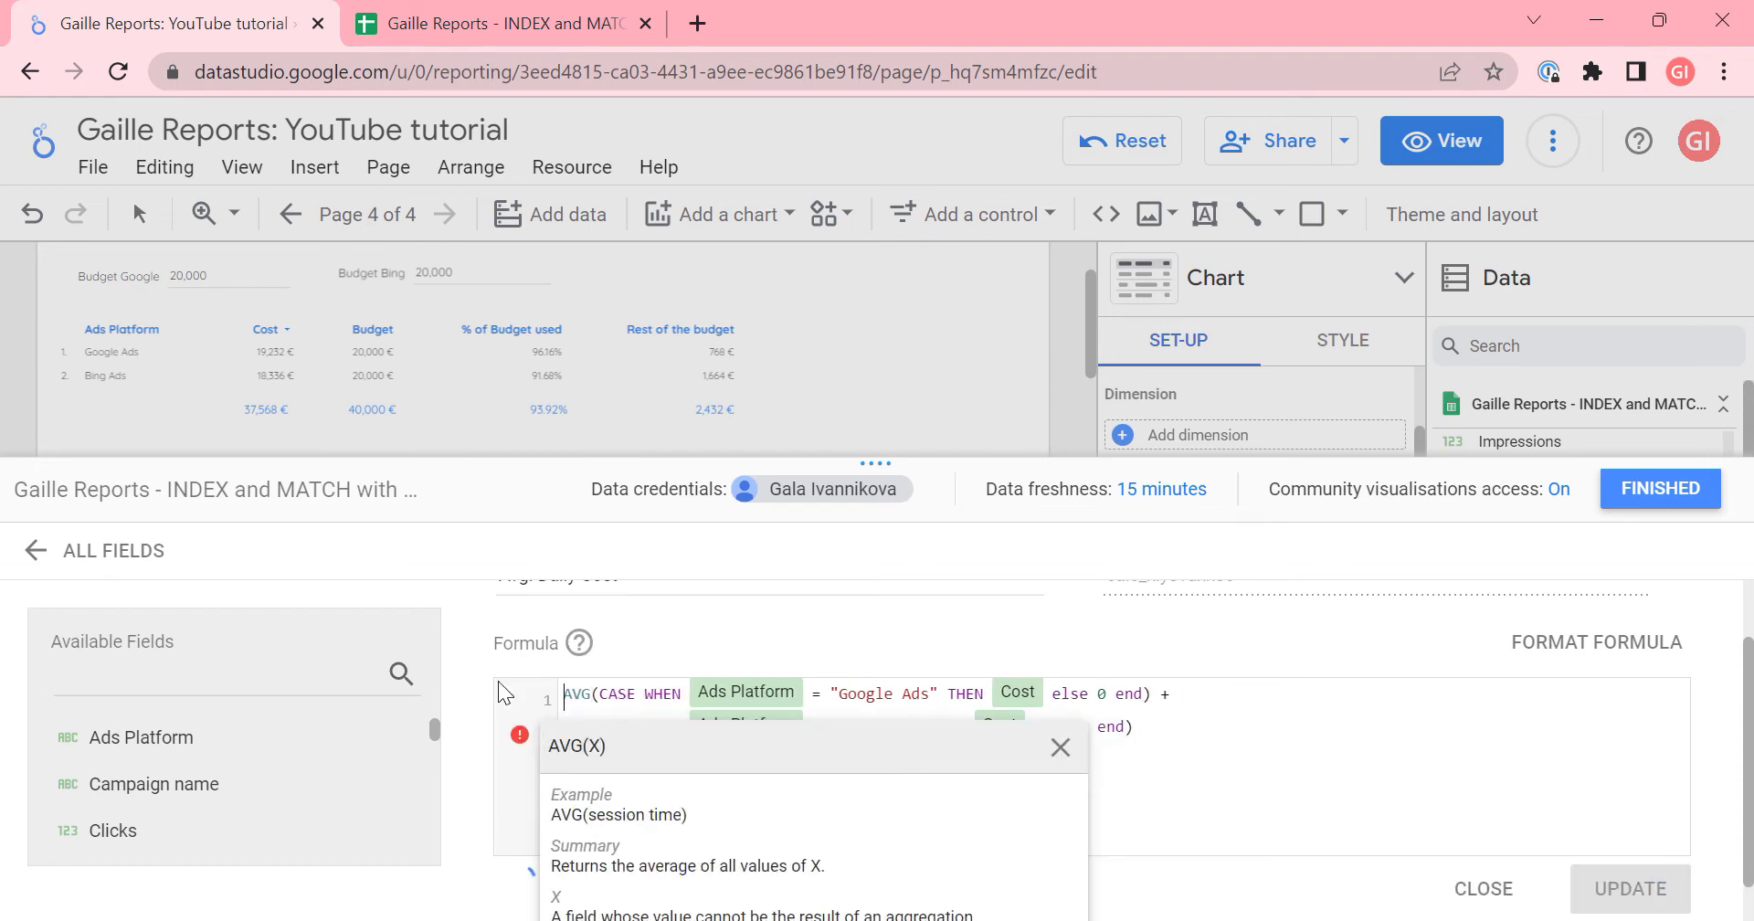
click(1272, 779)
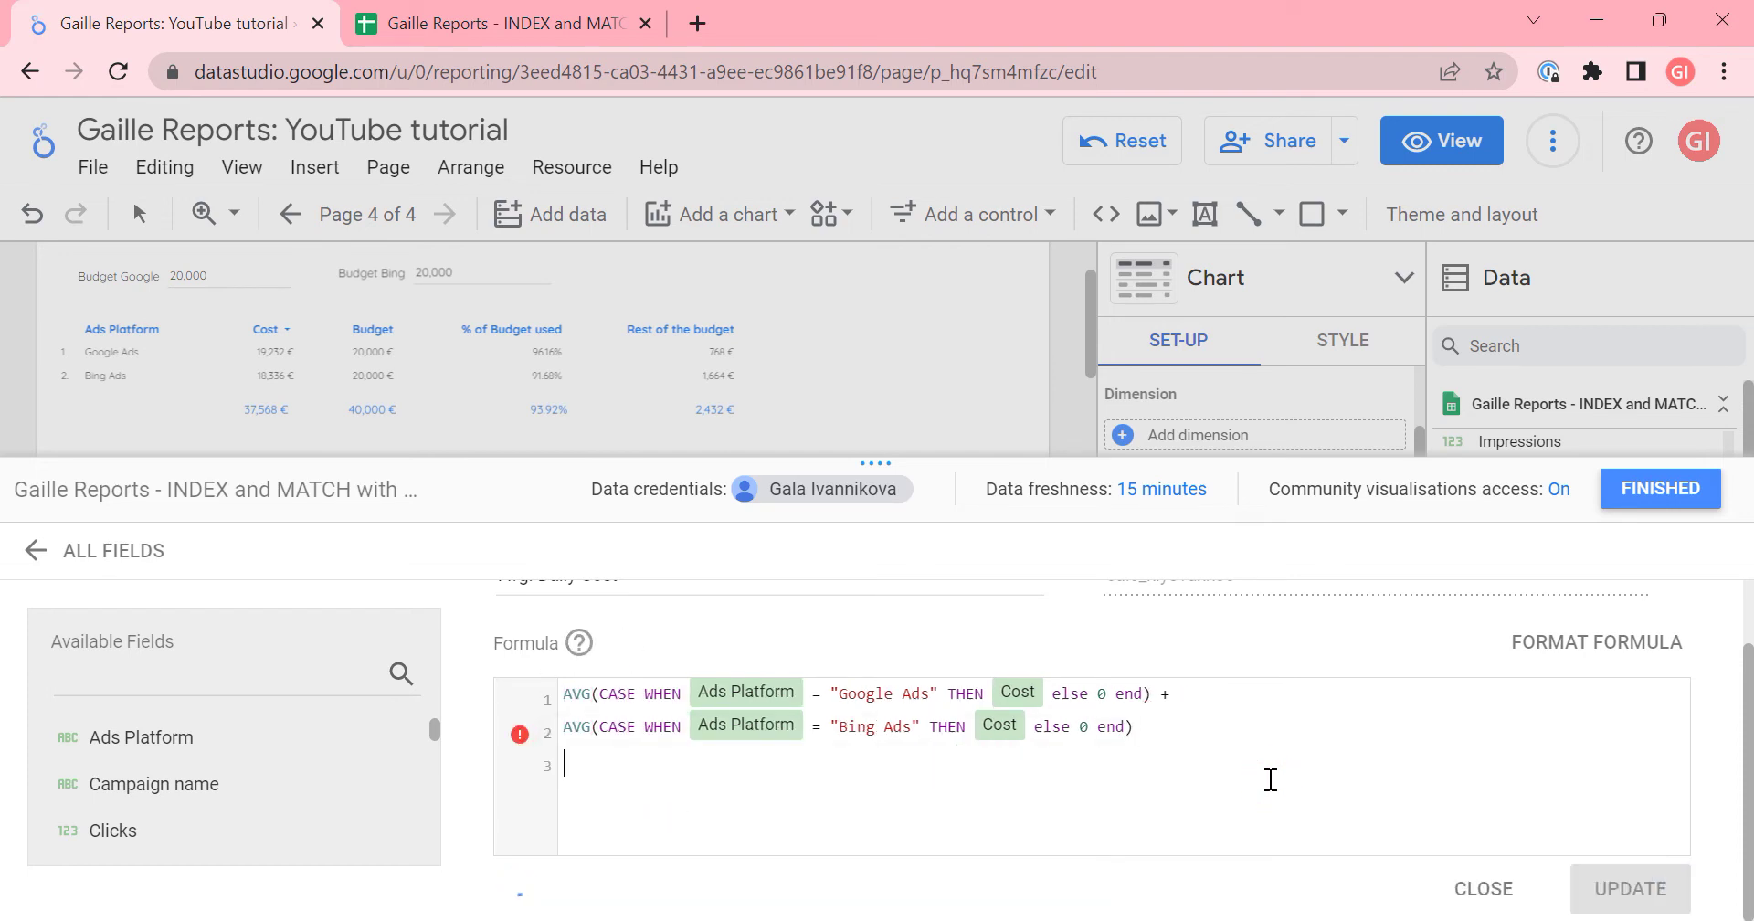
click(566, 718)
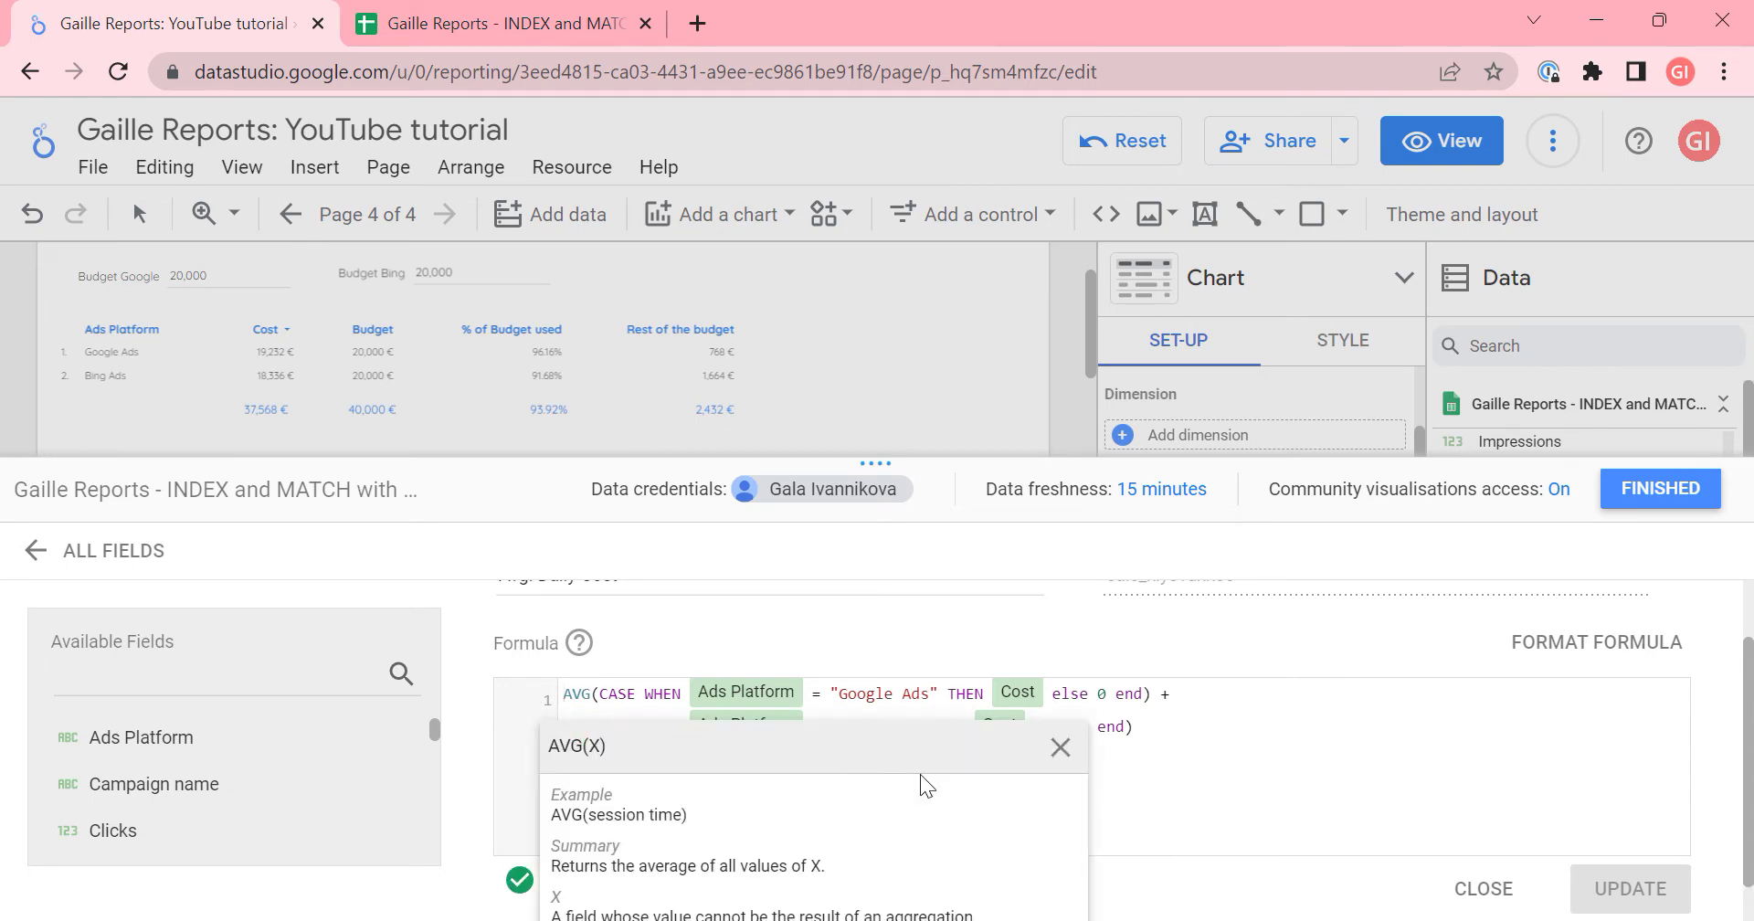
- Join the two AVG(CASE WHEN ...) expressions of the Avg. Daily Cost formula onto one line, save the field and close the editor
click(1226, 701)
key(Right)
key(BackSpace)
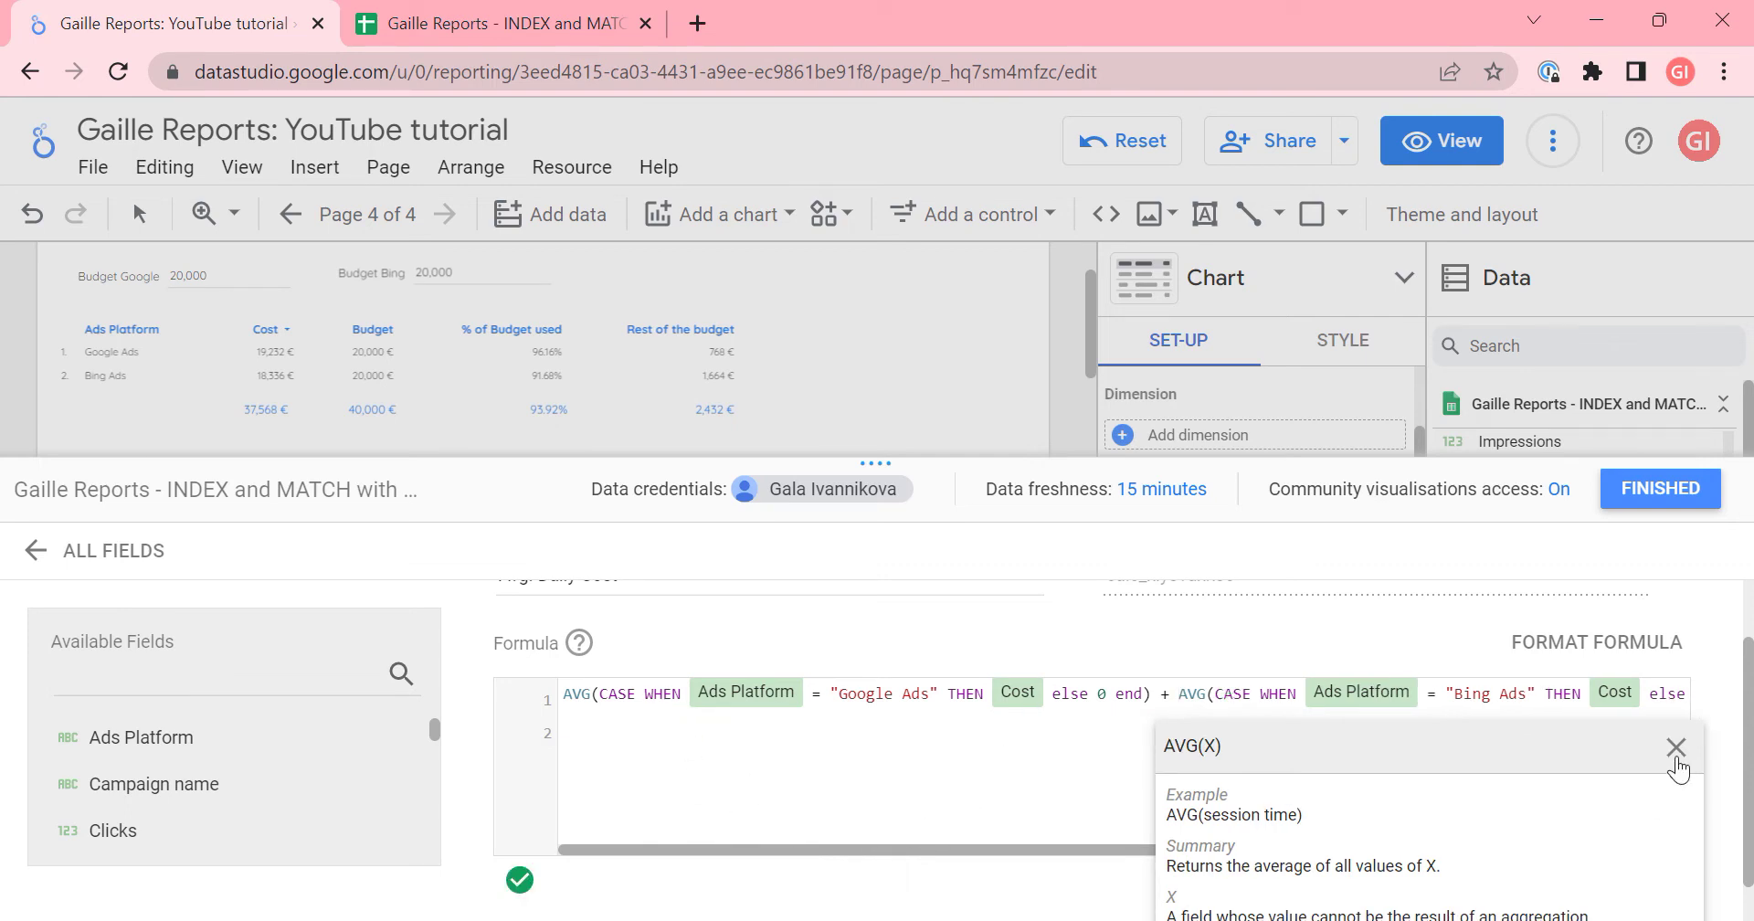
click(1676, 747)
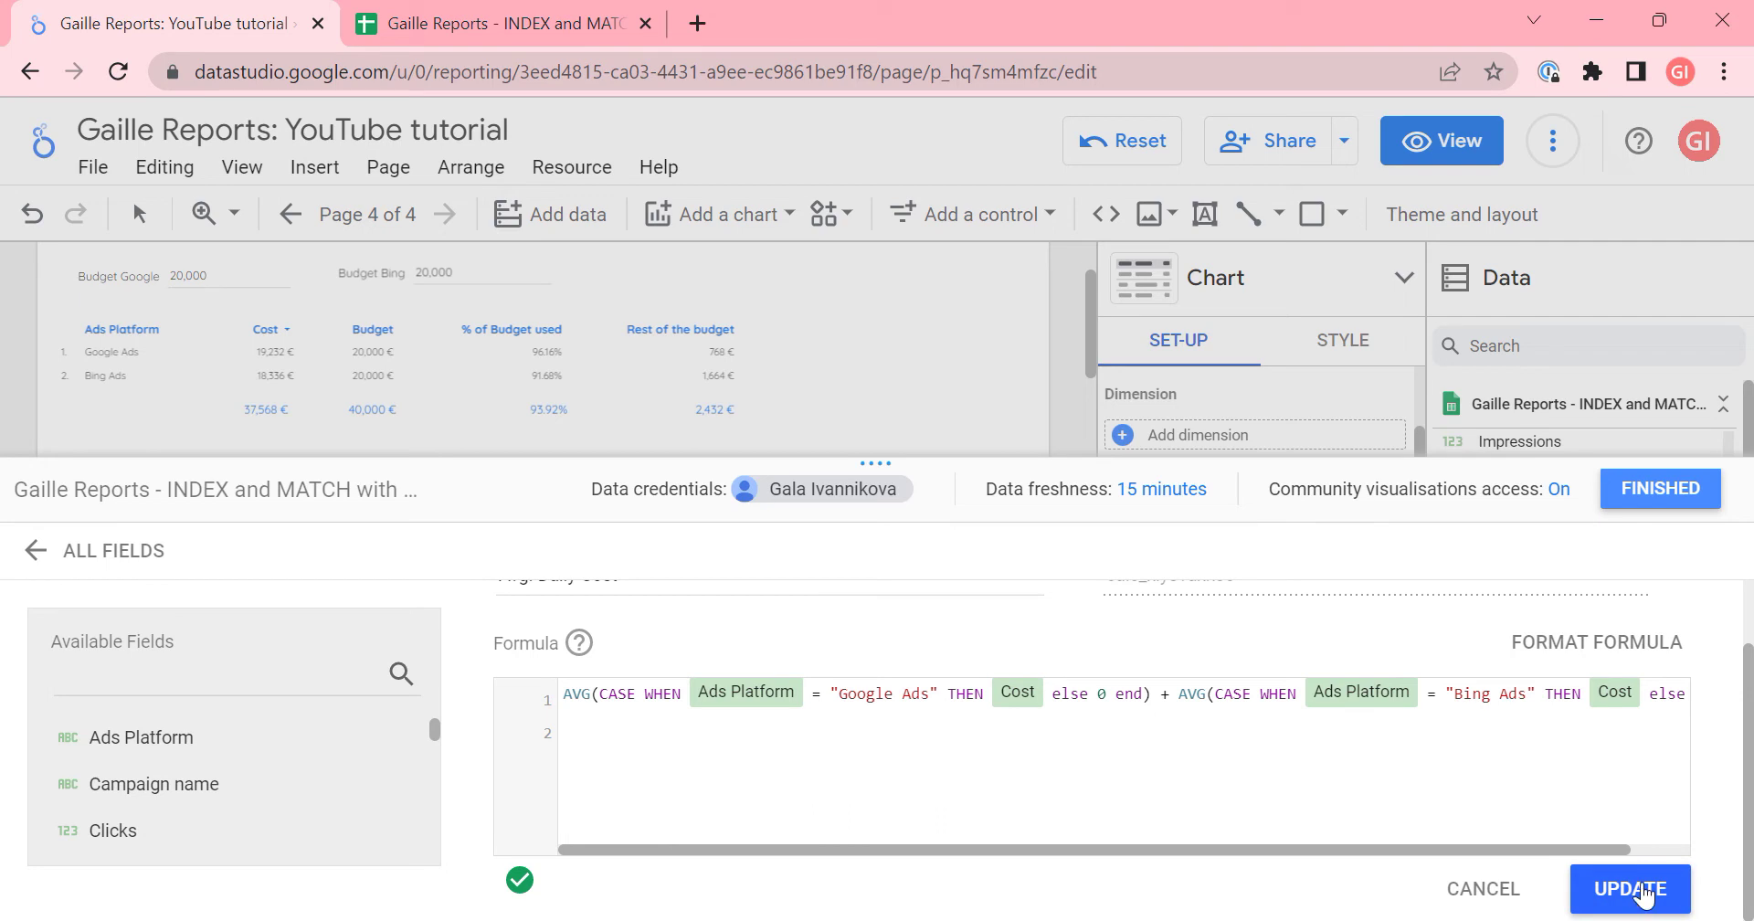
click(1636, 889)
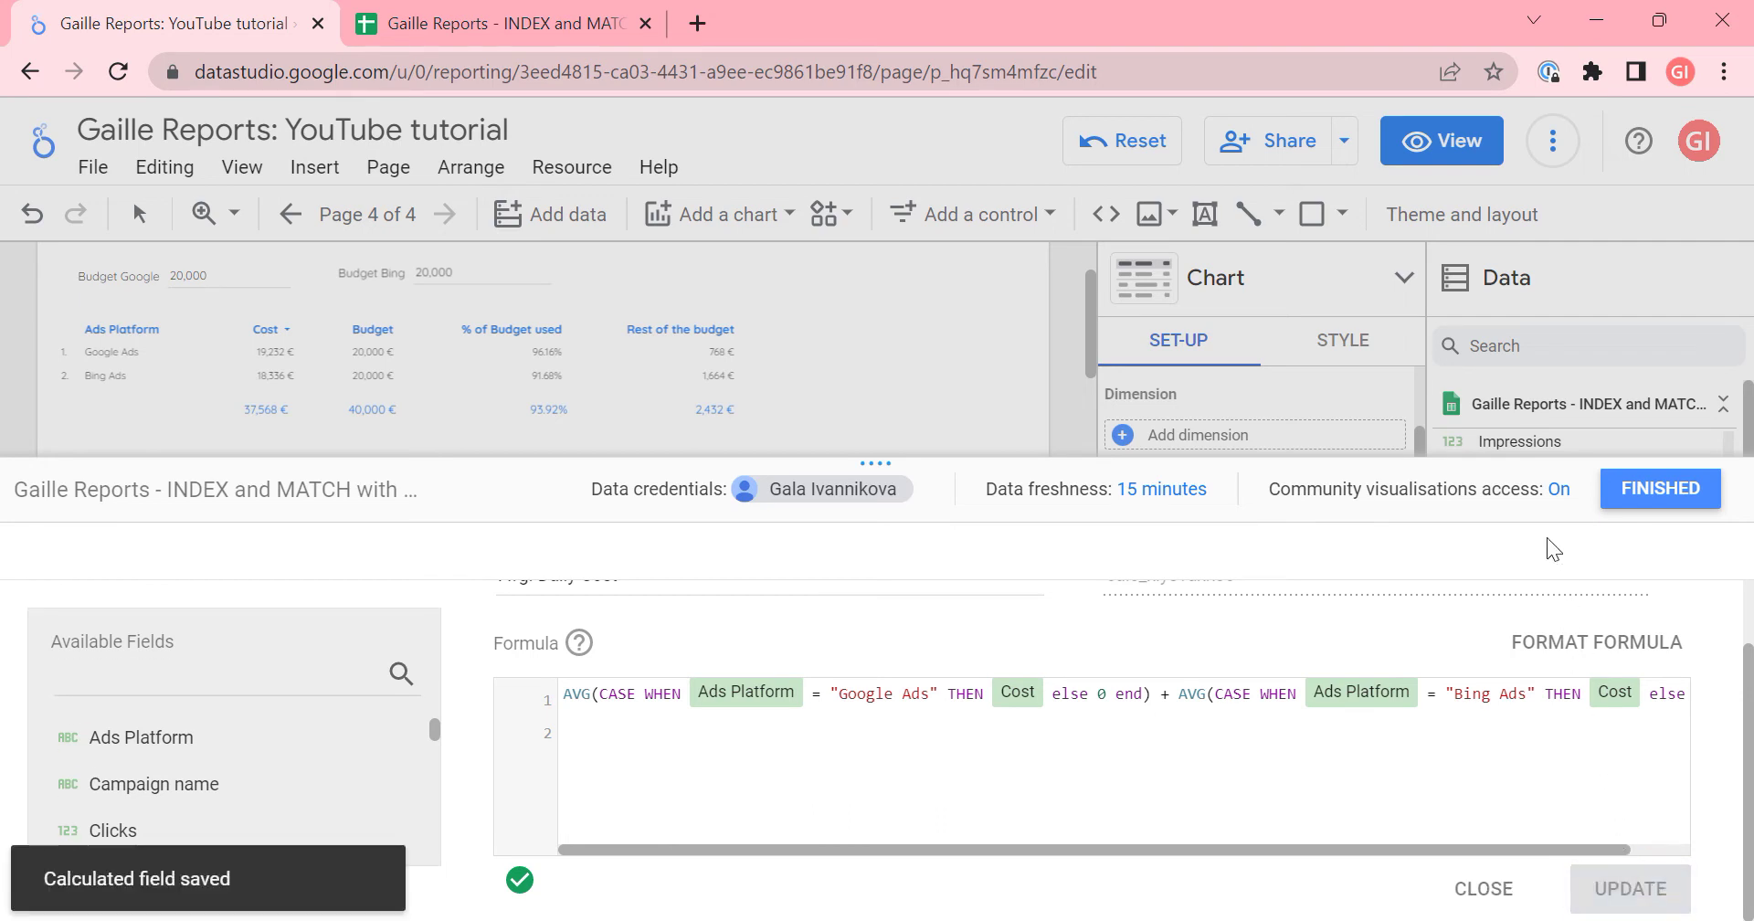
click(1667, 485)
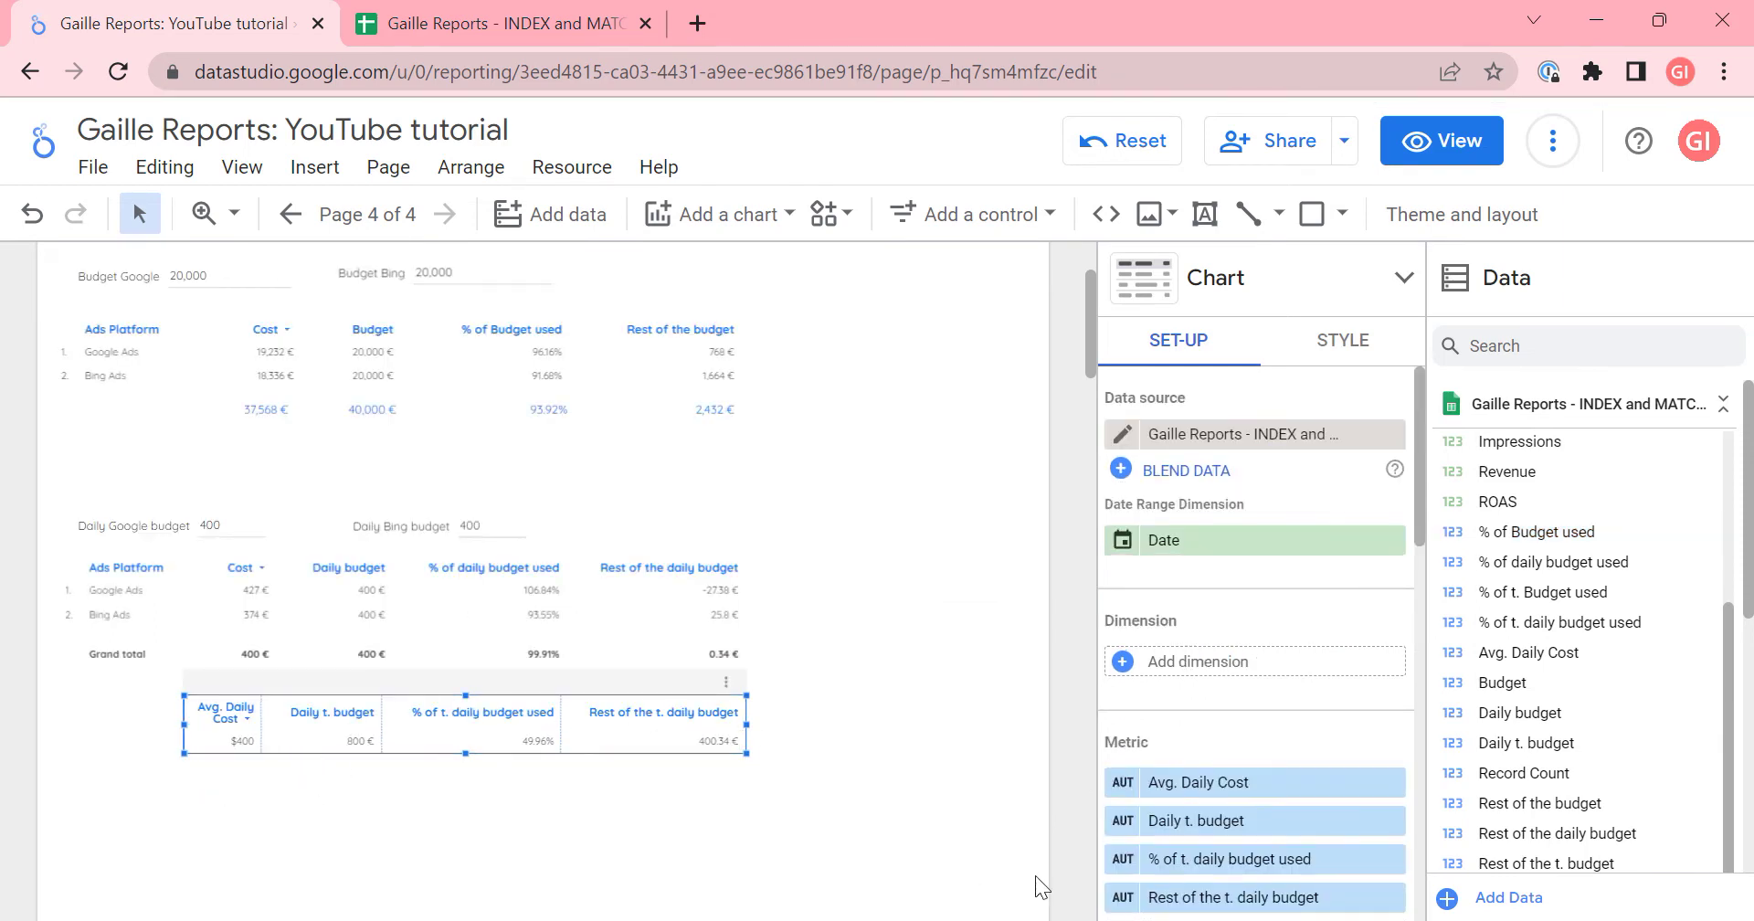
- Check the Avg. Daily Cost metric settings and compare the metrics of the monthly budget, monthly totals and daily totals tables
click(1120, 782)
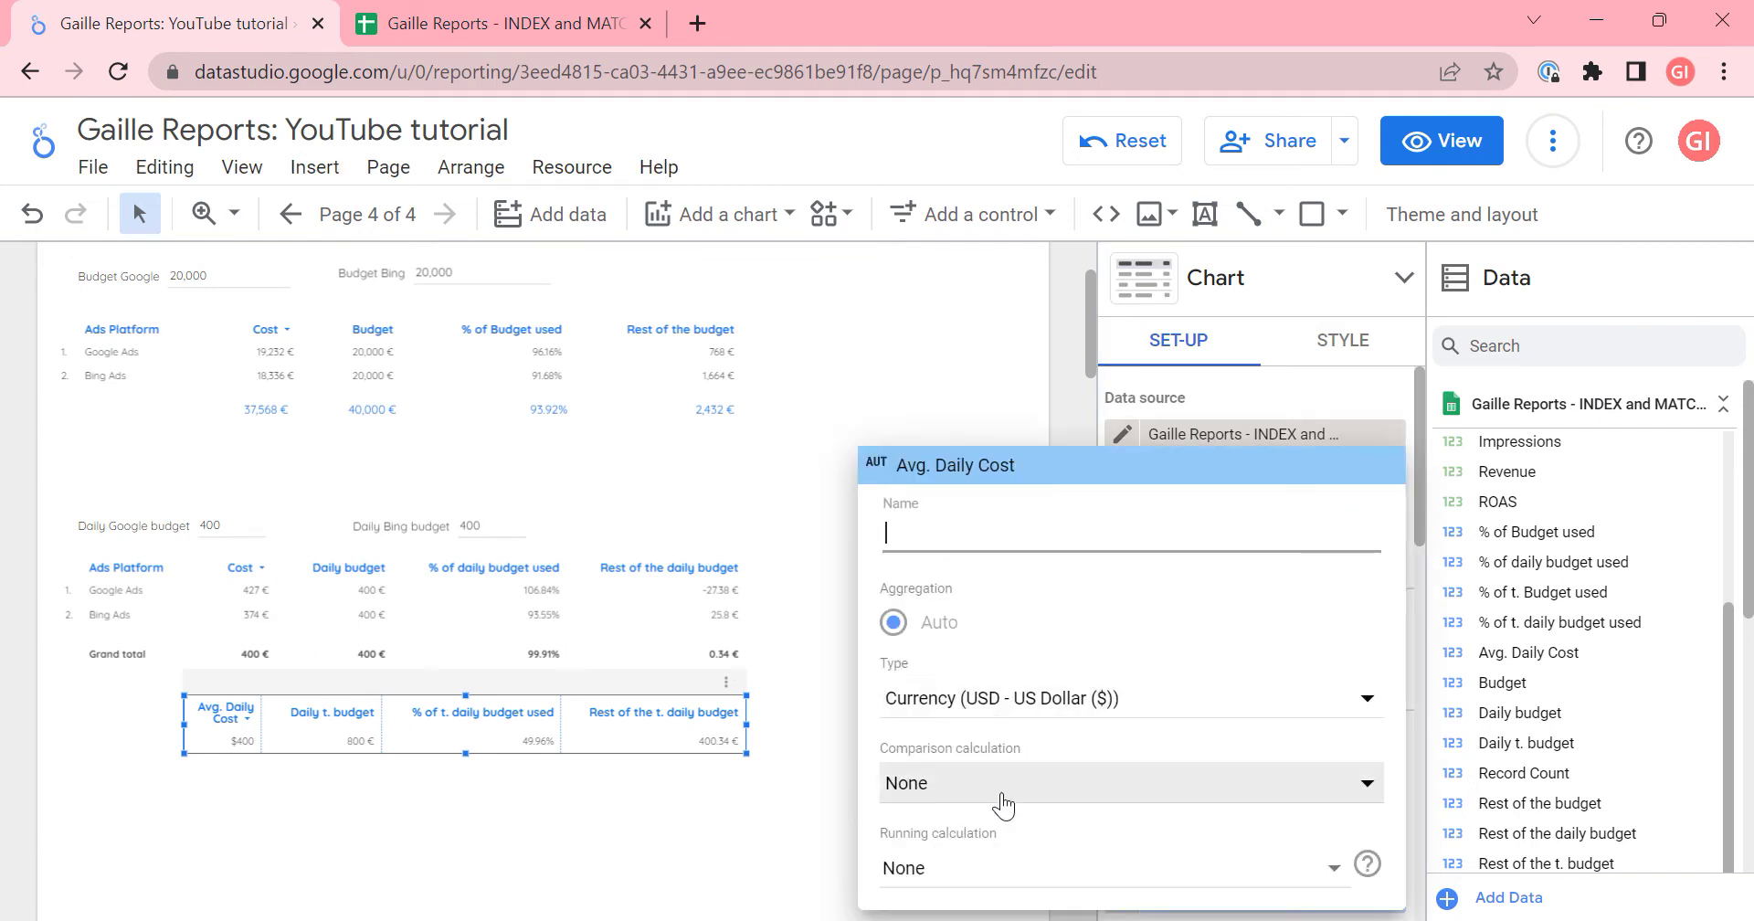
click(812, 850)
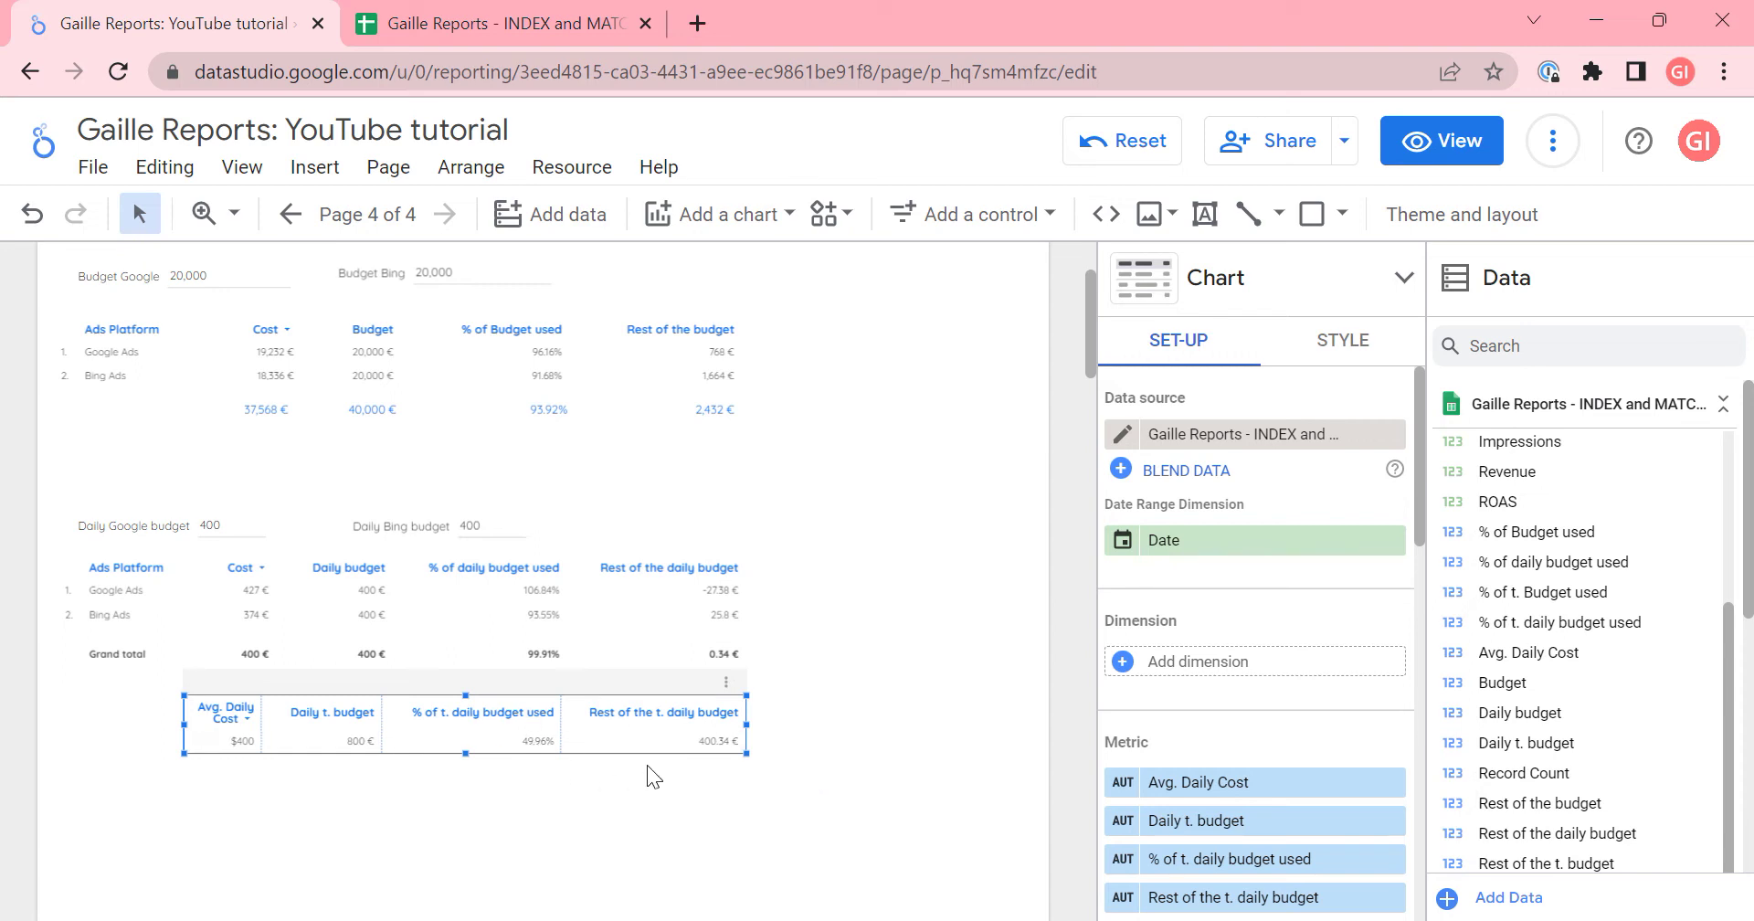
click(338, 321)
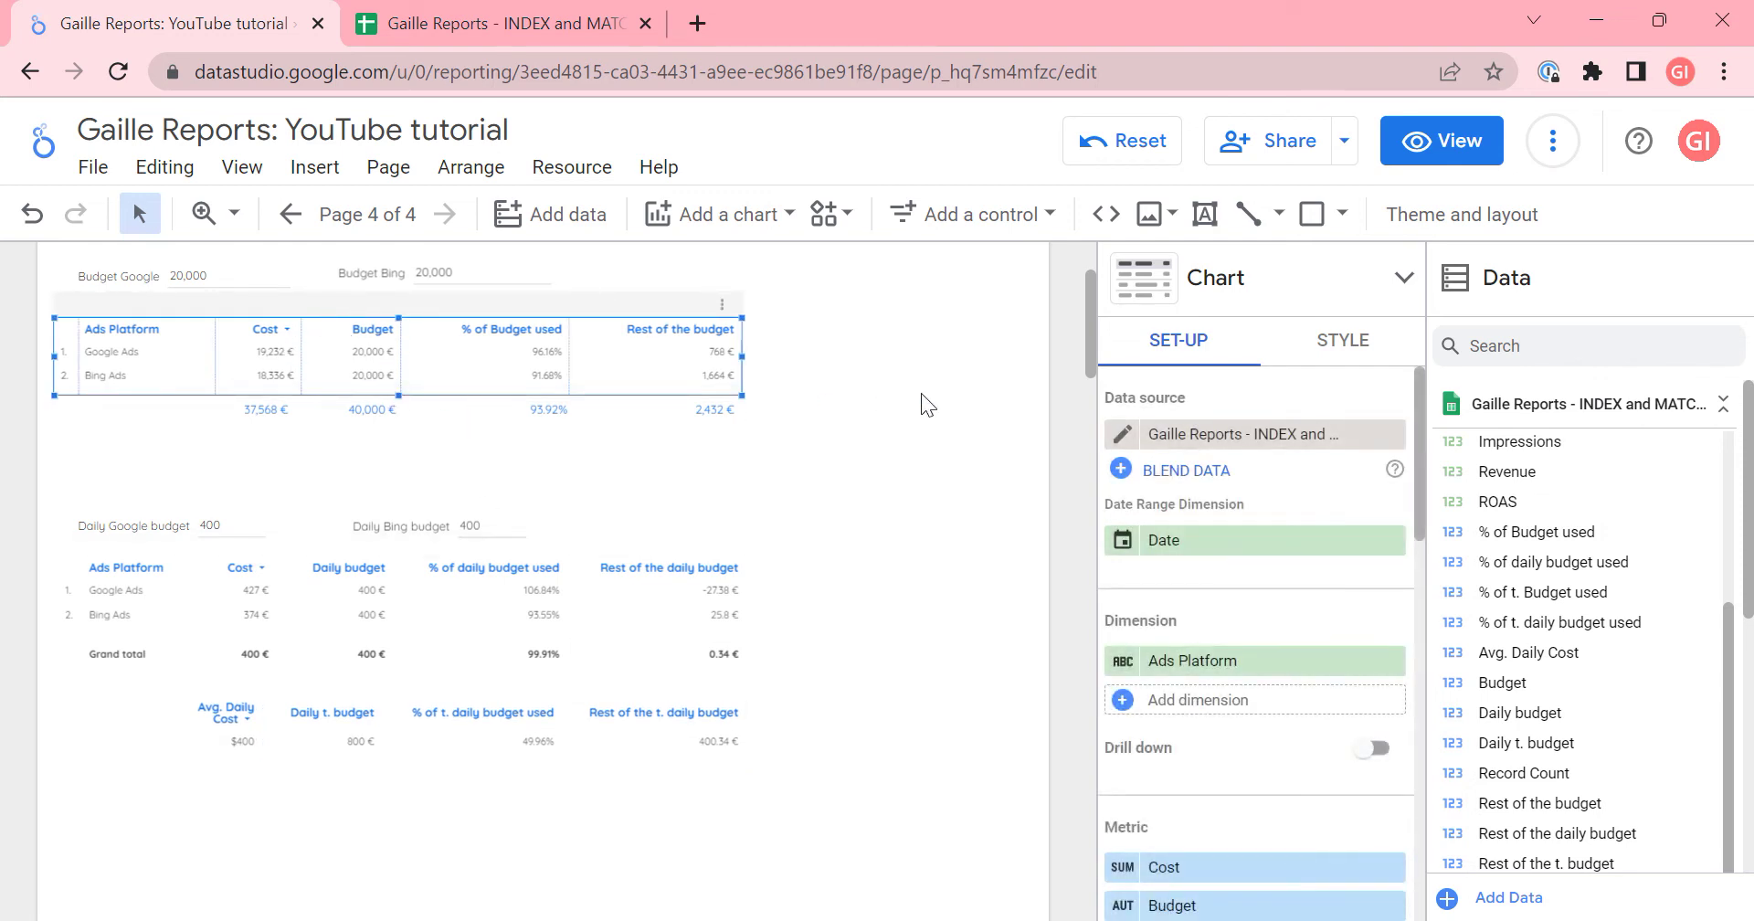
scroll(921, 393, up, 3)
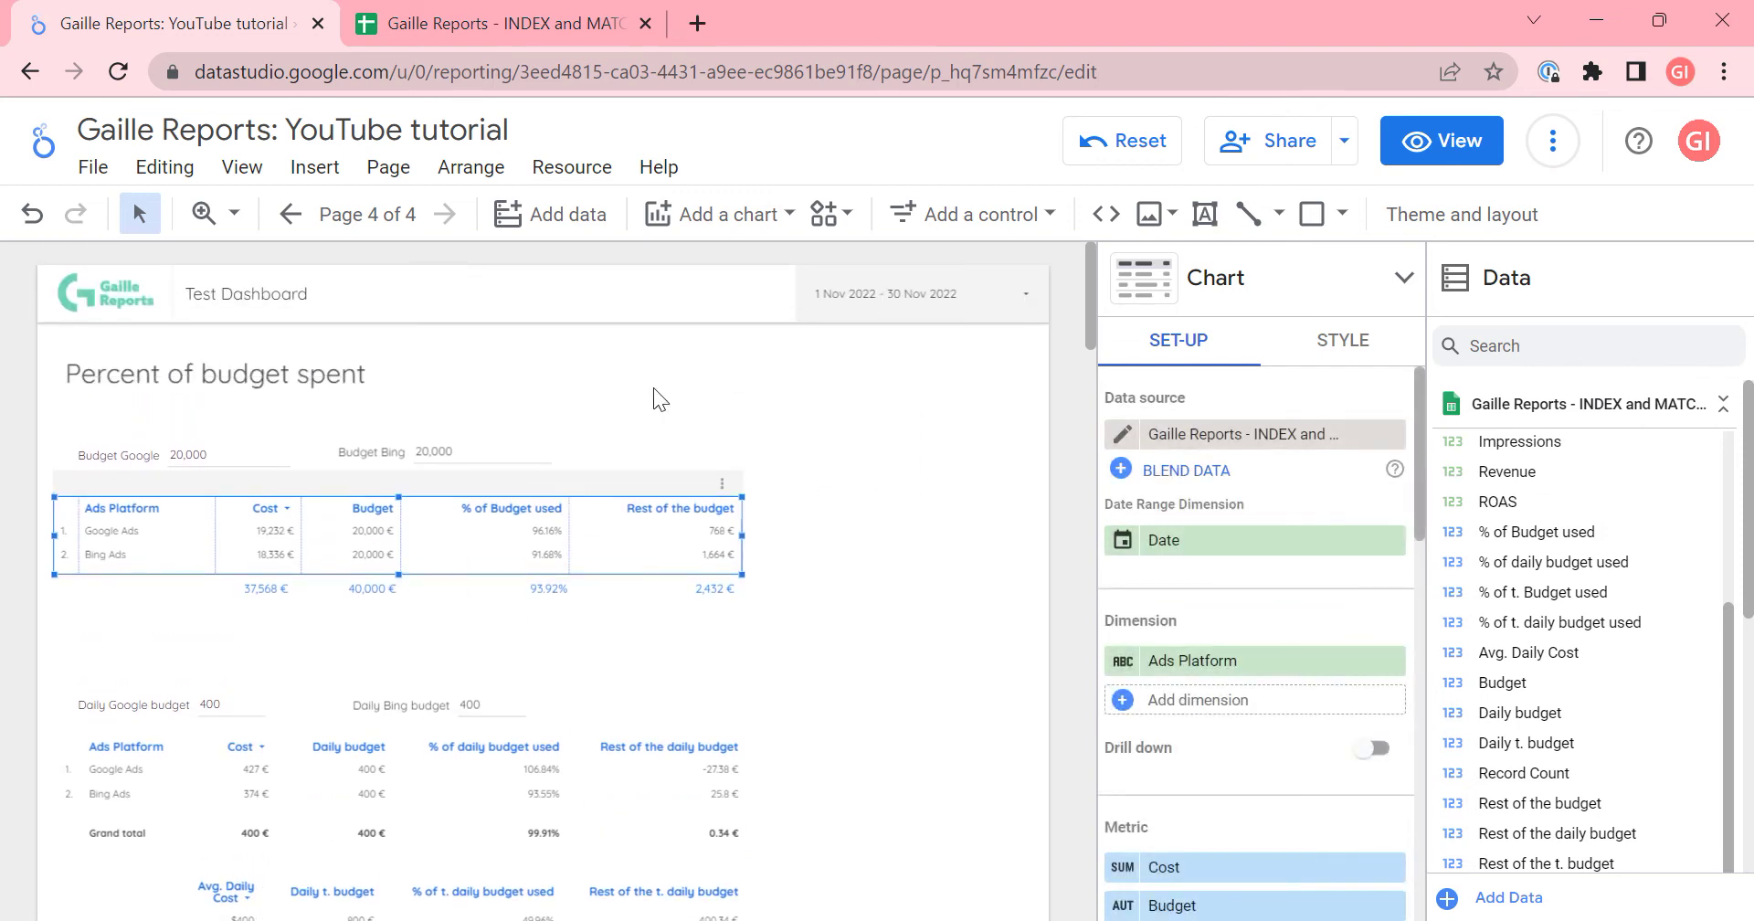
click(627, 596)
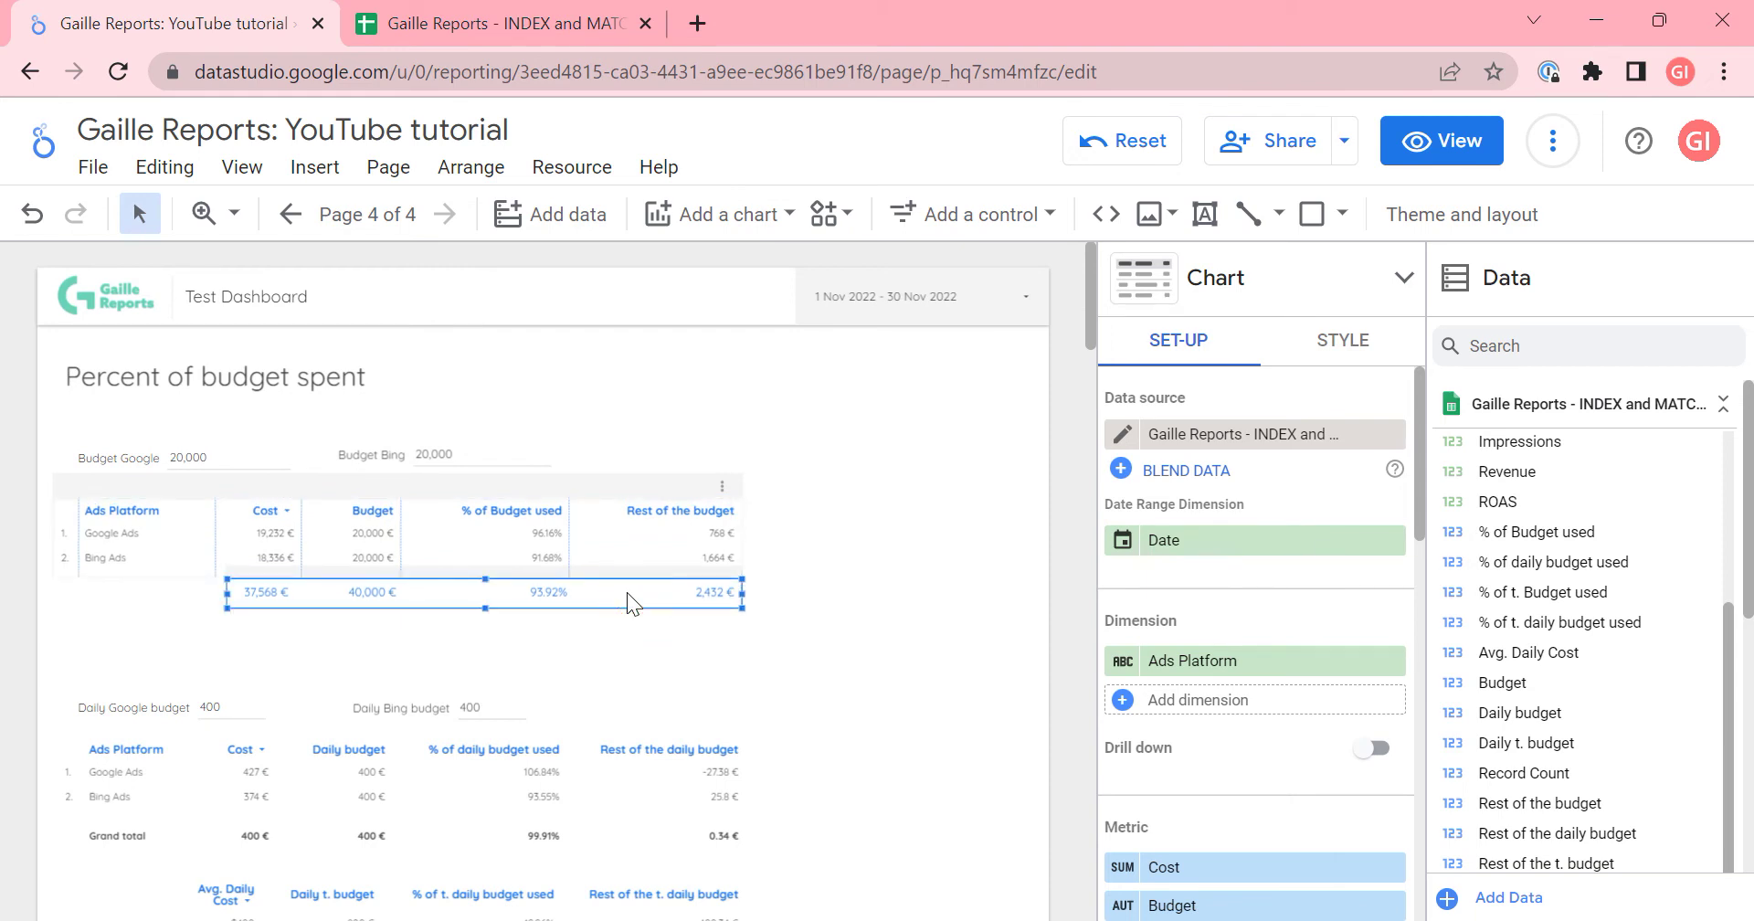
scroll(627, 592, down, 5)
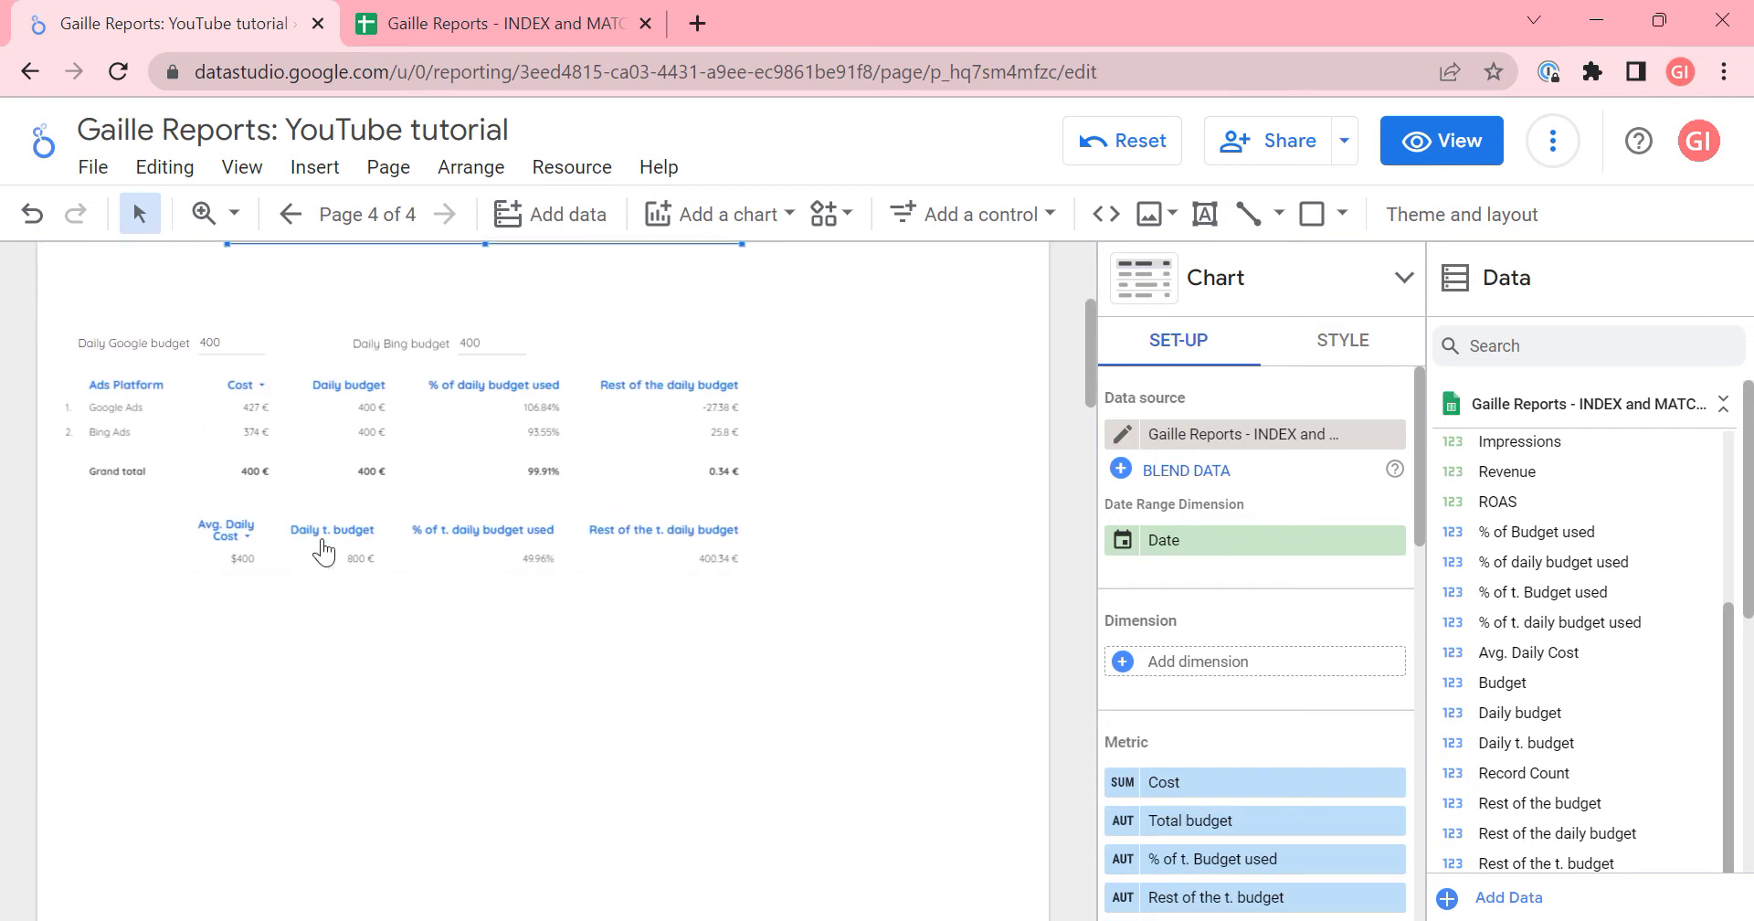
click(308, 558)
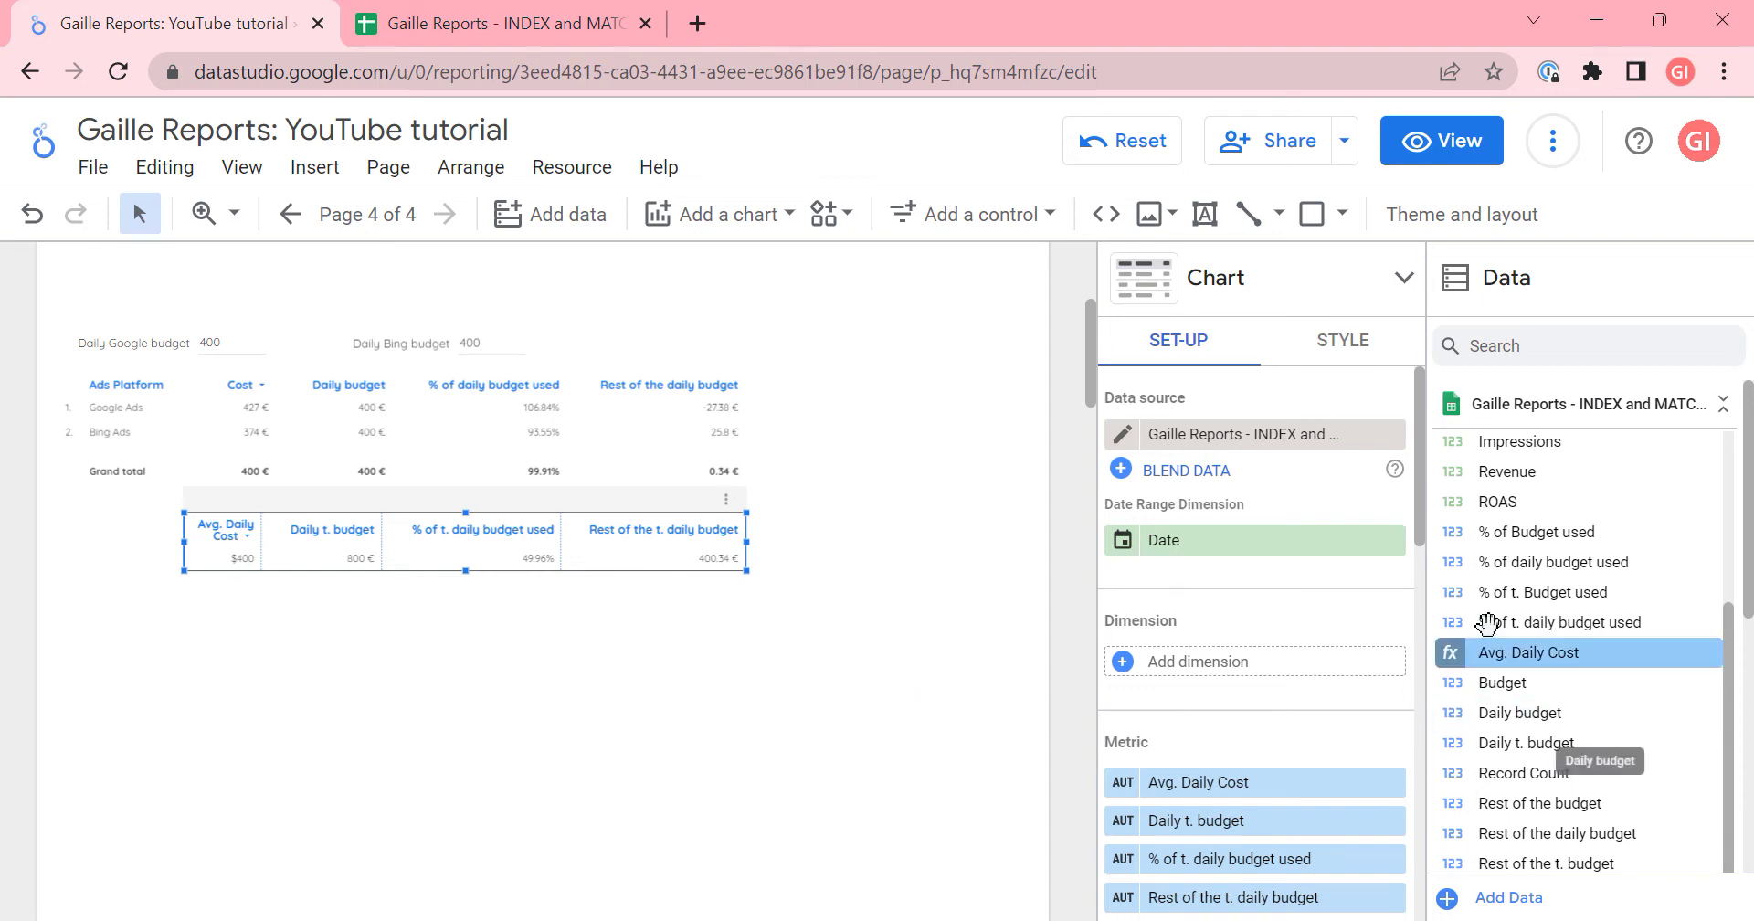
- In the Avg. Daily Cost formula, remove the closing parenthesis after the end of the Google Ads CASE expression
scroll(1627, 610, down, 1)
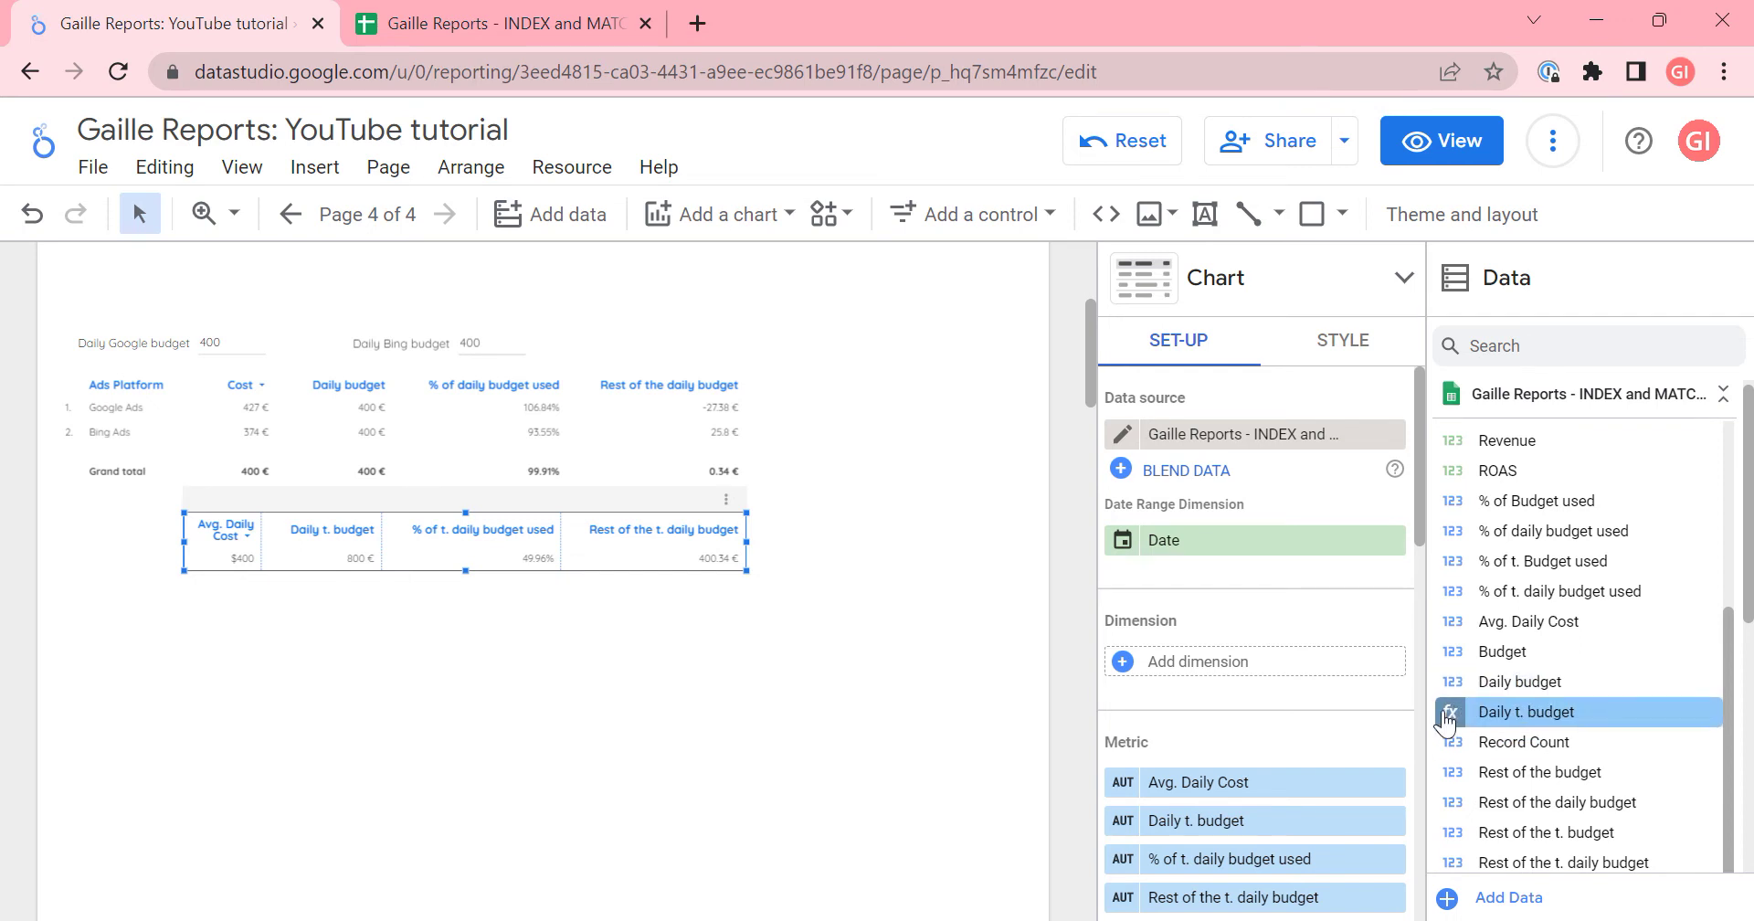
scroll(1467, 681, up, 5)
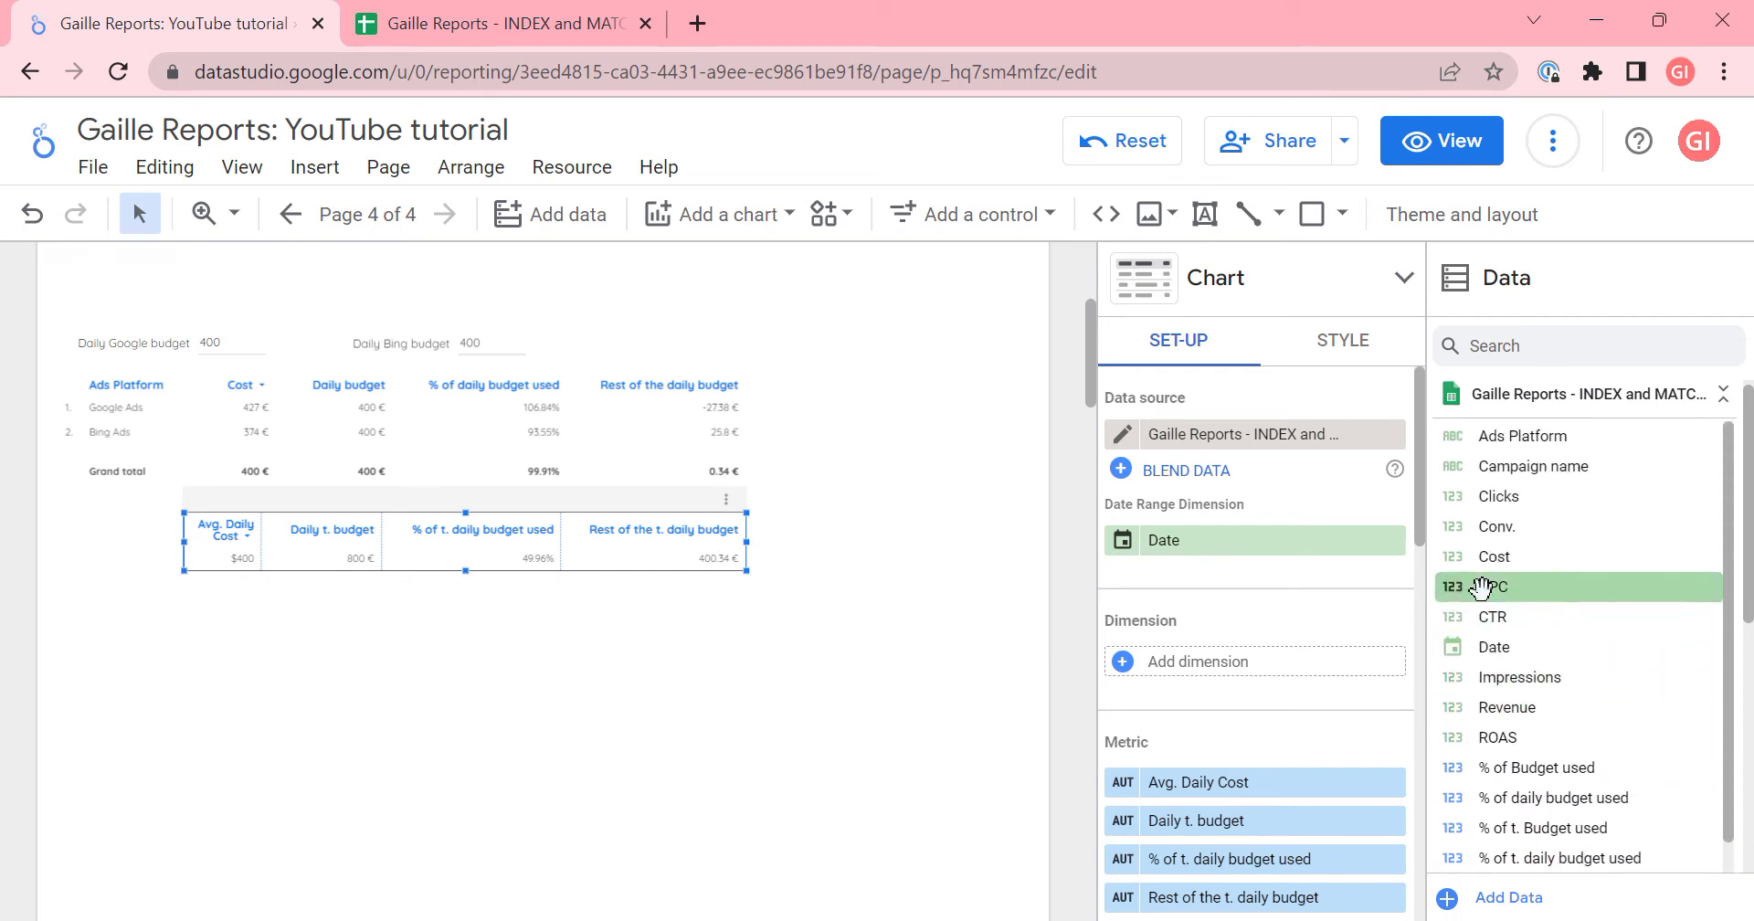
scroll(1467, 594, up, 1)
scroll(1467, 750, down, 3)
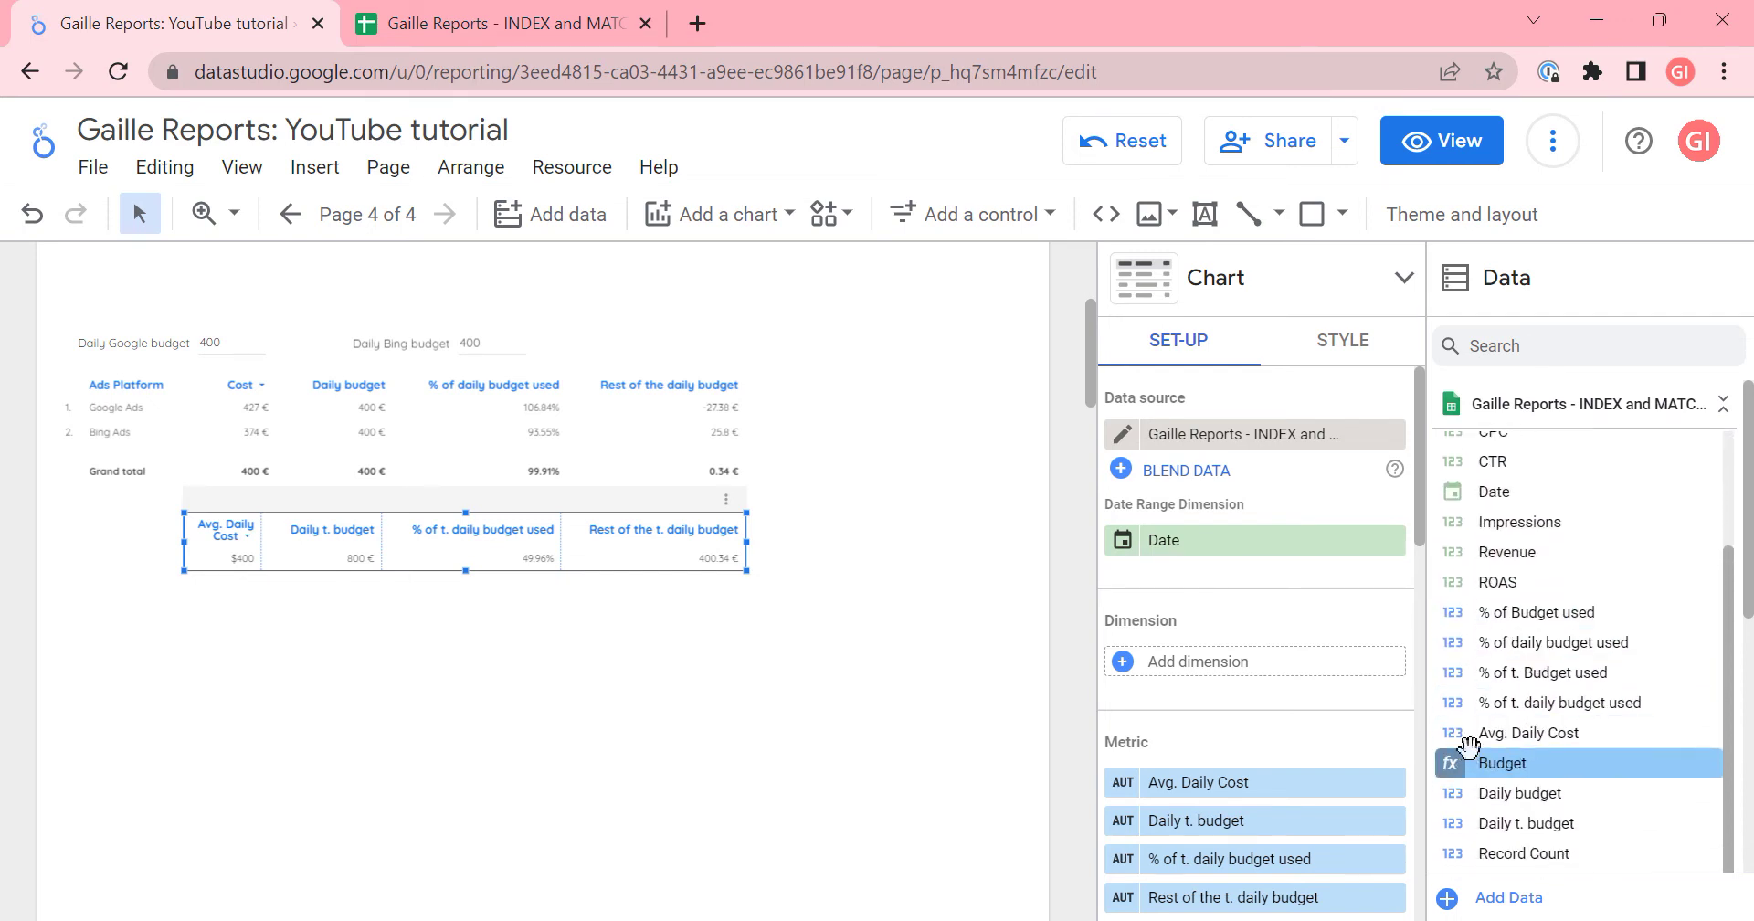
scroll(1476, 699, down, 2)
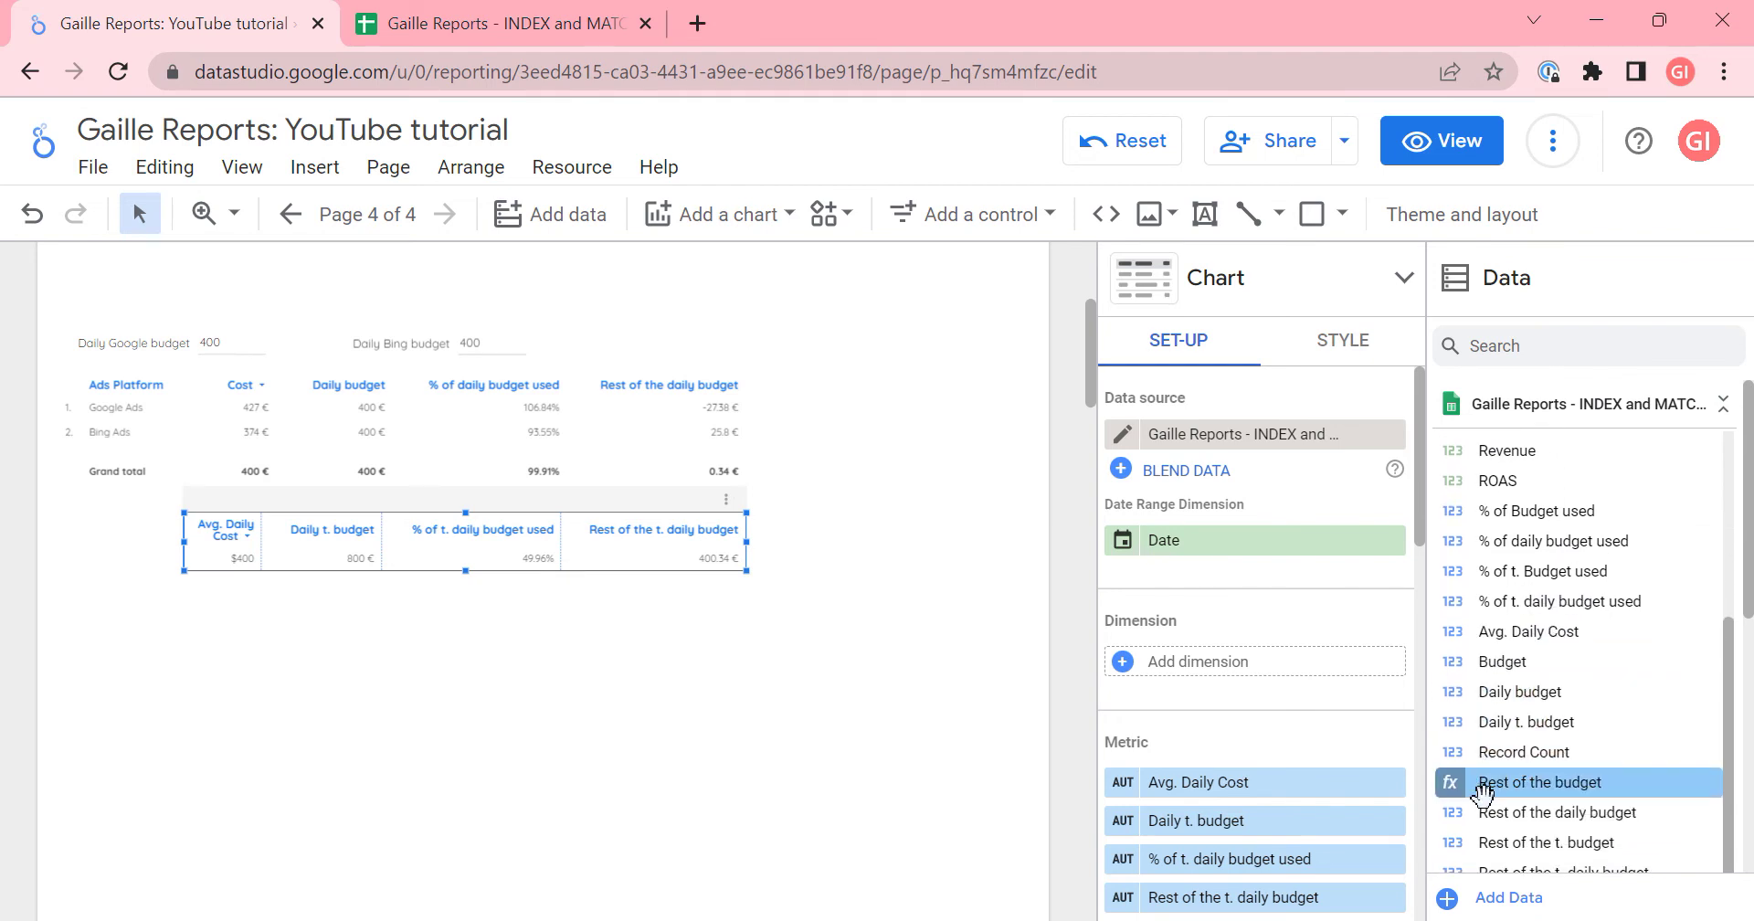
scroll(1480, 736, down, 3)
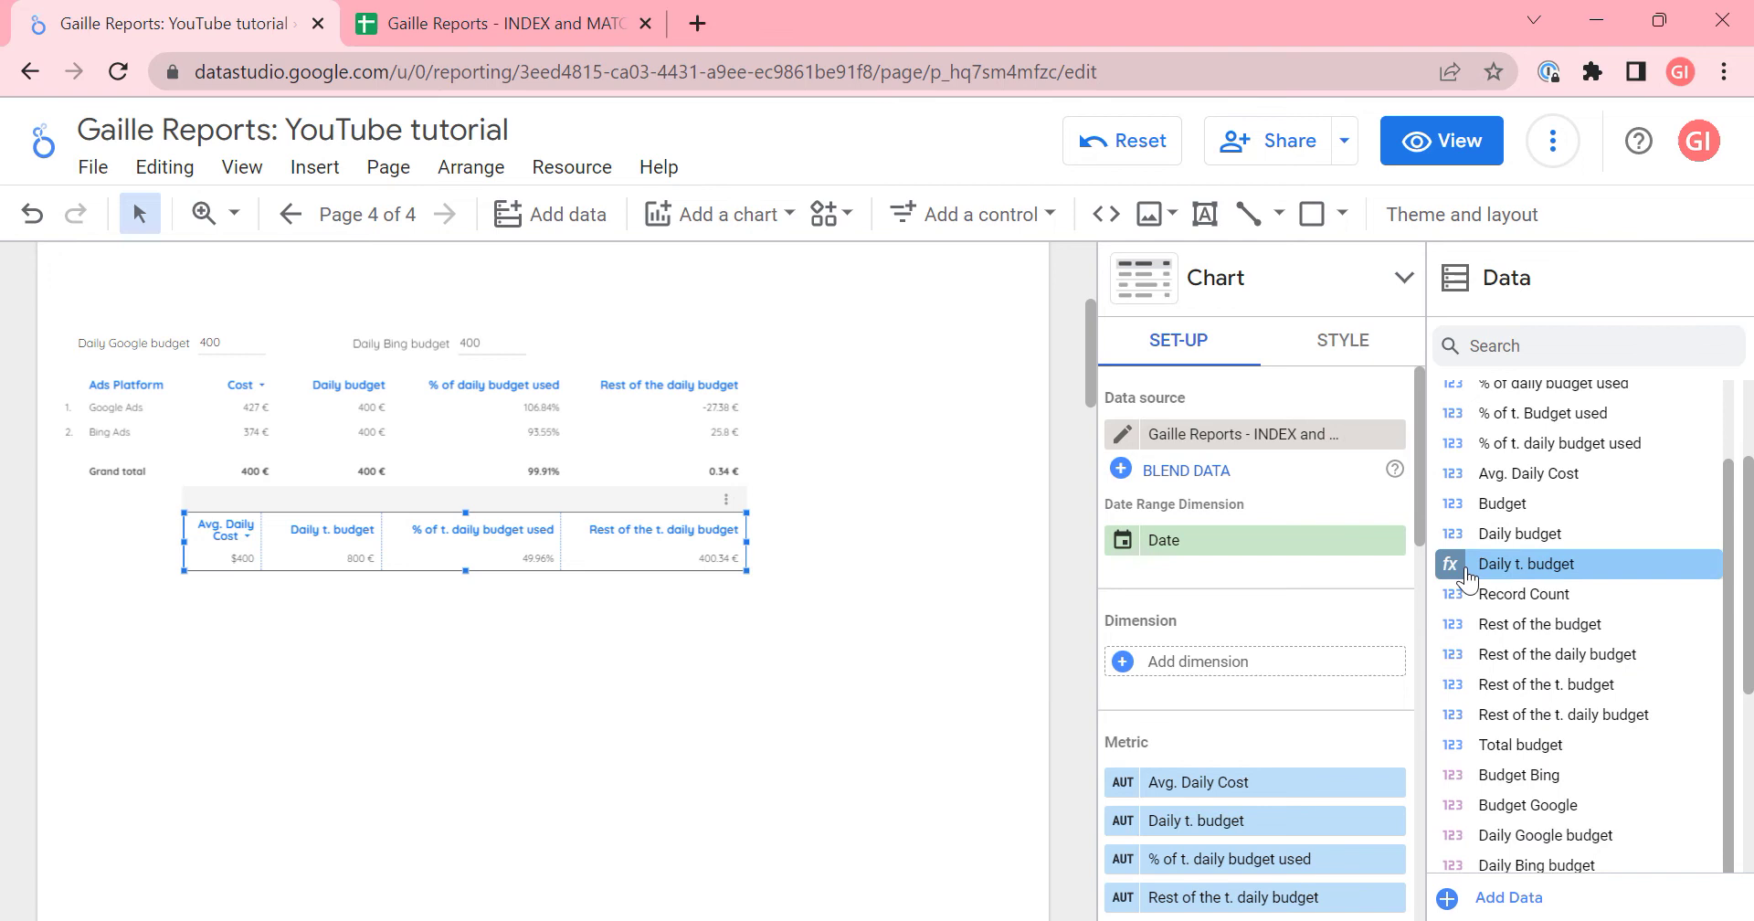
click(1451, 474)
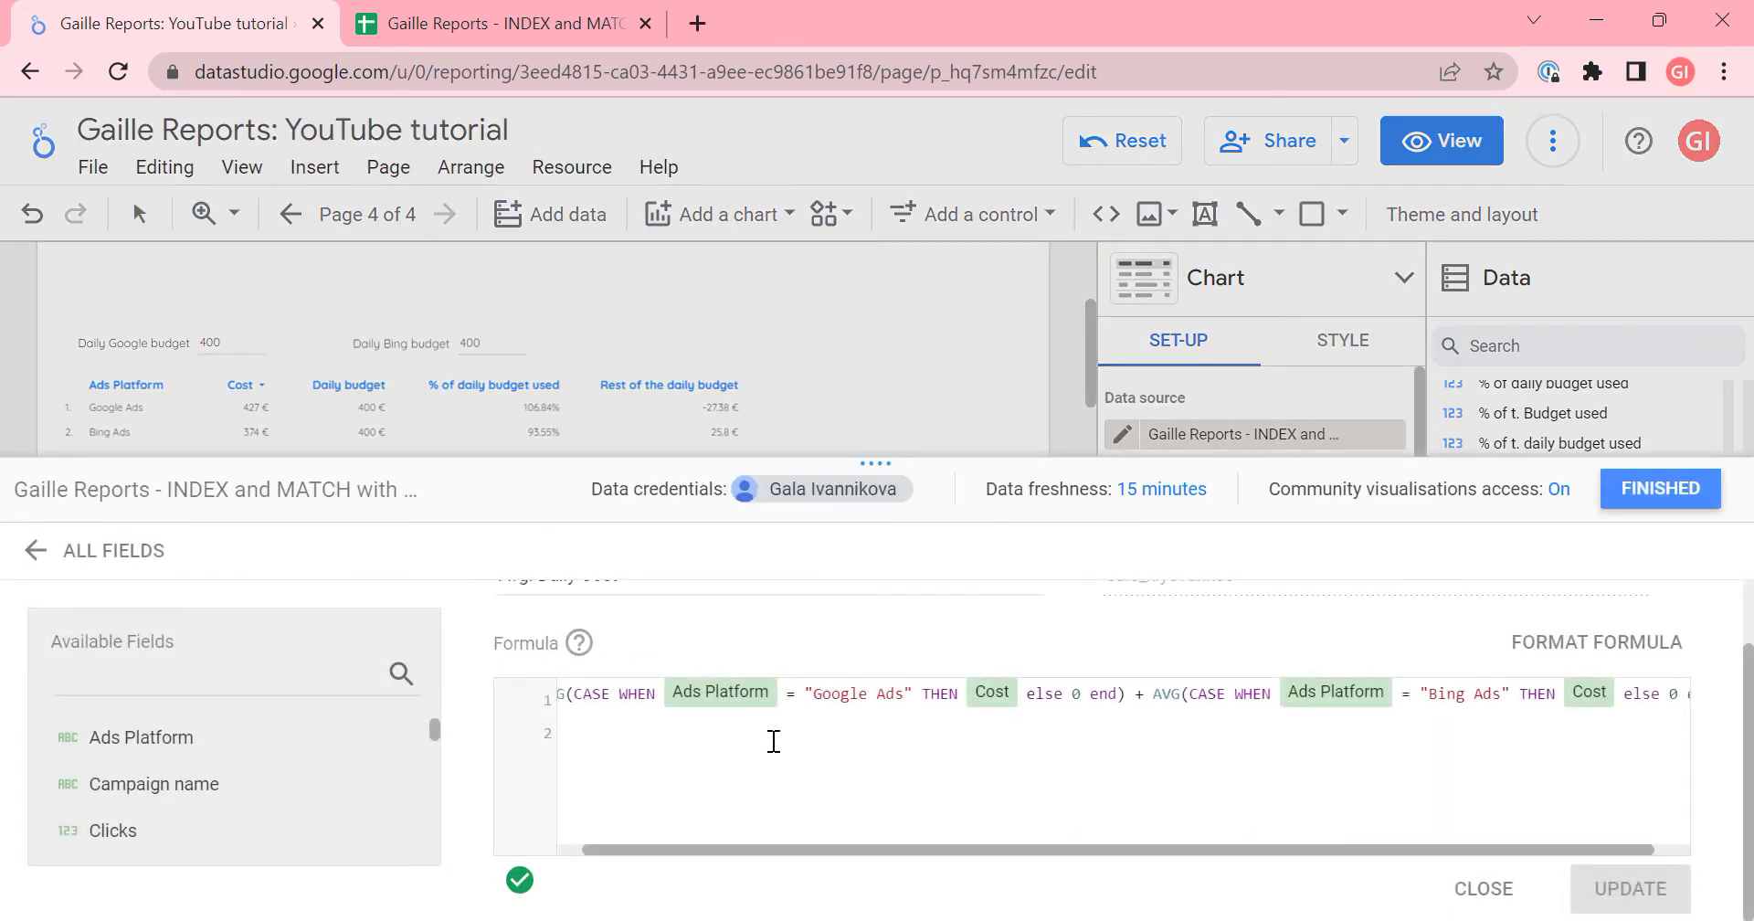
click(1142, 698)
key(BackSpace)
- Remove the second AVG( before the Bing Ads CASE expression so one AVG covers both, save the field and close the editor
key(Right)
key(Right)
key(Right)
key(Right)
key(Right)
key(Right)
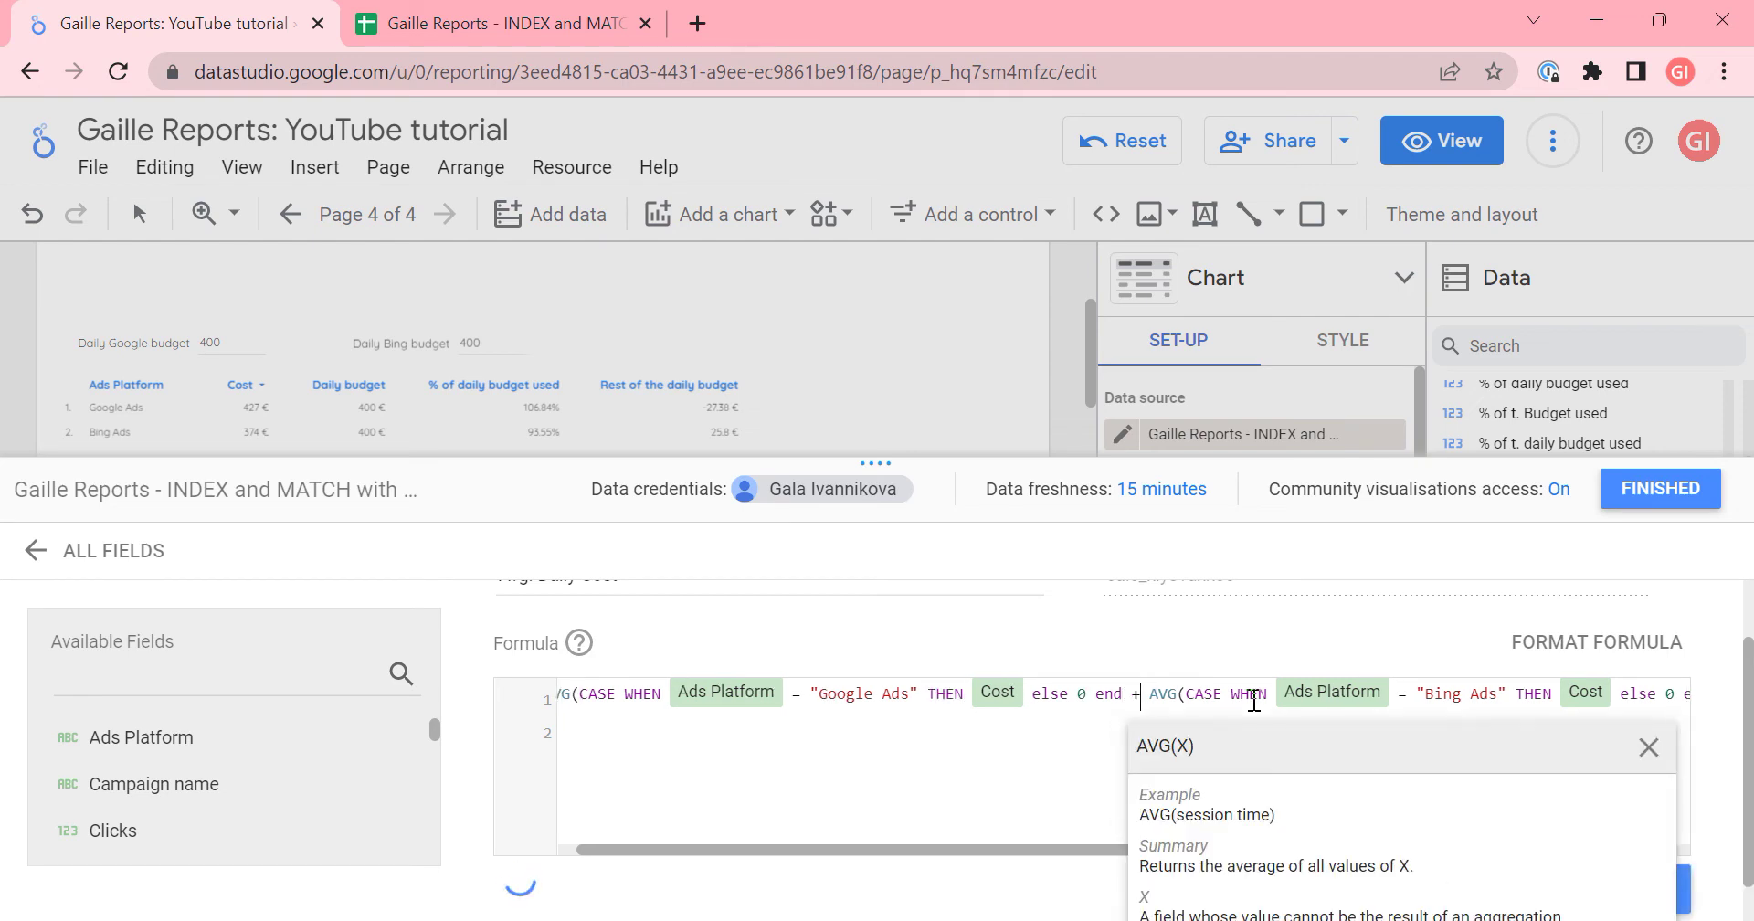
key(Right)
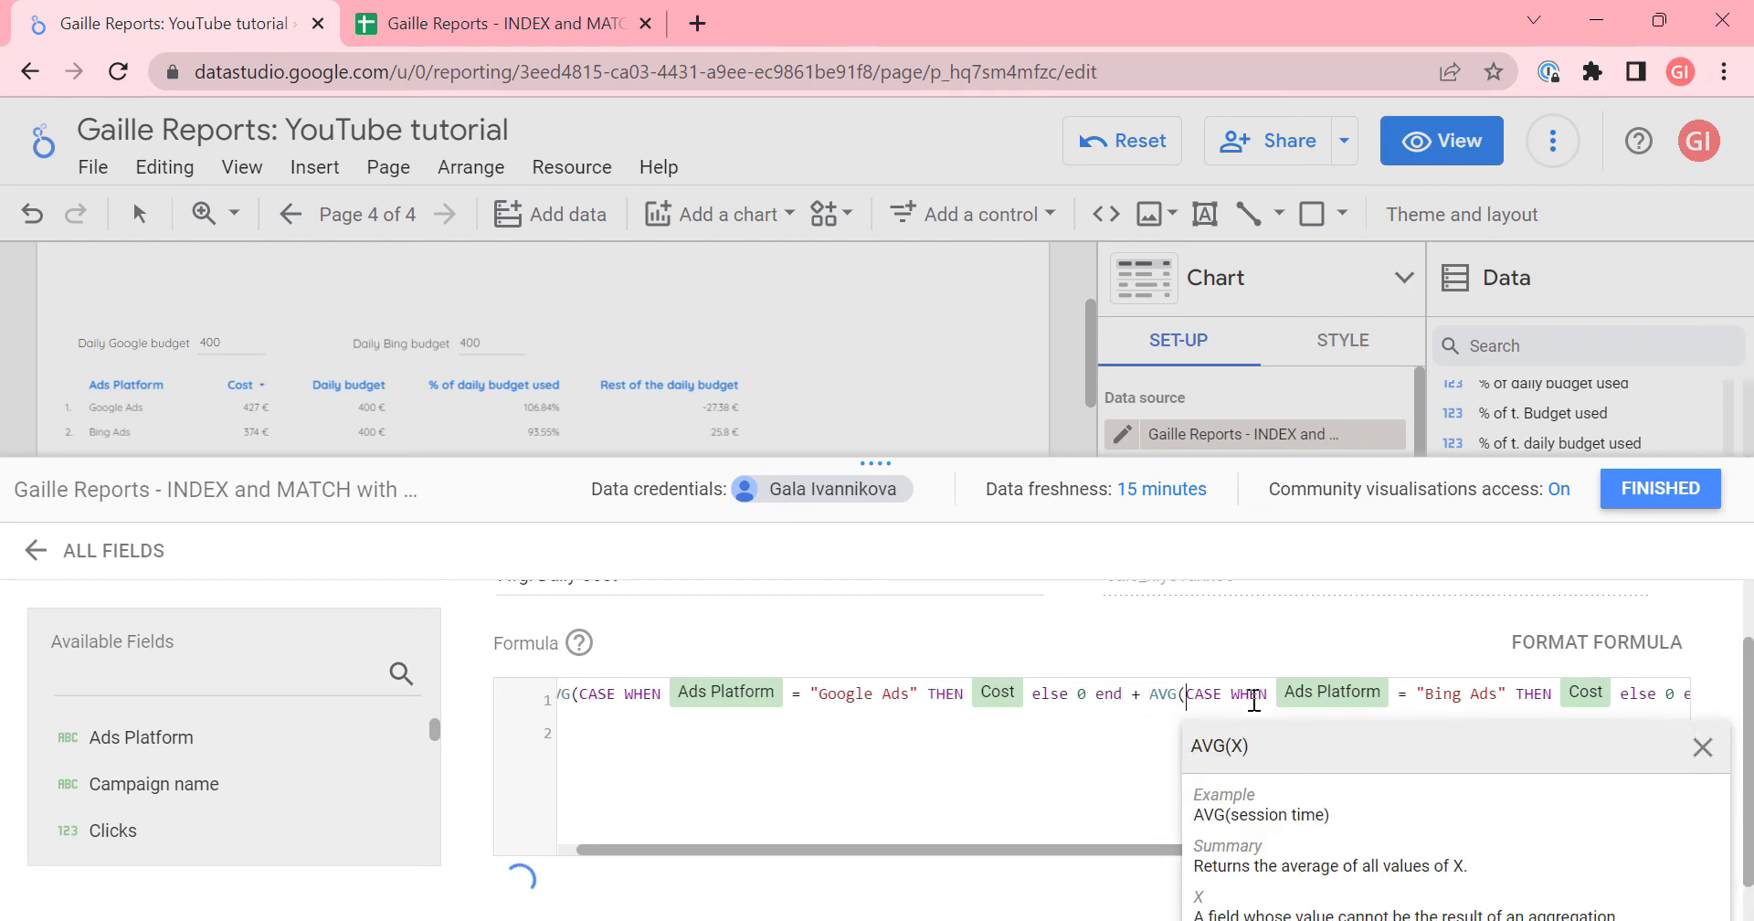
key(BackSpace)
key(BackSpace)
key(BackSpace)
key(BackSpace)
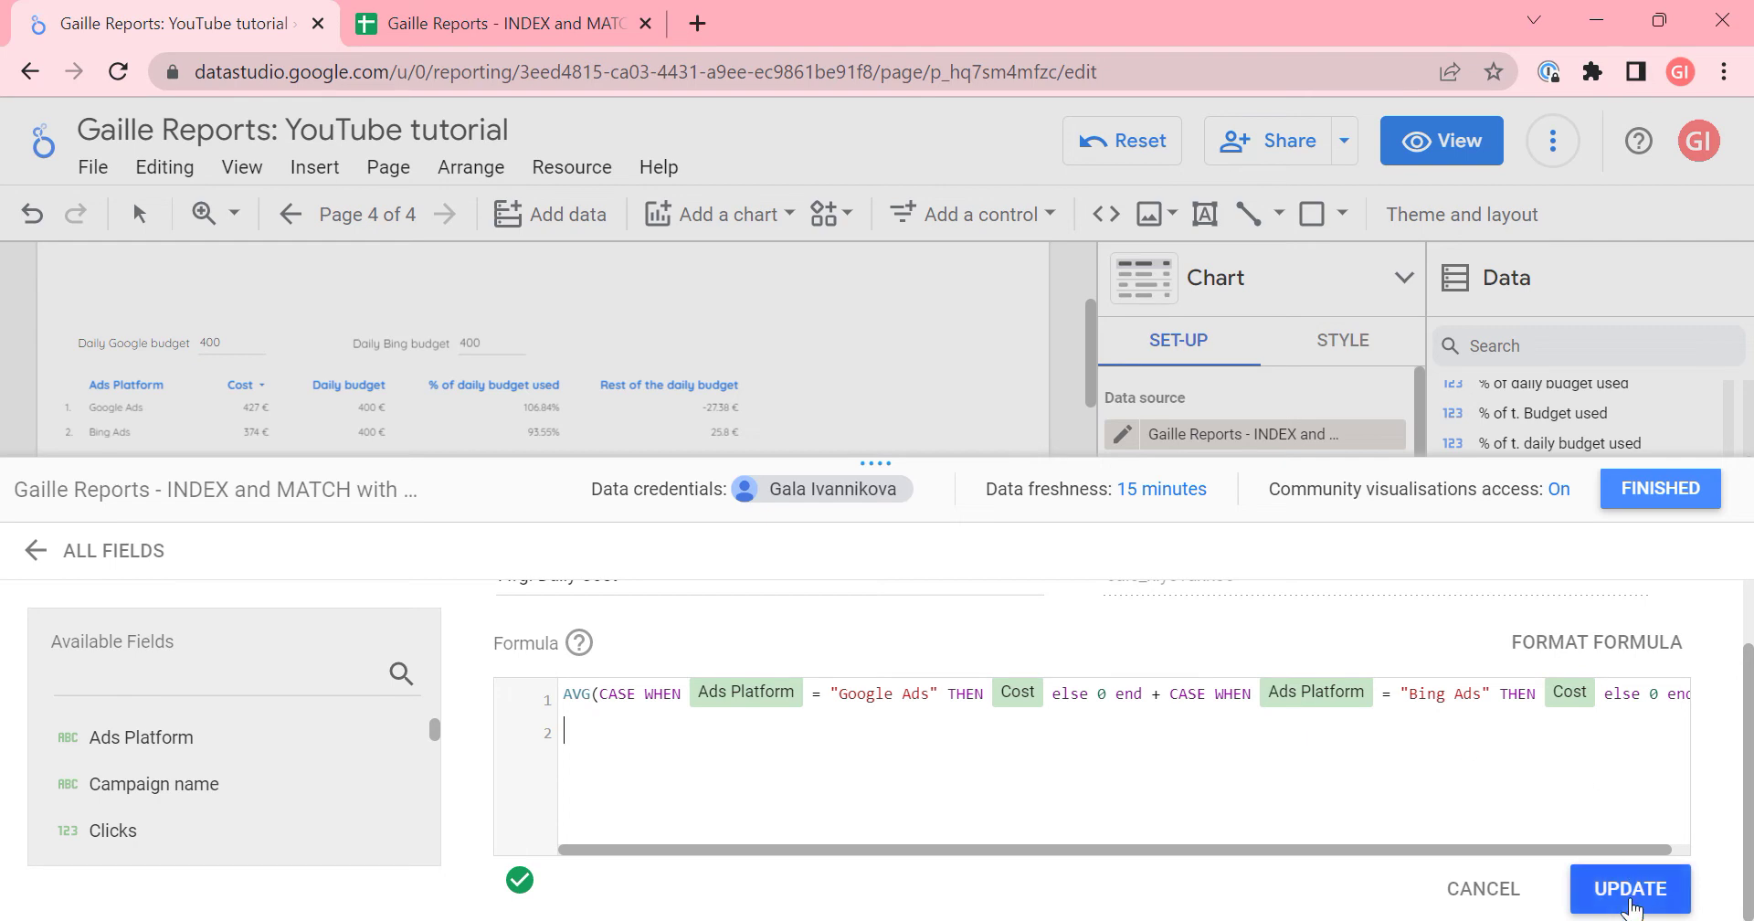
click(1631, 888)
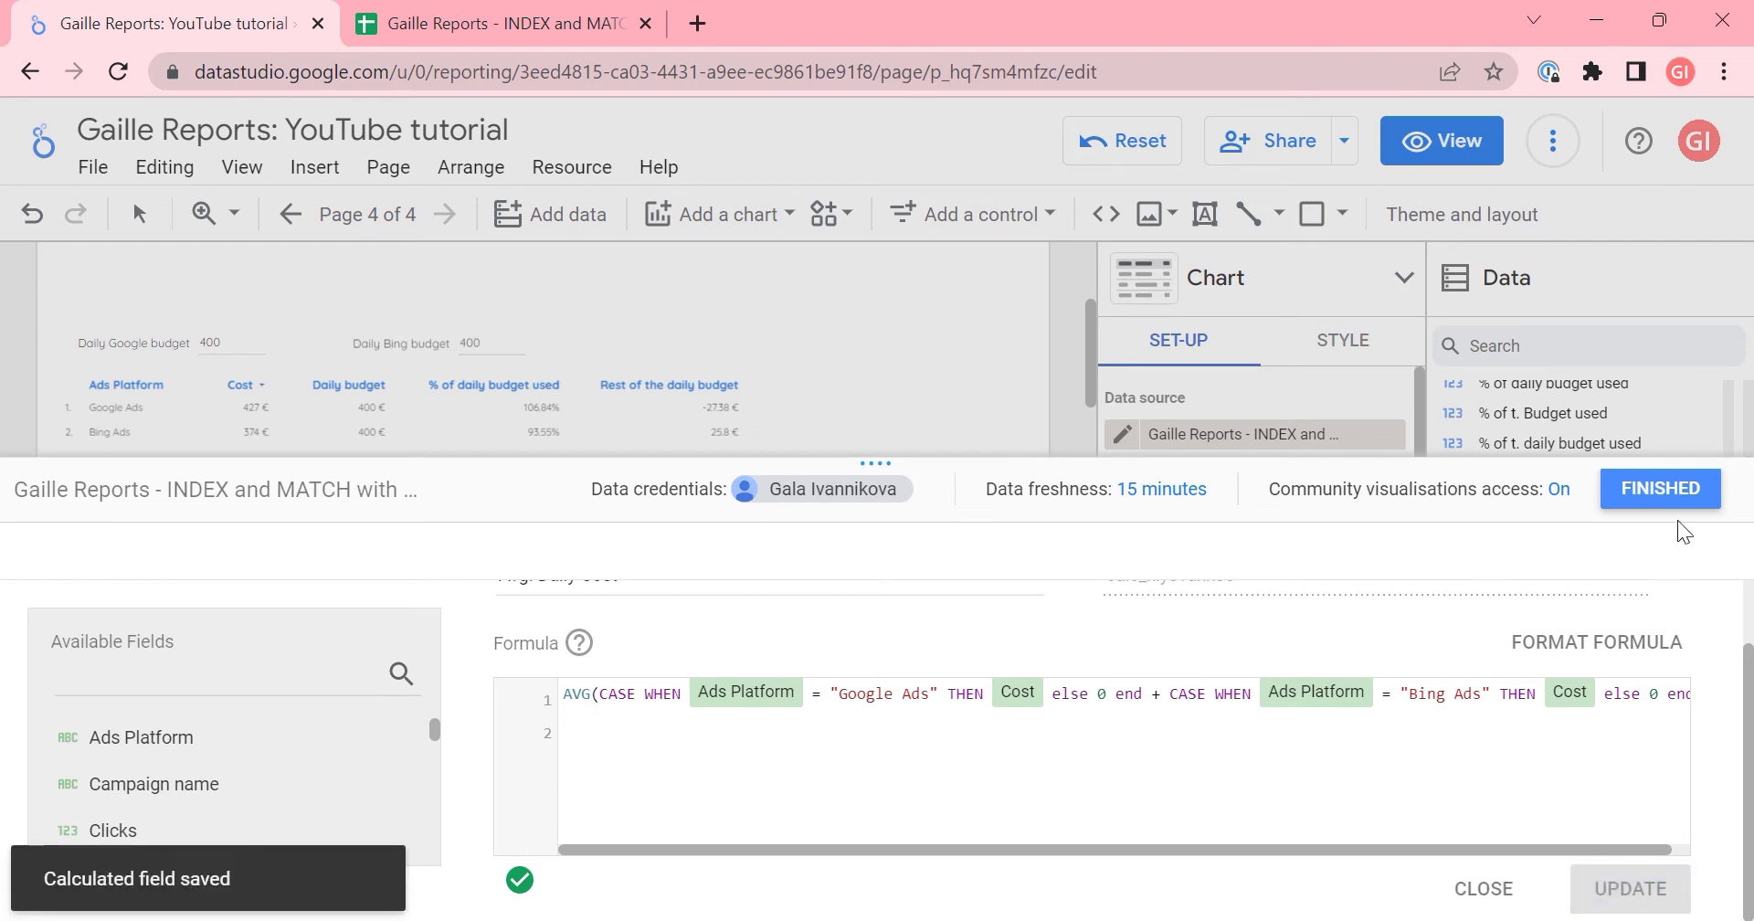
click(1661, 490)
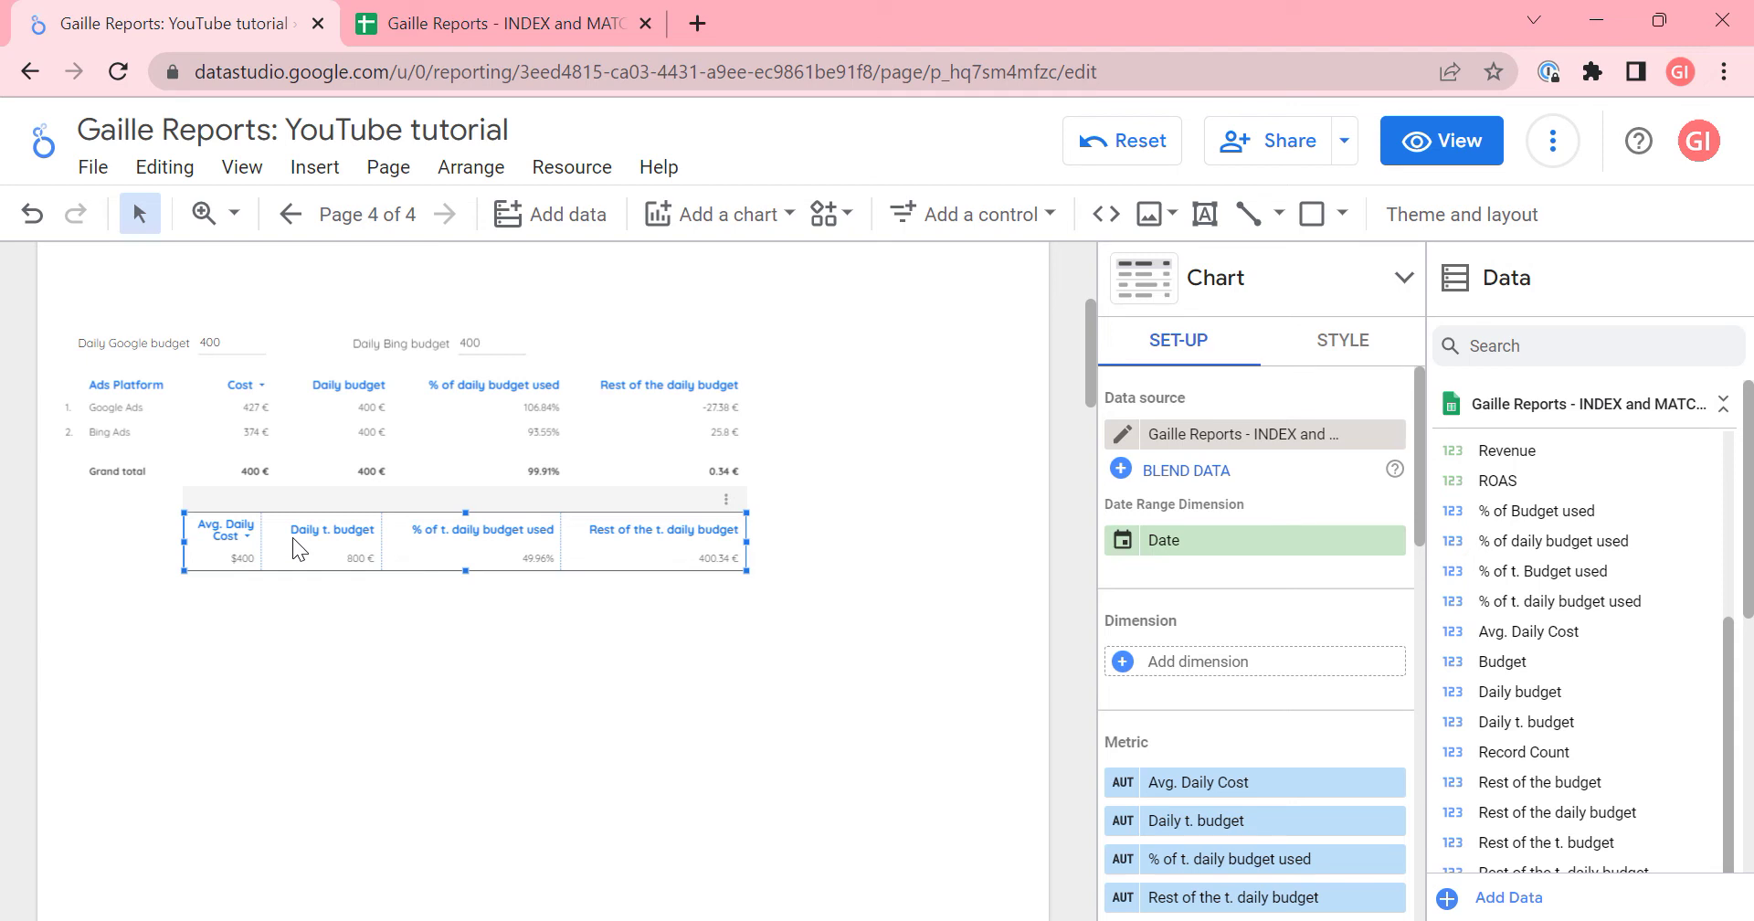
- Switch the report to view mode and set Daily Google budget to 427 and Daily Bing budget to 374
click(1453, 141)
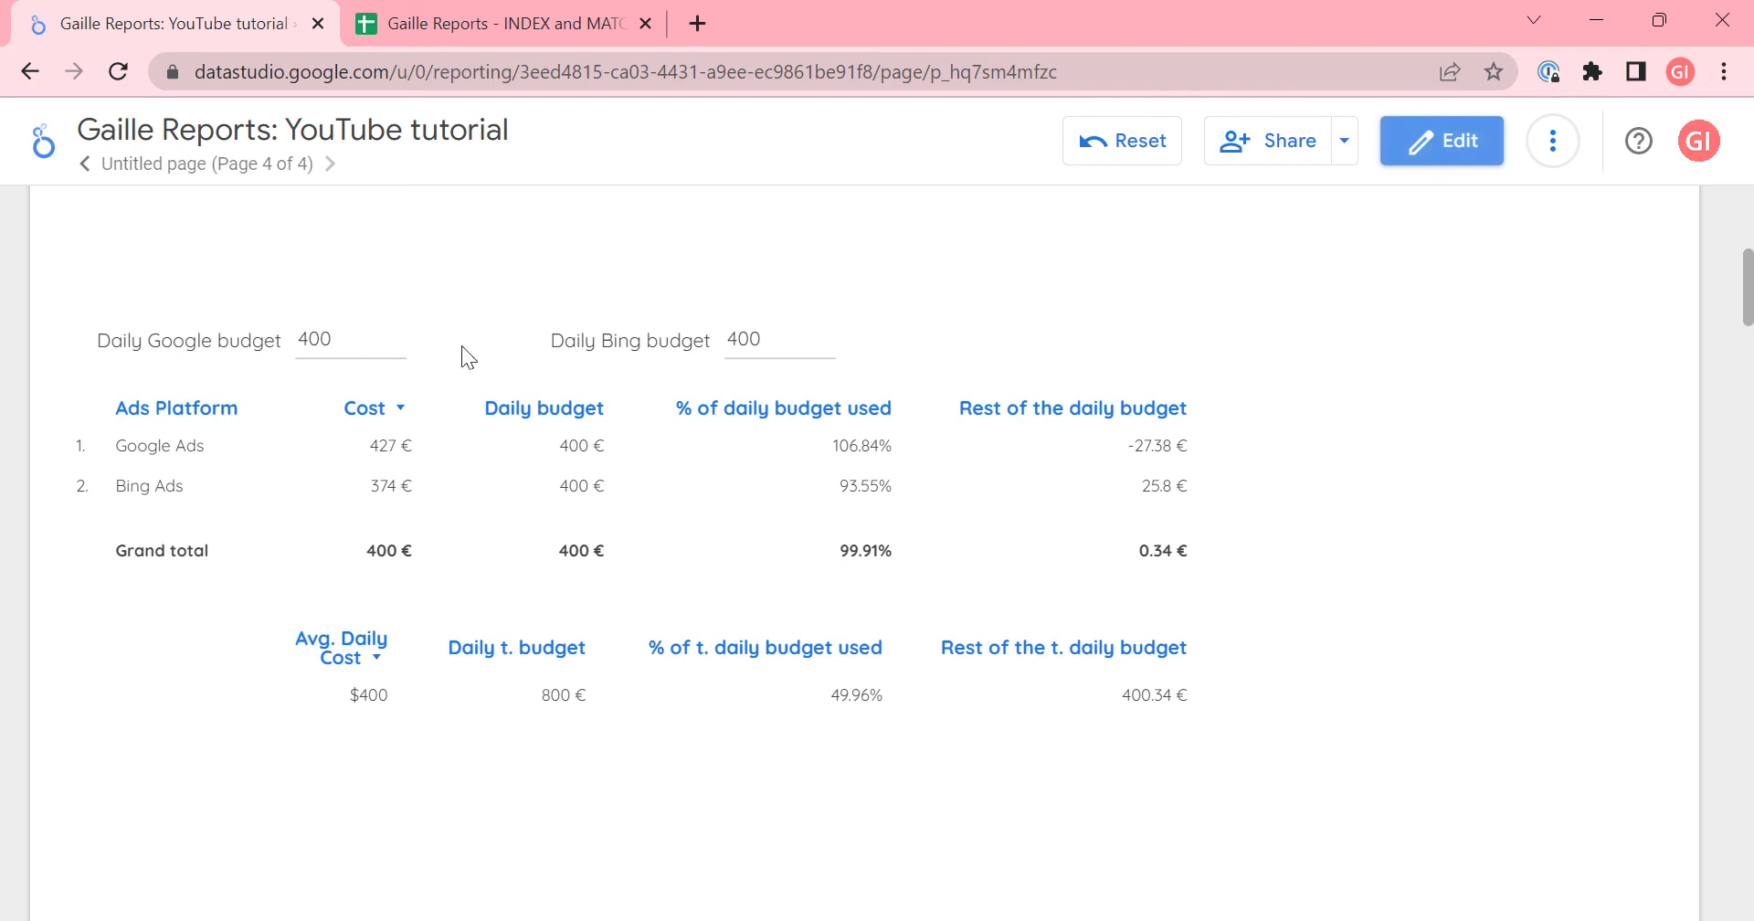
drag(352, 341, 284, 342)
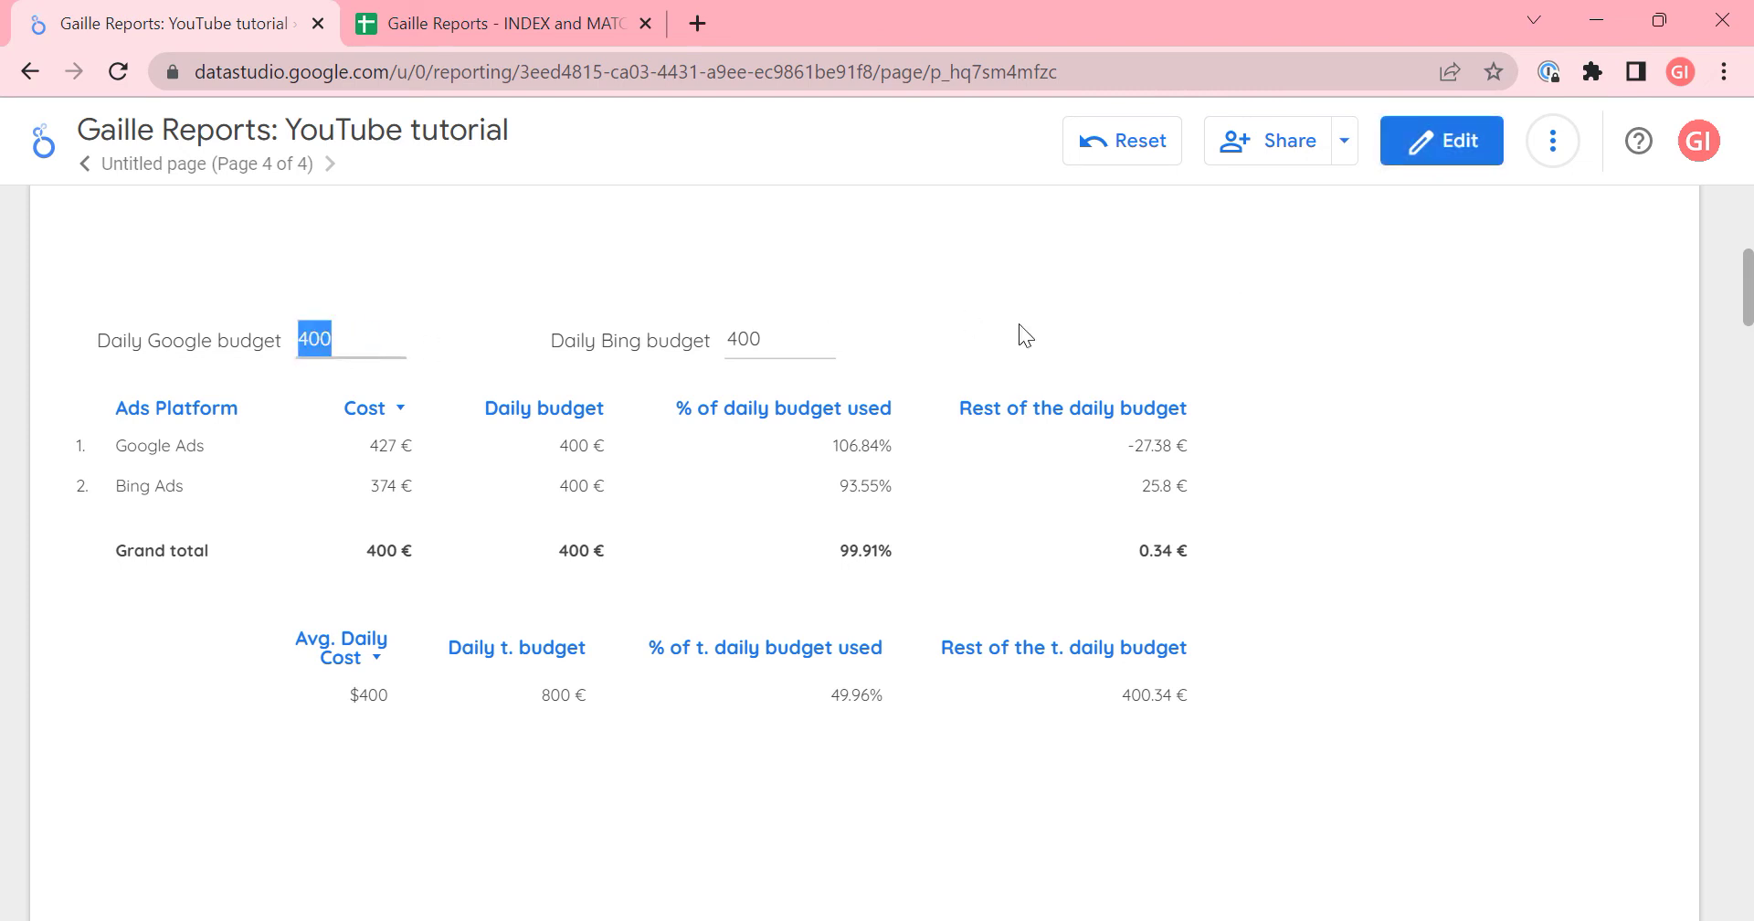
text(427)
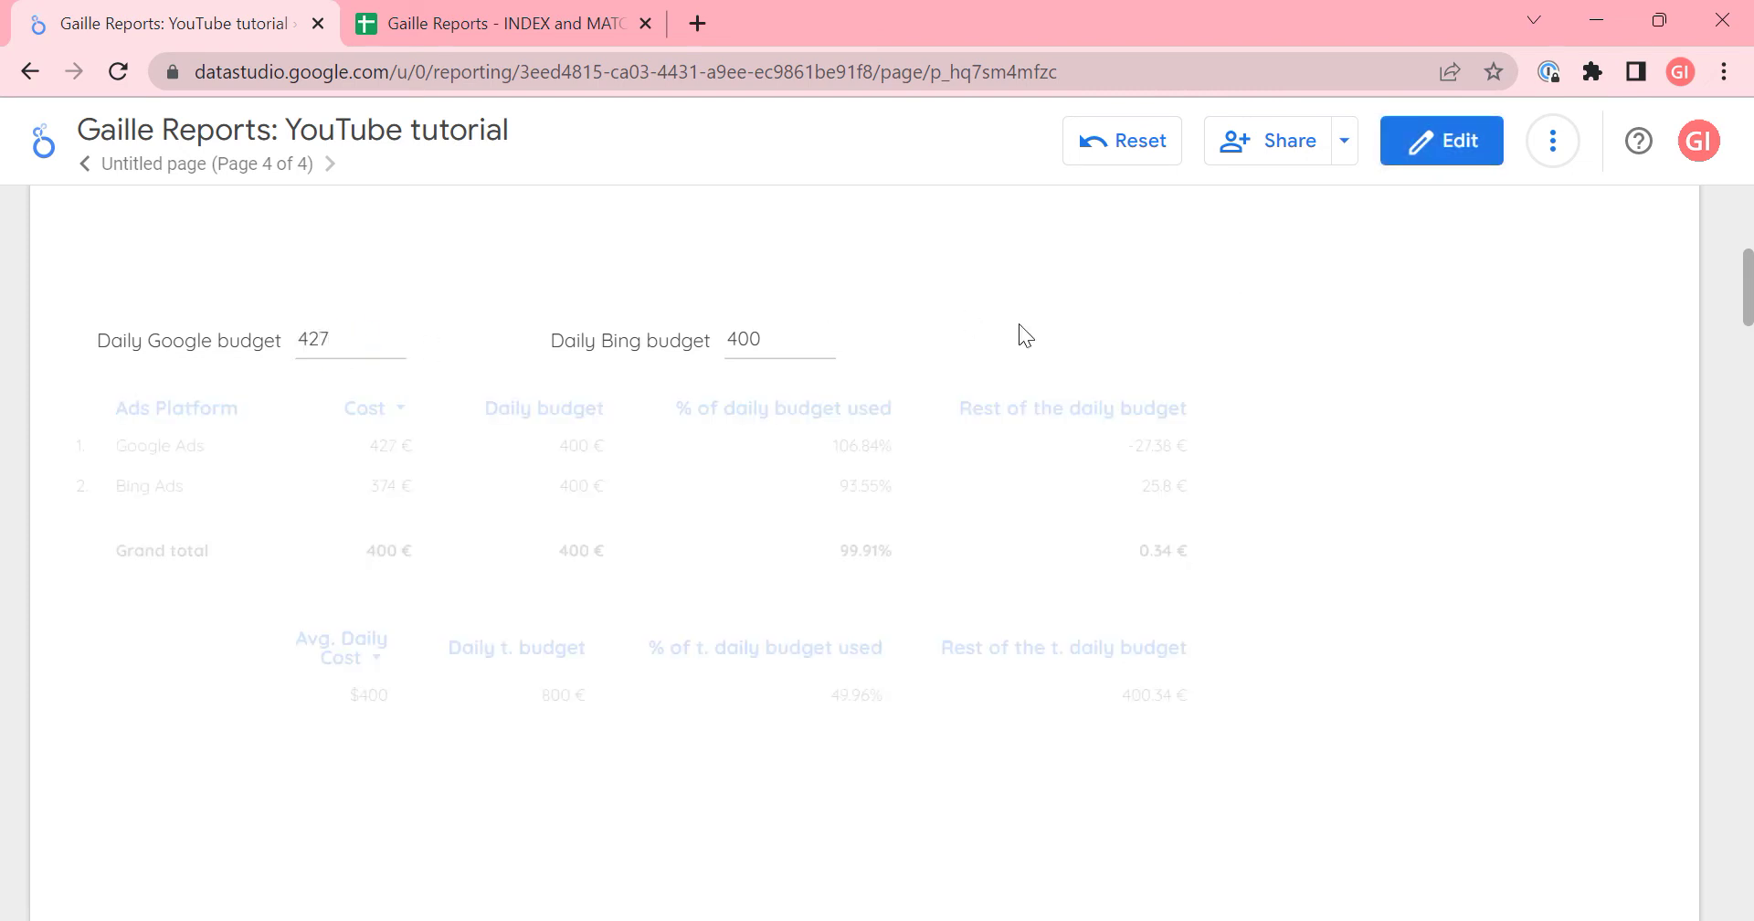
drag(799, 334, 768, 353)
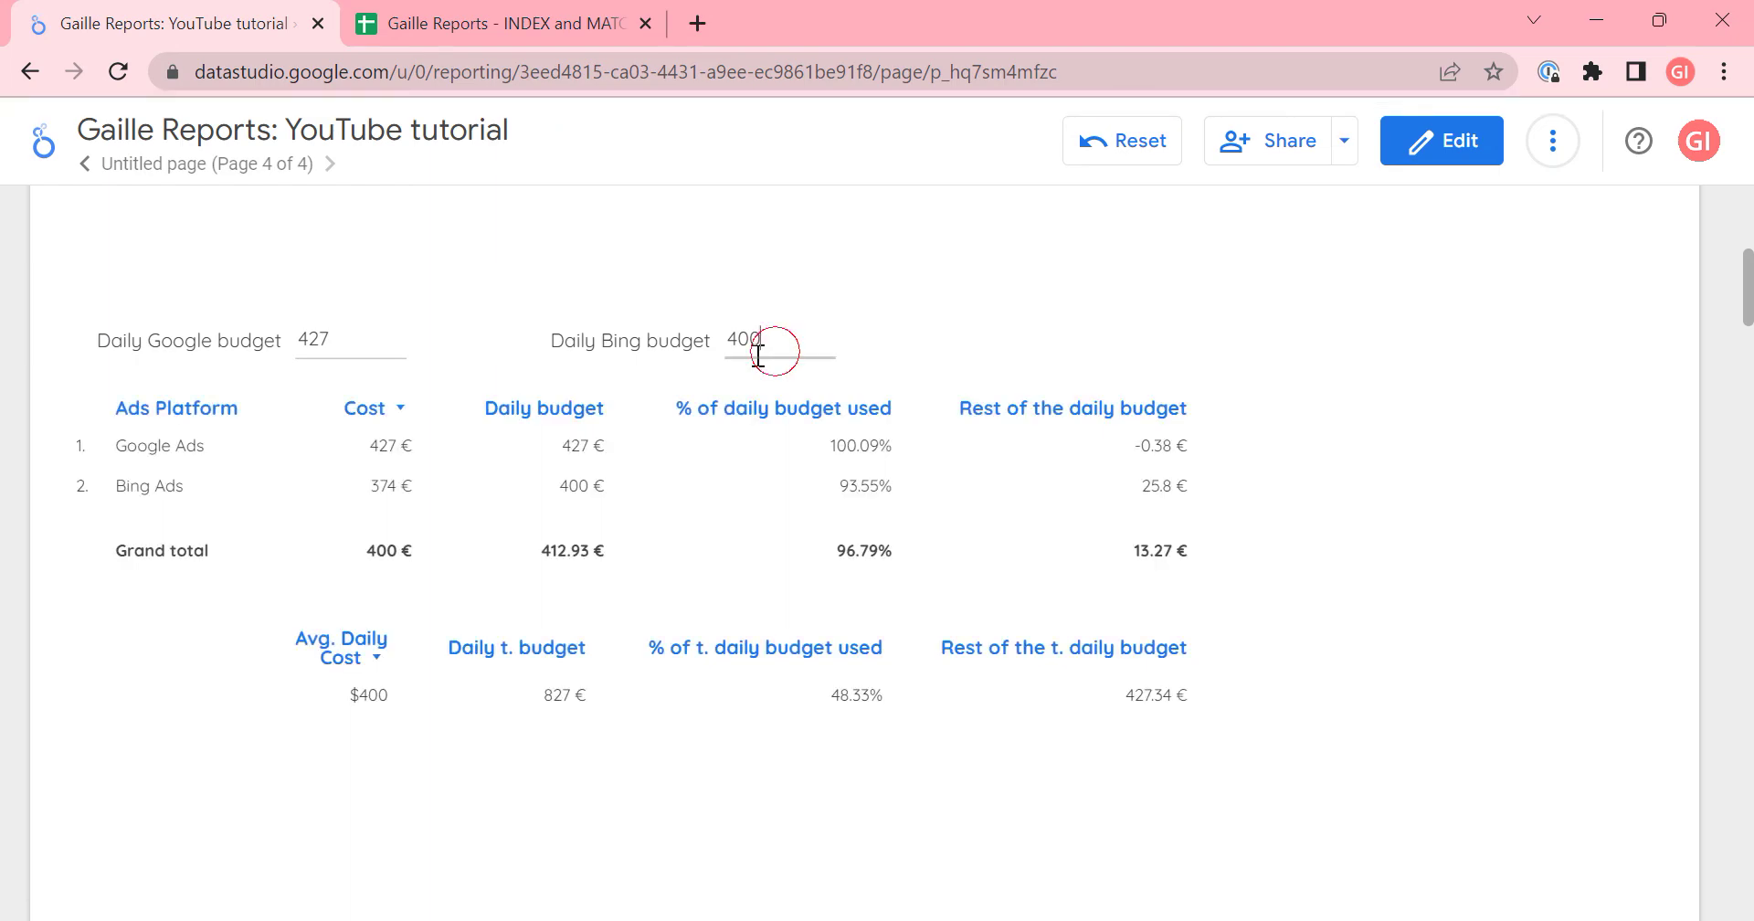
text(374)
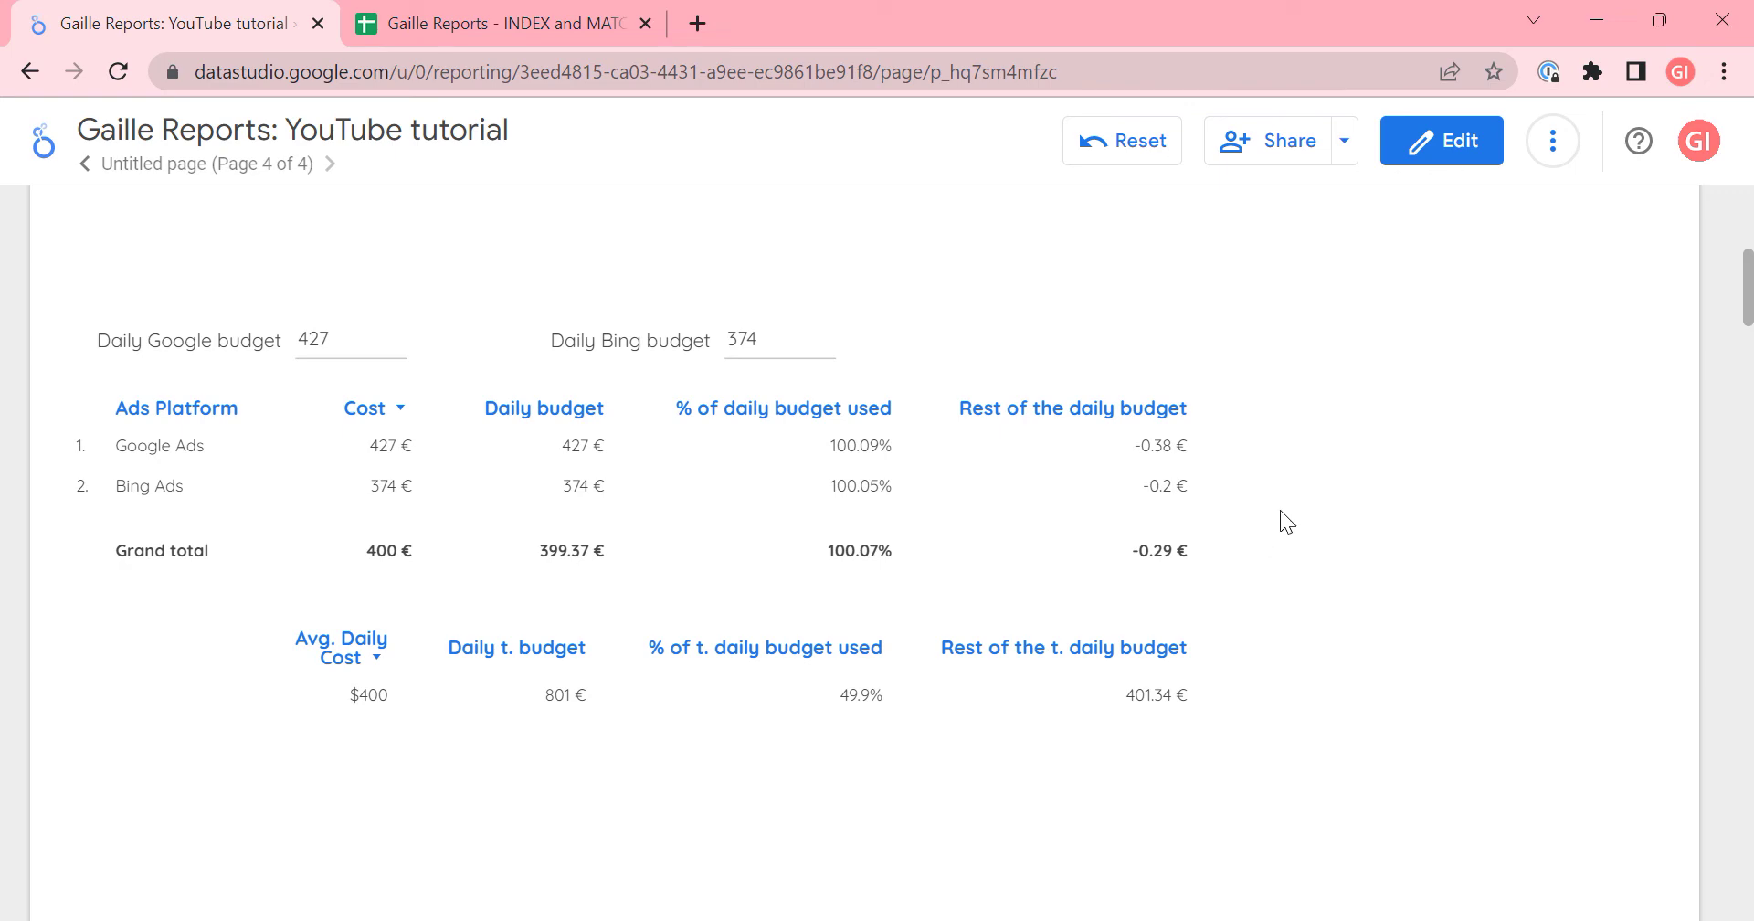
- Compare the costs and totals of the monthly budget tables with those of the daily budget tables on the page
scroll(1293, 498, up, 7)
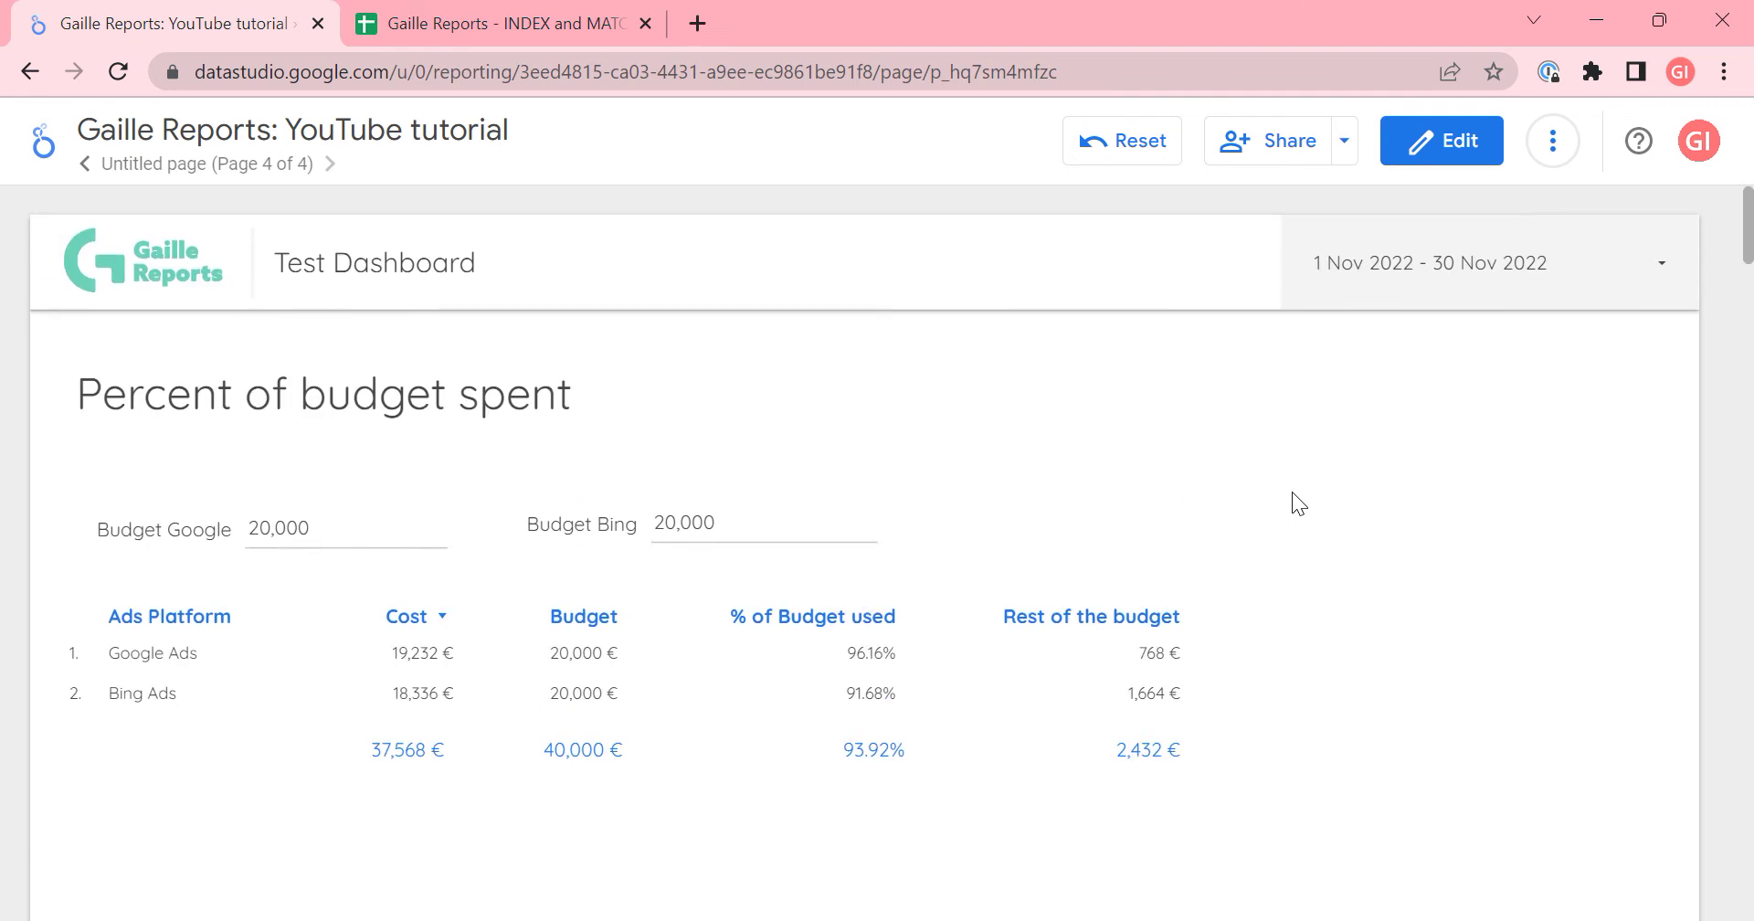
scroll(744, 360, down, 2)
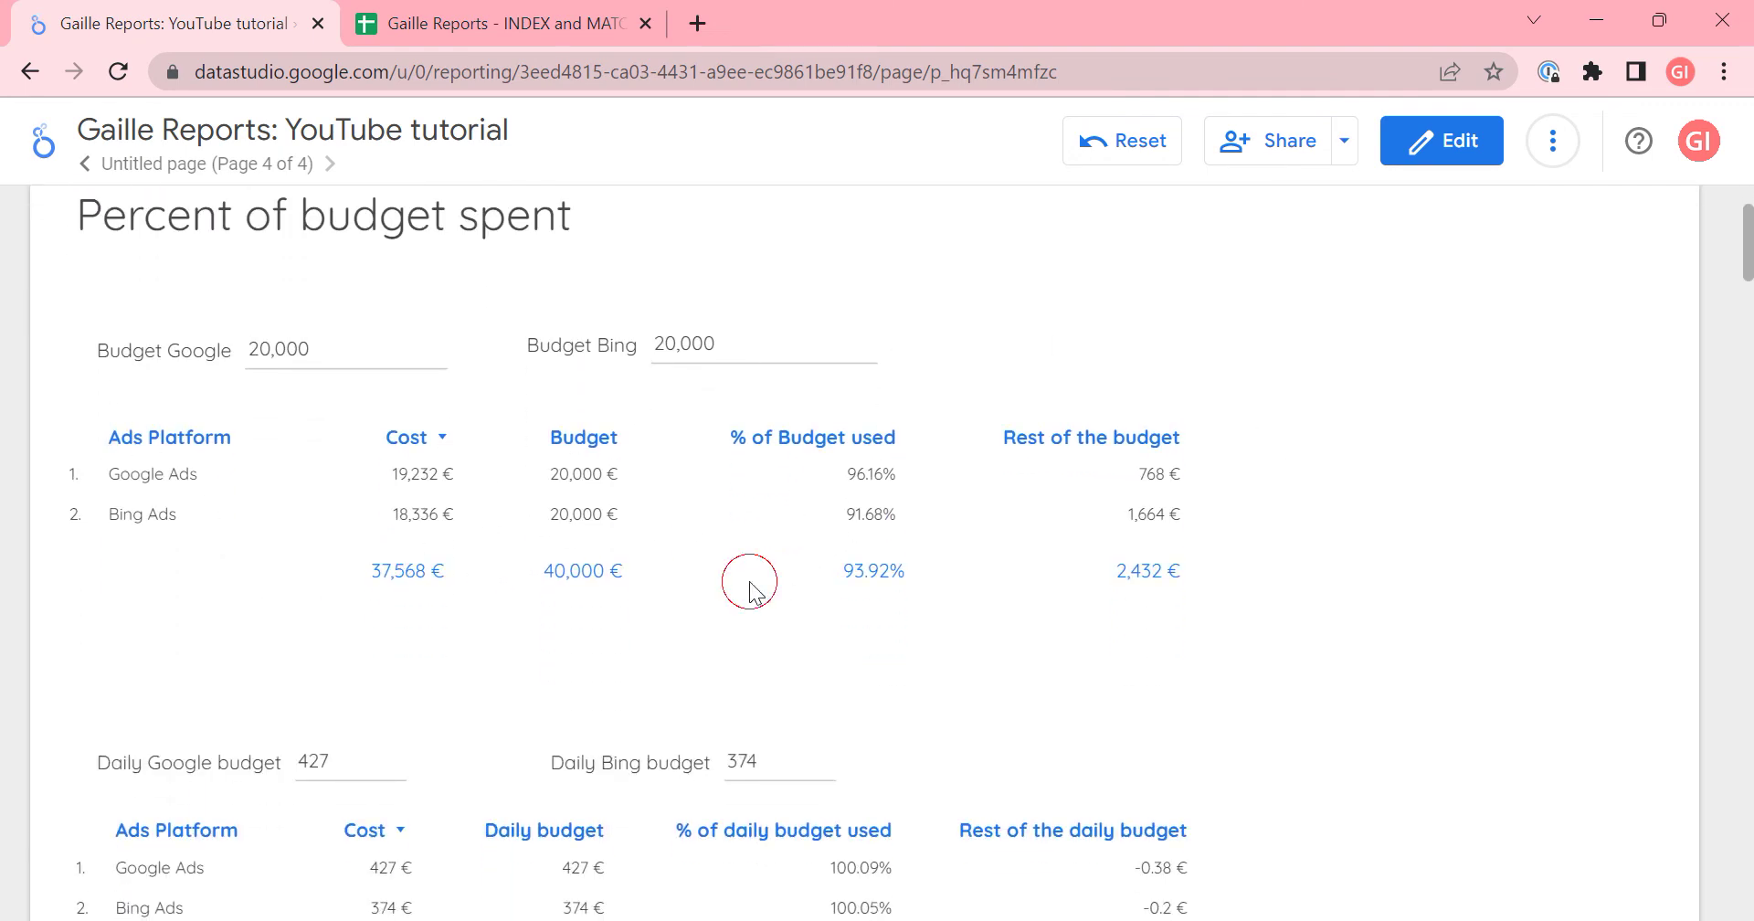
scroll(703, 537, down, 5)
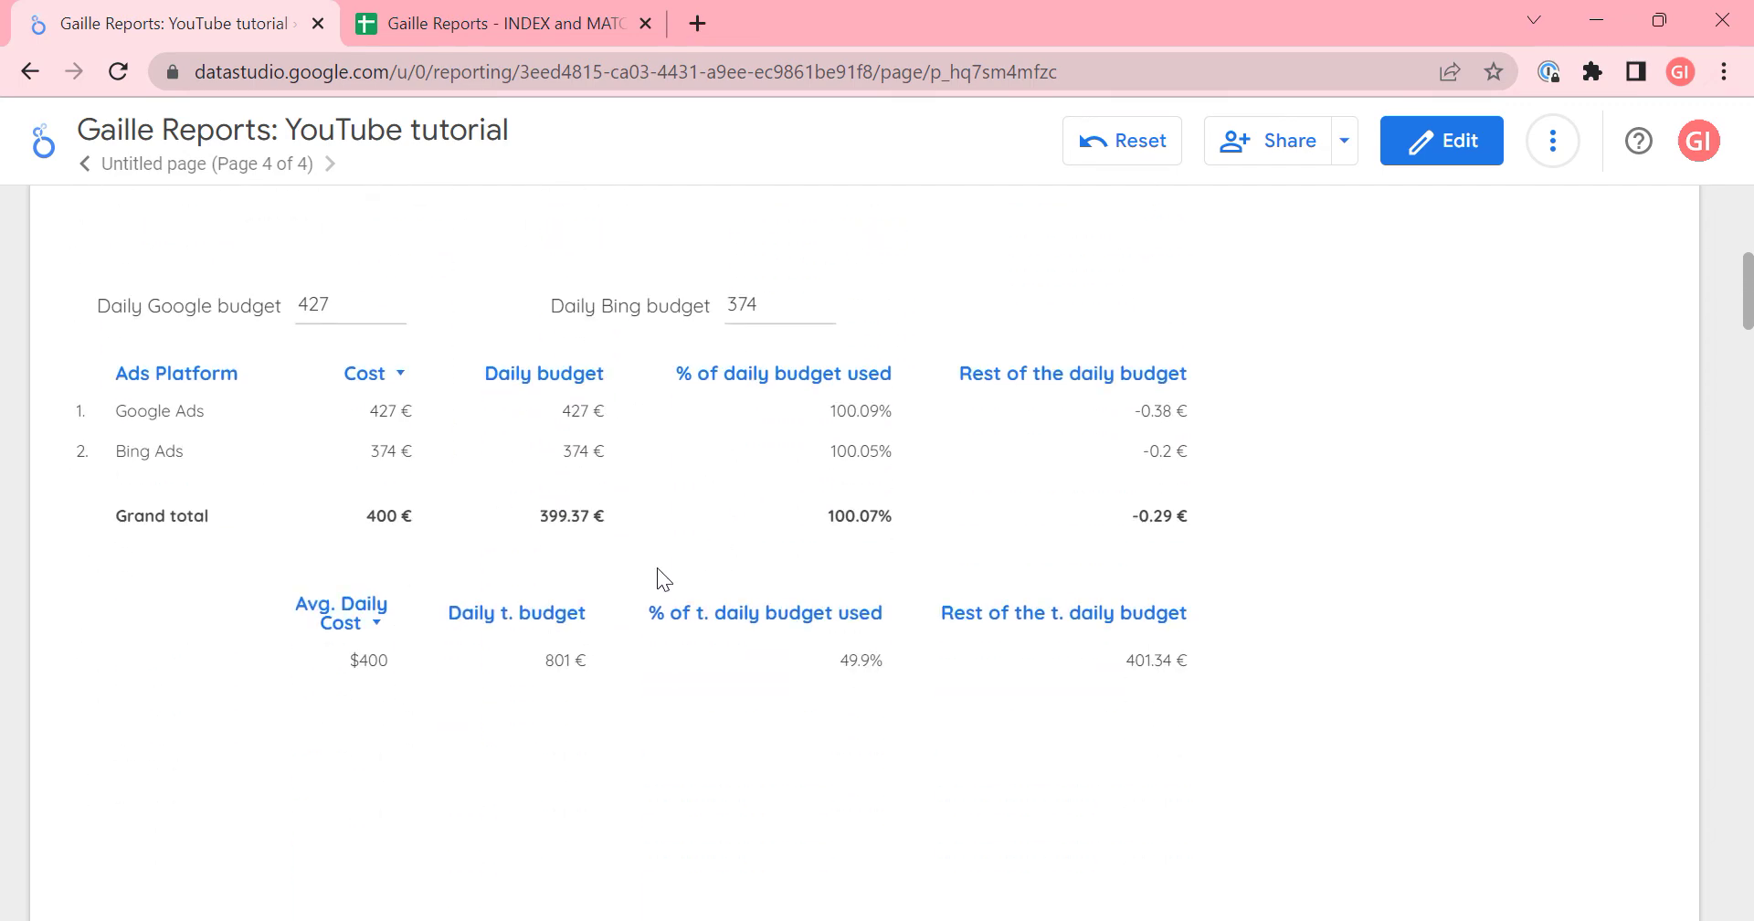
scroll(419, 411, up, 5)
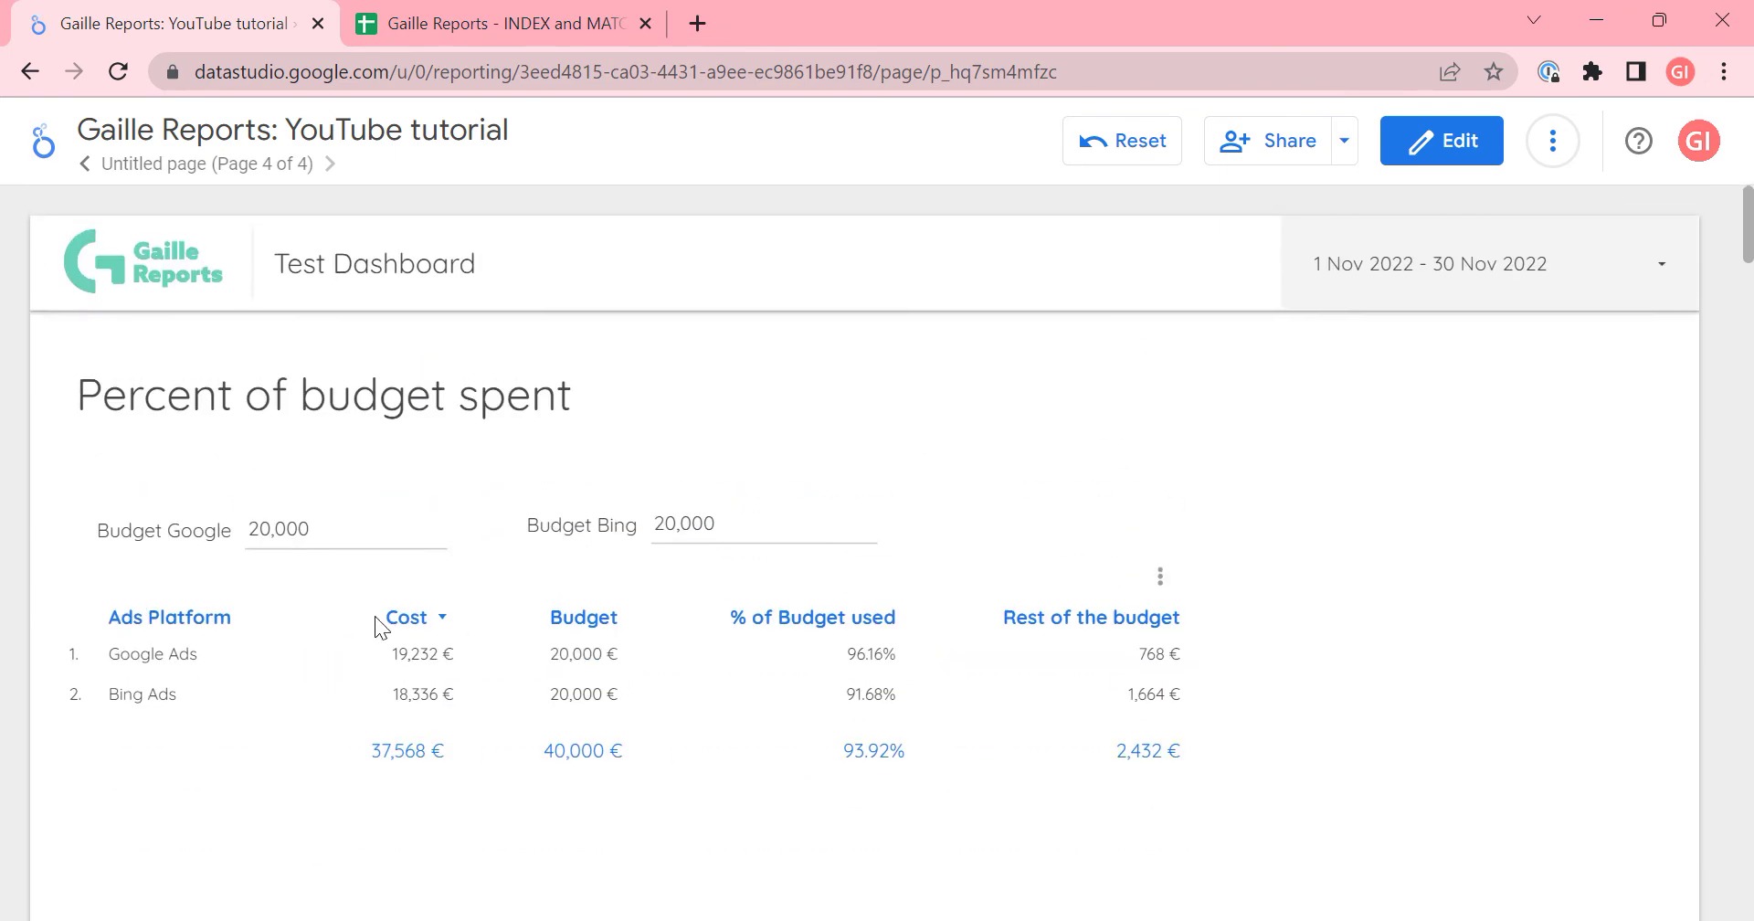
drag(394, 654, 413, 714)
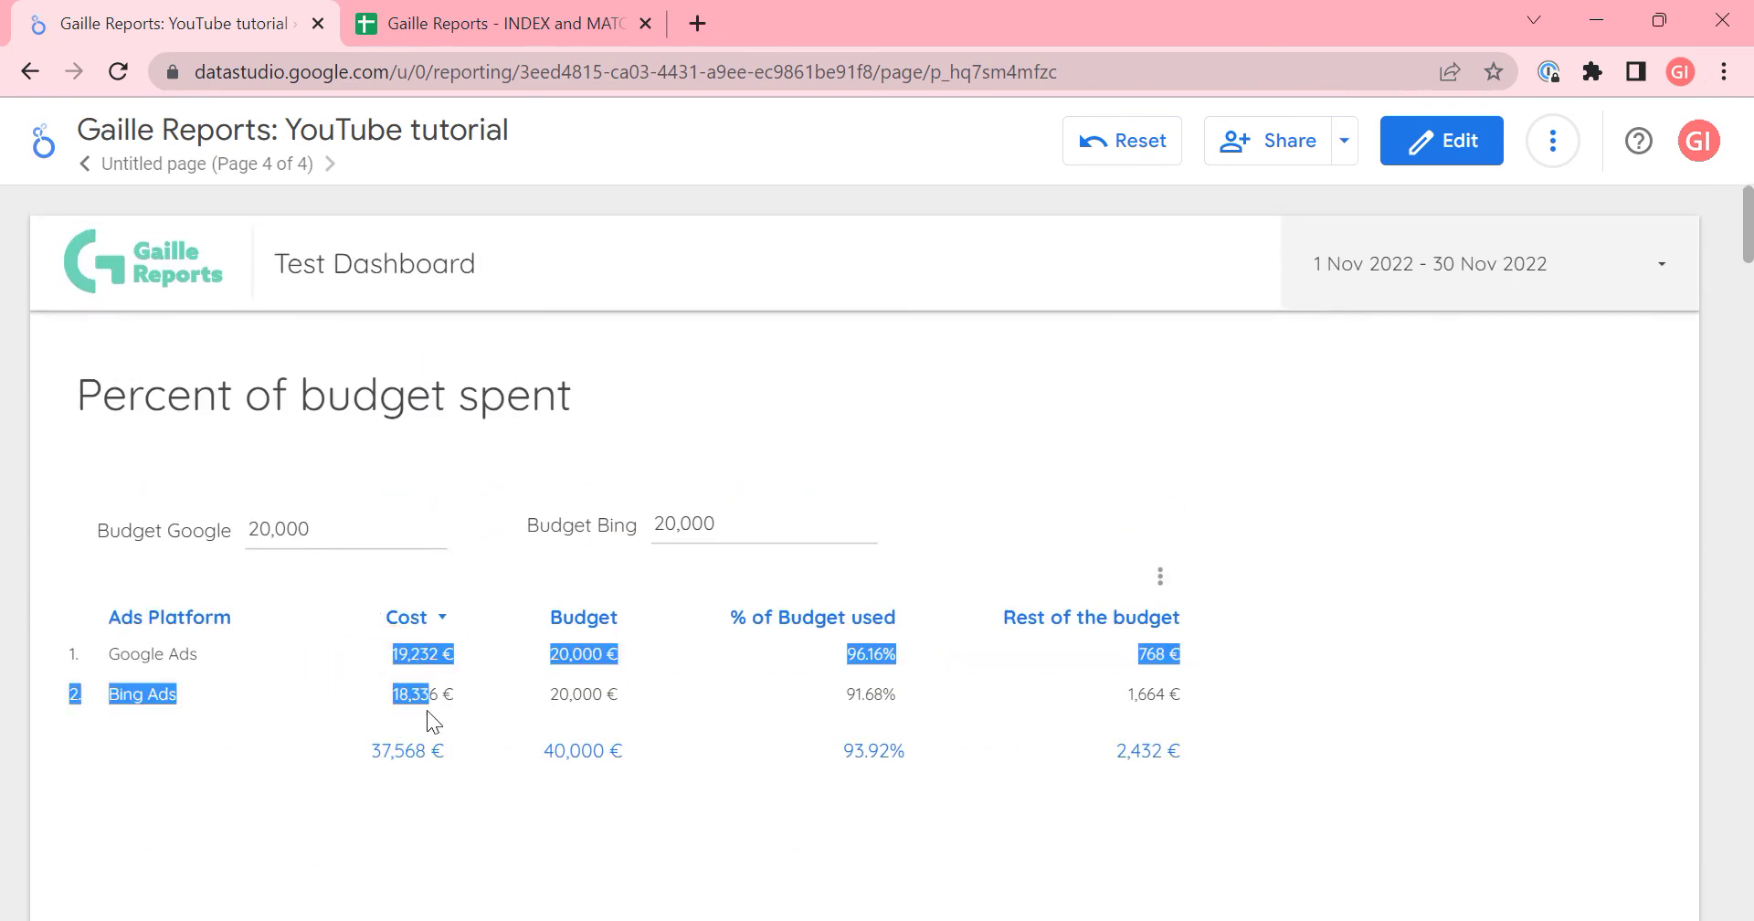
click(426, 710)
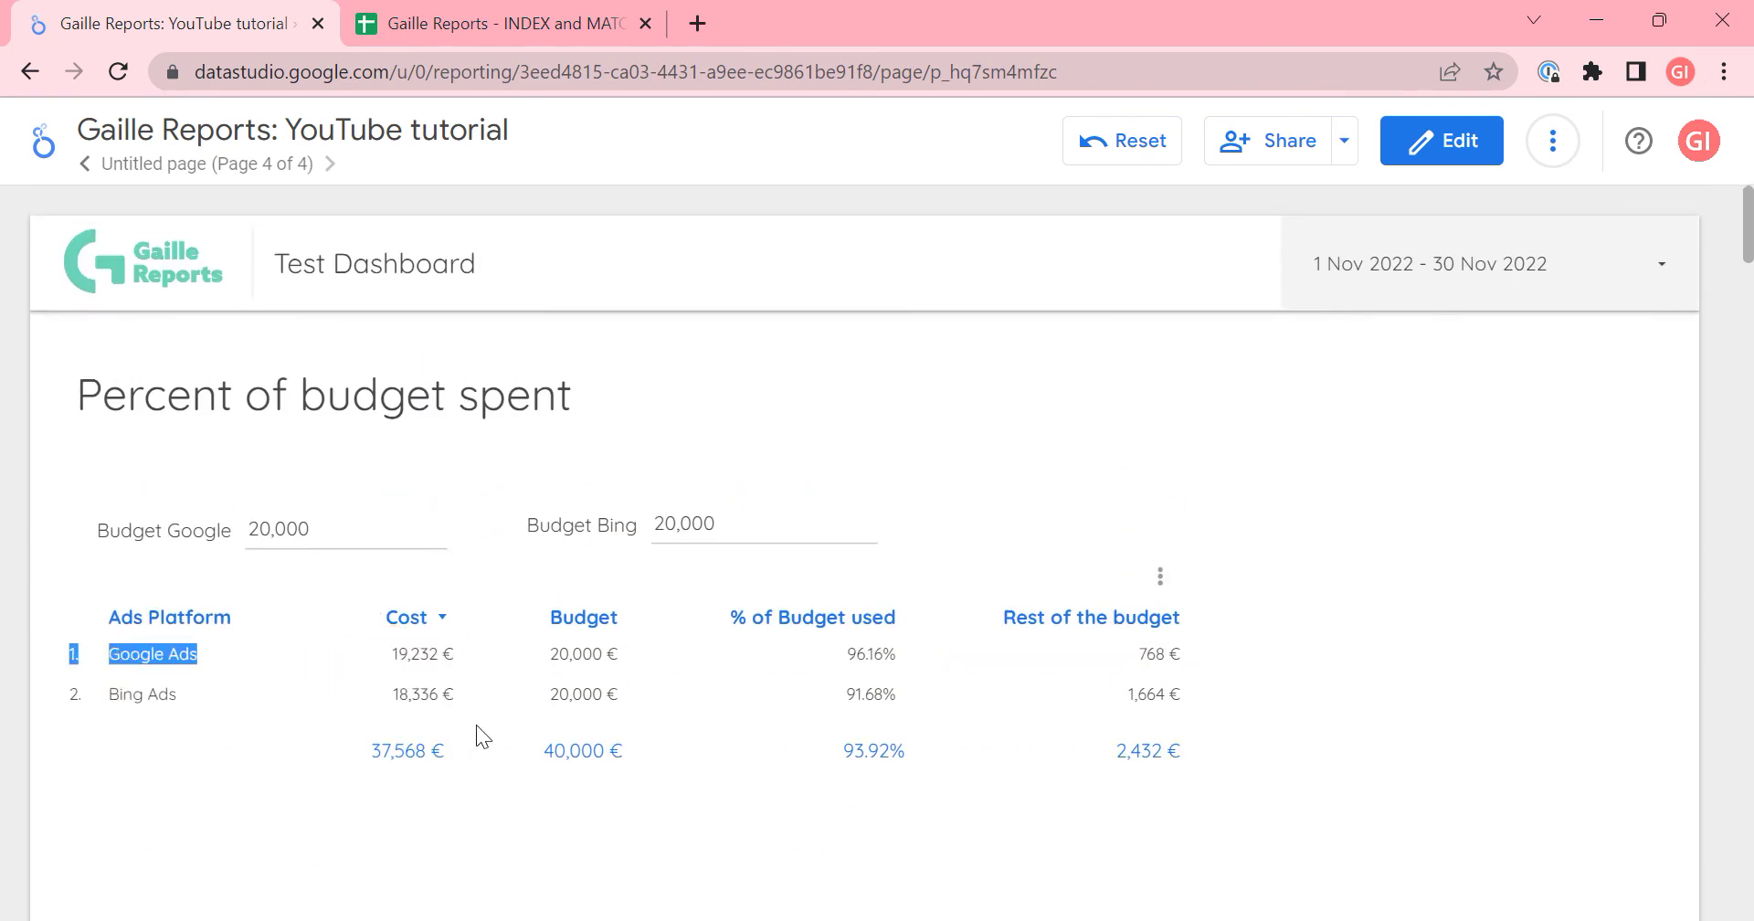
scroll(1402, 632, down, 2)
click(1396, 625)
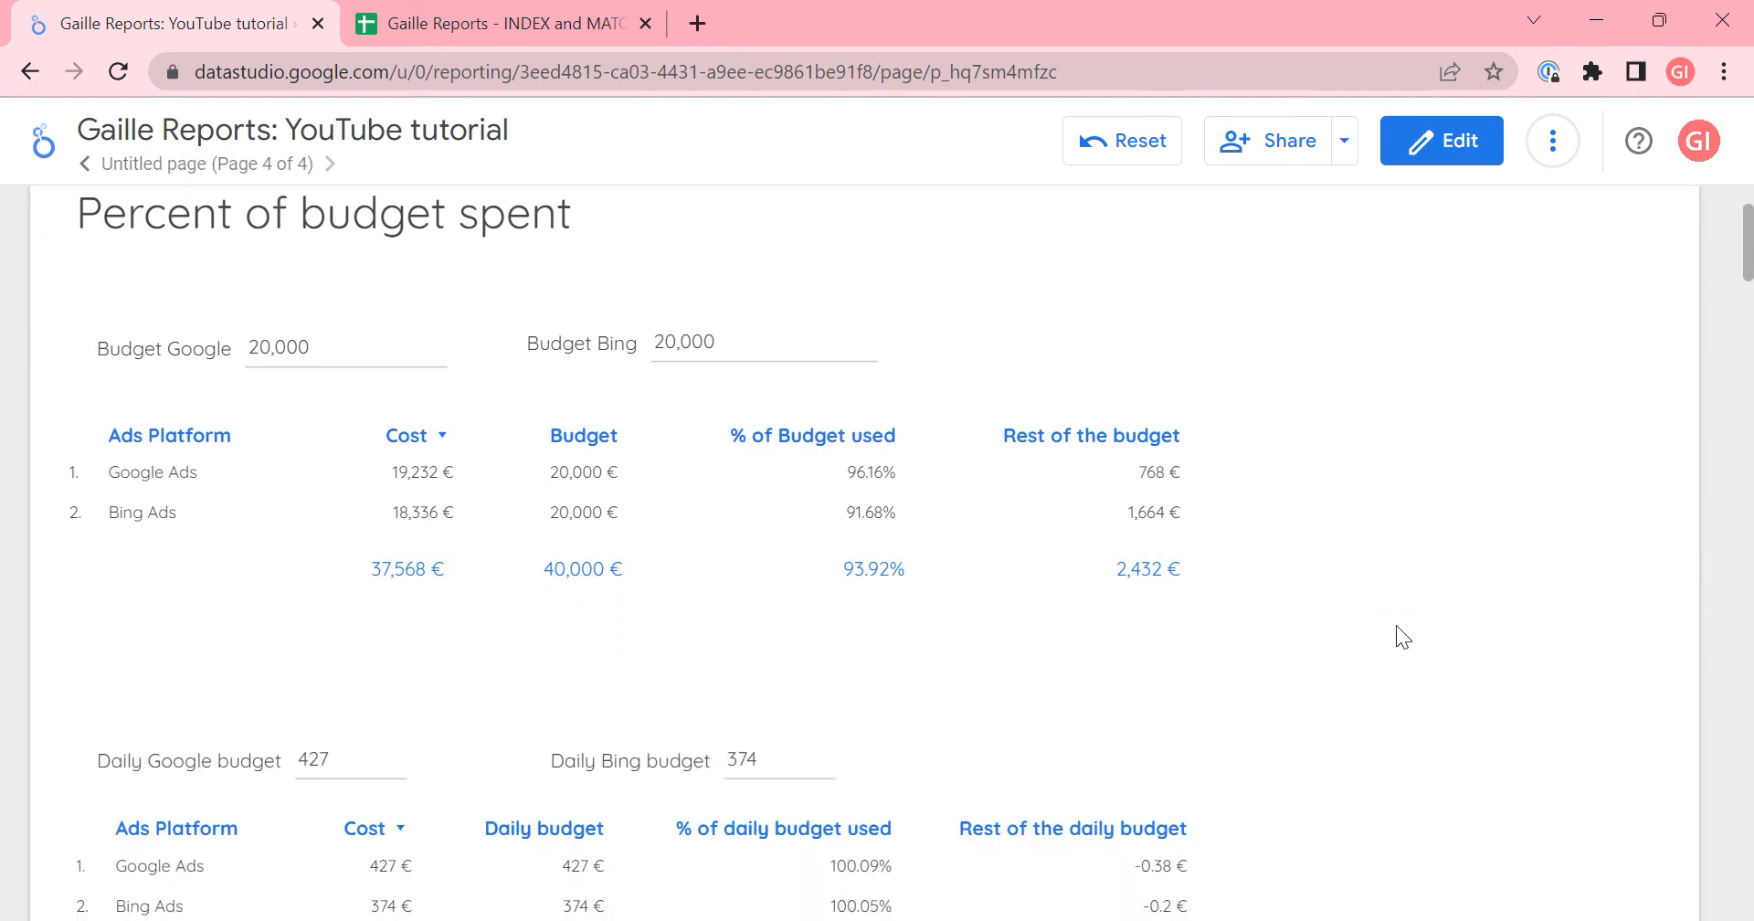
scroll(698, 682, down, 5)
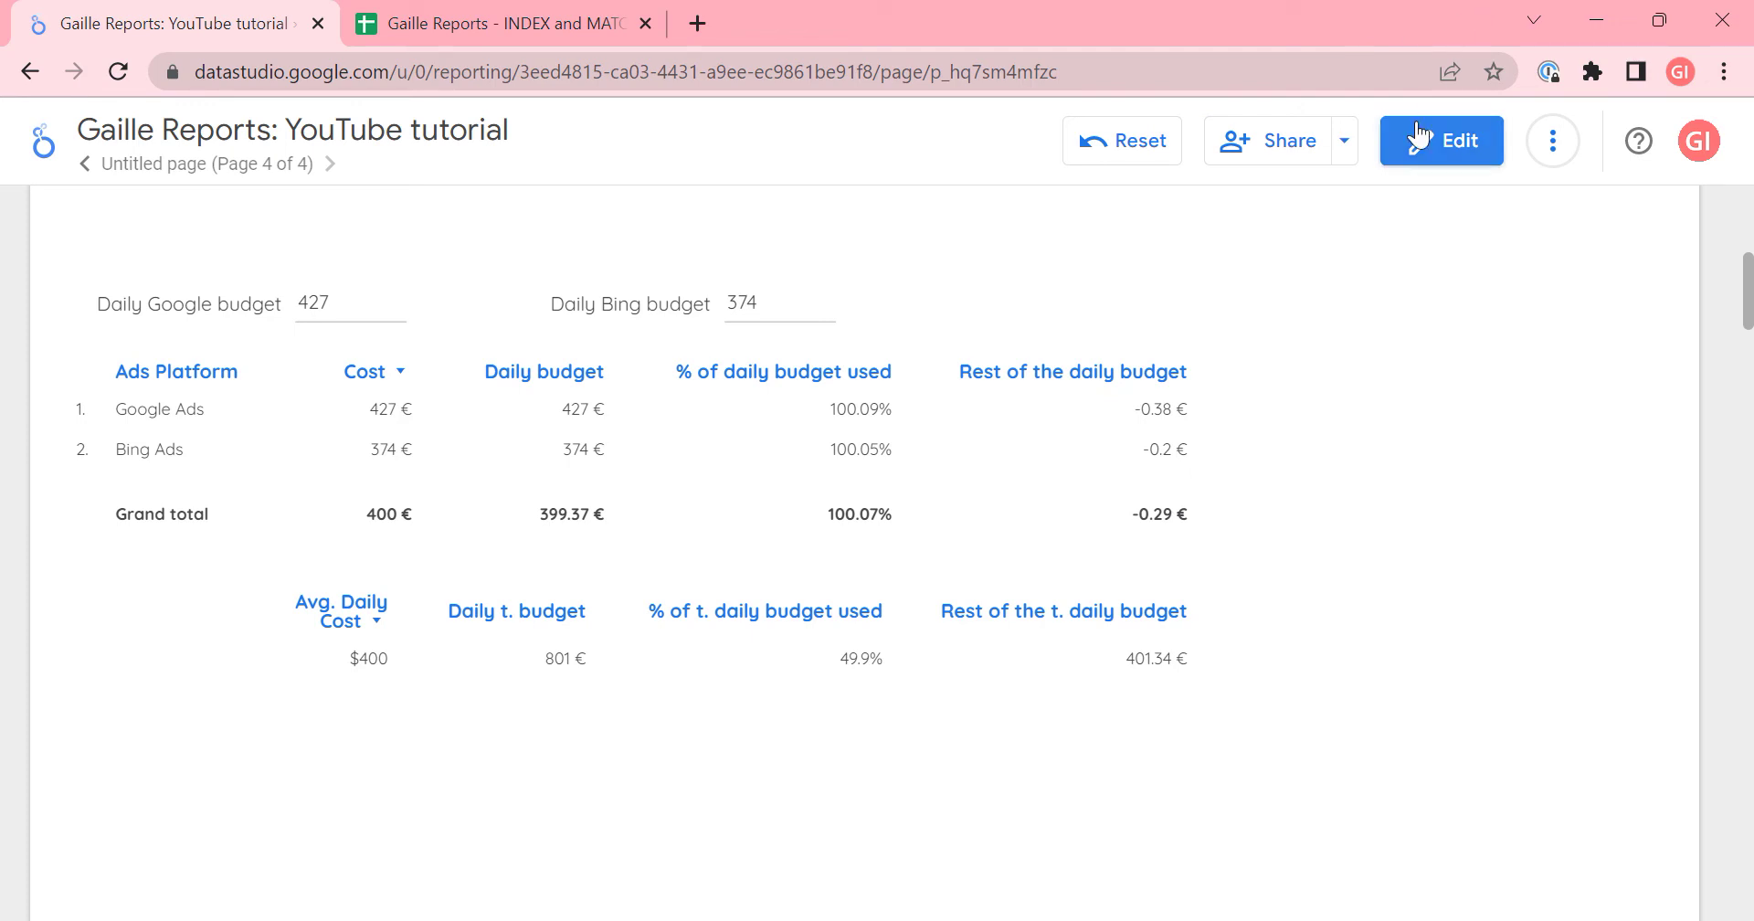
- Switch the report to edit mode and add a calculated field named Google daily cost to the totals table's data source
click(1448, 152)
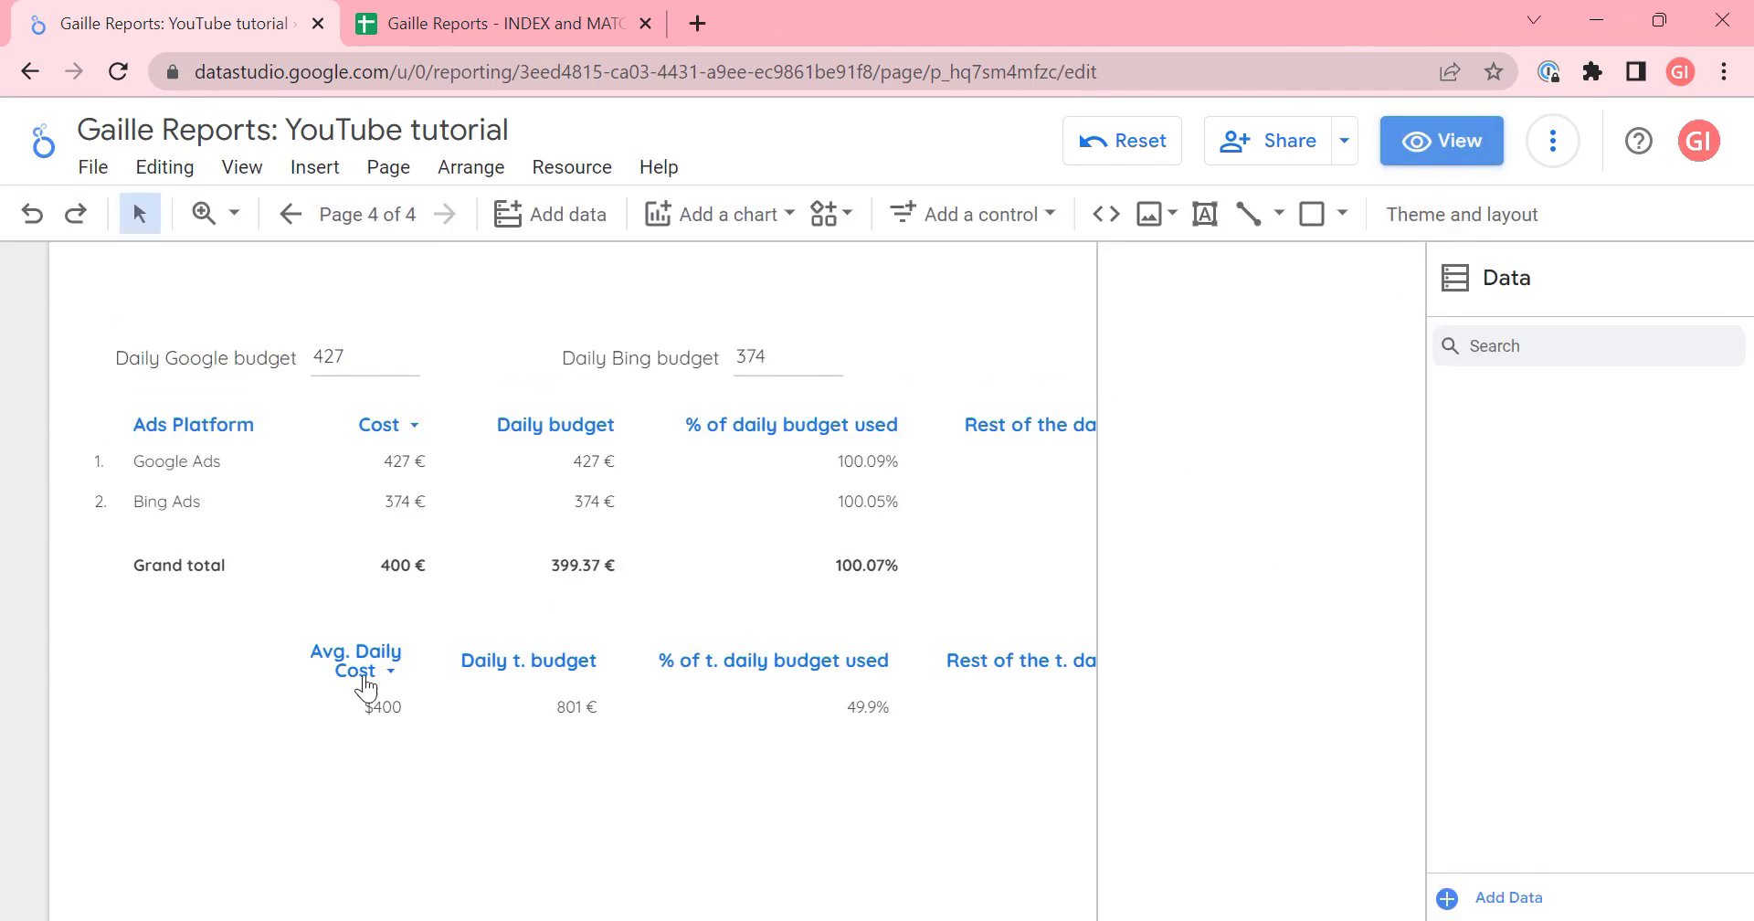
click(382, 654)
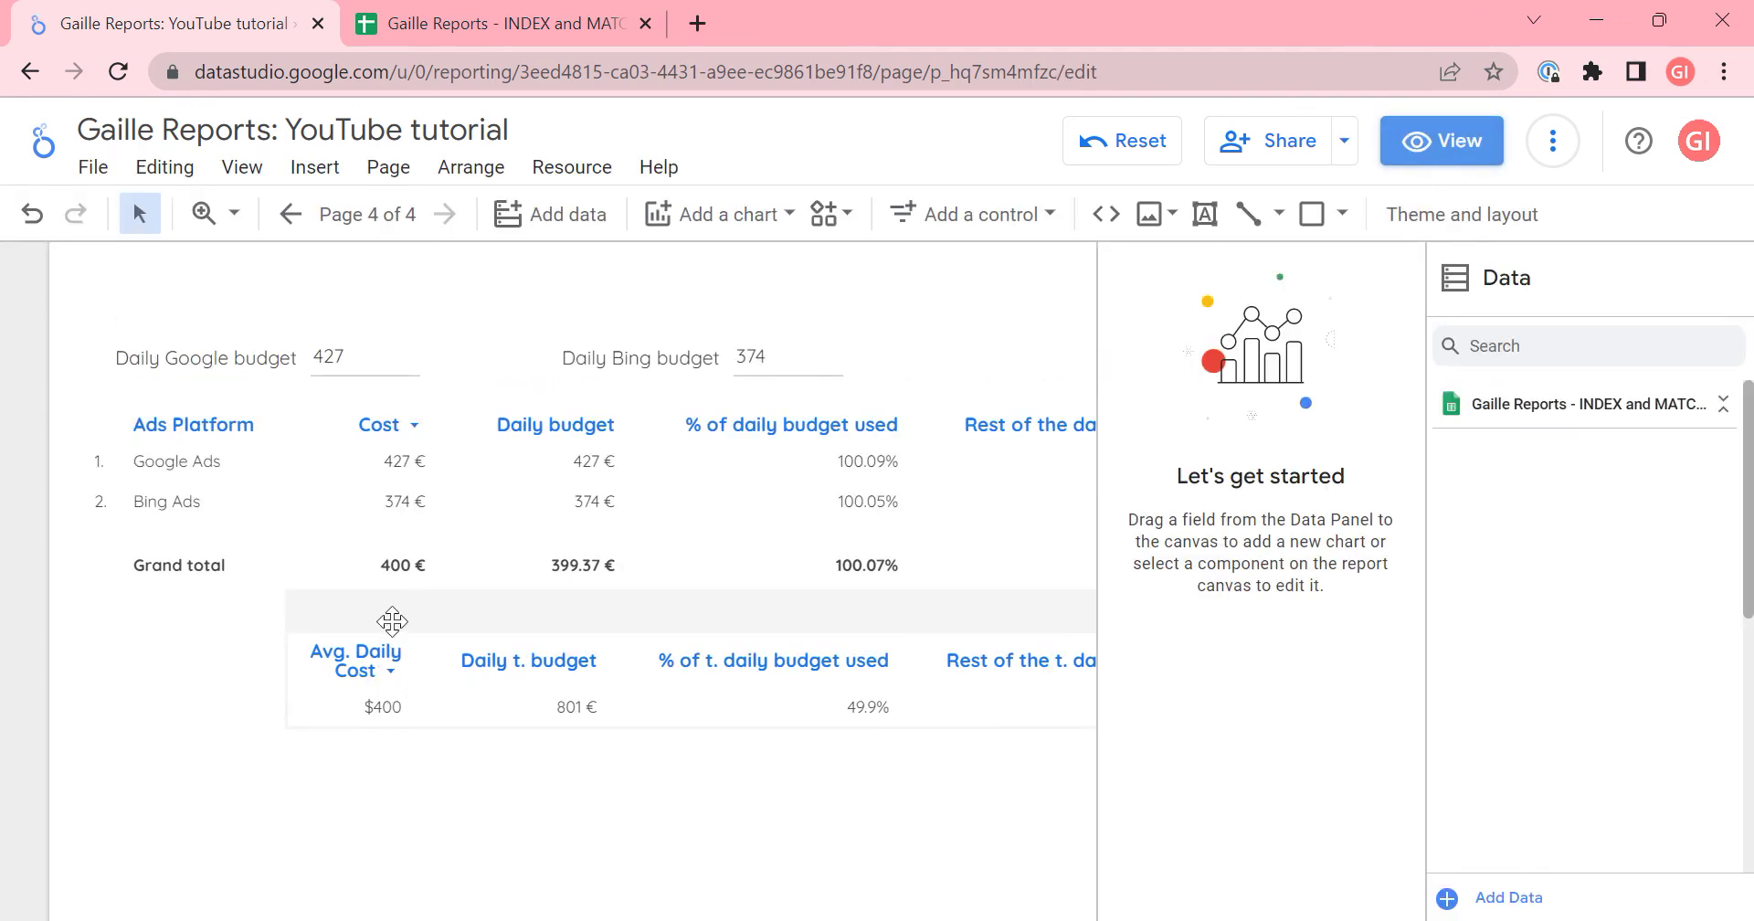
click(283, 496)
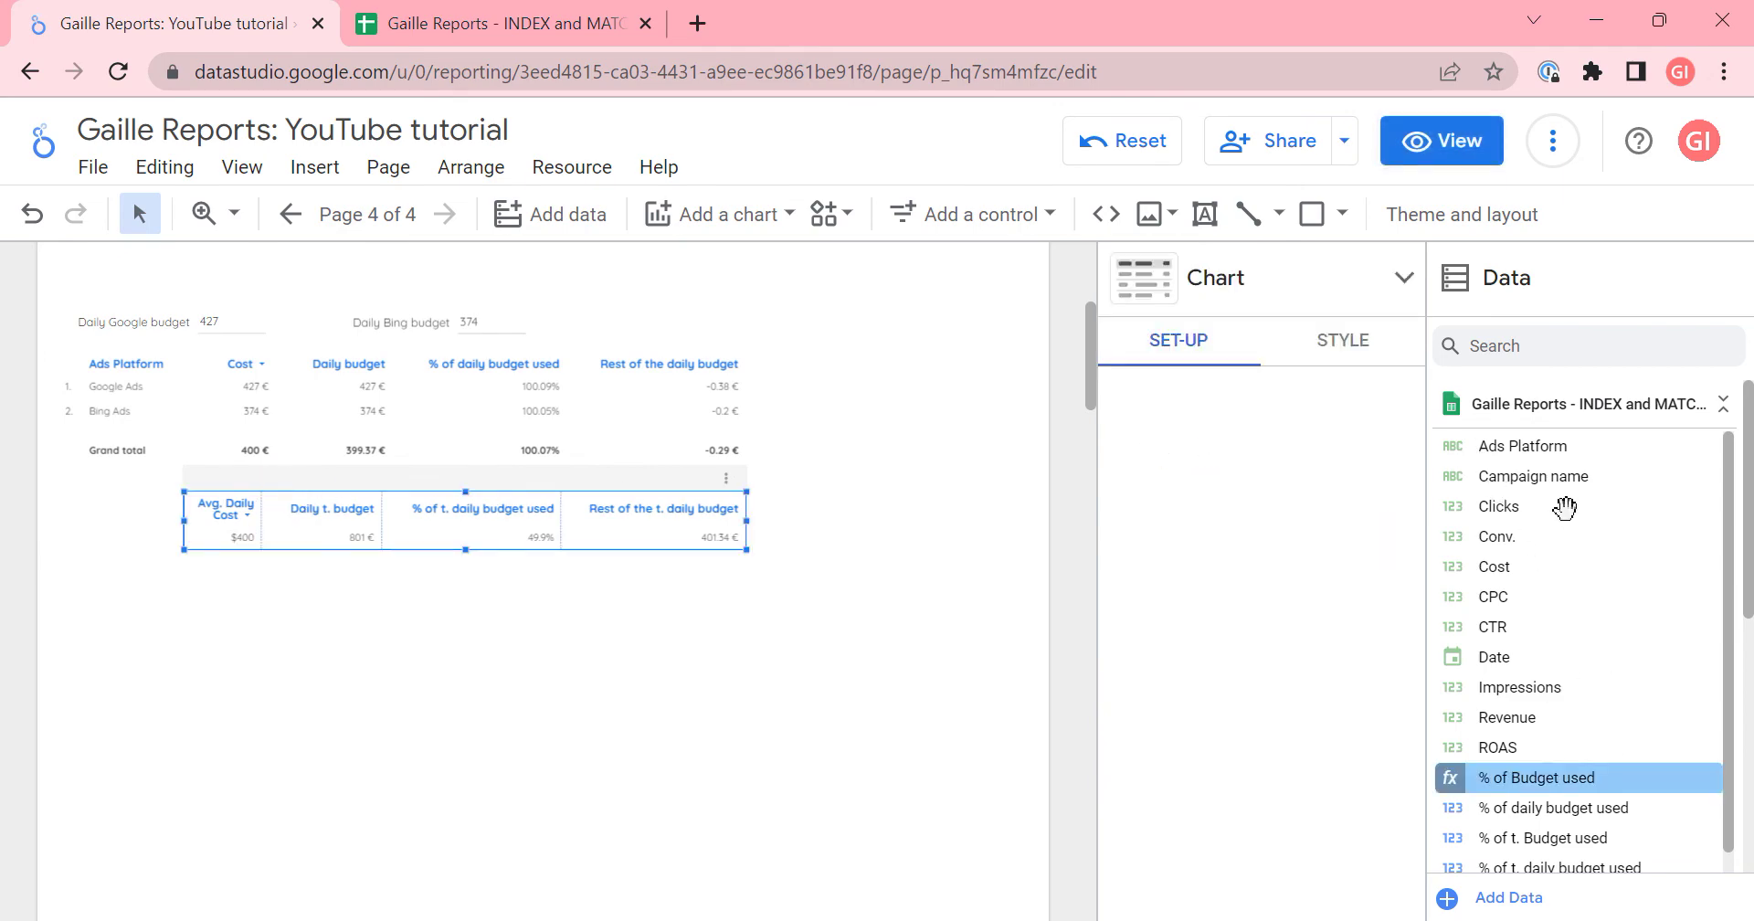
scroll(1568, 566, down, 10)
click(1546, 528)
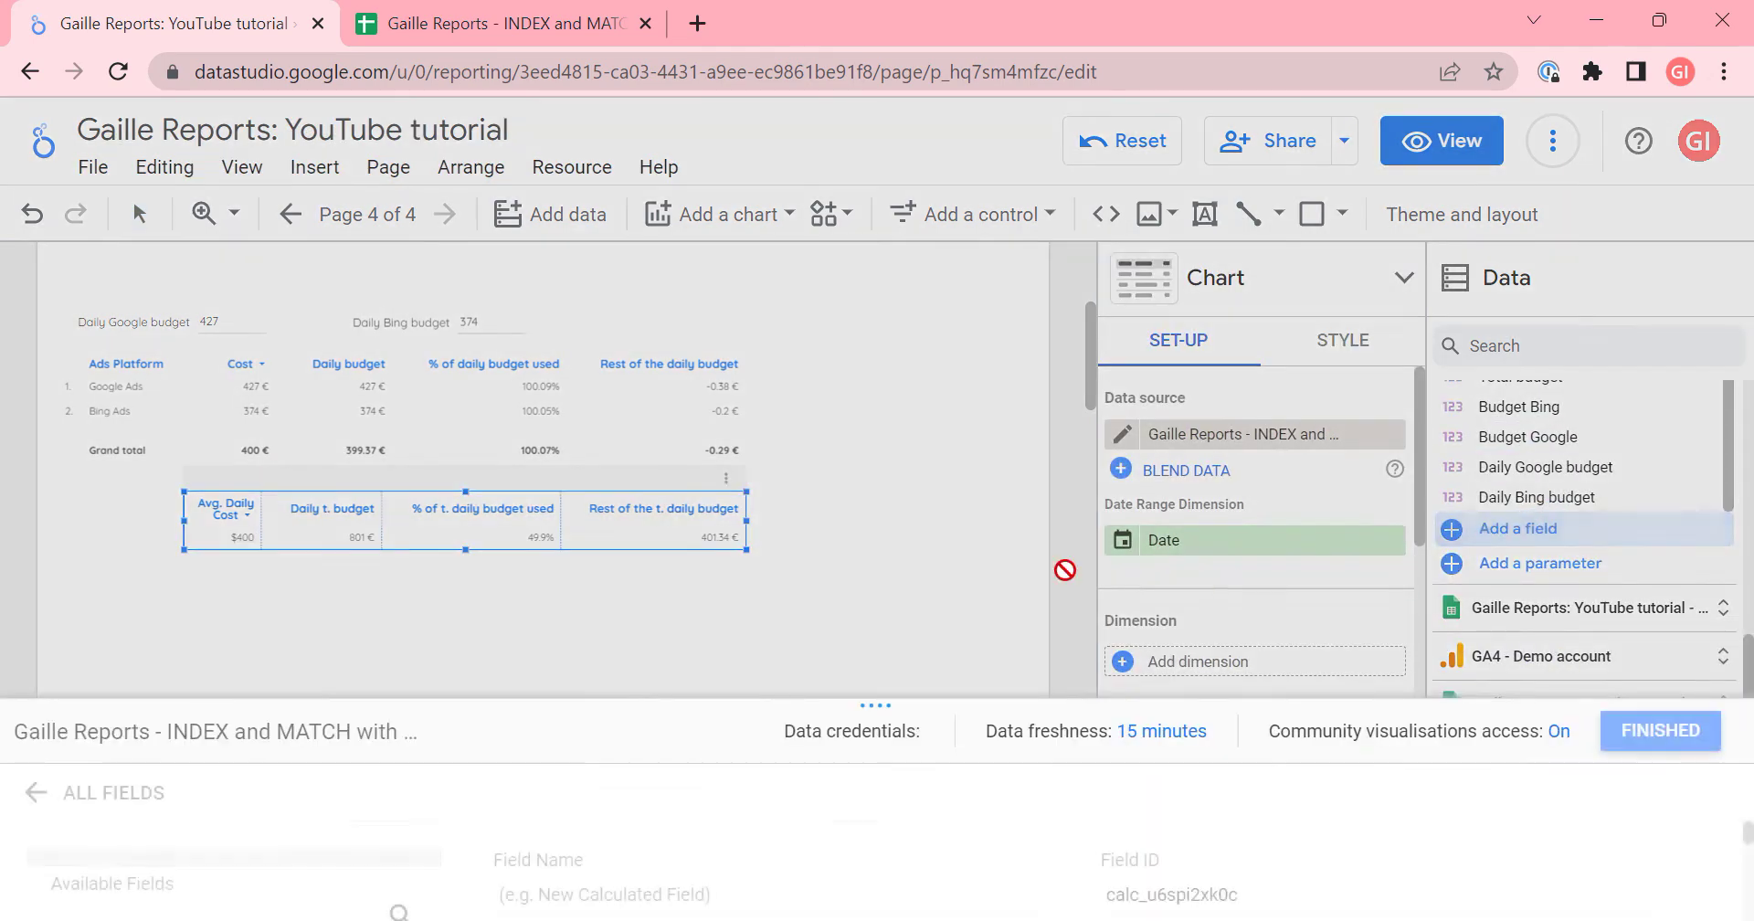
text(Goog)
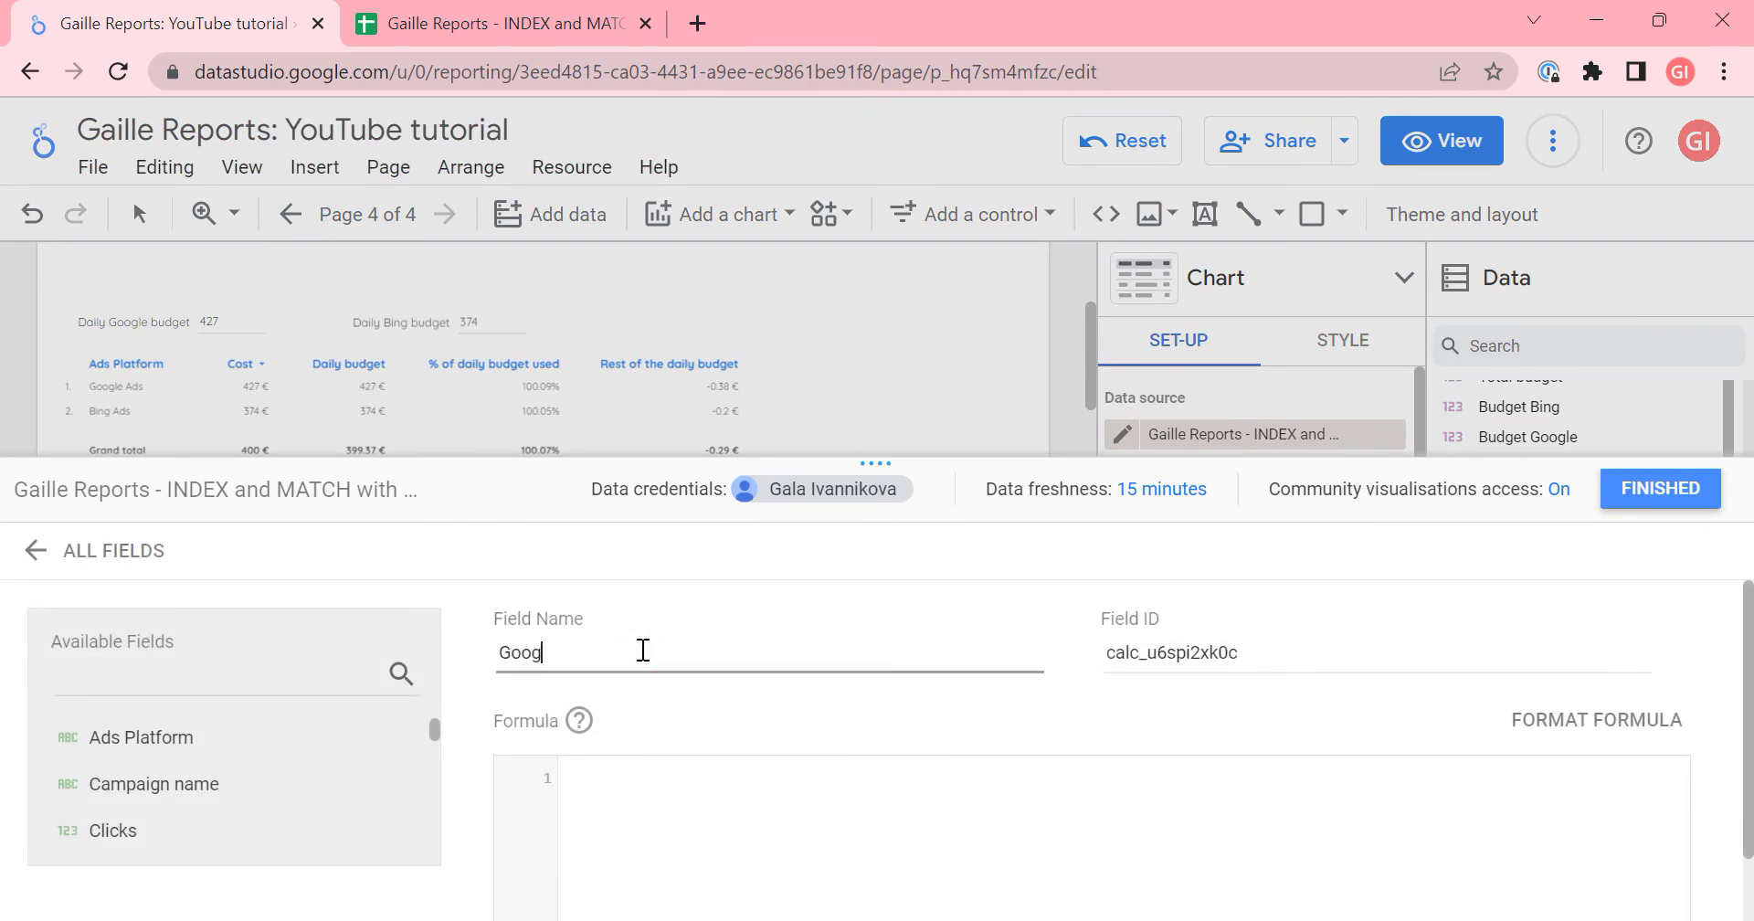
text(le Cst)
key(BackSpace)
text(ost)
key(BackSpace)
text(cdaily)
- Begin the Google daily cost formula with AVG( case when Ads Platform = "Google Ads" then
click(683, 772)
text(a)
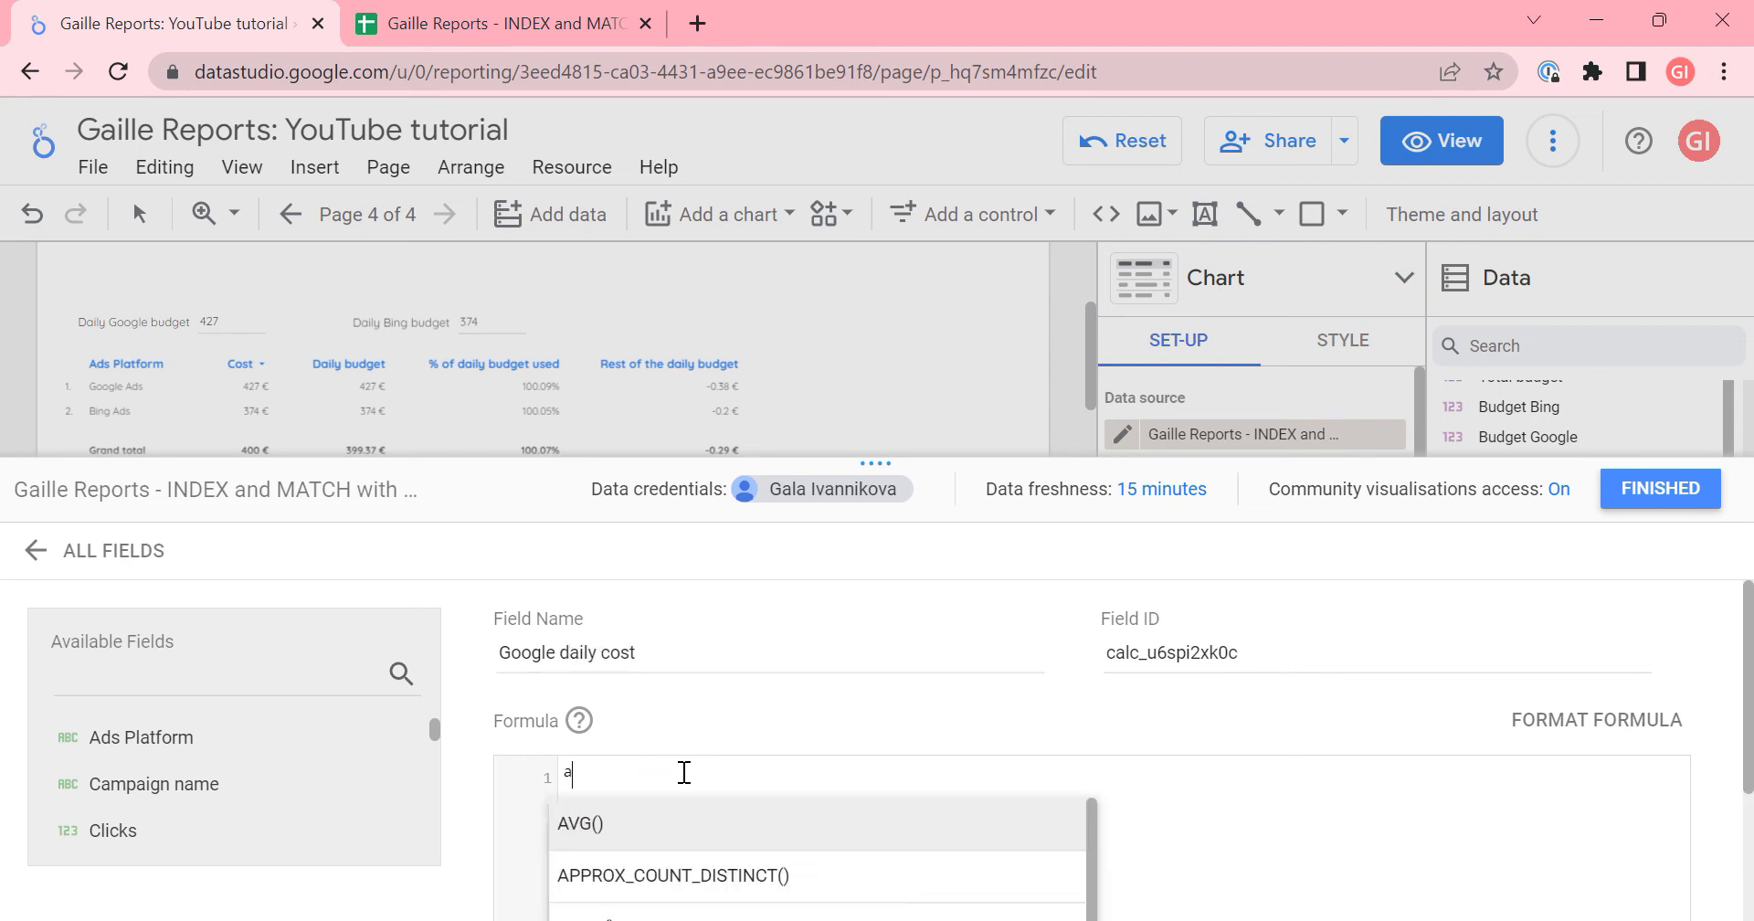
text(vg)
key(Return)
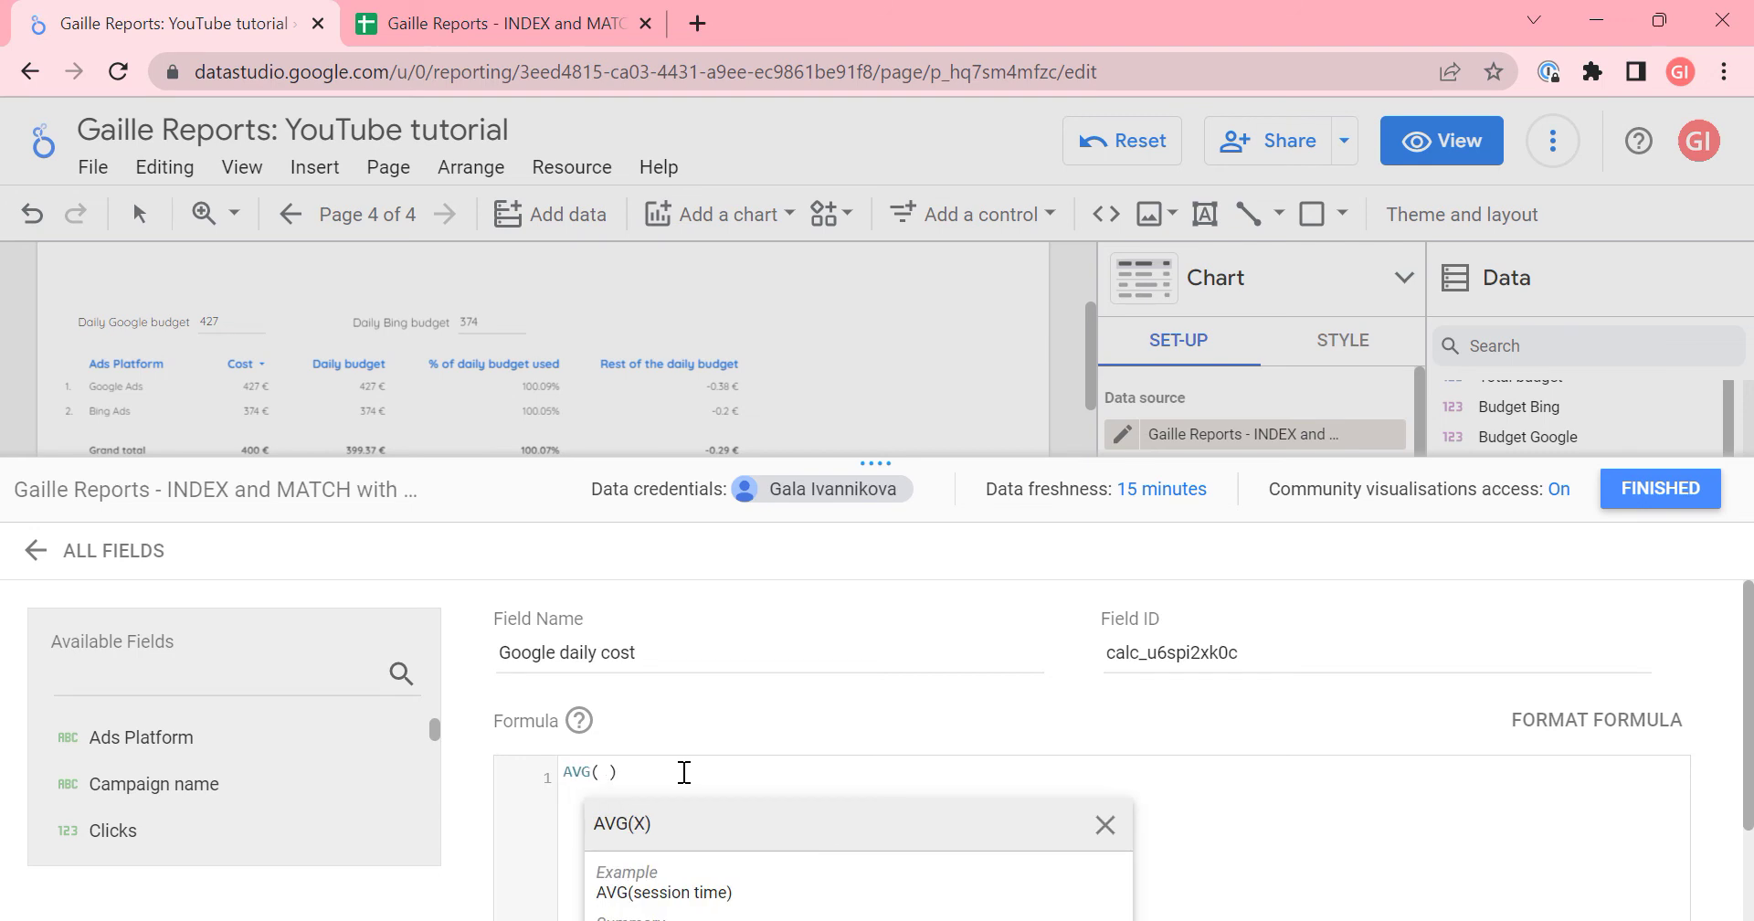
text(case when a)
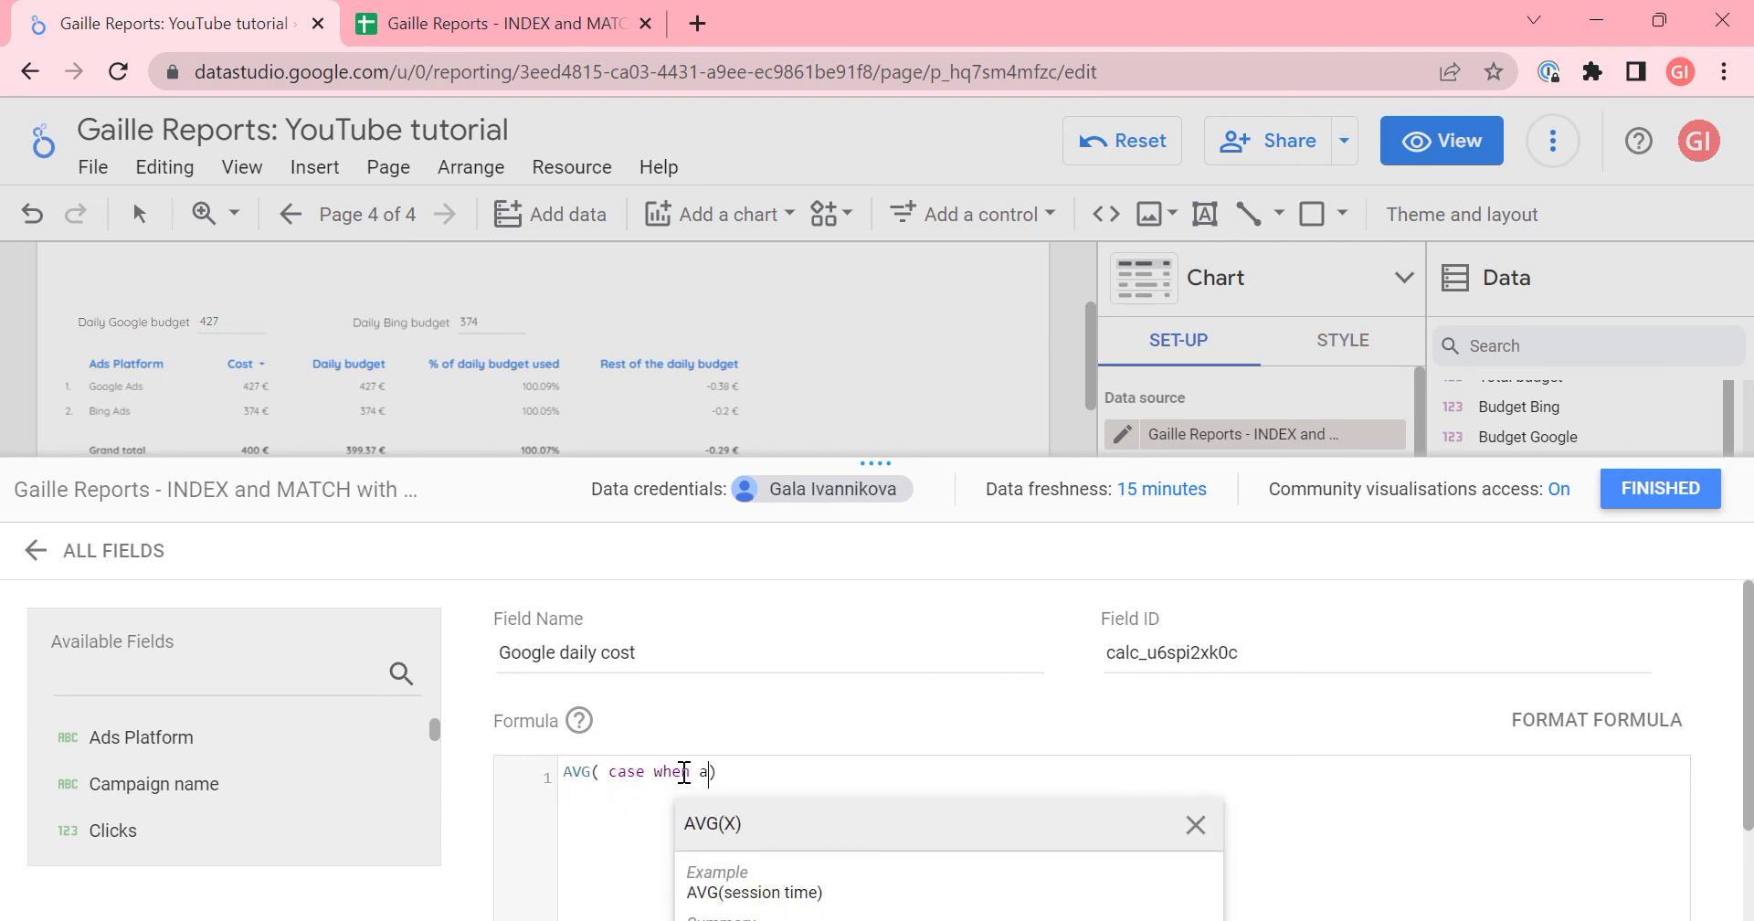
text(ds)
key(Return)
text(= "Go)
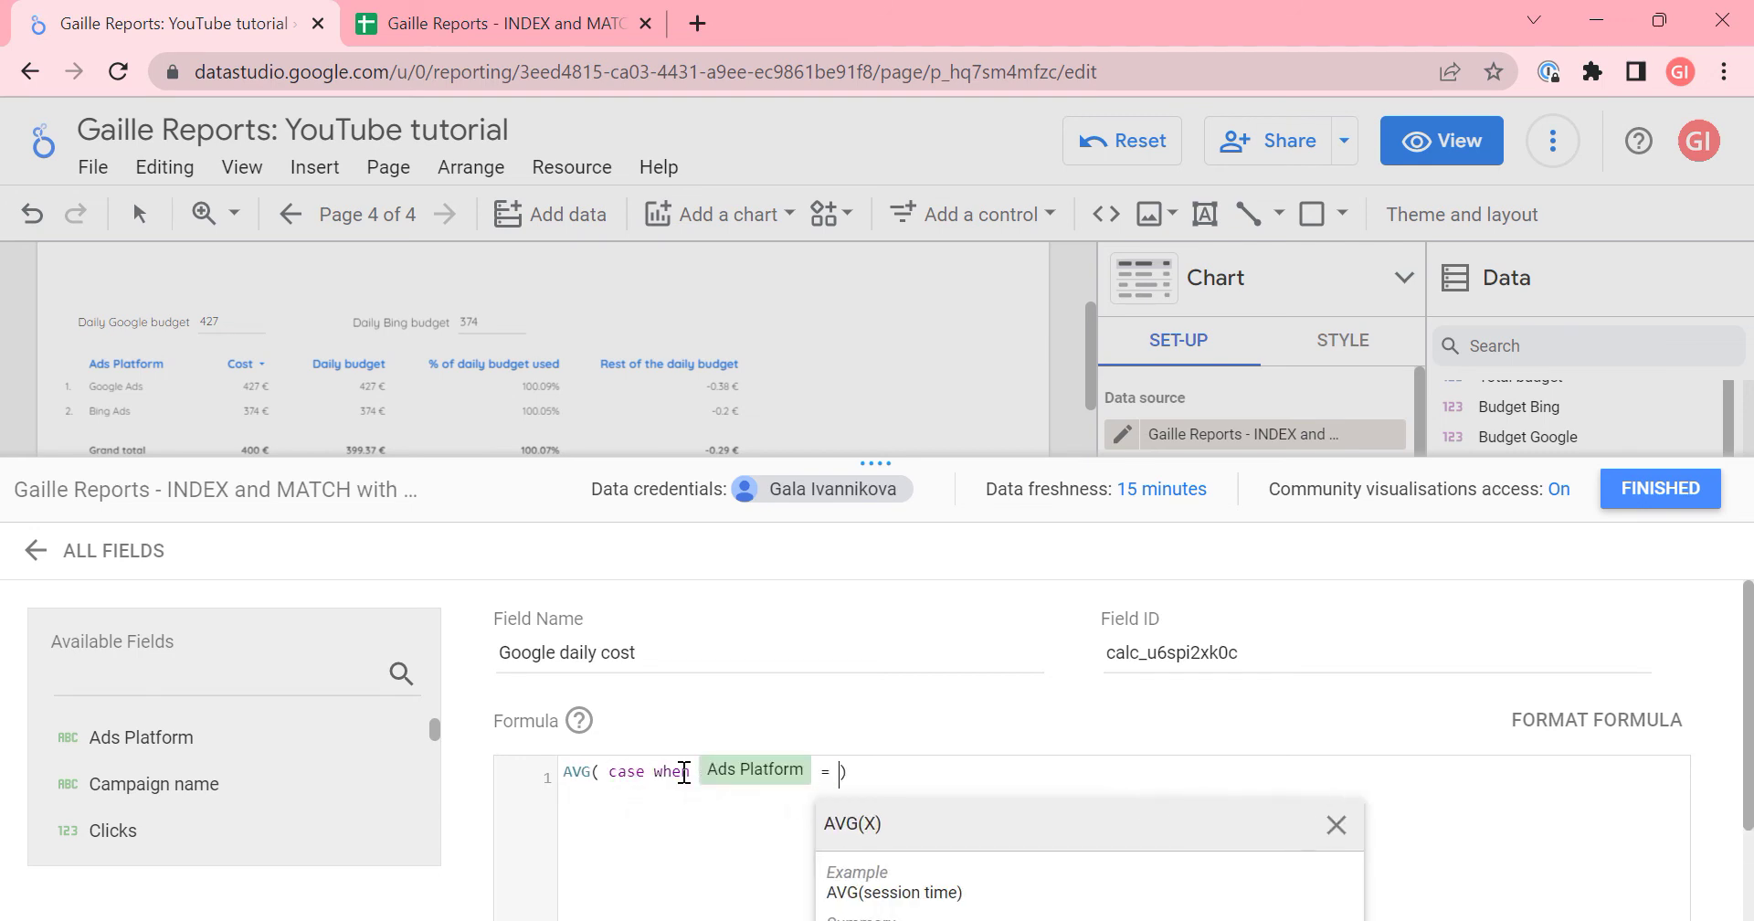
text(ogle Ads" then)
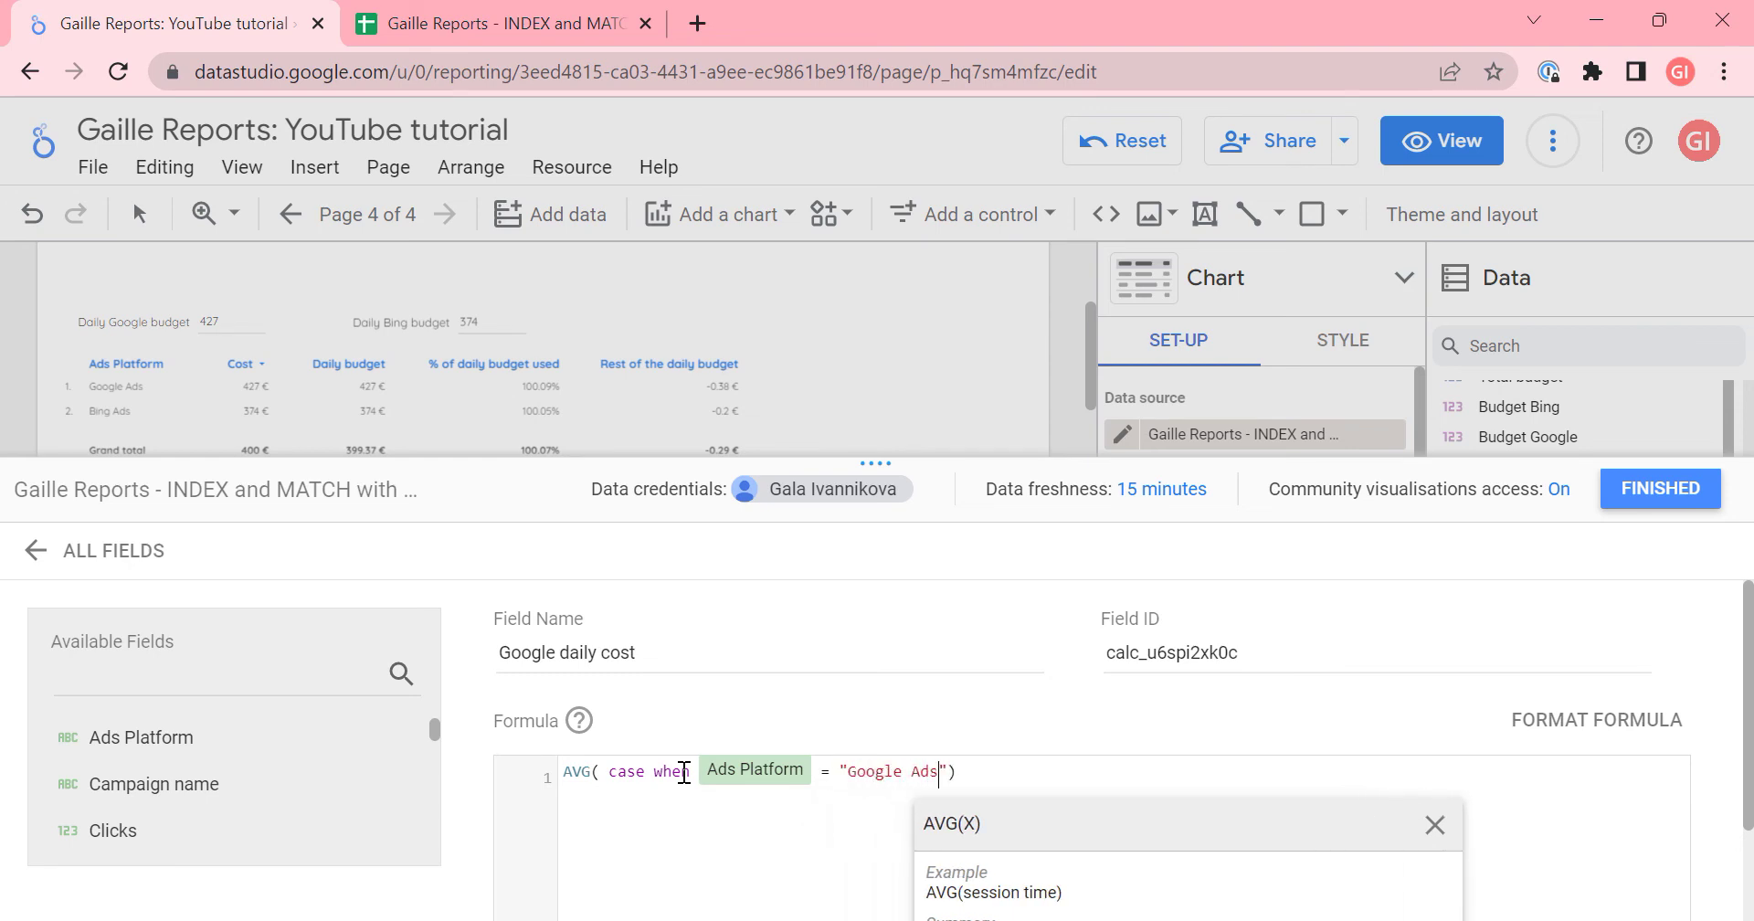
- Complete the Google daily cost formula with Cost else 0 end inside the AVG parentheses and save the field
text( cost)
key(Return)
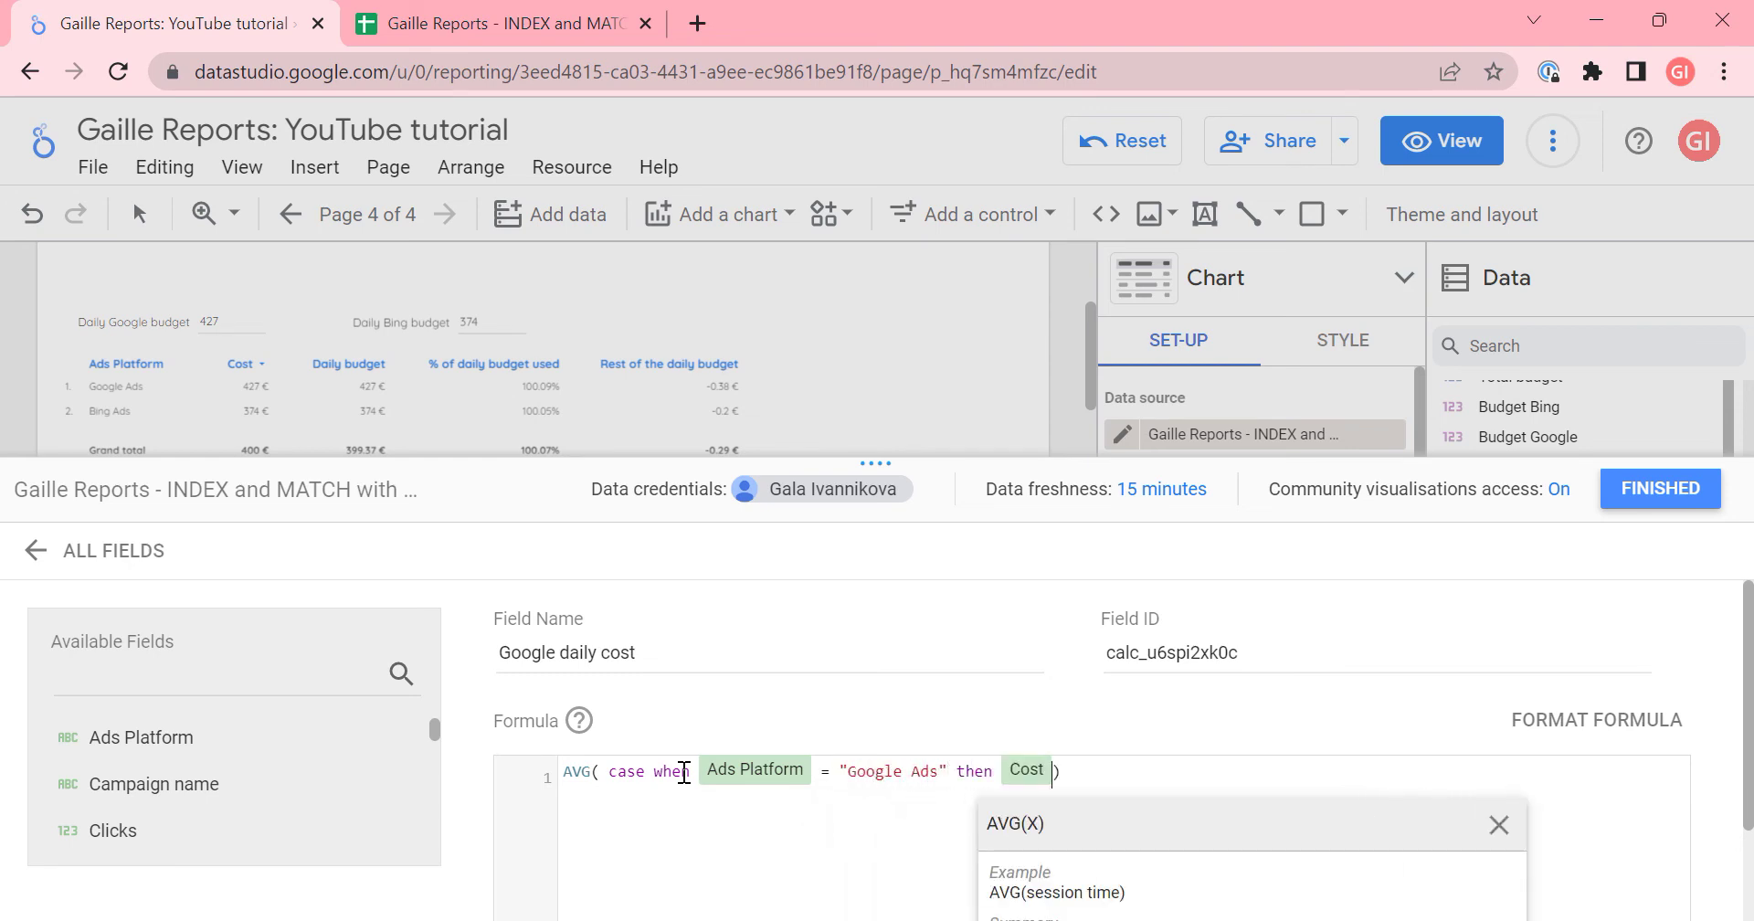
text(Cost e)
text(lse )
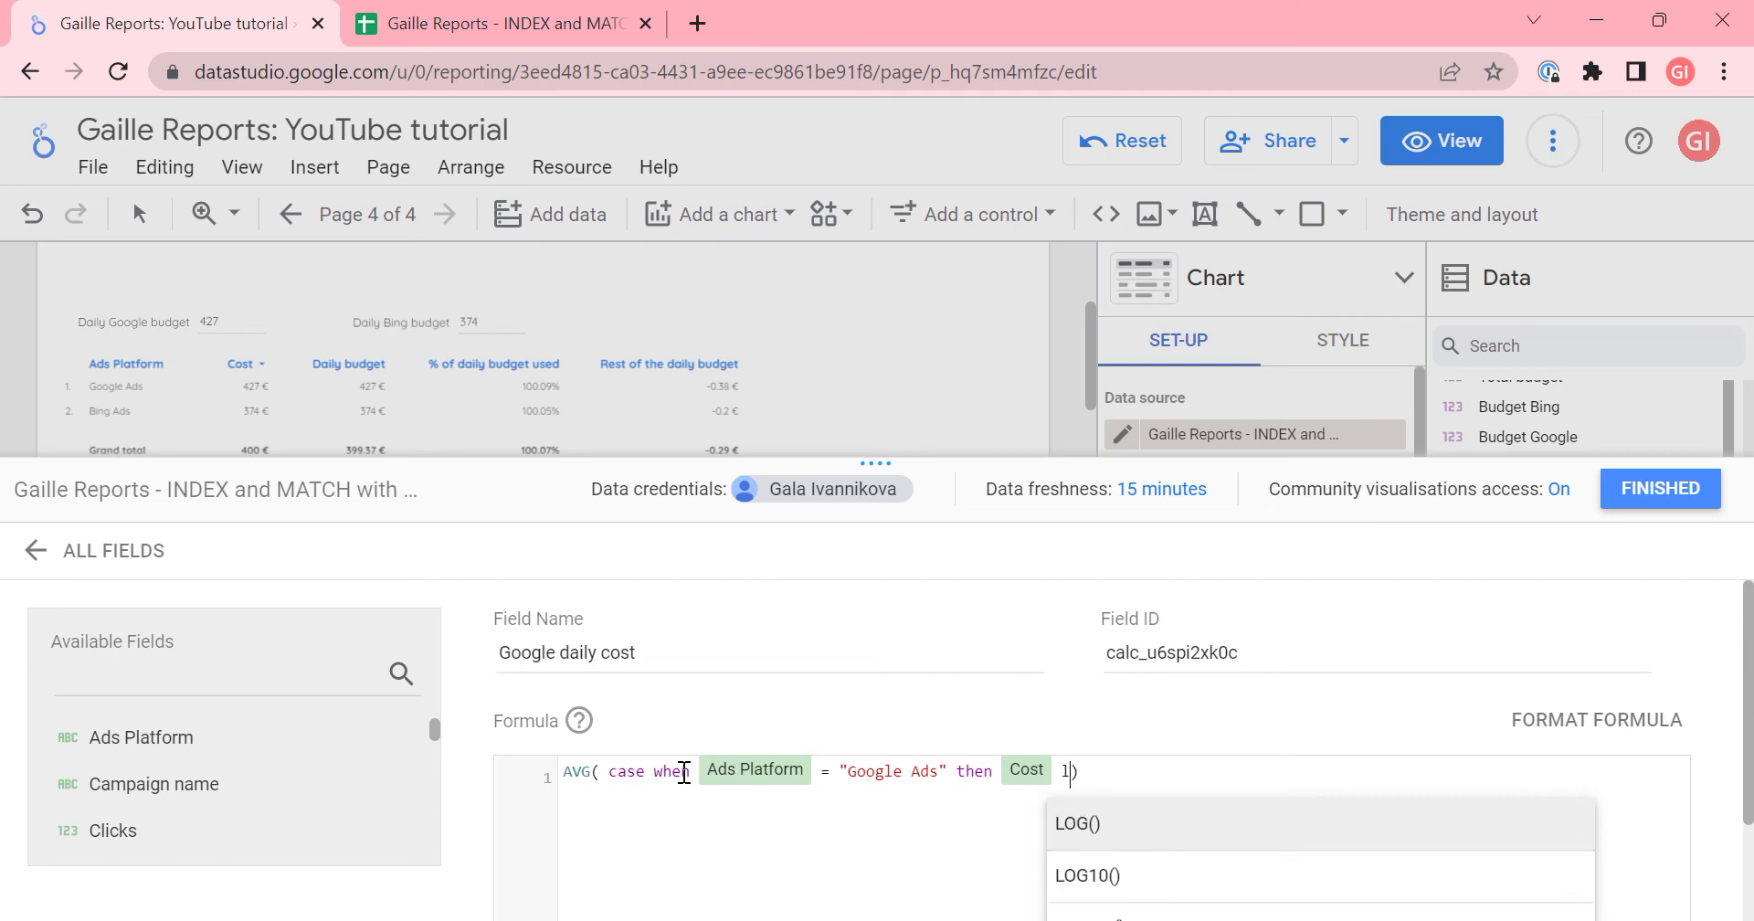
text(0)
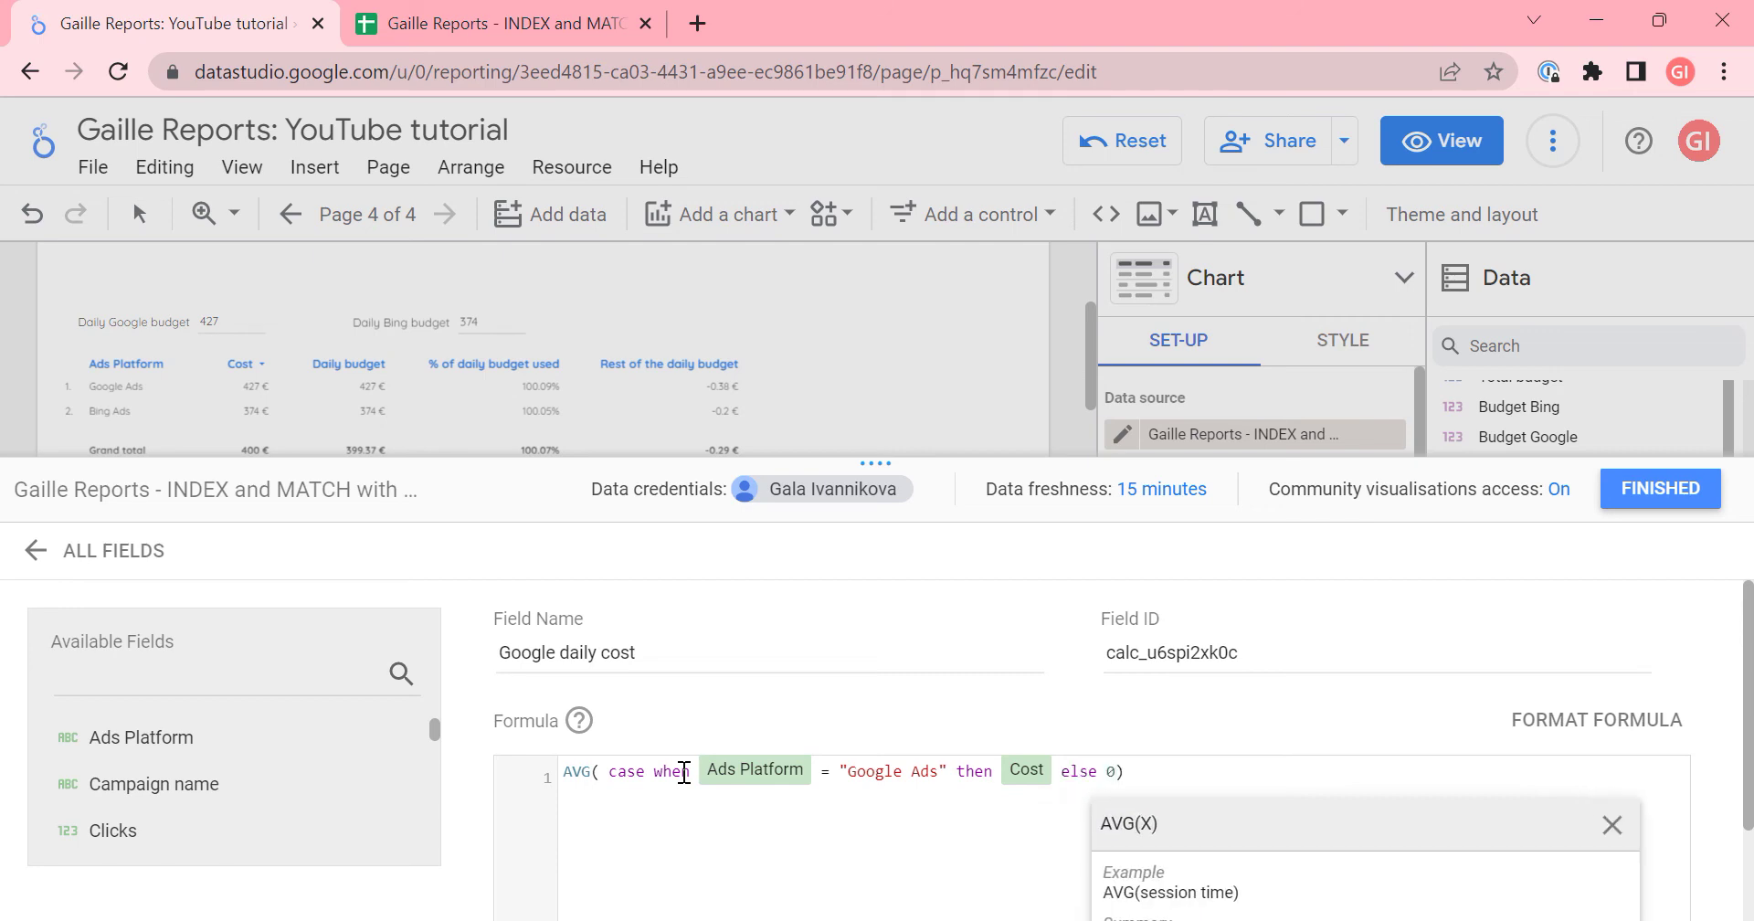
text( end)
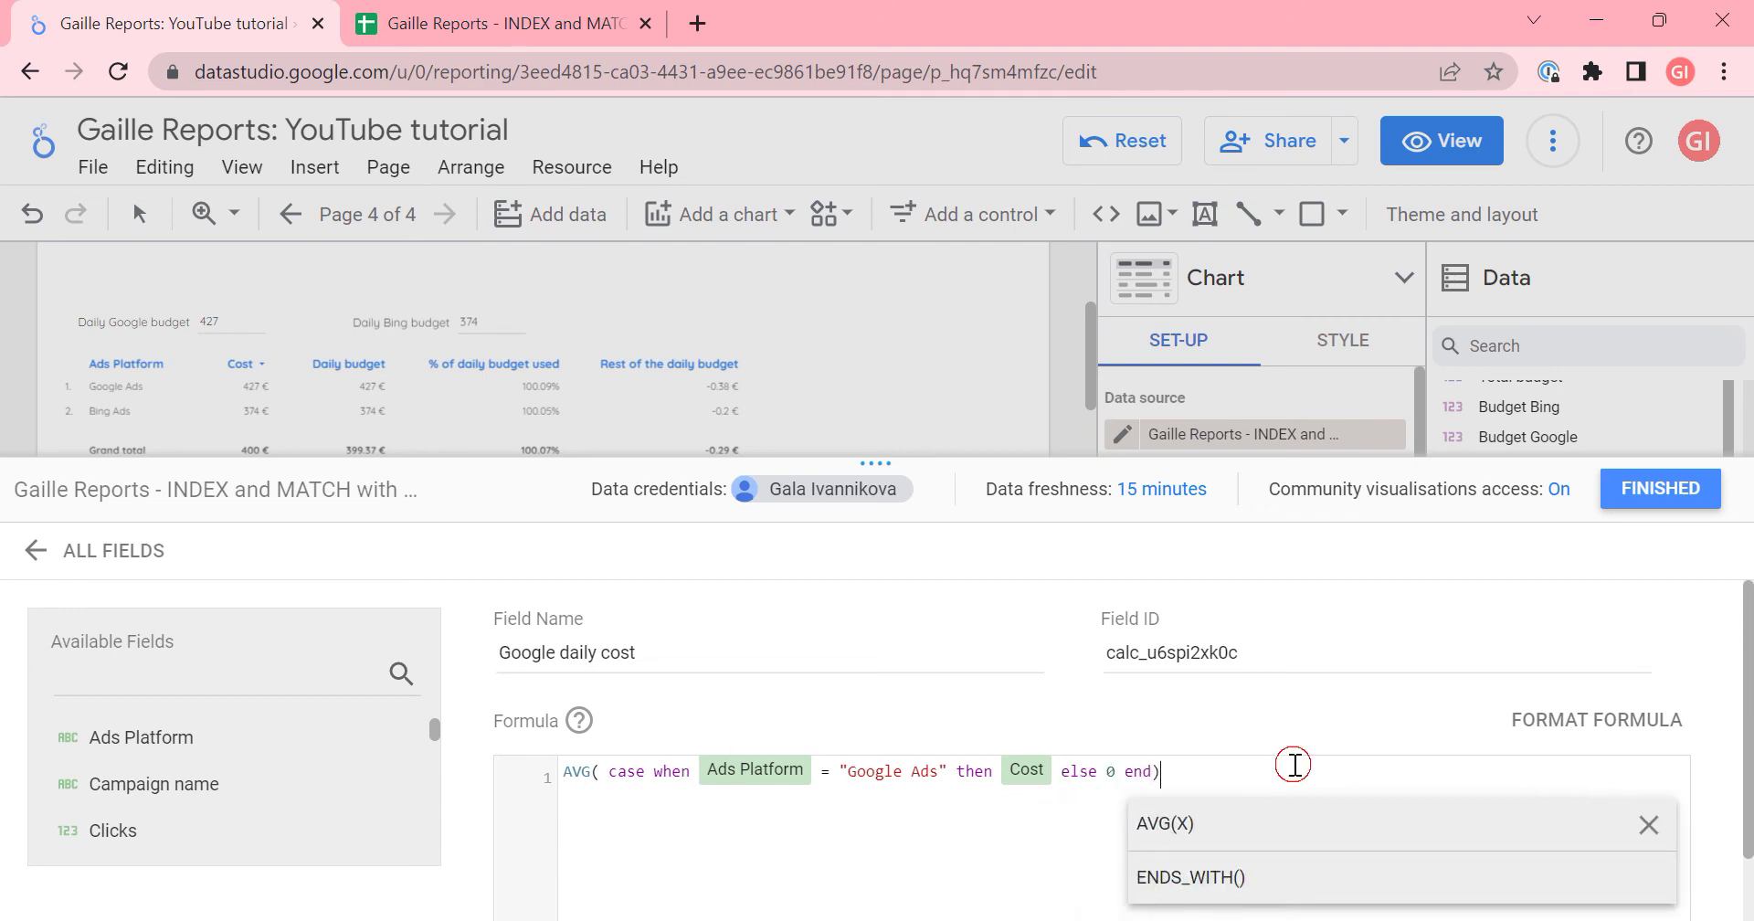
click(1292, 767)
drag(930, 457, 929, 408)
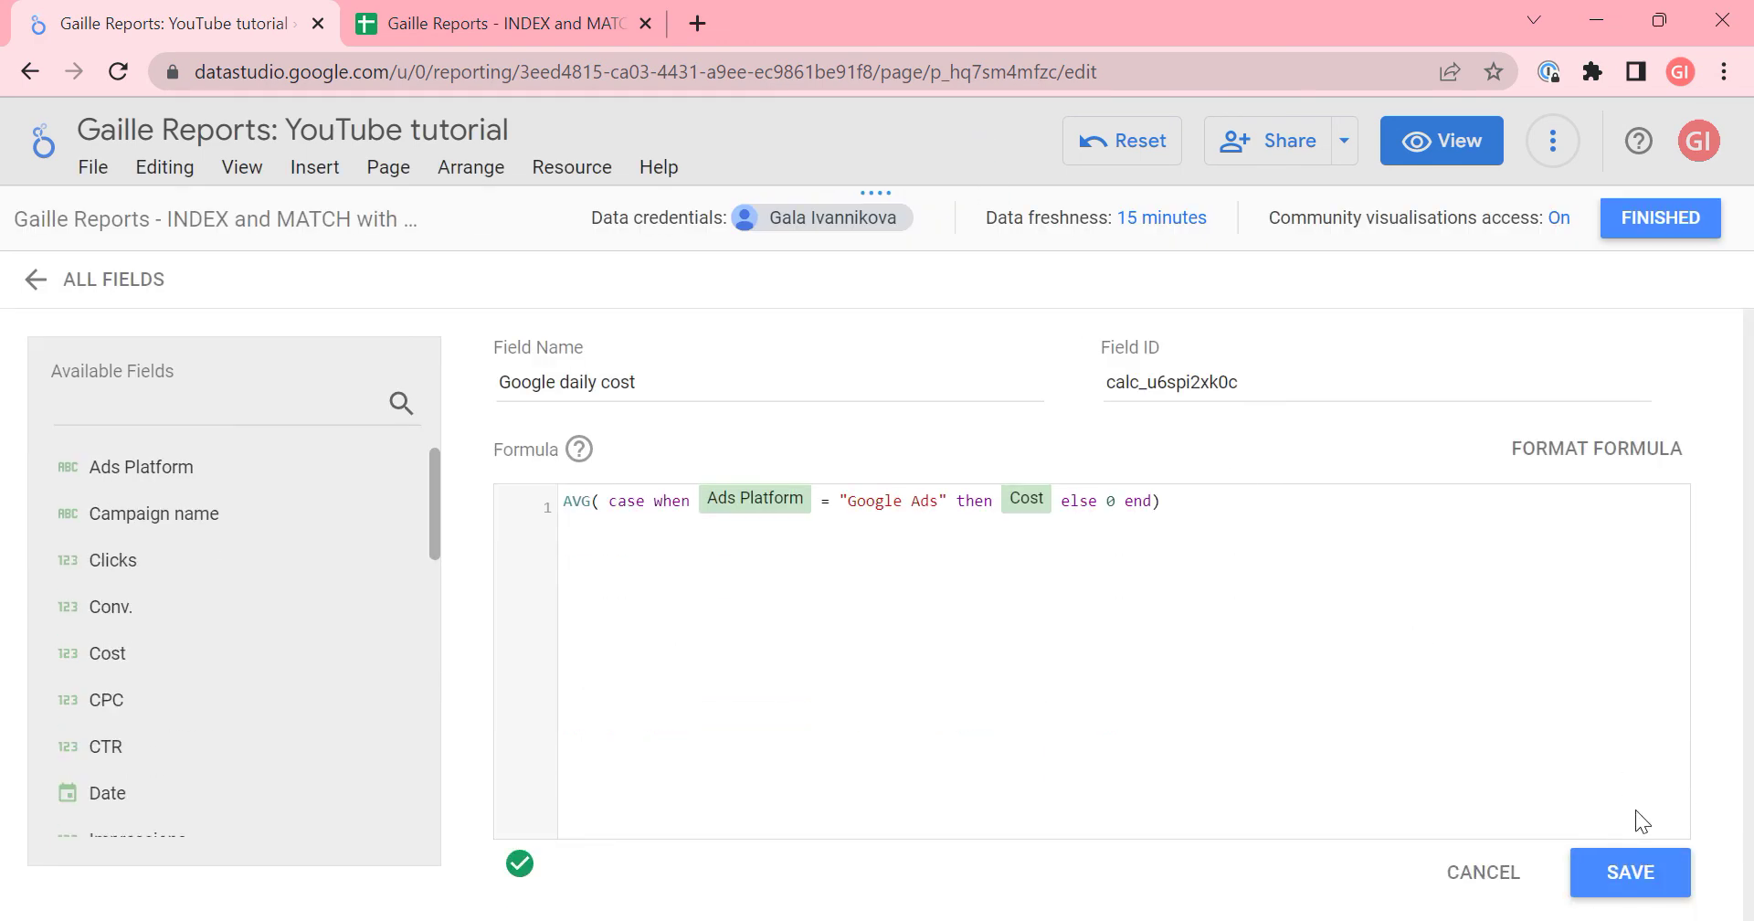
click(1632, 882)
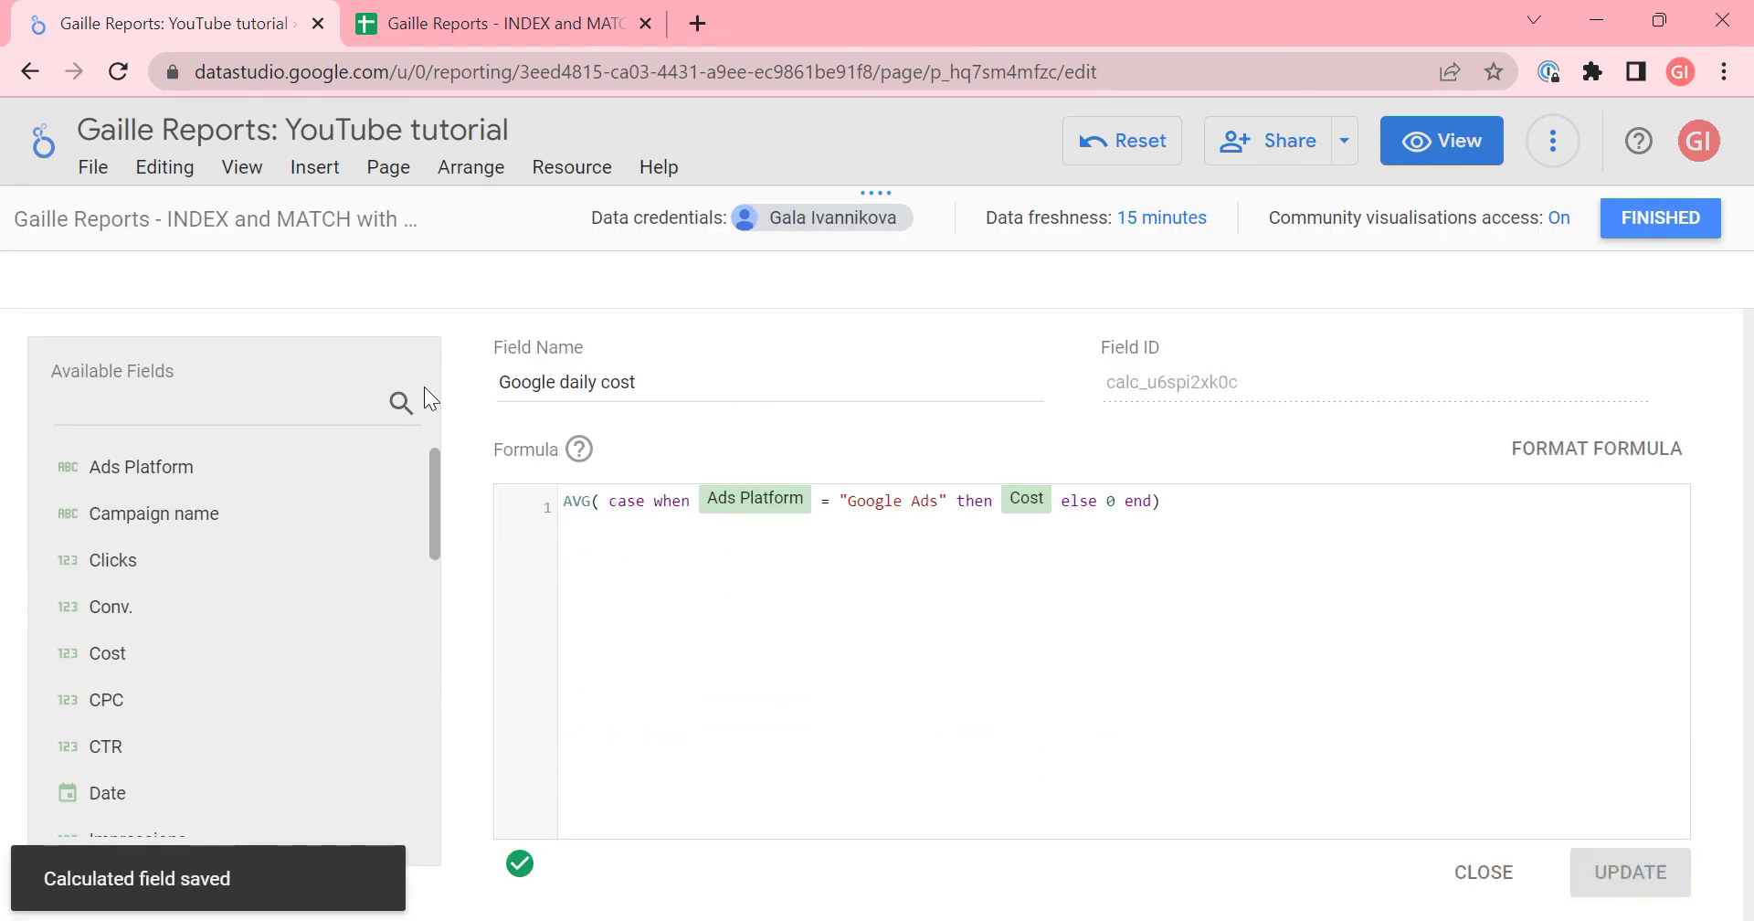
- Add another calculated field to the same data source and name it Bing daily cost
click(32, 302)
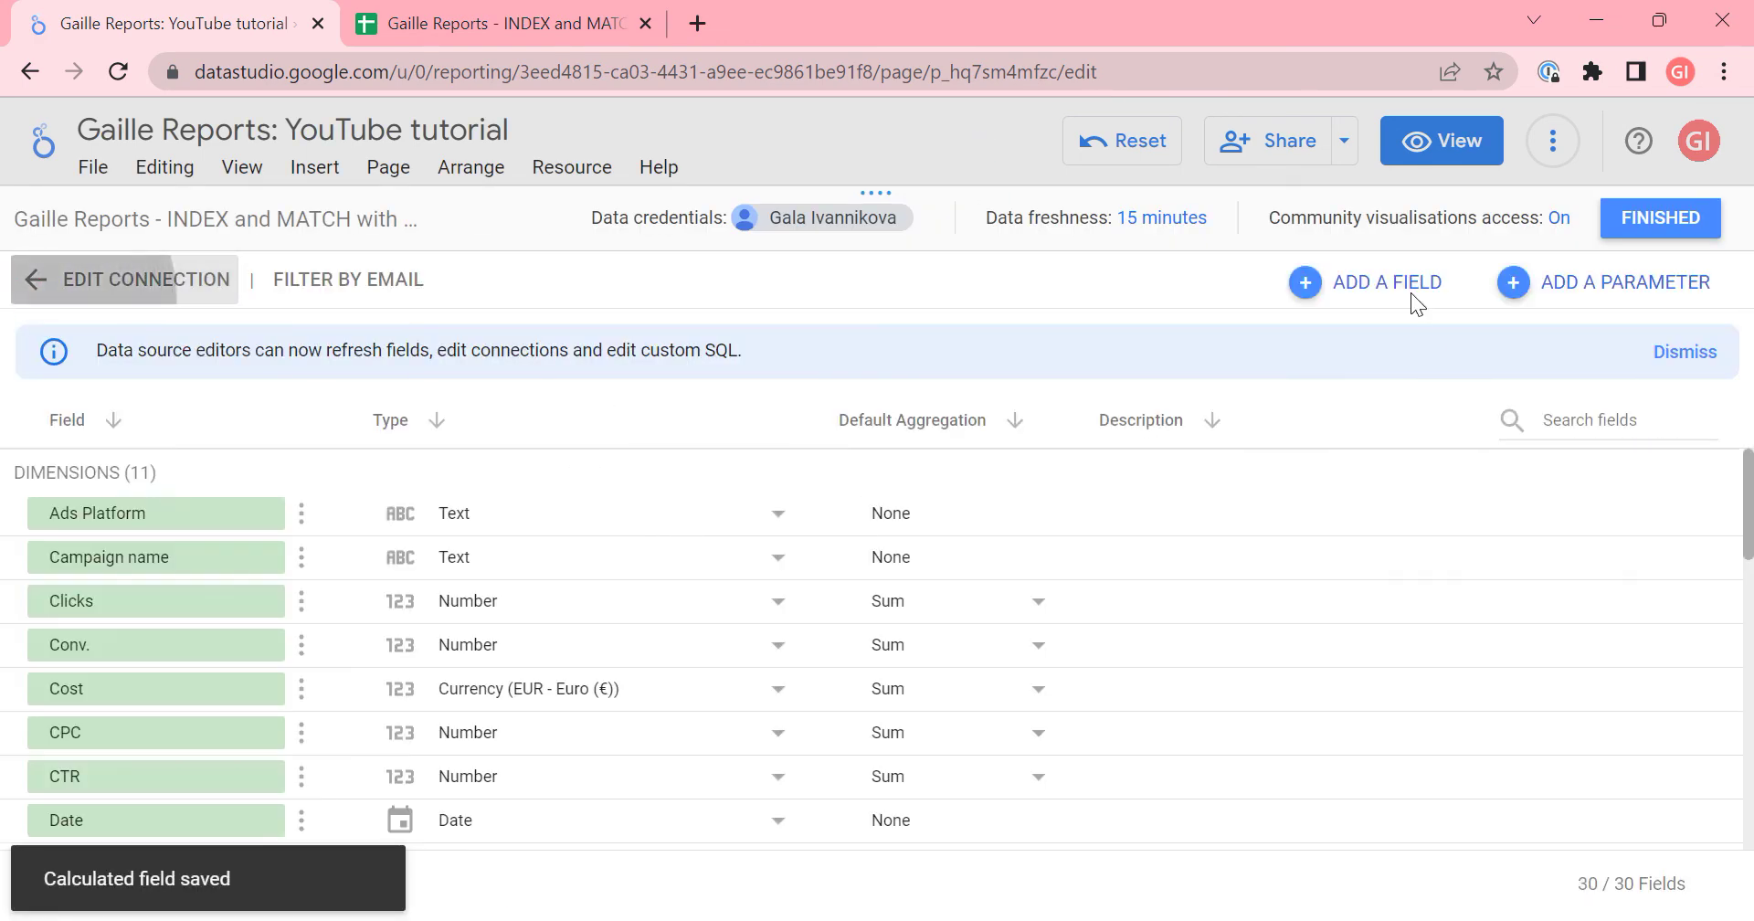
click(1424, 283)
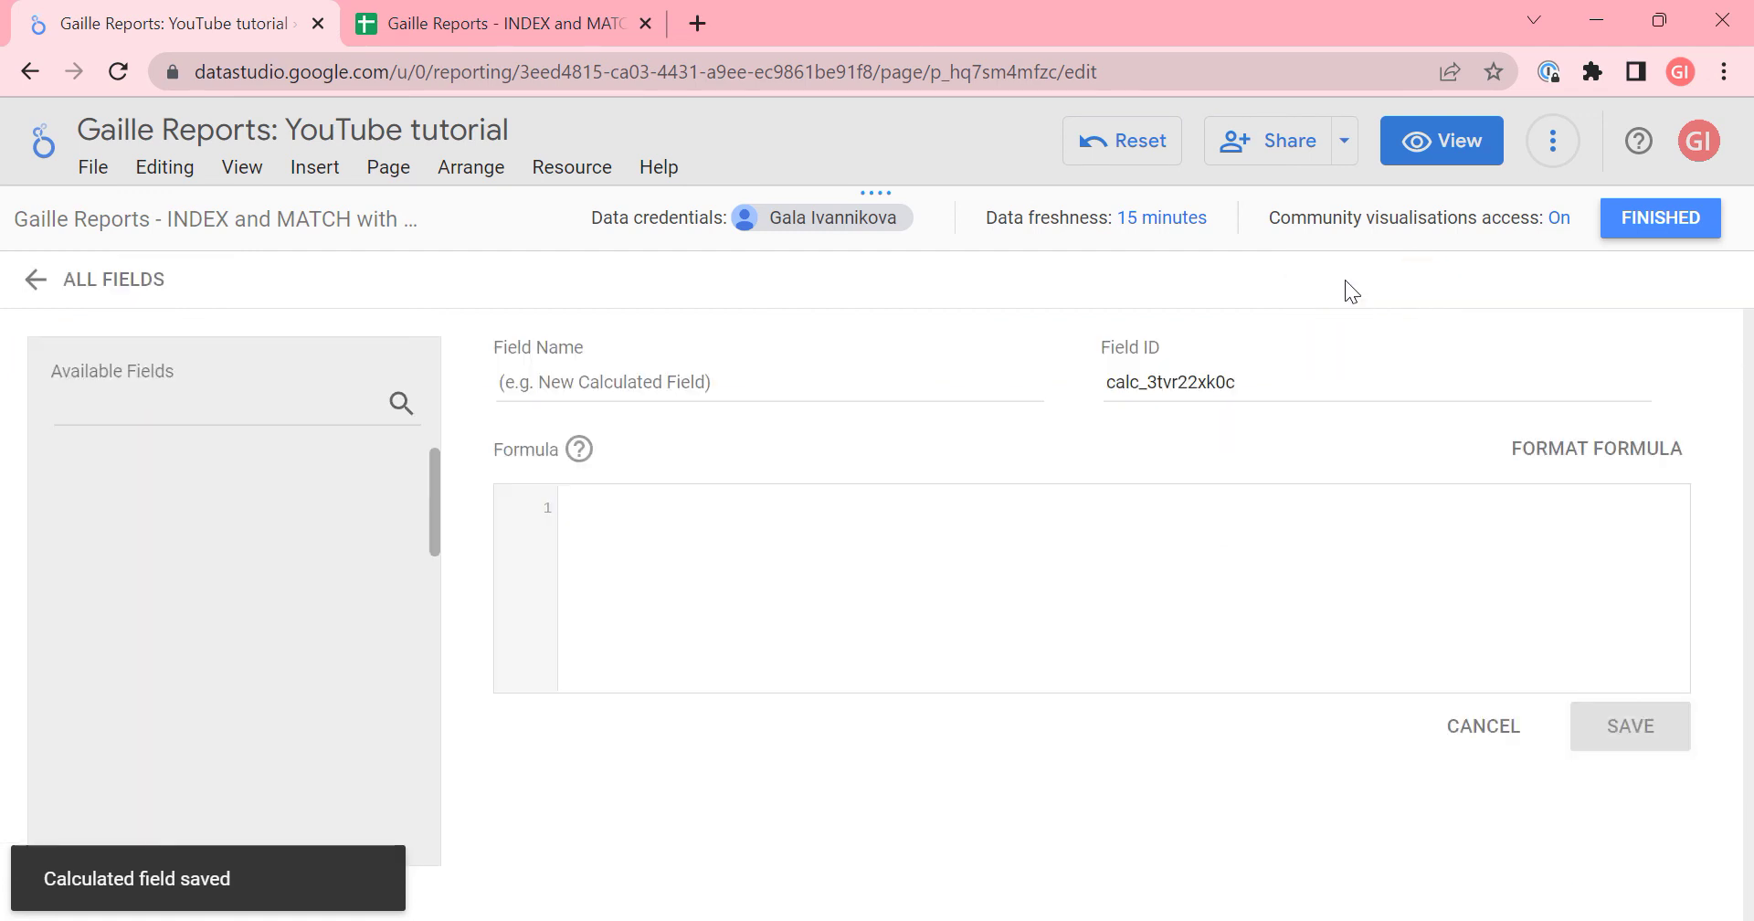
click(718, 382)
text(Bing )
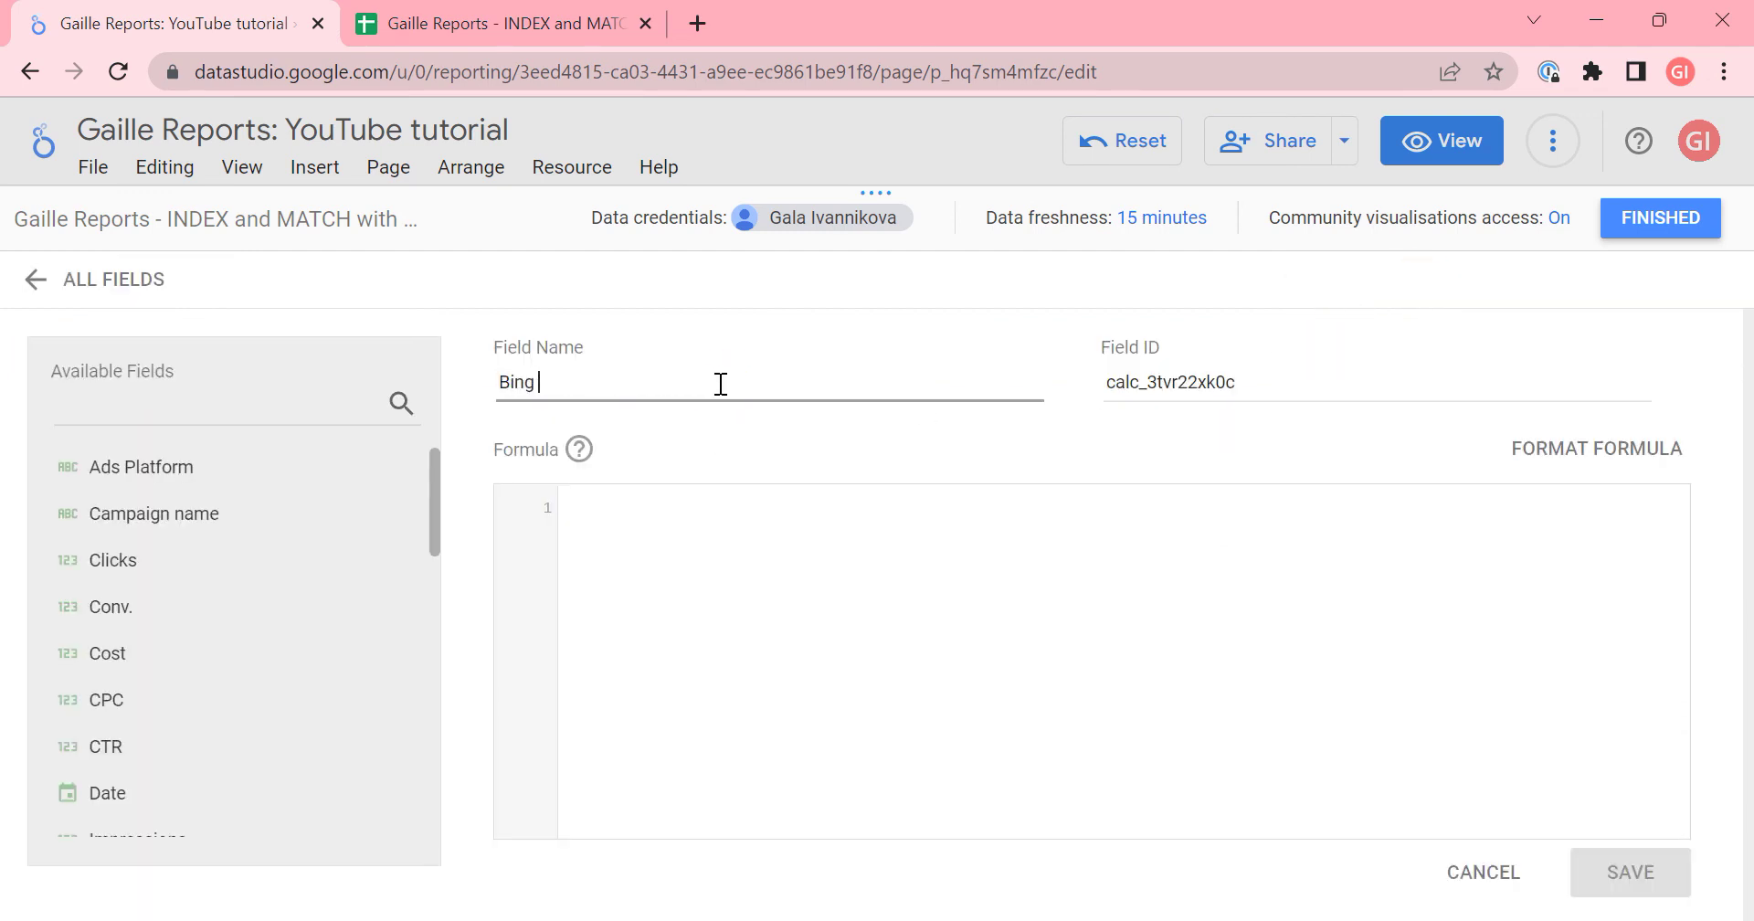
text(daily cost)
- Begin the Bing daily cost formula with AVG(CASE When Ads Platform = "Bing Ads"
click(784, 600)
text(AVG()
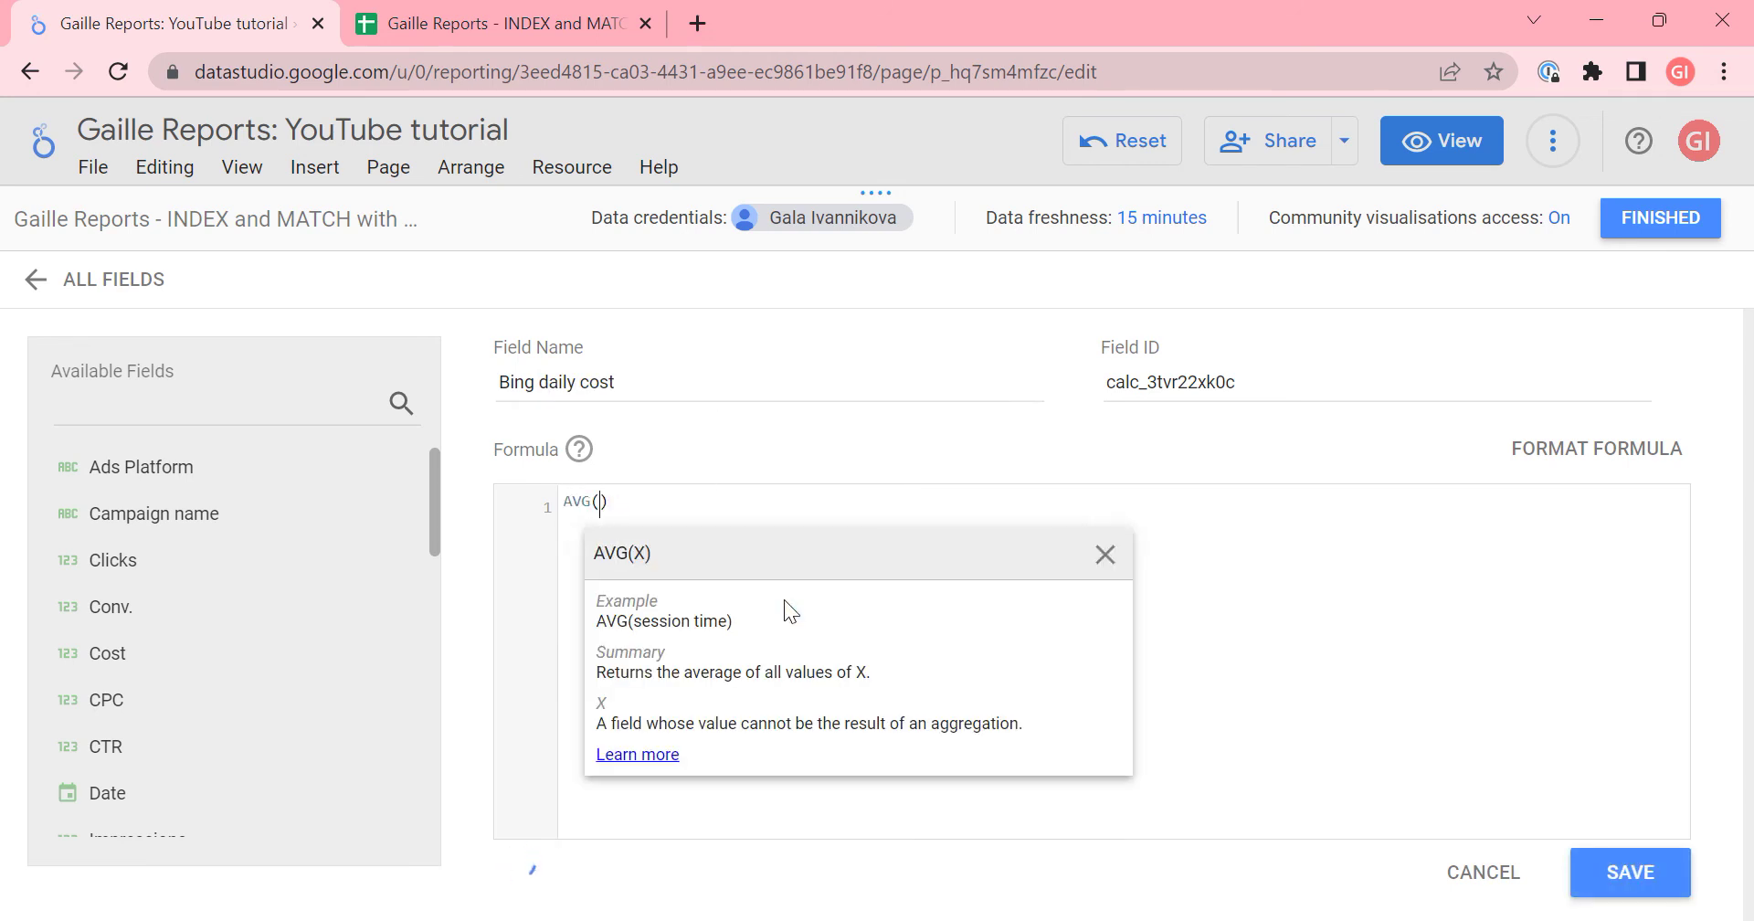
text(CASE WEH)
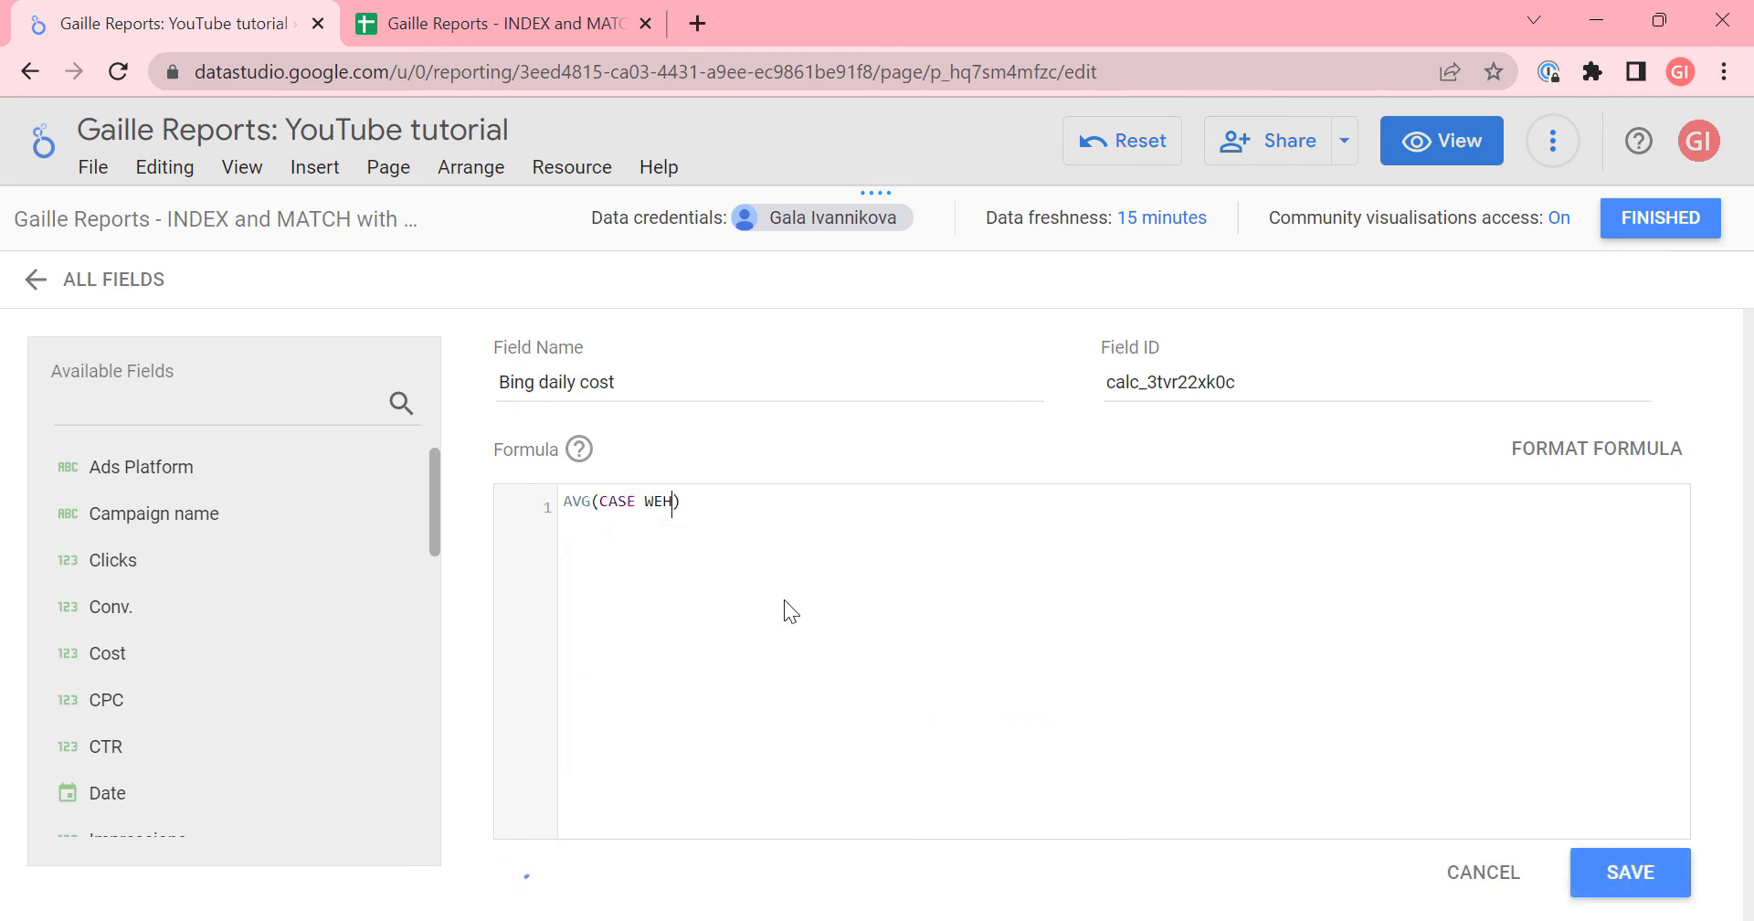
key(BackSpace)
key(BackSpace)
text(hen ads)
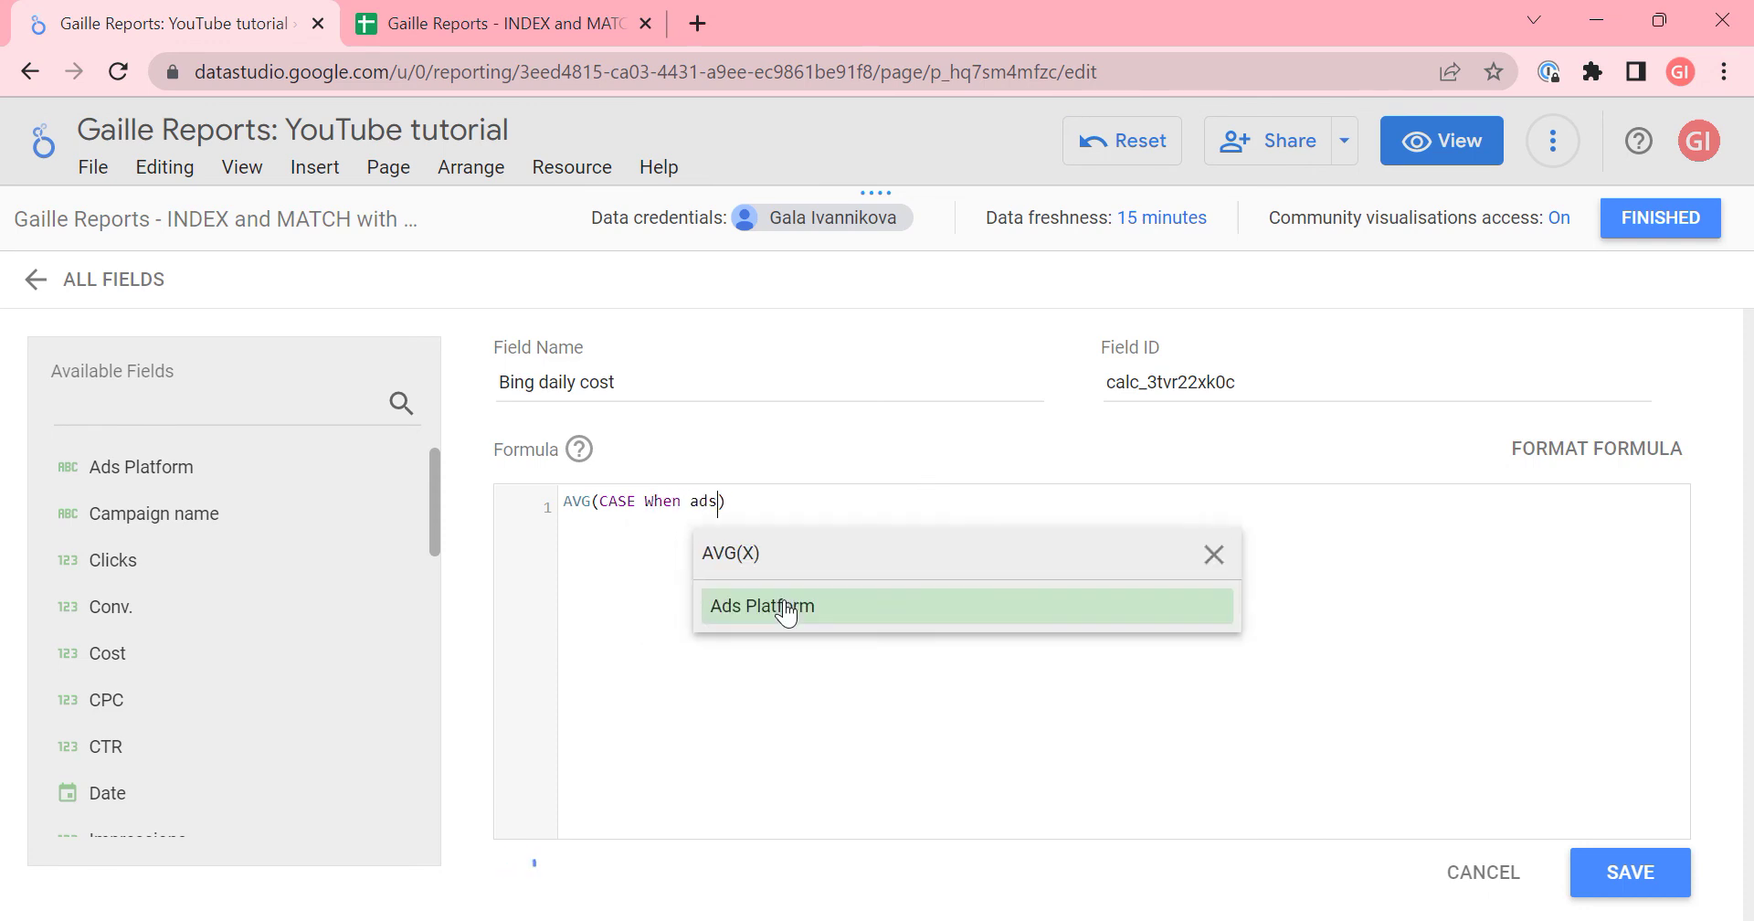
click(786, 610)
text(= ")
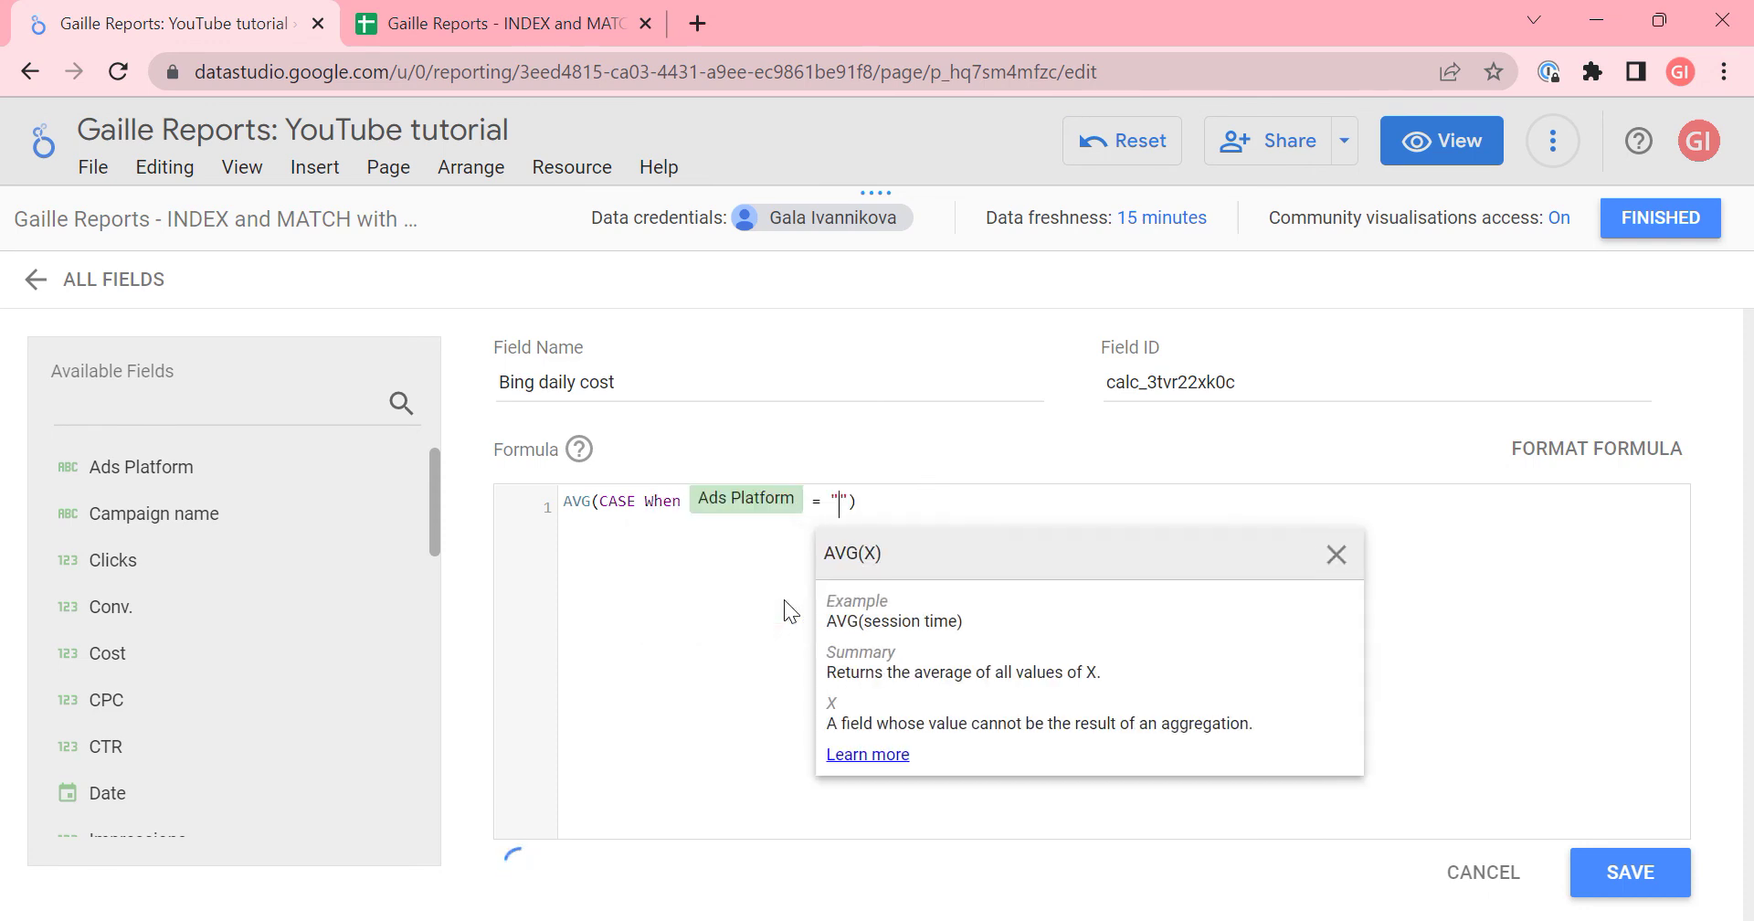
text(Bign)
key(BackSpace)
key(BackSpace)
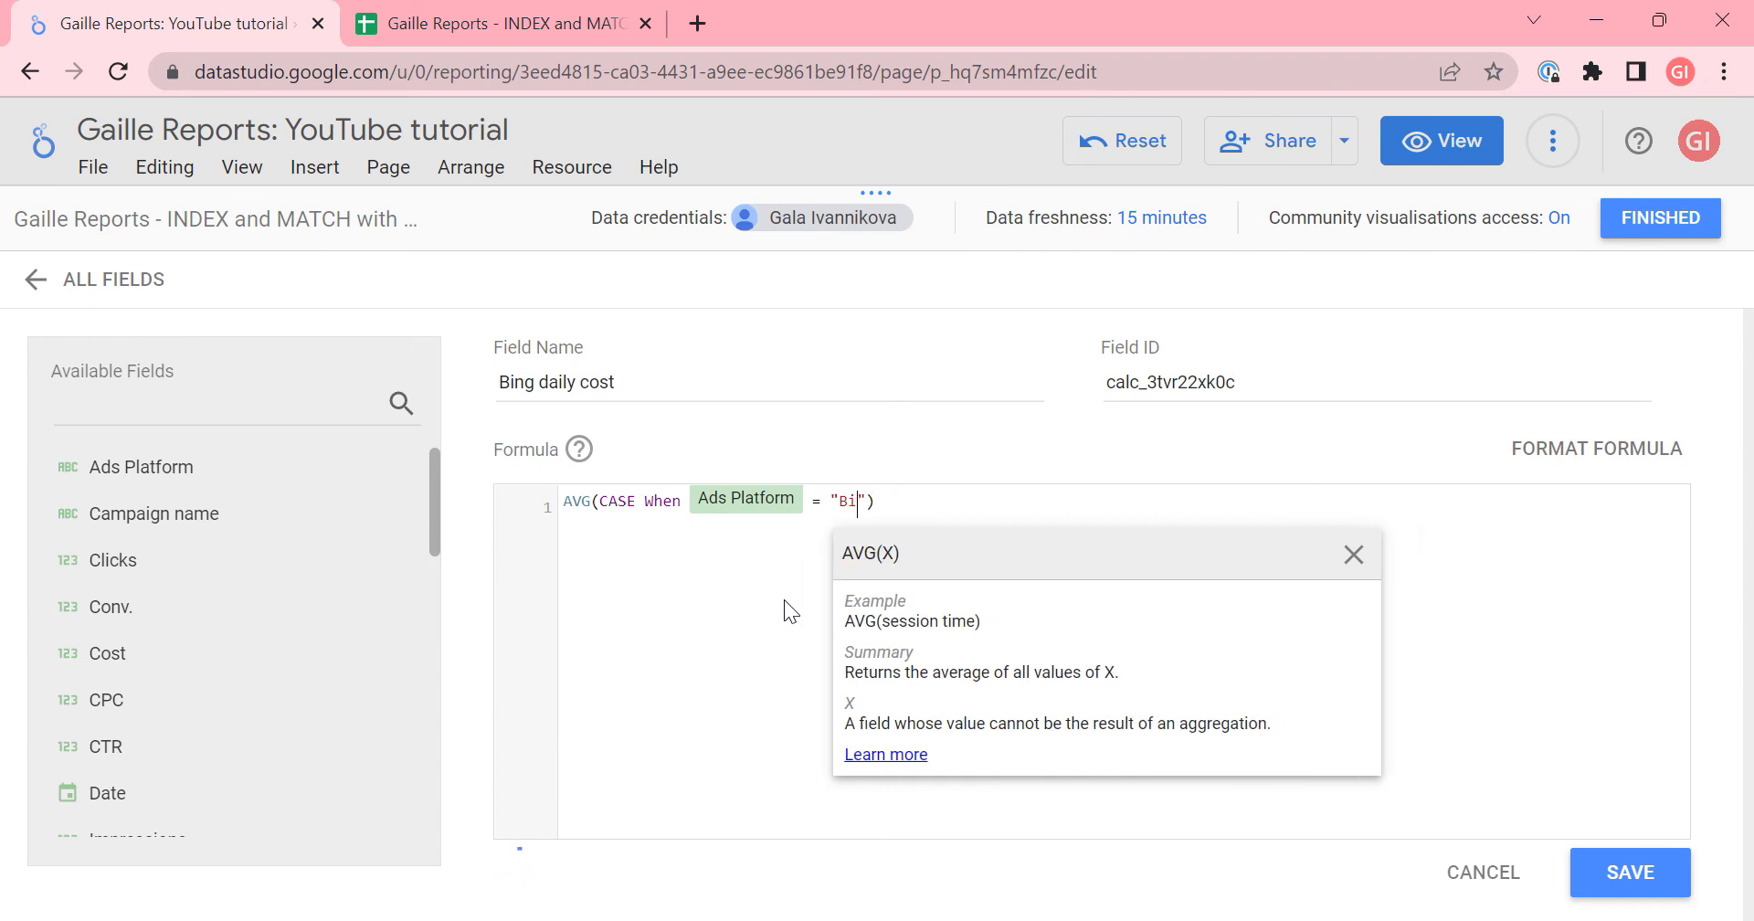
text(ng ADS)
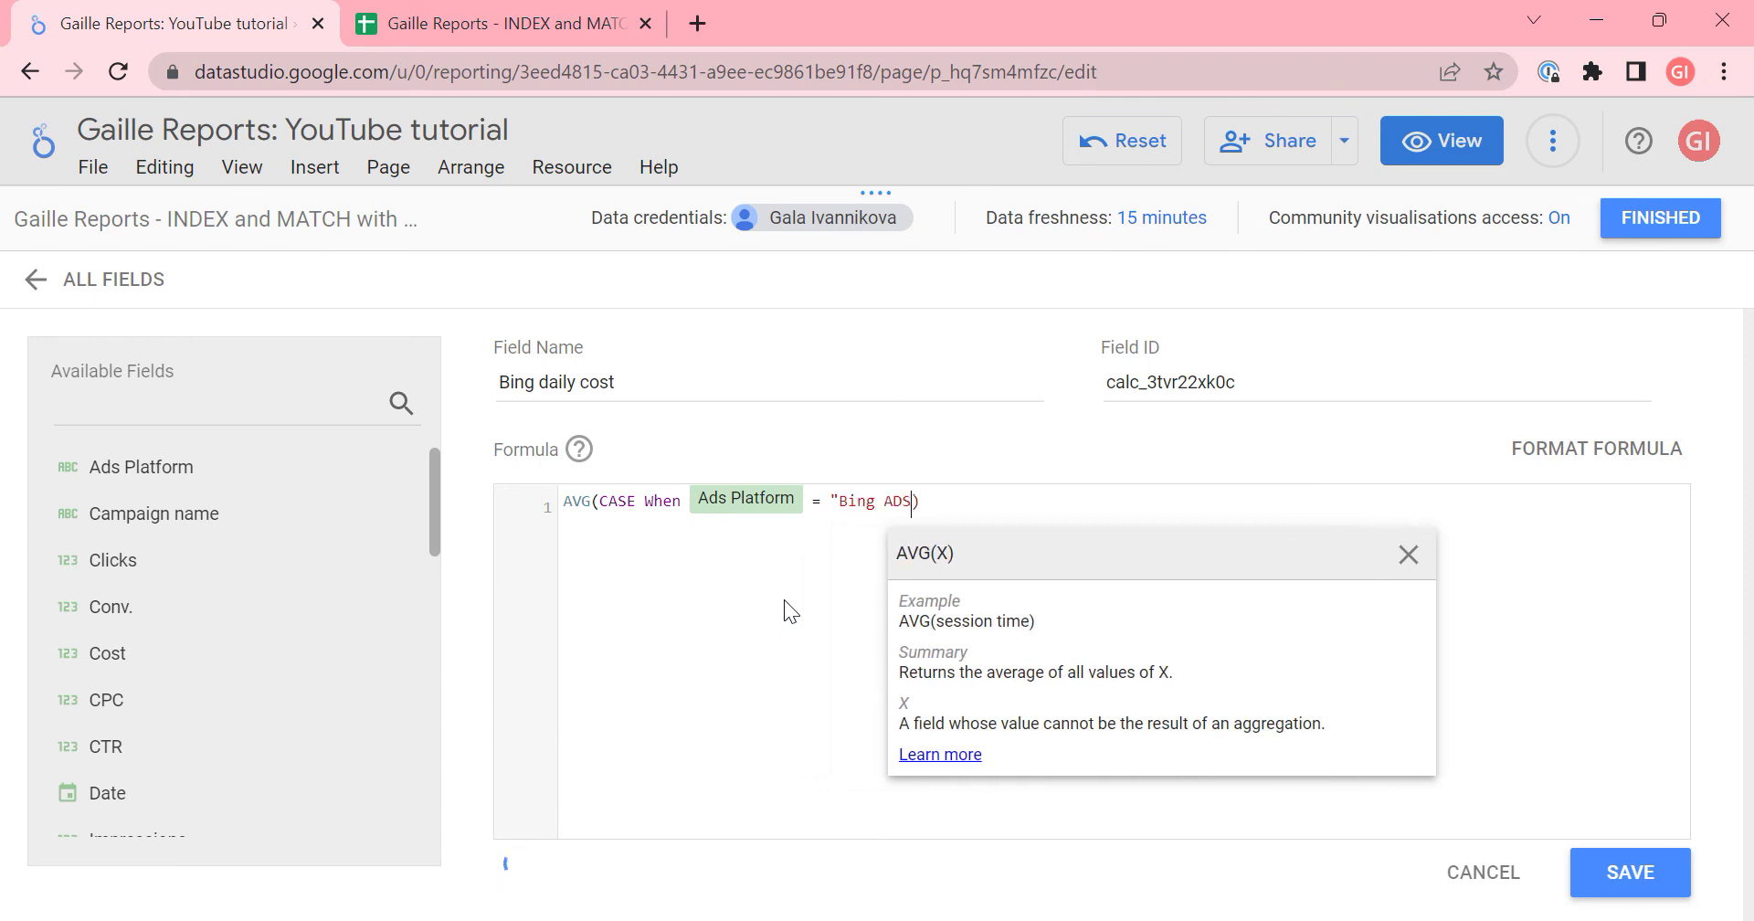
key(BackSpace)
key(BackSpace)
text(ds" )
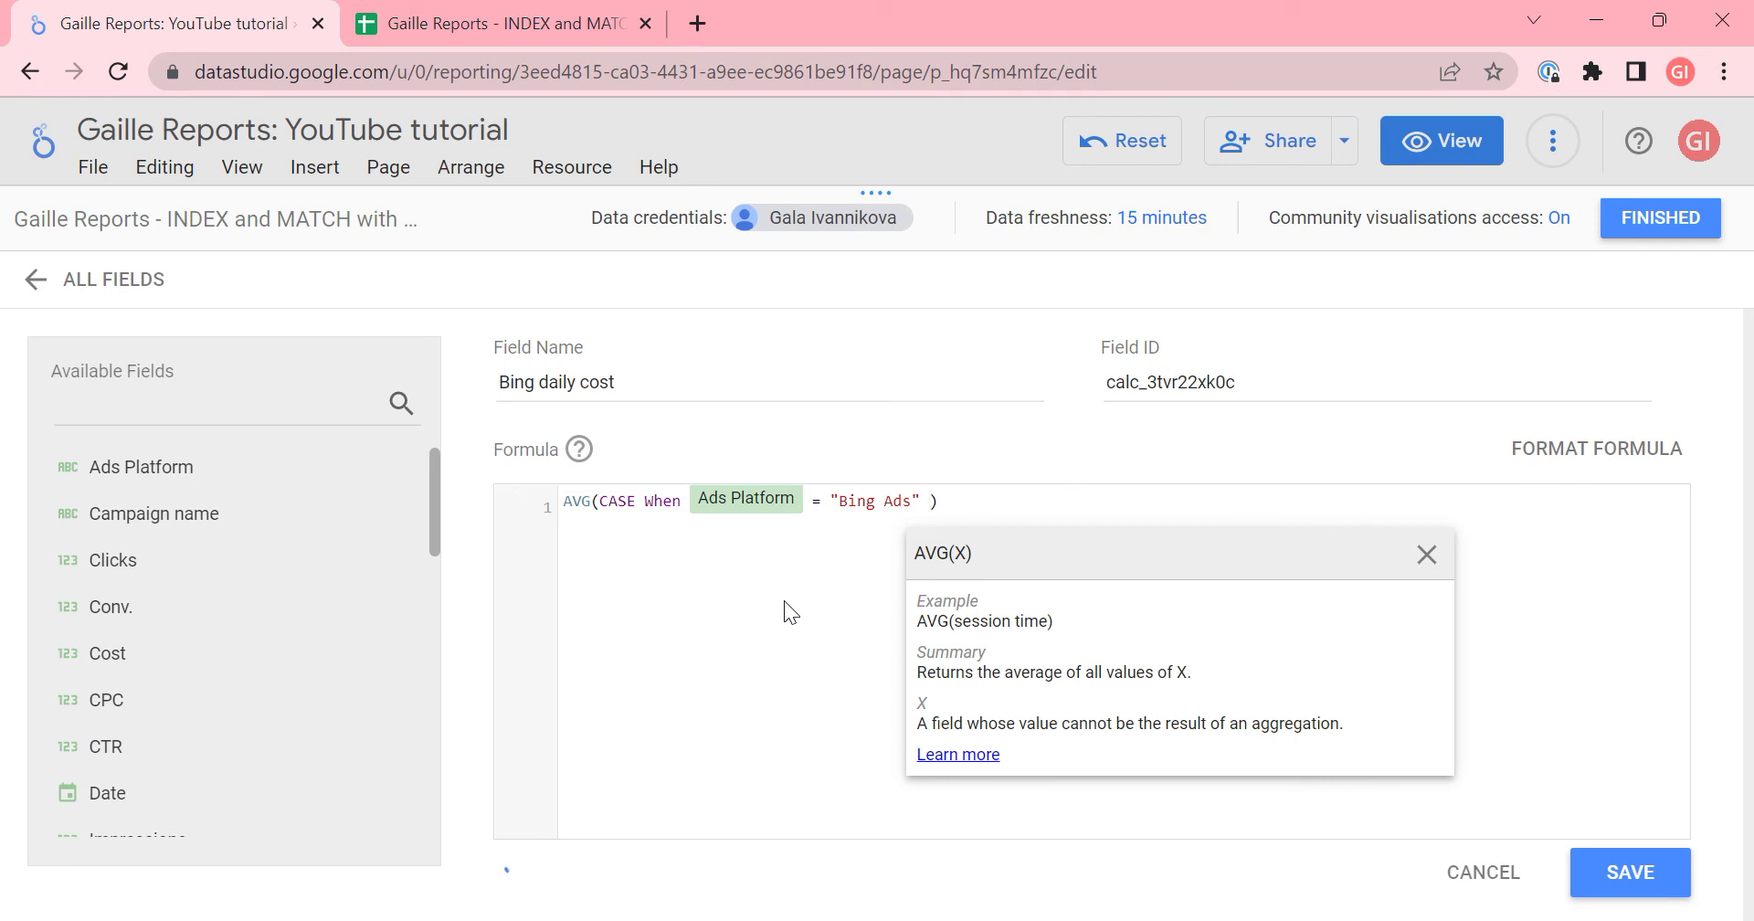
- Complete the Bing daily cost formula with then Cost else 0 end inside the AVG parentheses and save the field
text(then )
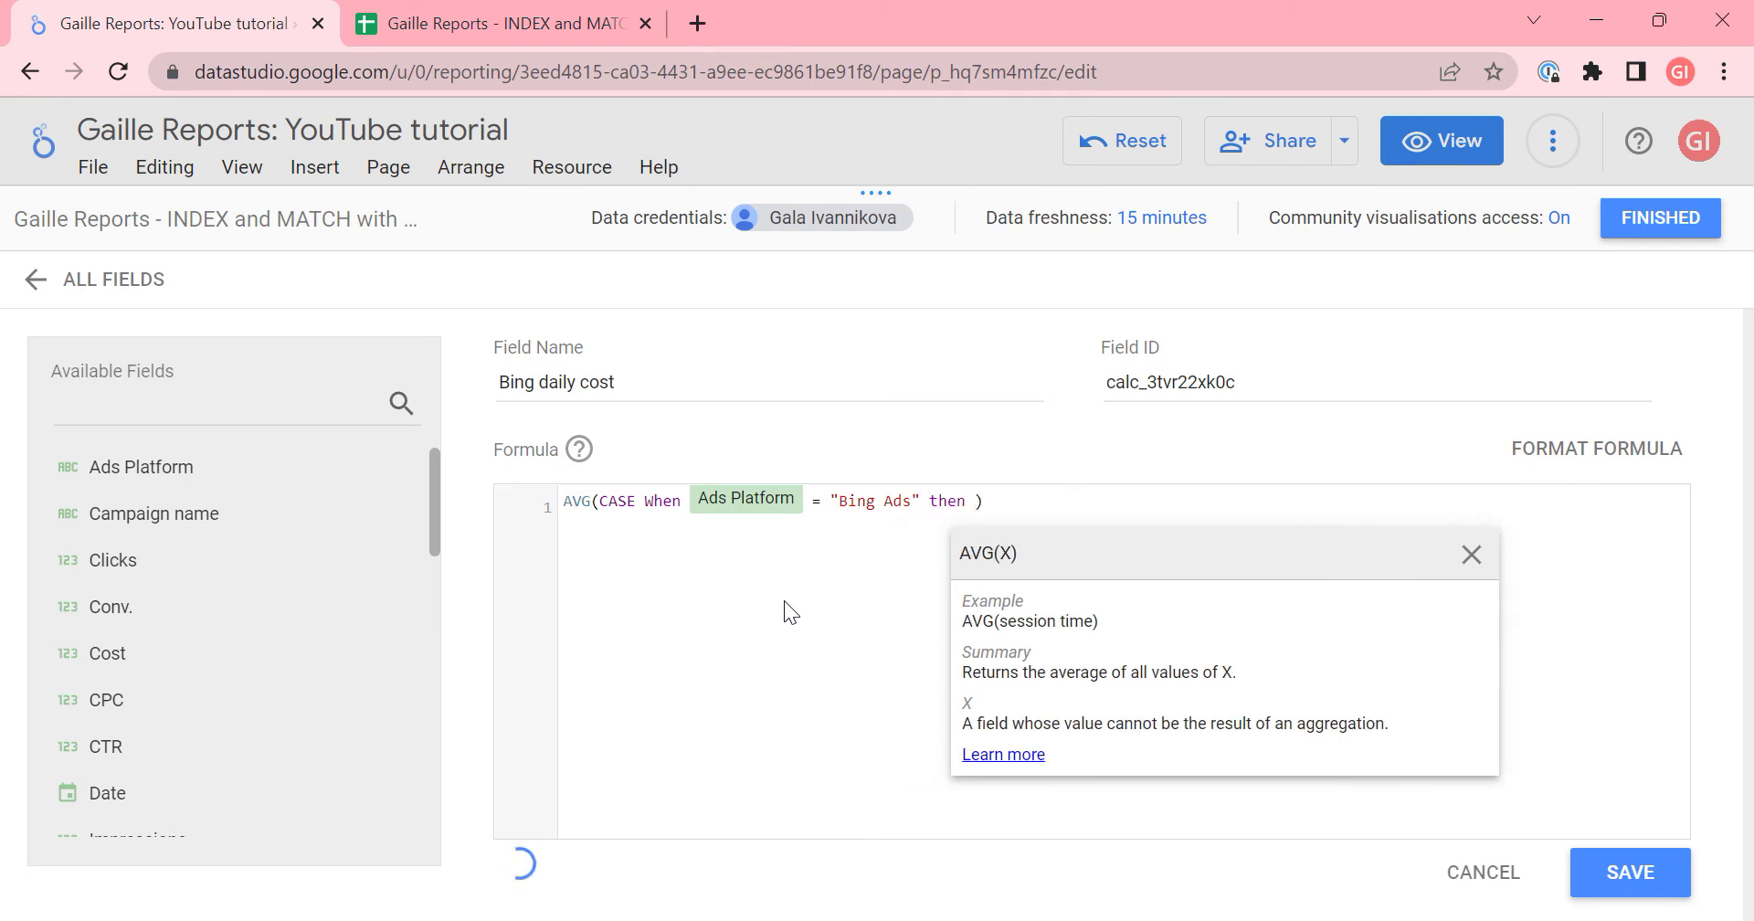
text(Cost else )
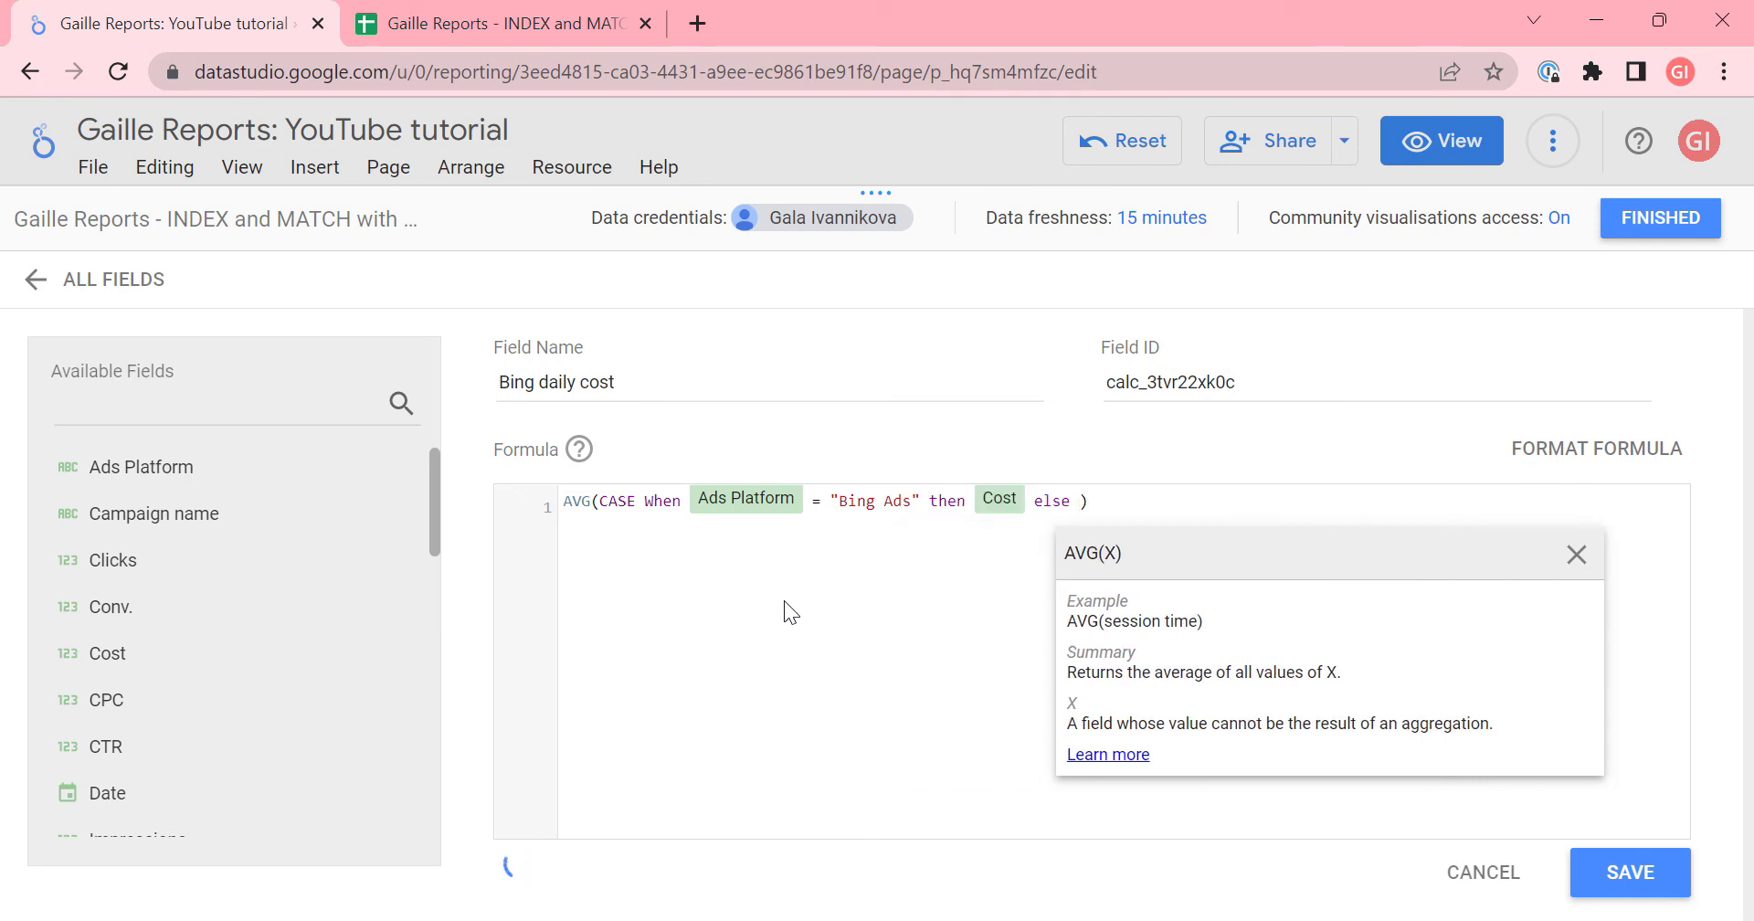
text(0 end)
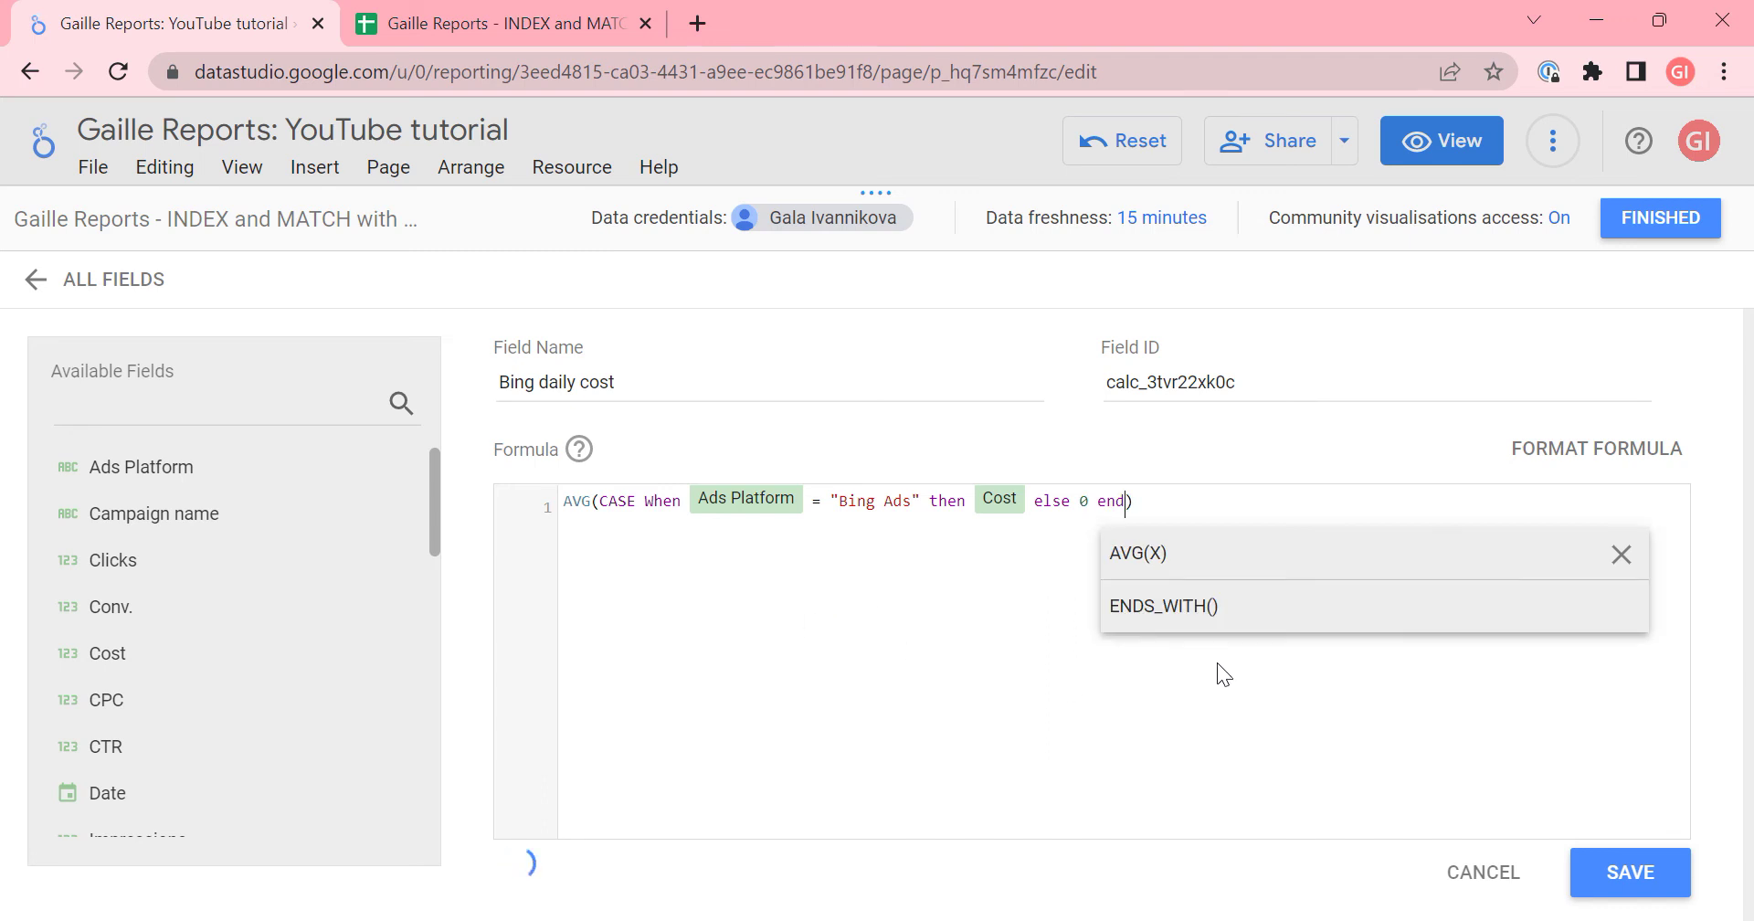
click(1218, 661)
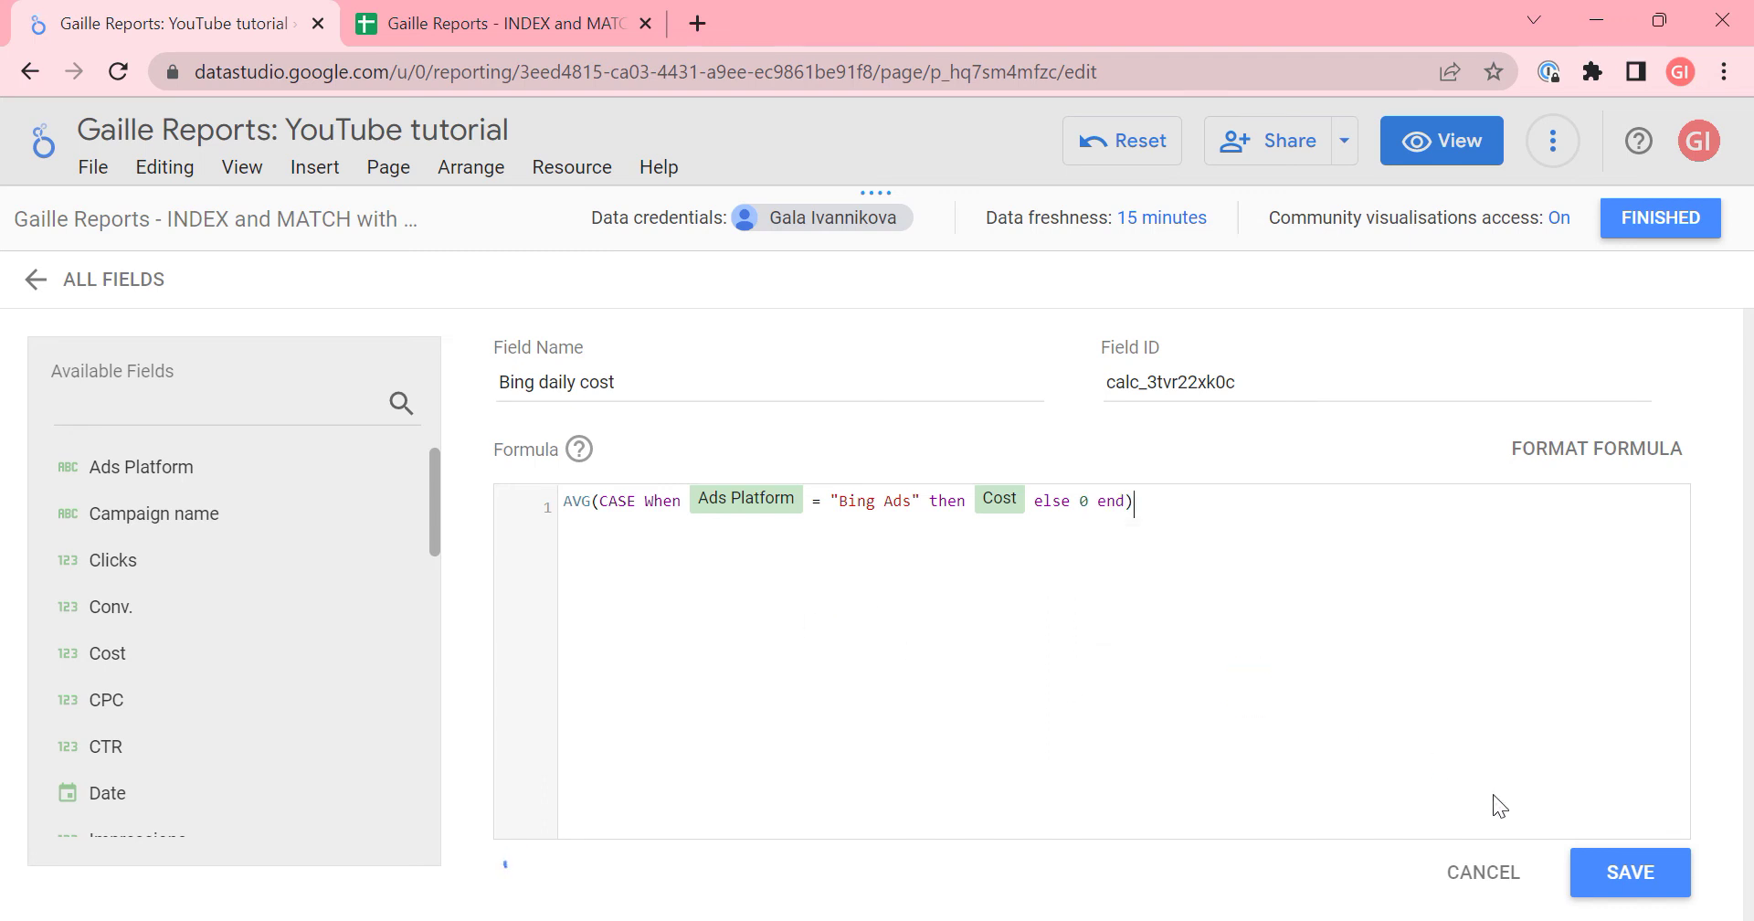
click(1641, 876)
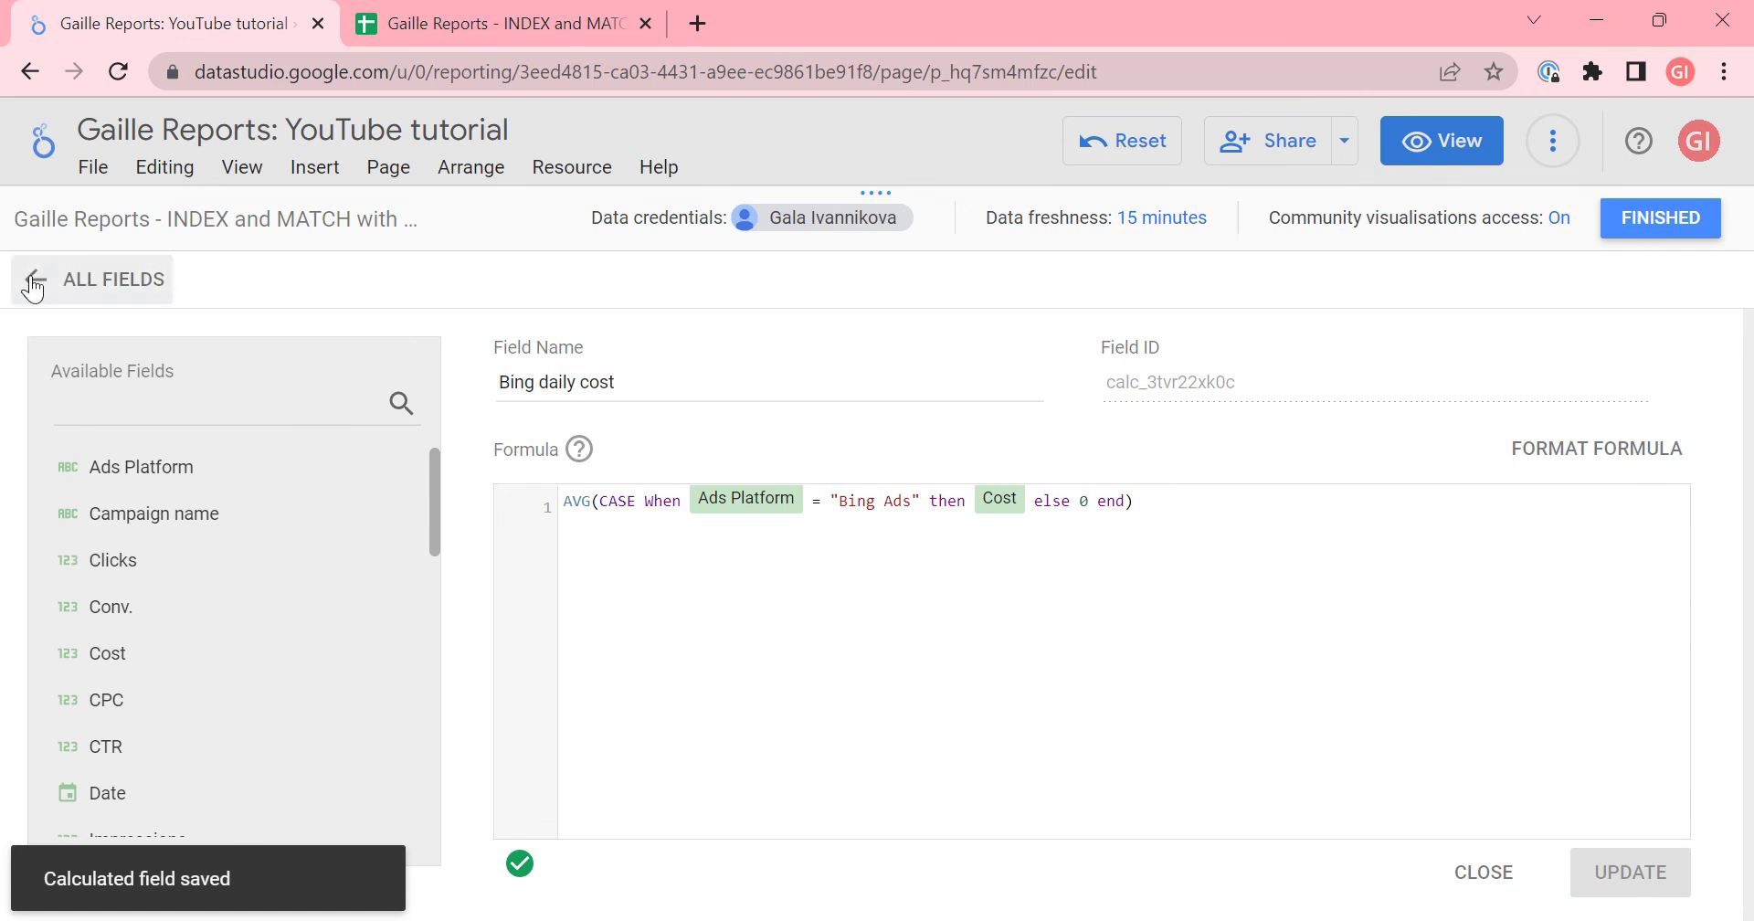
- Replace the Avg. Daily Cost formula with Google daily cost + Bing daily cost, save the field and finish editing the data source
click(33, 285)
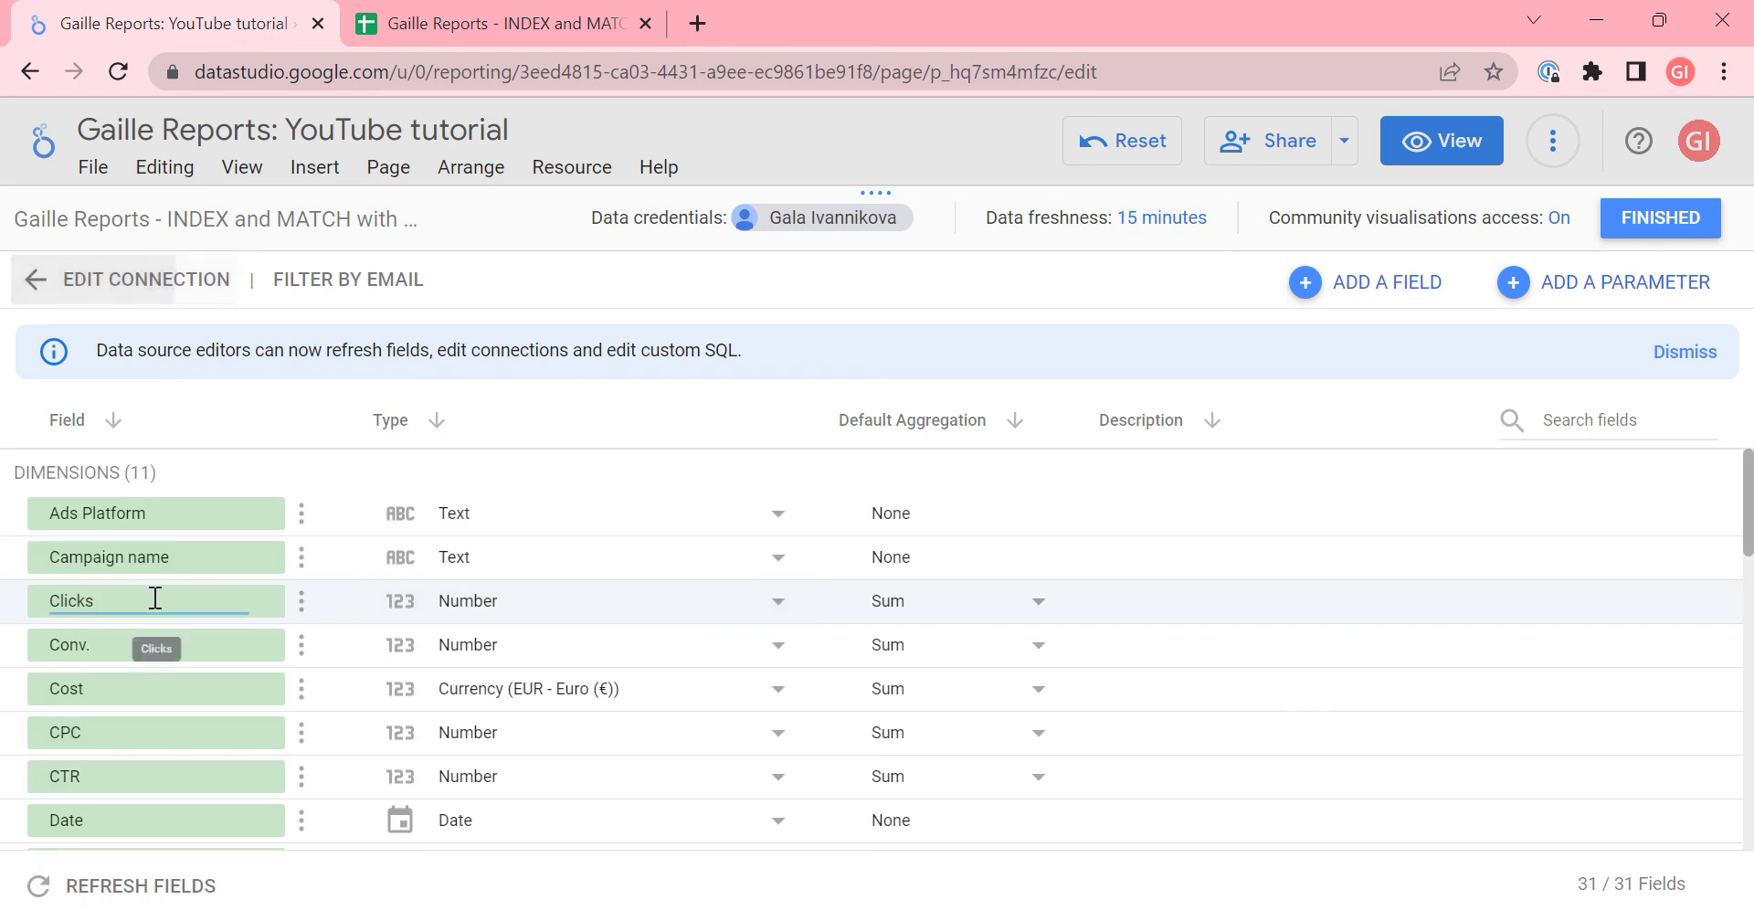
scroll(167, 681, down, 7)
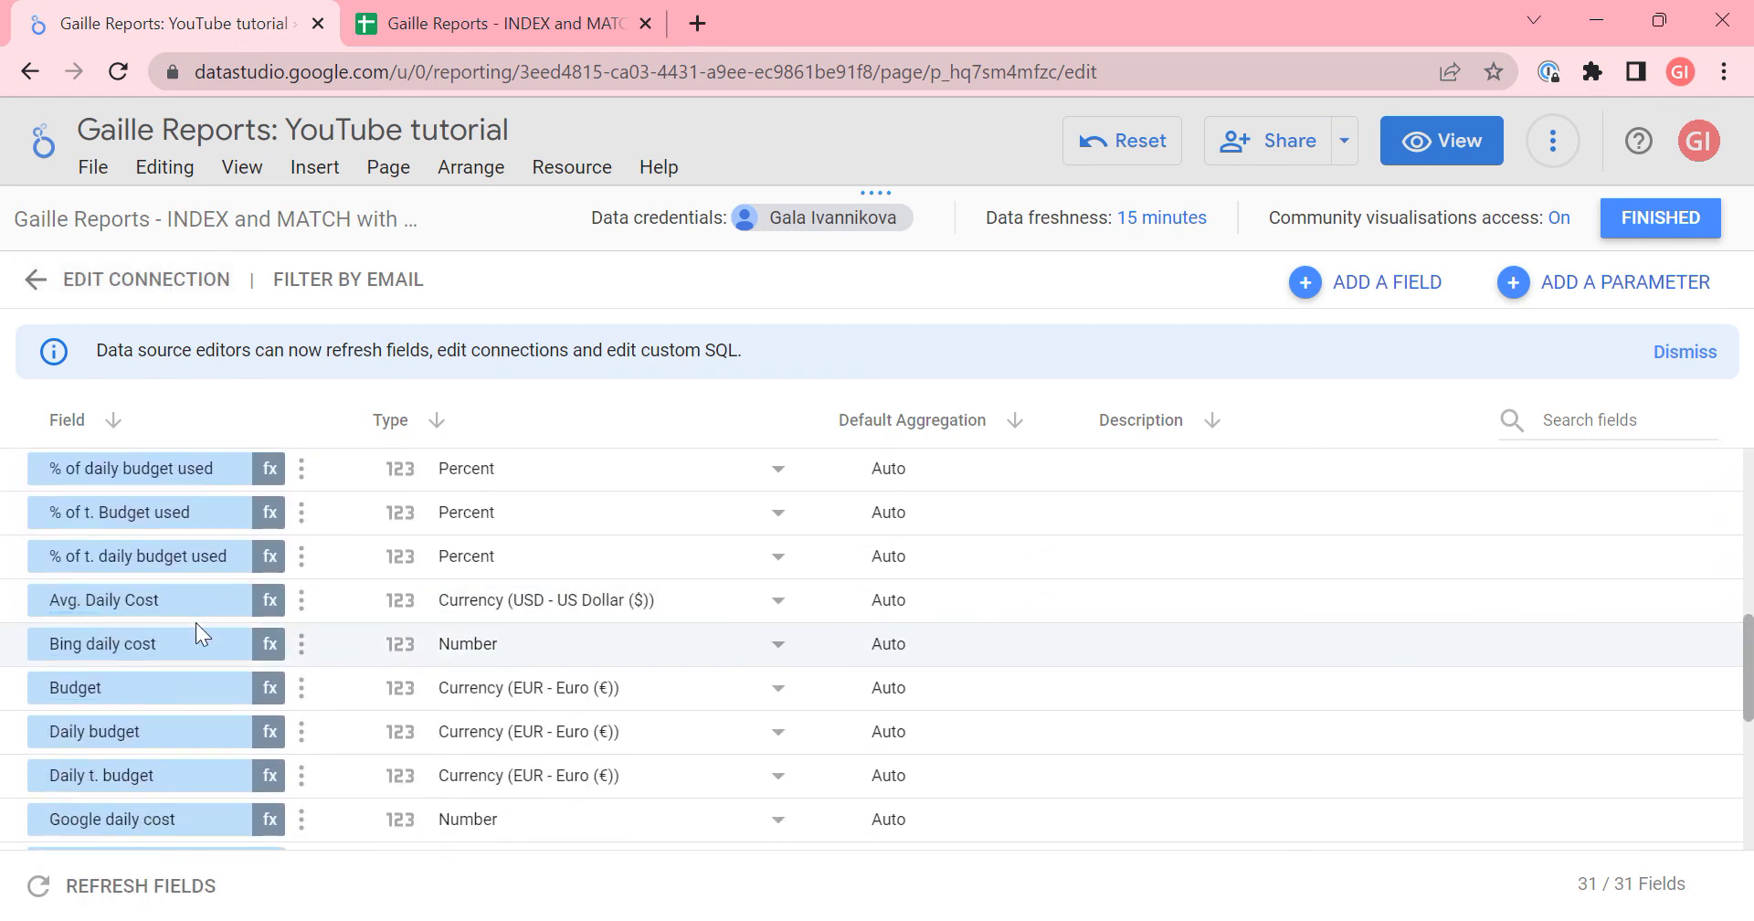
click(270, 600)
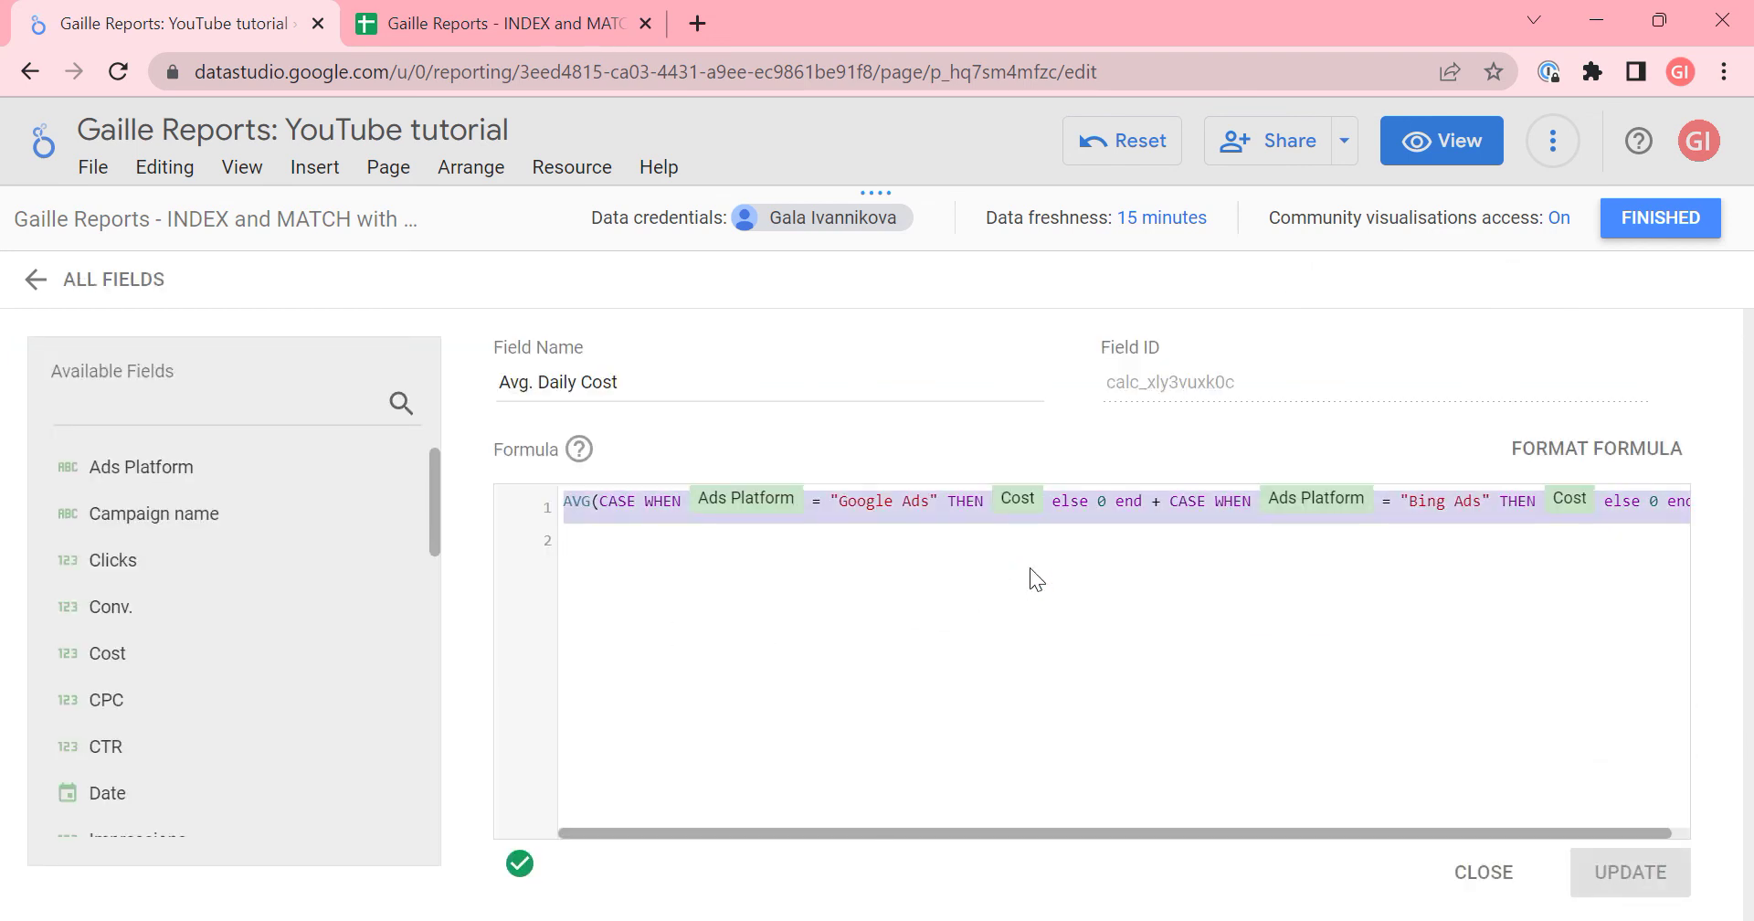
text(goo)
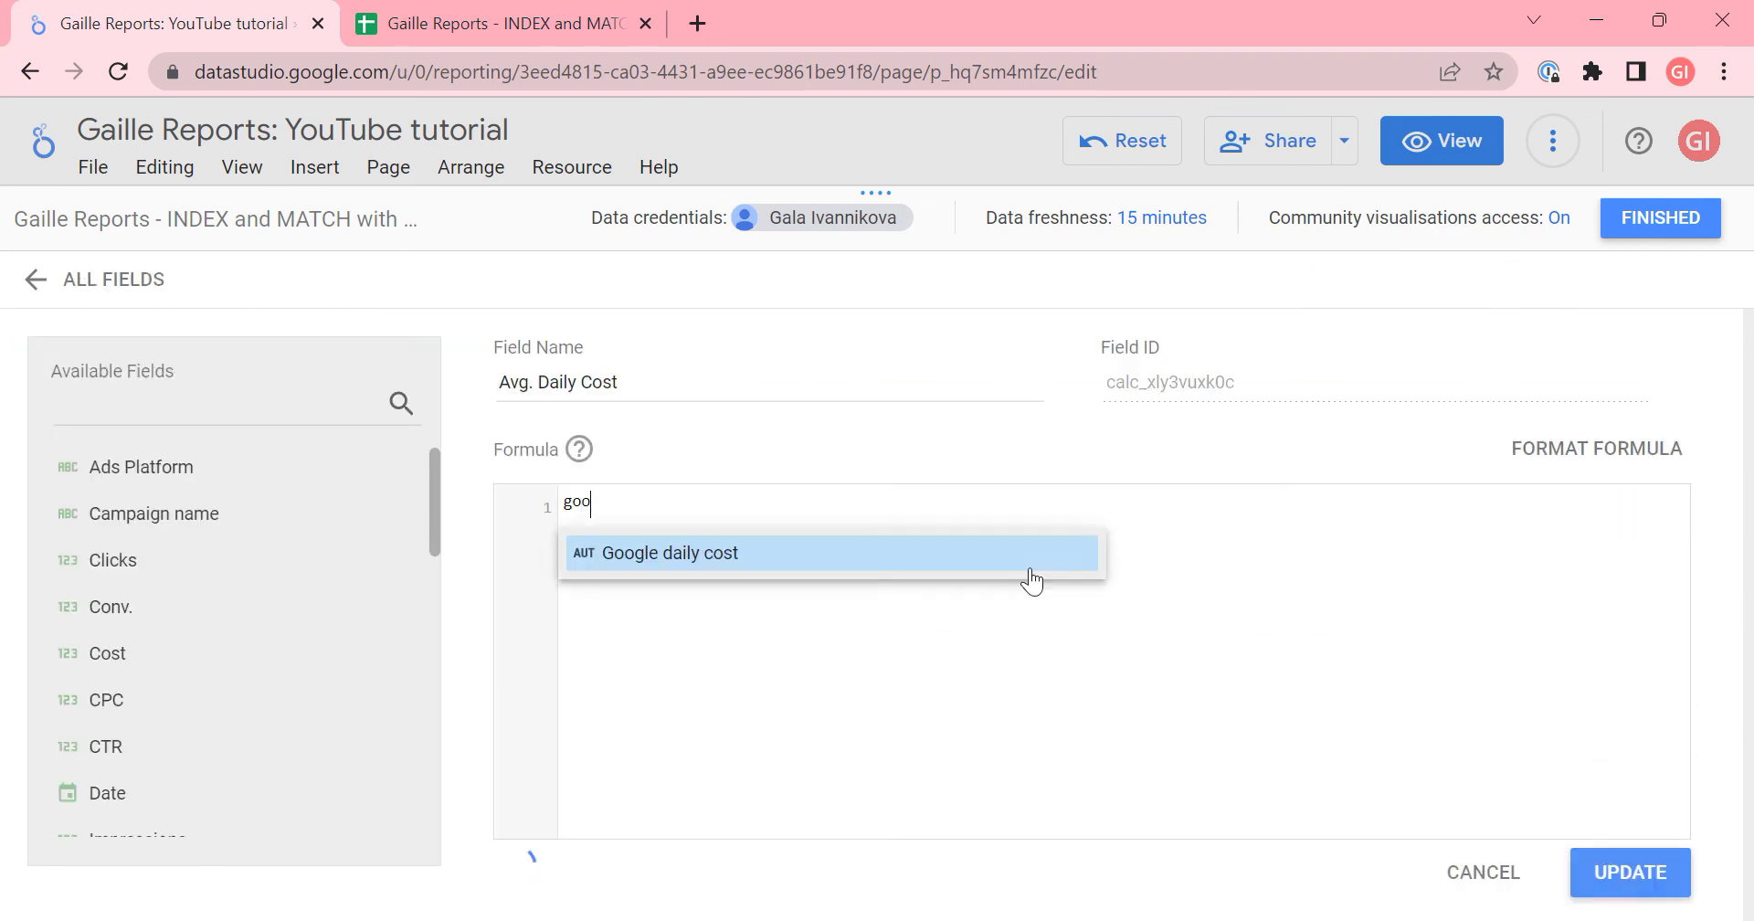
click(961, 549)
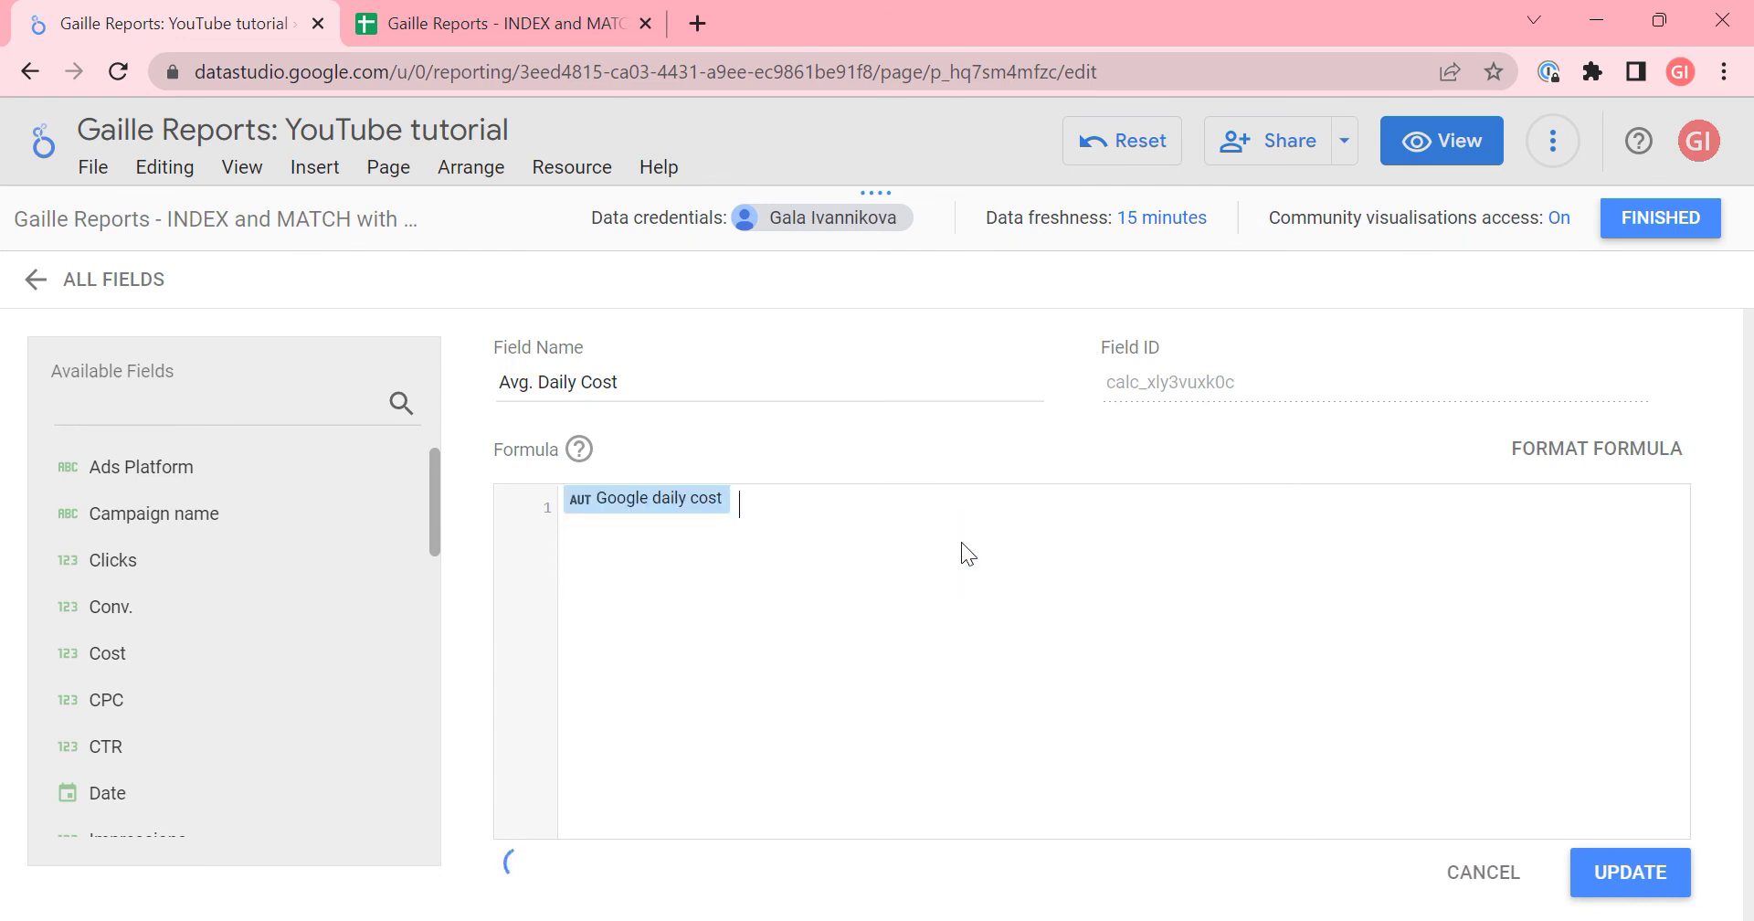
text(+ bin)
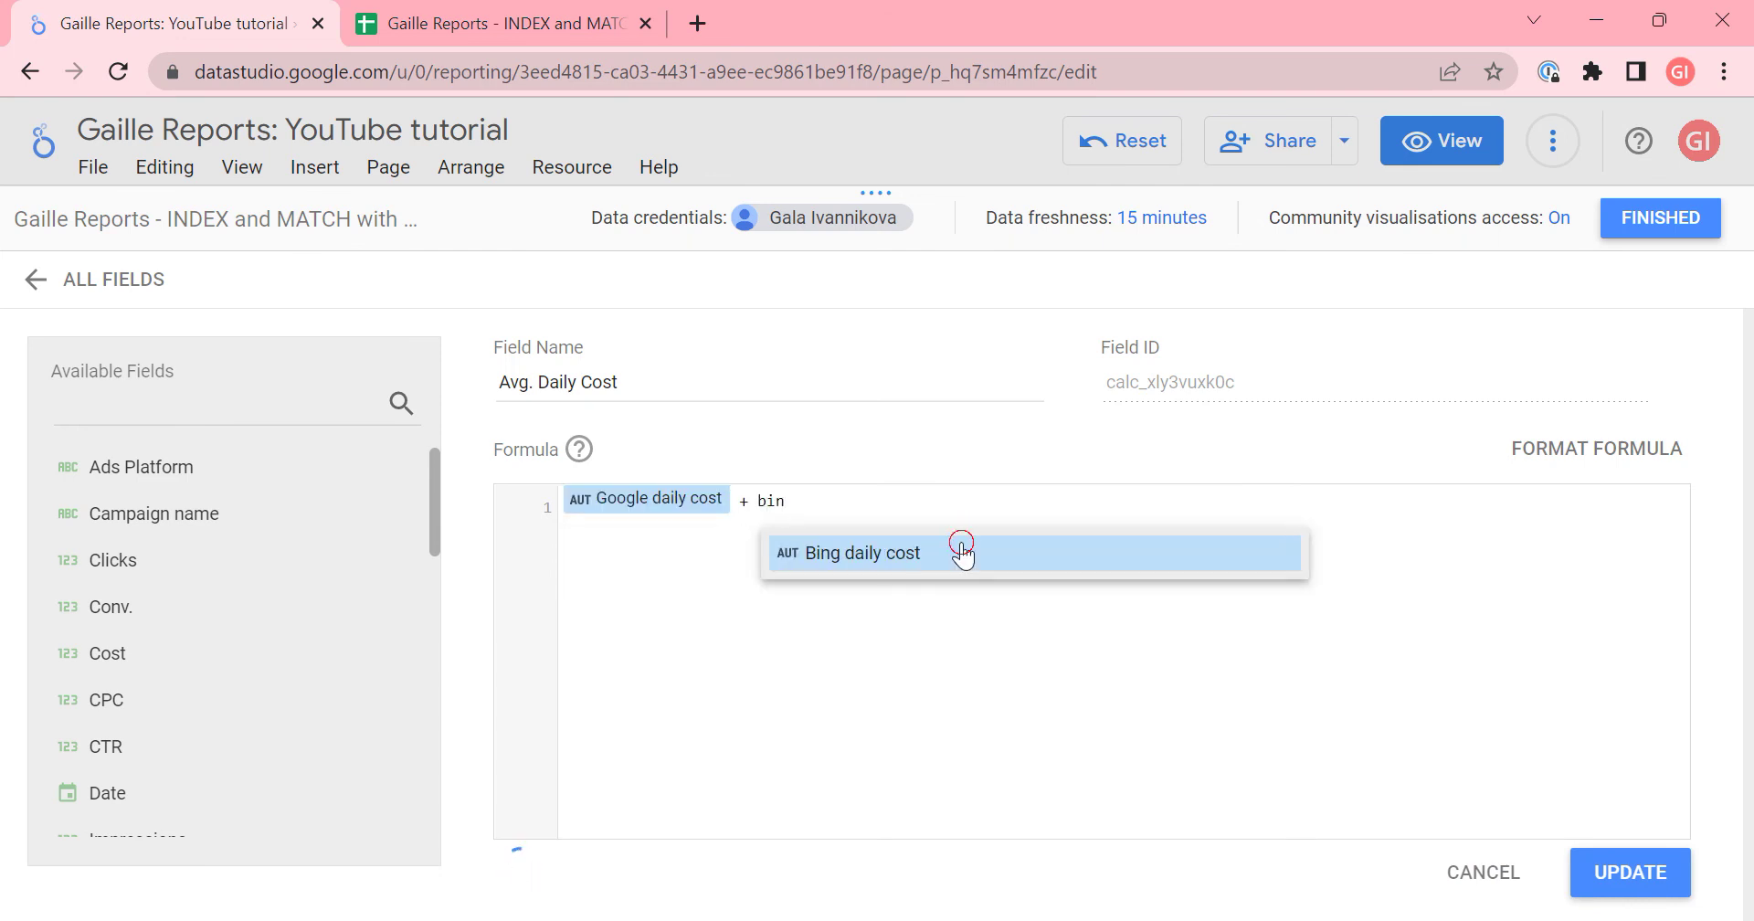
click(961, 546)
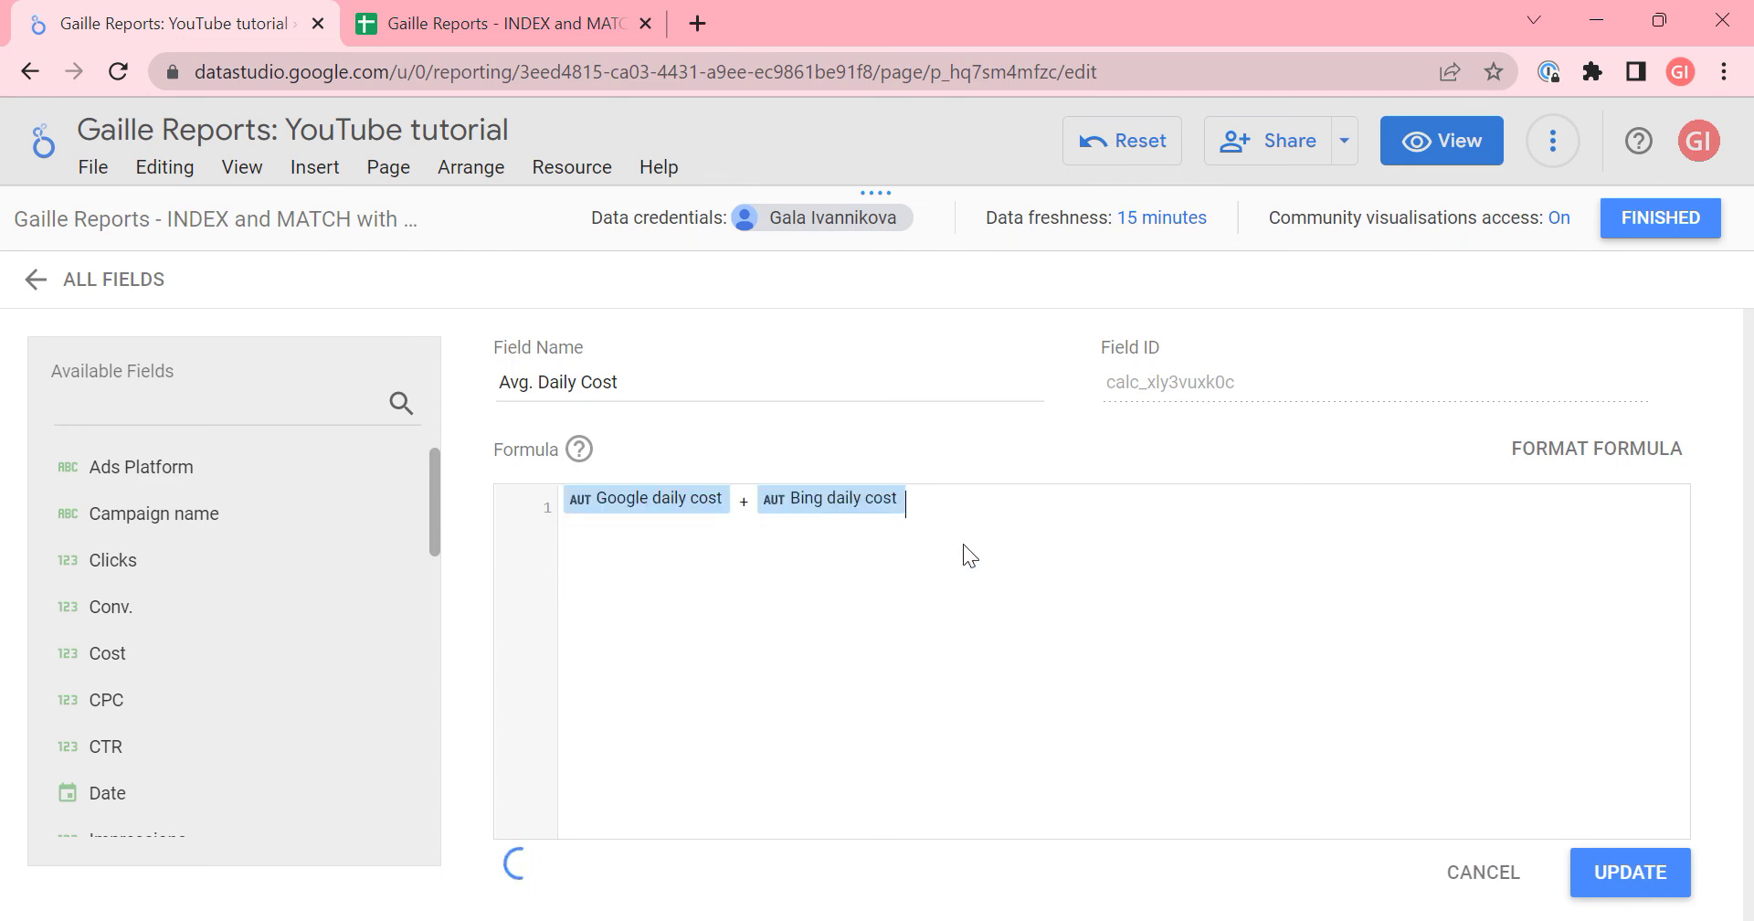
click(1664, 870)
click(1659, 224)
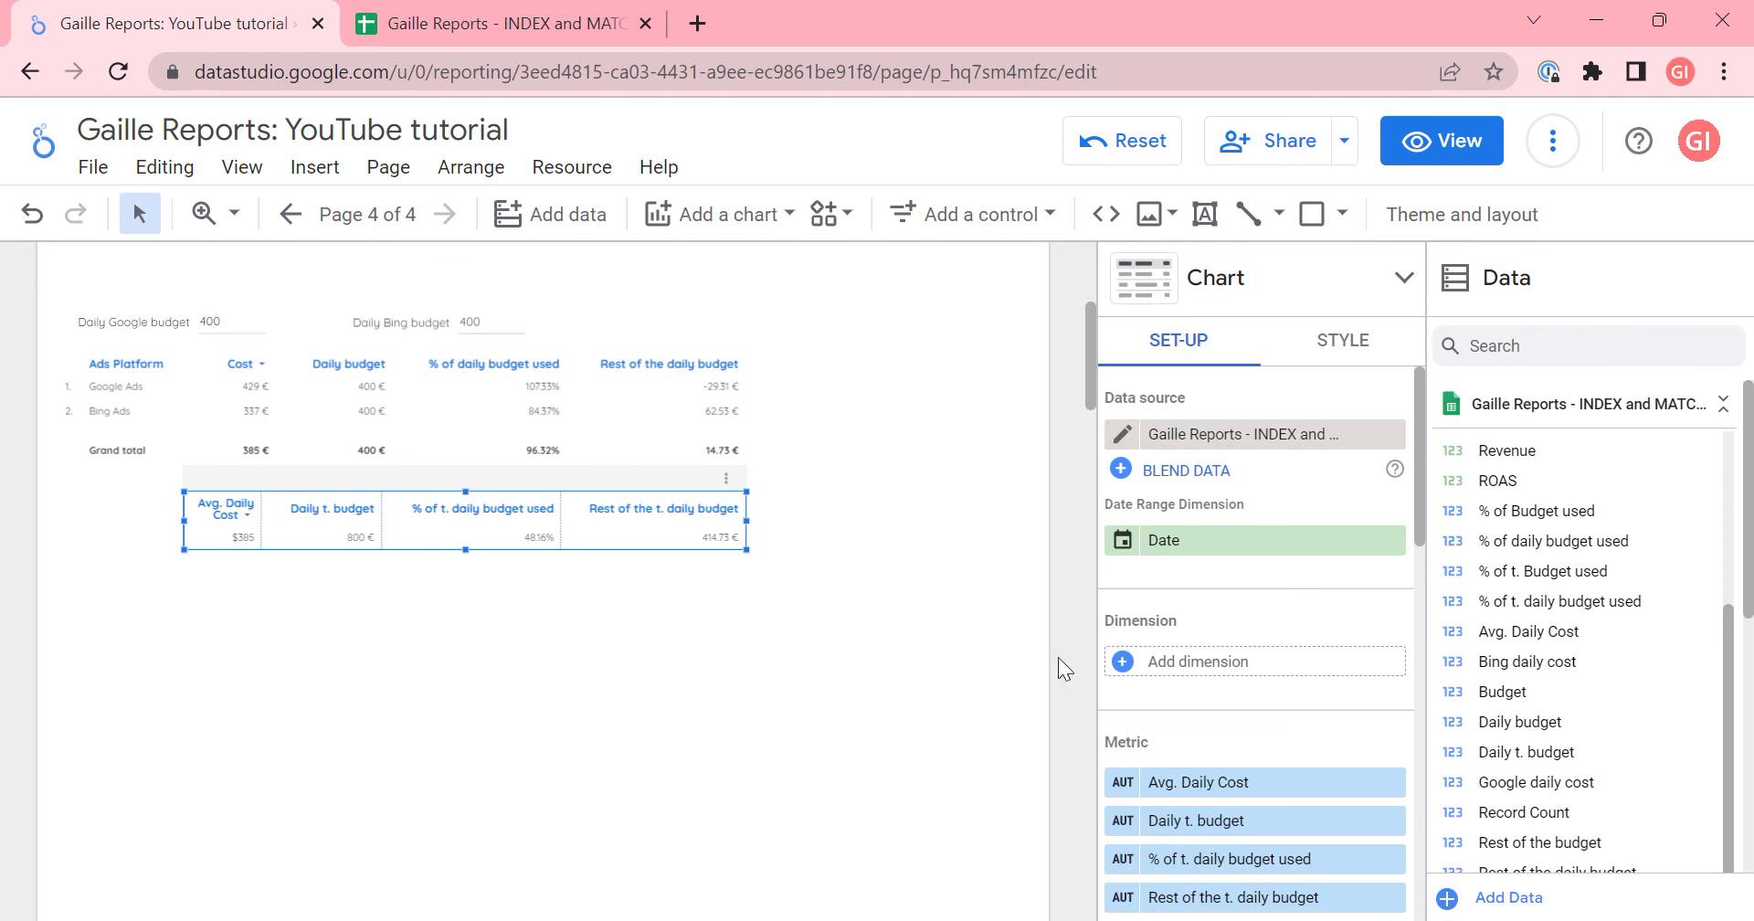
- Check the daily totals table in the report's view mode and return to editing
click(1124, 783)
key(Escape)
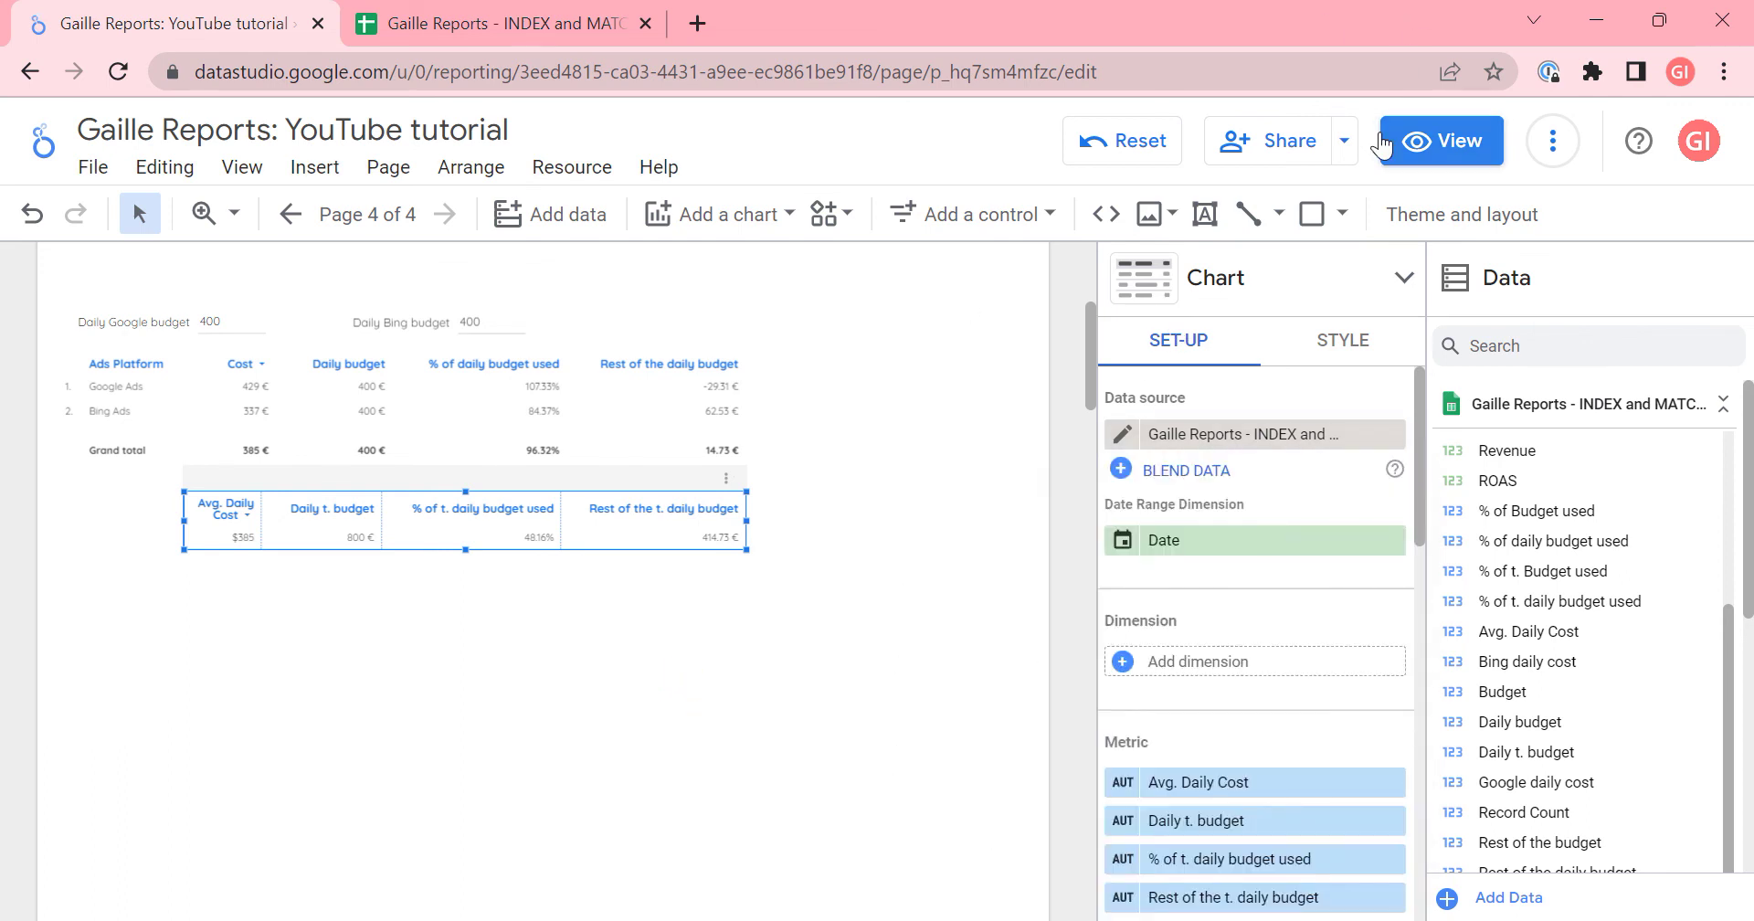
key(ctrl+shift+p)
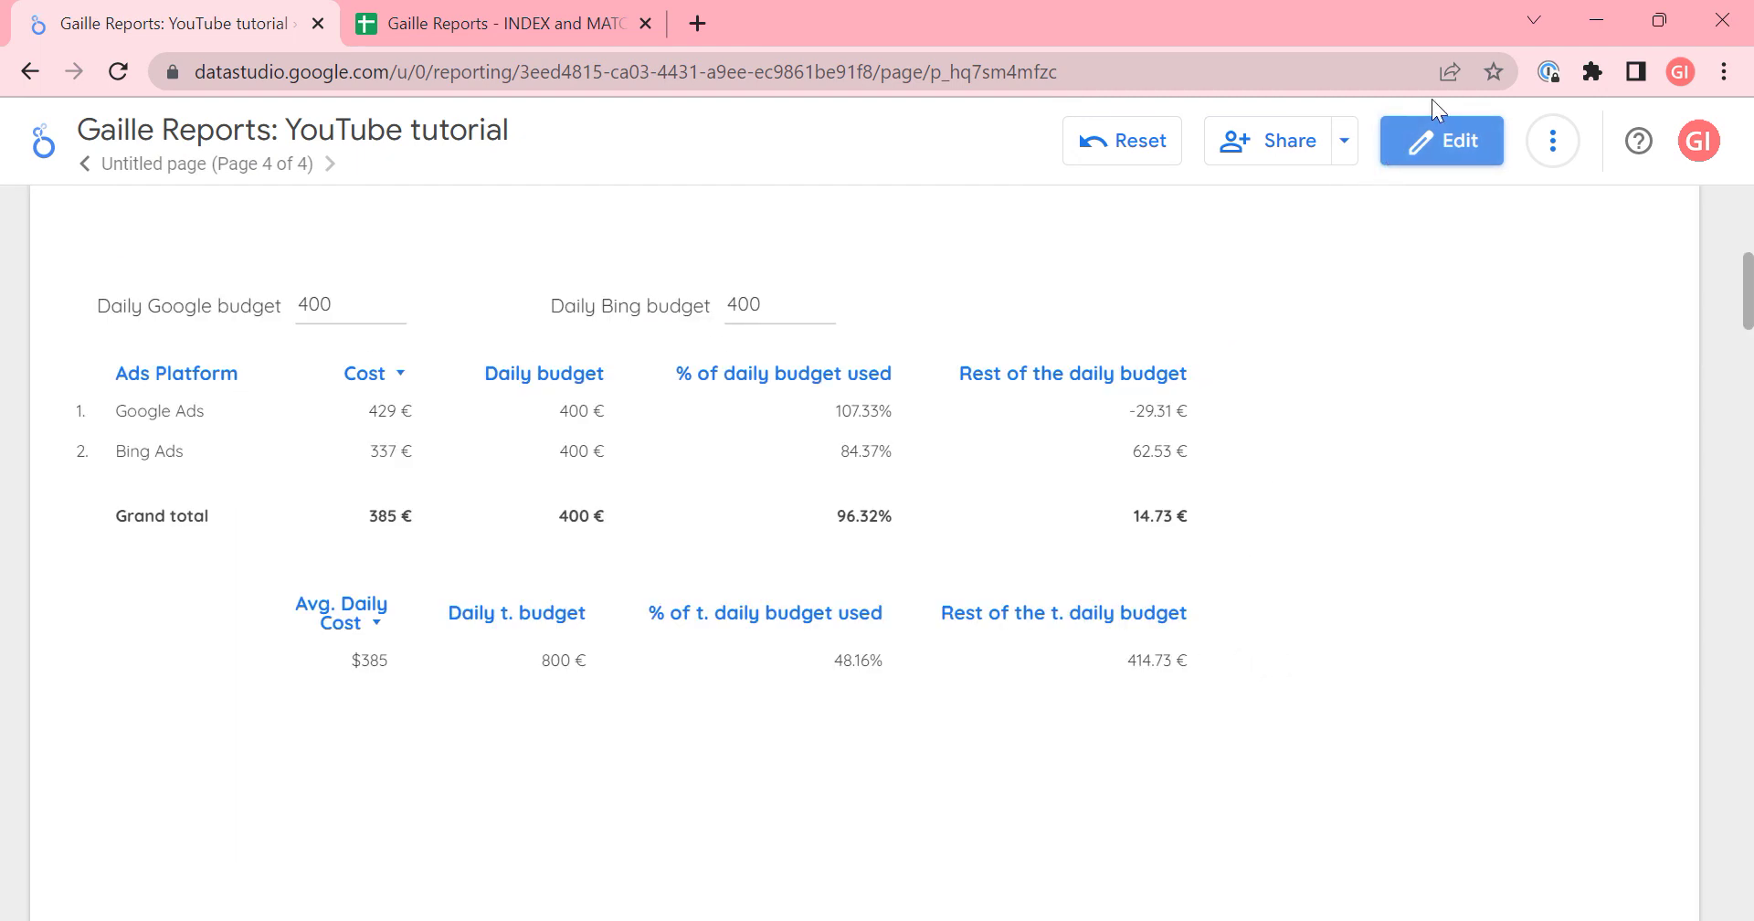
click(1446, 140)
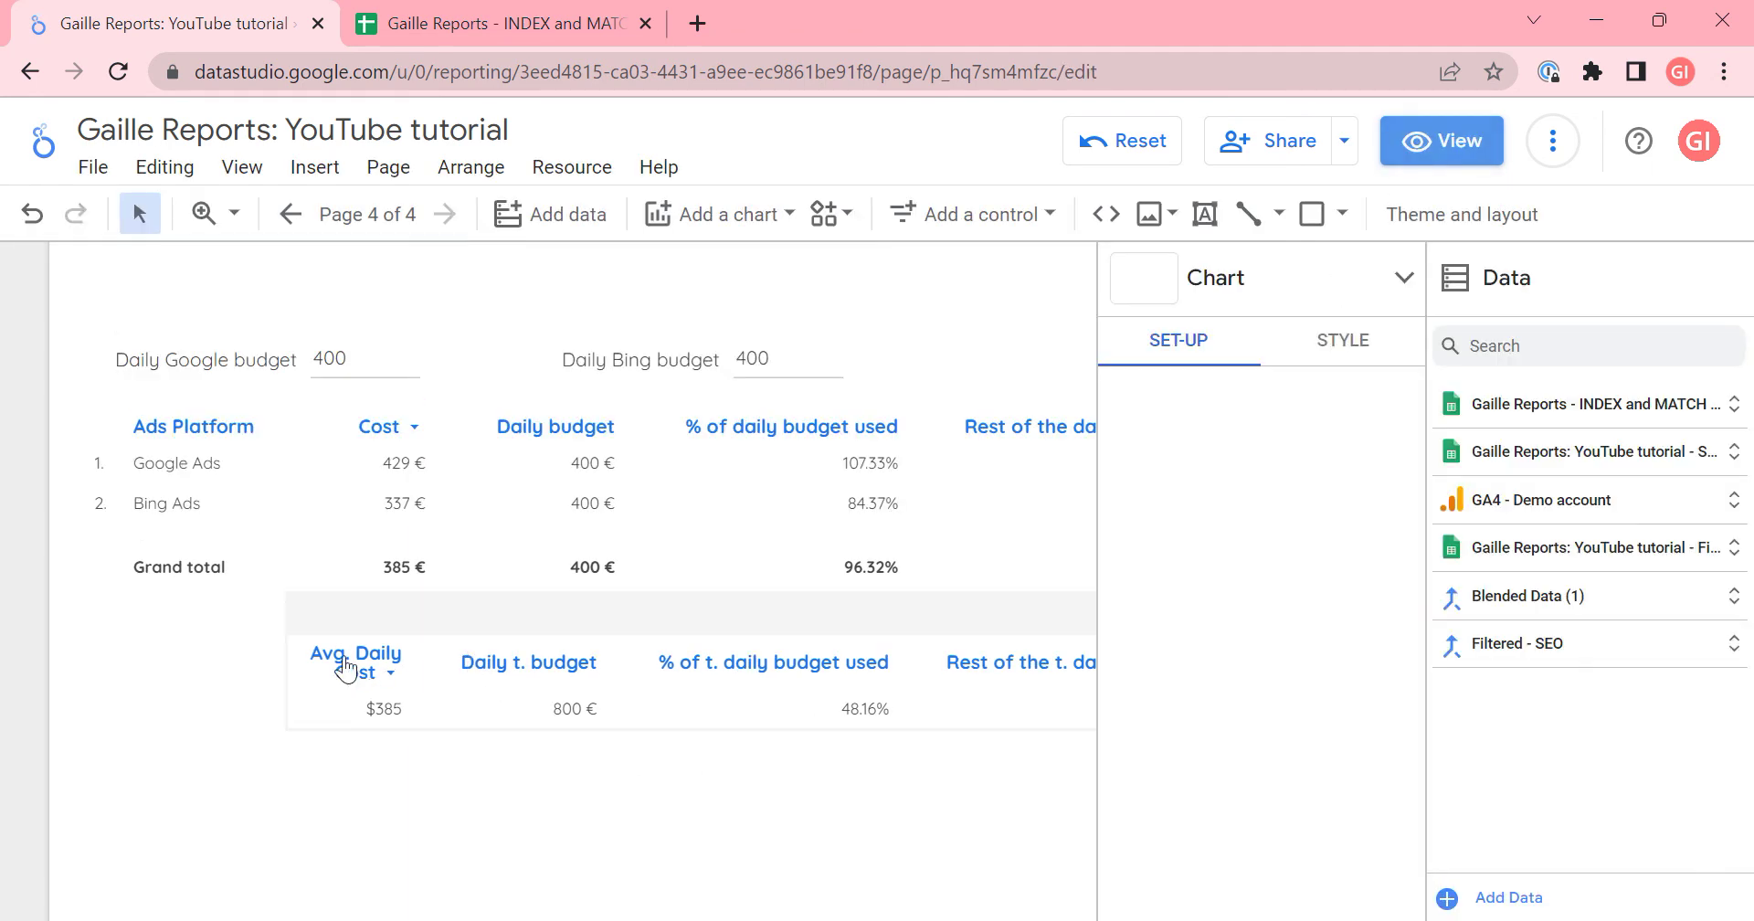
- Try to wrap Google daily cost + Bing daily cost in SUM() in the Avg. Daily Cost formula of the daily totals table
click(322, 528)
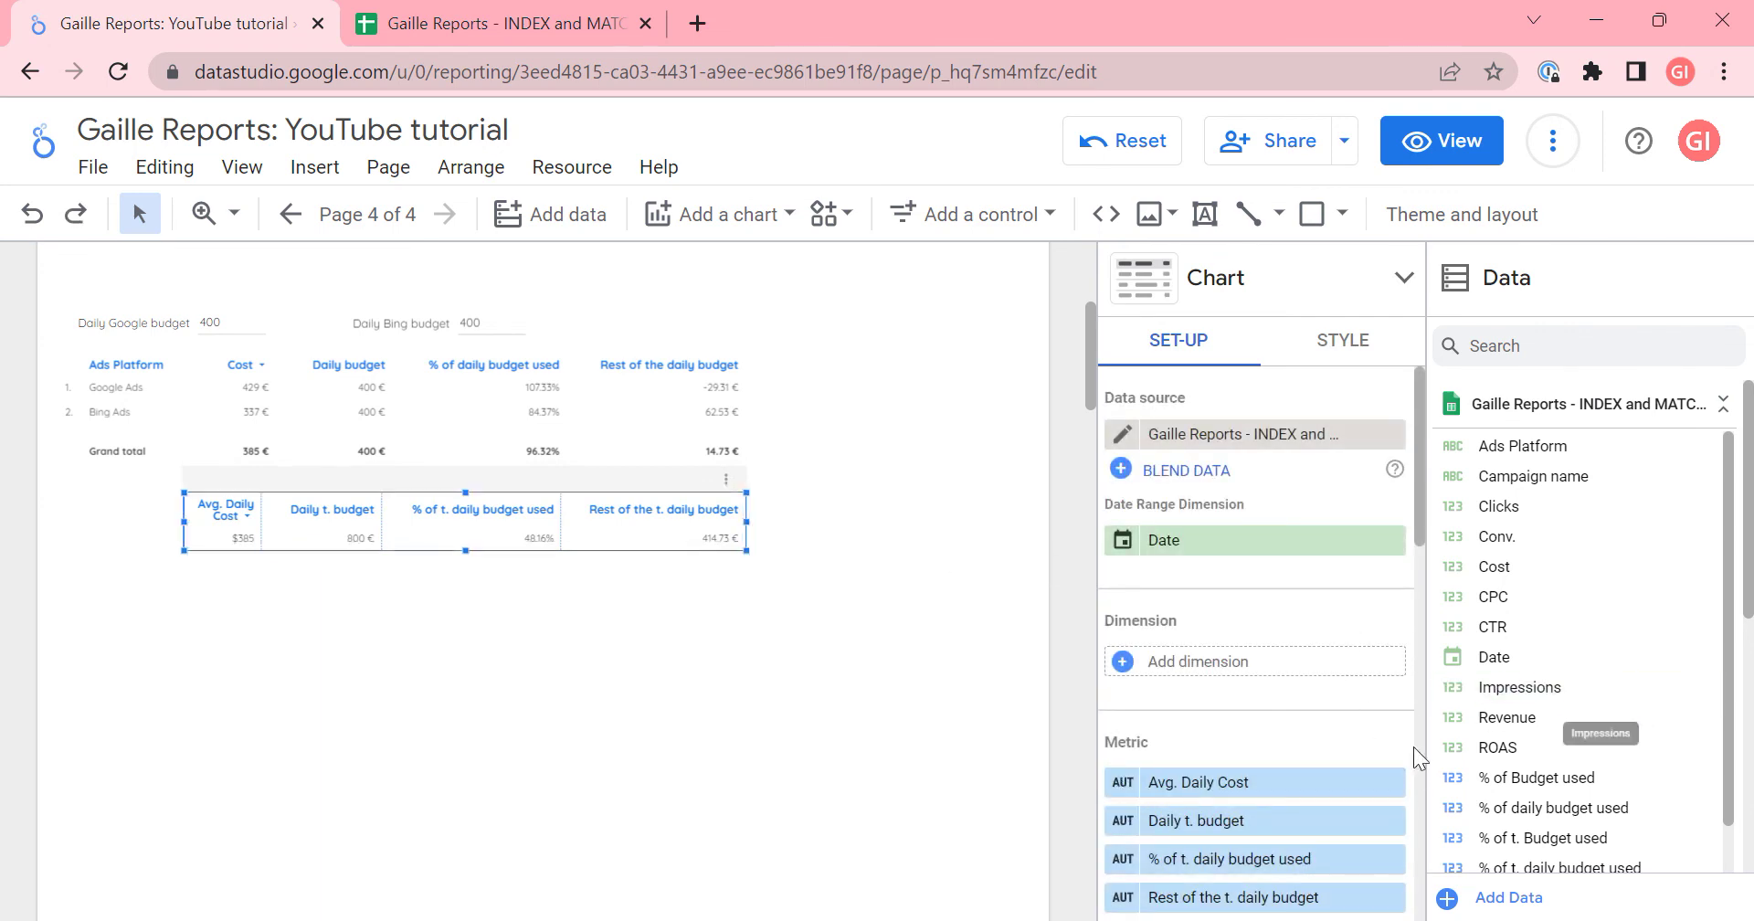
scroll(1480, 685, down, 4)
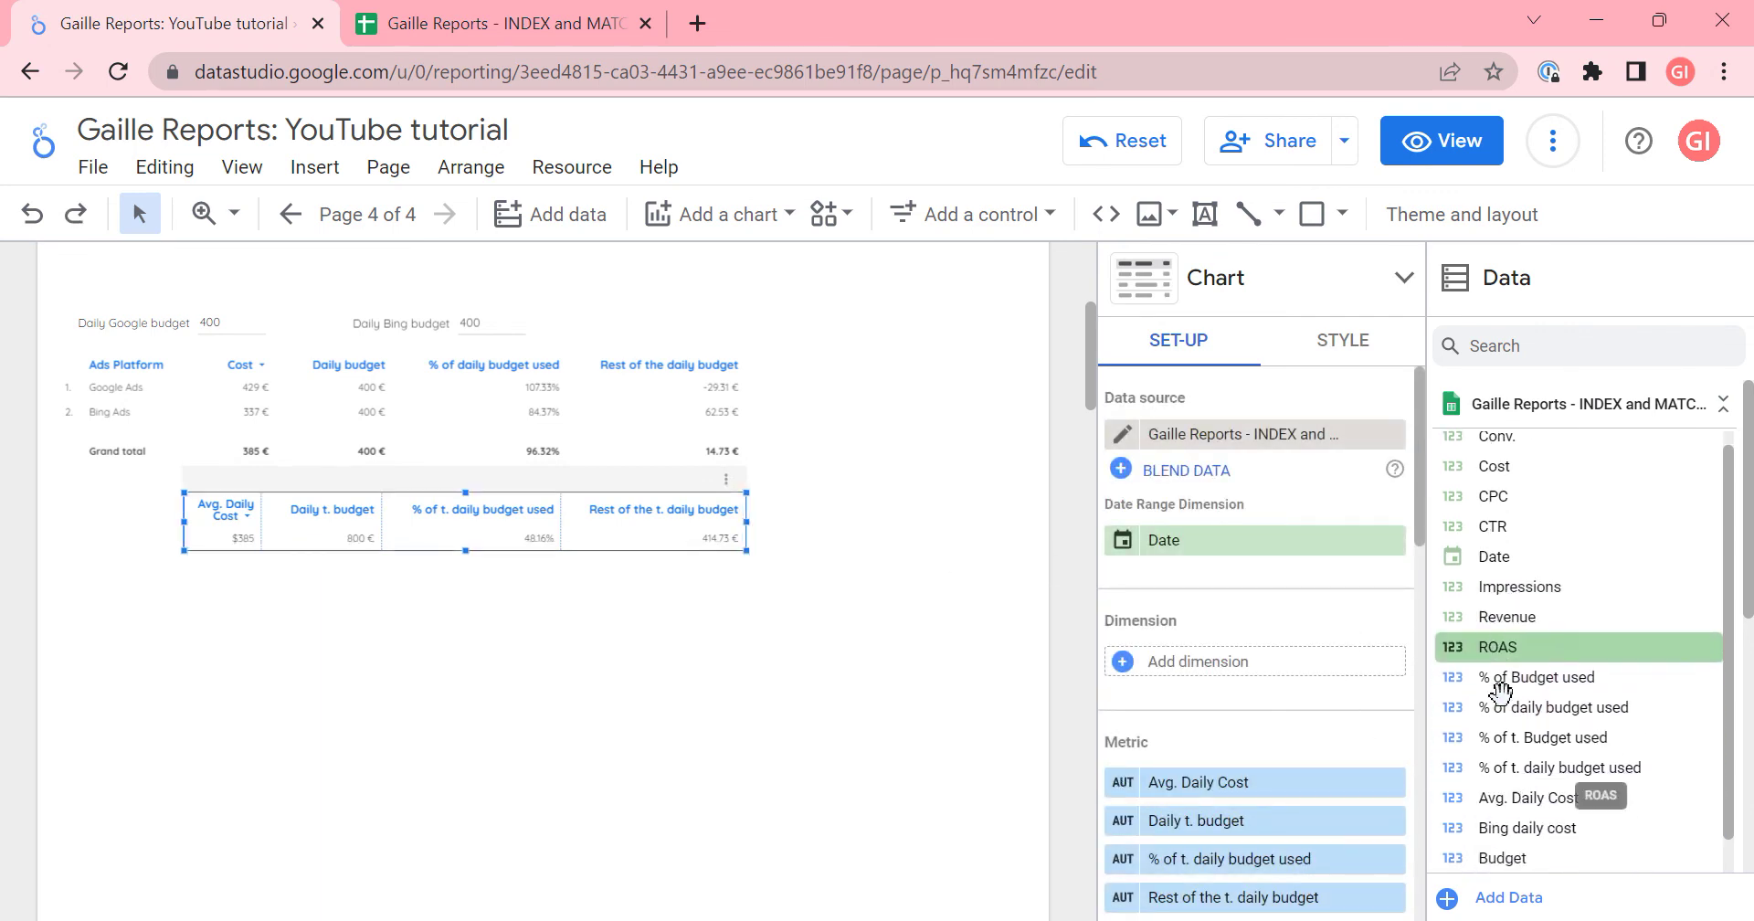
click(1452, 573)
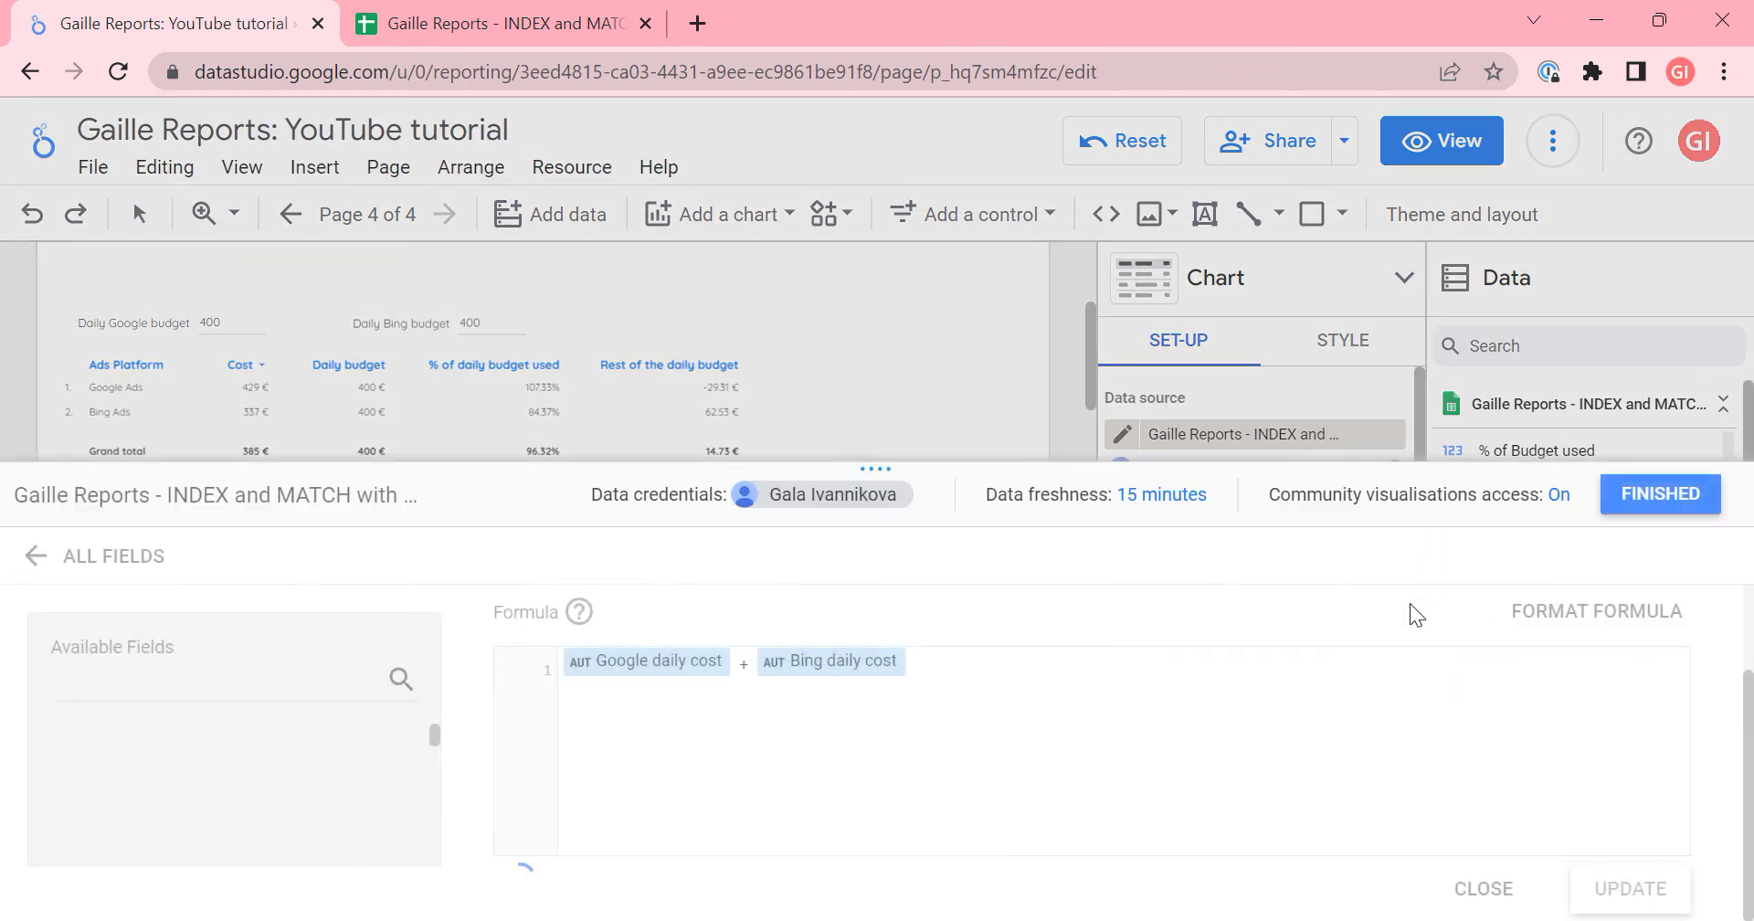
click(998, 735)
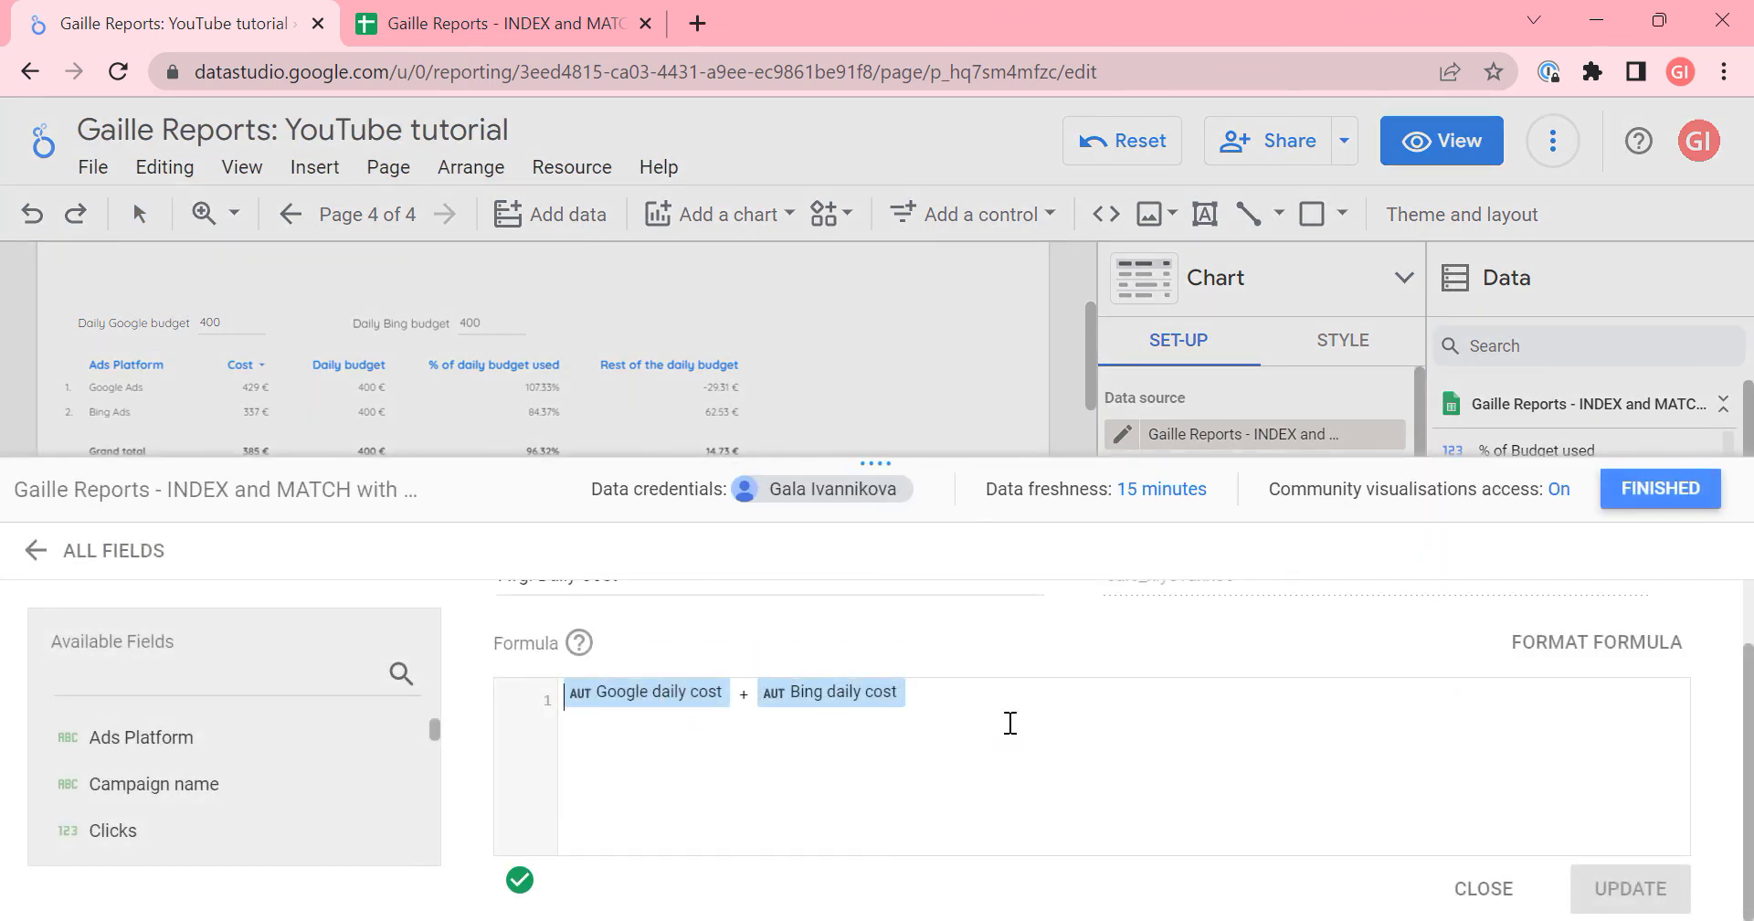
text(sum()
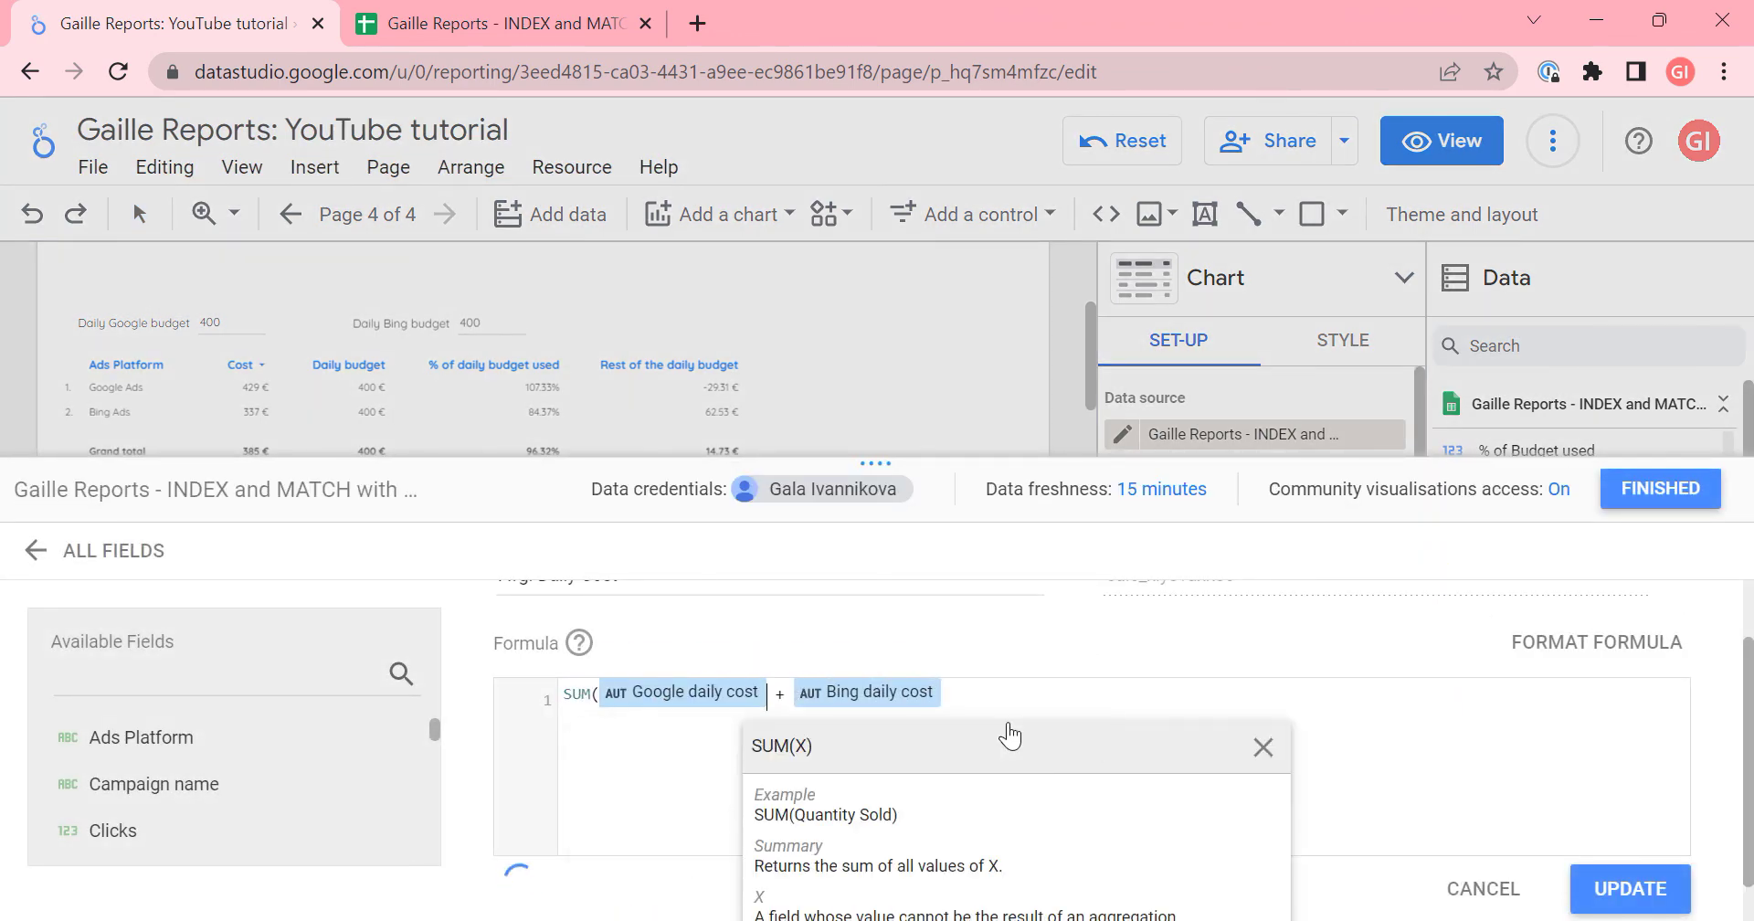
click(1006, 722)
text())
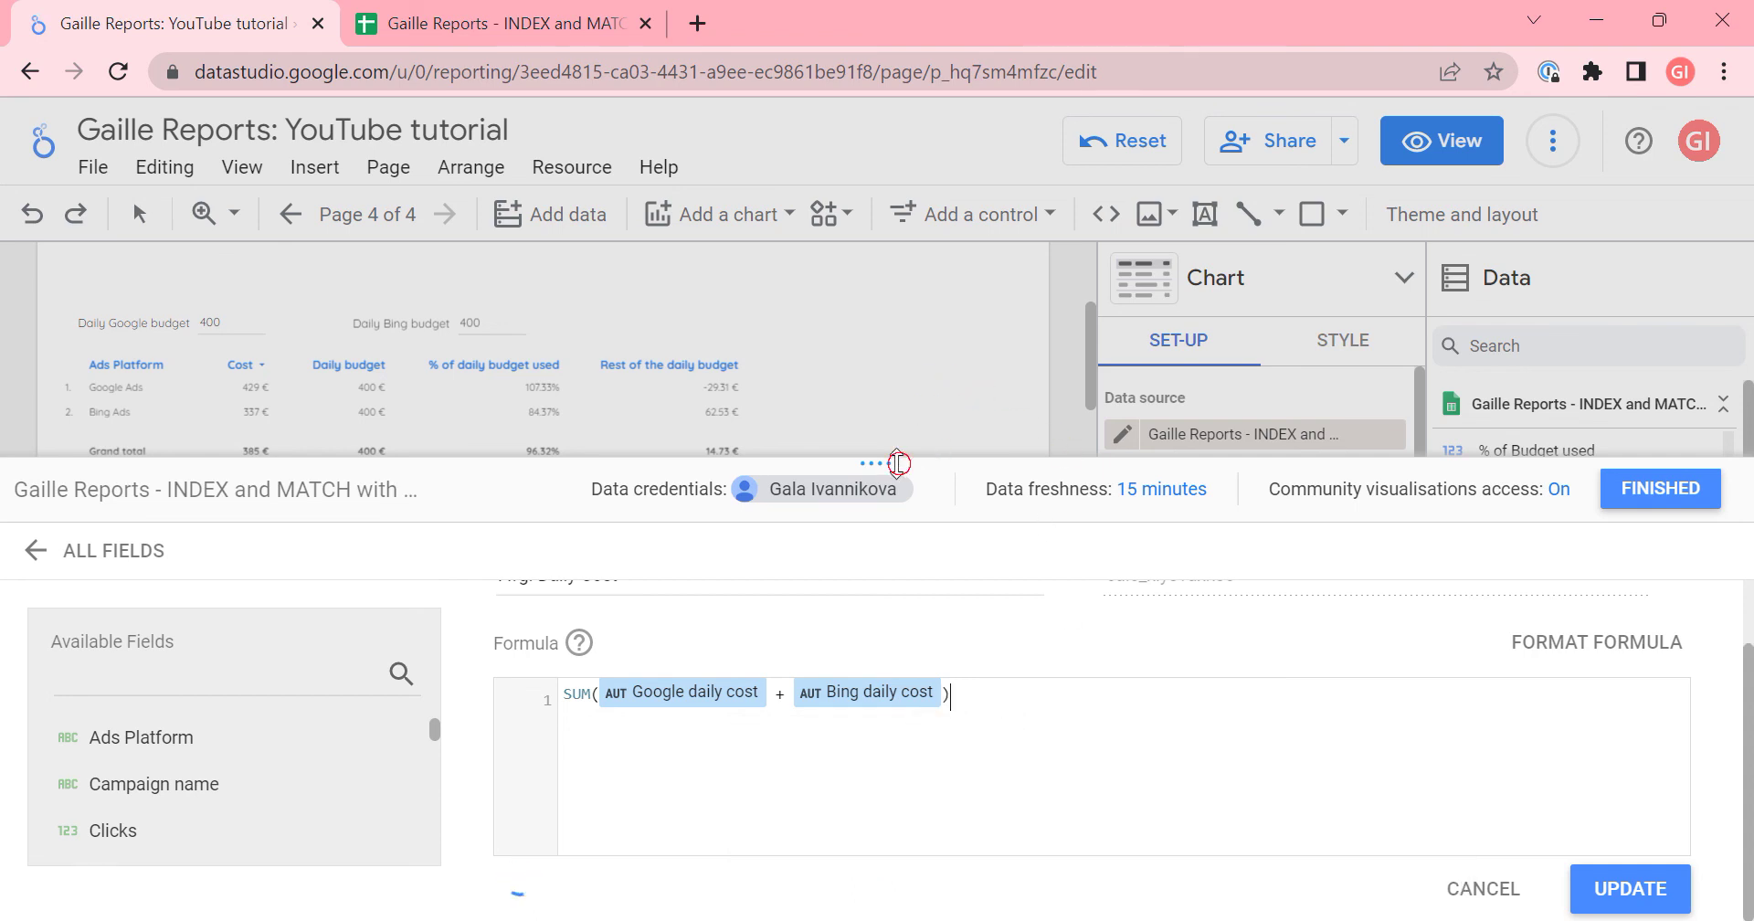
click(899, 463)
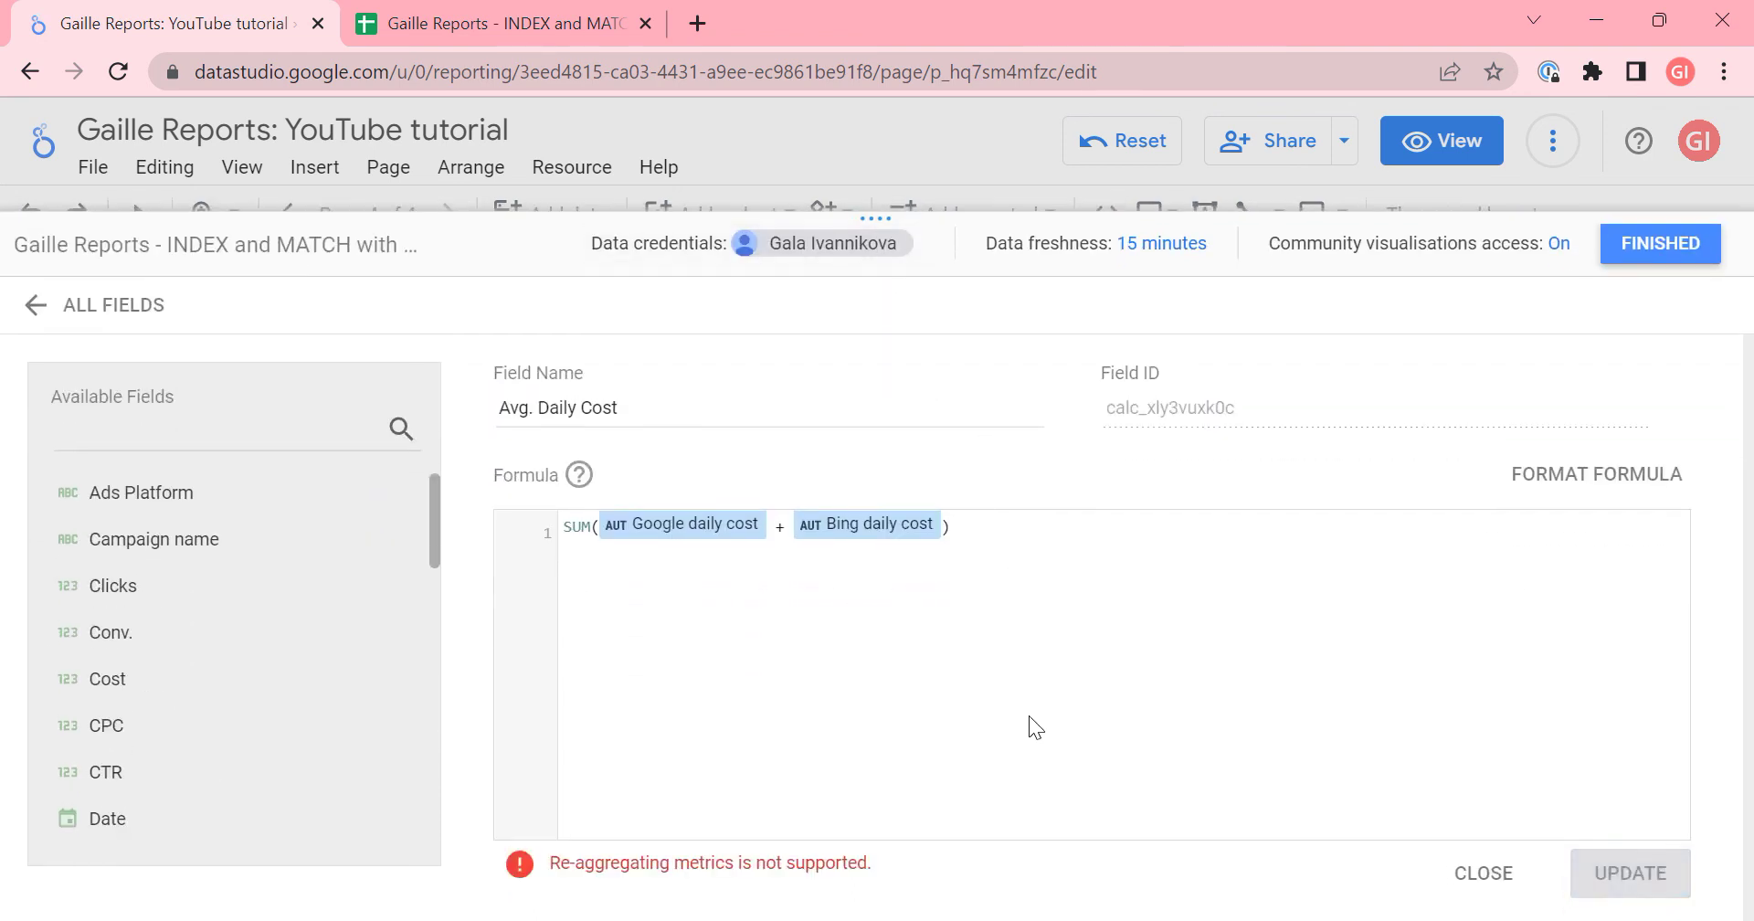
- Undo the SUM() wrapping in the Avg. Daily Cost formula and close the field editor
key(ctrl+z)
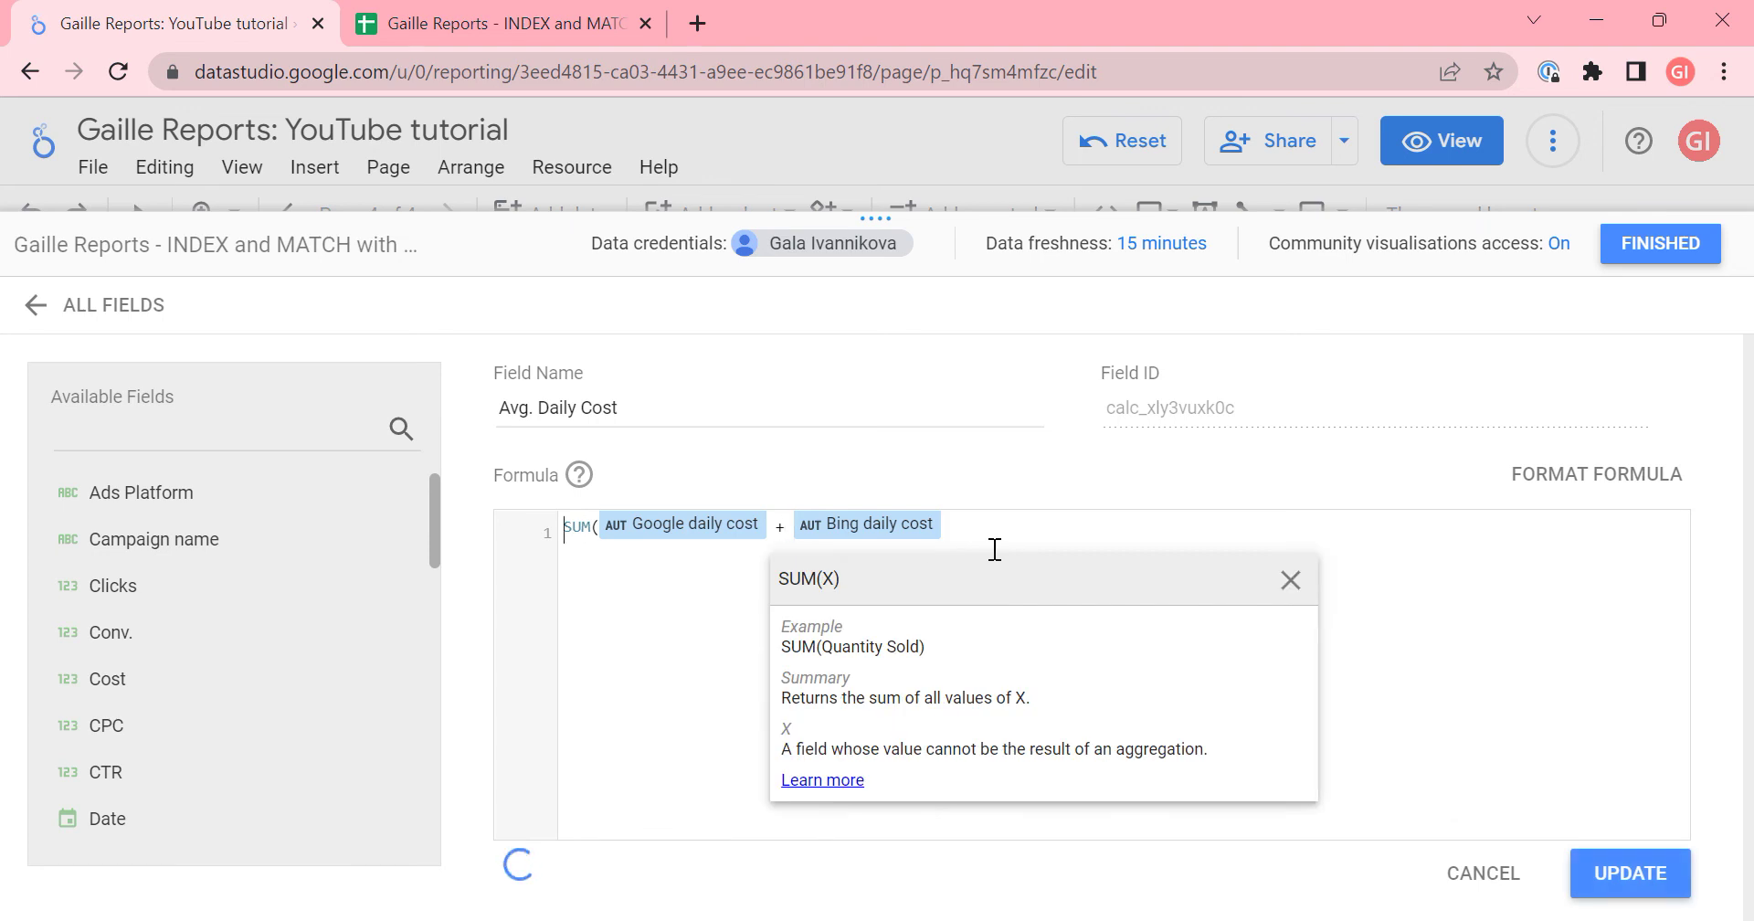
key(ctrl+z)
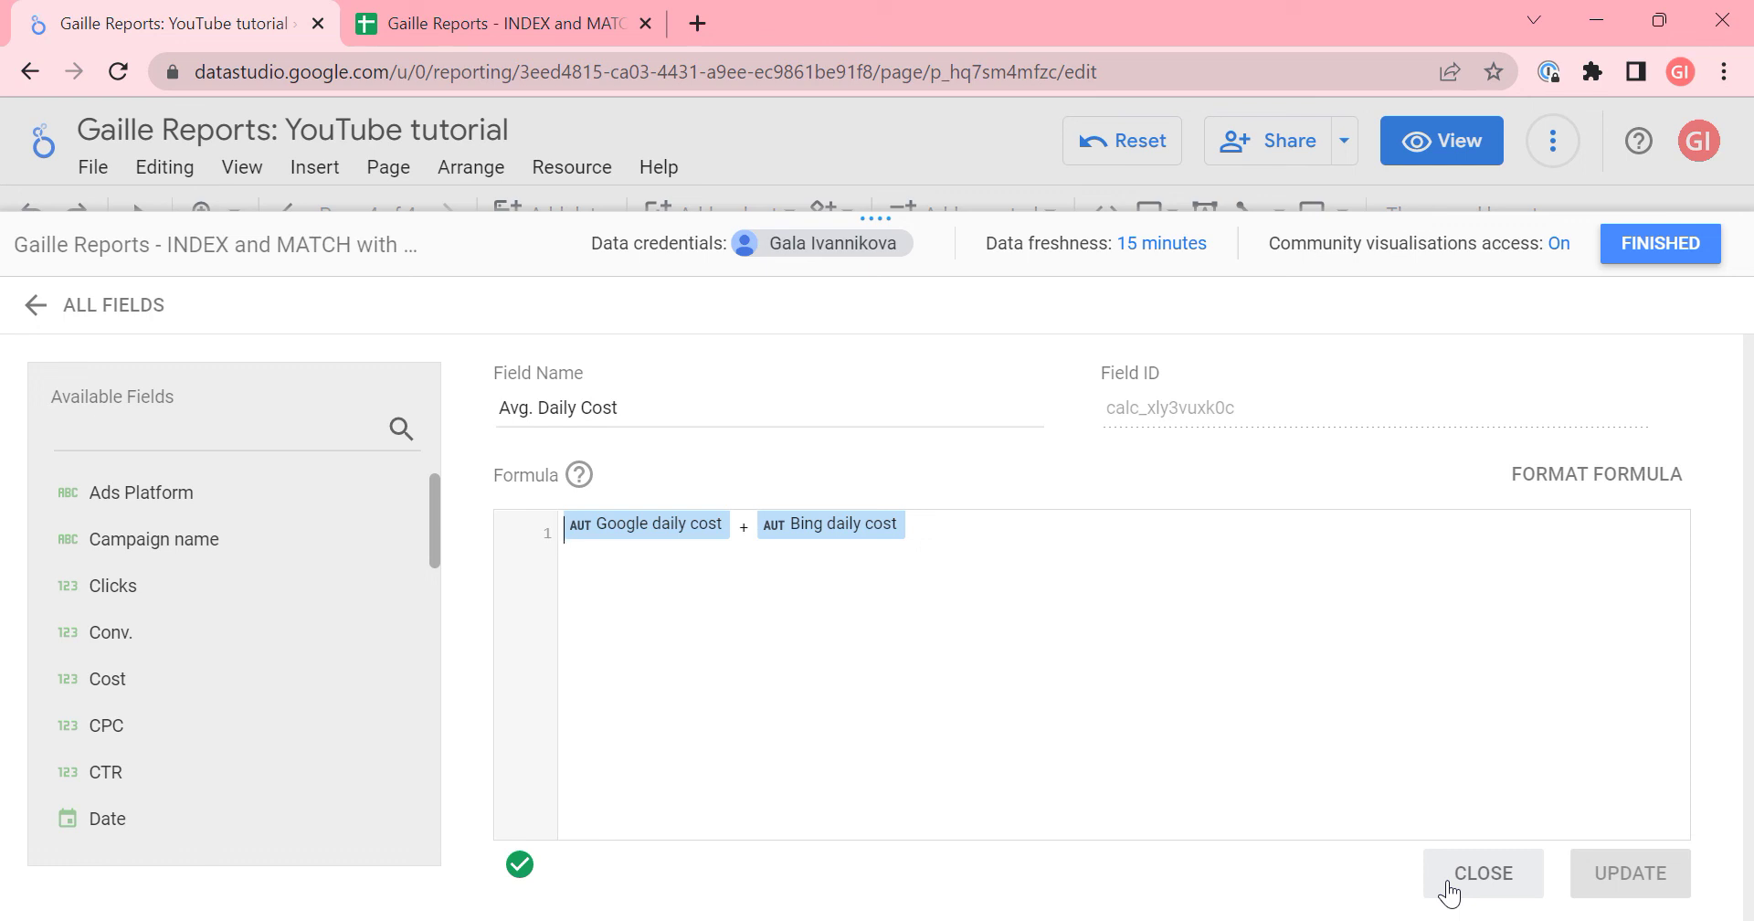
click(1701, 245)
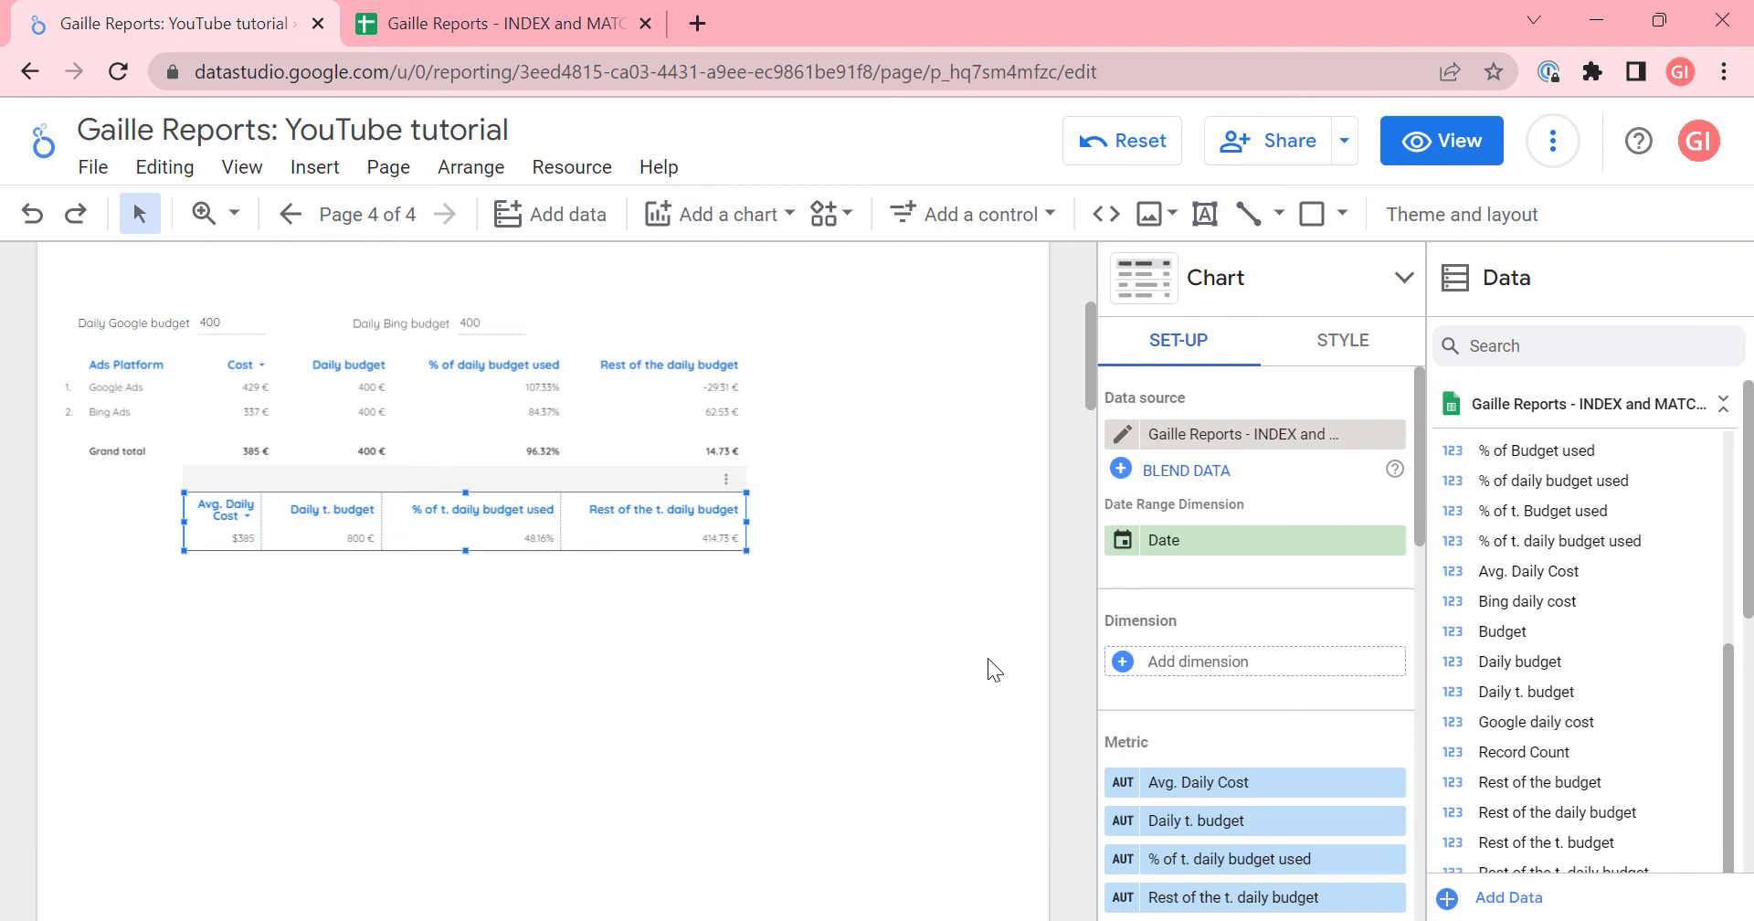
- Hide the header row of the daily totals table below the daily budget table
scroll(912, 546, up, 5)
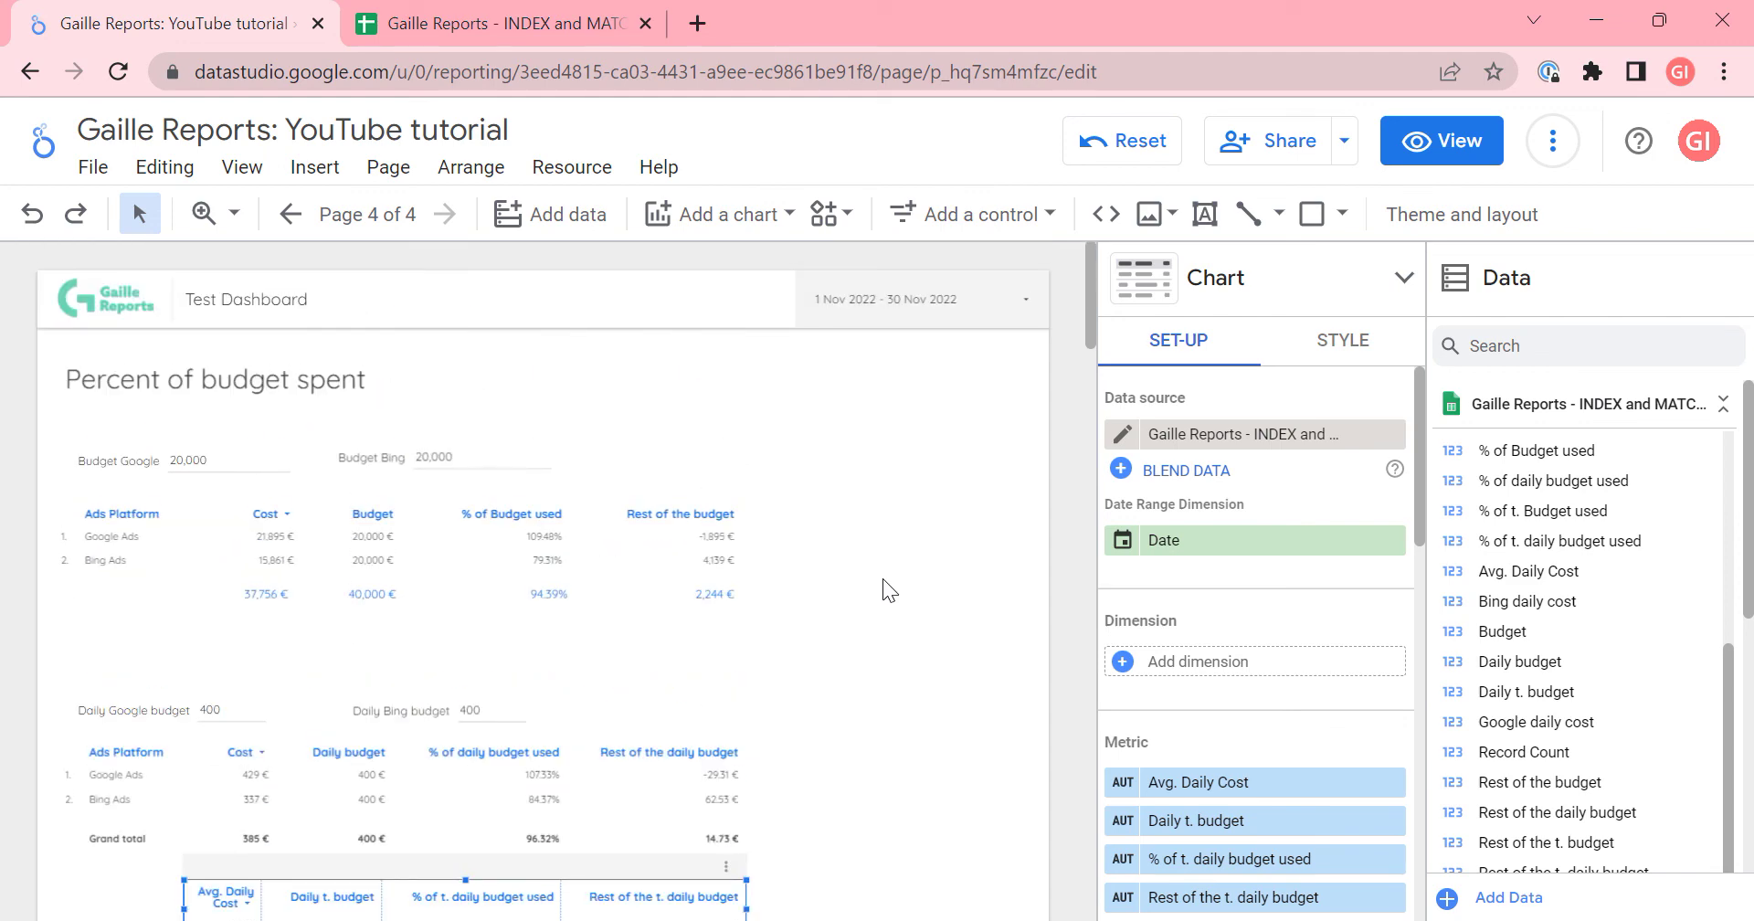
scroll(862, 631, down, 1)
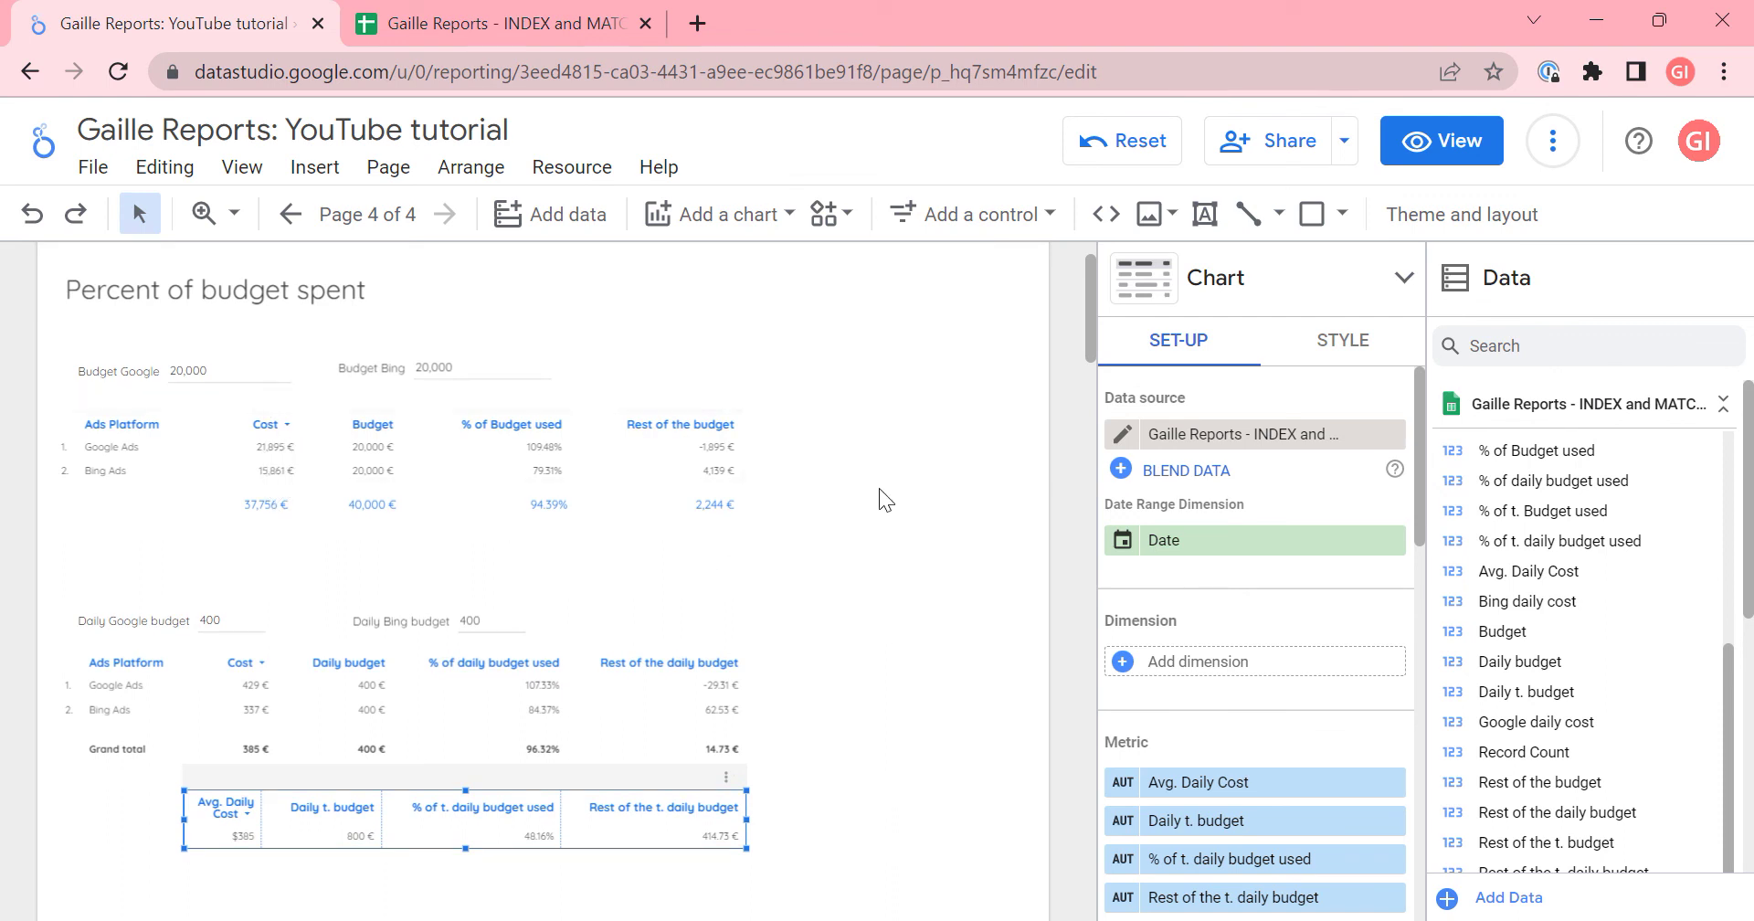
click(939, 495)
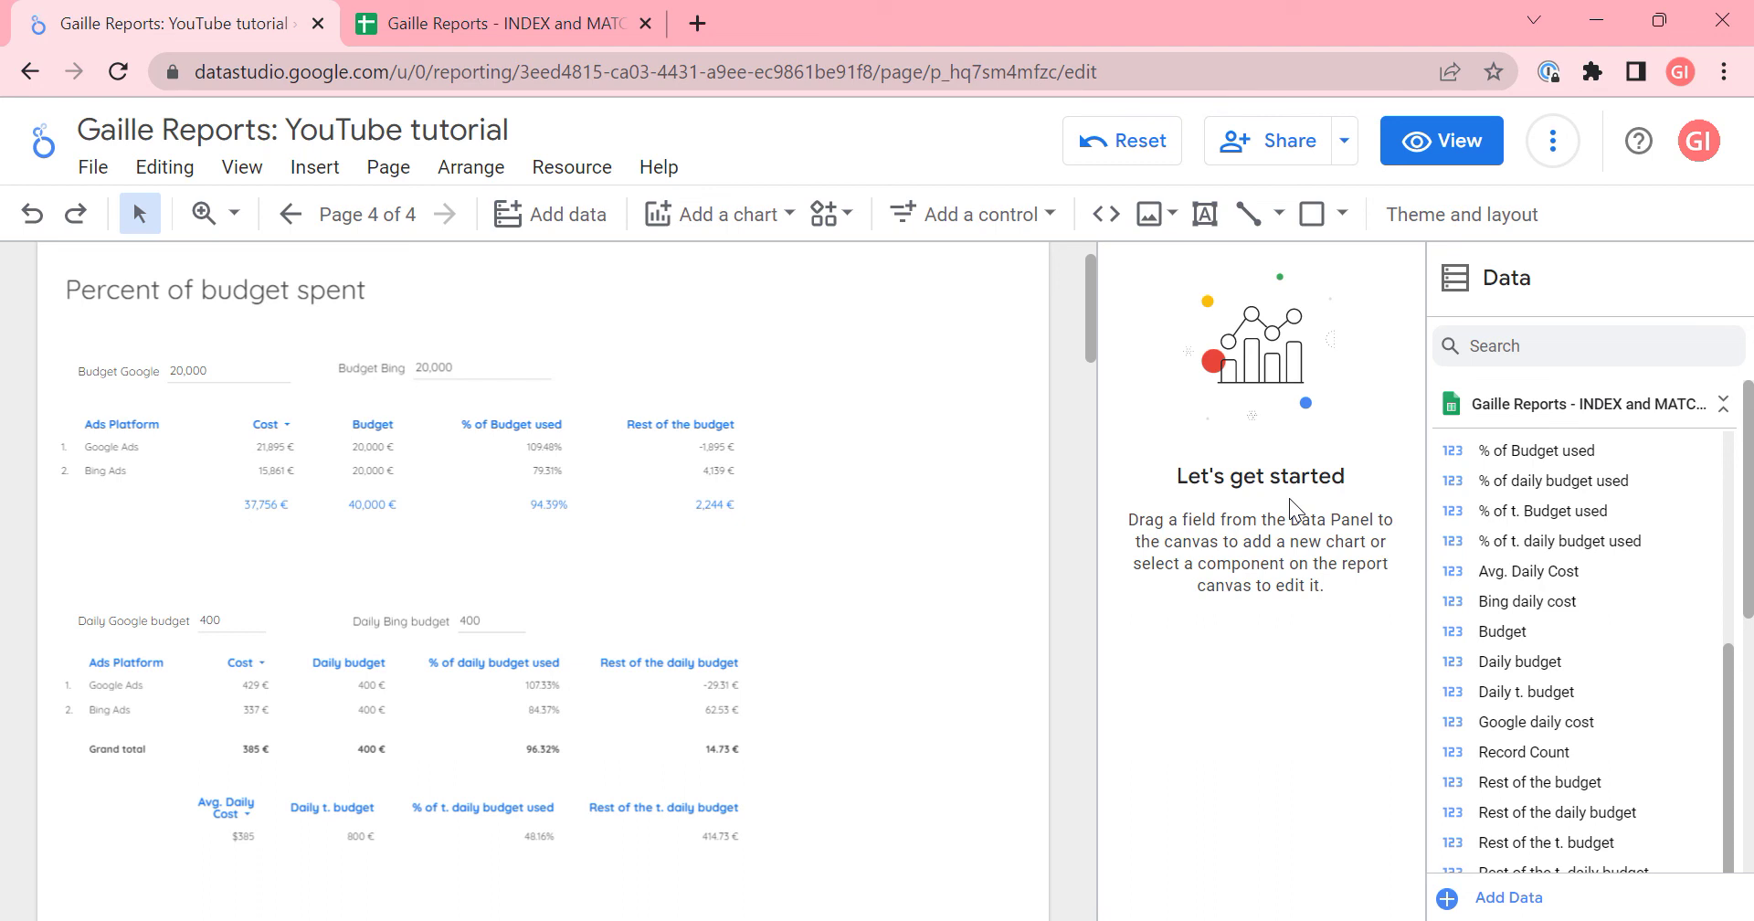
click(670, 829)
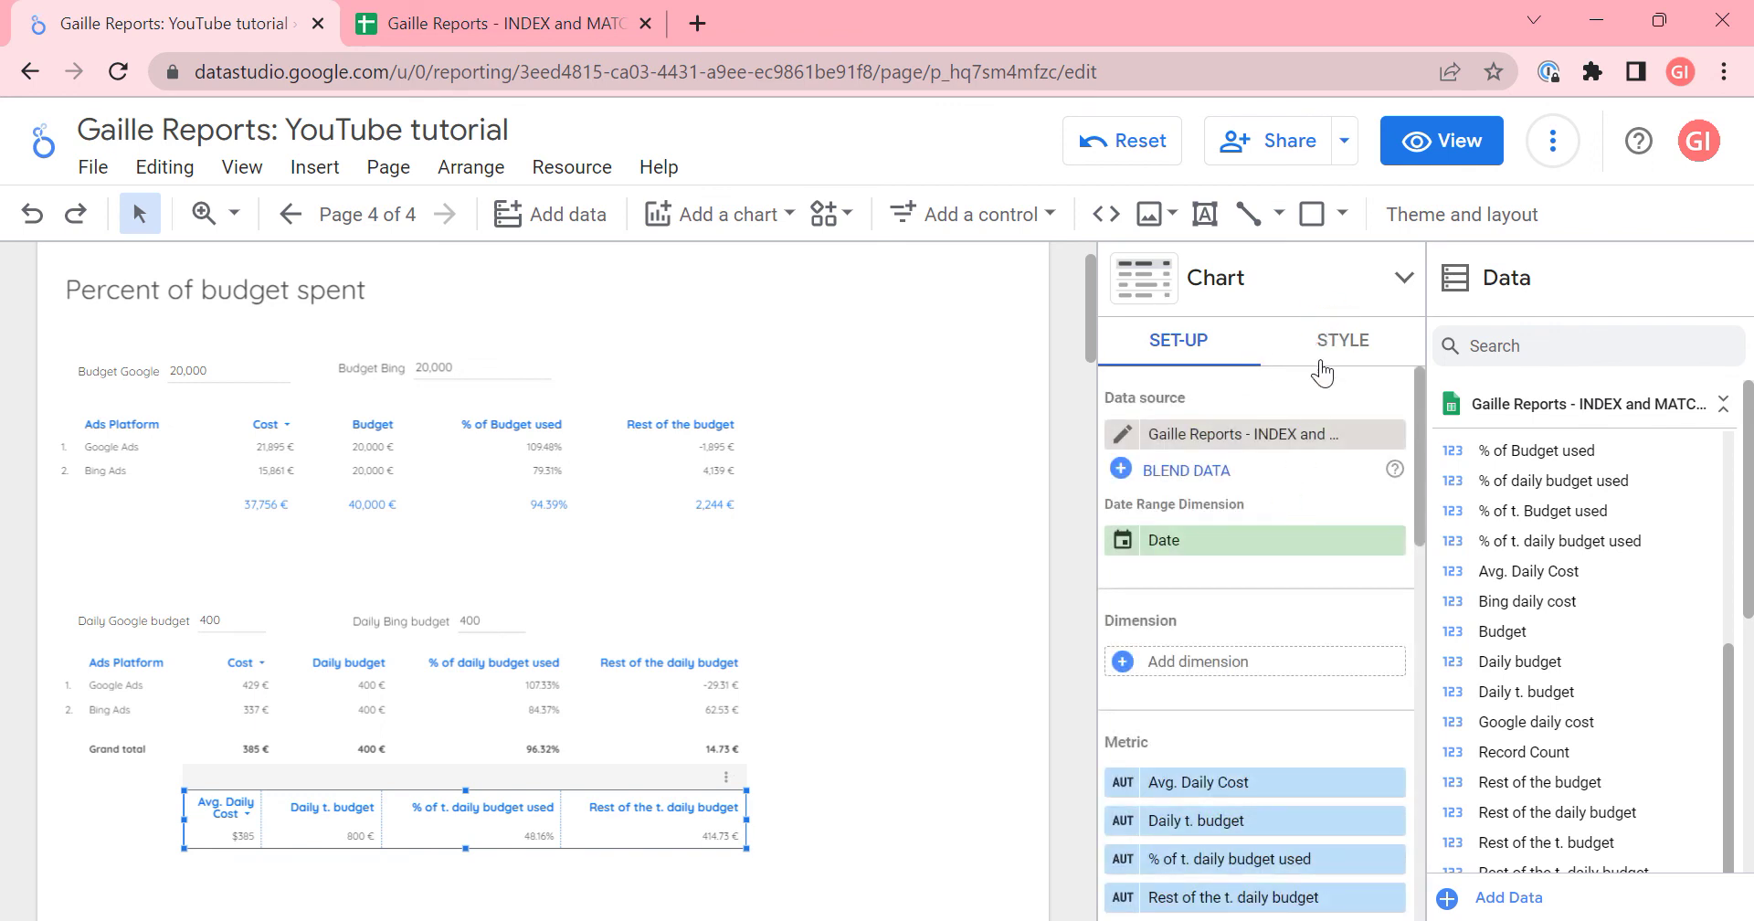
click(1322, 364)
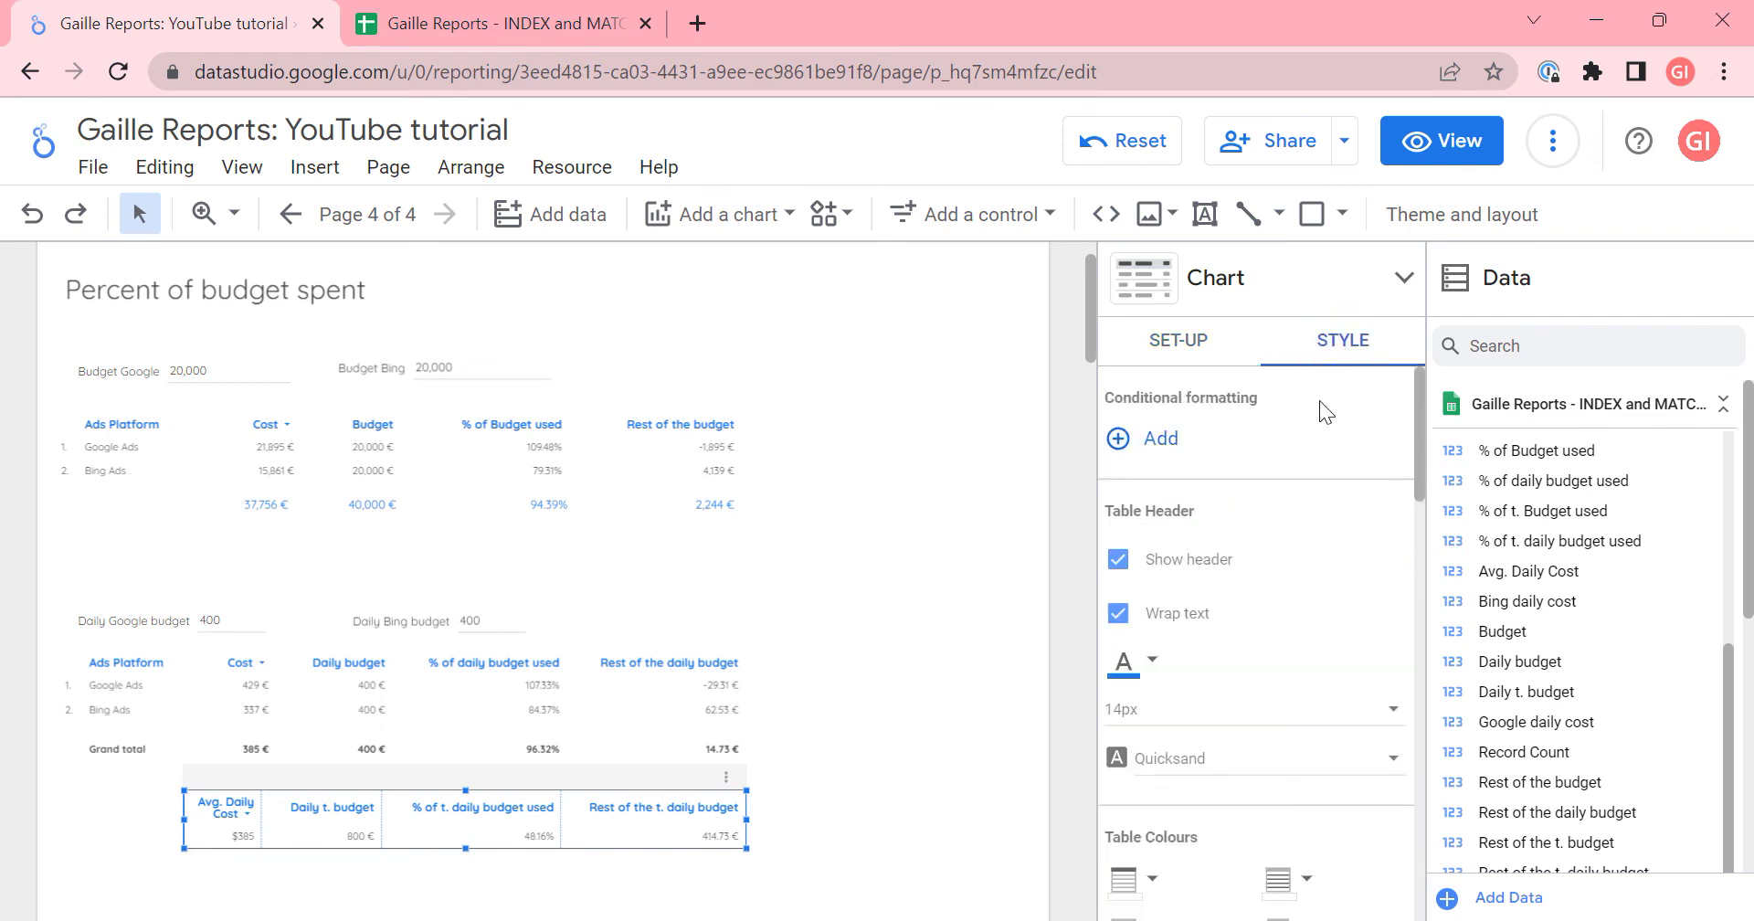
click(1178, 571)
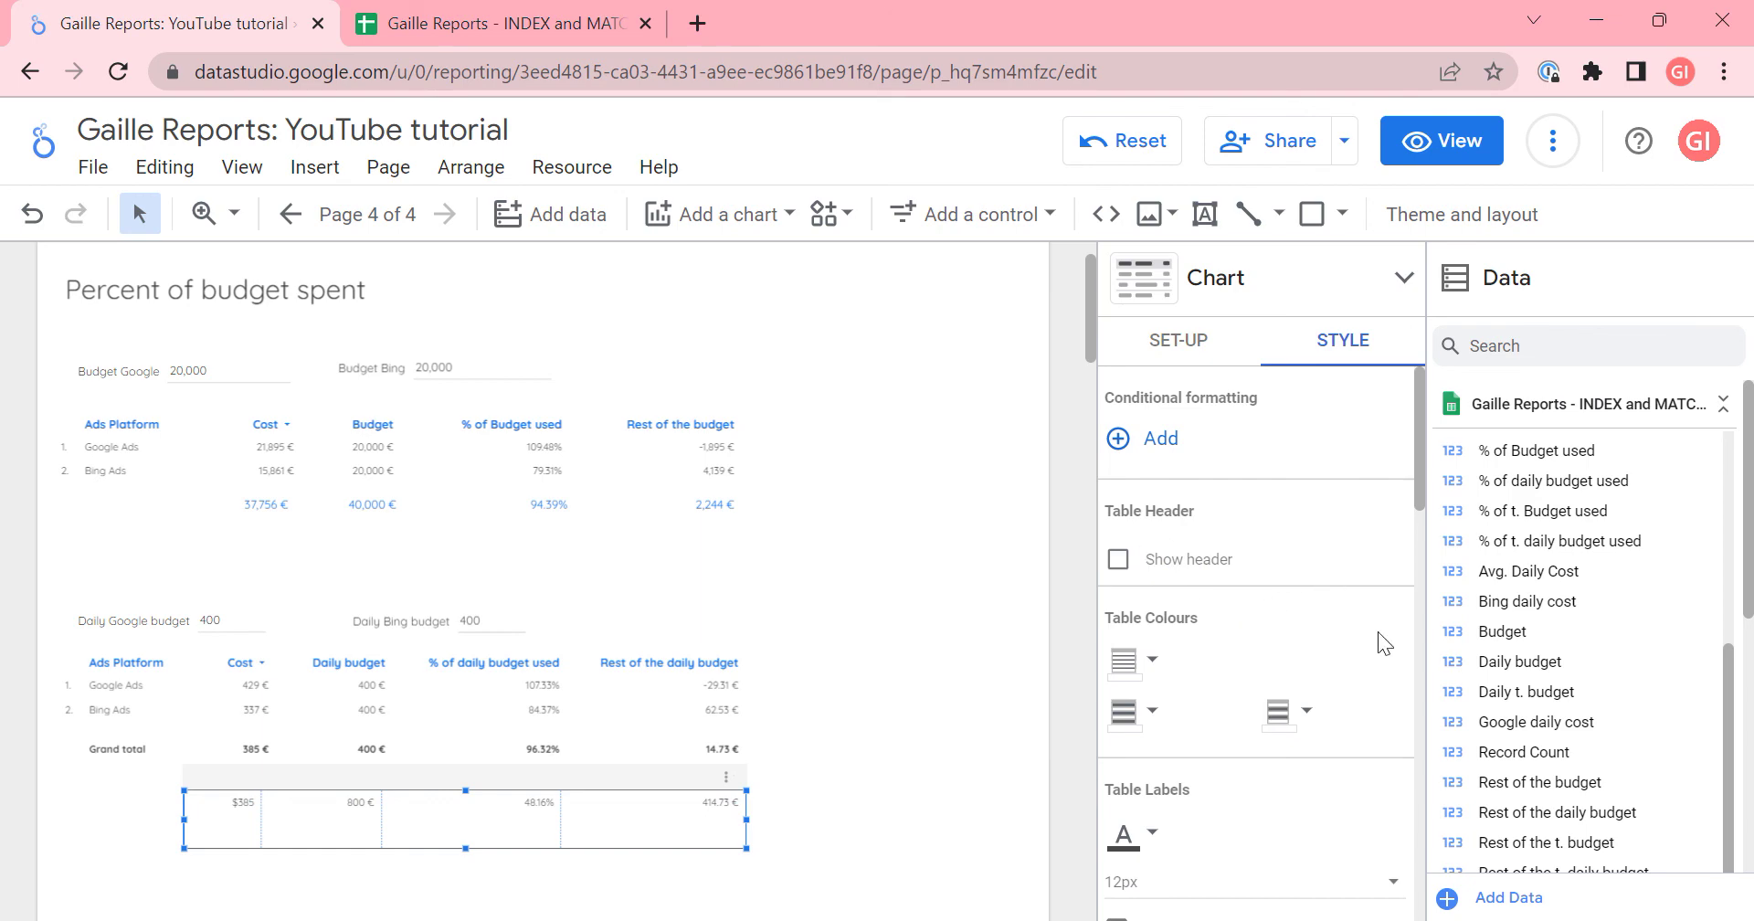
- Format the daily totals table's labels in the blue theme colour at 14px and reduce the table's height to about 34 px
scroll(1159, 839, down, 1)
click(1126, 743)
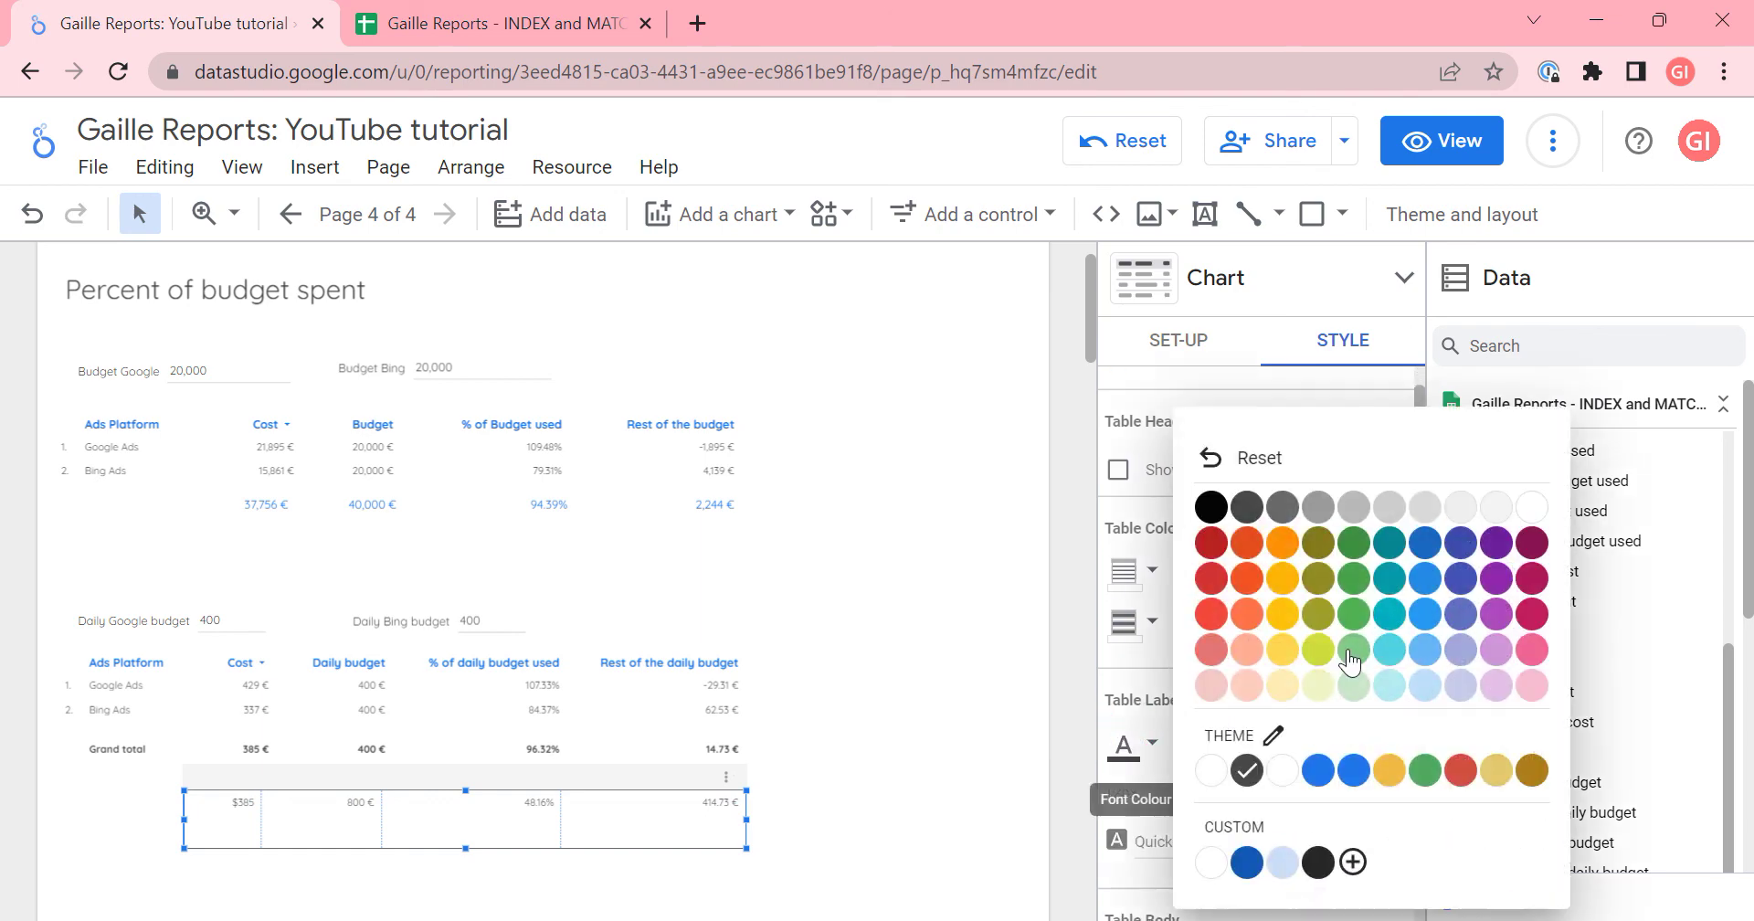
click(1327, 767)
click(1144, 799)
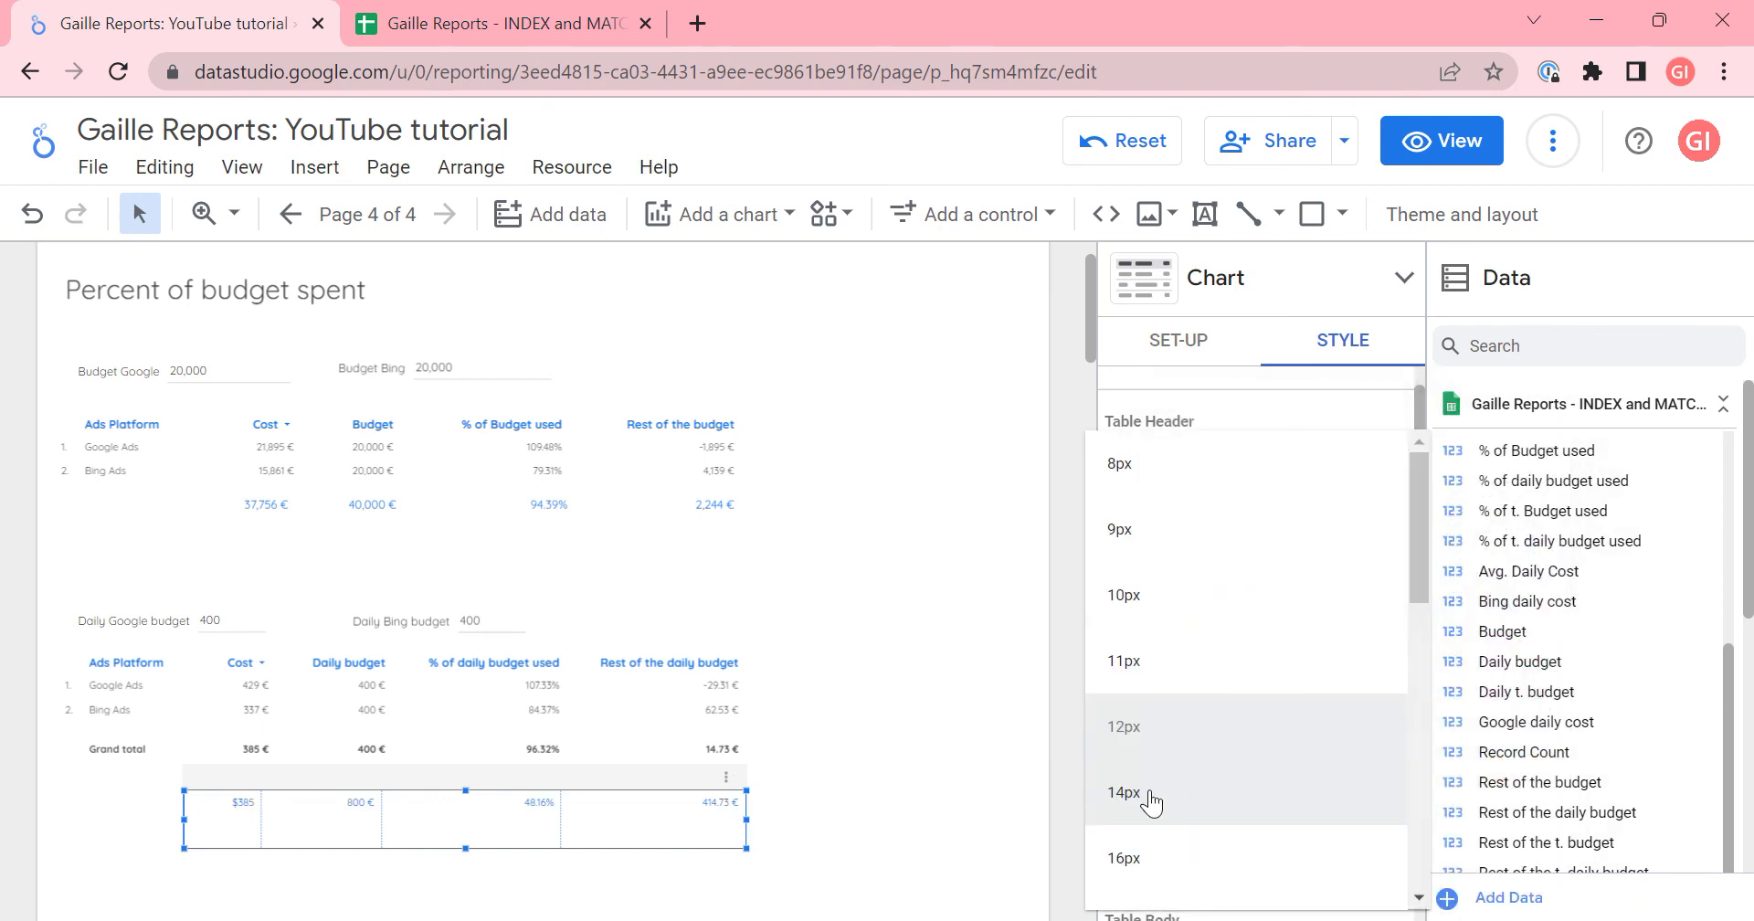
click(1154, 809)
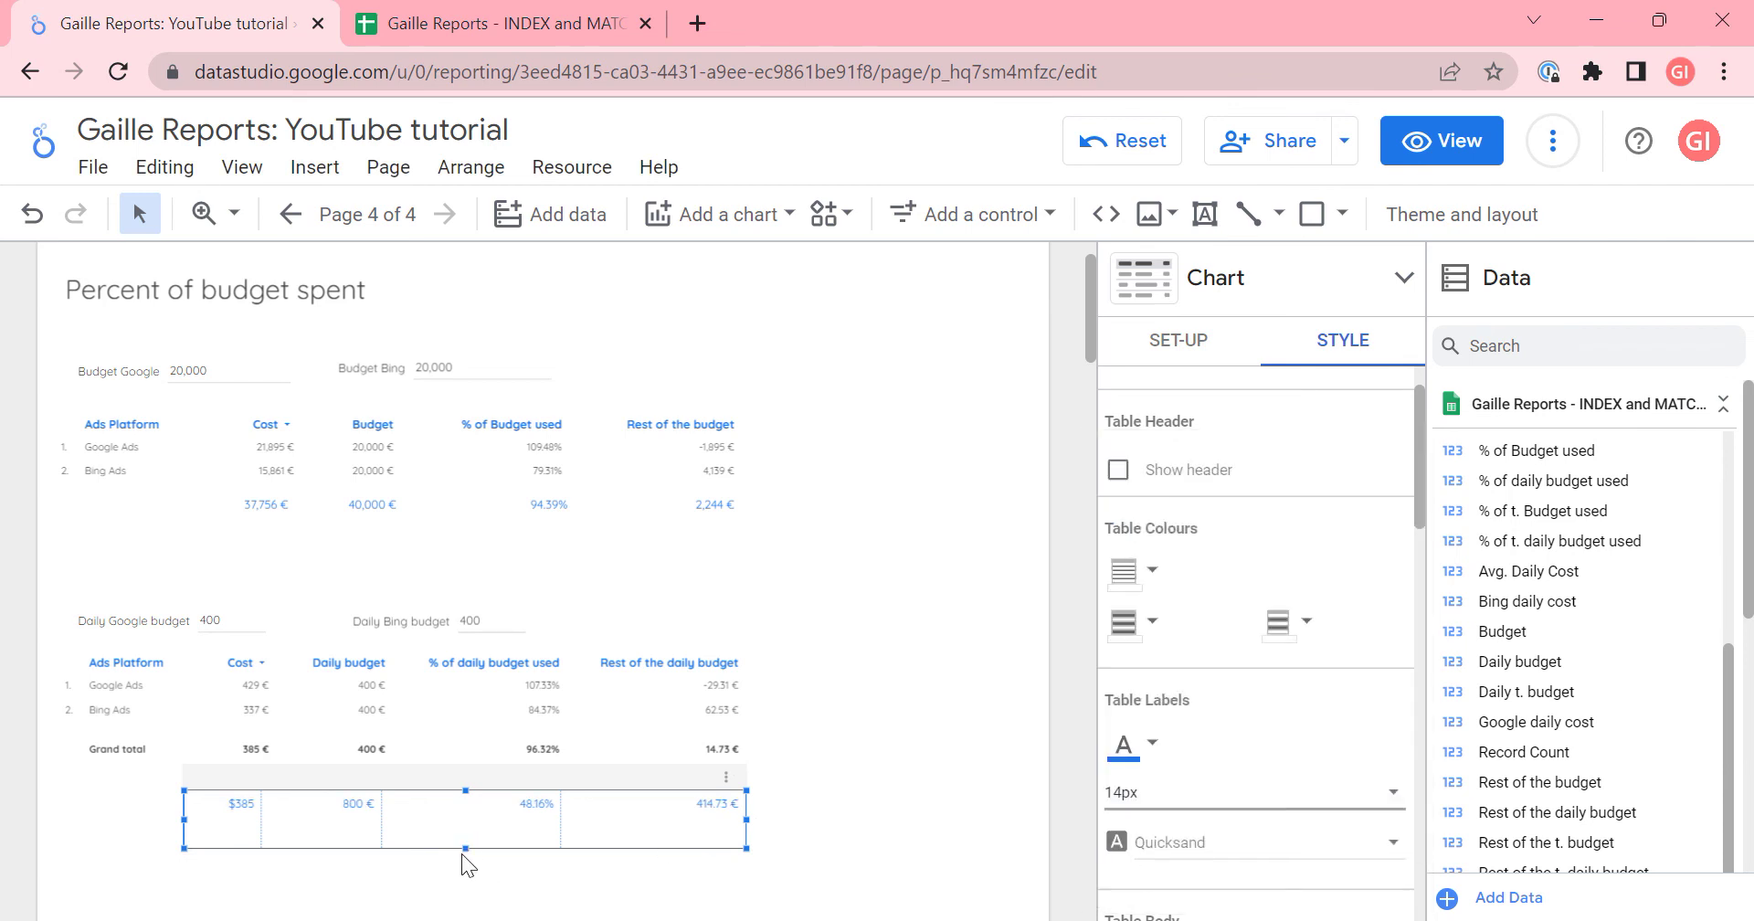
drag(461, 849, 459, 821)
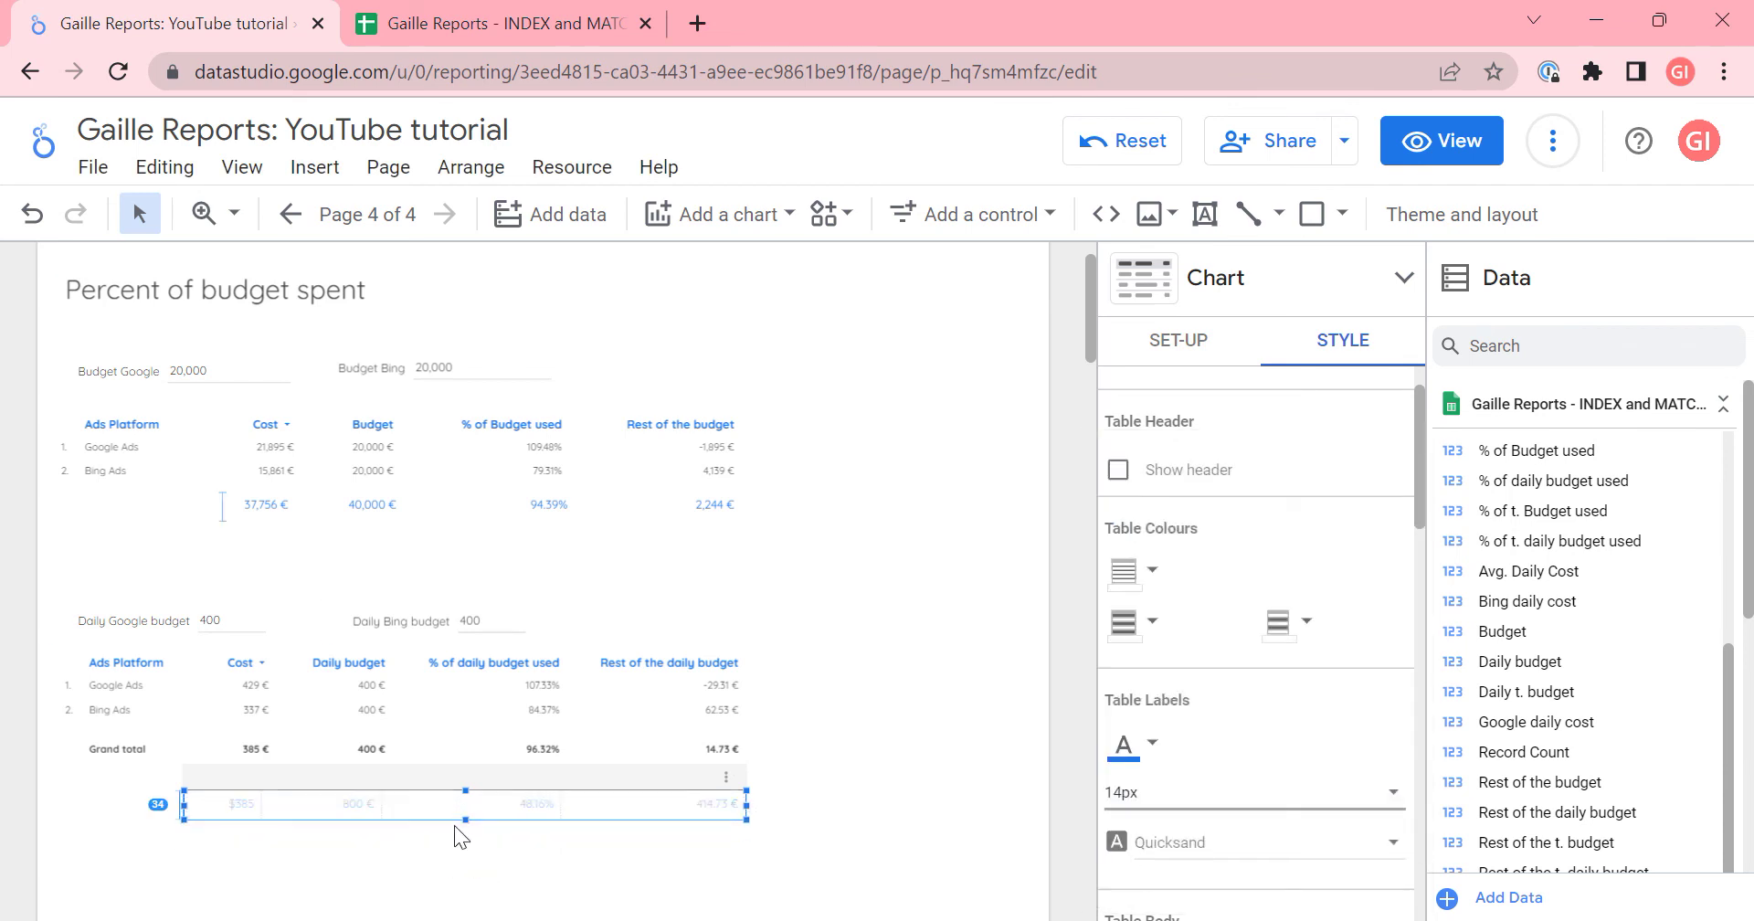
click(900, 781)
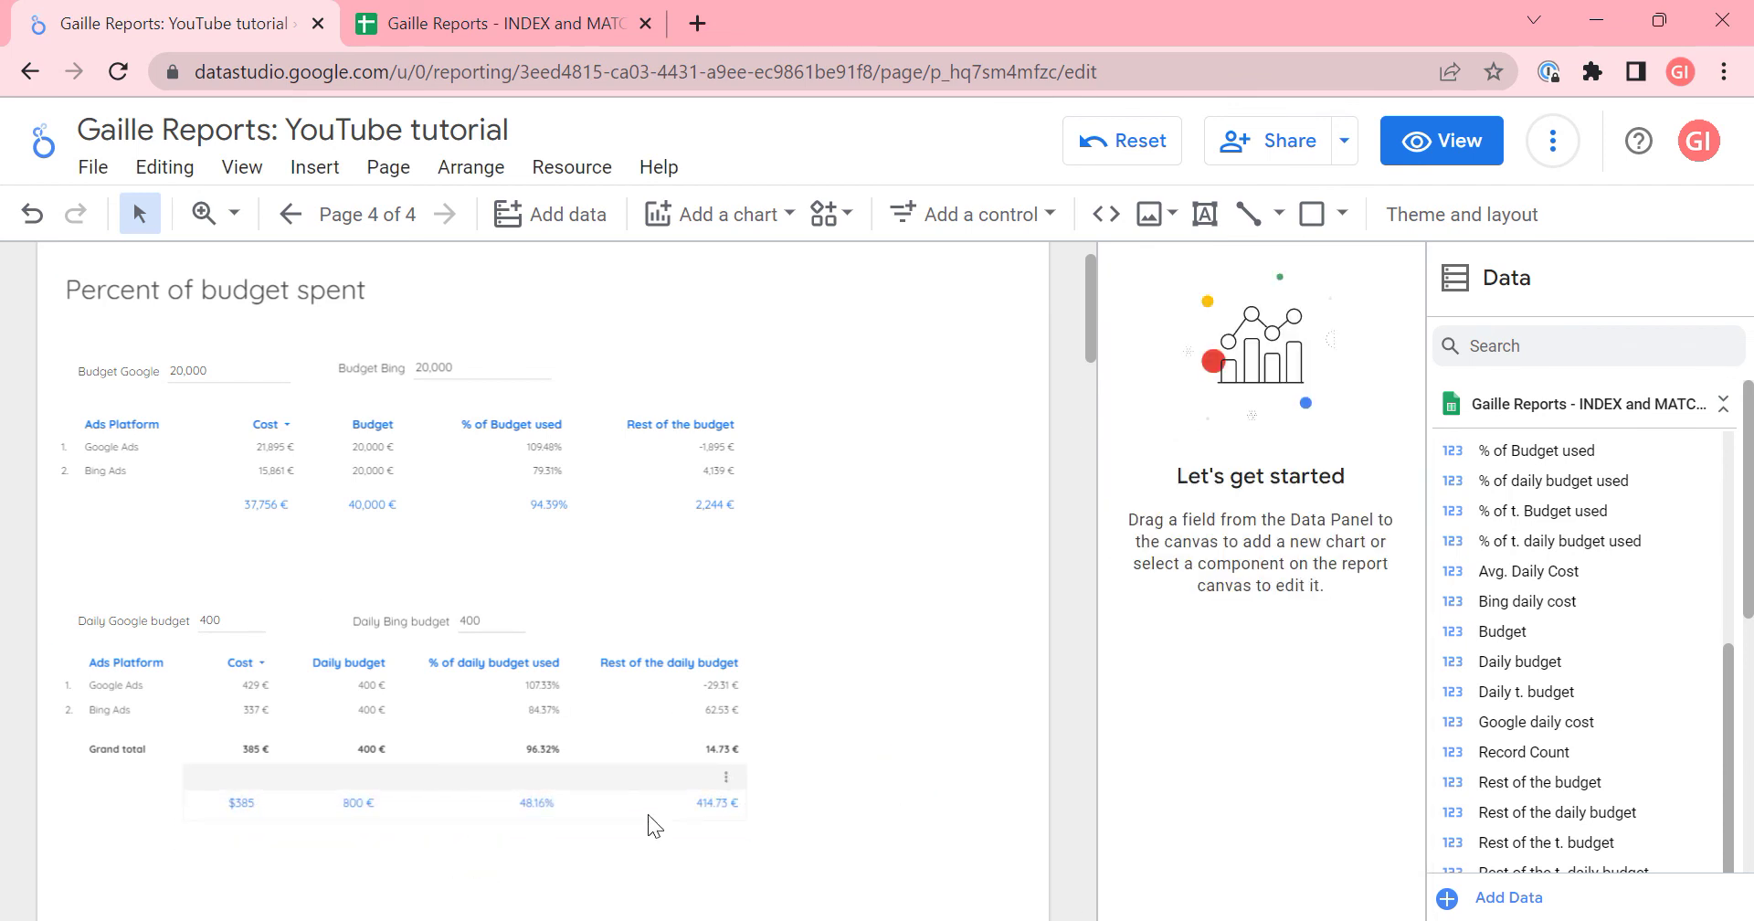
- Set the chart header of the daily totals table below the daily budget table to Do not show
click(585, 757)
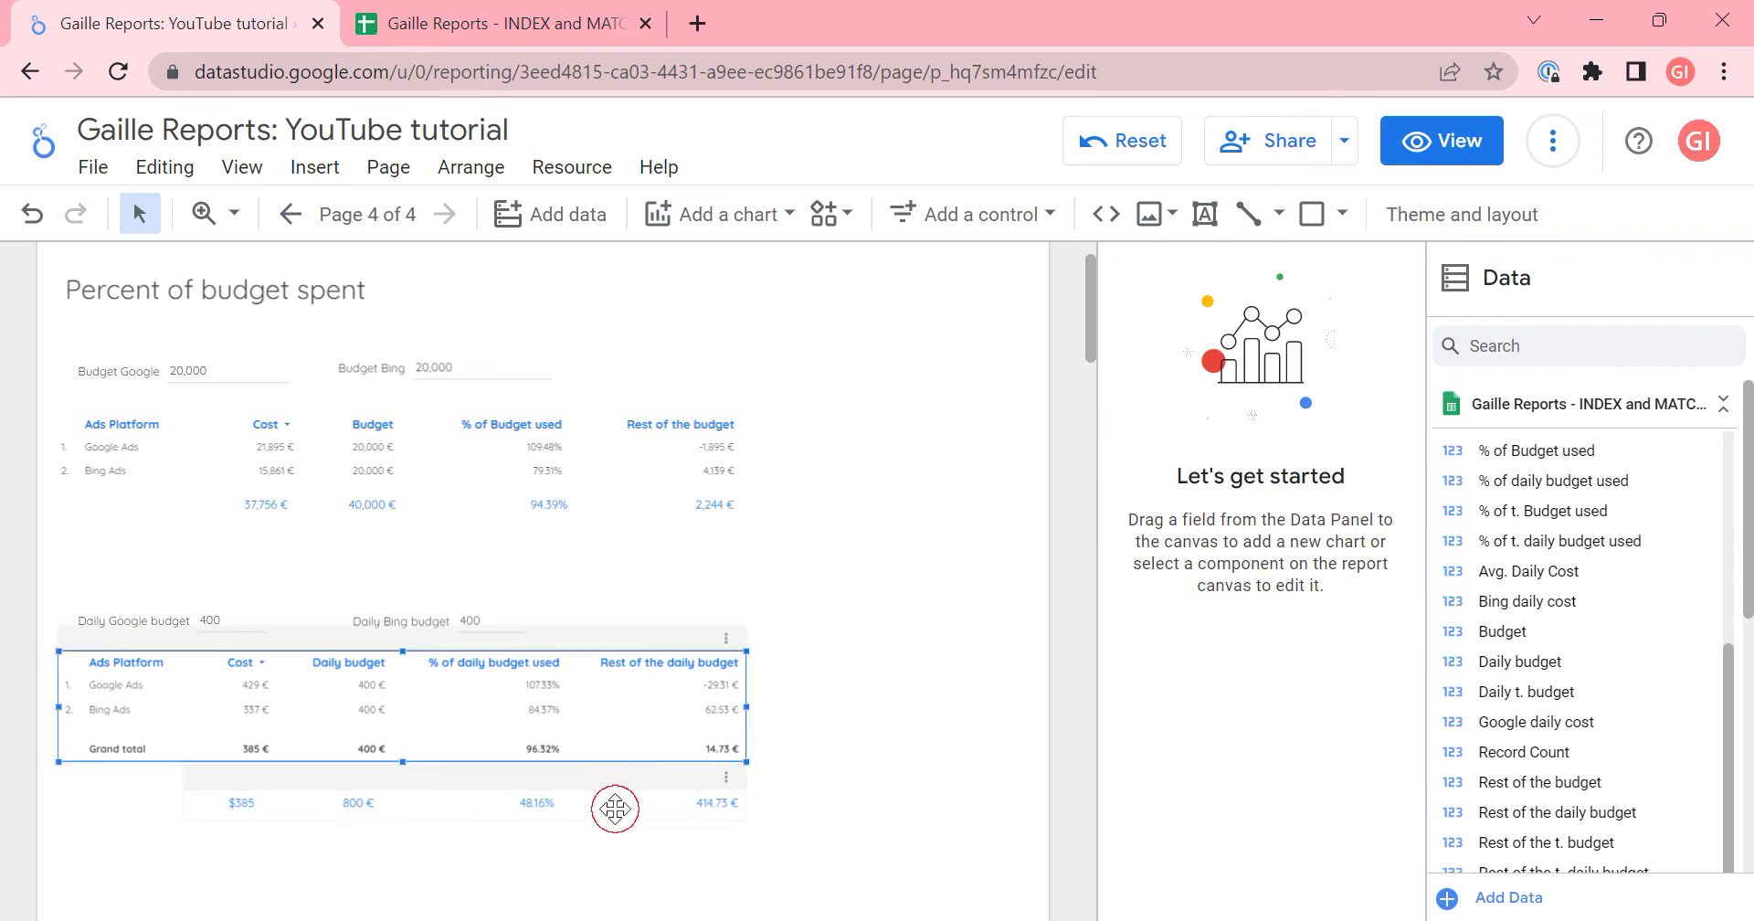
click(646, 804)
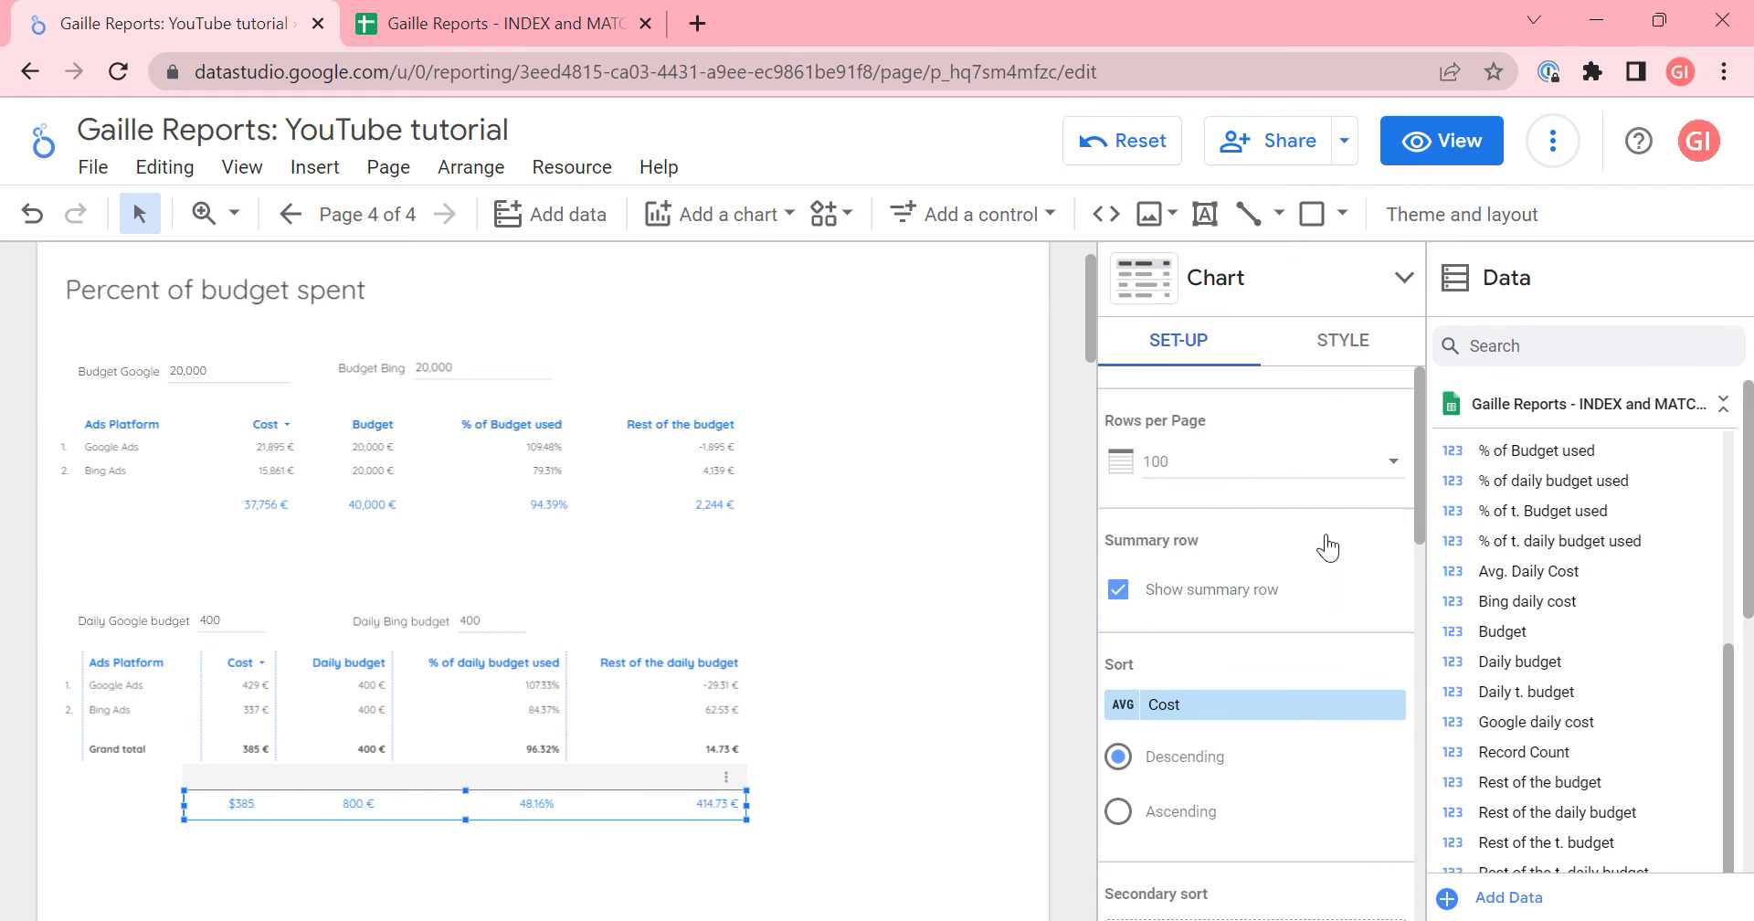
click(1340, 354)
scroll(1269, 682, down, 10)
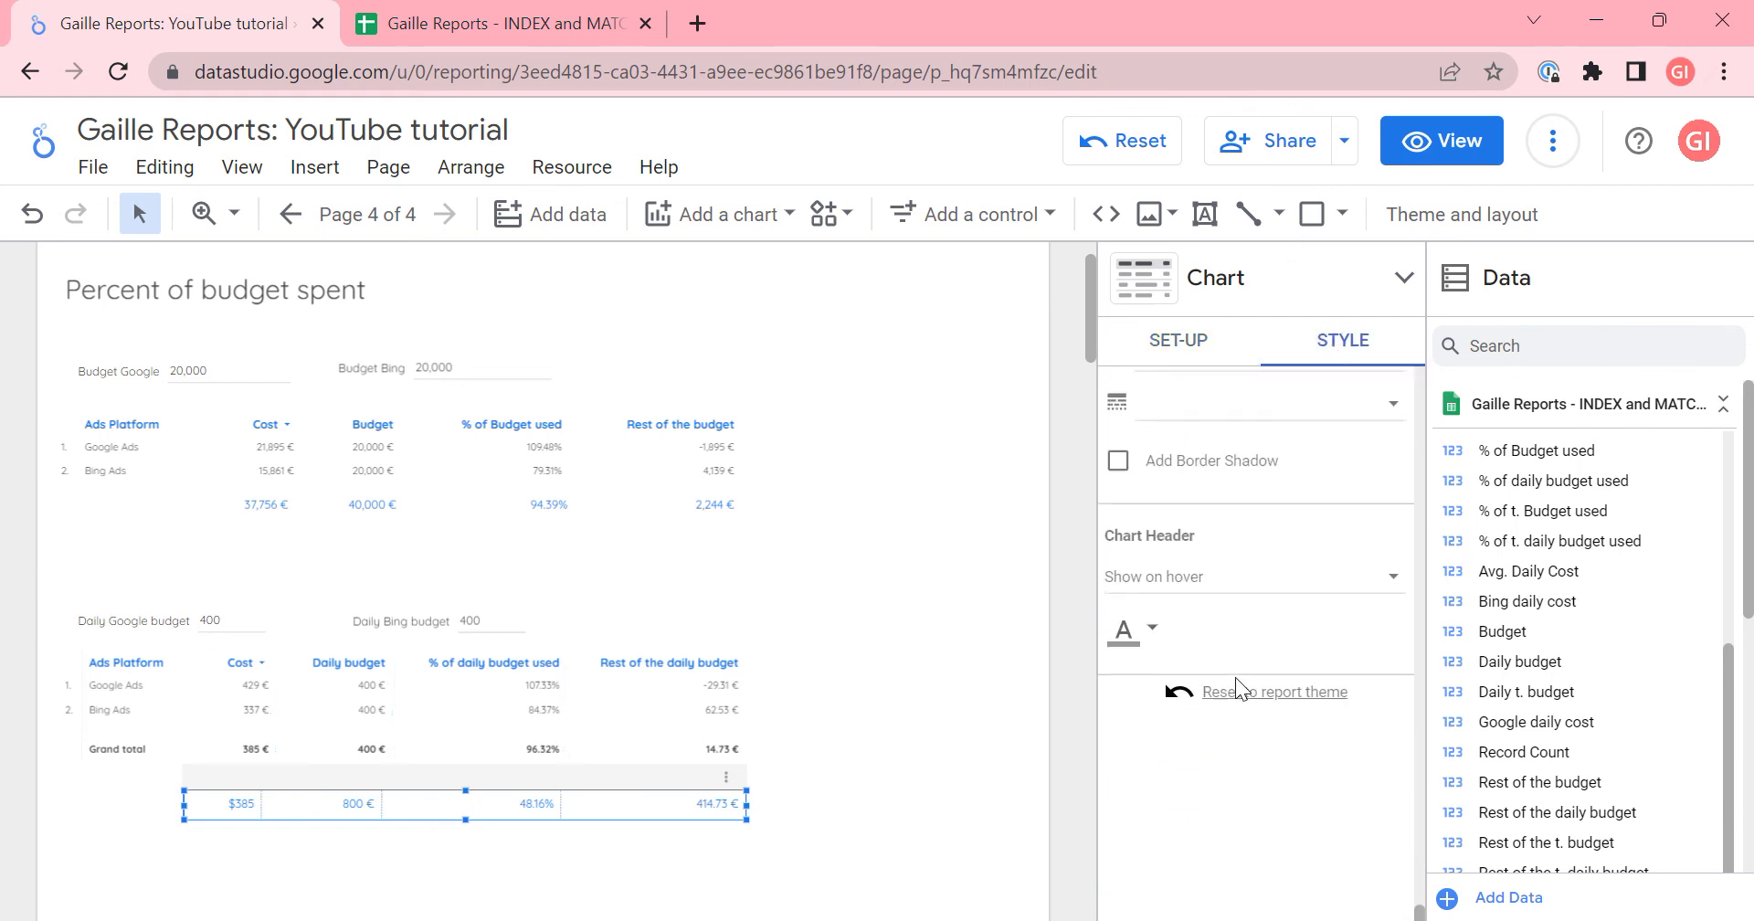
click(1202, 576)
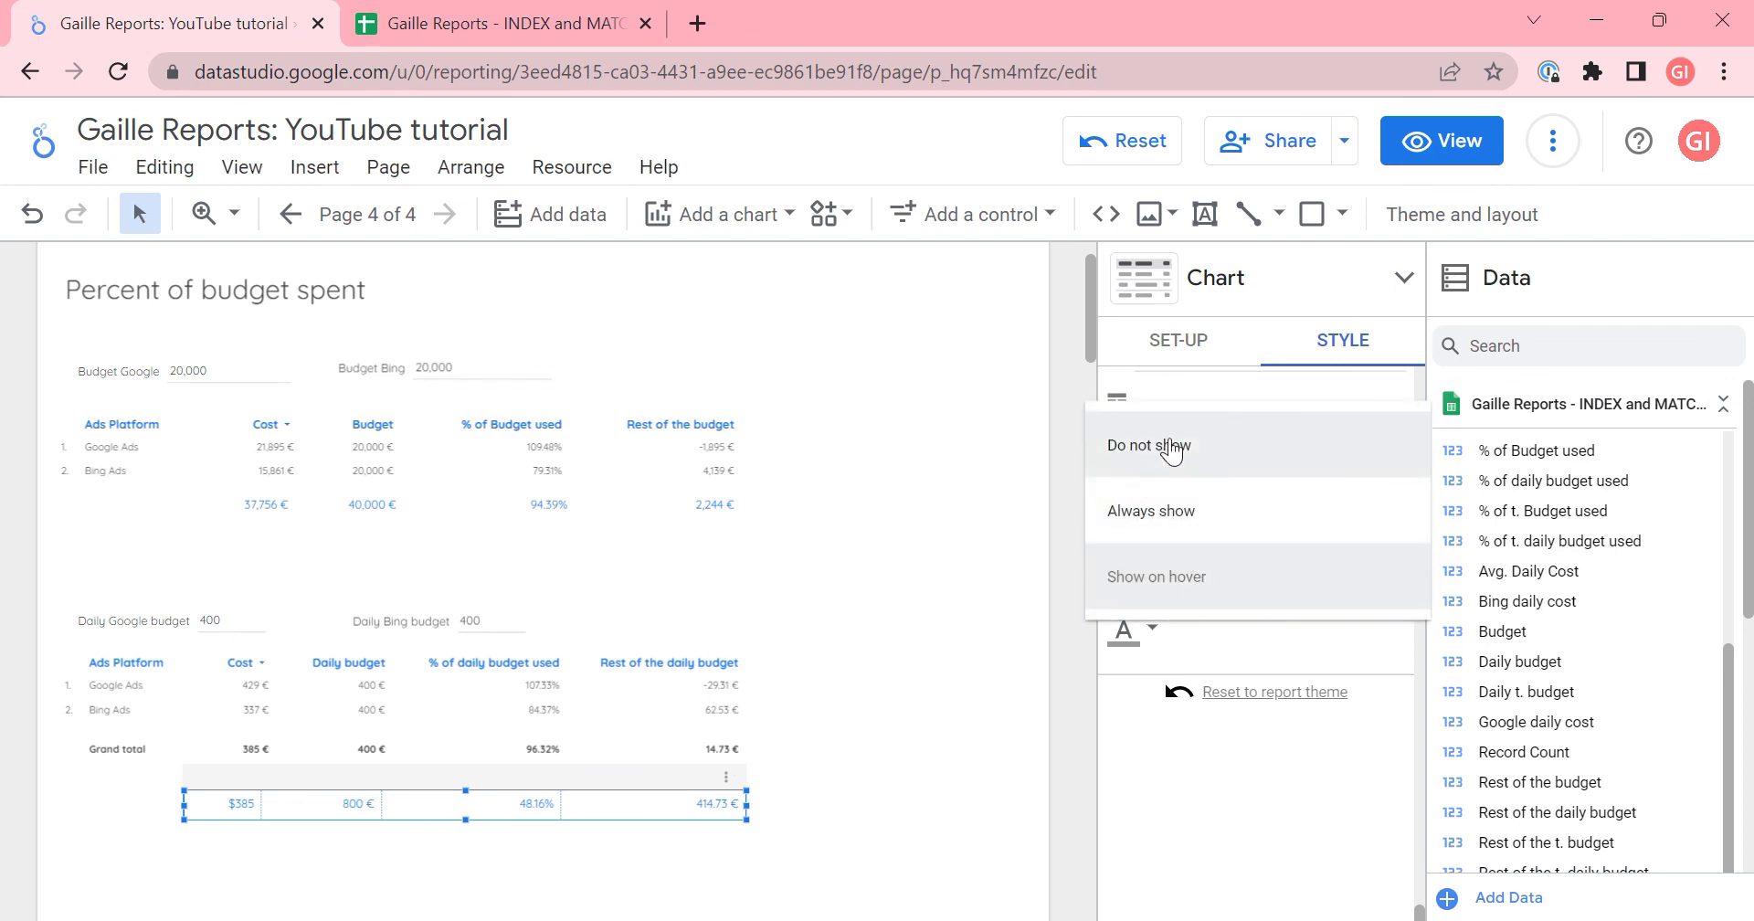
click(1171, 448)
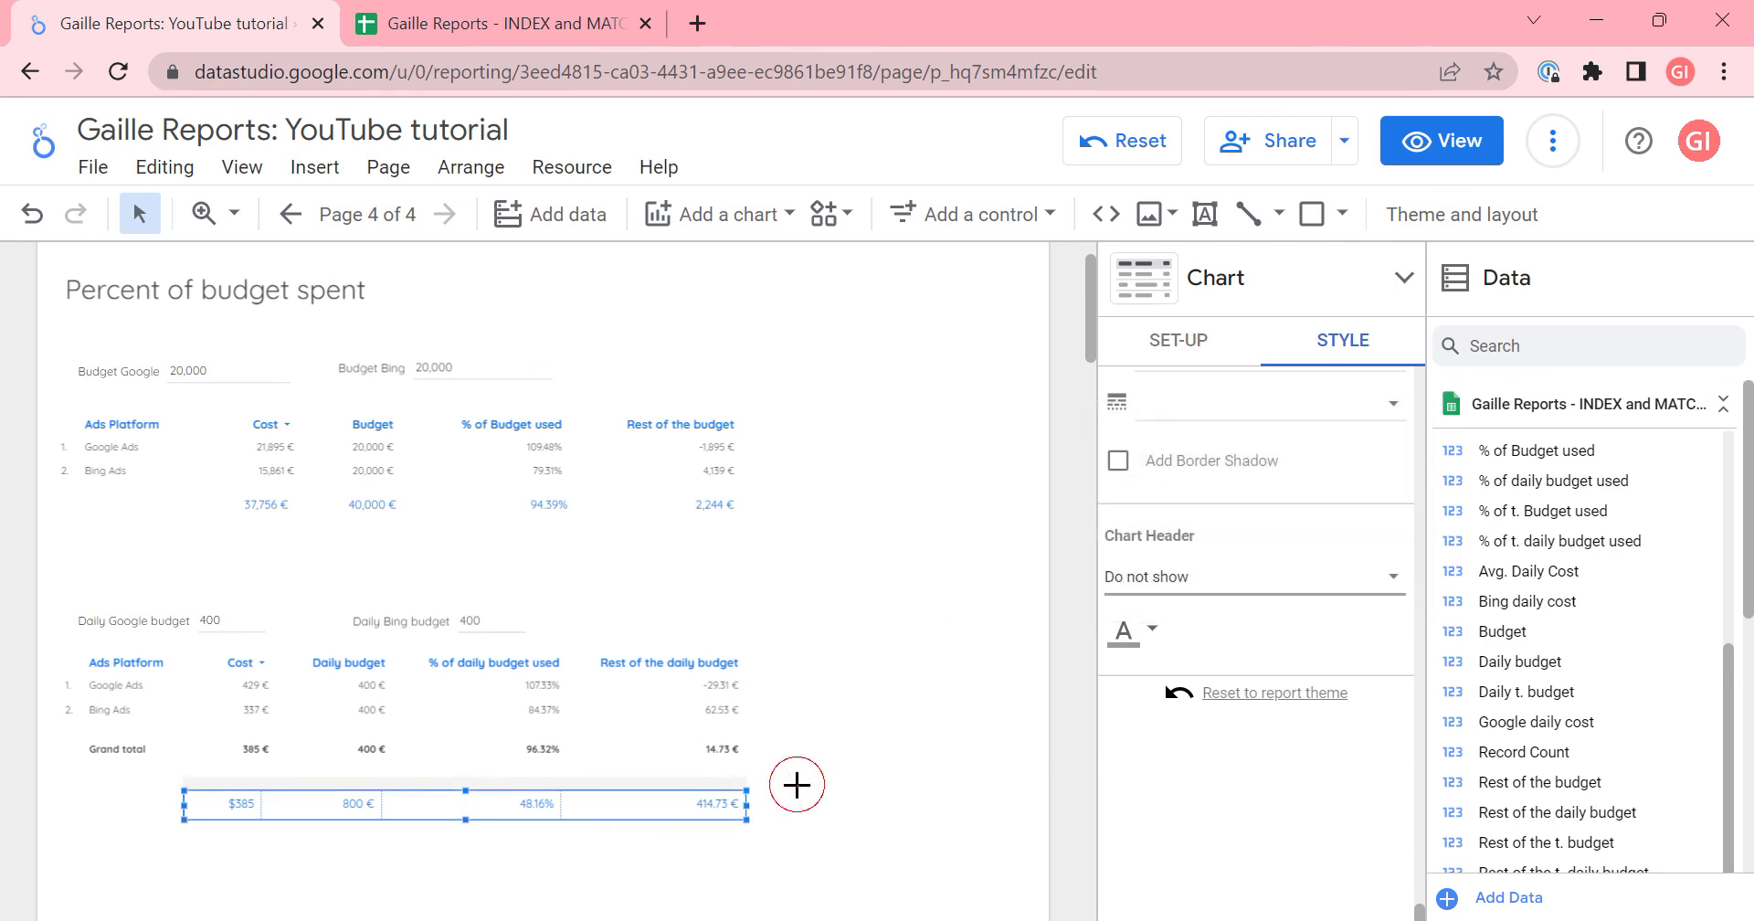
click(796, 785)
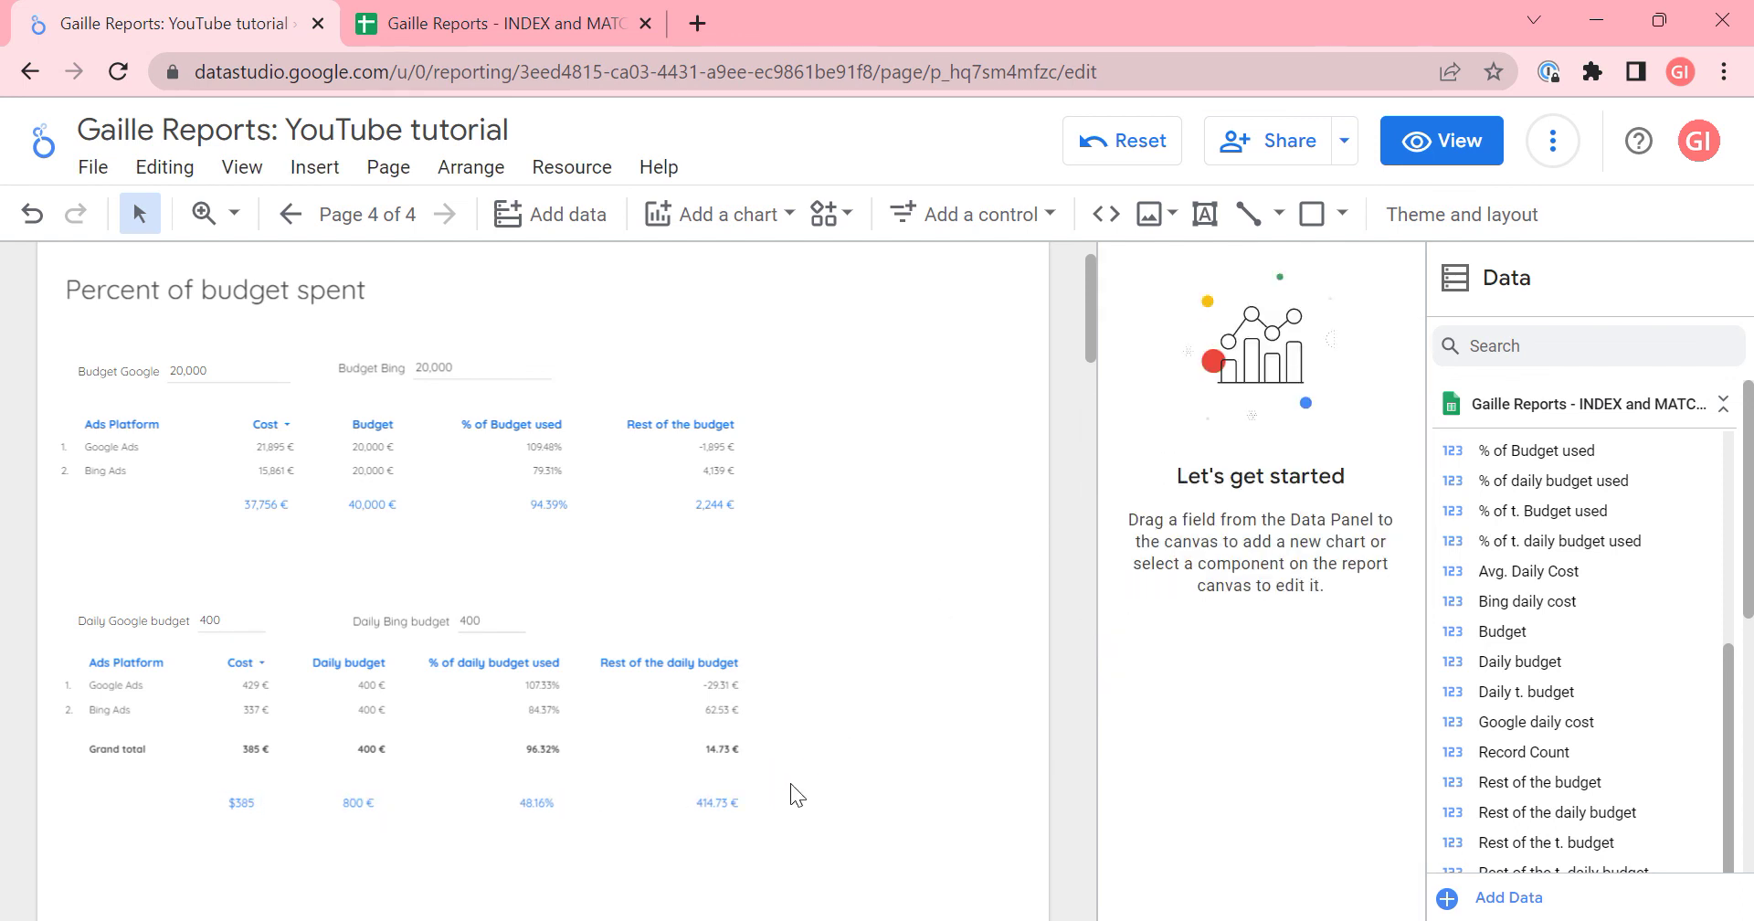
- Move the daily totals table up so it sits directly beneath the Grand total row of the daily budget table
click(622, 783)
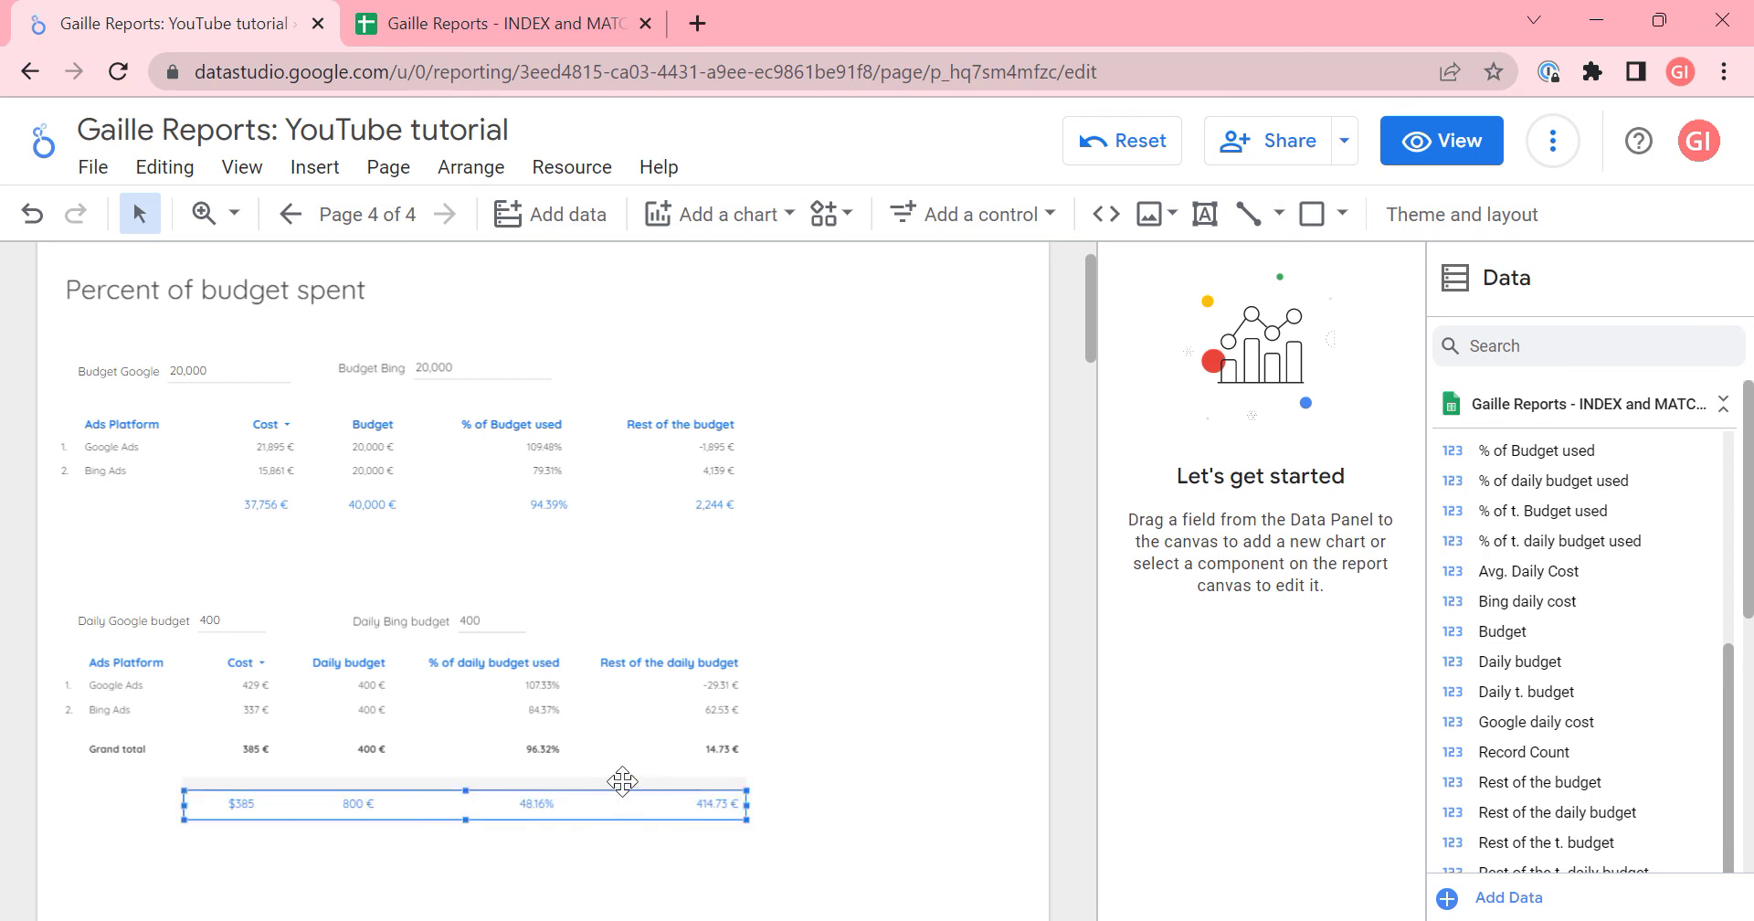
drag(622, 781, 622, 760)
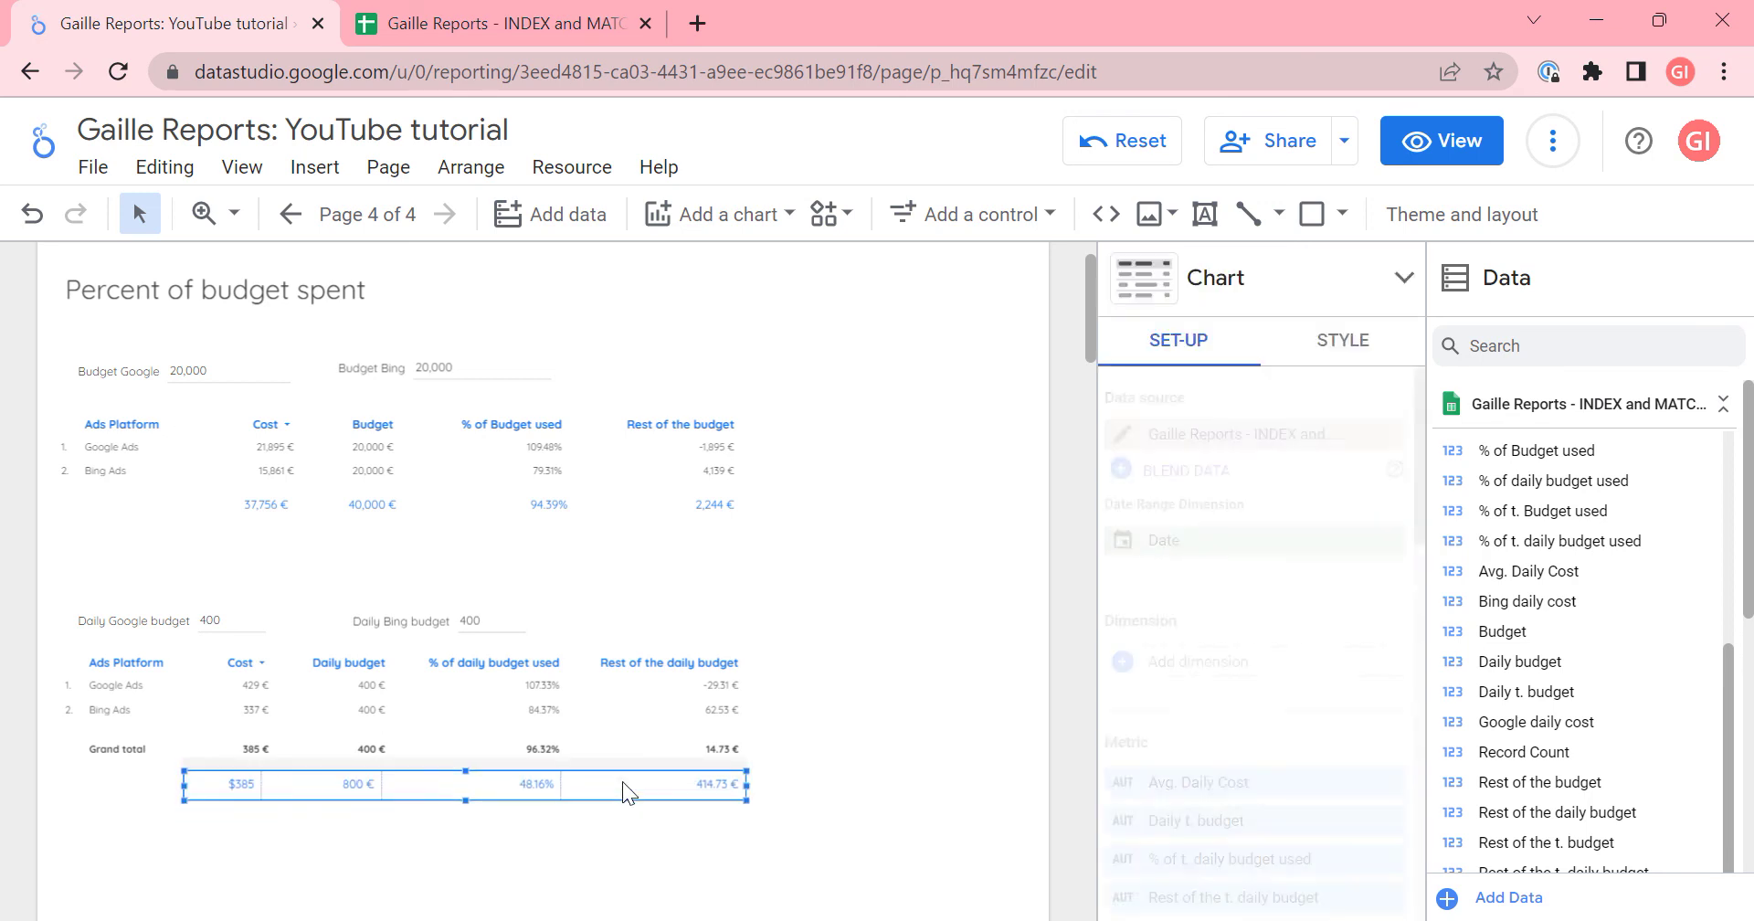
click(899, 755)
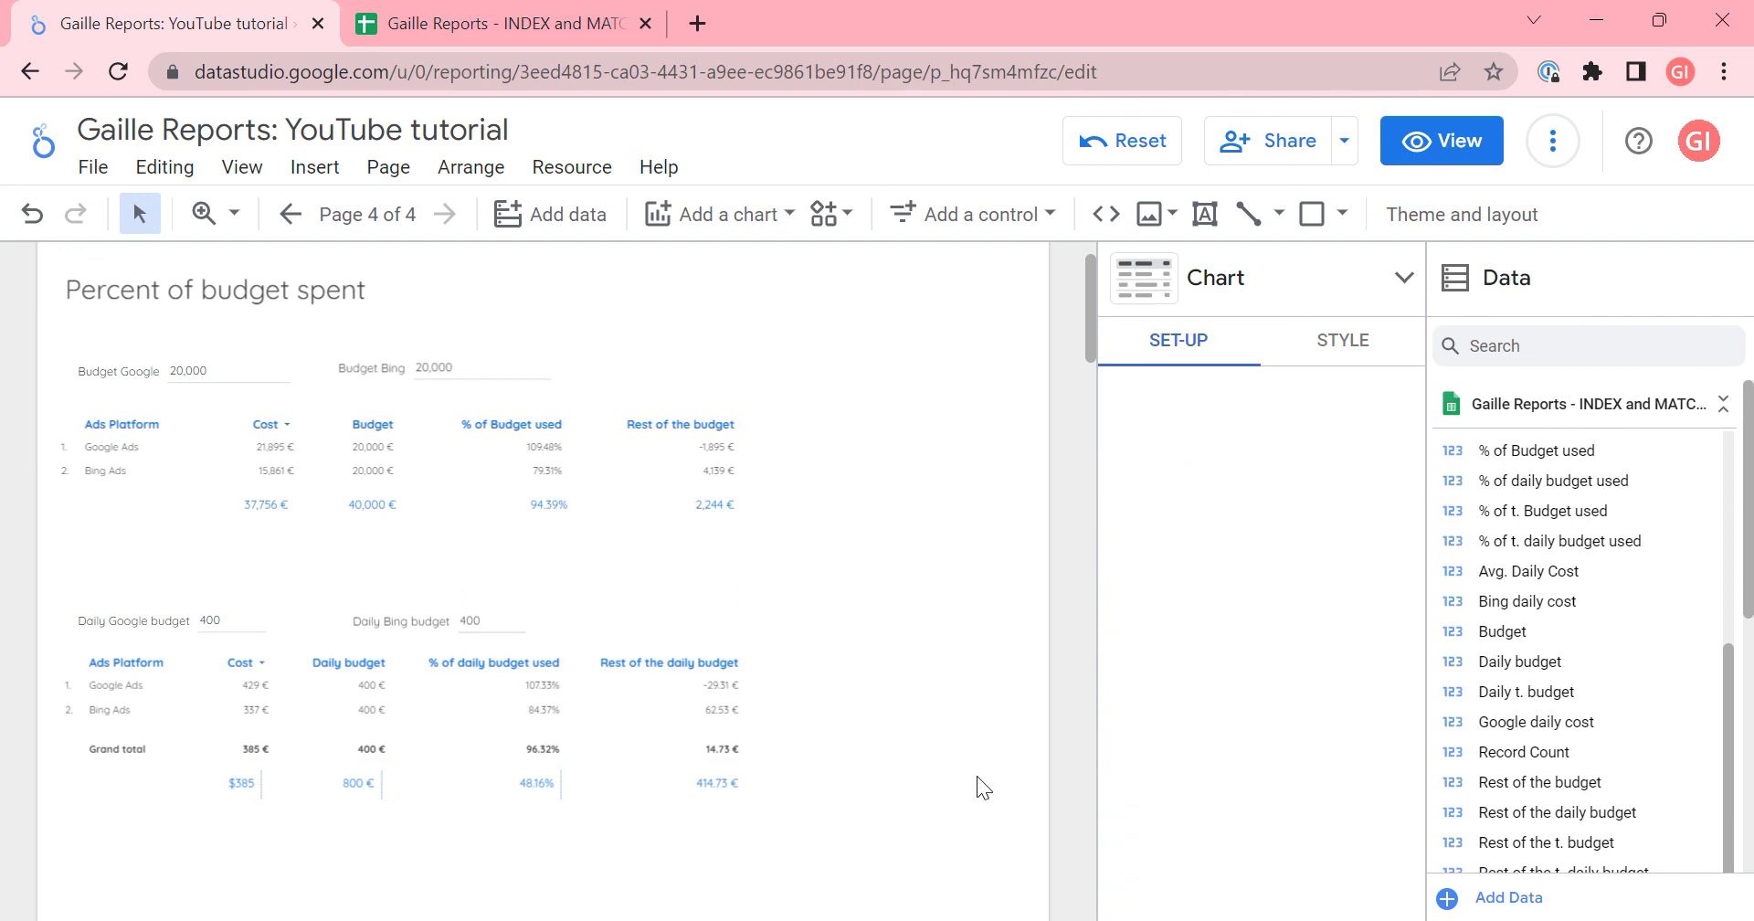